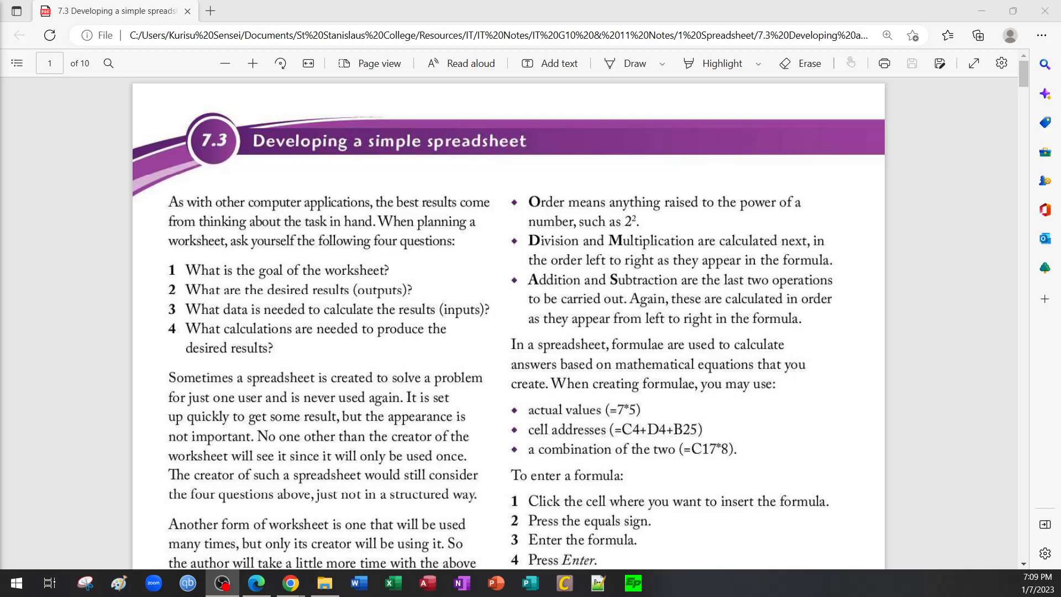
# Step: Look through the spreadsheet notes PDF for its sections on functions, from AVERAGE to VLOOKUP, and return to the AVERAGE section
pyautogui.scroll(-7, 364, 226)
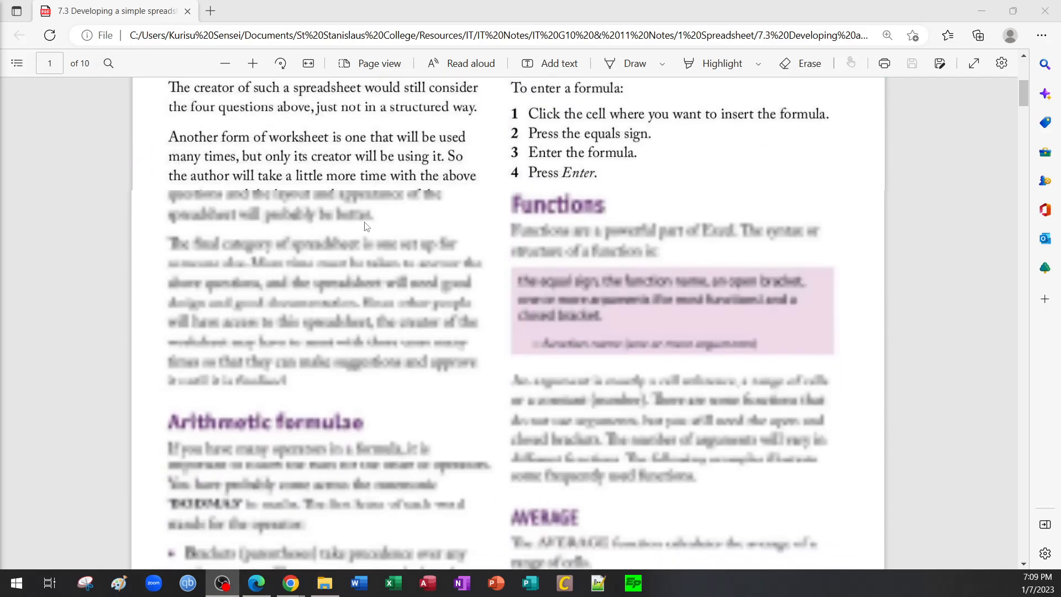
pyautogui.scroll(-18, 365, 227)
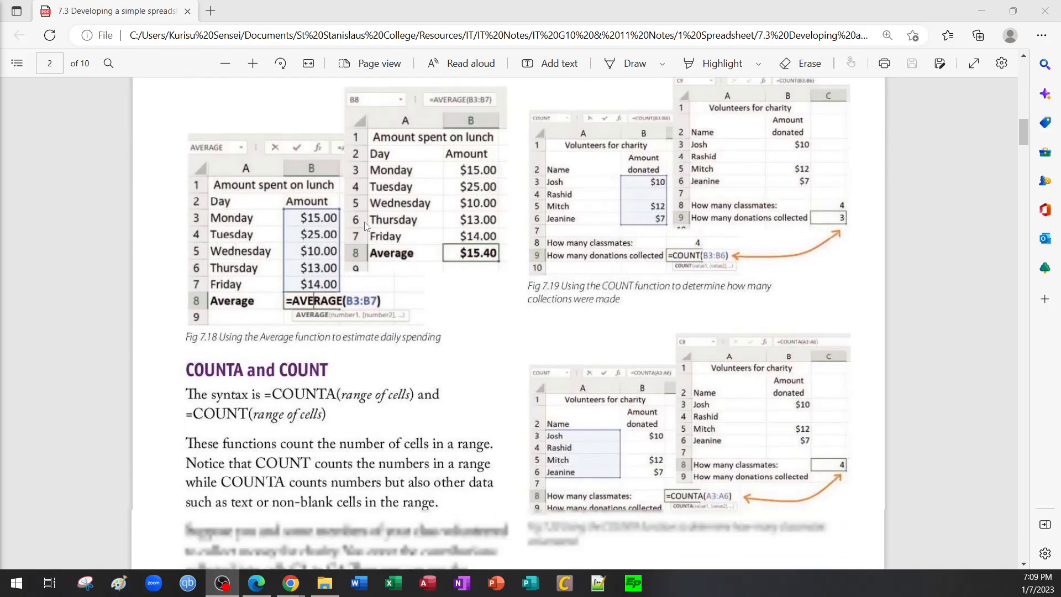
pyautogui.scroll(-20, 365, 226)
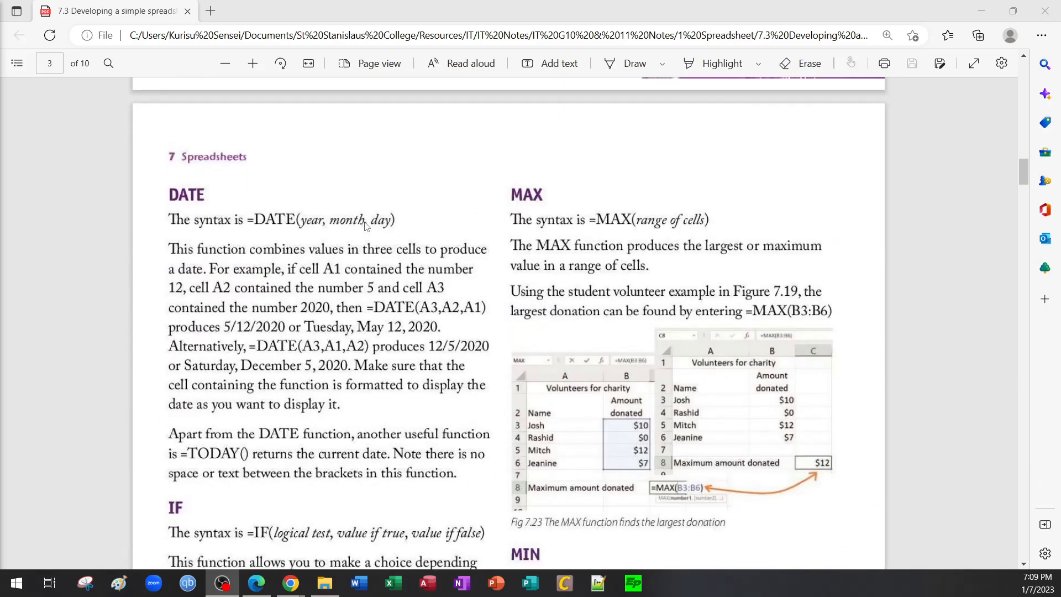
pyautogui.scroll(-20, 364, 227)
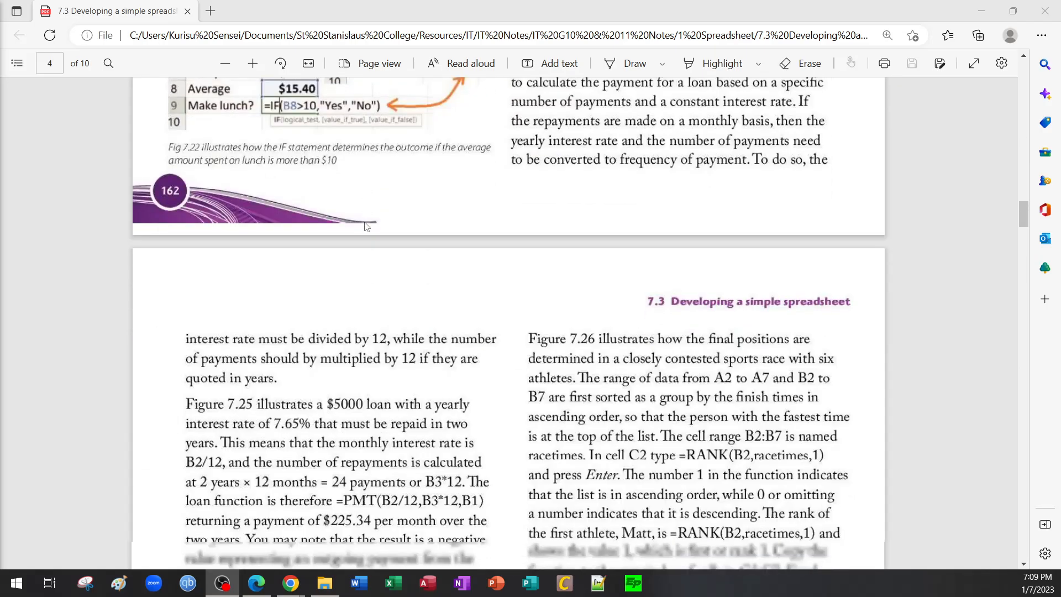
pyautogui.scroll(-7, 364, 222)
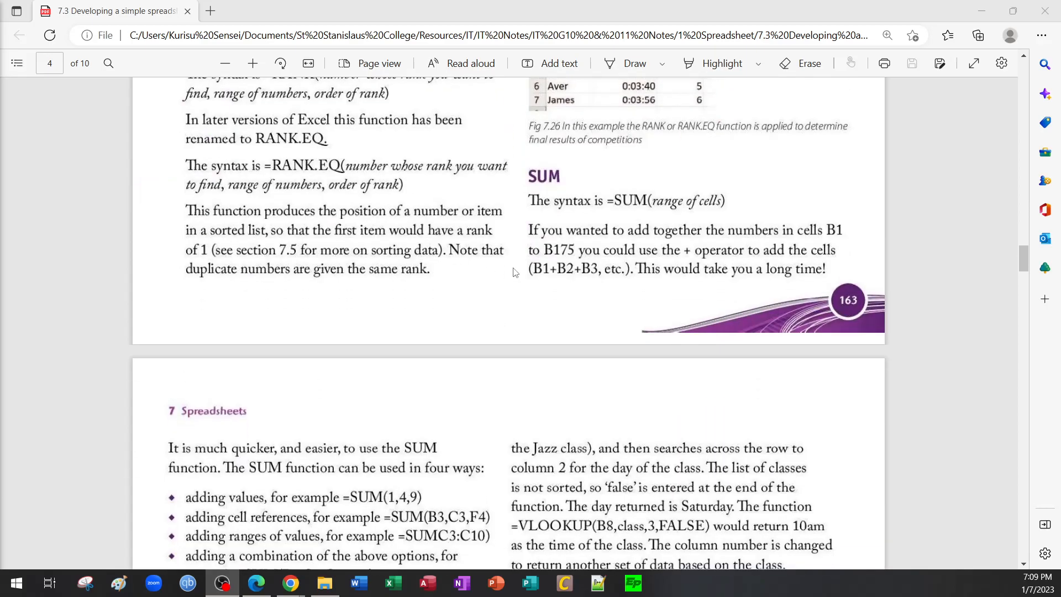
pyautogui.scroll(2, 396, 239)
pyautogui.scroll(-12, 381, 244)
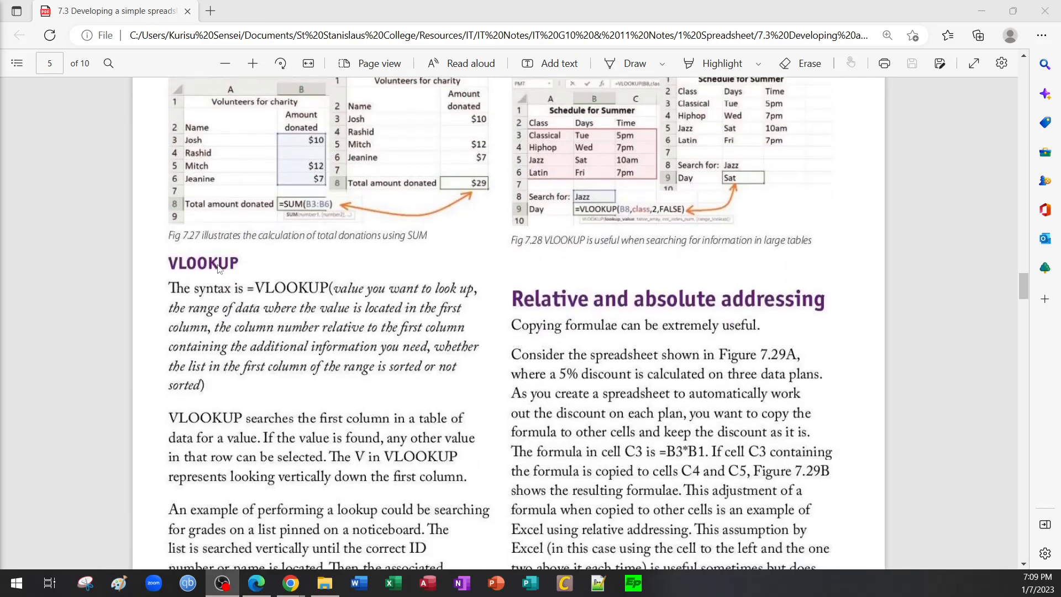
pyautogui.scroll(20, 219, 268)
pyautogui.scroll(12, 218, 268)
pyautogui.scroll(12, 219, 269)
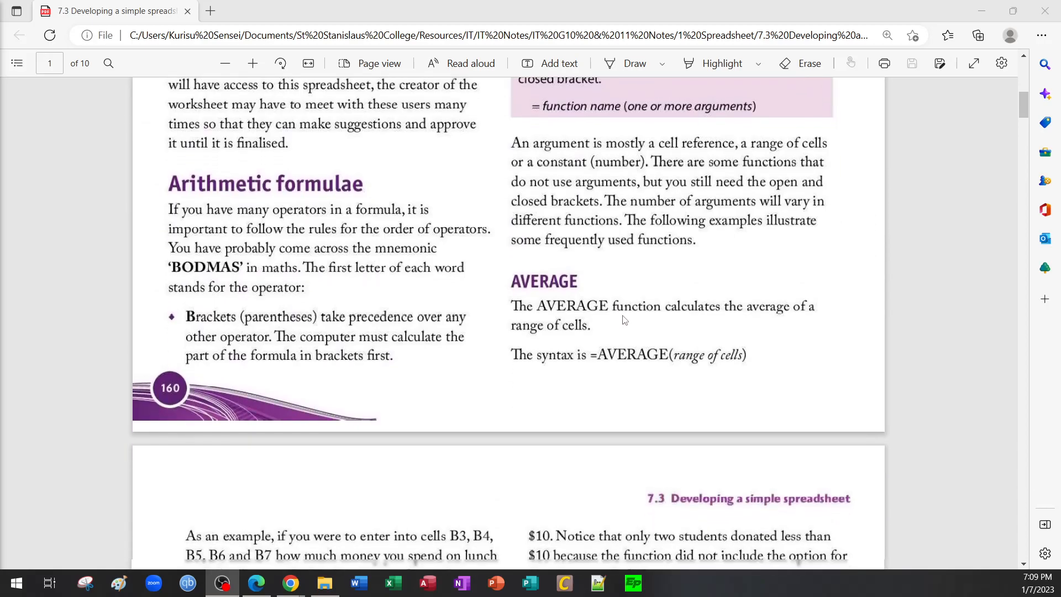
pyautogui.scroll(2, 625, 320)
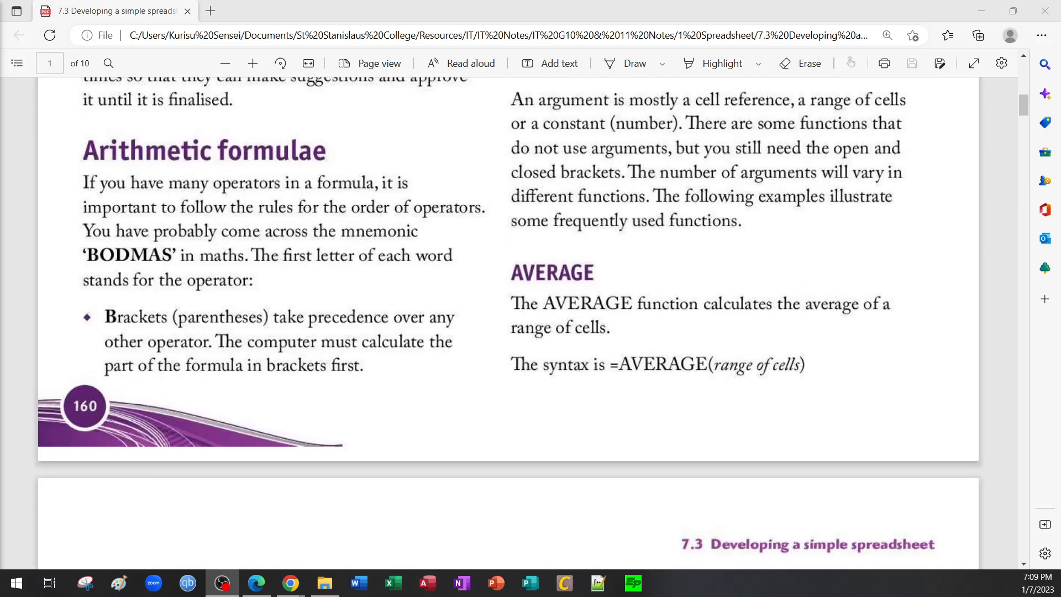
# Step: Switch to Excel and create a blank workbook
pyautogui.click(390, 585)
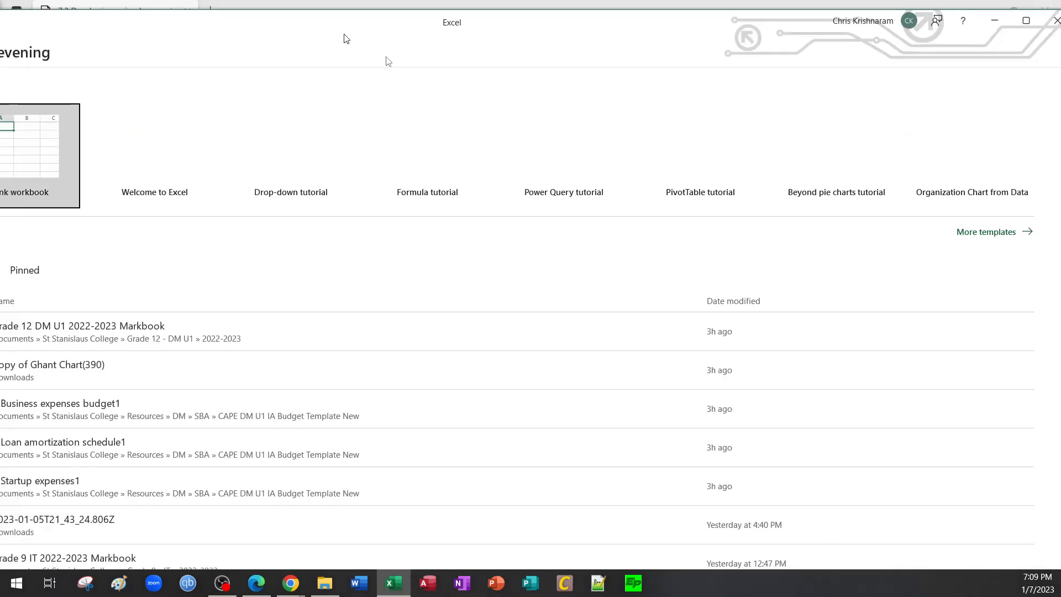
pyautogui.click(183, 139)
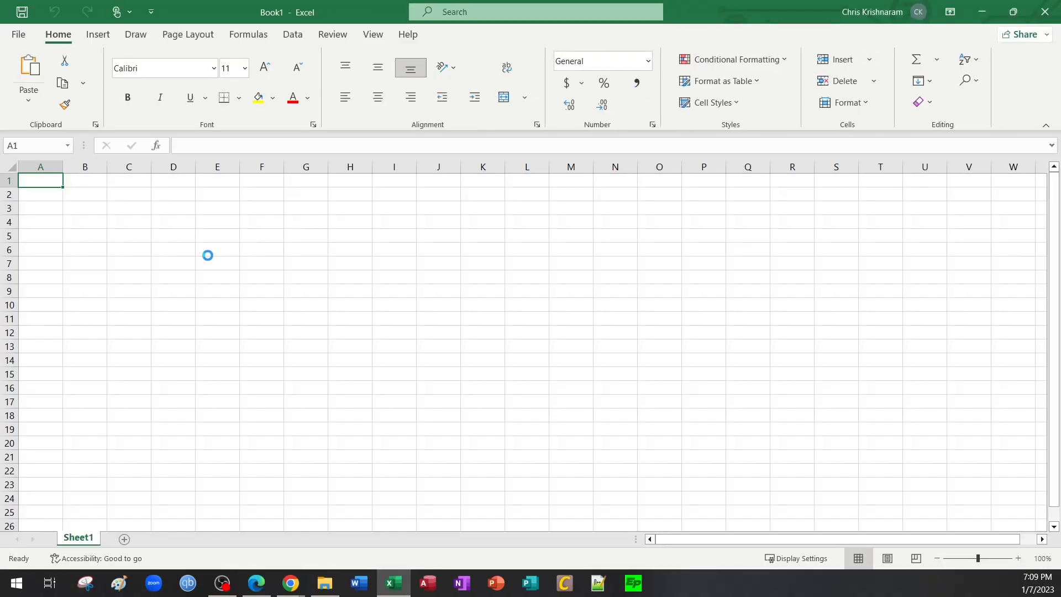
pyautogui.scroll(4, 208, 255)
# Step: Switch to the PDF in Edge and underline the function name and "range of cells" in the AVERAGE syntax with the pen
pyautogui.click(256, 583)
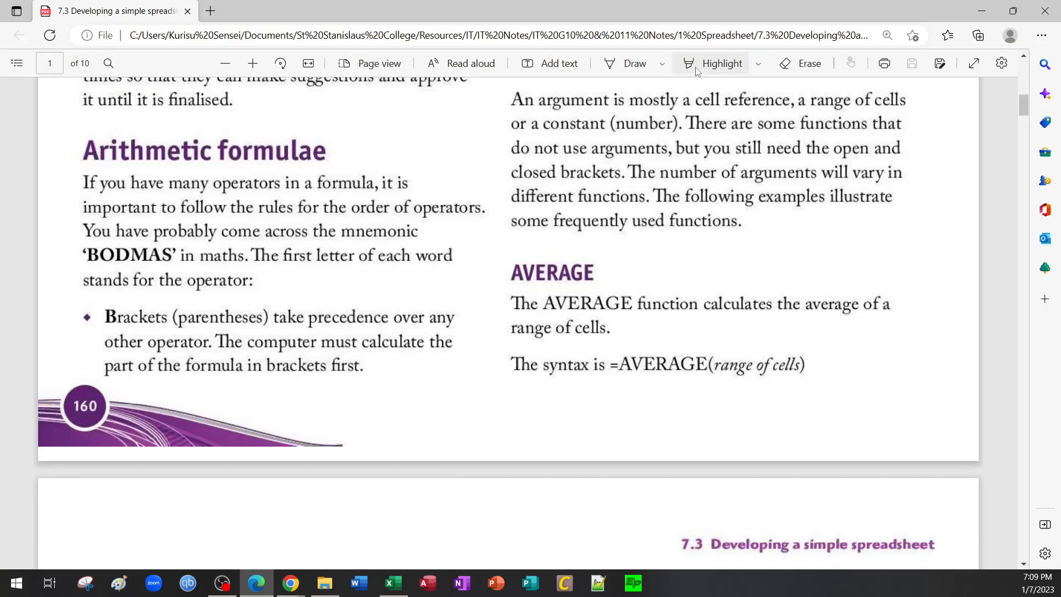
pyautogui.click(628, 64)
pyautogui.moveTo(623, 385); pyautogui.dragTo(772, 385)
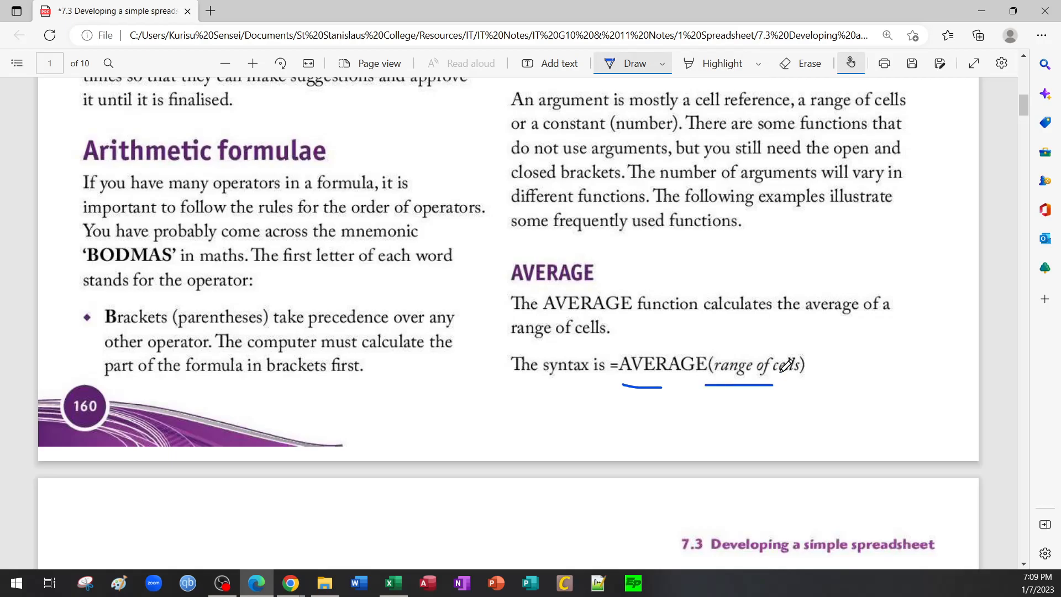
# Step: Switch to Excel and enter the label "average" in cell A1
pyautogui.click(394, 583)
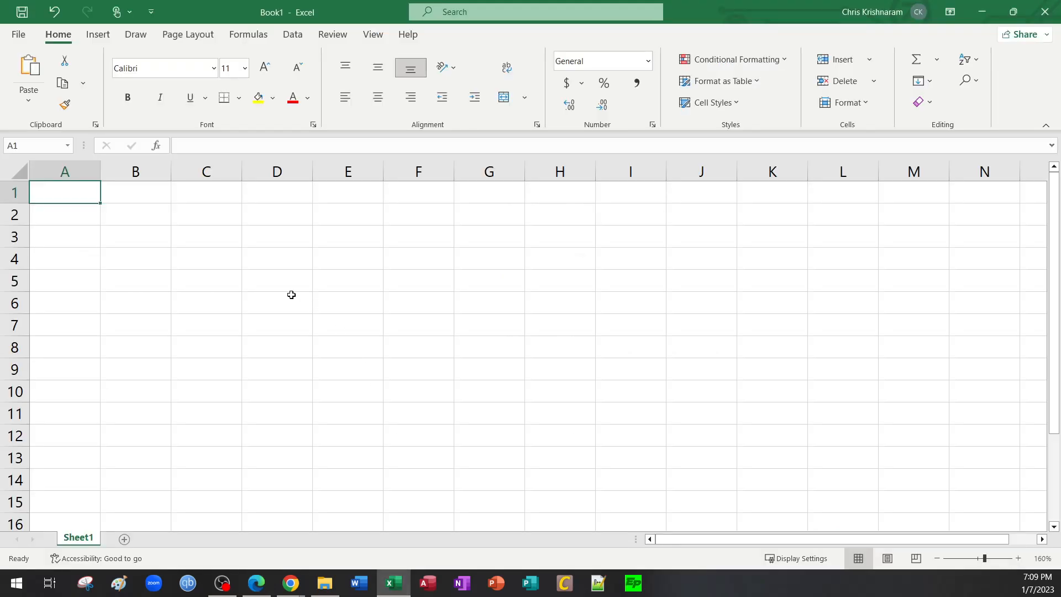
pyautogui.write('average')
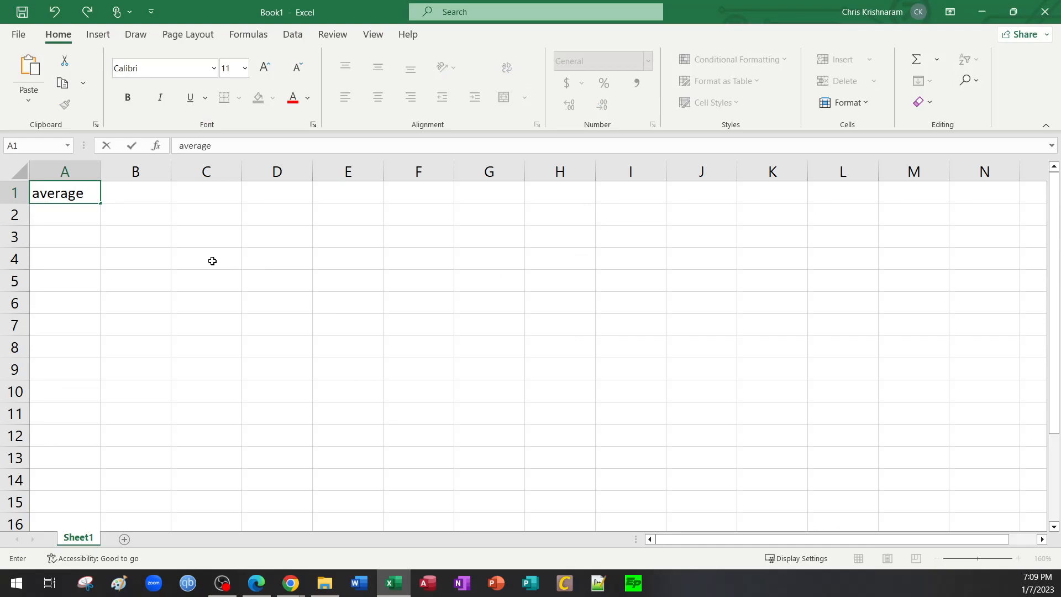
pyautogui.press('Return')
pyautogui.press('Right')
pyautogui.press('Up')
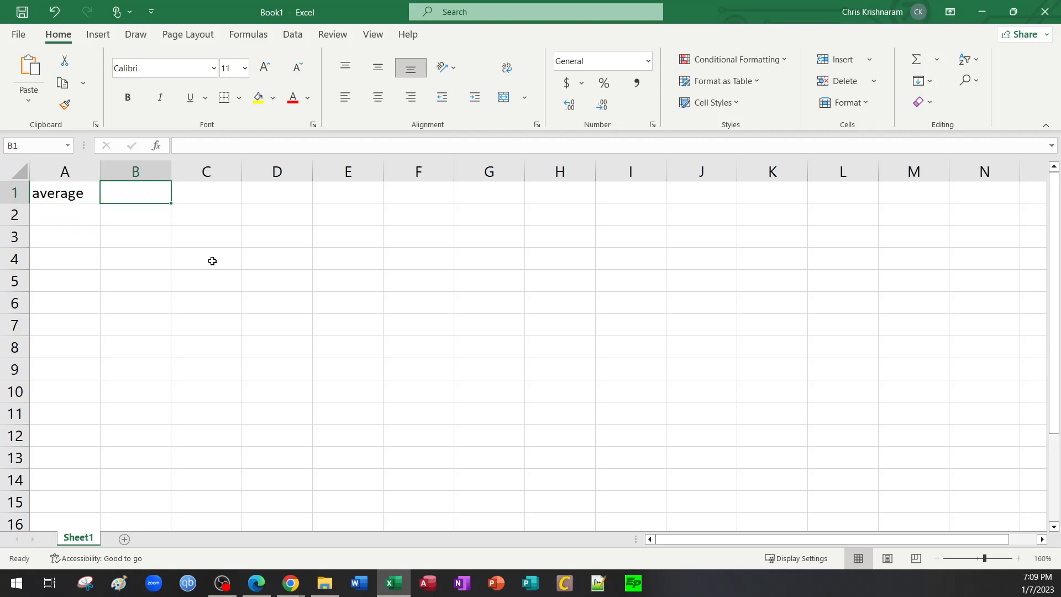
# Step: Enter the sample numbers 4, 5, 6, 8 and 2 in cells G1 to G5
pyautogui.click(514, 192)
pyautogui.write('4')
pyautogui.press('Tab')
pyautogui.press('Return')
pyautogui.write('5')
pyautogui.press('Return')
pyautogui.write('6')
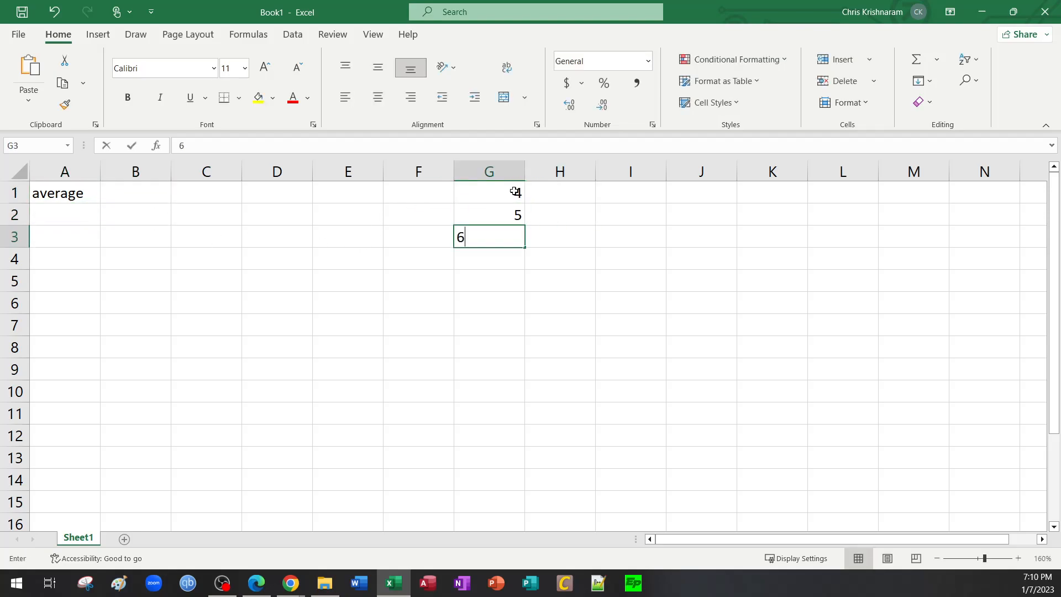
pyautogui.press('Return')
pyautogui.write('8')
pyautogui.hotkey('shift', 'Tab')
pyautogui.press('Return')
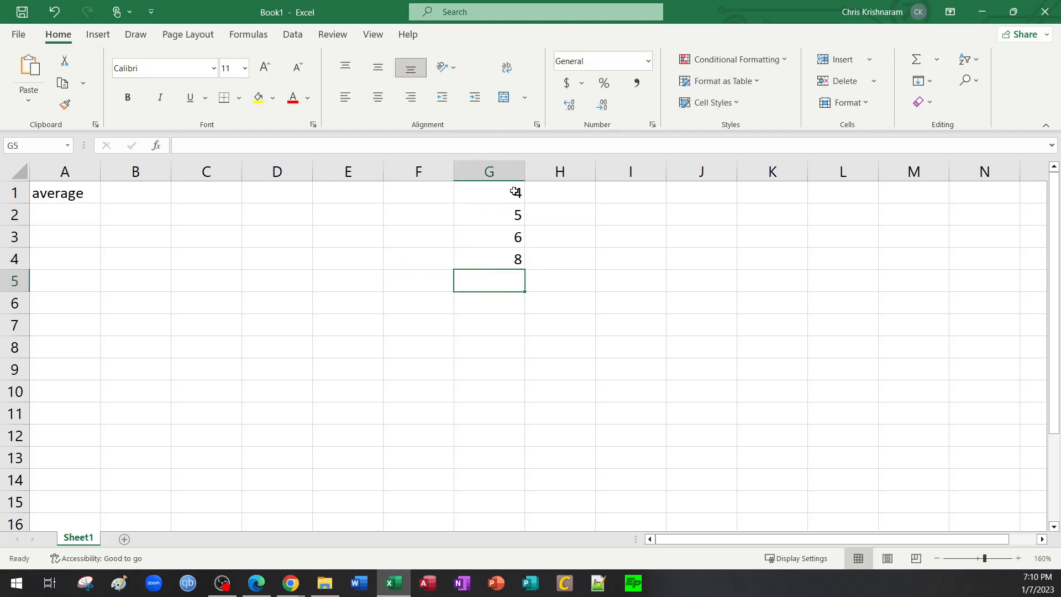
pyautogui.write('2')
pyautogui.press('Return')
pyautogui.hotkey('shift', 'Tab')
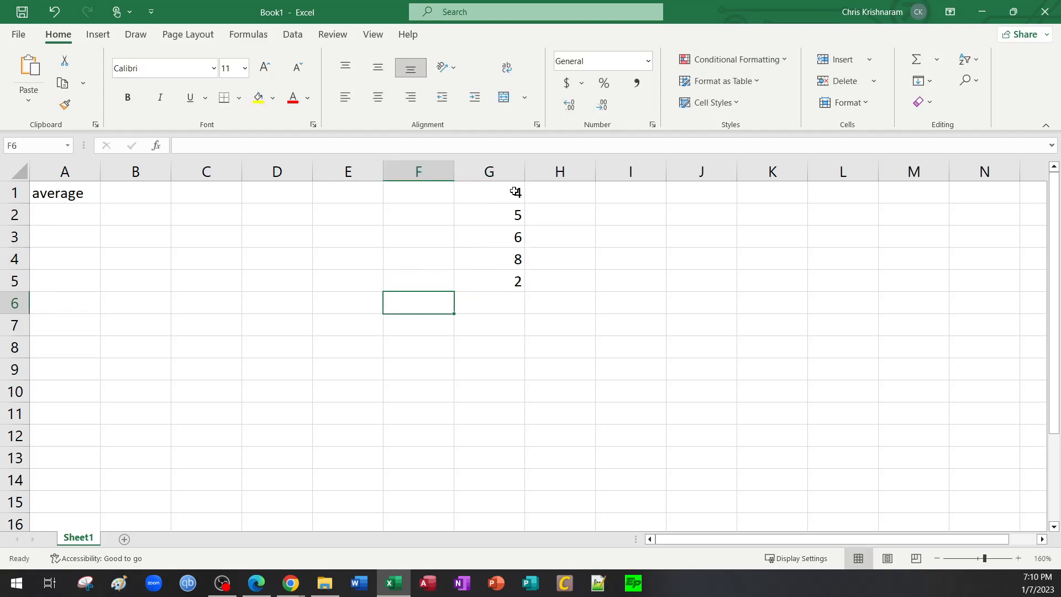
# Step: Calculate the average of G1:G5 in cell B1 with the AVERAGE function
pyautogui.click(161, 195)
pyautogui.write('=')
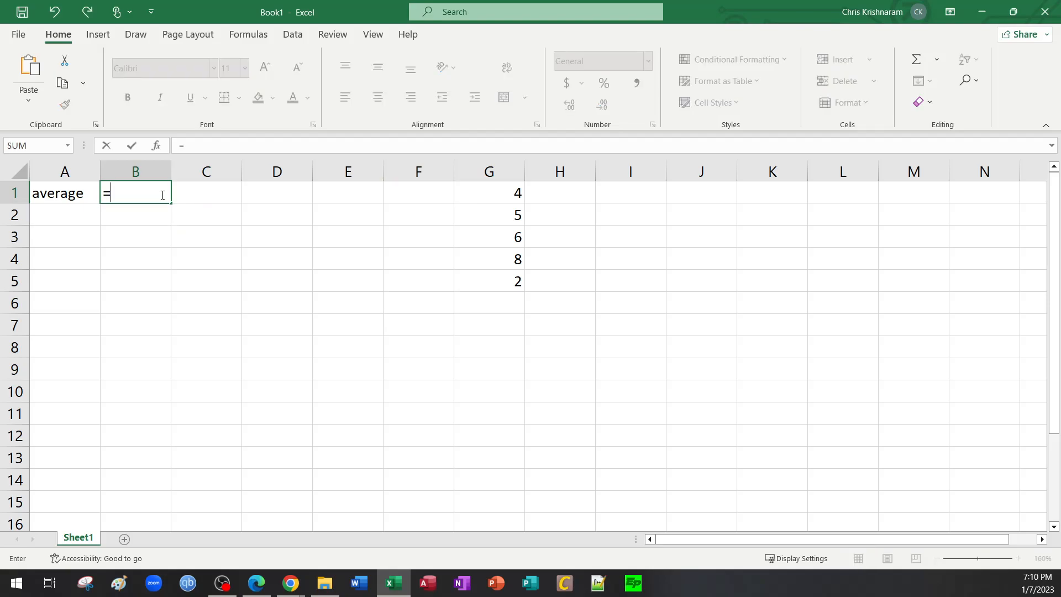
pyautogui.write('avera')
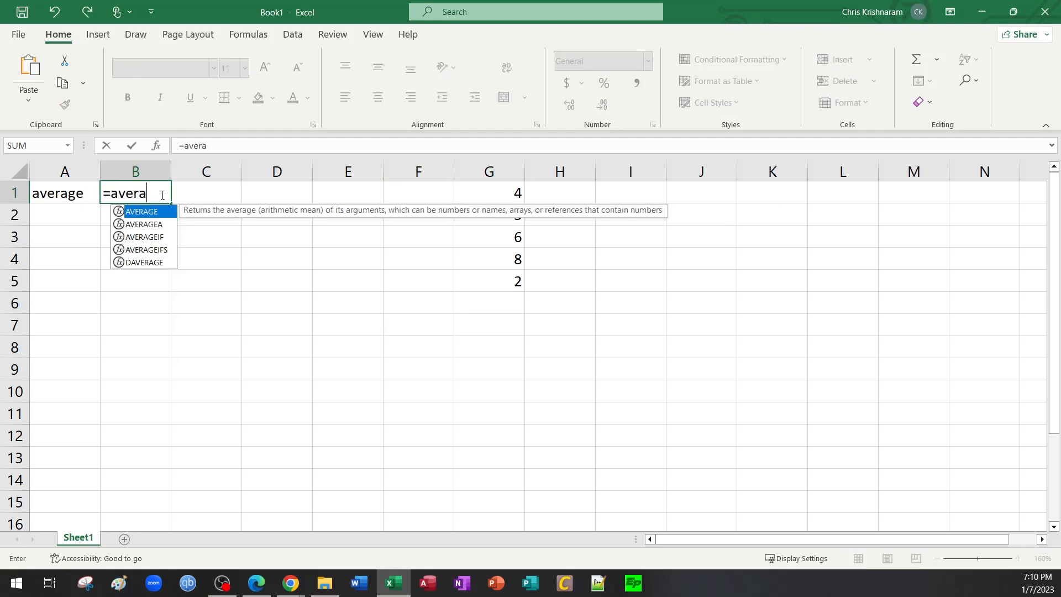
pyautogui.write('ge')
pyautogui.press('Tab')
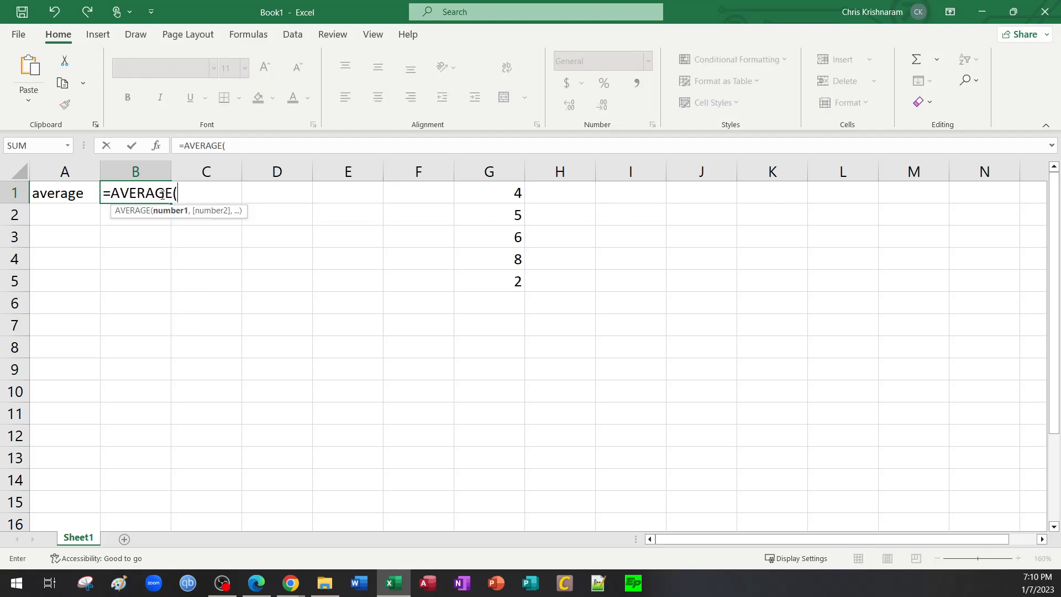
pyautogui.moveTo(495, 188); pyautogui.dragTo(499, 283)
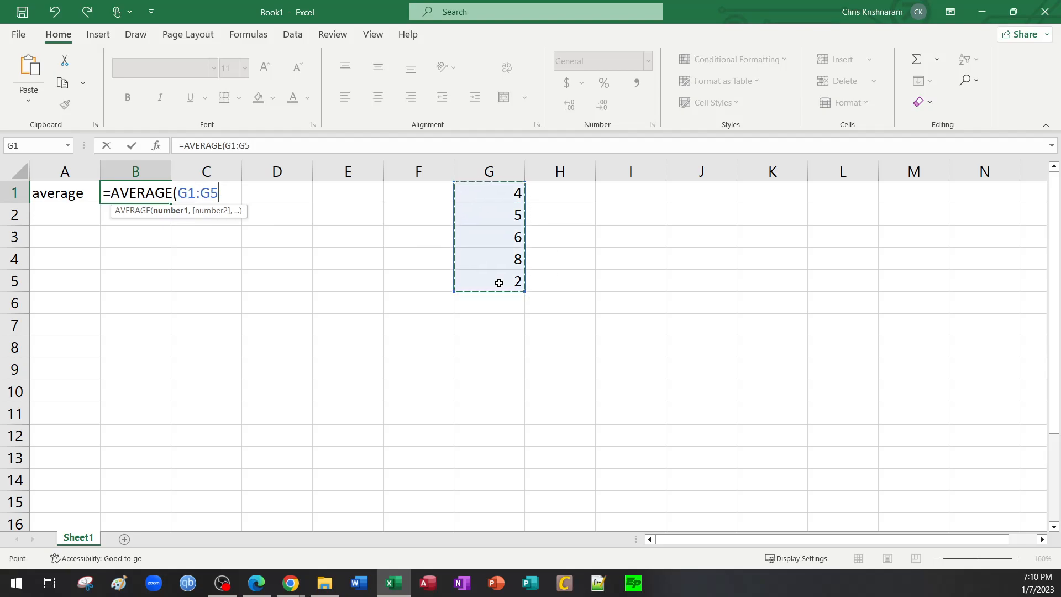
pyautogui.press('Return')
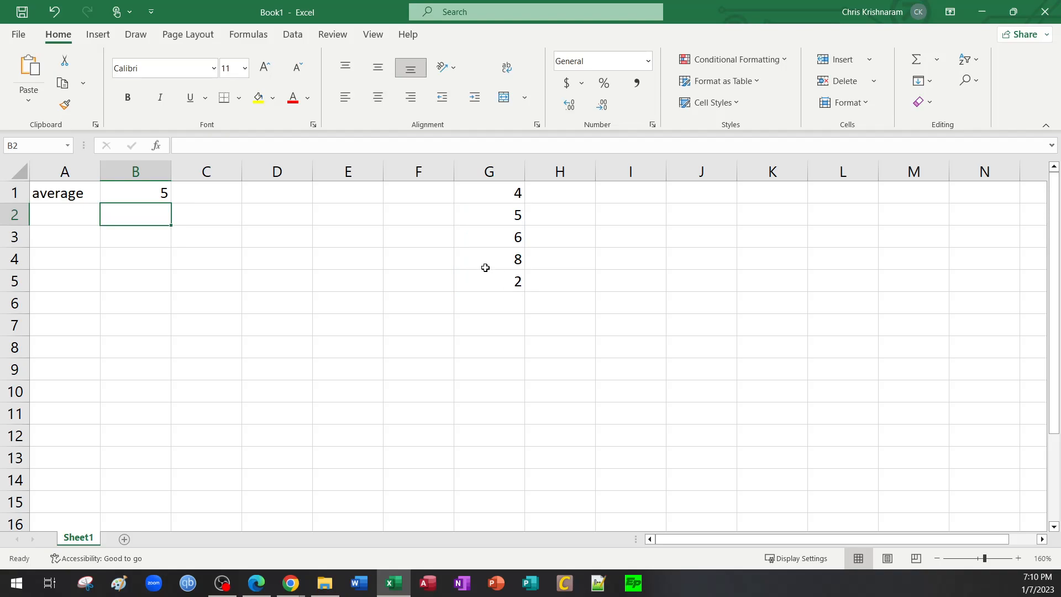
# Step: Review the function name and cell range of the formula in cell B1, leaving it as it is
pyautogui.click(158, 192)
pyautogui.doubleClick(158, 191)
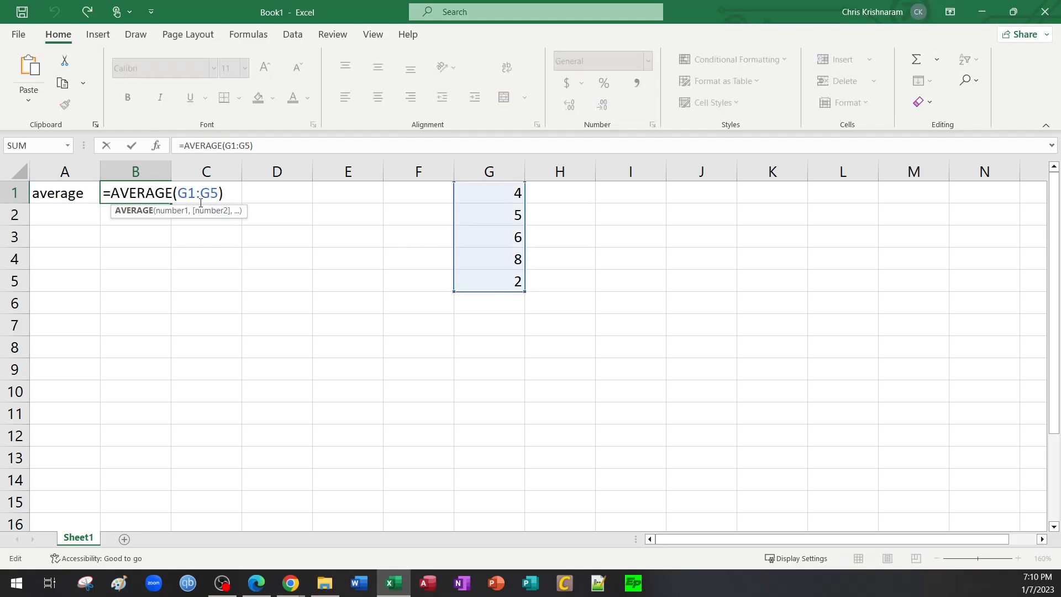
pyautogui.moveTo(226, 197); pyautogui.dragTo(188, 195)
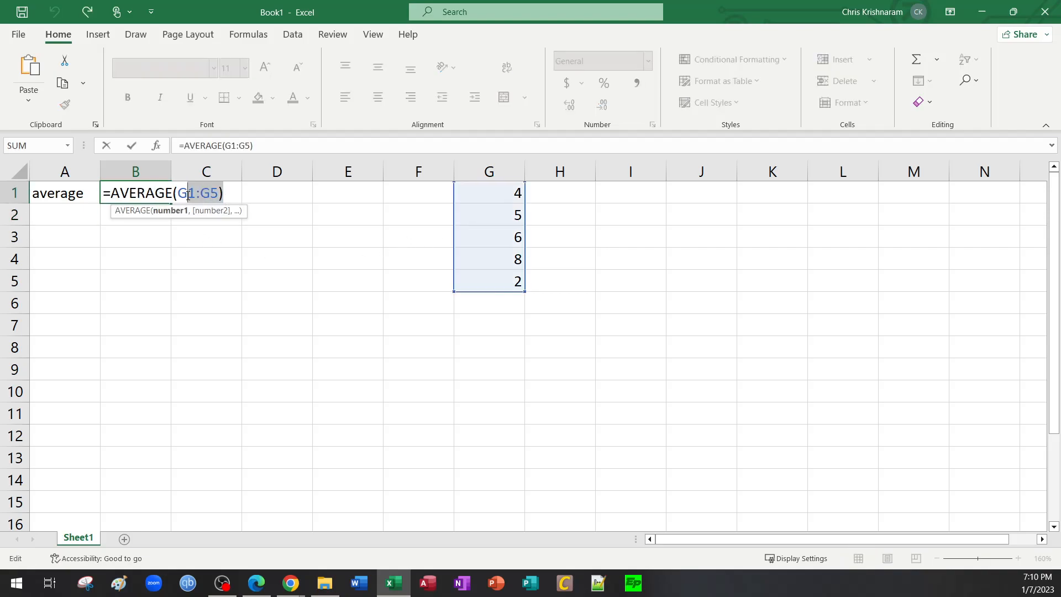
pyautogui.click(129, 193)
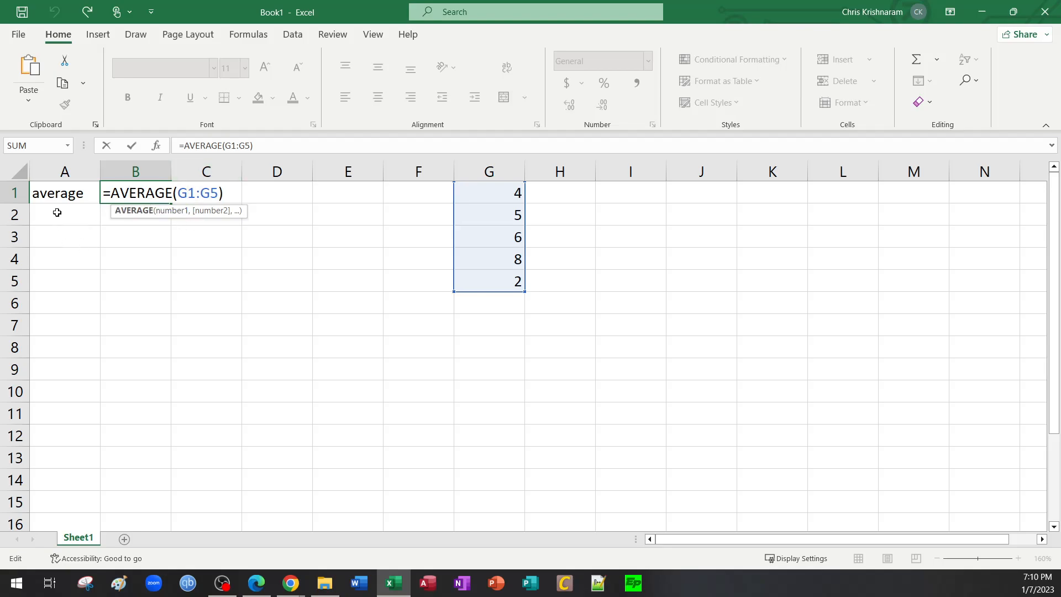
pyautogui.hotkey('ctrl', 'Return')
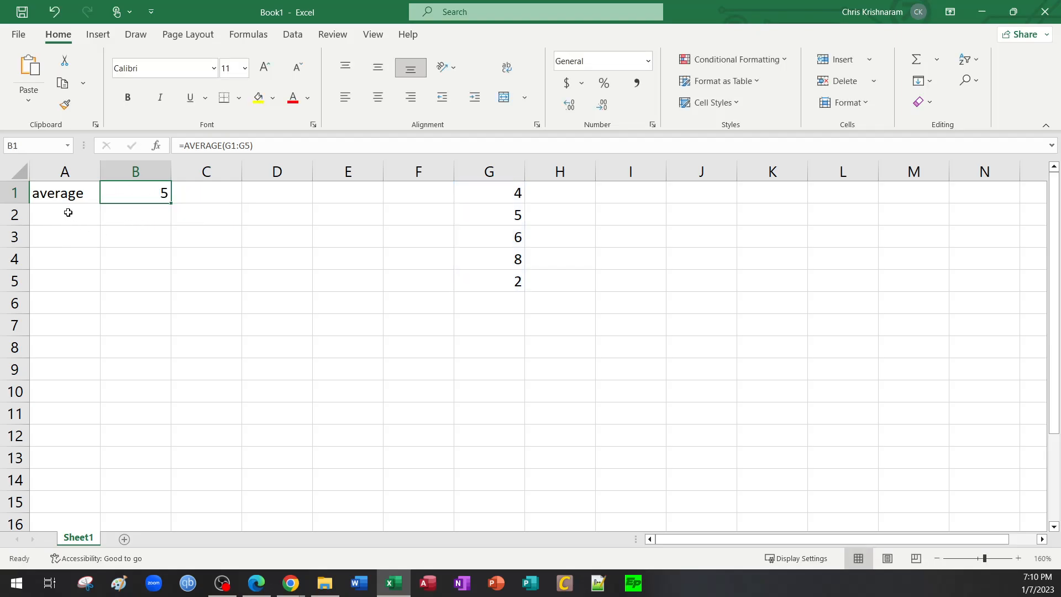
# Step: Switch to the PDF in Edge and underline the "COUNTA and COUNT" heading with the pen
pyautogui.click(256, 583)
pyautogui.scroll(-5, 514, 431)
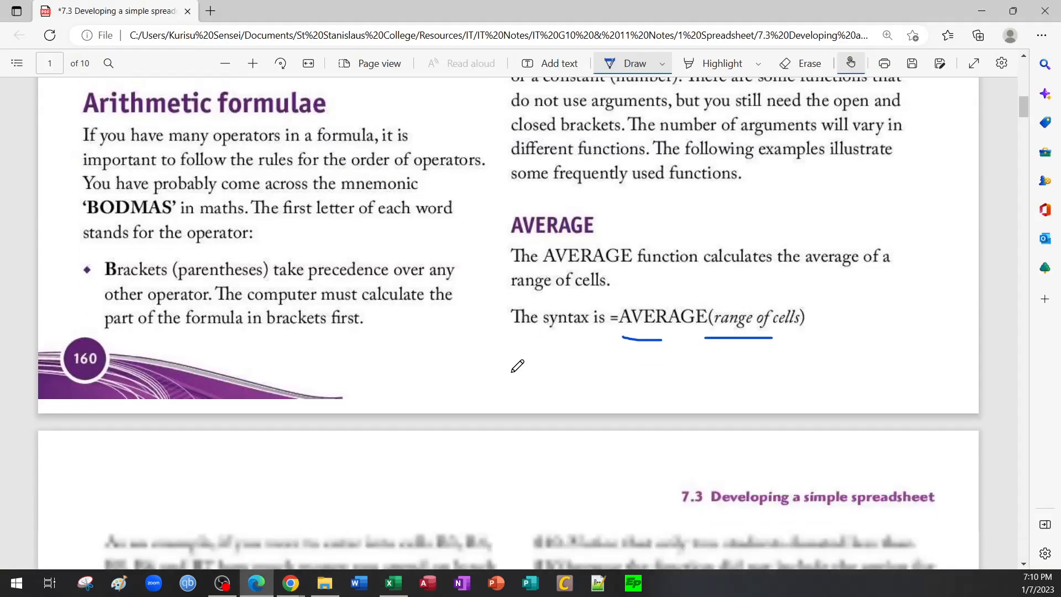
pyautogui.scroll(-5, 517, 366)
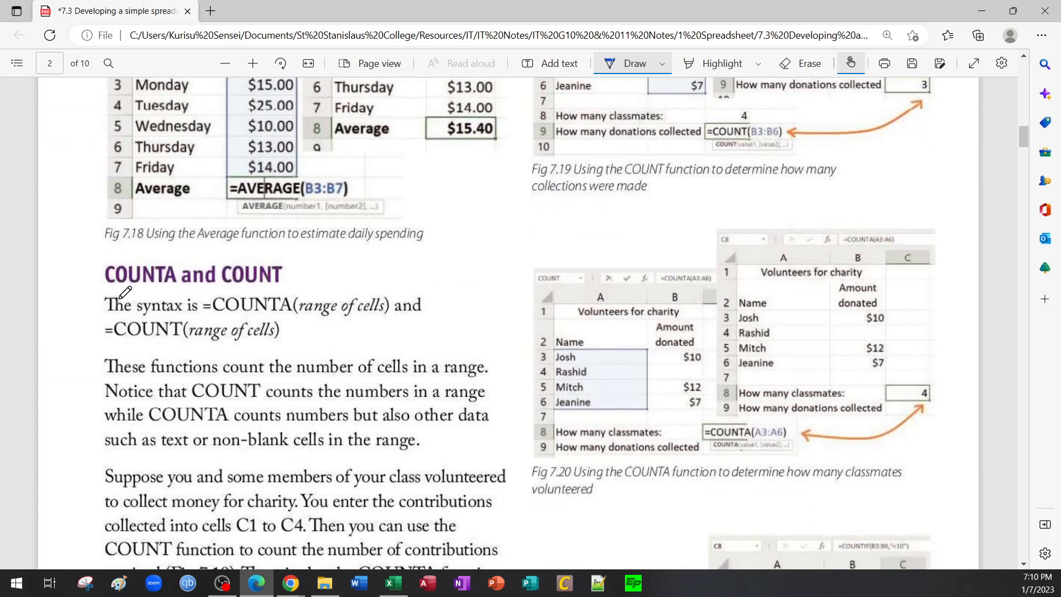
pyautogui.moveTo(103, 290); pyautogui.dragTo(279, 287)
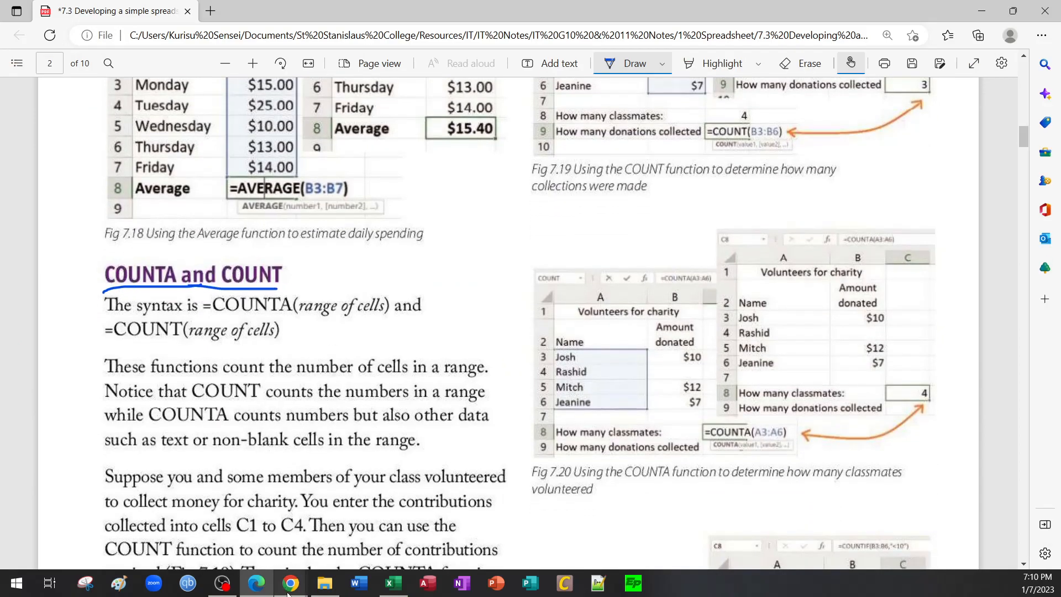
# Step: Switch to Excel and enter the labels "counta" in A2 and "count" in A3
pyautogui.click(387, 585)
pyautogui.click(69, 214)
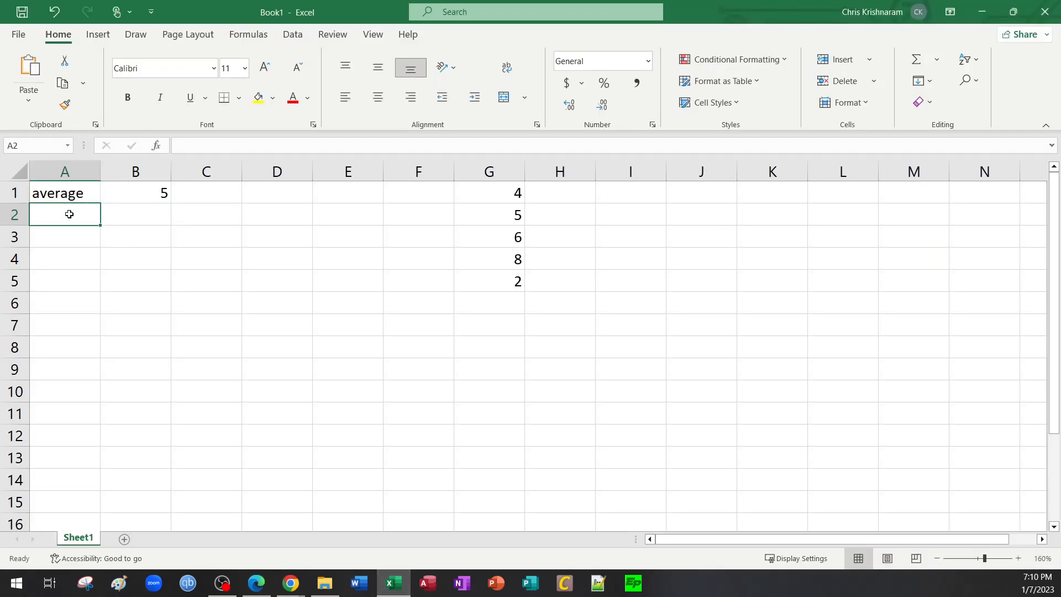
pyautogui.write('counta')
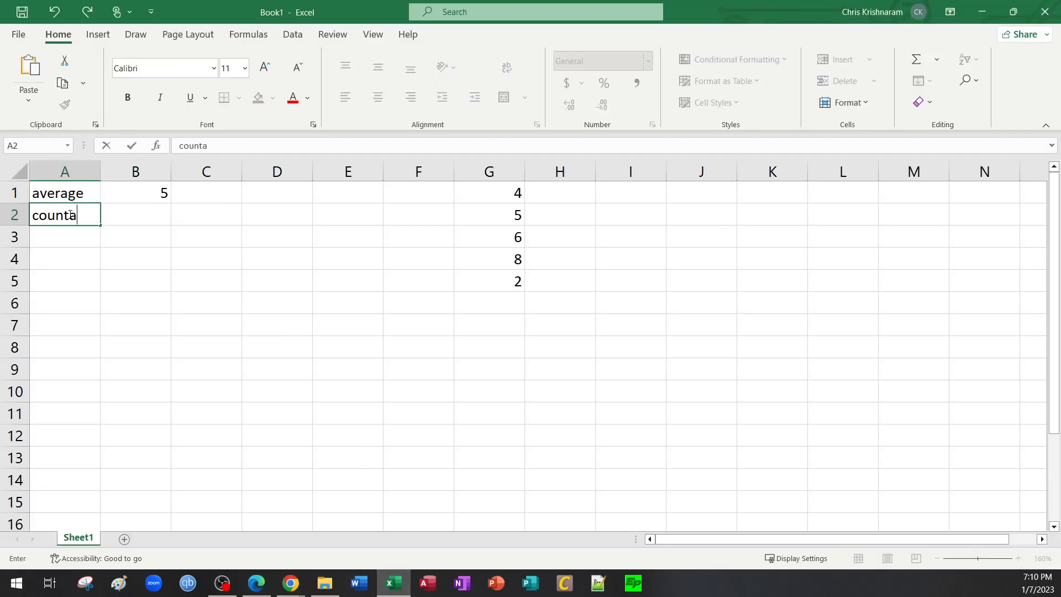
pyautogui.press('Return')
pyautogui.write('count')
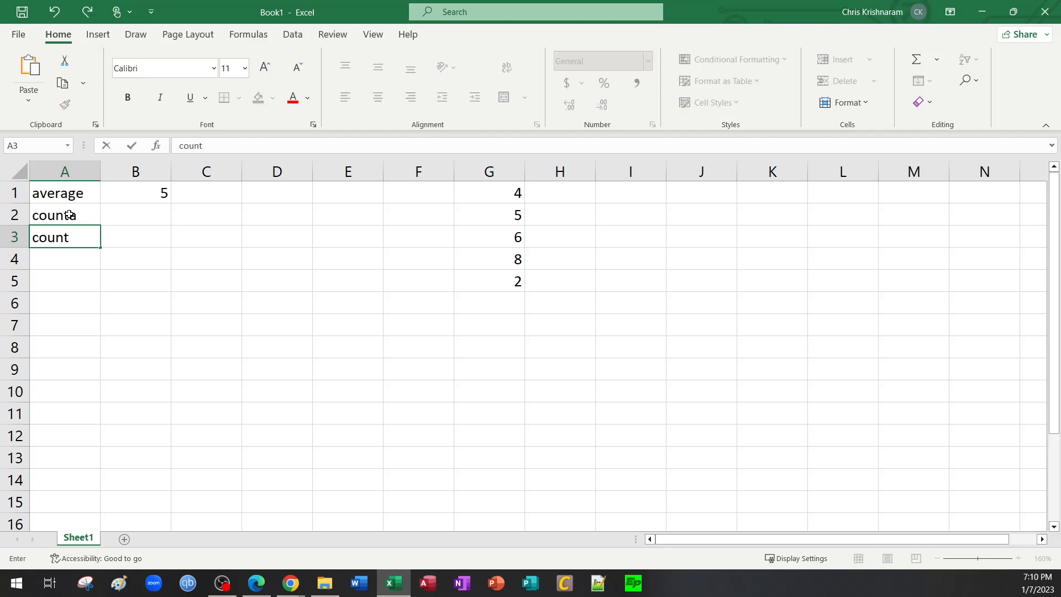
pyautogui.press('Return')
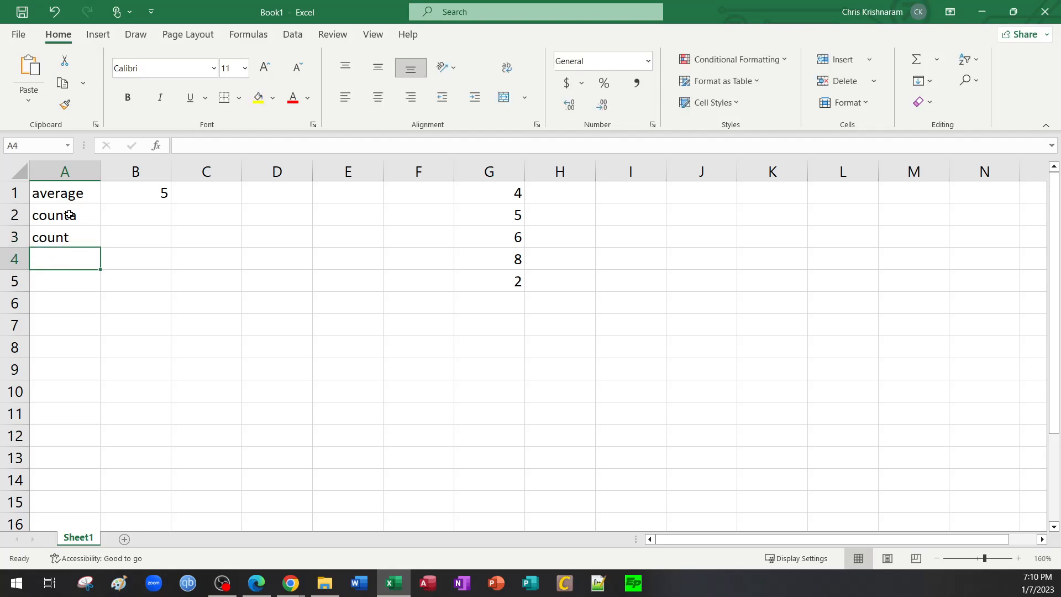
# Step: Enter a COUNTA formula in cell B2 with cell A2 as its argument
pyautogui.click(162, 211)
pyautogui.write('=count')
pyautogui.press('Tab')
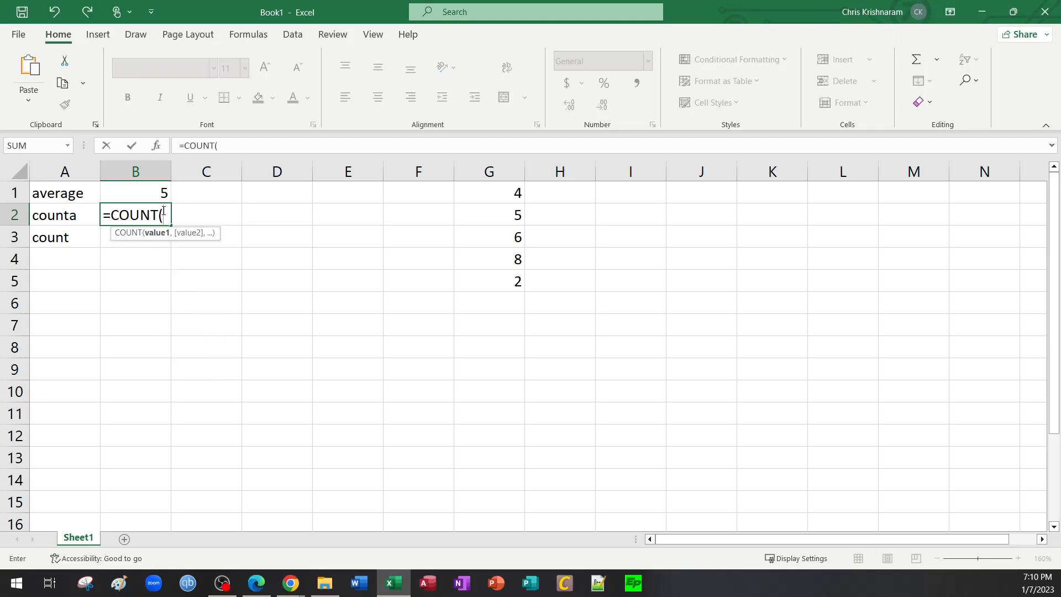
pyautogui.press('Left')
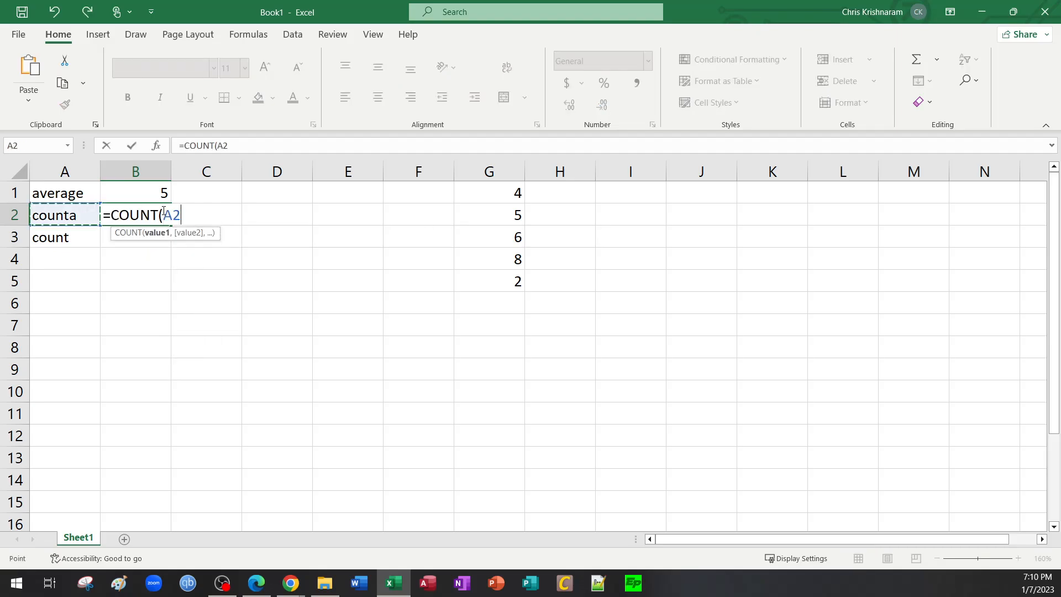
pyautogui.click(161, 216)
pyautogui.write('a')
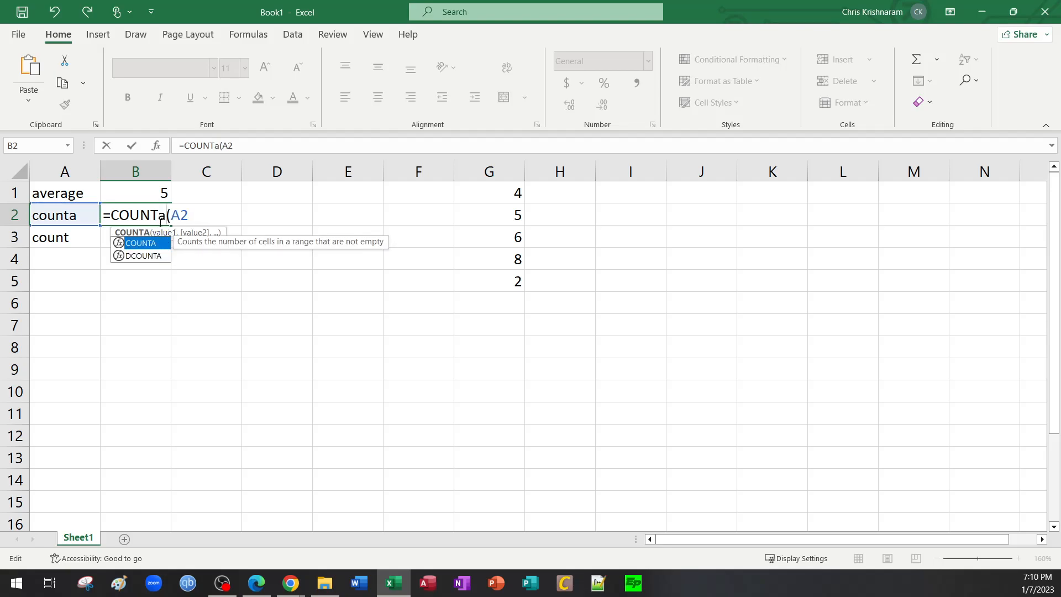
pyautogui.moveTo(498, 200); pyautogui.dragTo(464, 279)
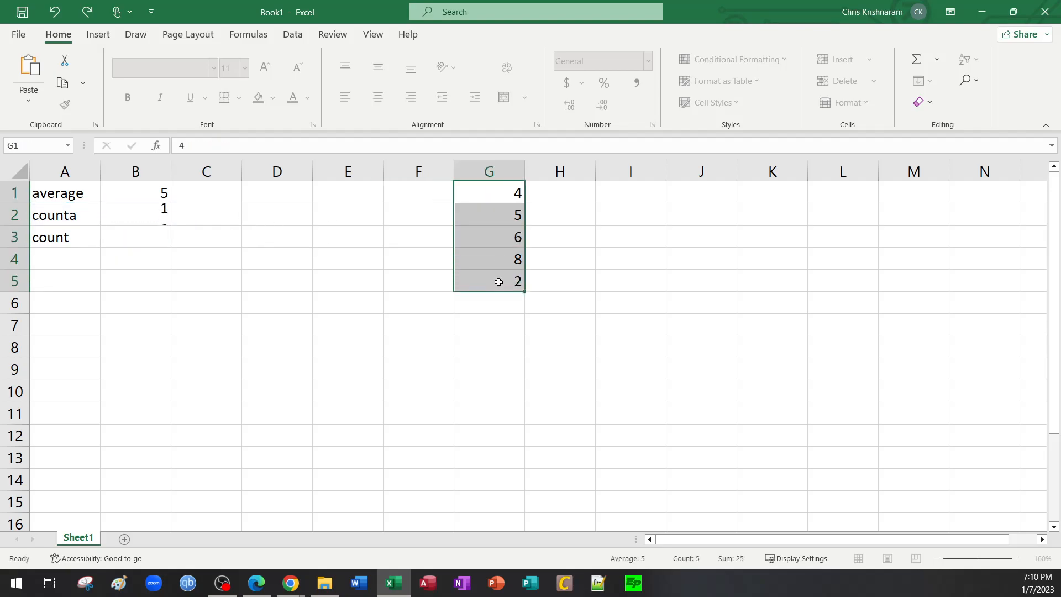
# Step: Change the argument of the COUNTA formula in cell B2 to the range G1:G5
pyautogui.click(156, 214)
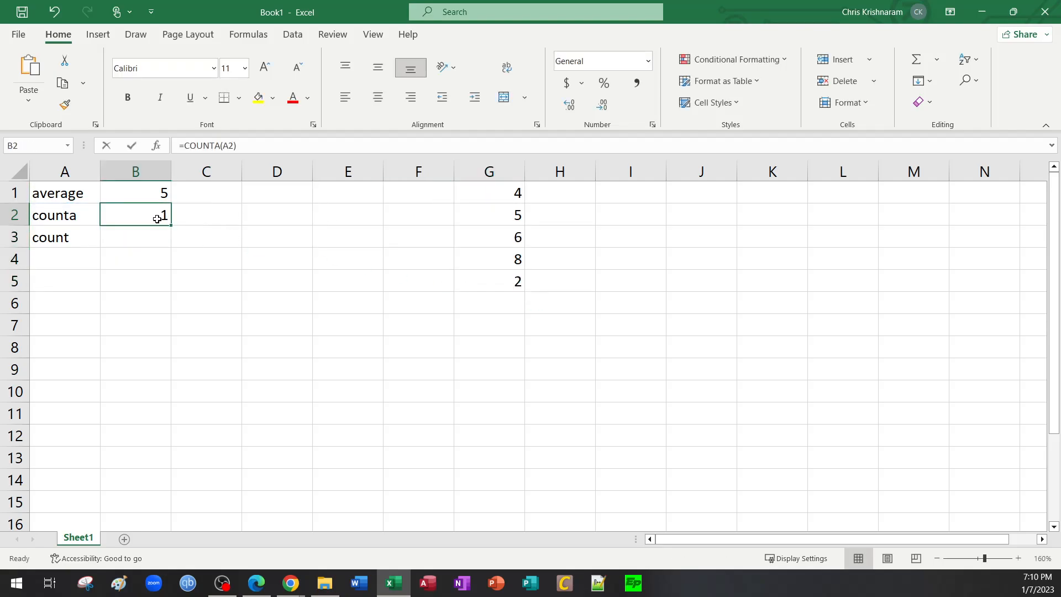
pyautogui.doubleClick(158, 215)
pyautogui.press('BackSpace')
pyautogui.press('BackSpace')
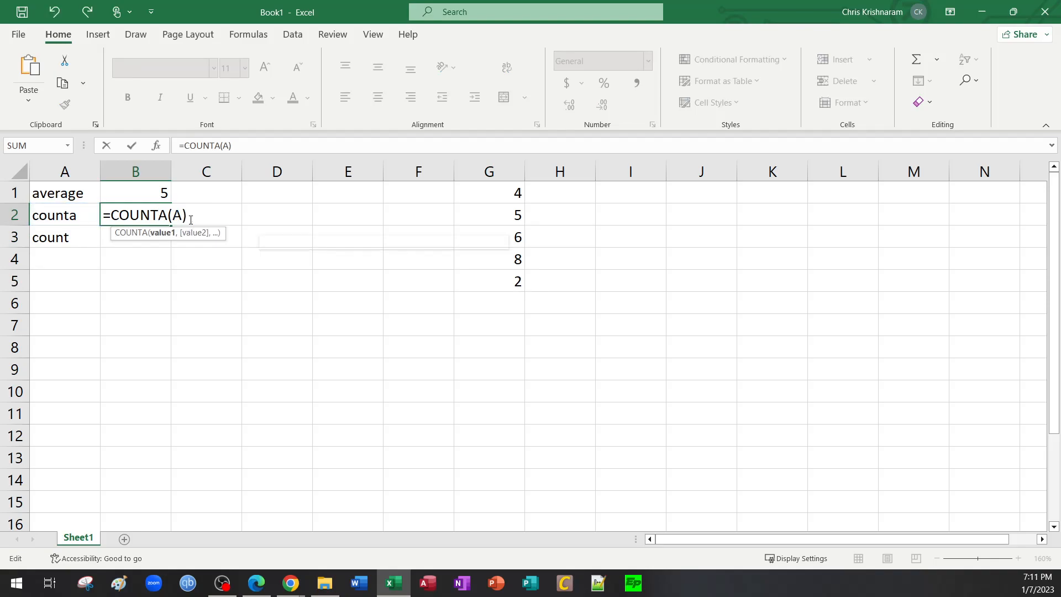
pyautogui.moveTo(483, 191); pyautogui.dragTo(489, 279)
pyautogui.press('Return')
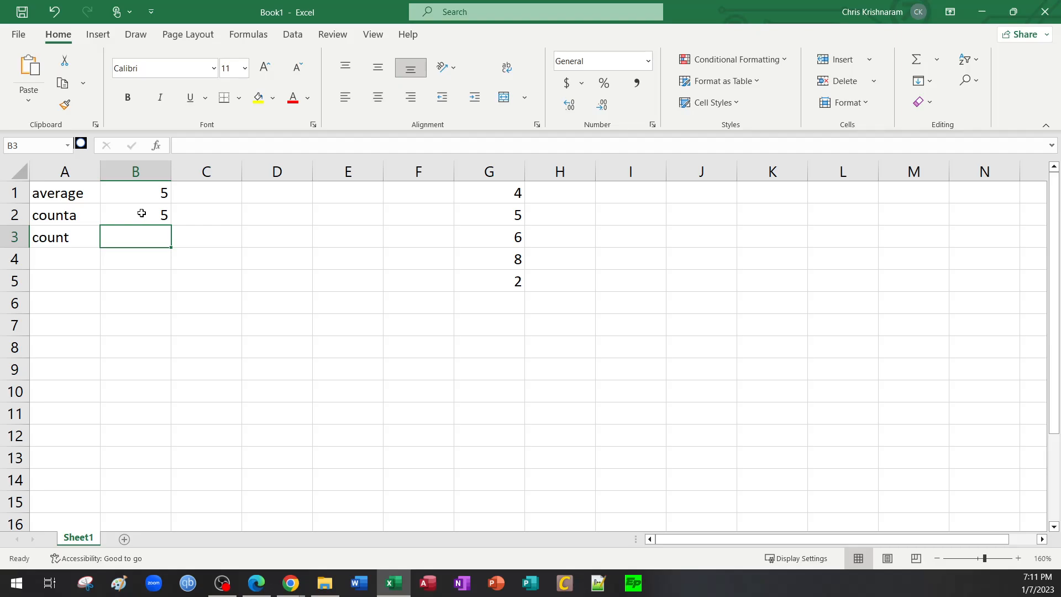
# Step: Count the numbers in G1:G5 in cell B3 with the COUNT function
pyautogui.write('=coun')
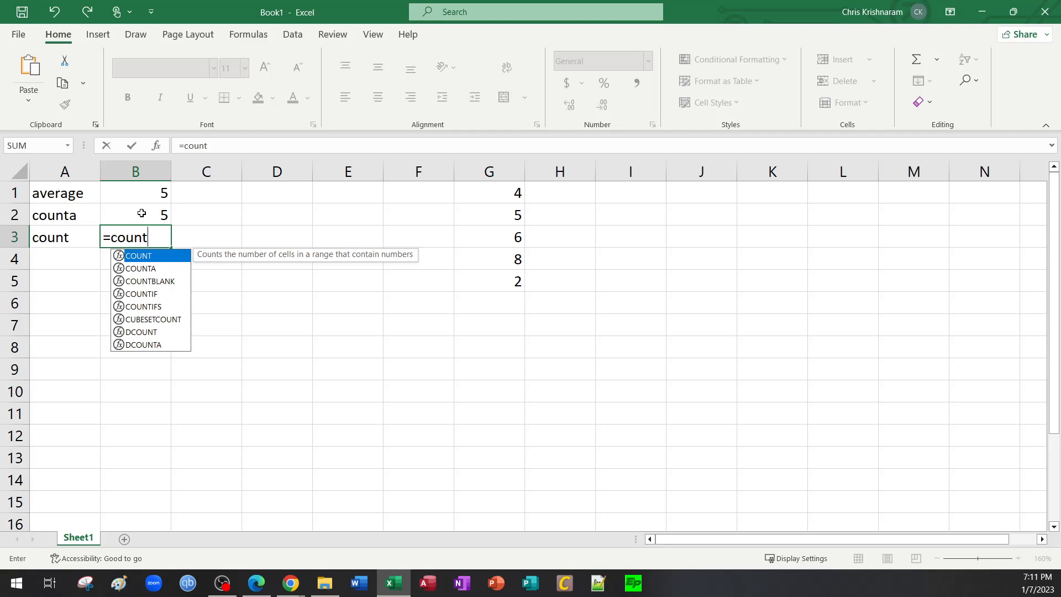
pyautogui.write('t')
pyautogui.press('Tab')
pyautogui.moveTo(496, 192); pyautogui.dragTo(496, 282)
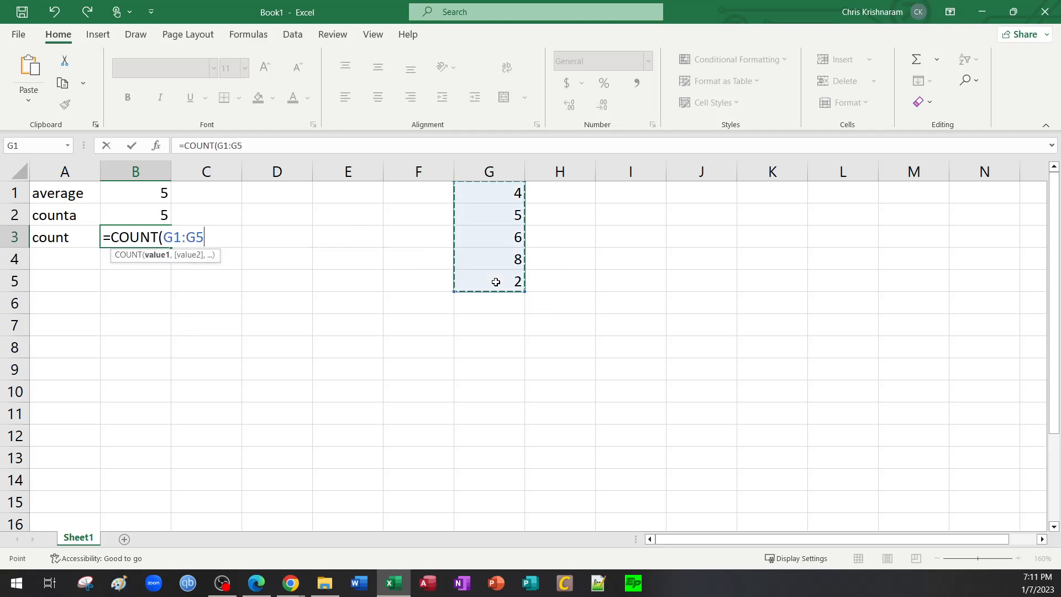
pyautogui.press('Return')
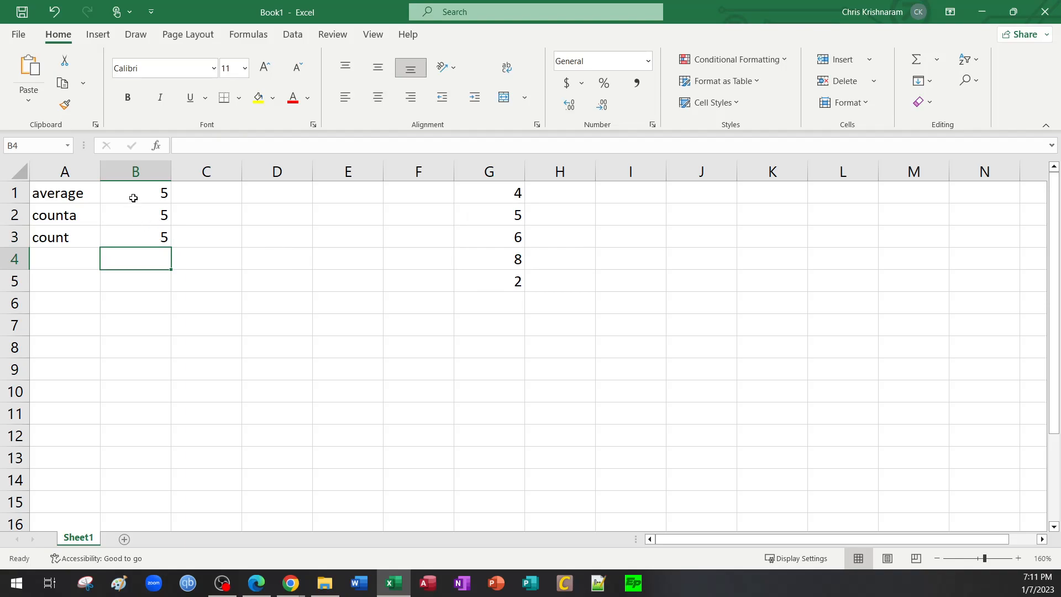
# Step: Review the COUNTA formula in cell B2 and the numbers in G1:G5 that it covers
pyautogui.doubleClick(151, 215)
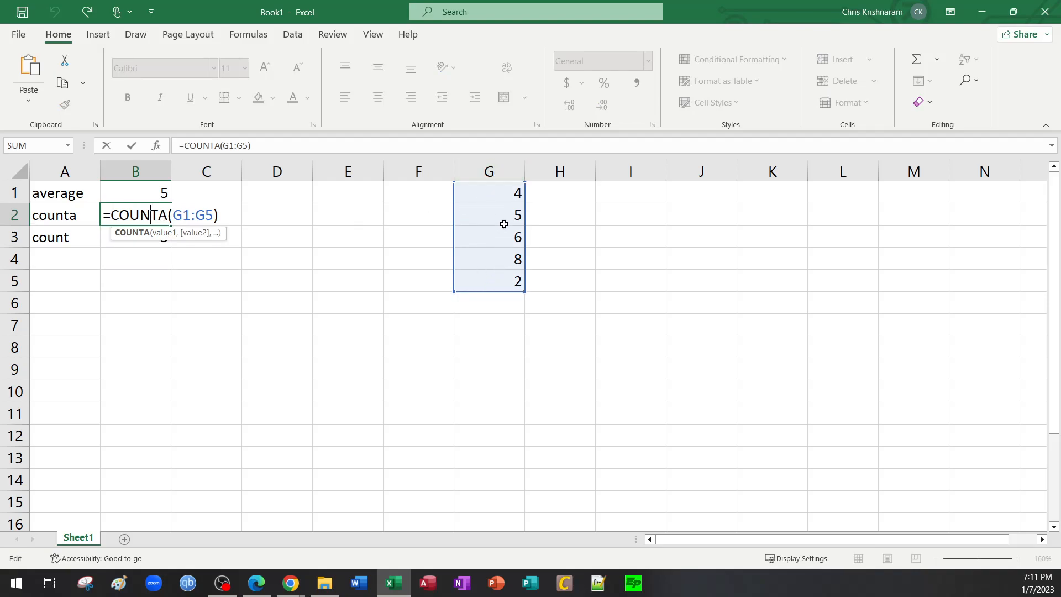
pyautogui.click(292, 294)
pyautogui.click(159, 215)
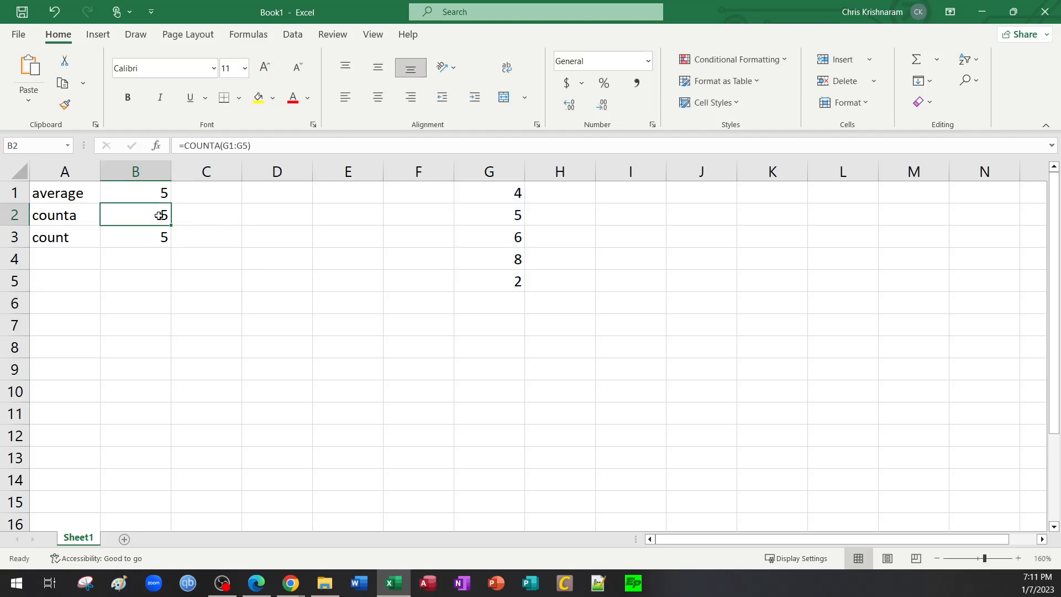
pyautogui.moveTo(491, 188); pyautogui.dragTo(498, 276)
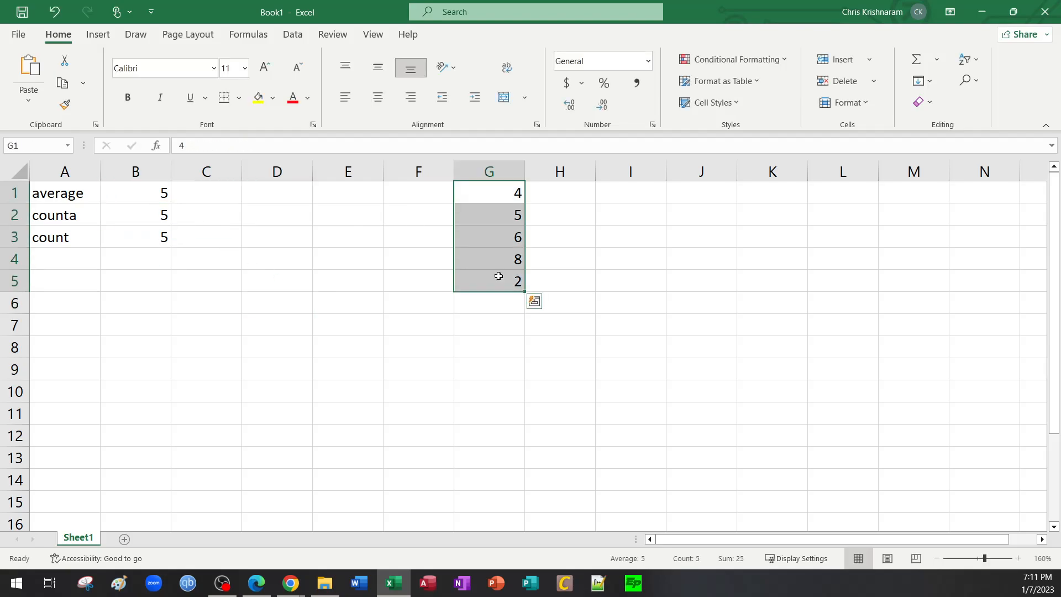
pyautogui.click(499, 275)
pyautogui.click(489, 195)
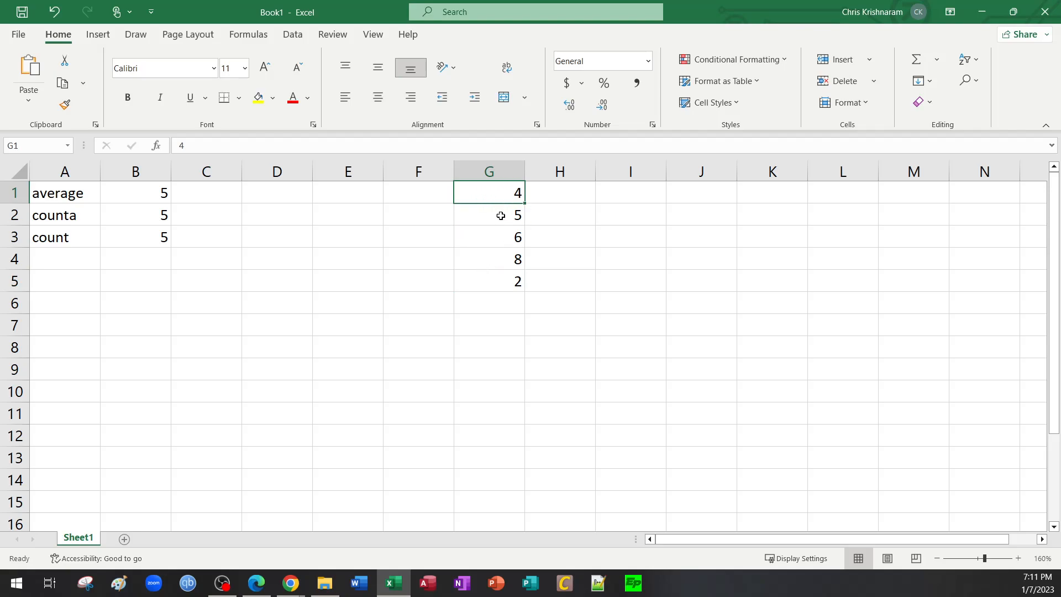
# Step: Replace the number in cell G2 with 687 and check the COUNT formula in cell B3
pyautogui.click(497, 213)
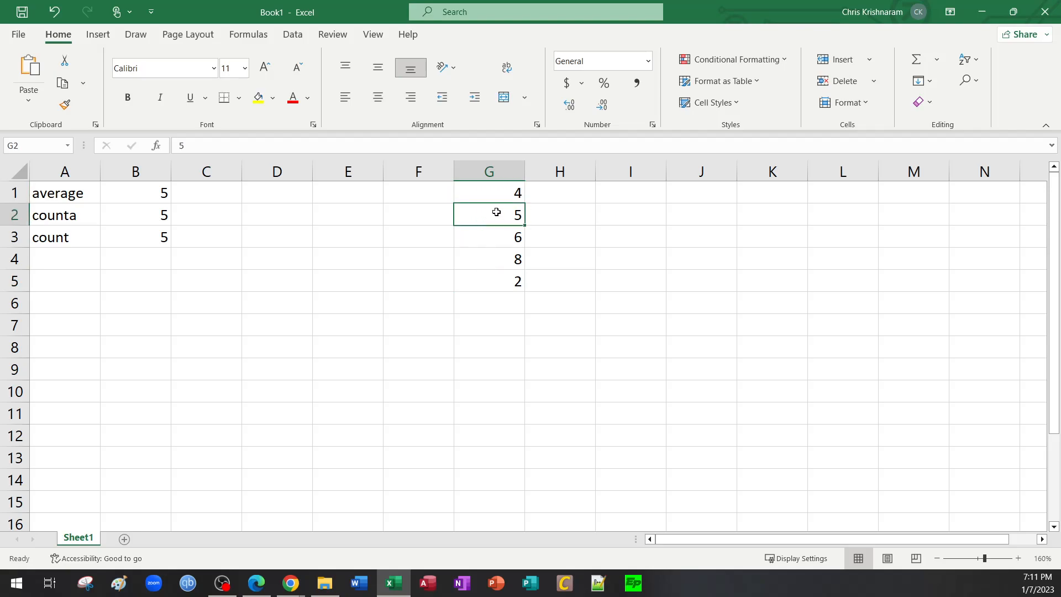
pyautogui.write('687')
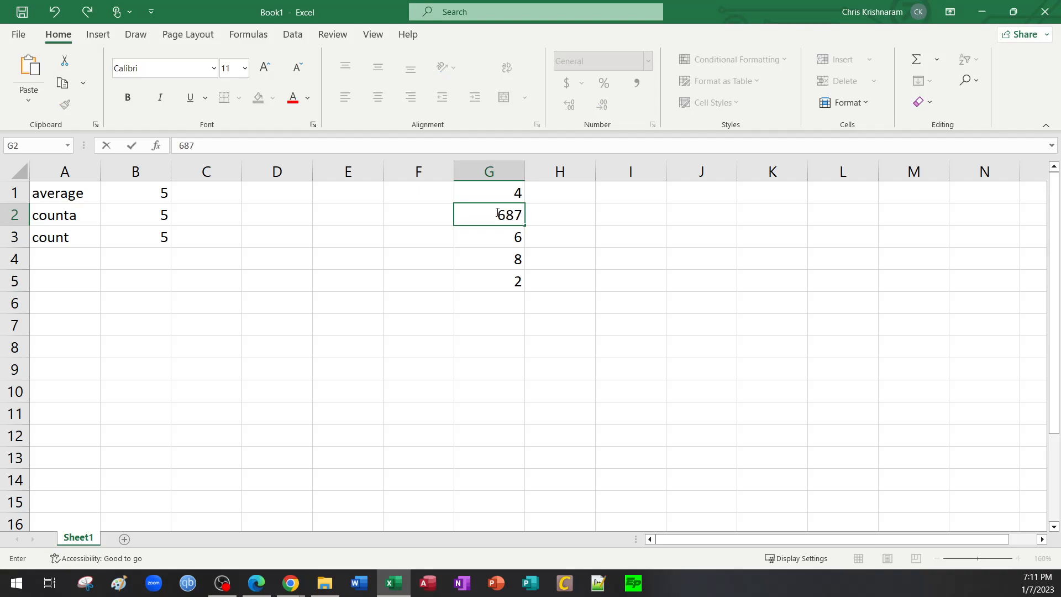
pyautogui.press('Return')
pyautogui.click(137, 235)
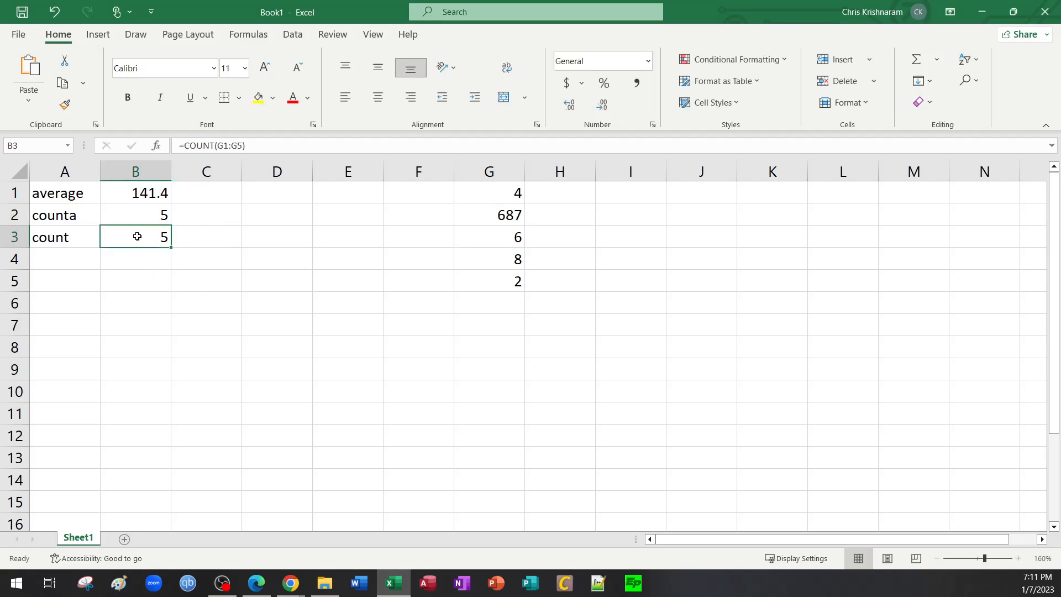
# Step: Replace the number in cell G1 with the text "boy"
pyautogui.click(489, 215)
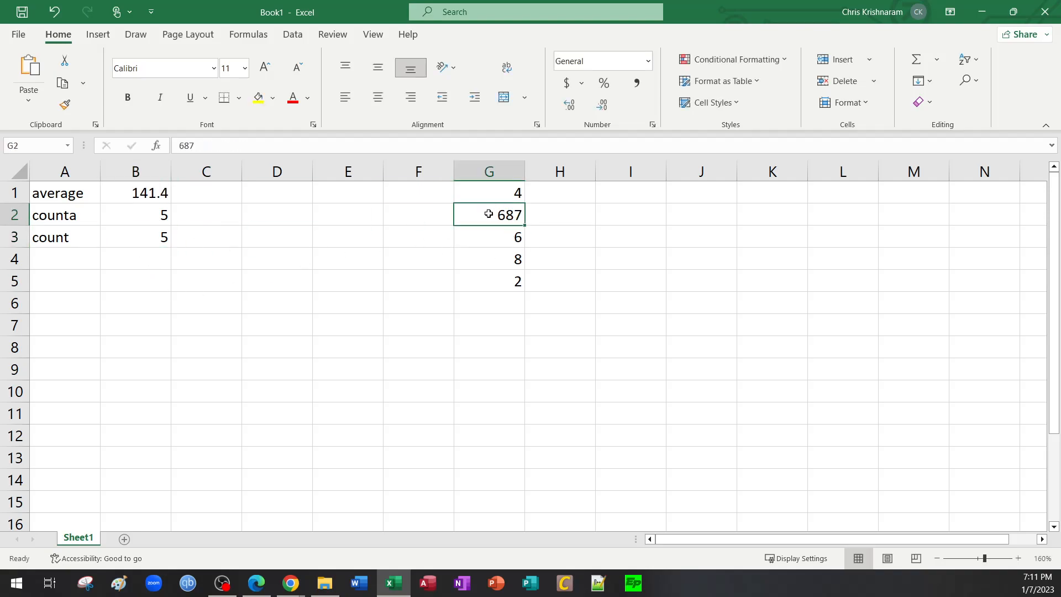
pyautogui.press('Up')
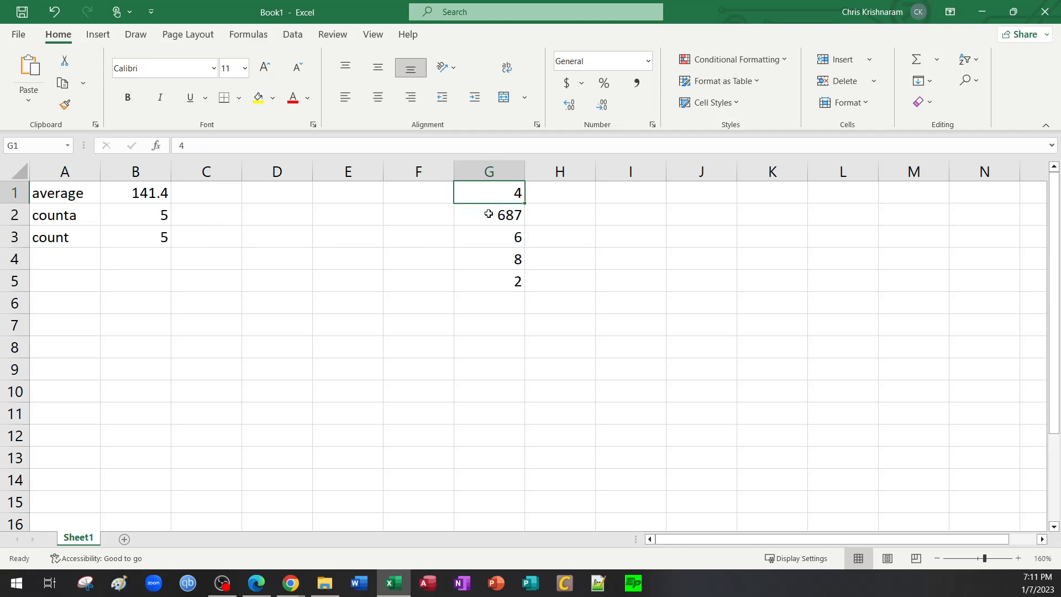
pyautogui.write('boy')
pyautogui.press('Return')
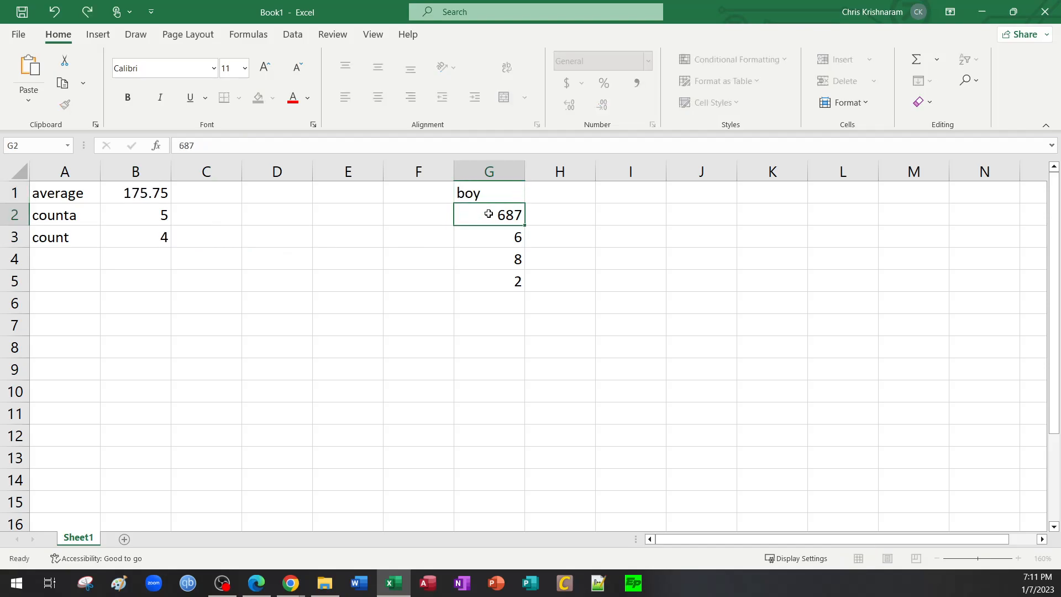
# Step: Compare the COUNTA and COUNT results in column B with the text in G1 and the numbers in G2:G5
pyautogui.click(80, 213)
pyautogui.click(157, 208)
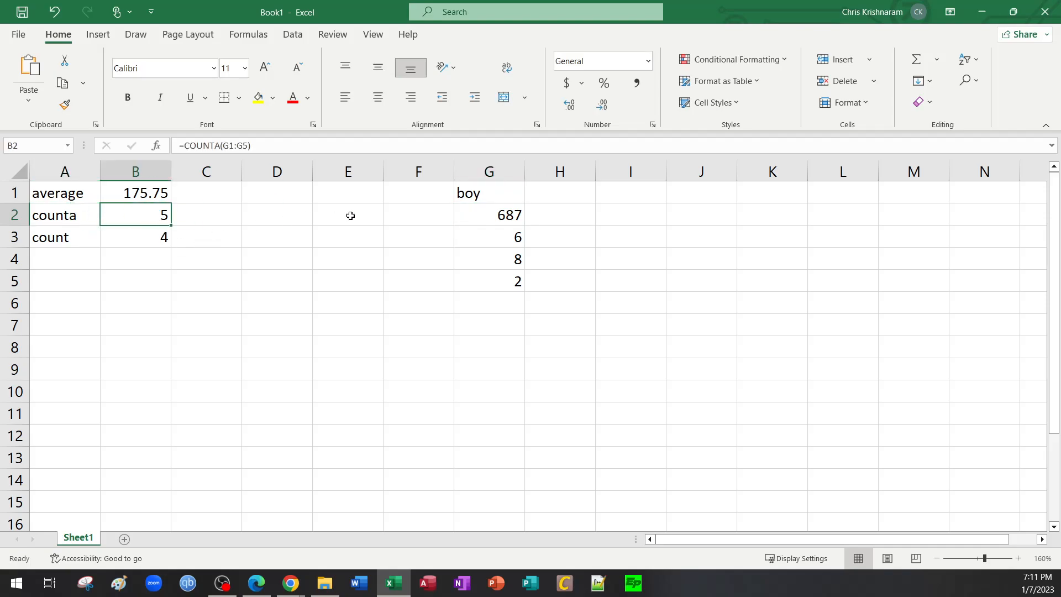
pyautogui.click(474, 192)
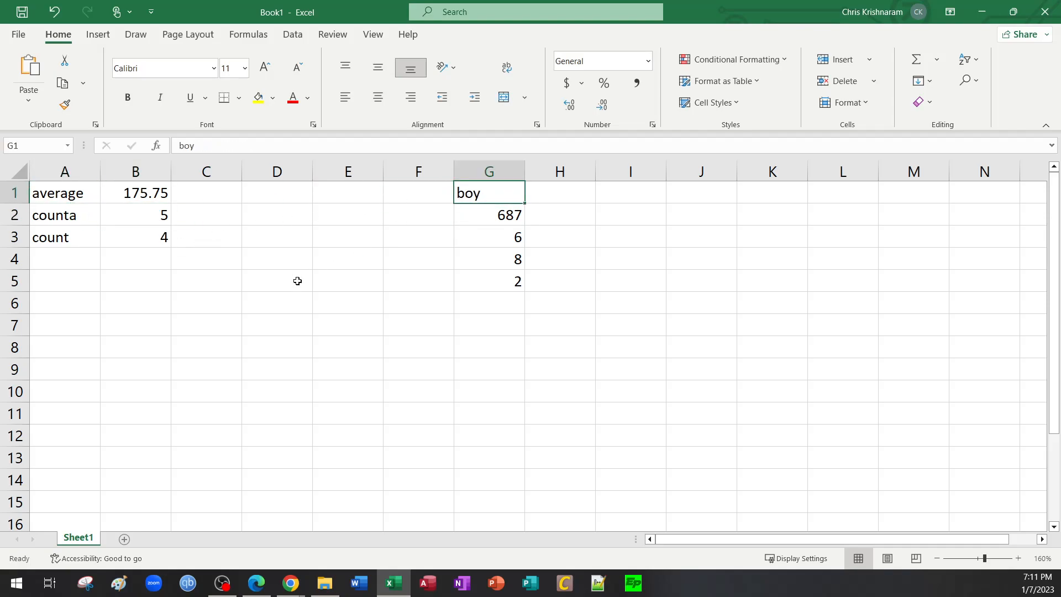
pyautogui.scroll(3, 297, 281)
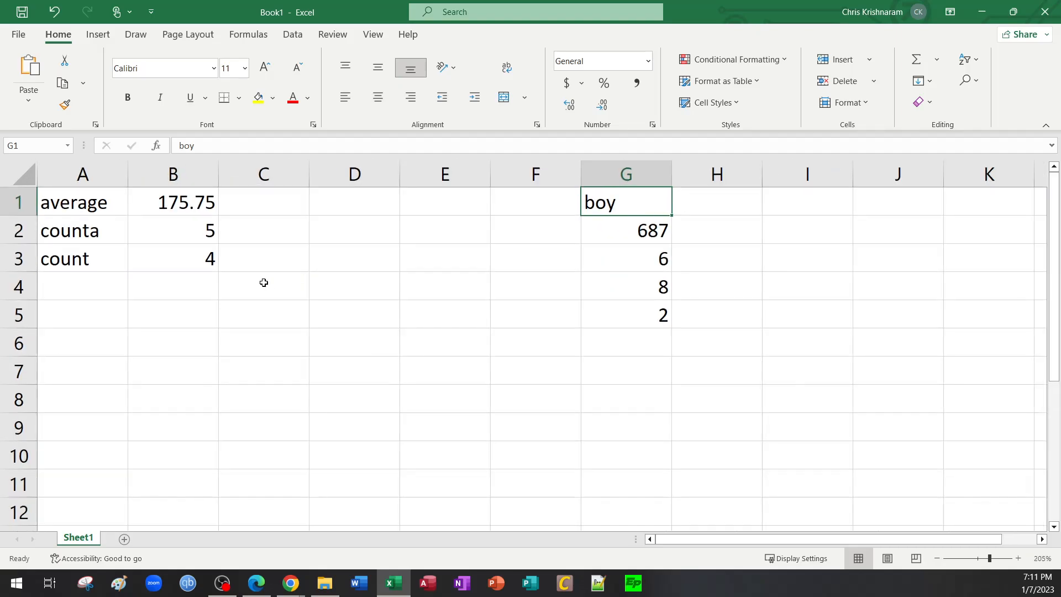
pyautogui.click(183, 269)
pyautogui.moveTo(619, 226); pyautogui.dragTo(644, 321)
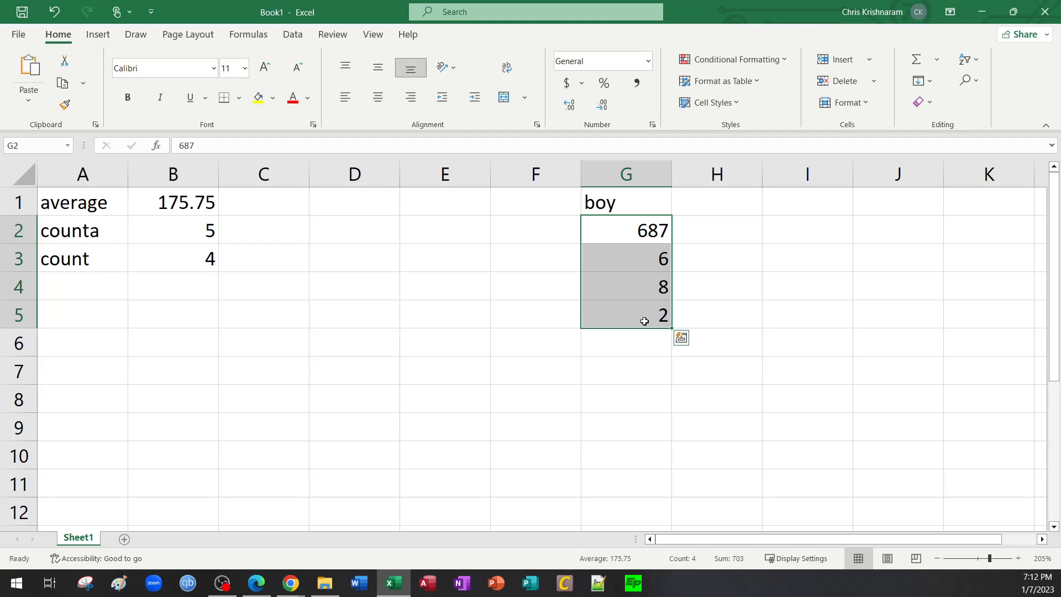
# Step: Look up the COUNTIF section of the PDF in Edge and enter the label "countif" in cell A4 in Excel
pyautogui.click(78, 286)
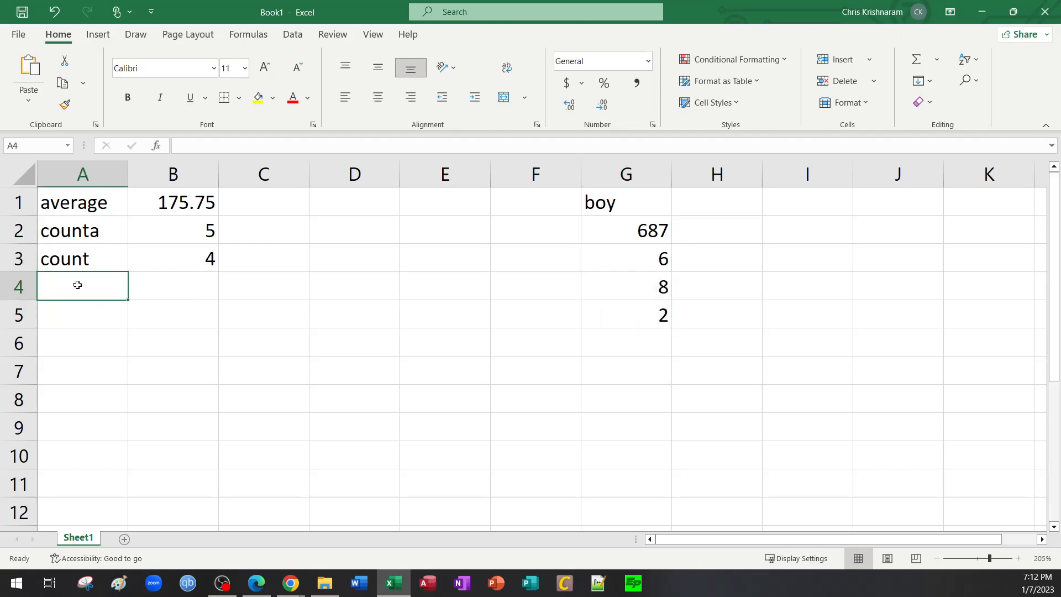
pyautogui.click(256, 584)
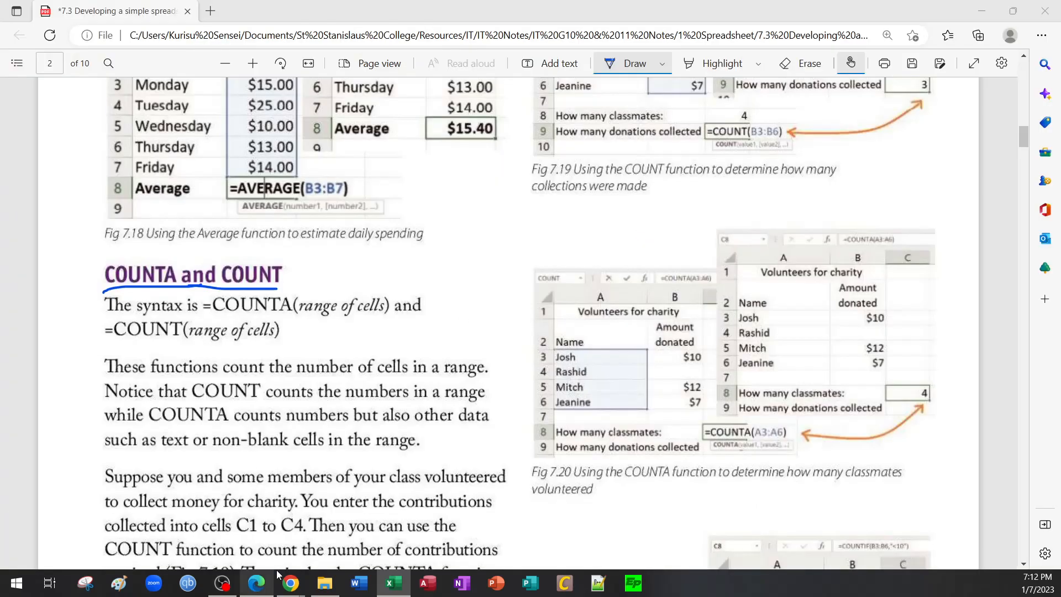
pyautogui.scroll(-4, 327, 373)
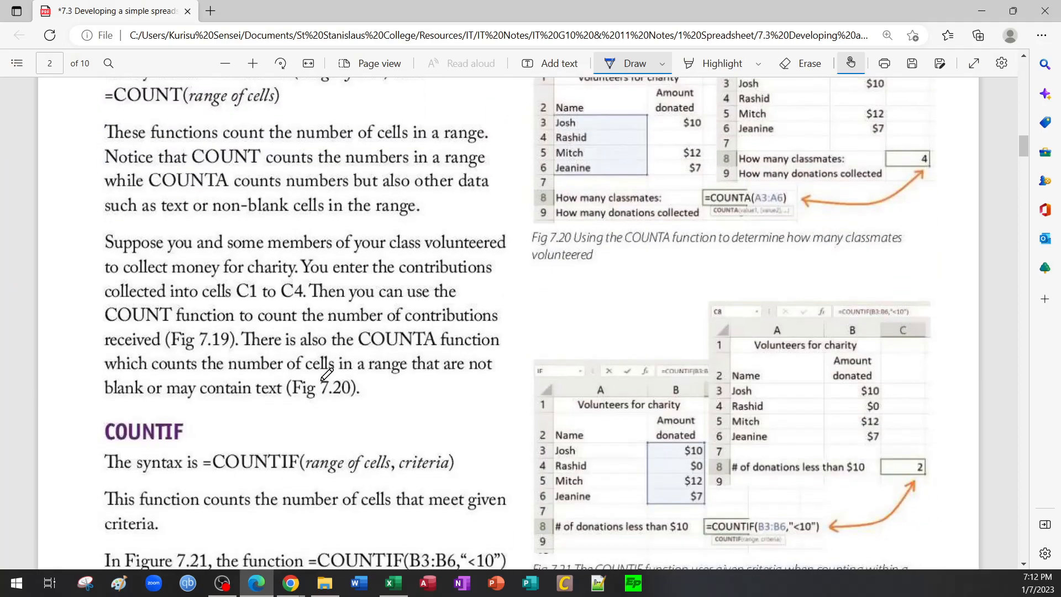
pyautogui.scroll(-1, 327, 373)
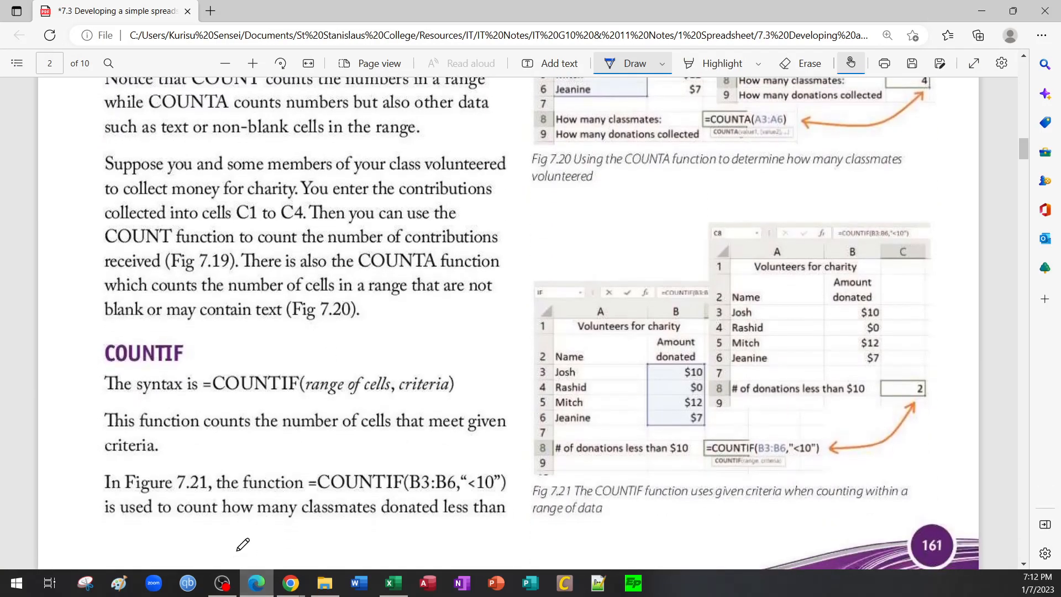
pyautogui.click(256, 582)
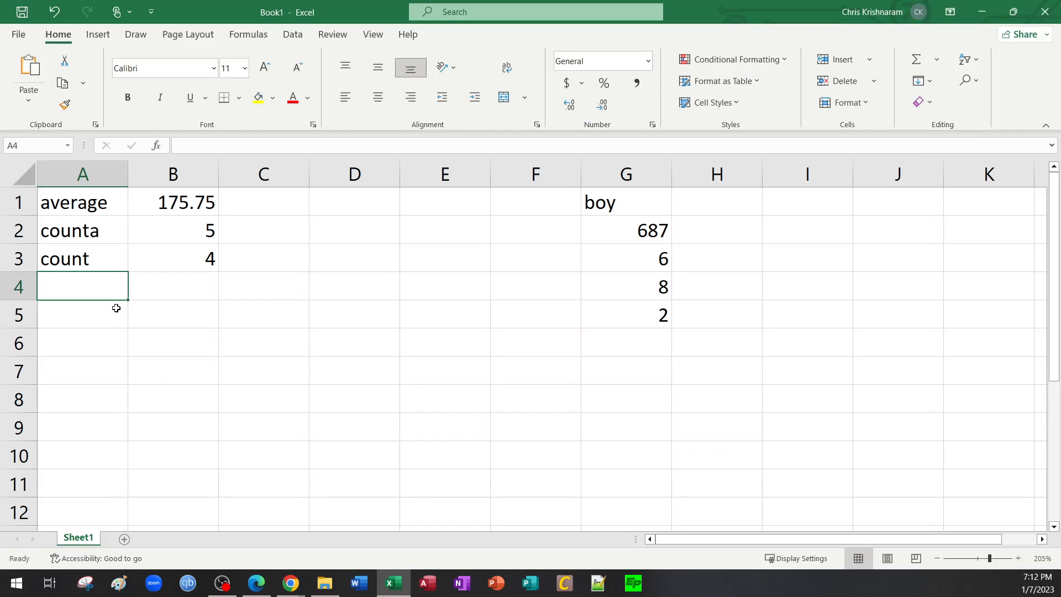
pyautogui.write('countif')
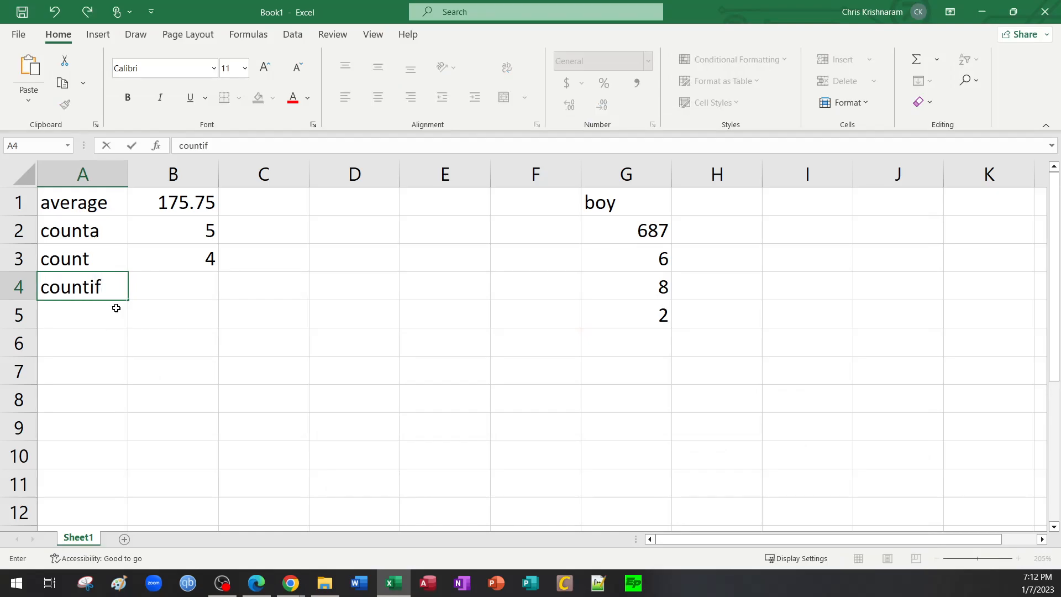
pyautogui.press('Tab')
# Step: Enter a COUNTIF formula in cell B4 that counts the cells in G1:G5 meeting the criterion ">100"
pyautogui.write('=countif')
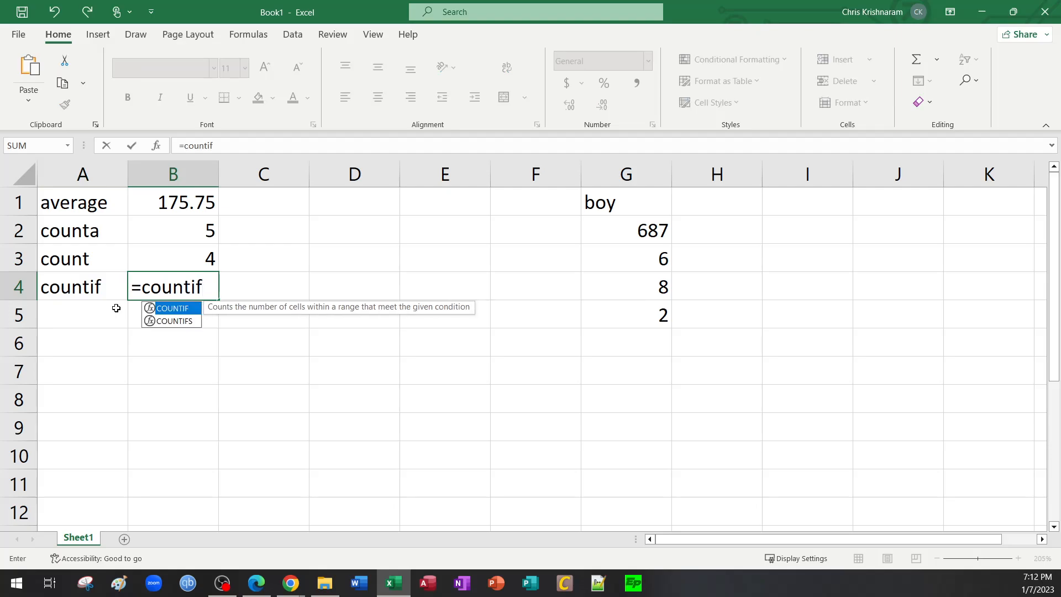
pyautogui.press('Tab')
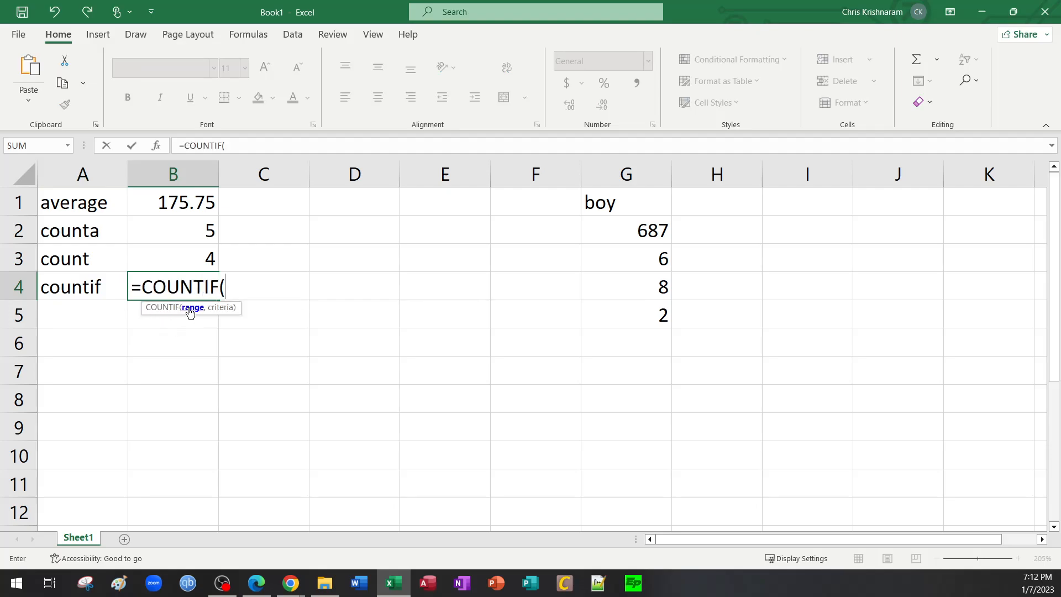
pyautogui.moveTo(612, 202); pyautogui.dragTo(619, 308)
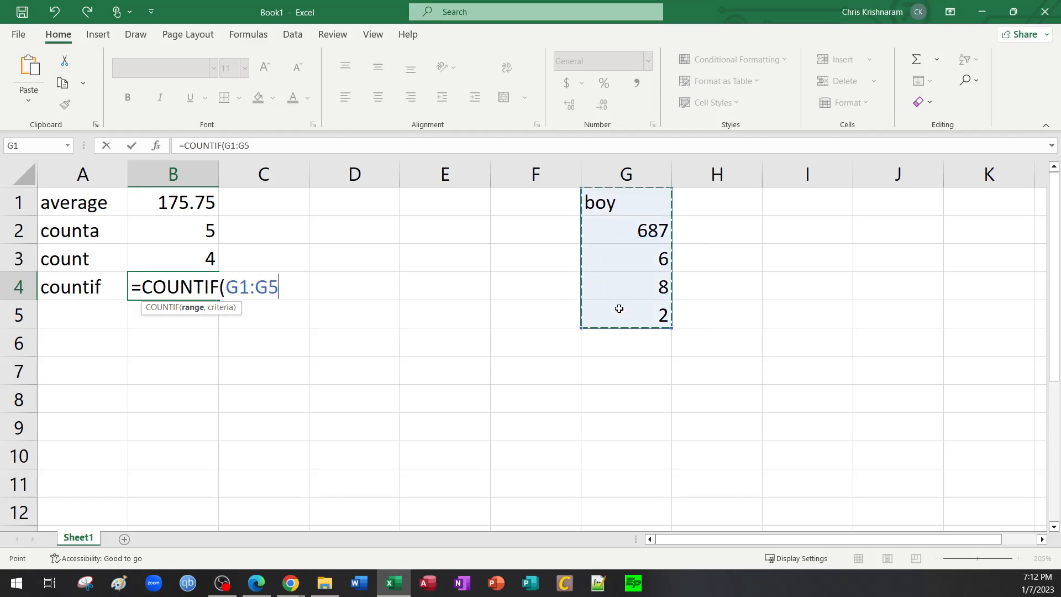
pyautogui.write(',')
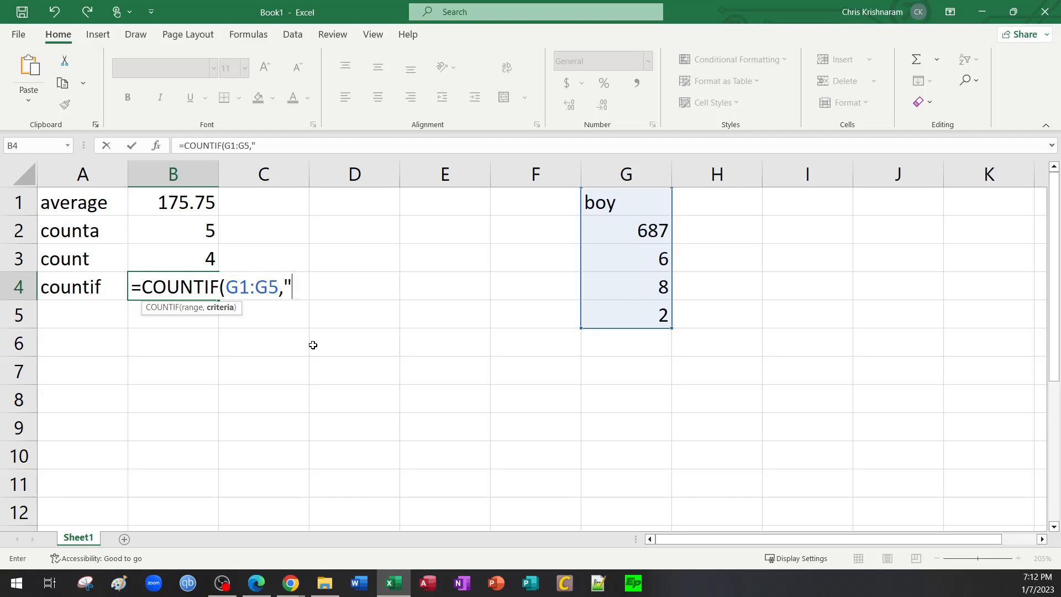
pyautogui.write('>100")')
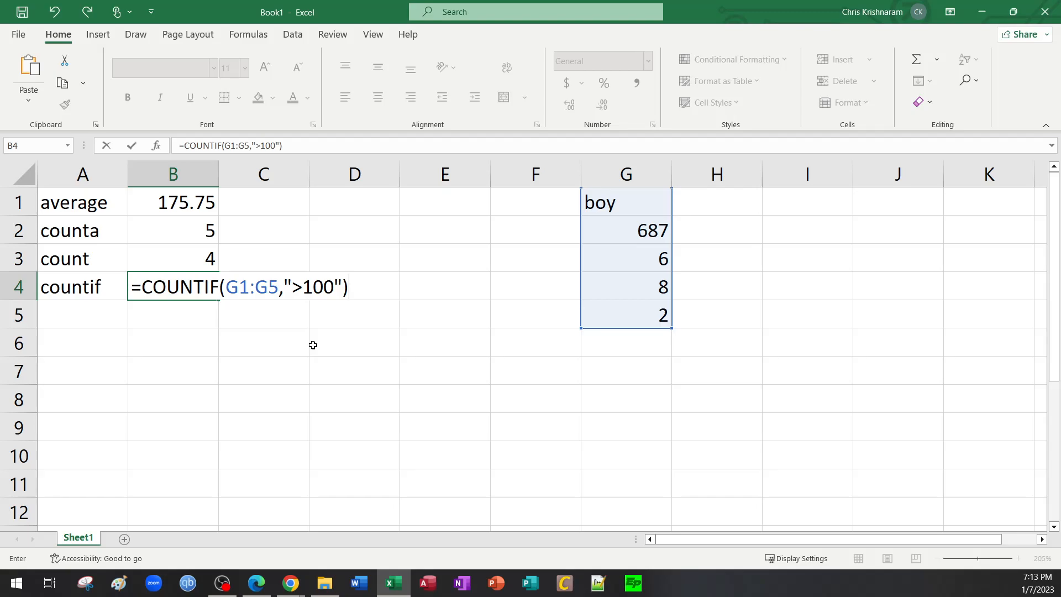
pyautogui.press('Return')
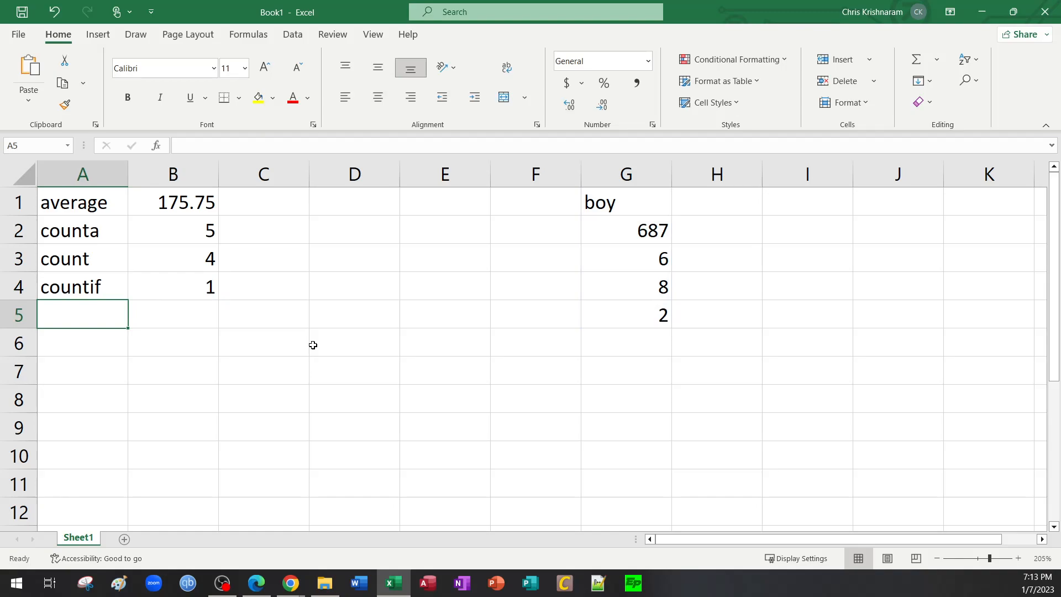
# Step: Replace the number in cell G3 with 200 and check the COUNTIF formula in cell B4
pyautogui.click(659, 233)
pyautogui.moveTo(652, 211); pyautogui.dragTo(654, 304)
pyautogui.click(640, 259)
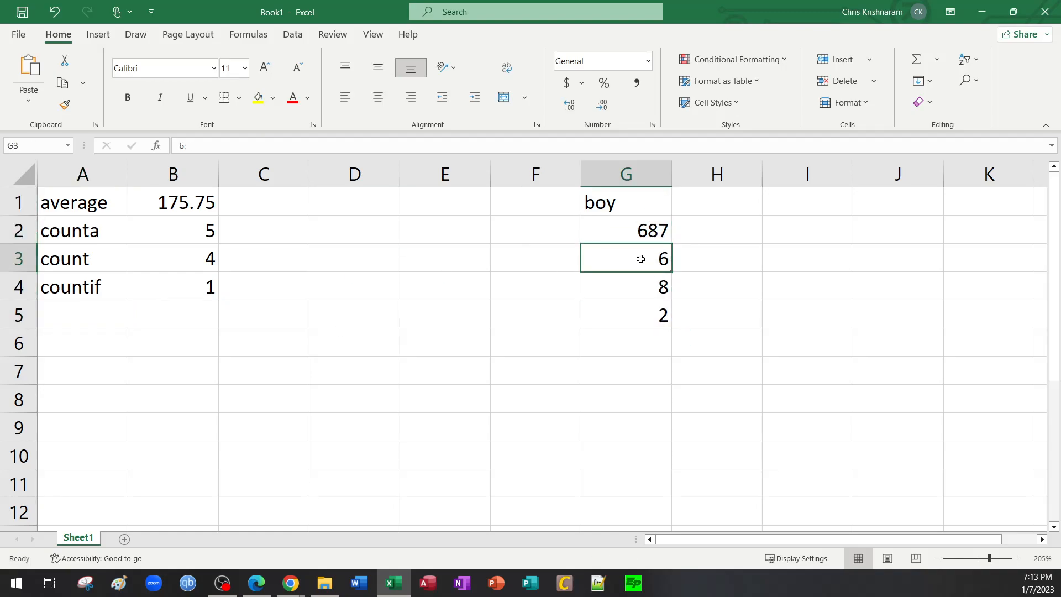
pyautogui.write('200')
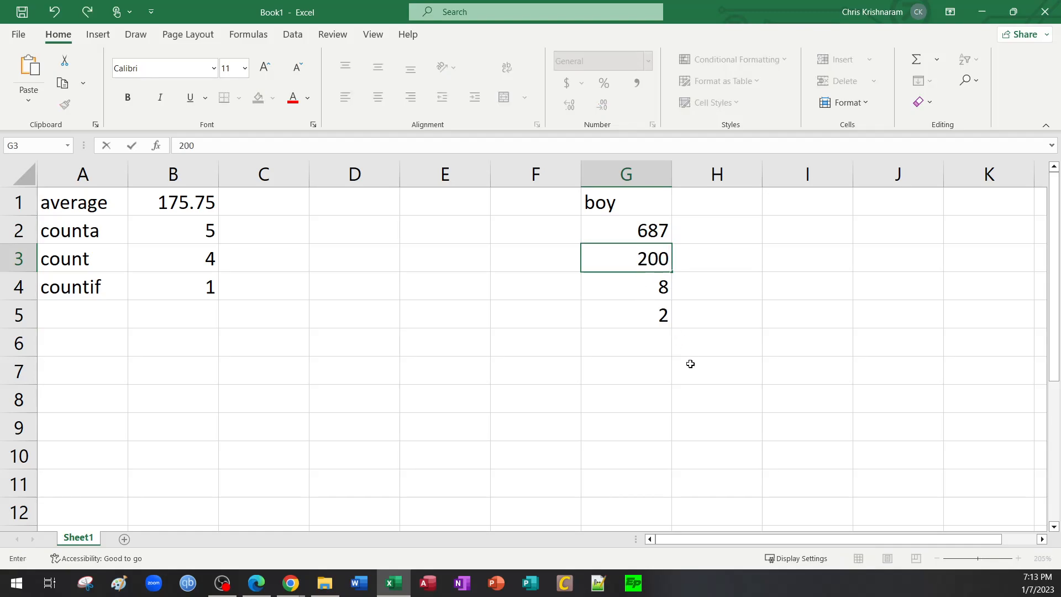
pyautogui.press('Return')
pyautogui.click(188, 294)
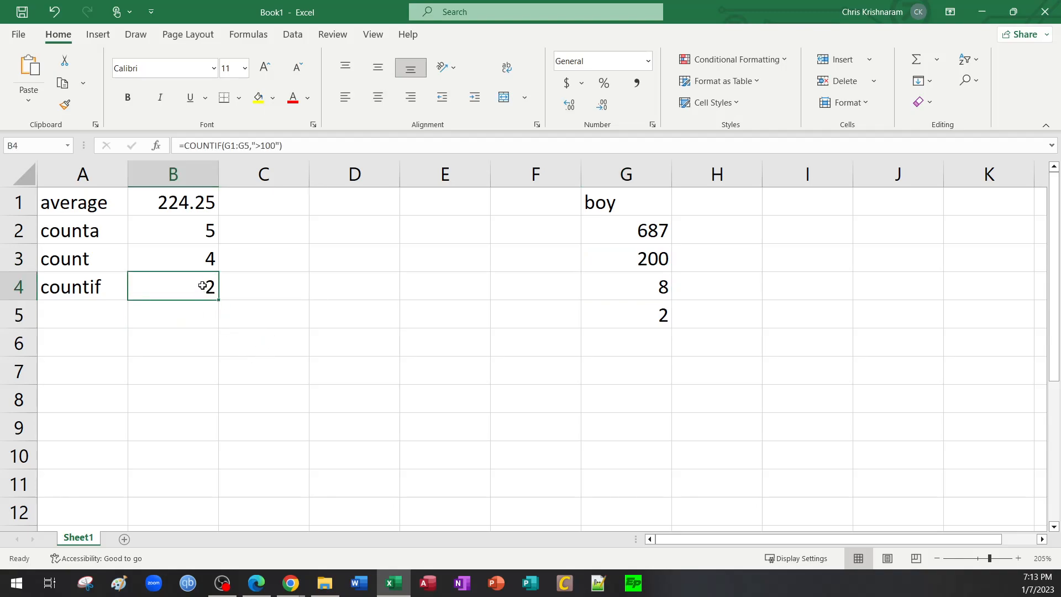
# Step: Change the COUNTIF criterion in cell B4 to "=100" and check the formula
pyautogui.doubleClick(203, 286)
pyautogui.moveTo(227, 291); pyautogui.dragTo(343, 287)
pyautogui.click(288, 287)
pyautogui.click(312, 287)
pyautogui.press('Left')
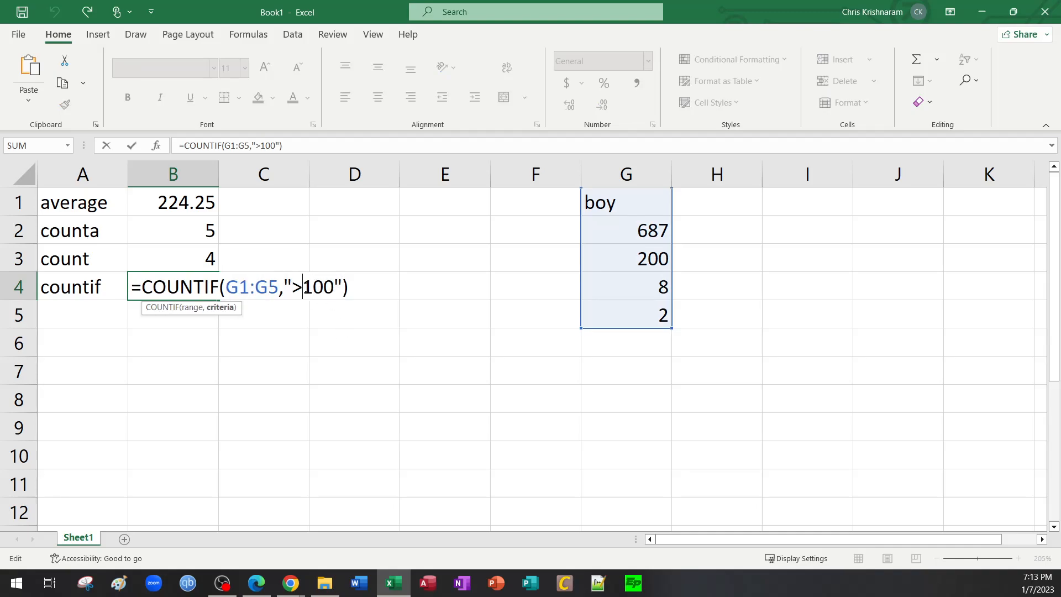
pyautogui.press('BackSpace')
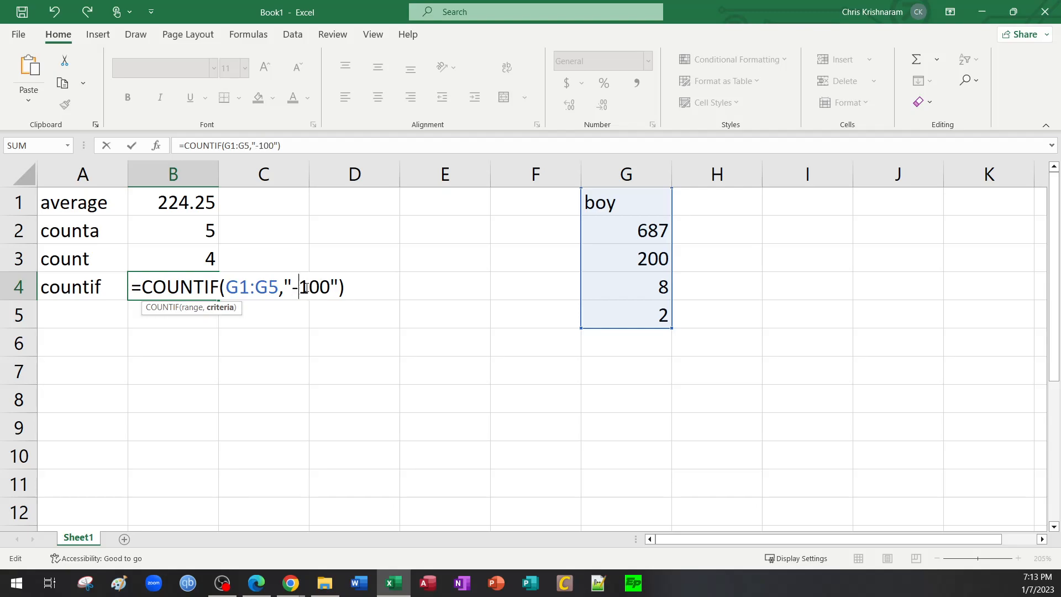
pyautogui.write('=')
pyautogui.press('Return')
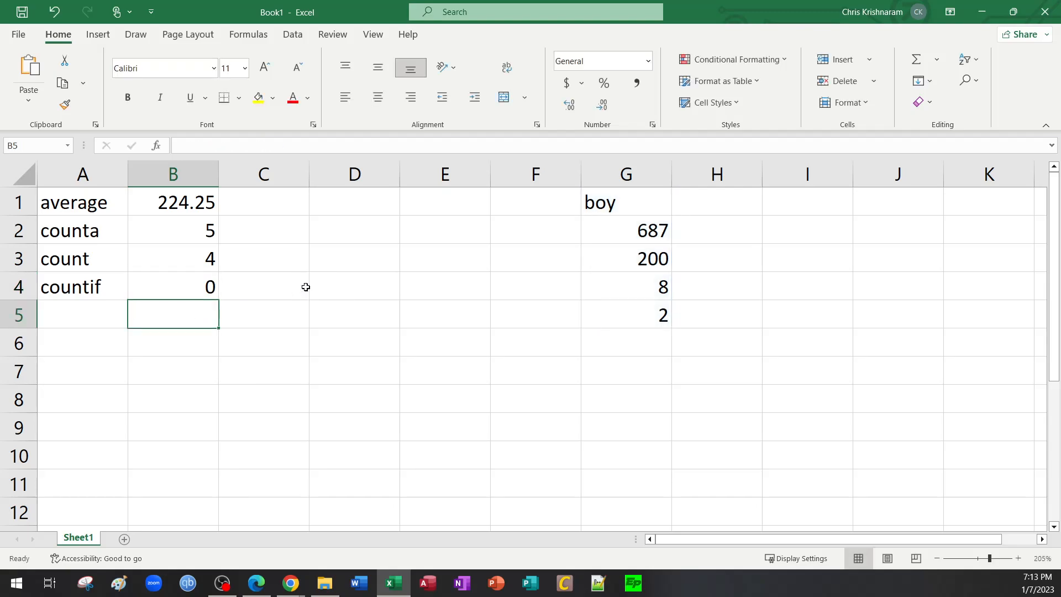
pyautogui.click(195, 284)
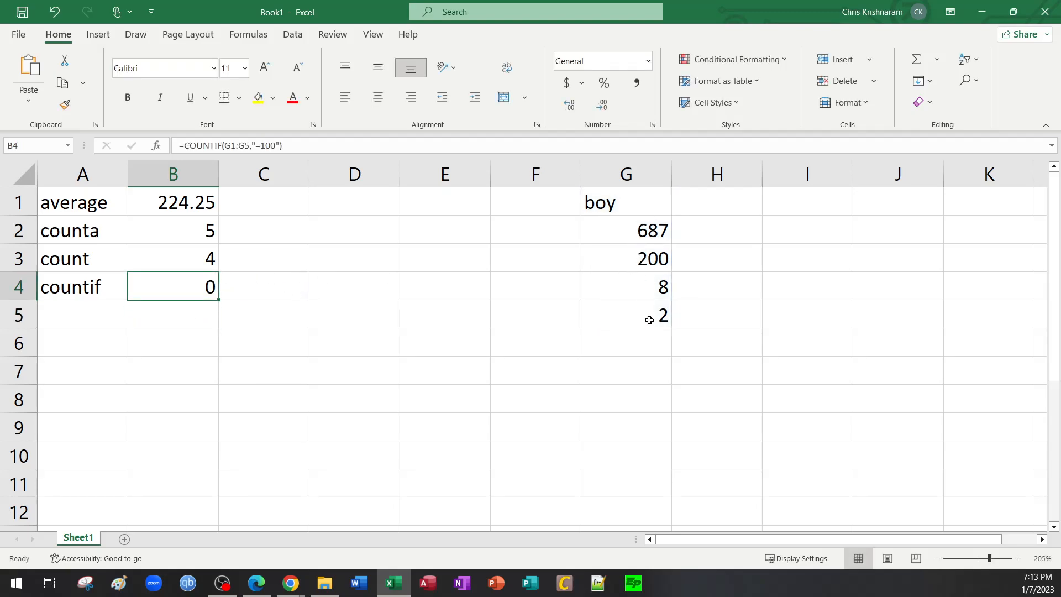
# Step: Replace the number in cell G4 with 100
pyautogui.click(641, 289)
pyautogui.write('100')
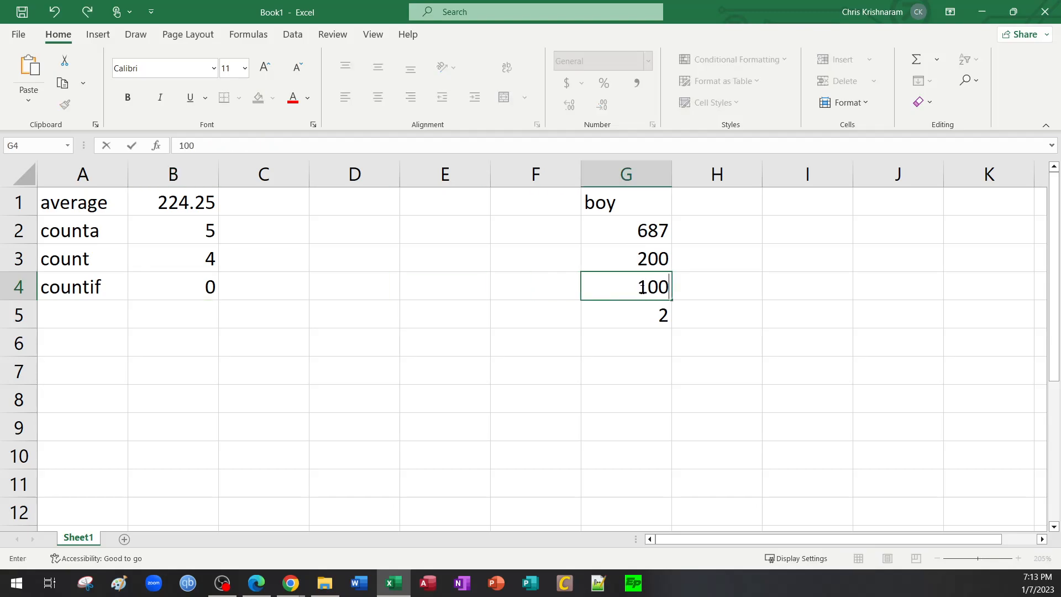
pyautogui.press('Return')
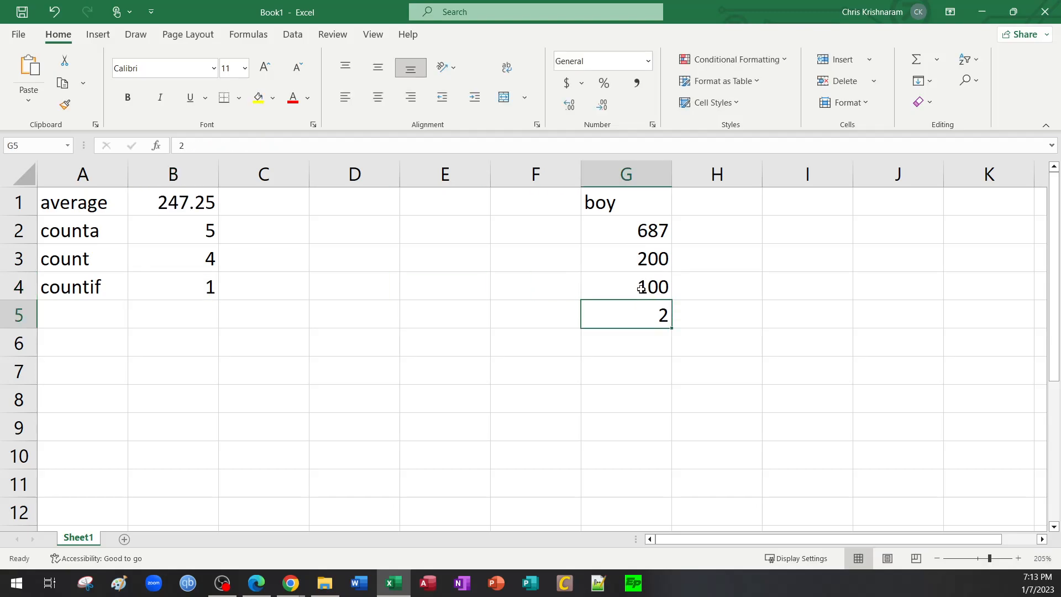
# Step: Change the COUNTIF criterion in cell B4 to "<100" and check it against the number in G5
pyautogui.doubleClick(215, 288)
pyautogui.click(298, 288)
pyautogui.press('BackSpace')
pyautogui.write('<100")')
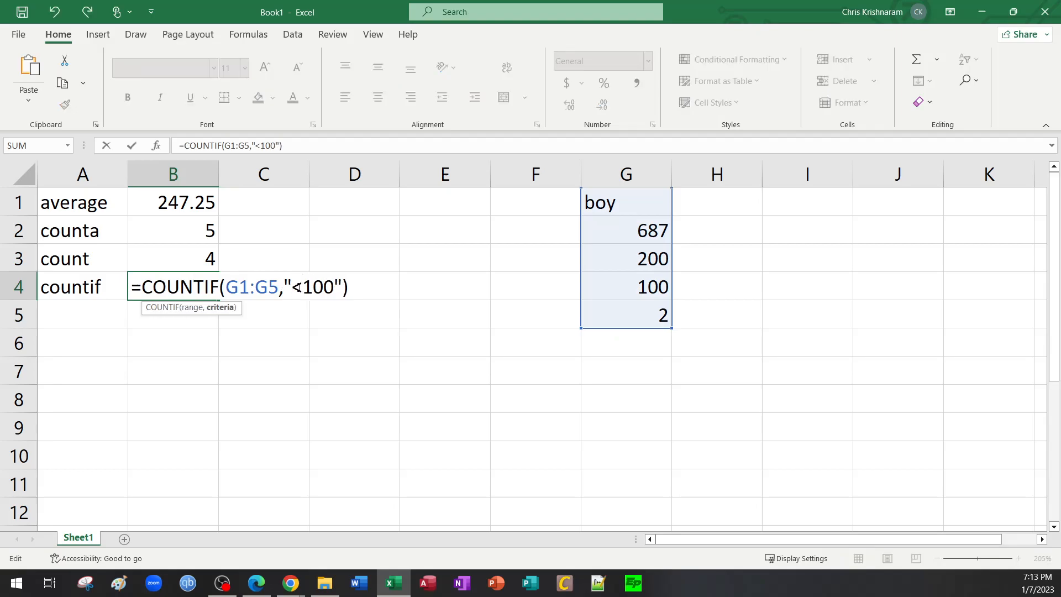
pyautogui.press('Return')
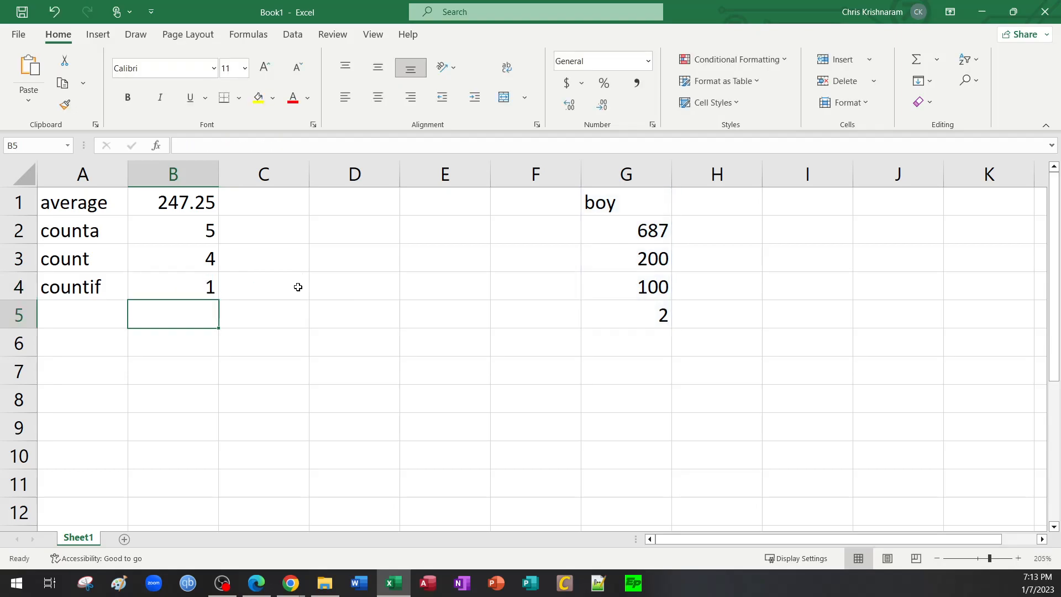
pyautogui.click(639, 312)
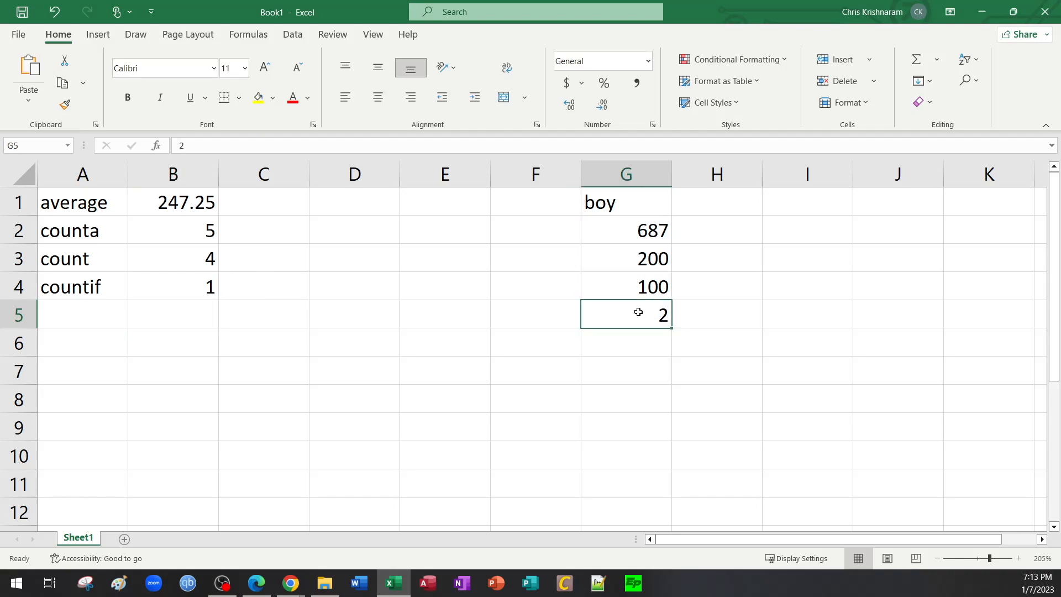
# Step: Change the COUNTIF criterion in cell B4 to "<=100"
pyautogui.click(173, 286)
pyautogui.doubleClick(168, 286)
pyautogui.click(307, 286)
pyautogui.click(306, 286)
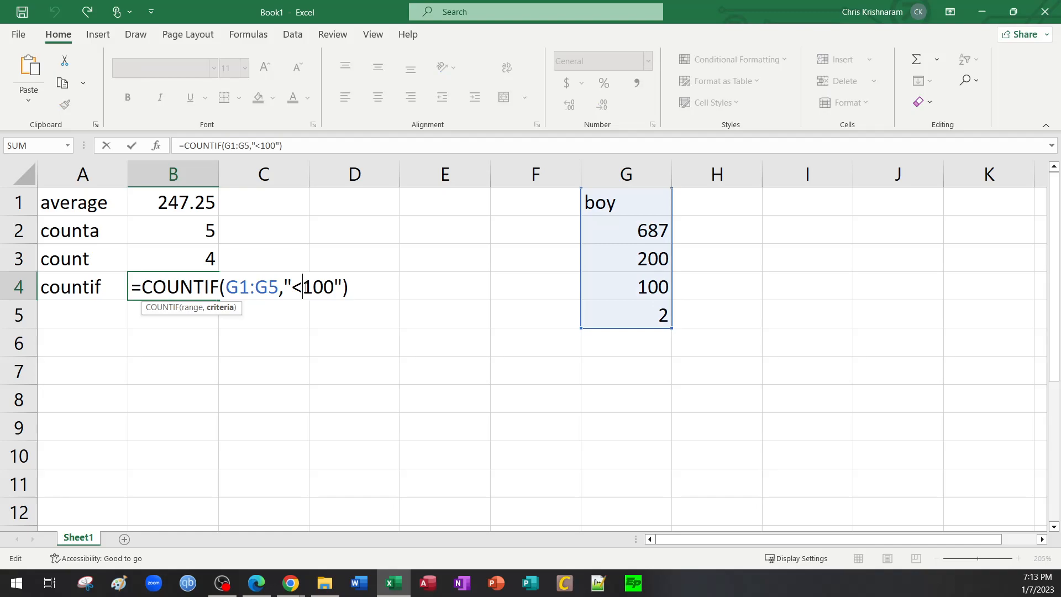
pyautogui.write('=')
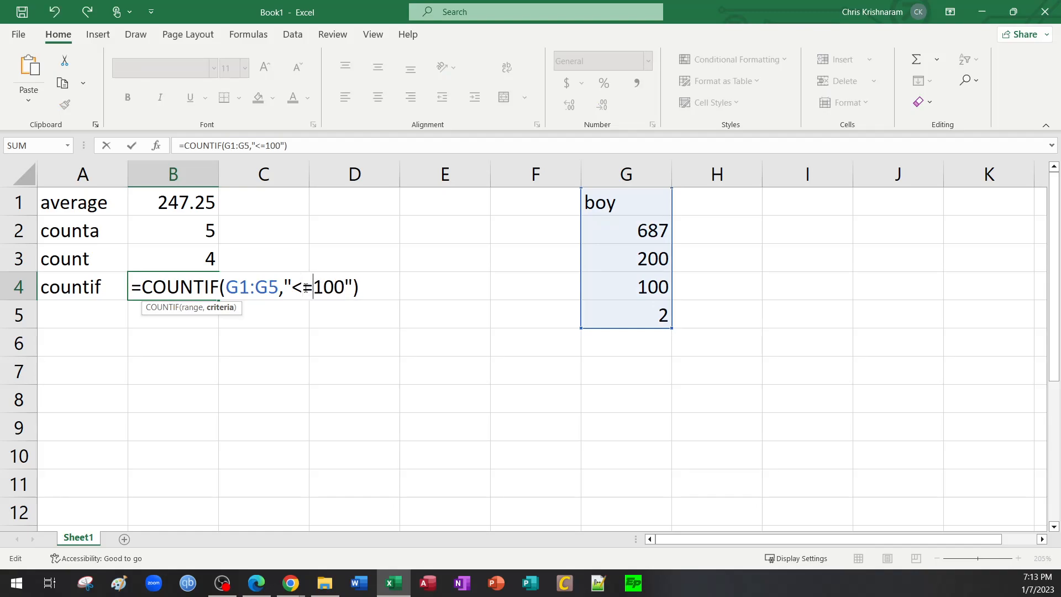
pyautogui.press('Return')
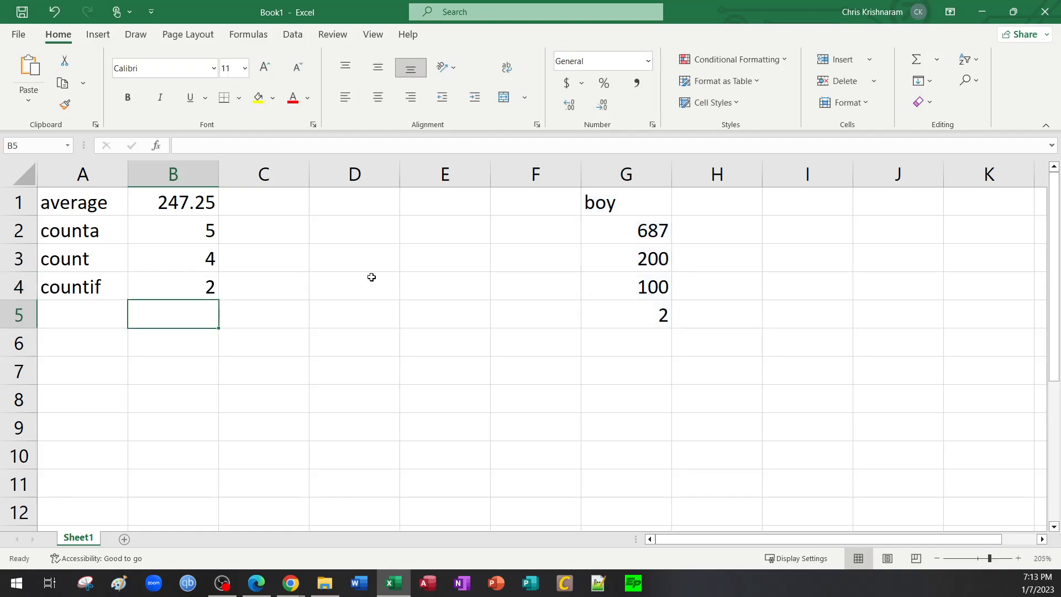
# Step: Compare the COUNTIF result in B4 with the numbers in G4 and G5 and review its formula without changing it
pyautogui.click(620, 308)
pyautogui.click(638, 288)
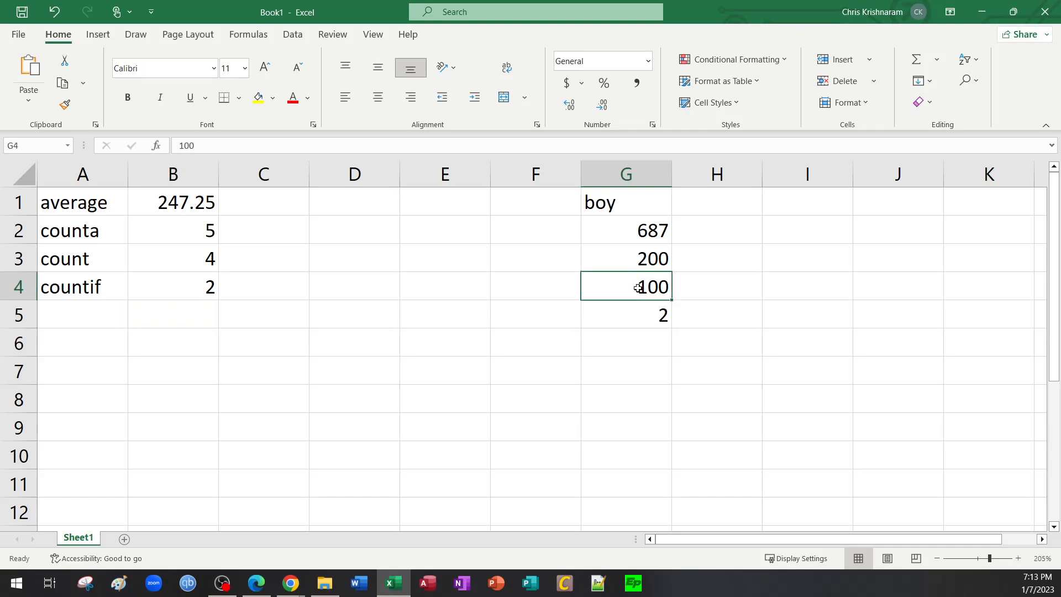
pyautogui.click(195, 292)
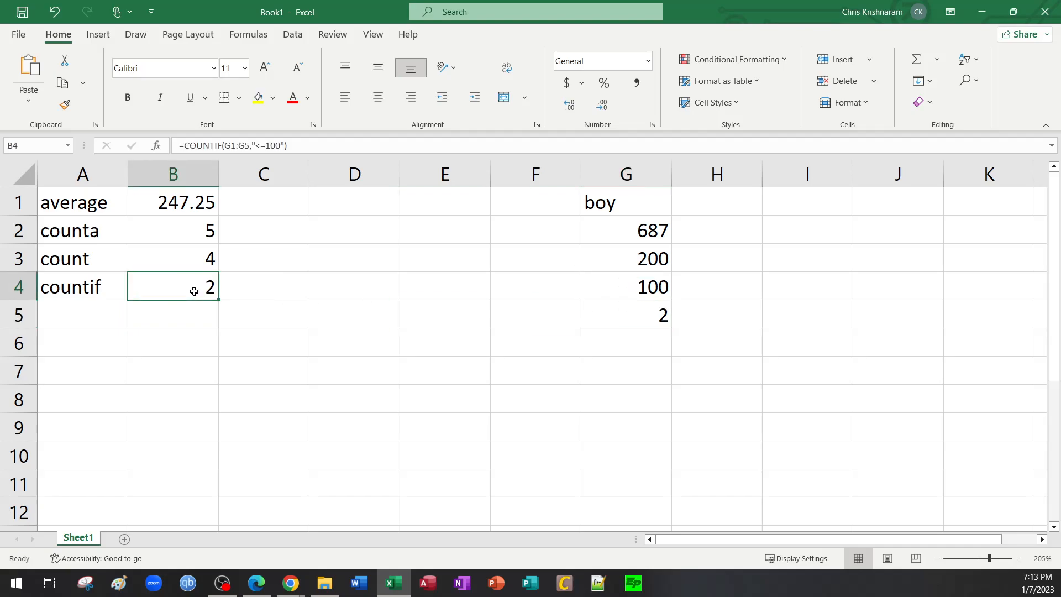
pyautogui.doubleClick(194, 292)
pyautogui.click(310, 291)
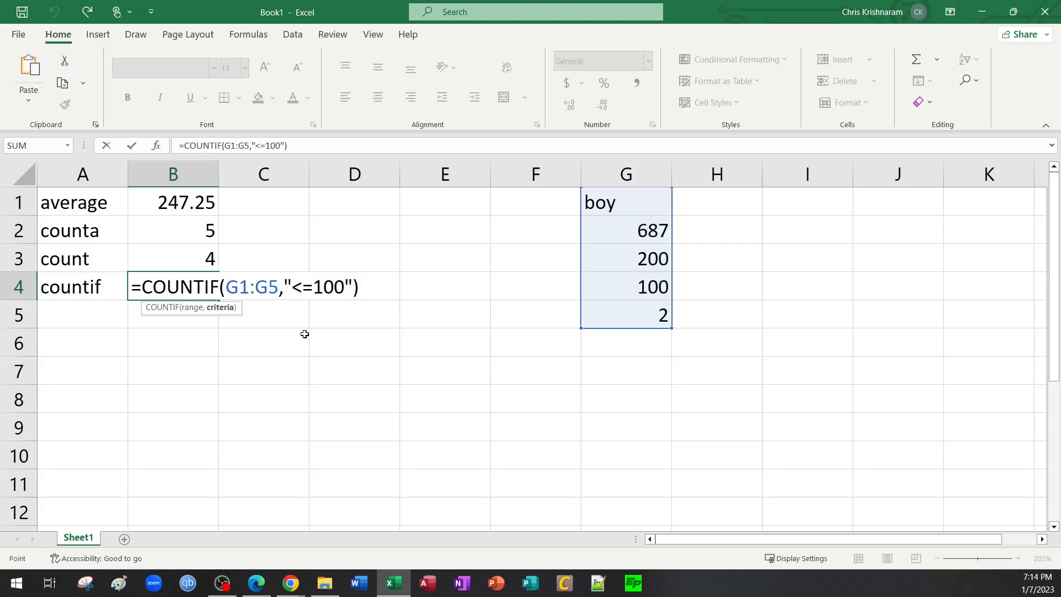
pyautogui.click(304, 333)
pyautogui.press('Escape')
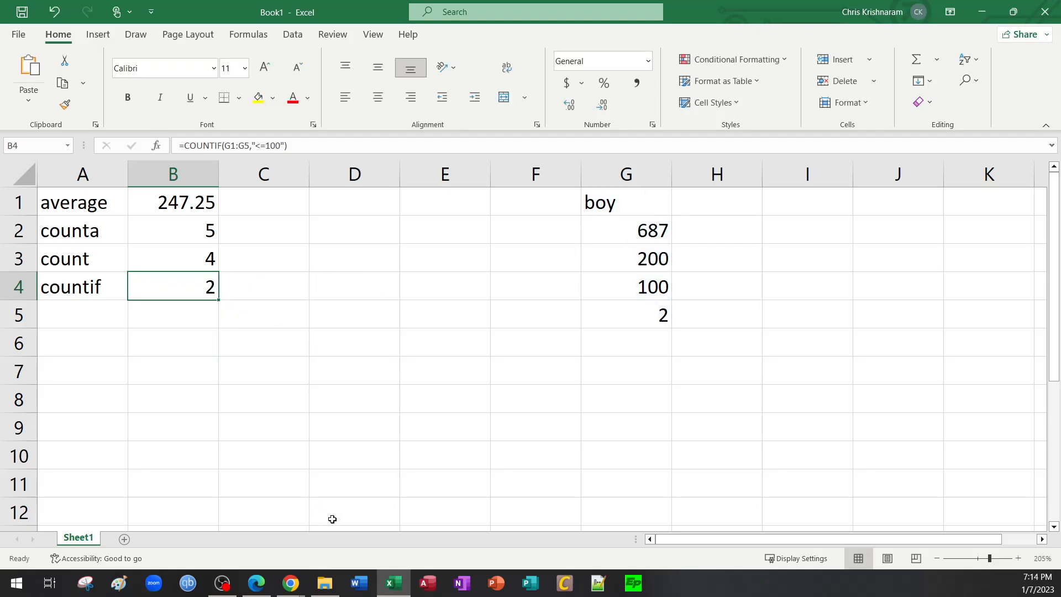
# Step: Switch to the PDF in Edge, find the DATE section, and underline its heading and the year and month arguments in the syntax
pyautogui.click(256, 583)
pyautogui.scroll(15, 393, 428)
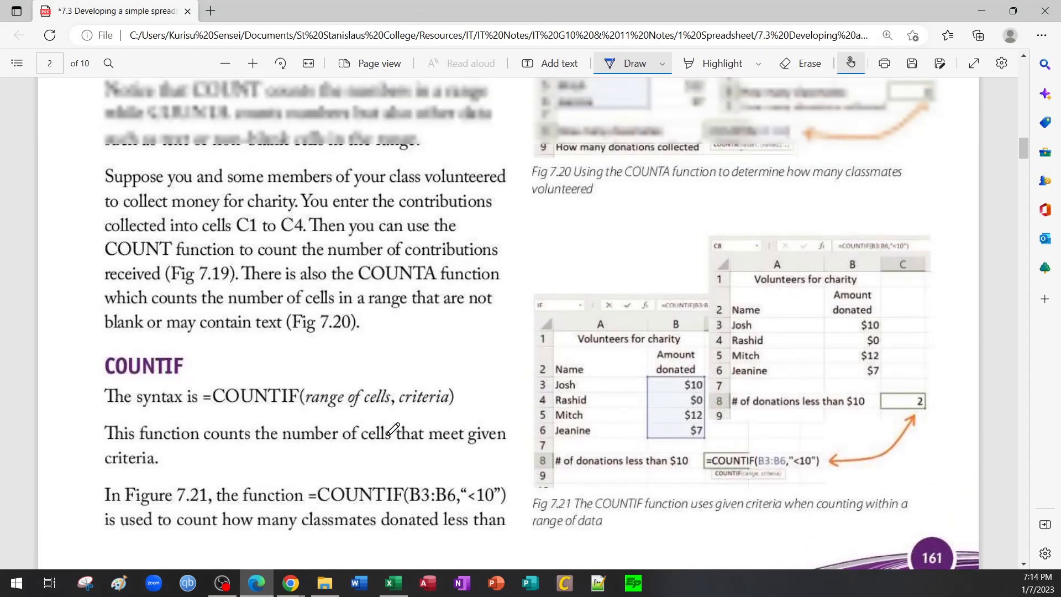
pyautogui.scroll(-20, 393, 428)
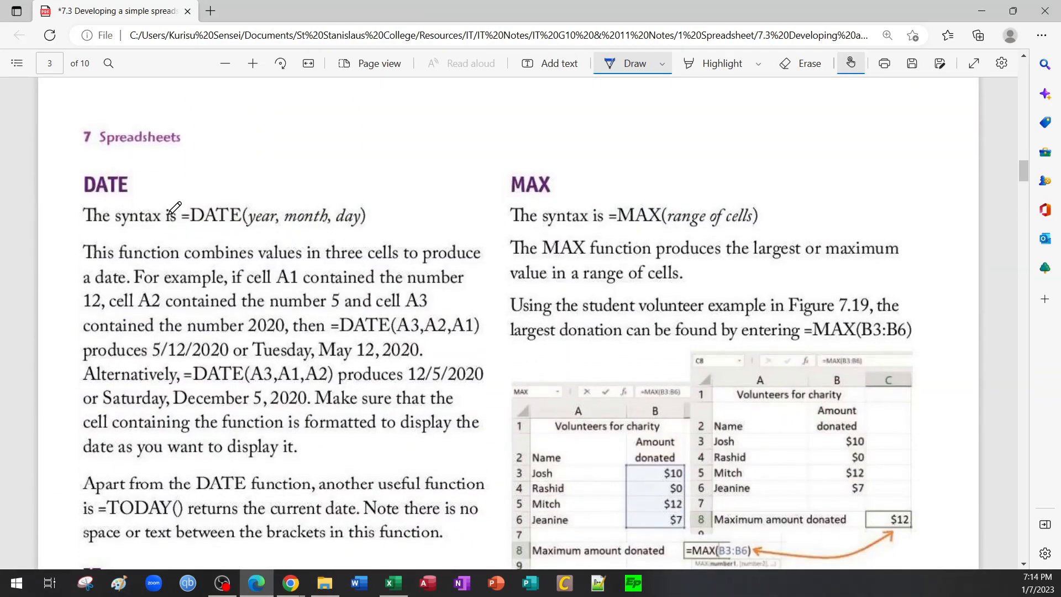
pyautogui.moveTo(92, 202); pyautogui.dragTo(142, 203)
pyautogui.moveTo(244, 224); pyautogui.dragTo(332, 223)
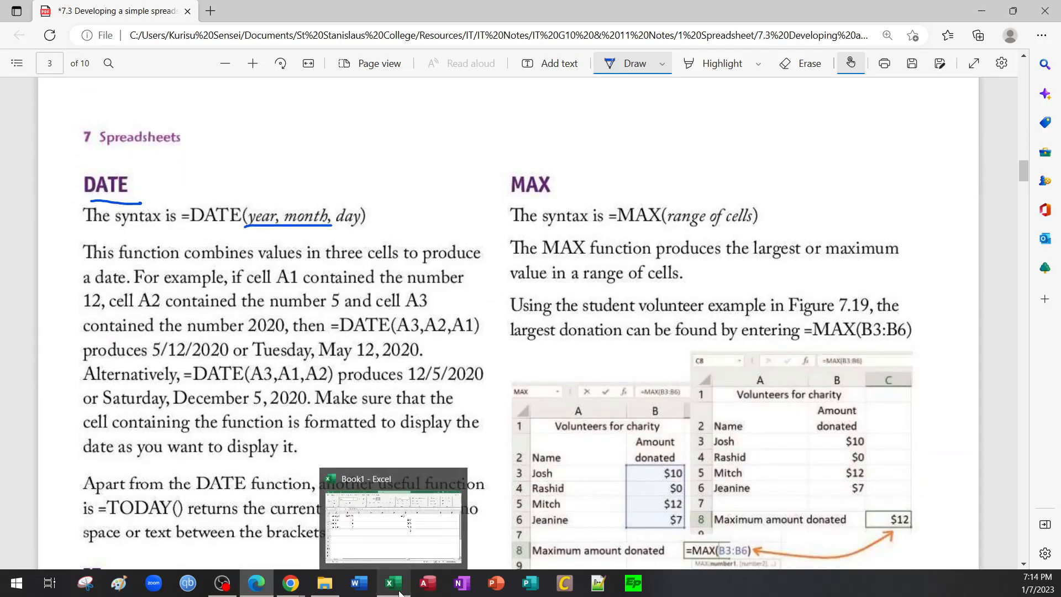
# Step: Switch back to Excel and enter the label "date" in cell A5
pyautogui.click(394, 525)
pyautogui.click(83, 311)
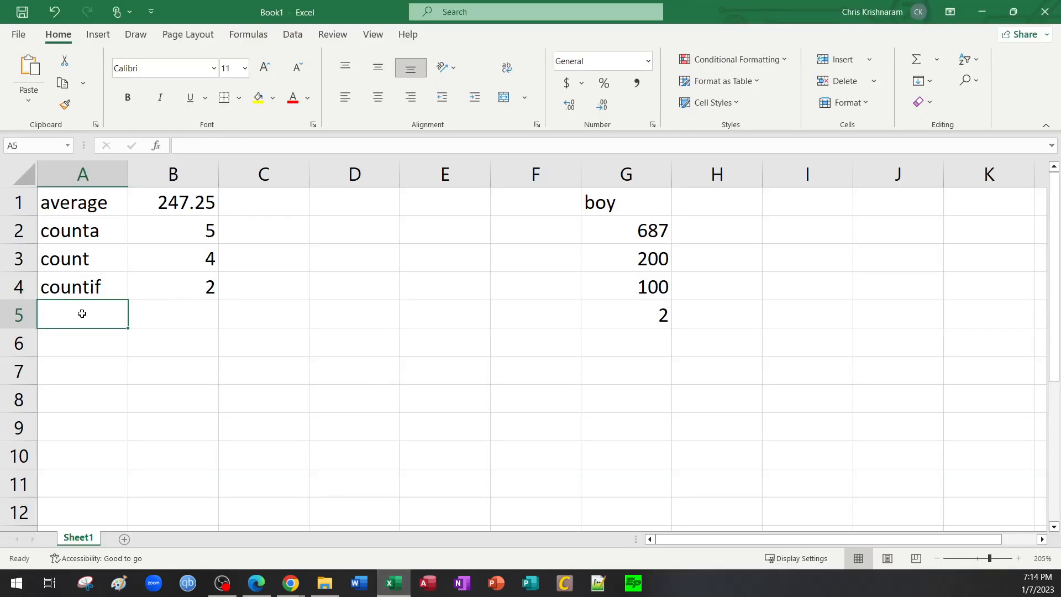
pyautogui.write('date')
pyautogui.press('Tab')
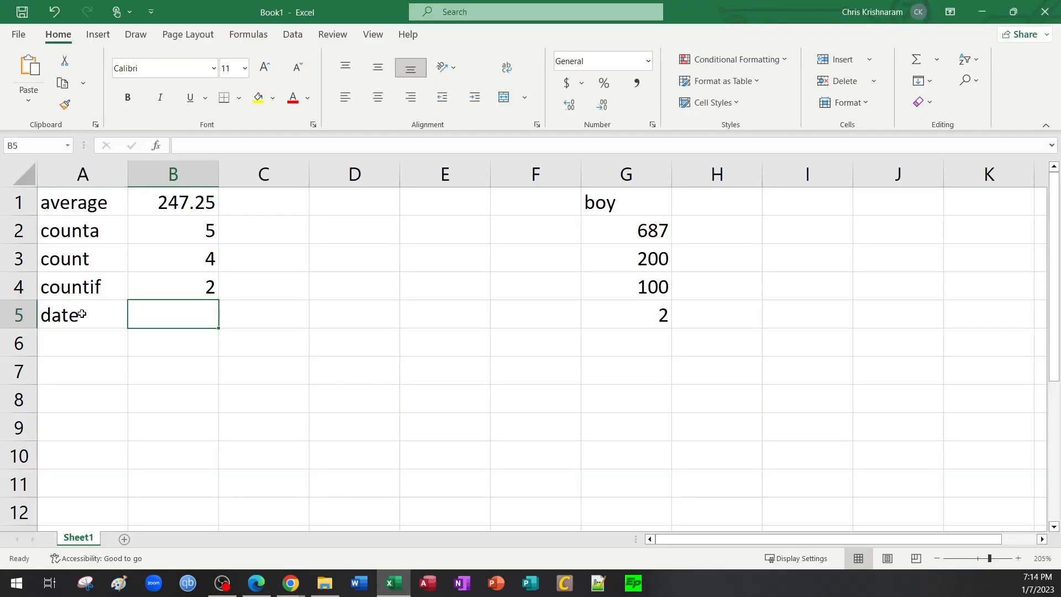
pyautogui.click(435, 208)
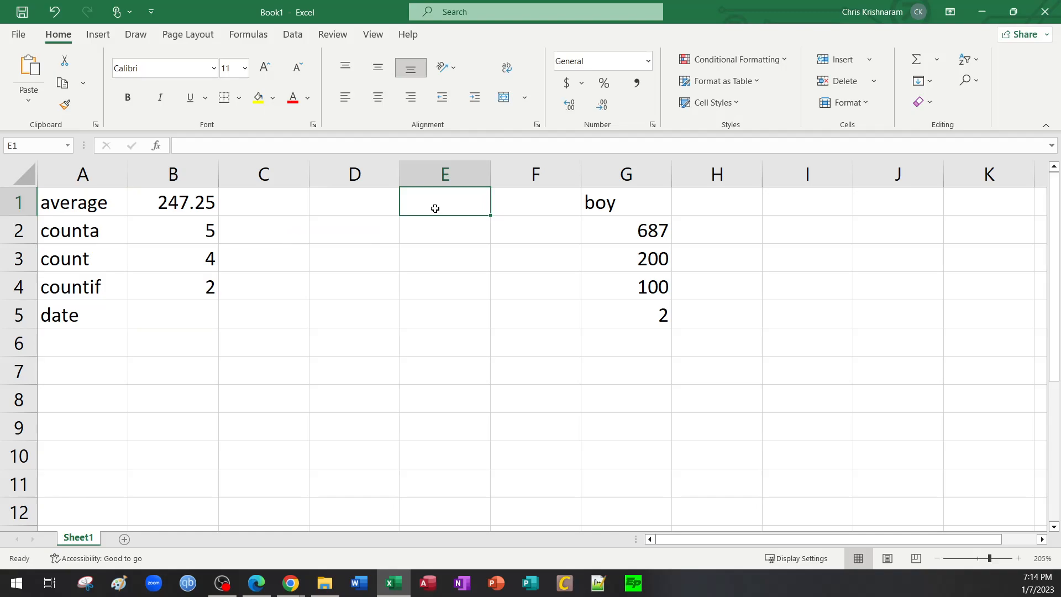
pyautogui.write('mm')
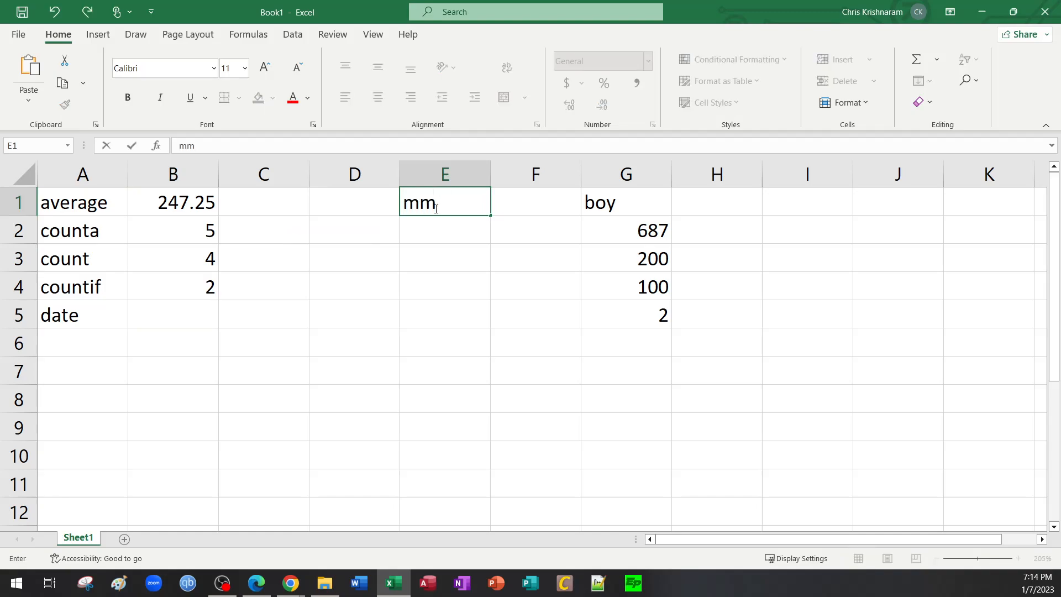
pyautogui.press('BackSpace')
pyautogui.write('onth')
pyautogui.press('Tab')
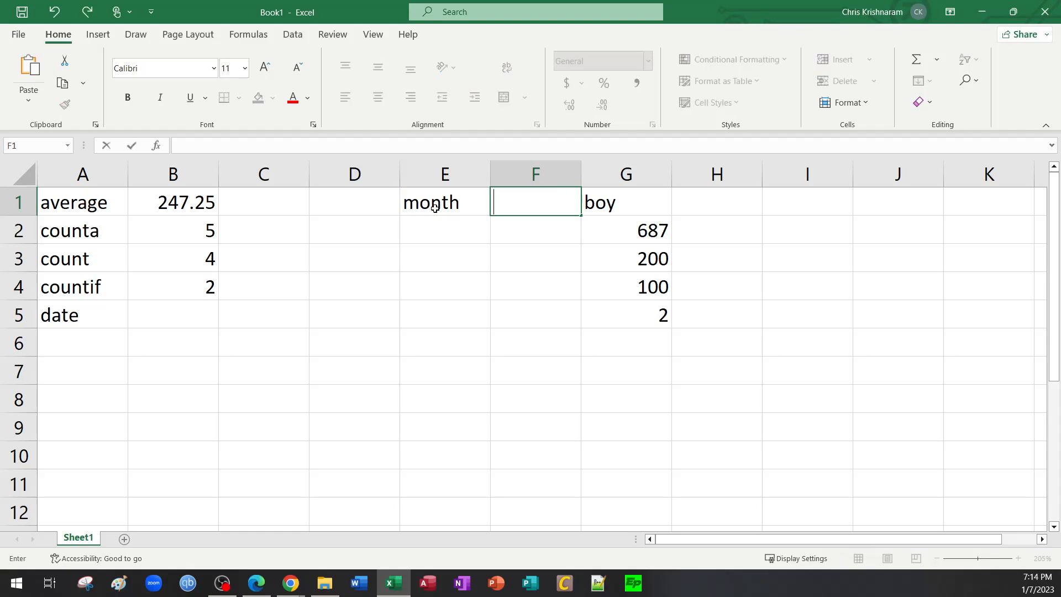
pyautogui.press('Left')
pyautogui.press('Left')
pyautogui.press('Right')
pyautogui.press('BackSpace')
# Step: Remove the label "month" from E1 and enter the labels month, day and year in cells F3 to F5
pyautogui.press('Right')
pyautogui.press('Down')
pyautogui.press('Down')
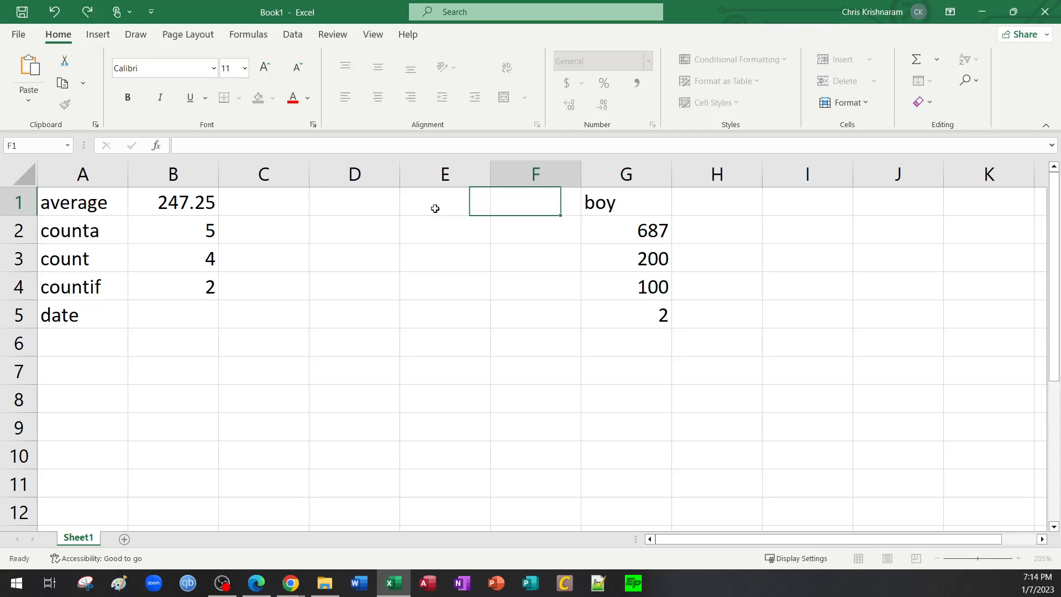
pyautogui.write('month')
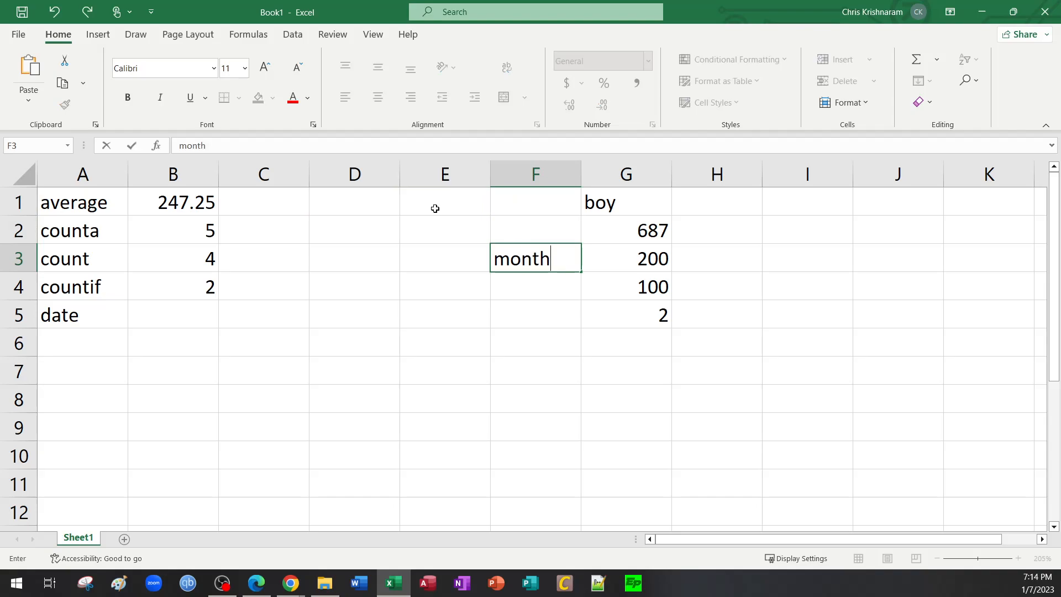
pyautogui.press('Return')
pyautogui.write('day')
pyautogui.press('Return')
pyautogui.write('year')
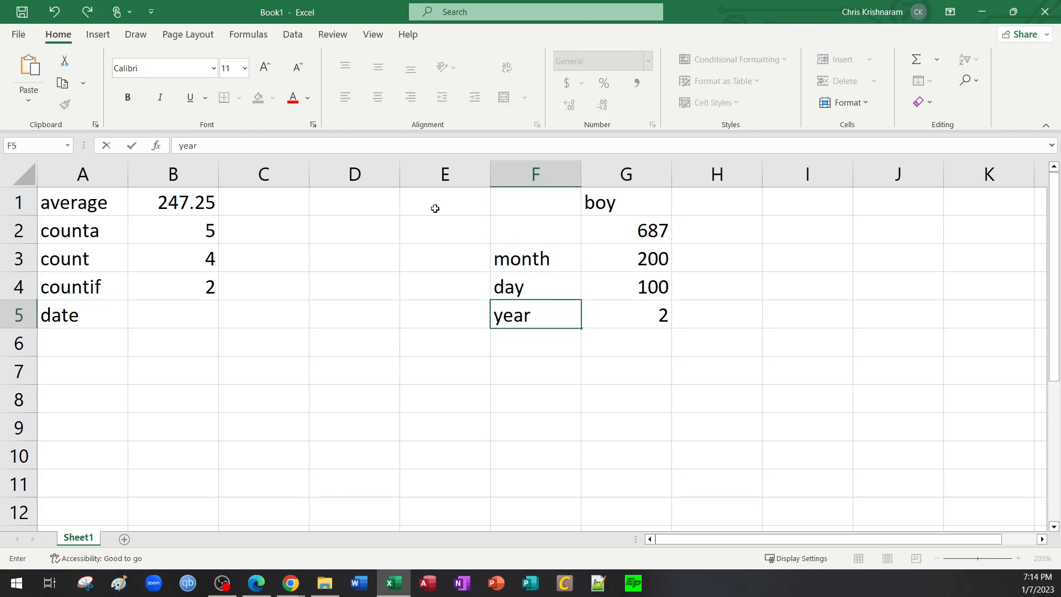
# Step: Enter the year 2004 in G5, the day 5 in G4 and the month 12 in G3
pyautogui.press('Tab')
pyautogui.write('200')
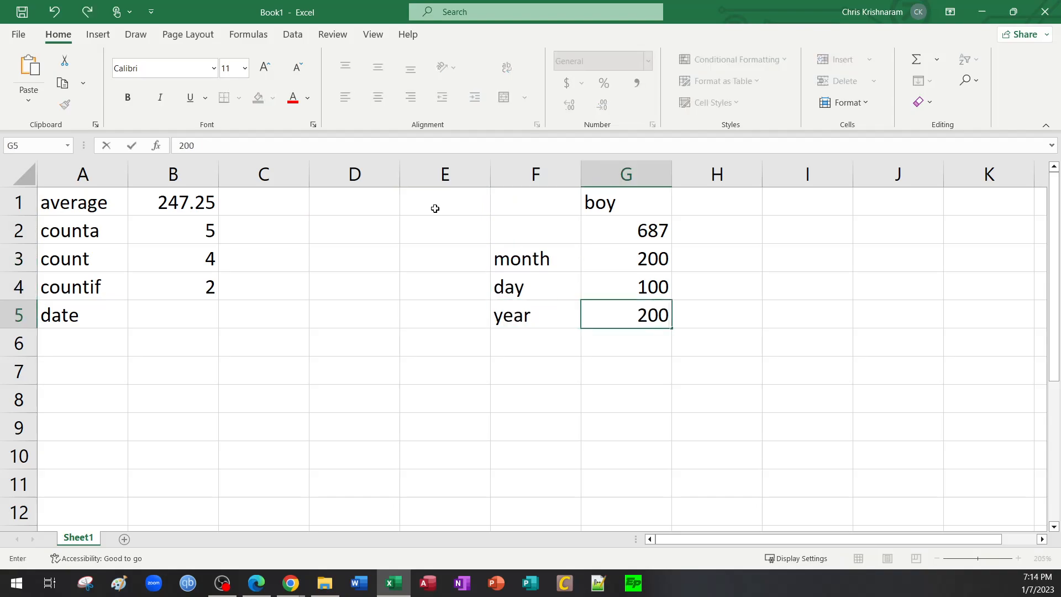
pyautogui.write('4')
pyautogui.press('Return')
pyautogui.press('Up')
pyautogui.press('Up')
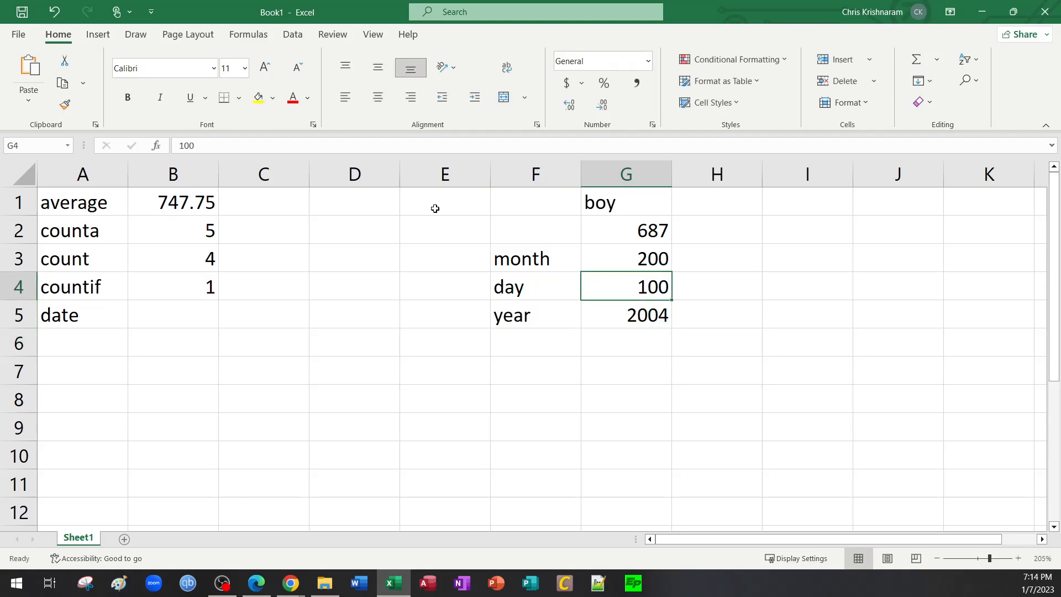
pyautogui.write('5')
pyautogui.press('Up')
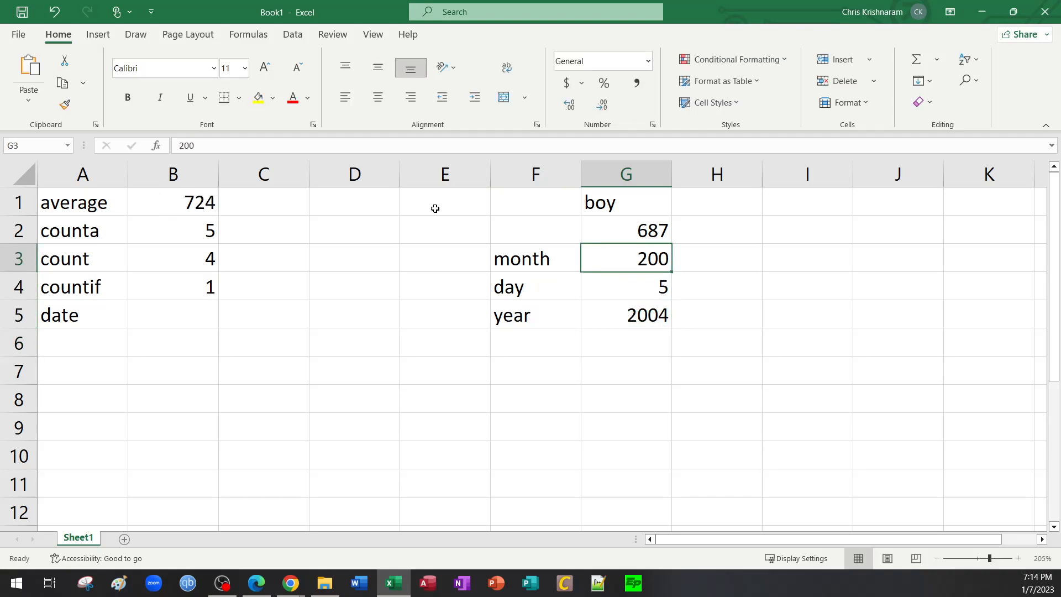
pyautogui.write('12')
pyautogui.press('Return')
# Step: Build a date in cell B5 from the year, month and day cells with =DATE(G5,G3,G4)
pyautogui.click(166, 316)
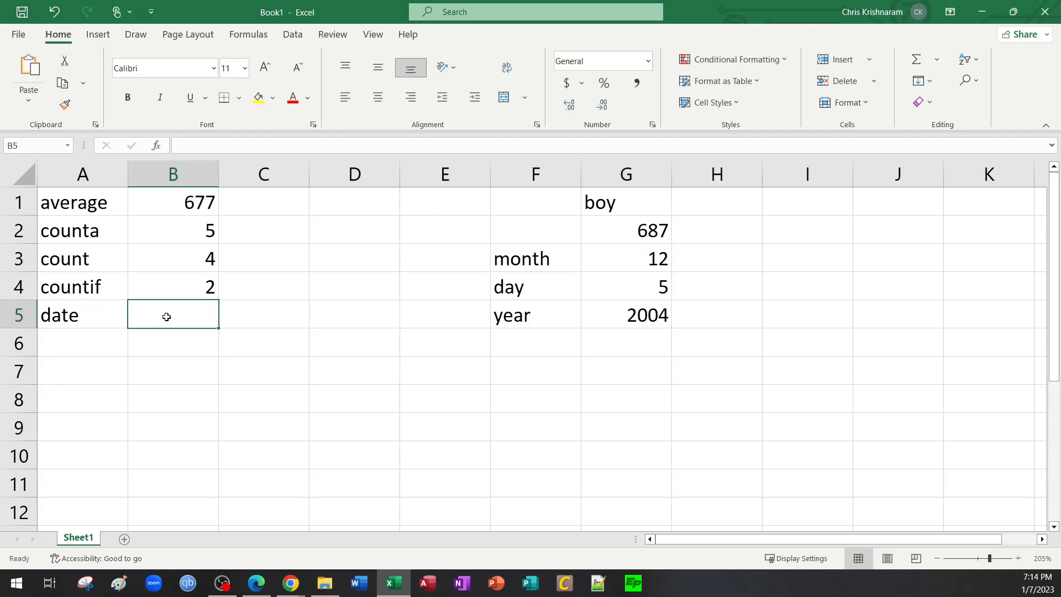
pyautogui.write('=d')
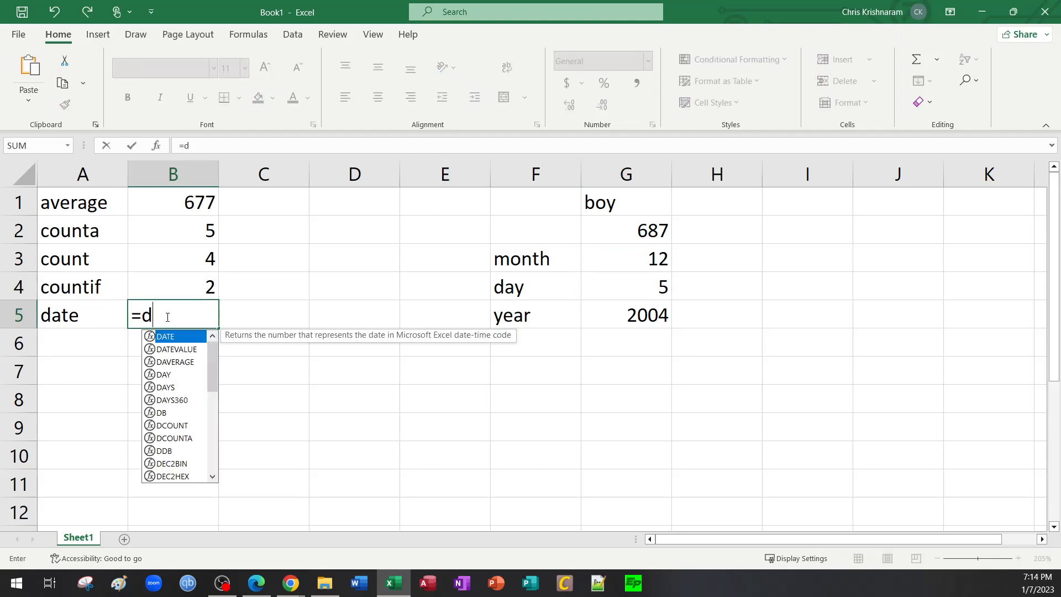
pyautogui.write('ate')
pyautogui.press('Tab')
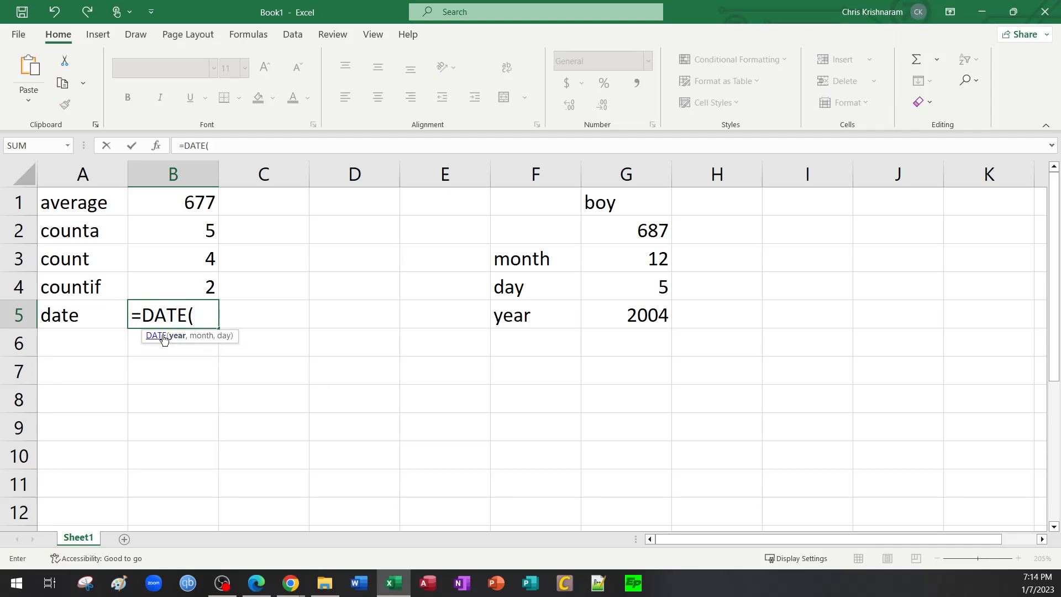
pyautogui.click(648, 316)
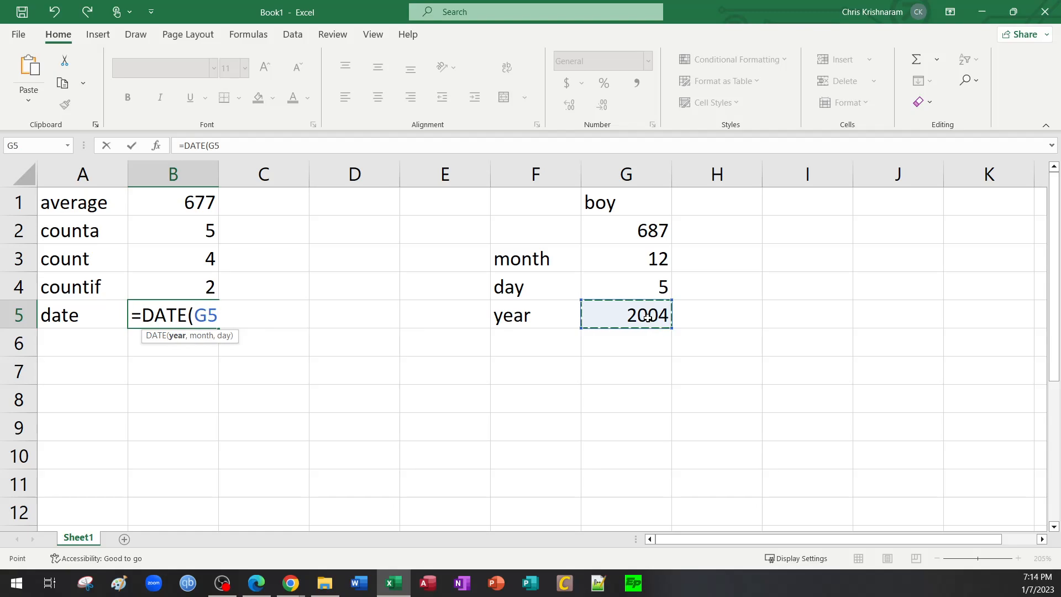
pyautogui.write(',')
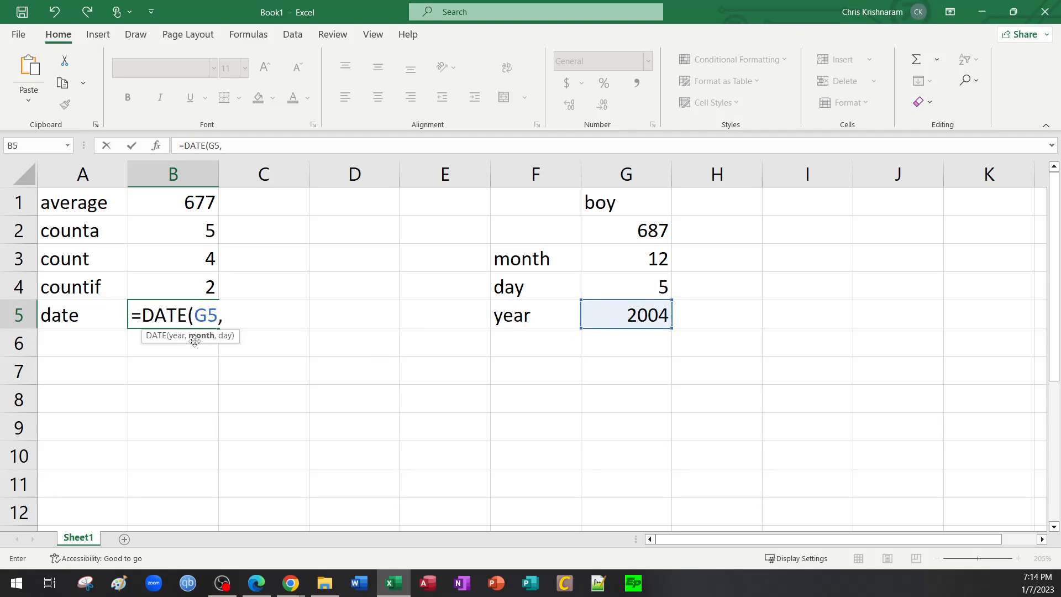
pyautogui.click(666, 268)
pyautogui.write(',')
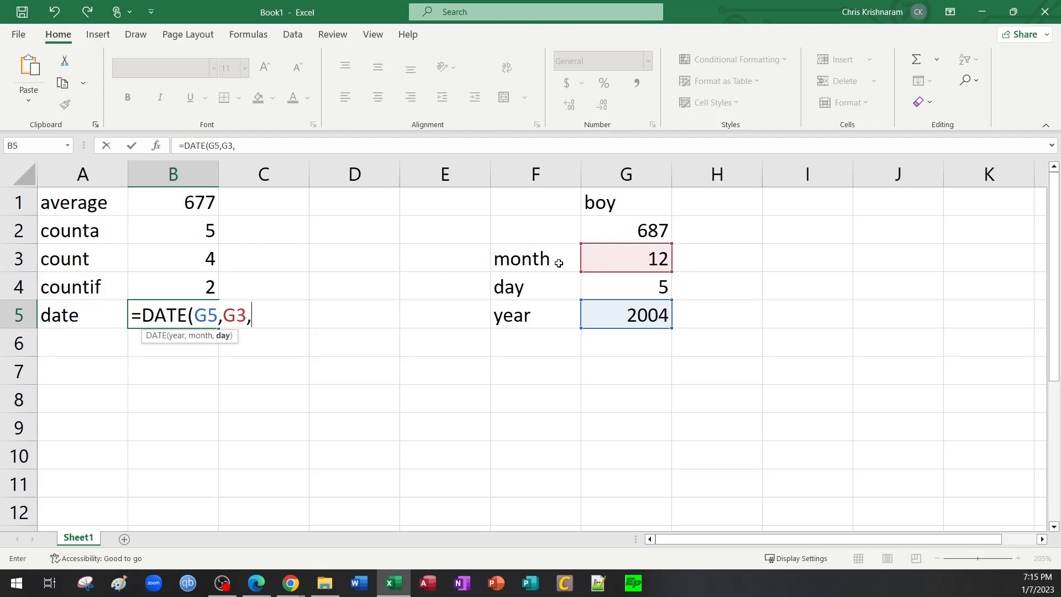
pyautogui.click(608, 282)
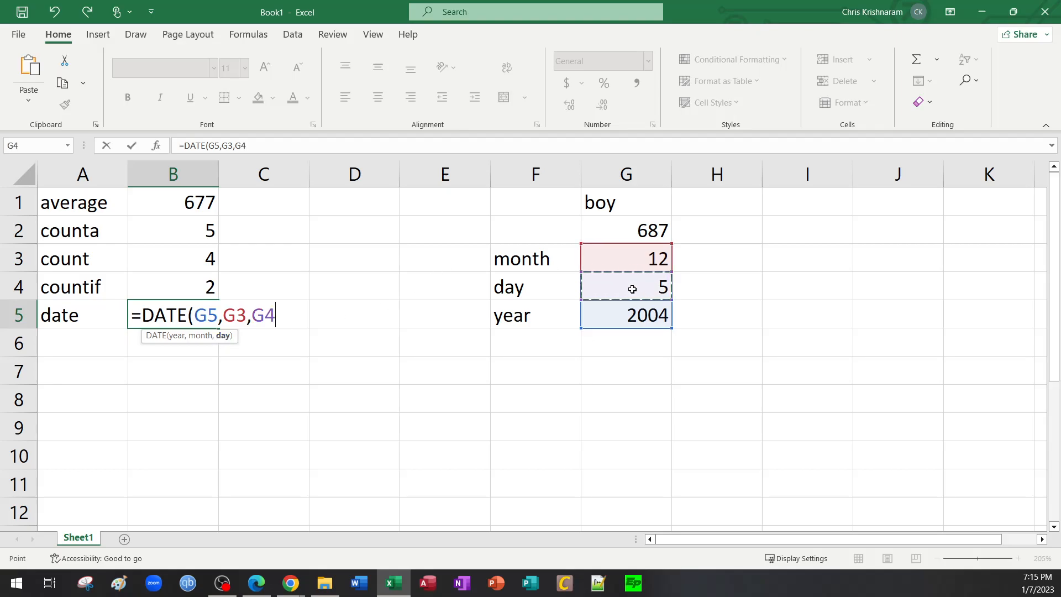
pyautogui.press('Return')
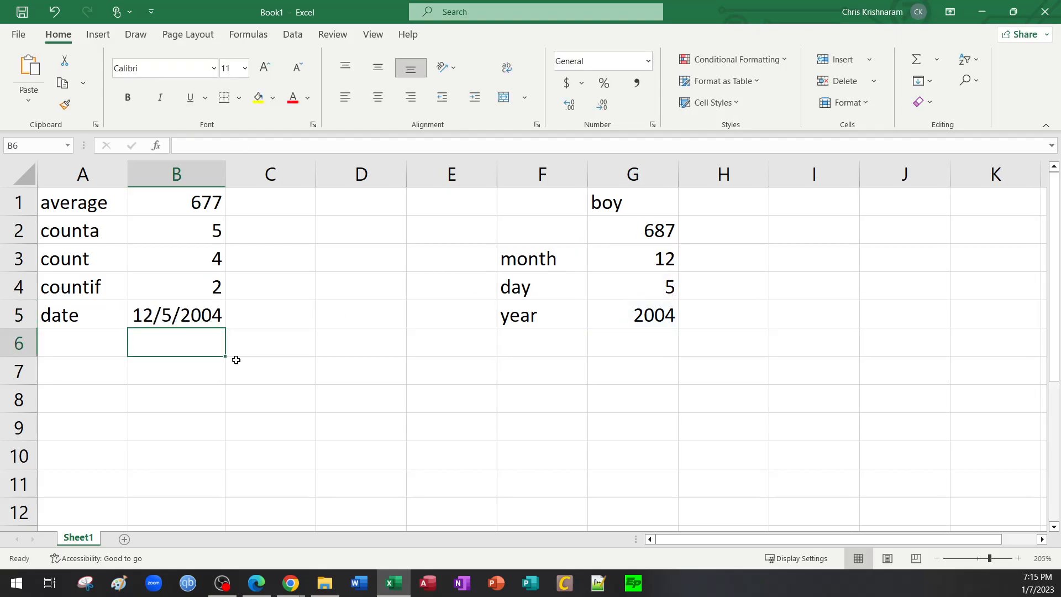
pyautogui.click(188, 312)
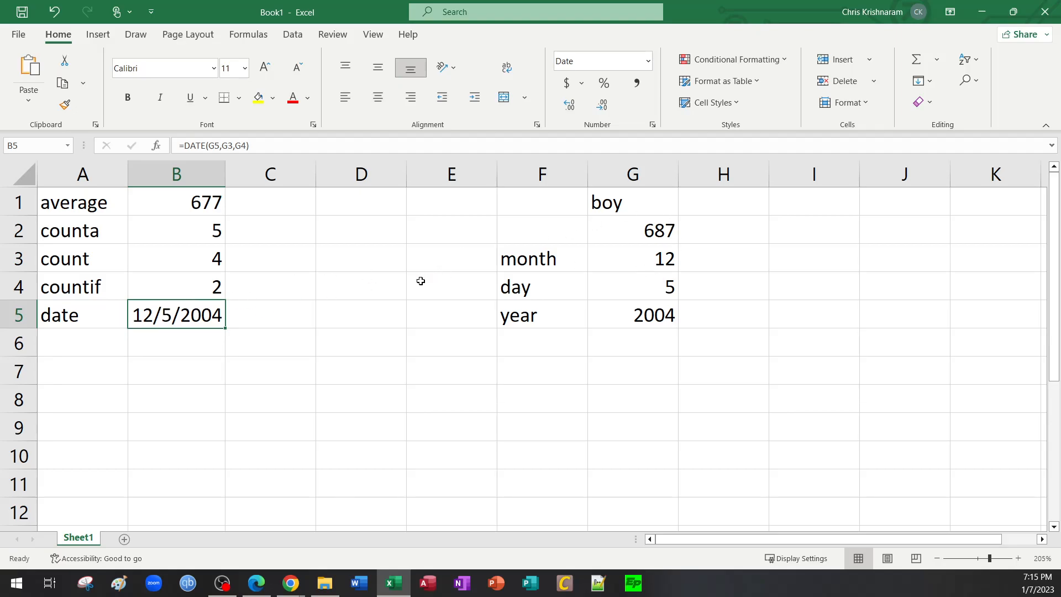
# Step: Enter the day-first date 15/04/2004 in cell D4 and widen column D to about twice its width
pyautogui.click(351, 289)
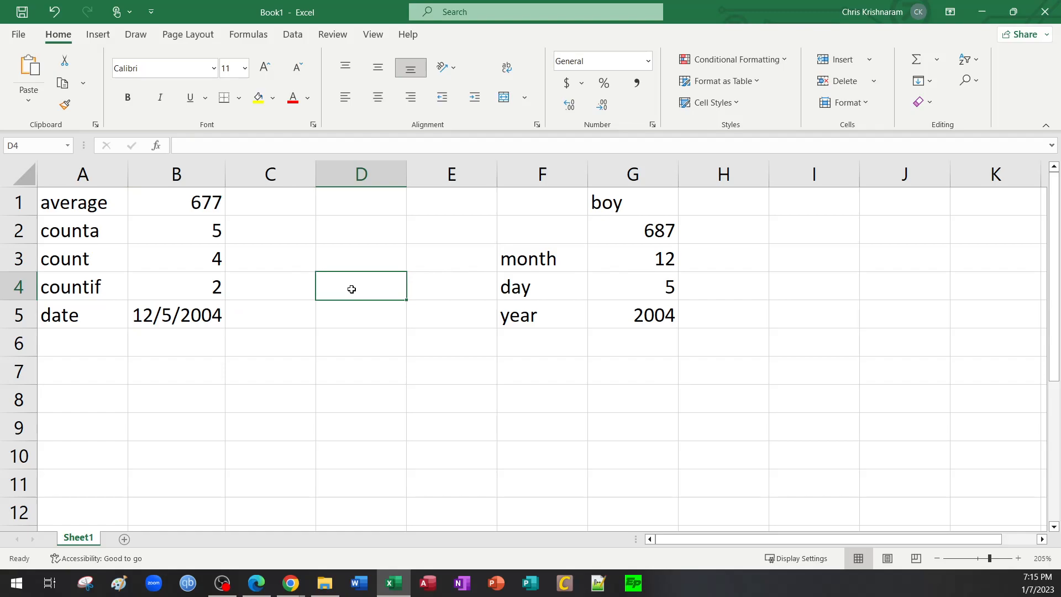
pyautogui.write('15/')
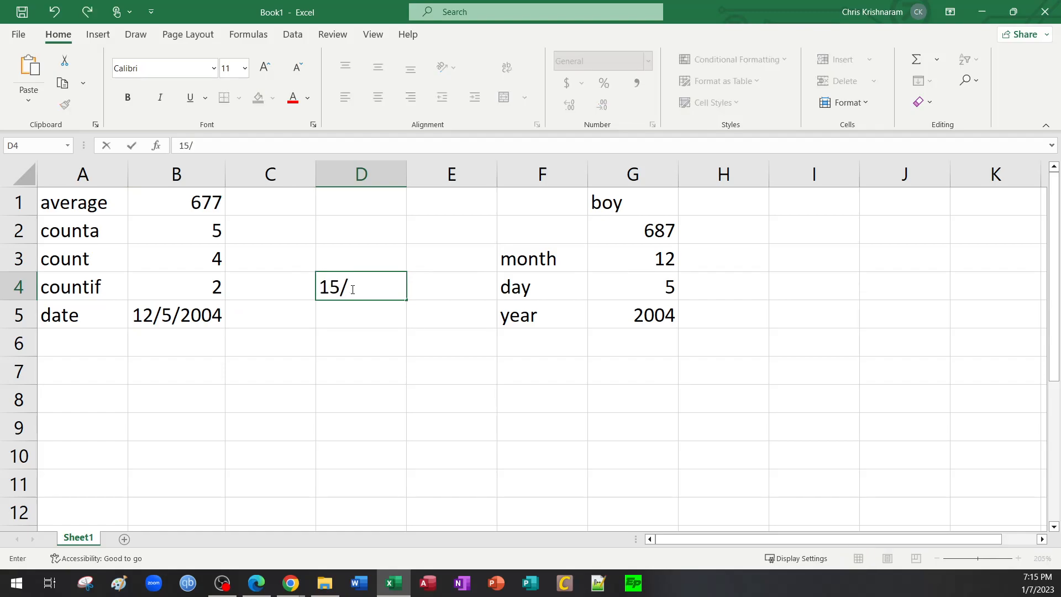
pyautogui.write('04/2004')
pyautogui.press('Return')
pyautogui.moveTo(399, 174); pyautogui.dragTo(530, 174)
# Step: Edit the first number of the date in D4 so that the entry reads 12/04/2004
pyautogui.click(392, 297)
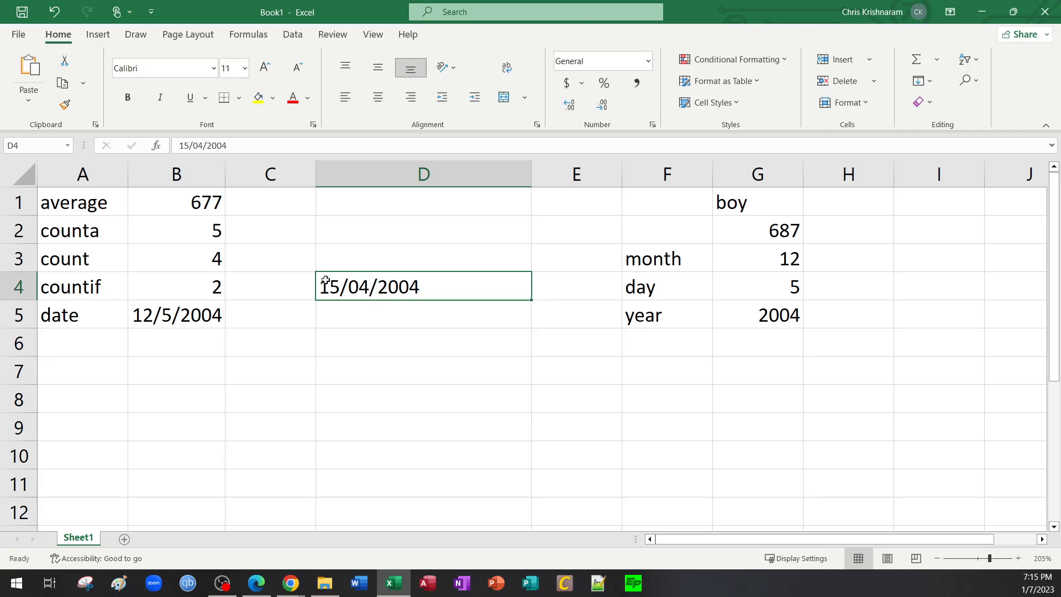
pyautogui.moveTo(94, 209); pyautogui.dragTo(78, 293)
pyautogui.moveTo(335, 292); pyautogui.dragTo(366, 287)
pyautogui.doubleClick(340, 287)
pyautogui.press('BackSpace')
pyautogui.write('2')
pyautogui.press('Return')
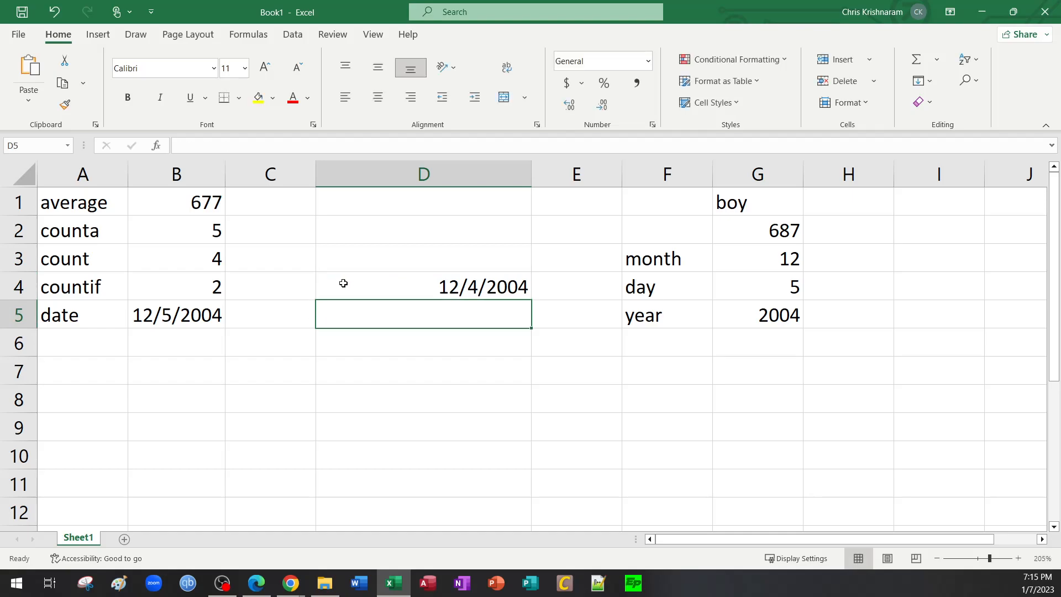
# Step: Change the first number of the date in D4 back to 15, giving 15/4/2004
pyautogui.click(338, 285)
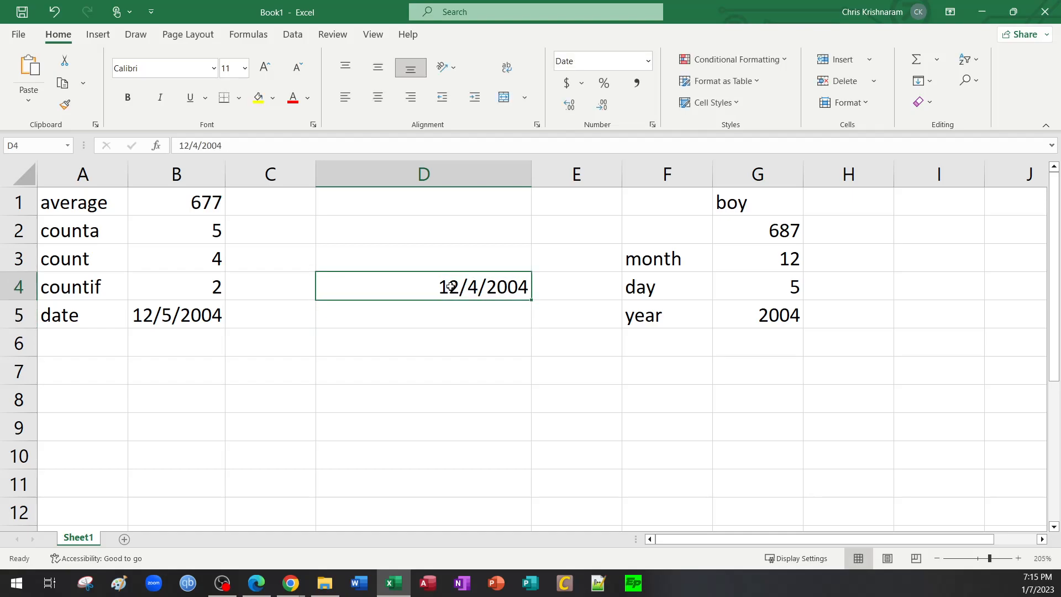
pyautogui.doubleClick(439, 287)
pyautogui.moveTo(439, 287); pyautogui.dragTo(449, 287)
pyautogui.click(456, 290)
pyautogui.press('BackSpace')
pyautogui.write('5')
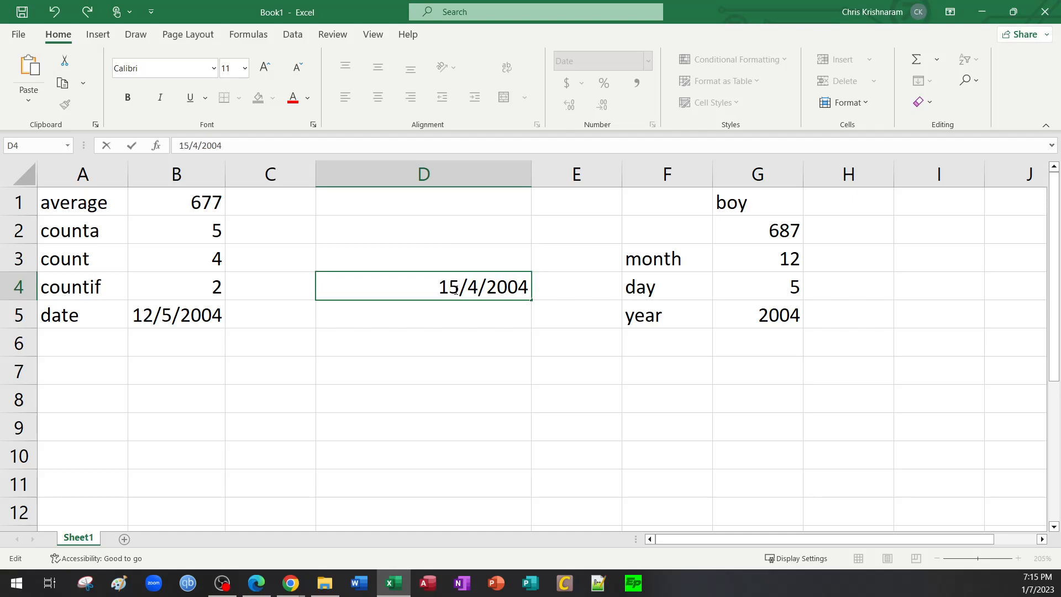
pyautogui.press('Return')
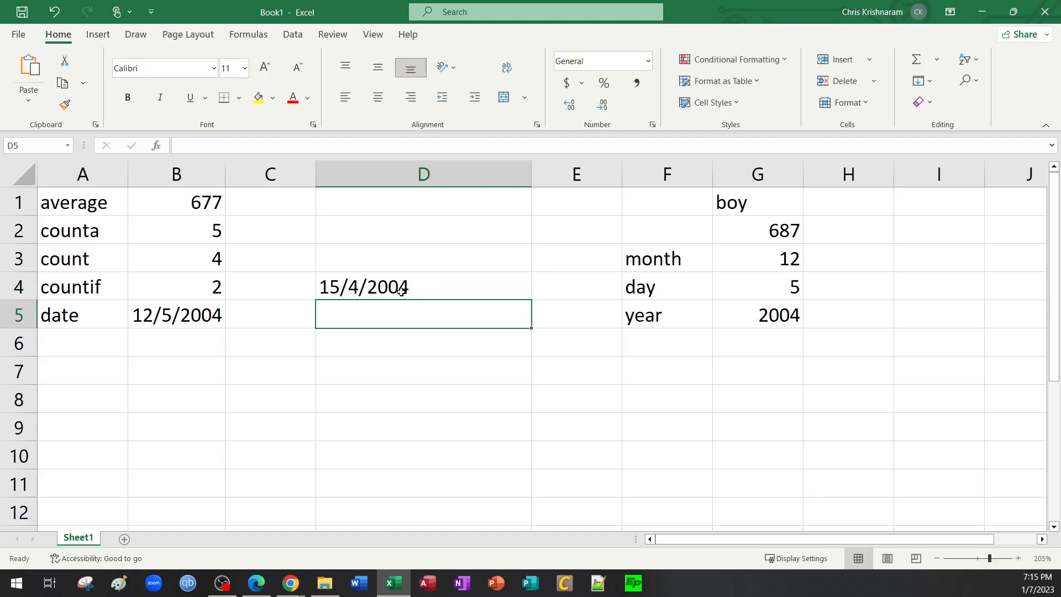
# Step: Try the date 13/4/2004 in cell D4
pyautogui.doubleClick(339, 288)
pyautogui.press('BackSpace')
pyautogui.write('3')
pyautogui.press('Return')
# Step: Clear the test date from cell D4 and narrow column D
pyautogui.click(338, 288)
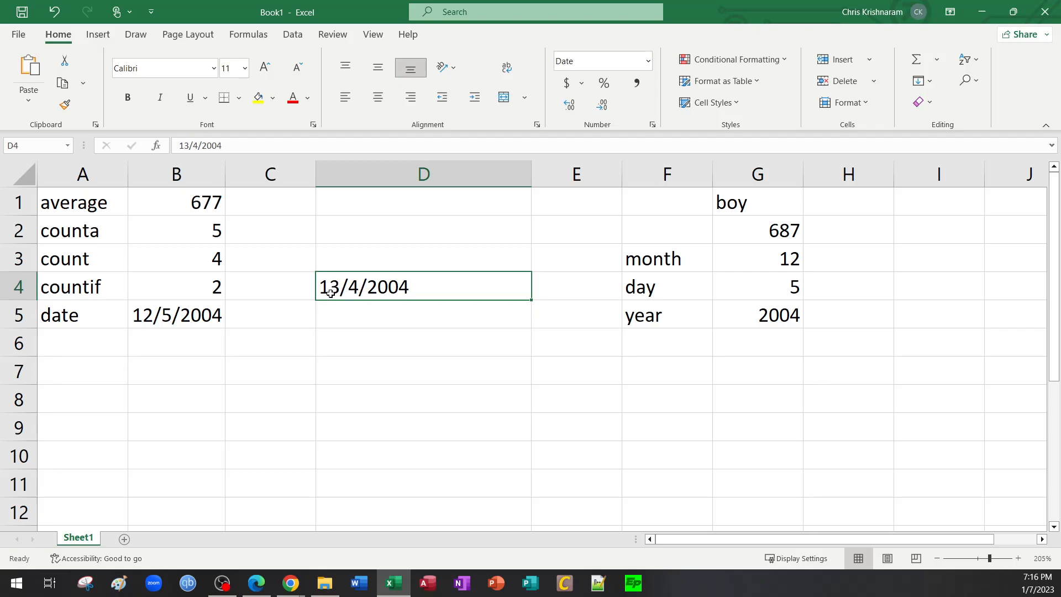
pyautogui.press('Delete')
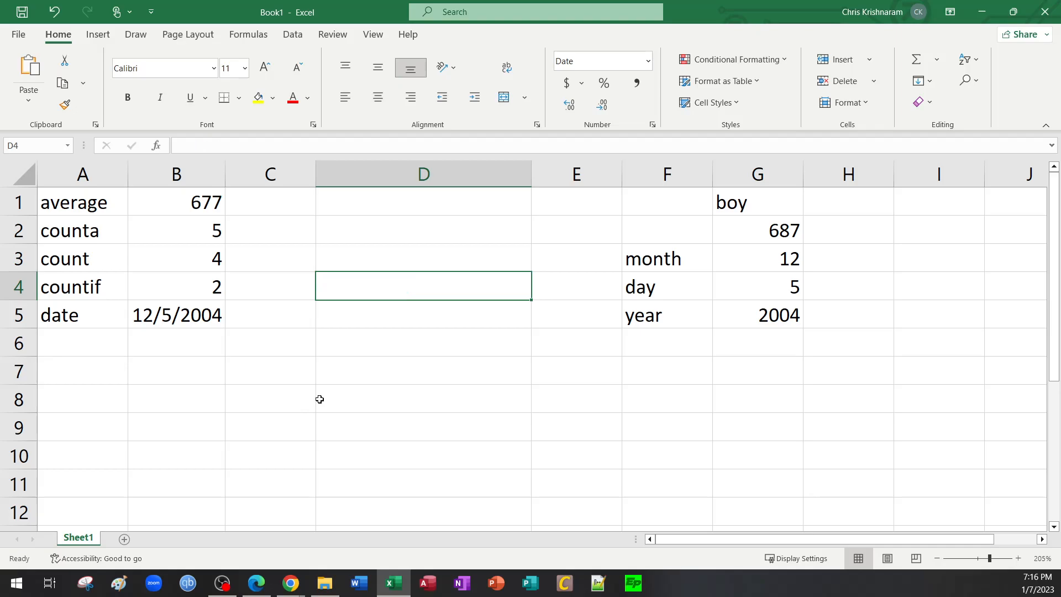
pyautogui.moveTo(530, 174); pyautogui.dragTo(444, 175)
# Step: Enter the label "today" in A6 and the formula =TODAY() in B6
pyautogui.click(98, 351)
pyautogui.write('today')
pyautogui.press('Tab')
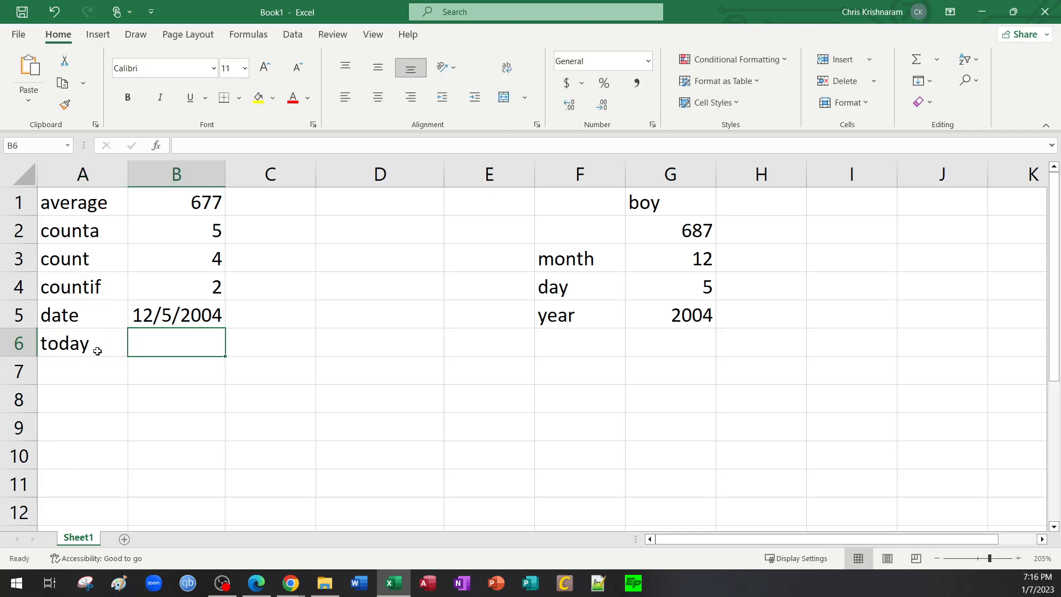
pyautogui.write('=today()')
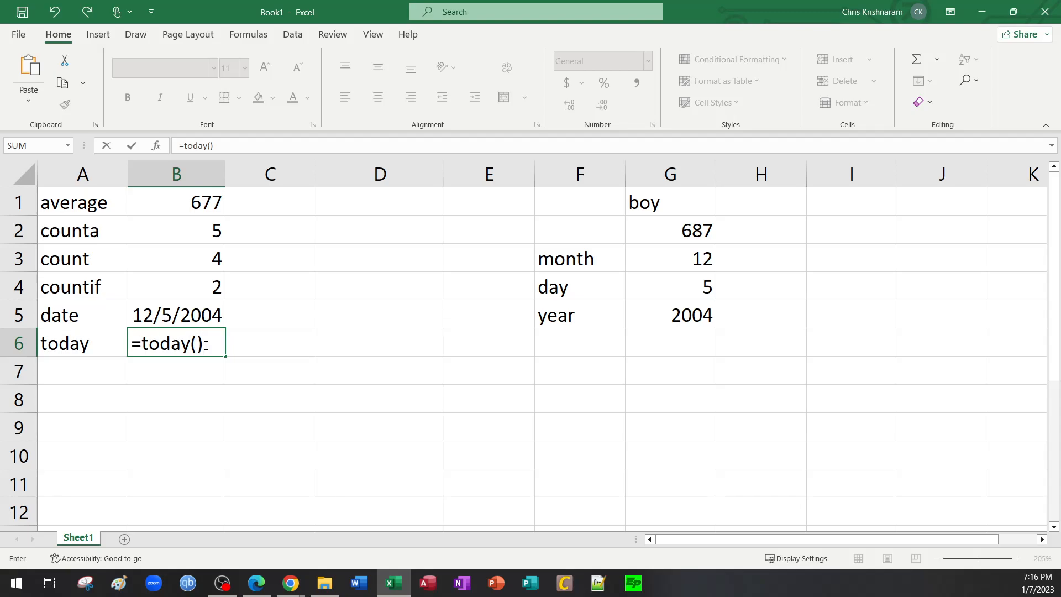
pyautogui.press('Return')
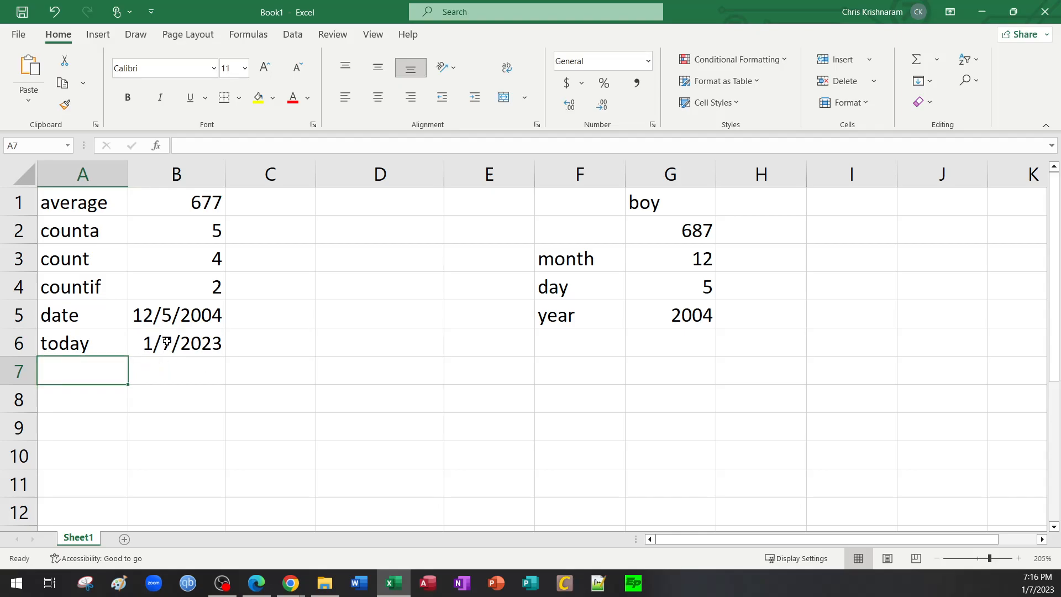
# Step: Open the TODAY formula in B6, examine its empty brackets, and close it without changing it
pyautogui.doubleClick(195, 343)
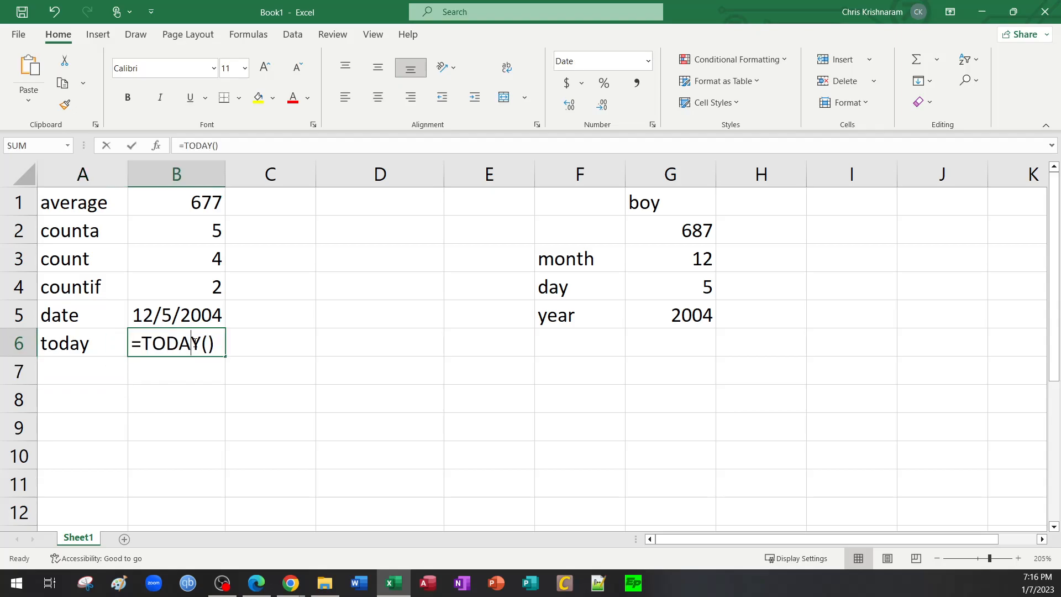
pyautogui.click(207, 348)
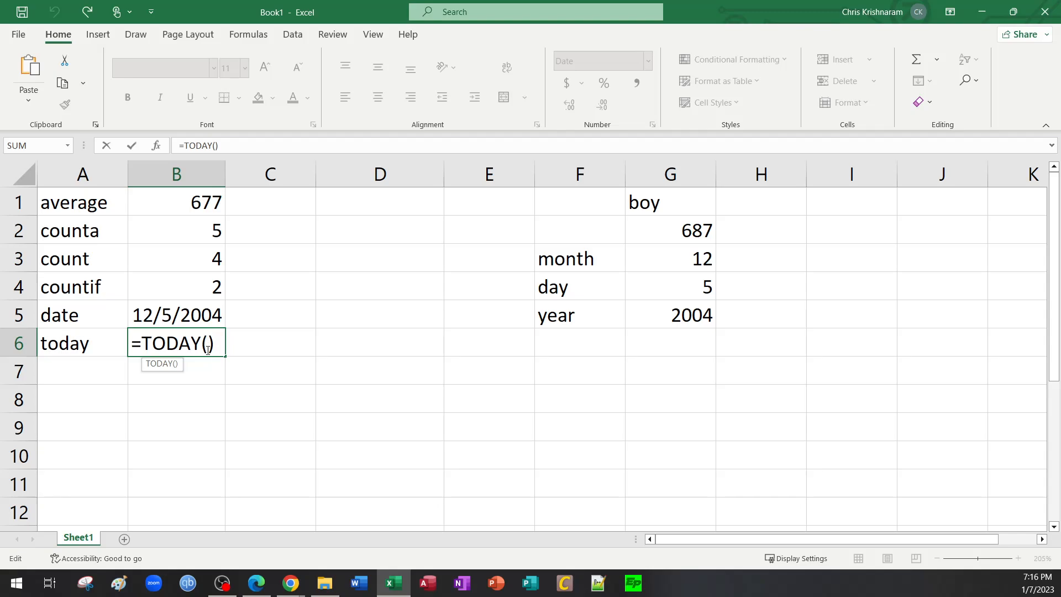
pyautogui.click(225, 342)
pyautogui.press('Return')
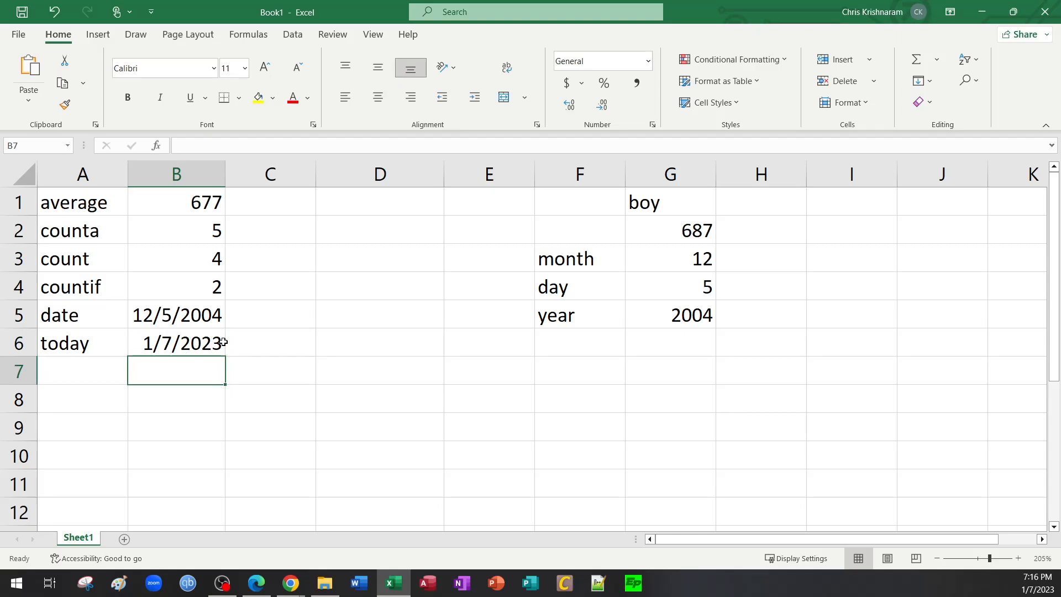
# Step: Switch to the PDF in Edge, find the IF section, mark its heading, and underline the IF syntax
pyautogui.click(257, 583)
pyautogui.scroll(-1, 430, 357)
pyautogui.scroll(-4, 430, 356)
pyautogui.moveTo(89, 270)
pyautogui.mouseDown()
pyautogui.moveTo(114, 266)
pyautogui.moveTo(83, 274)
pyautogui.mouseUp()
pyautogui.moveTo(191, 312); pyautogui.dragTo(460, 310)
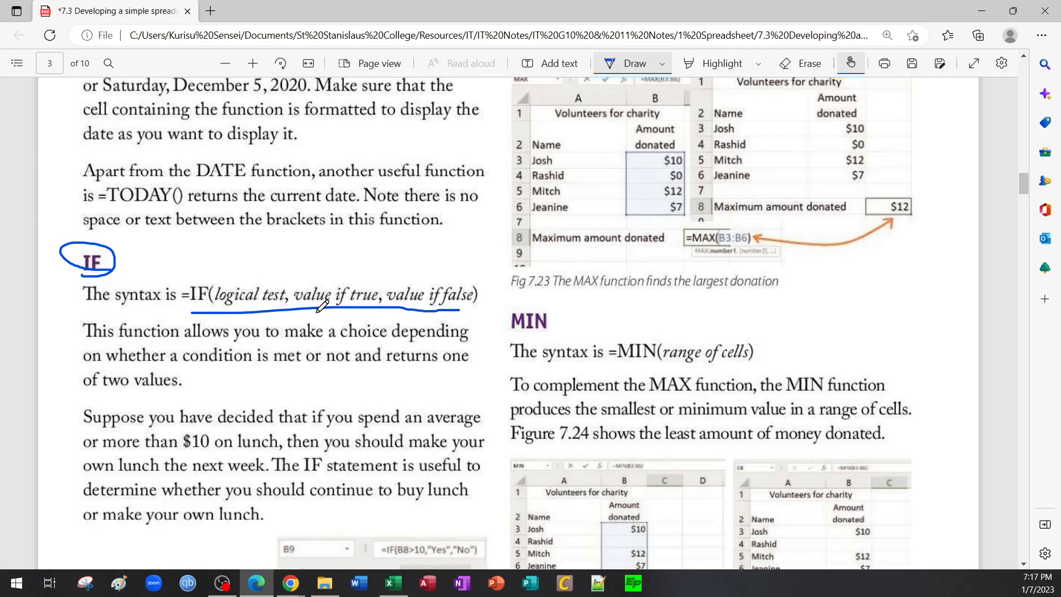
# Step: Above the IF syntax, draw a Q, an arrow to the logical test, and the operators >, <, = and >=
pyautogui.moveTo(237, 263)
pyautogui.mouseDown()
pyautogui.moveTo(261, 256)
pyautogui.moveTo(243, 239)
pyautogui.moveTo(193, 251)
pyautogui.moveTo(214, 255)
pyautogui.mouseUp()
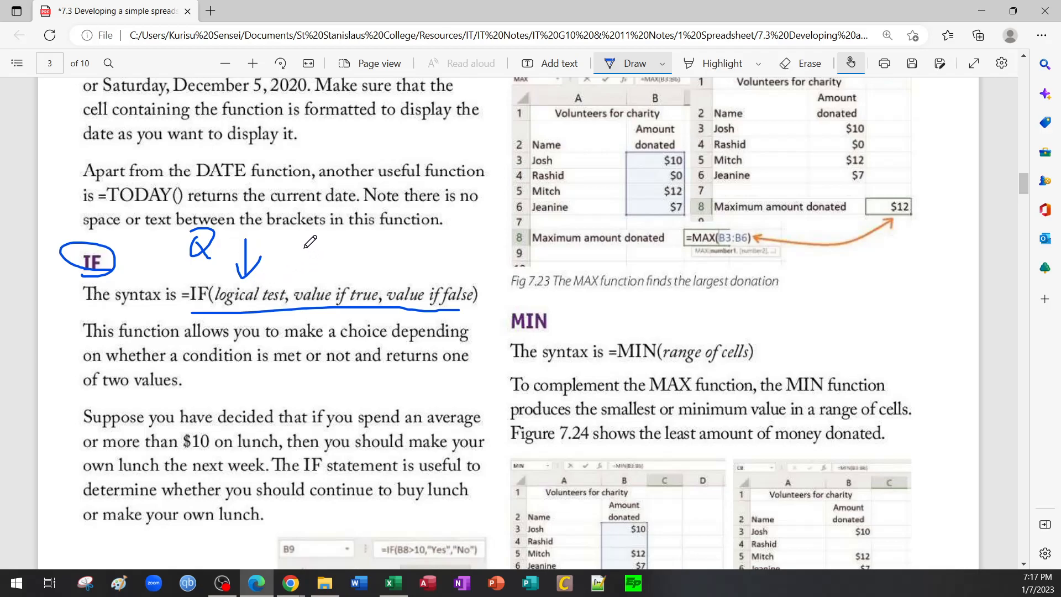
pyautogui.moveTo(303, 232); pyautogui.dragTo(291, 247)
pyautogui.moveTo(348, 232)
pyautogui.mouseDown()
pyautogui.moveTo(330, 239)
pyautogui.moveTo(459, 238)
pyautogui.mouseUp()
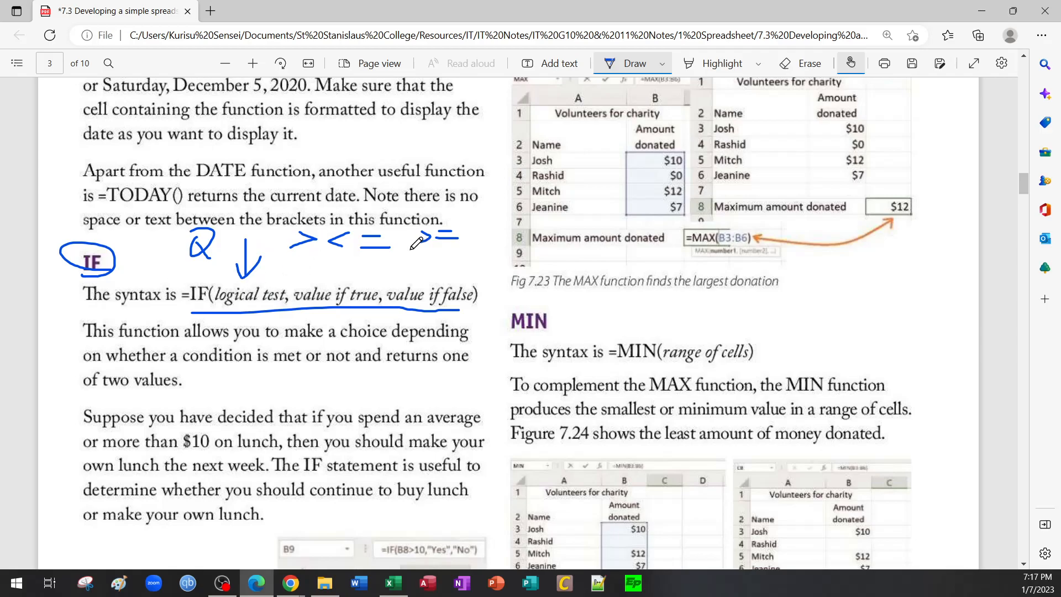
# Step: Mark the "value if true" and "value if false" arguments of the IF syntax with short vertical strokes
pyautogui.moveTo(325, 270); pyautogui.dragTo(325, 290)
pyautogui.moveTo(444, 265); pyautogui.dragTo(444, 281)
pyautogui.scroll(1, 361, 289)
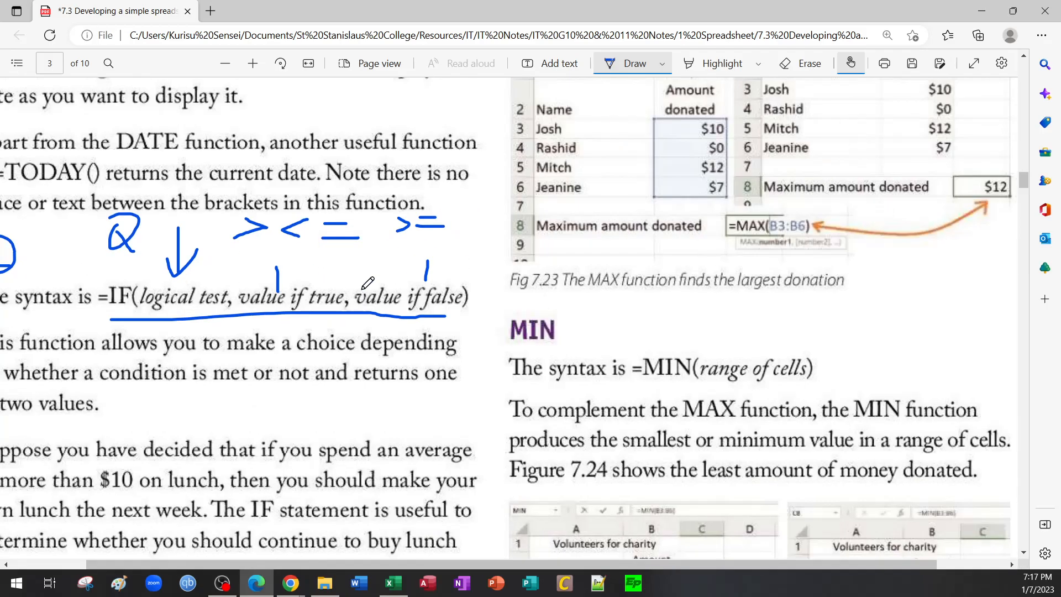
pyautogui.moveTo(395, 564); pyautogui.dragTo(320, 564)
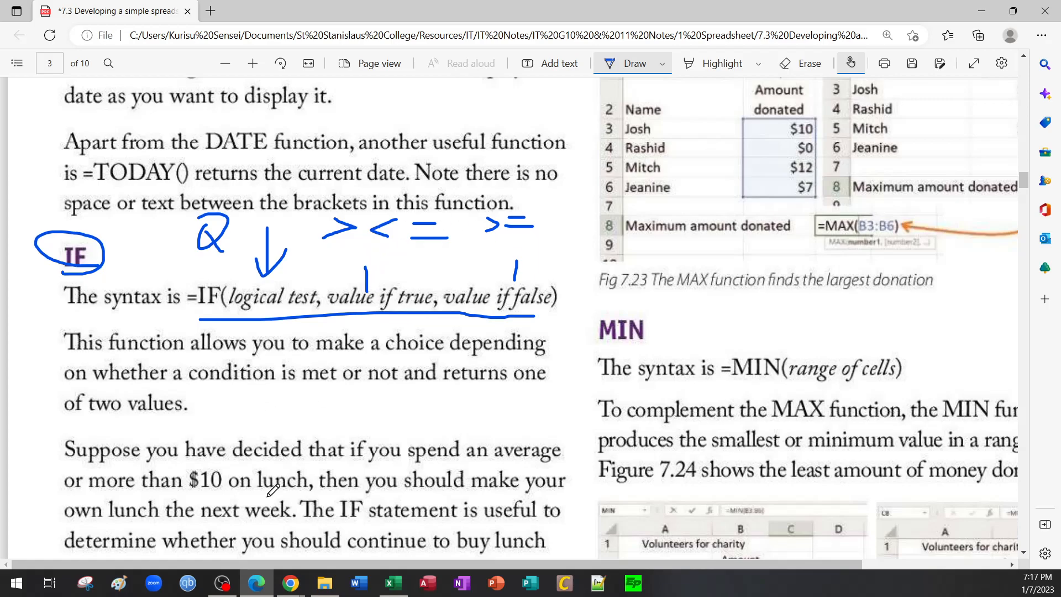
# Step: Switch to the Excel workbook and label cell A7 "if"
pyautogui.click(393, 583)
pyautogui.click(95, 369)
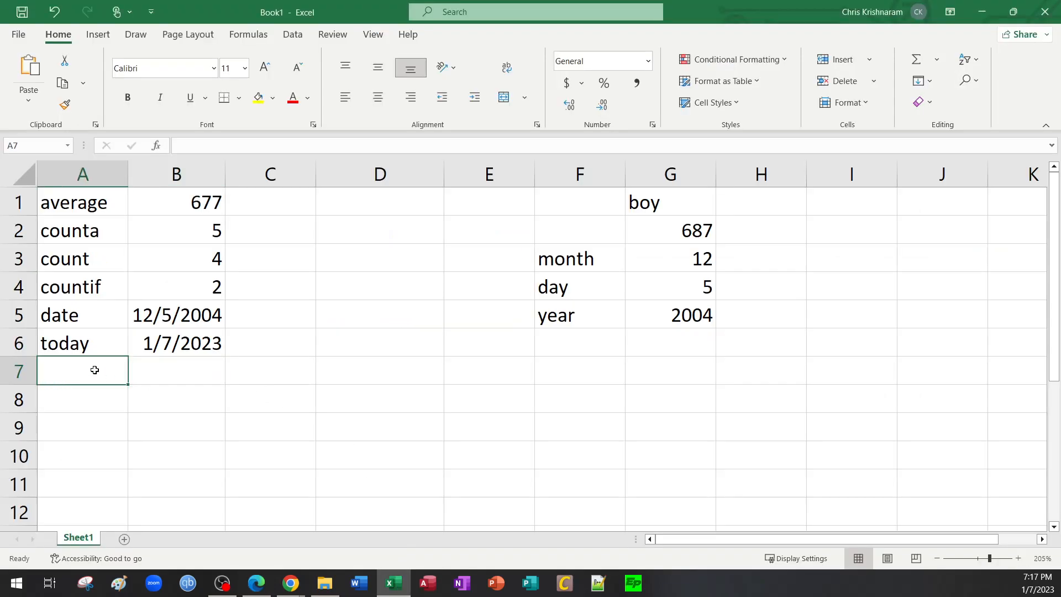
pyautogui.write('if')
pyautogui.press('Tab')
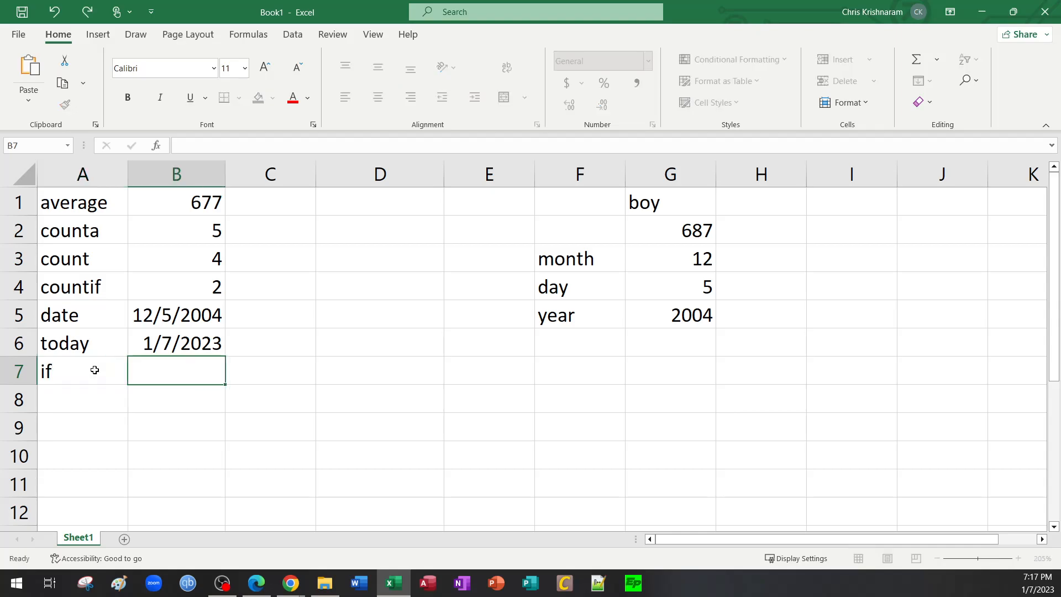
# Step: Start an IF formula in B7 with the logical test B1>1000, ready for the value-if-true argument
pyautogui.write('=if')
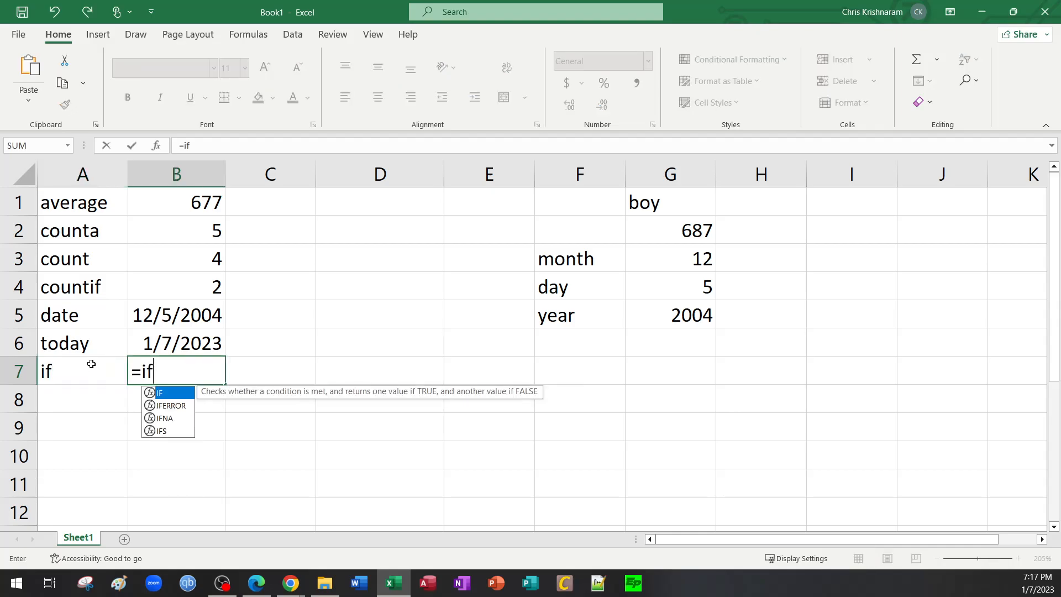
pyautogui.press('Tab')
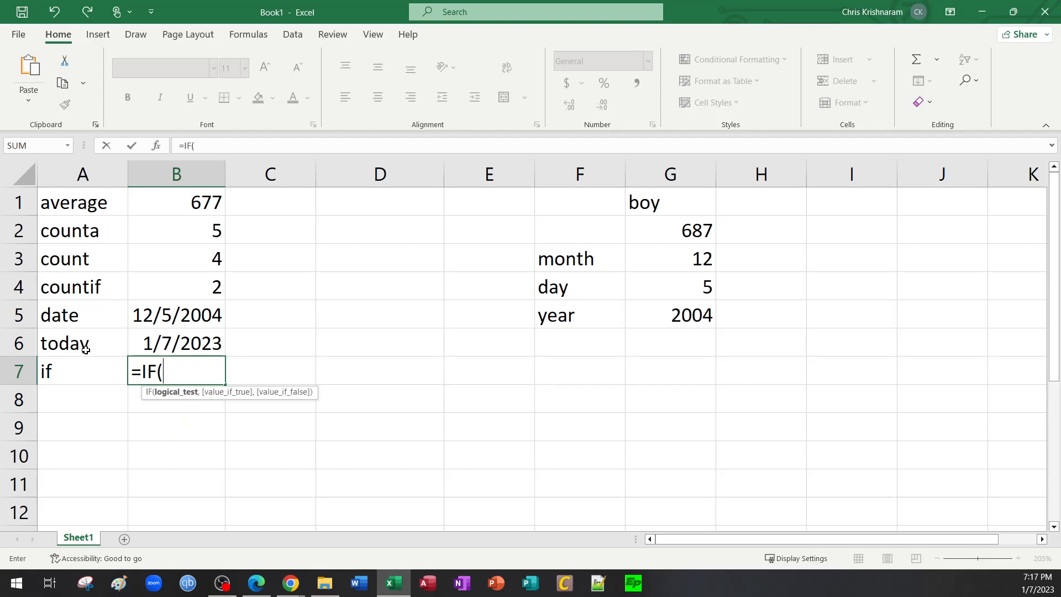
pyautogui.click(177, 420)
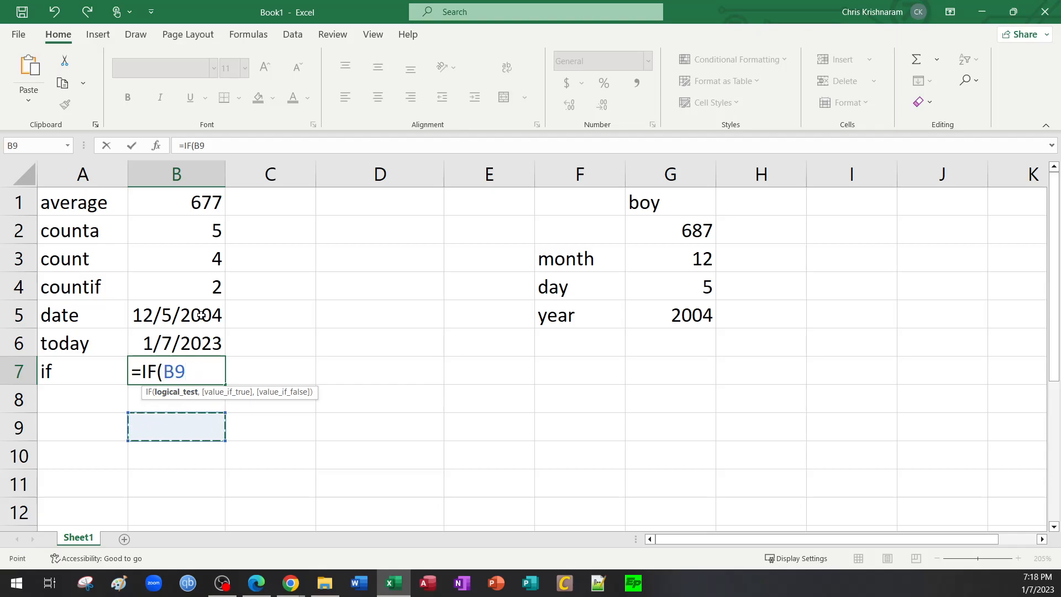
pyautogui.click(200, 201)
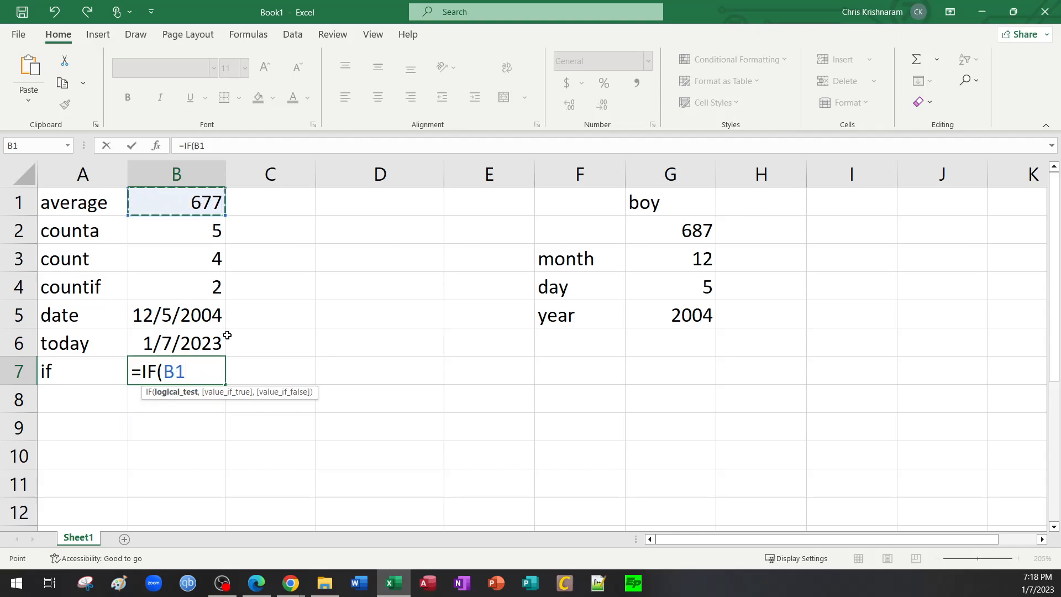
pyautogui.write('>')
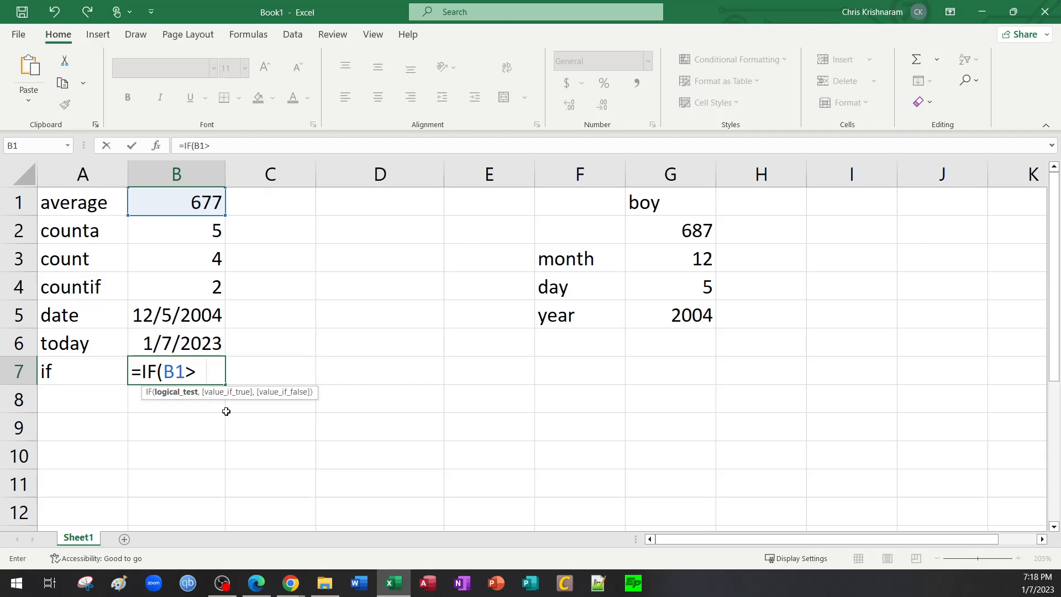
pyautogui.write('1000,')
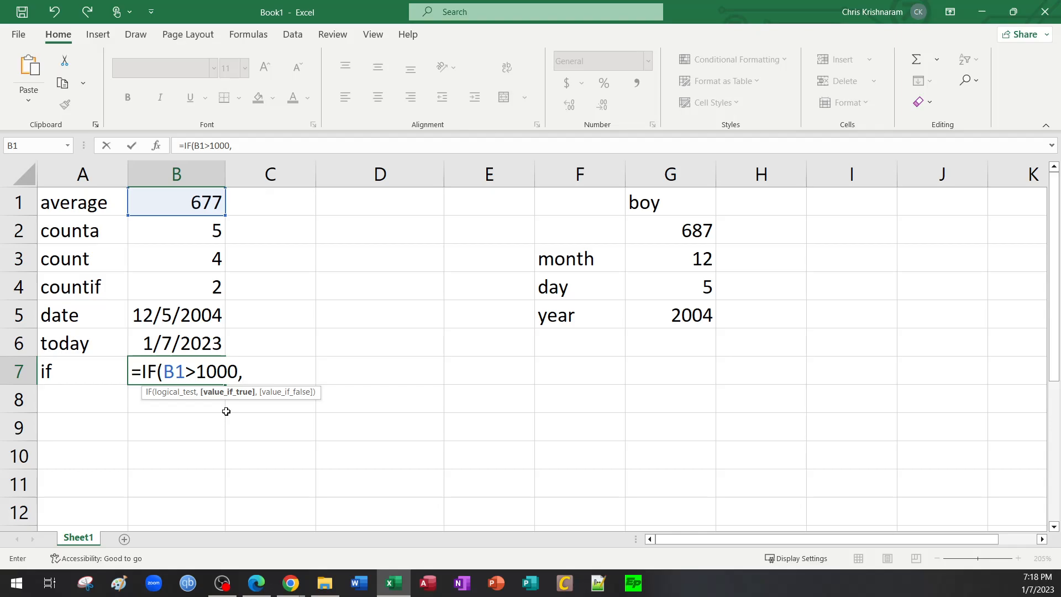
# Step: Try to enclose the logical test B1>1000 in quotation marks within the B7 formula
pyautogui.press('Left')
pyautogui.press('Right')
pyautogui.click(237, 374)
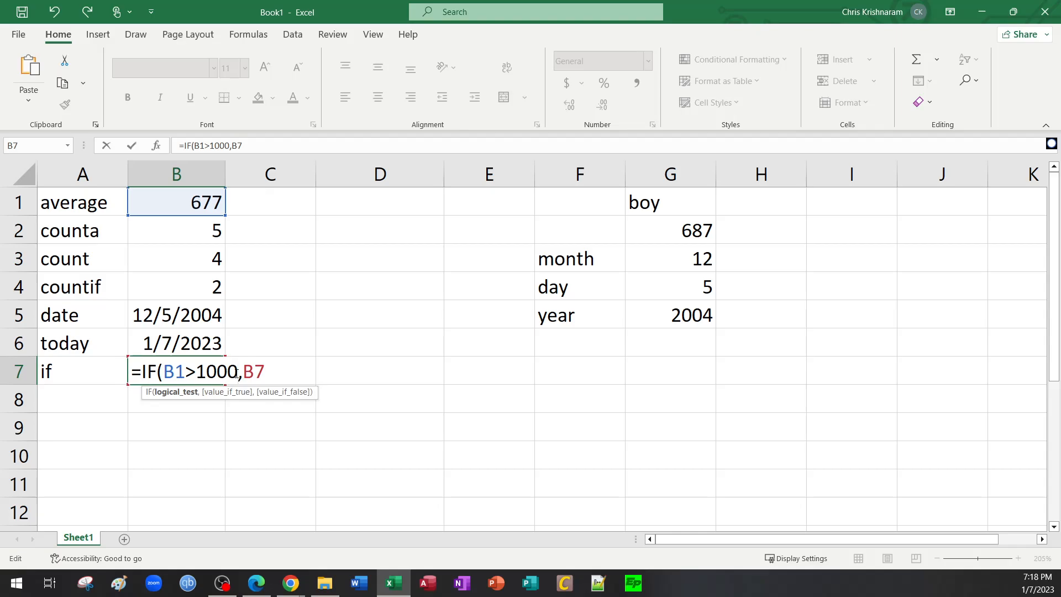
pyautogui.write('"')
pyautogui.press('Left')
pyautogui.write('"')
pyautogui.press('Right')
pyautogui.press('Right')
pyautogui.press('Right')
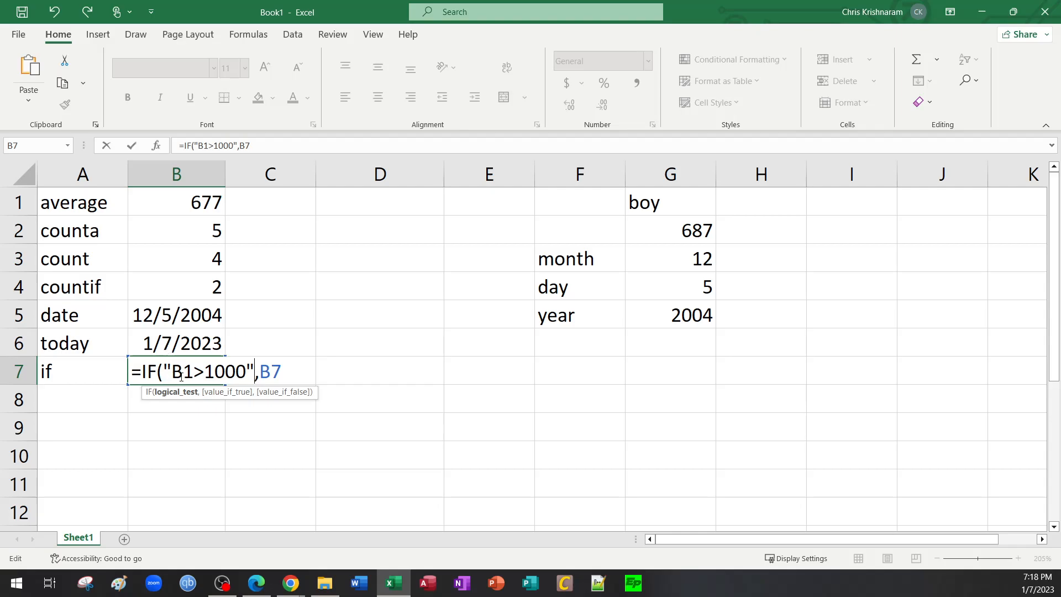
# Step: Remove the quotation marks around the logical test and the stray B7 reference from the IF formula
pyautogui.moveTo(196, 382); pyautogui.dragTo(173, 376)
pyautogui.press('Right')
pyautogui.press('BackSpace')
pyautogui.press('Right')
pyautogui.press('Right')
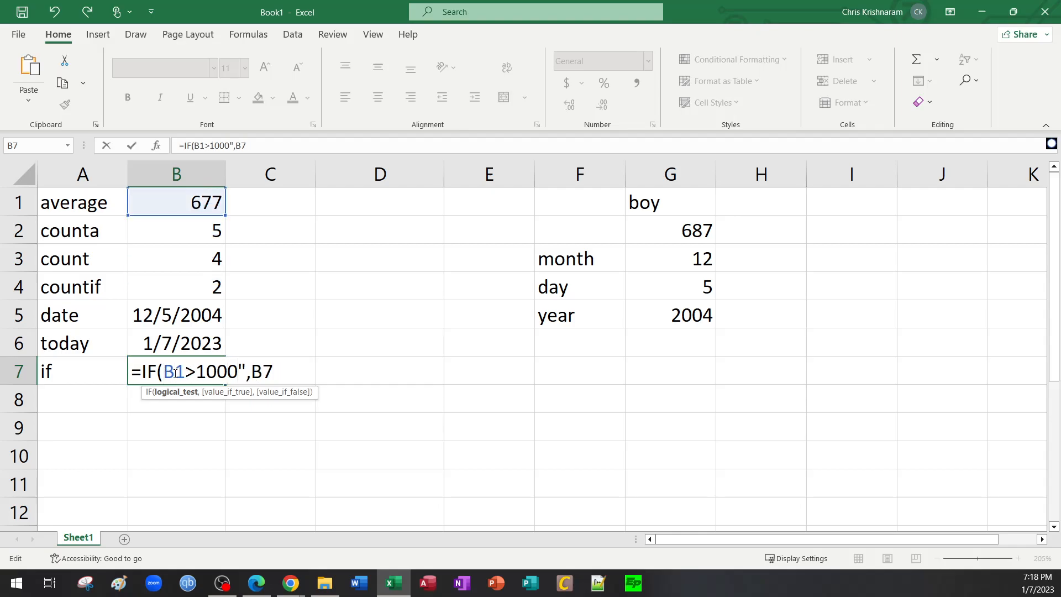
pyautogui.press('BackSpace')
pyautogui.click(270, 366)
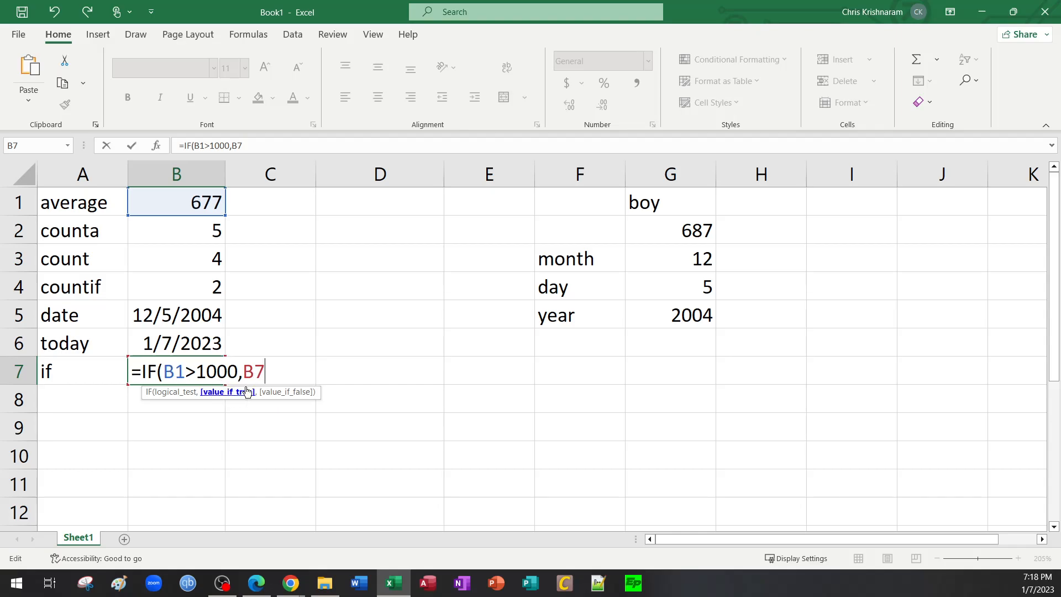
pyautogui.press('BackSpace')
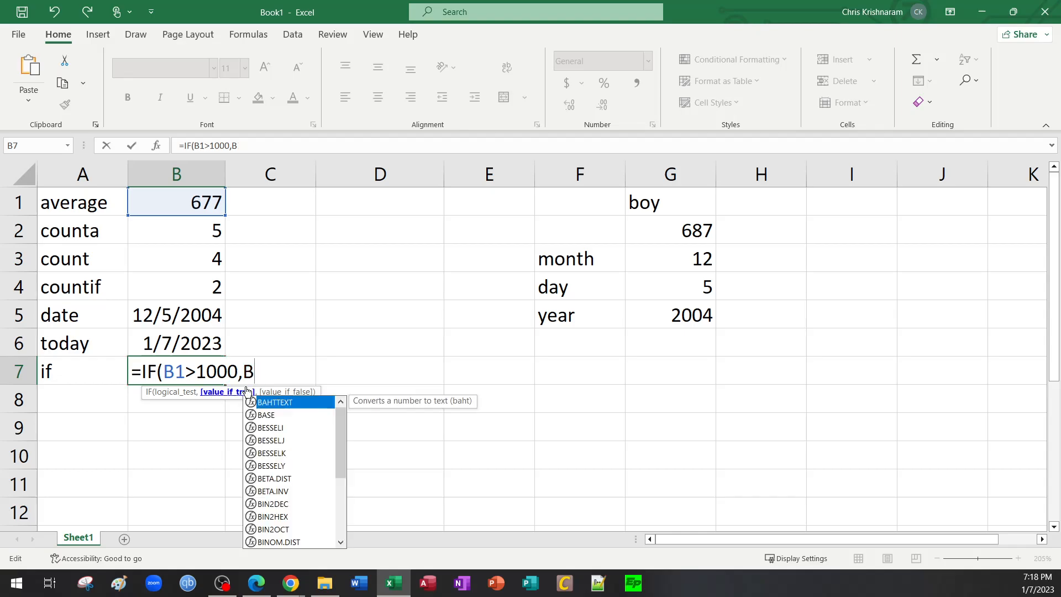
pyautogui.press('BackSpace')
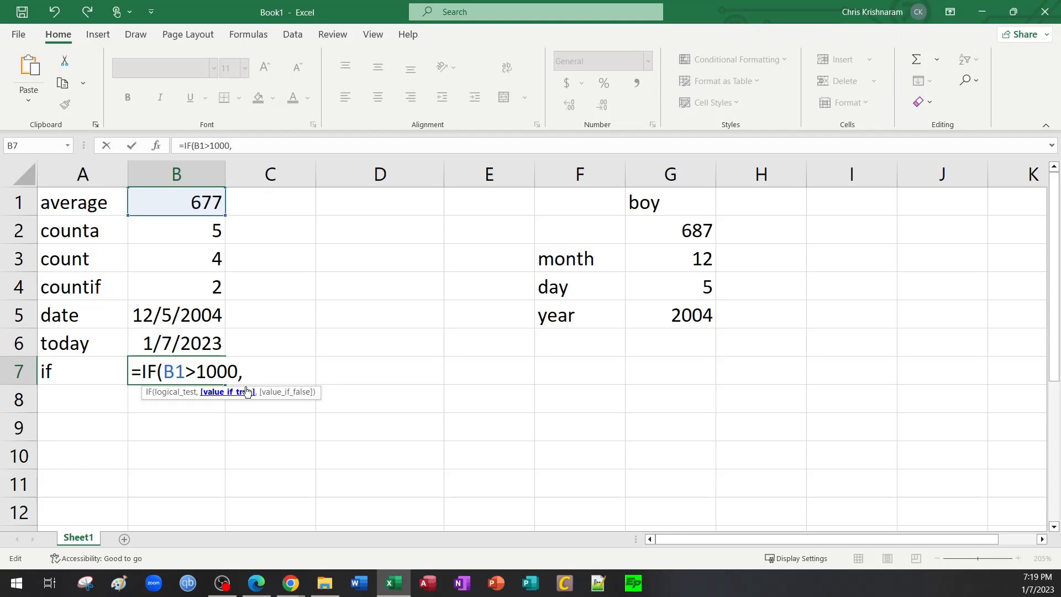
# Step: Complete the B7 formula with "greater than 1000" as the value if true and "less than 1000" as the value if false
pyautogui.write('"')
pyautogui.write('grfe')
pyautogui.press('BackSpace')
pyautogui.press('BackSpace')
pyautogui.write('eater than 1000')
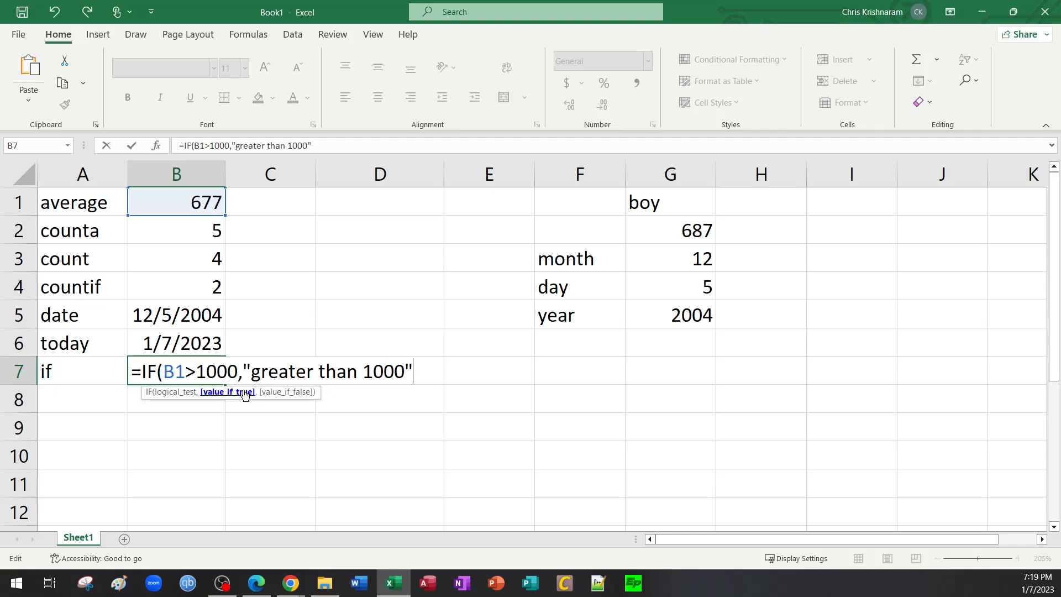
pyautogui.write('","less')
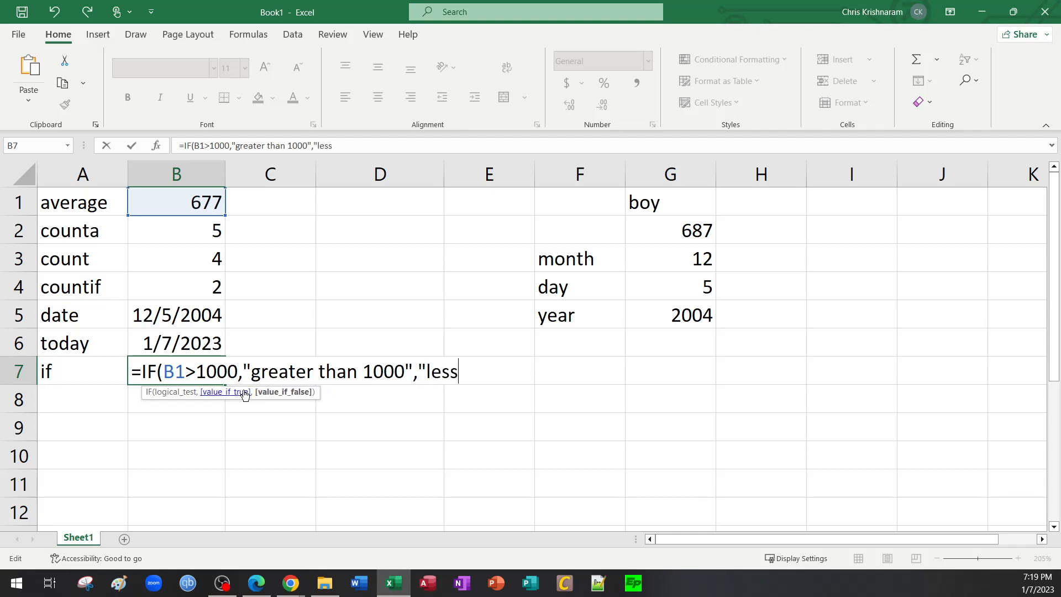
pyautogui.write(' than 1000"')
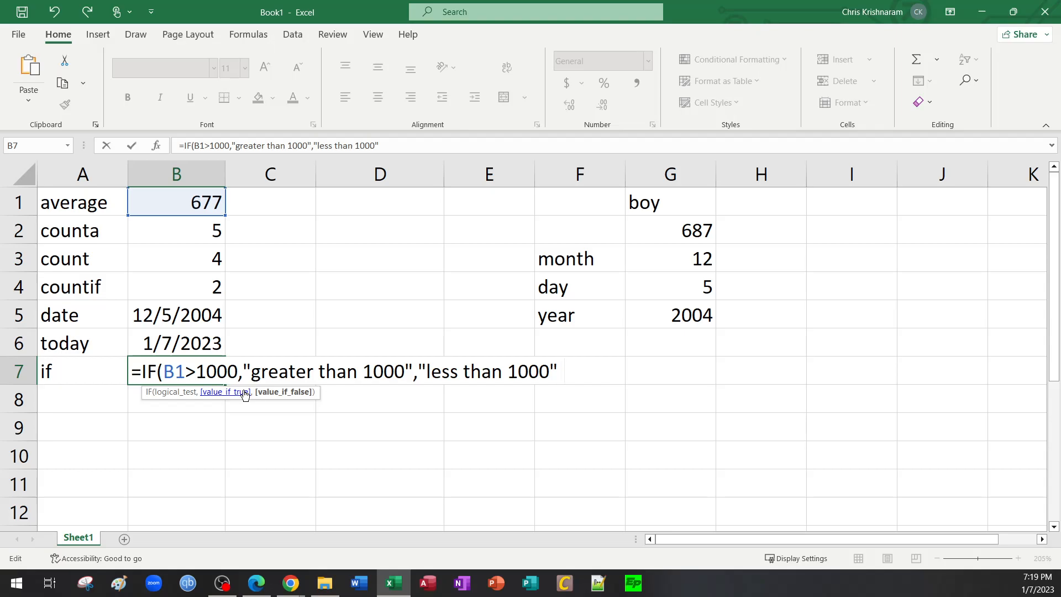
pyautogui.write(')')
pyautogui.press('Return')
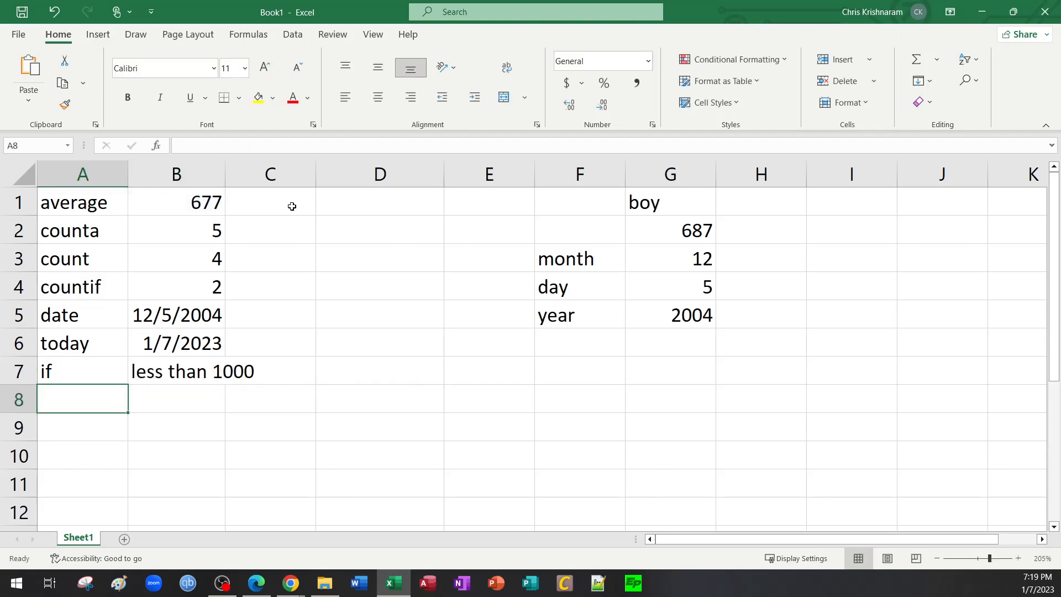
# Step: Fit column B to its contents and check the formulas in B7 and B1
pyautogui.doubleClick(225, 174)
pyautogui.click(204, 371)
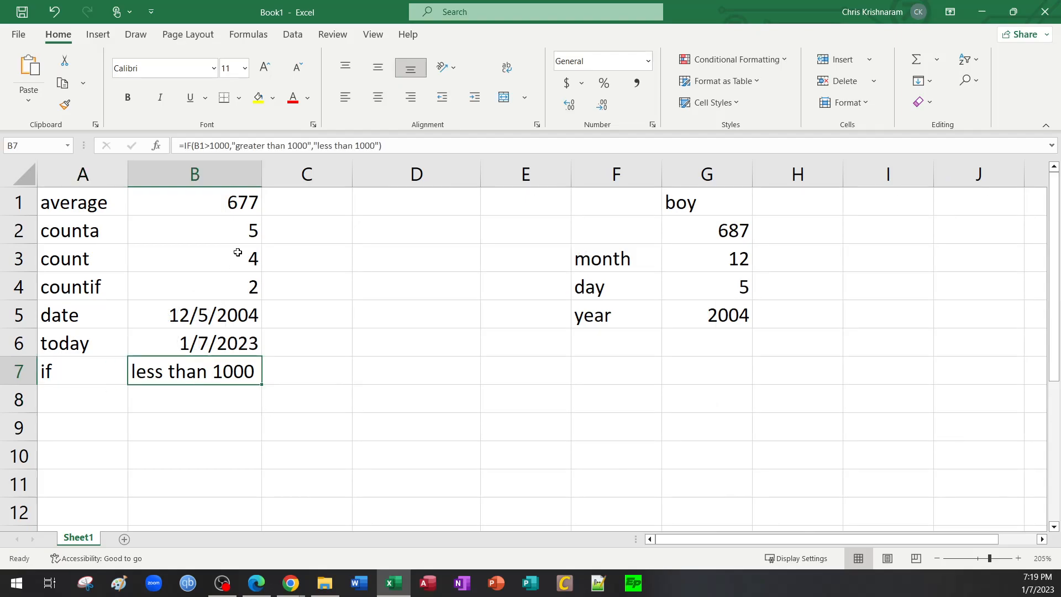
pyautogui.click(227, 200)
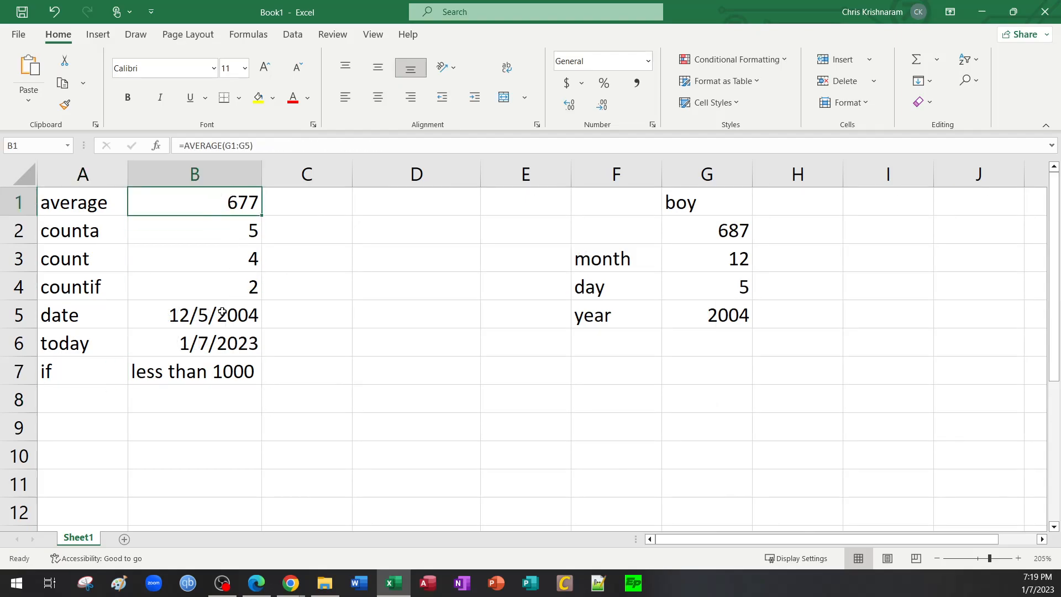
# Step: Change G3 to 678 and G4 to 876, and check the average in B1 and the IF result in B7
pyautogui.click(725, 258)
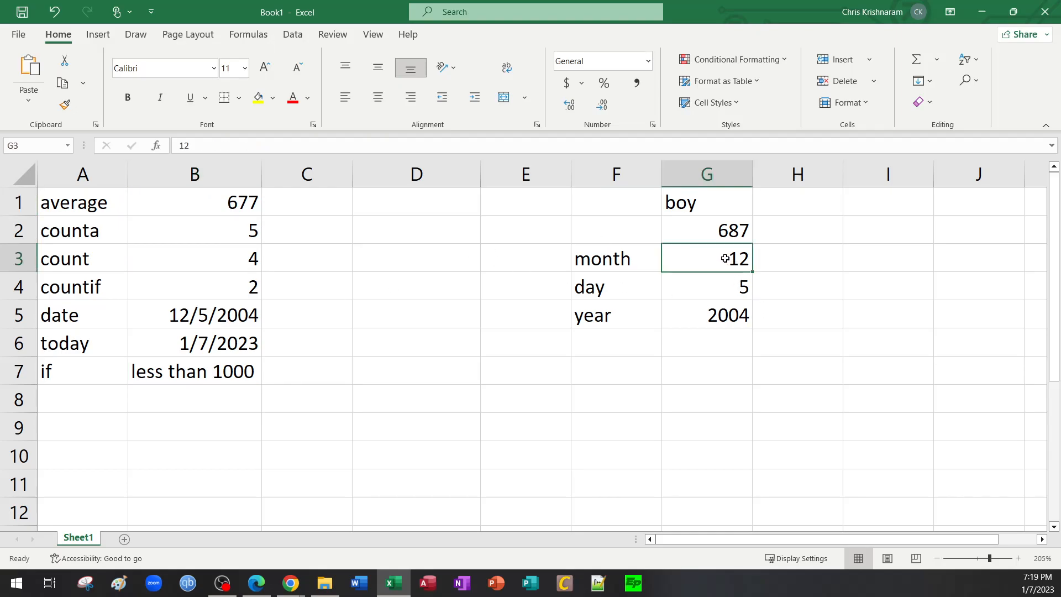
pyautogui.write('678')
pyautogui.press('Return')
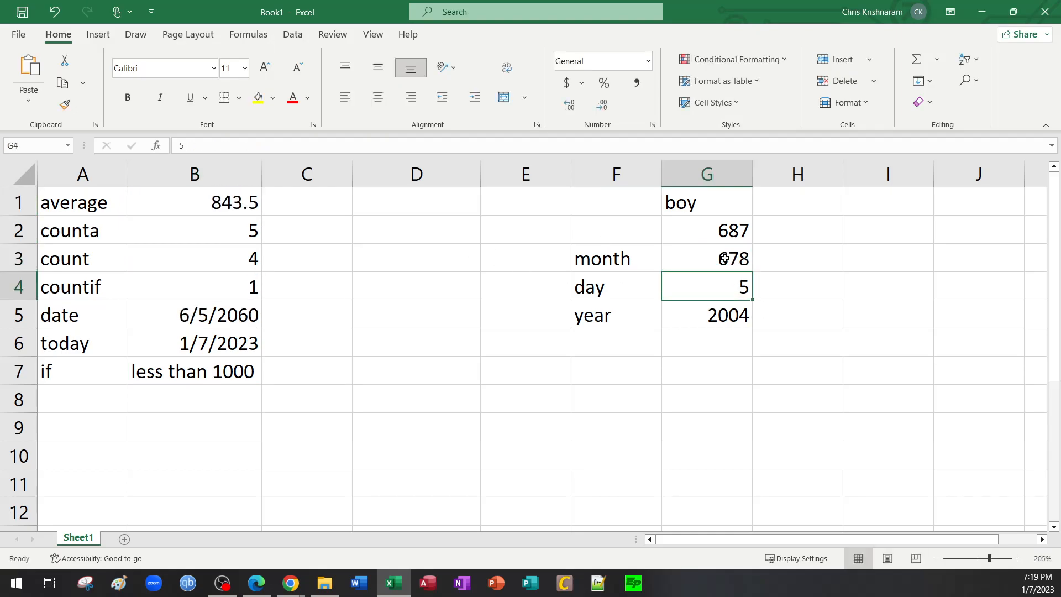
pyautogui.write('876')
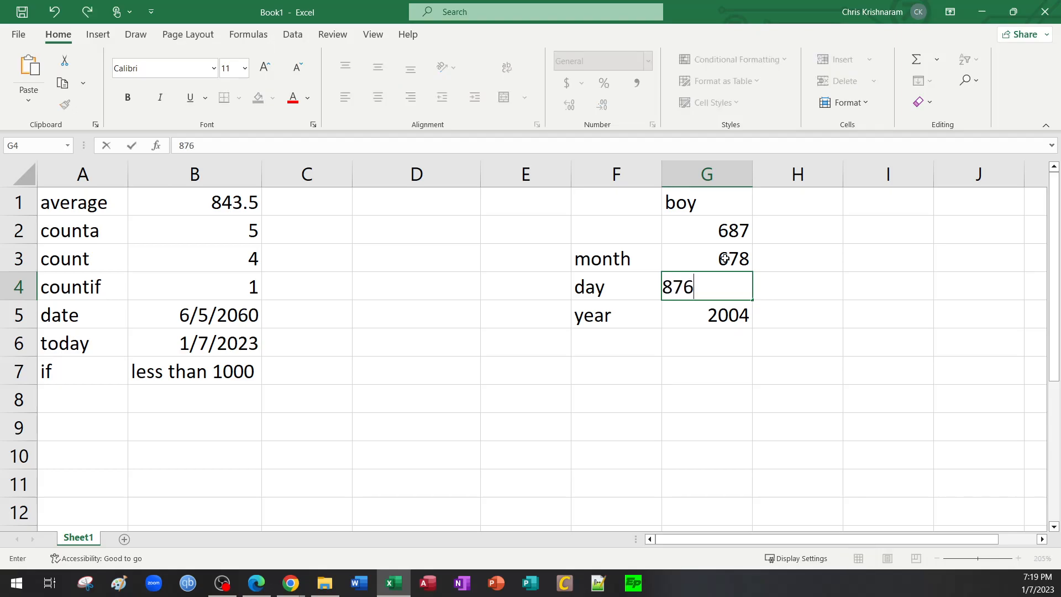
pyautogui.press('Return')
pyautogui.click(201, 204)
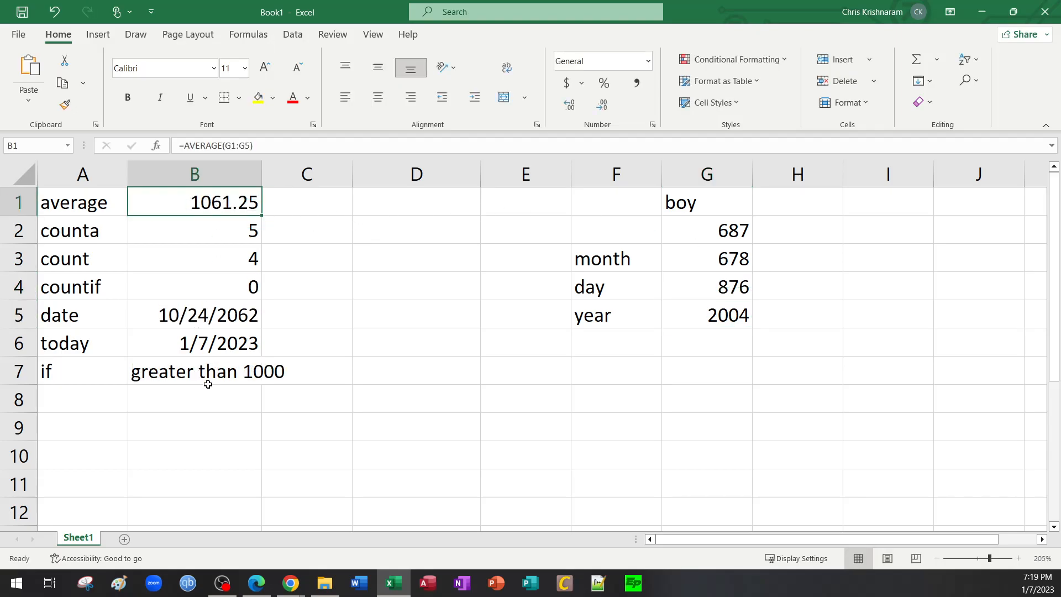
pyautogui.click(198, 368)
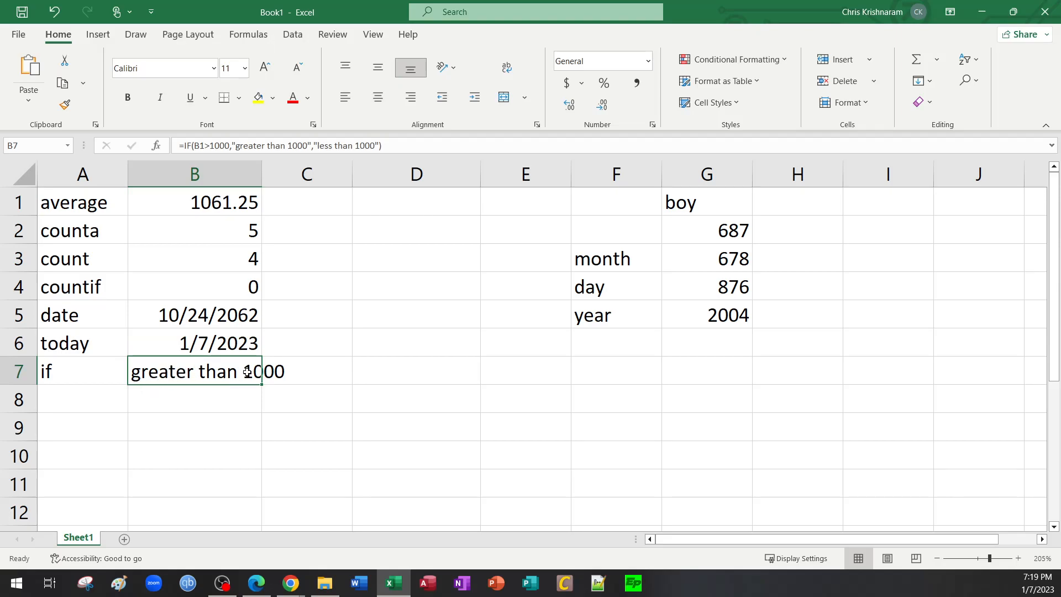
# Step: In the B7 formula, replace the value-if-true text with the calculation G2*G3
pyautogui.doubleClick(199, 369)
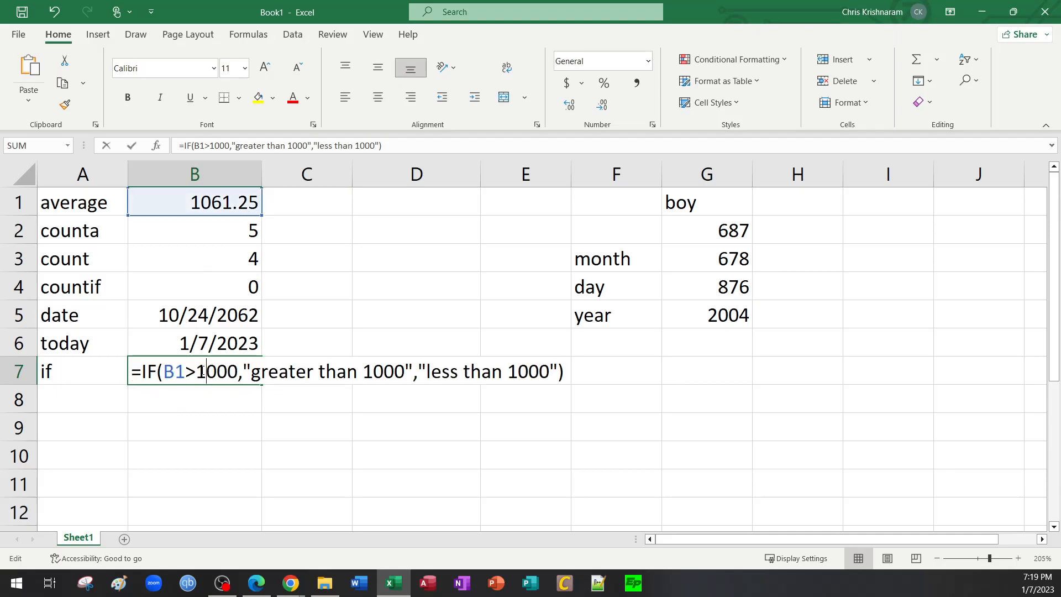
pyautogui.moveTo(243, 371)
pyautogui.mouseDown()
pyautogui.moveTo(416, 374)
pyautogui.moveTo(245, 381)
pyautogui.mouseUp()
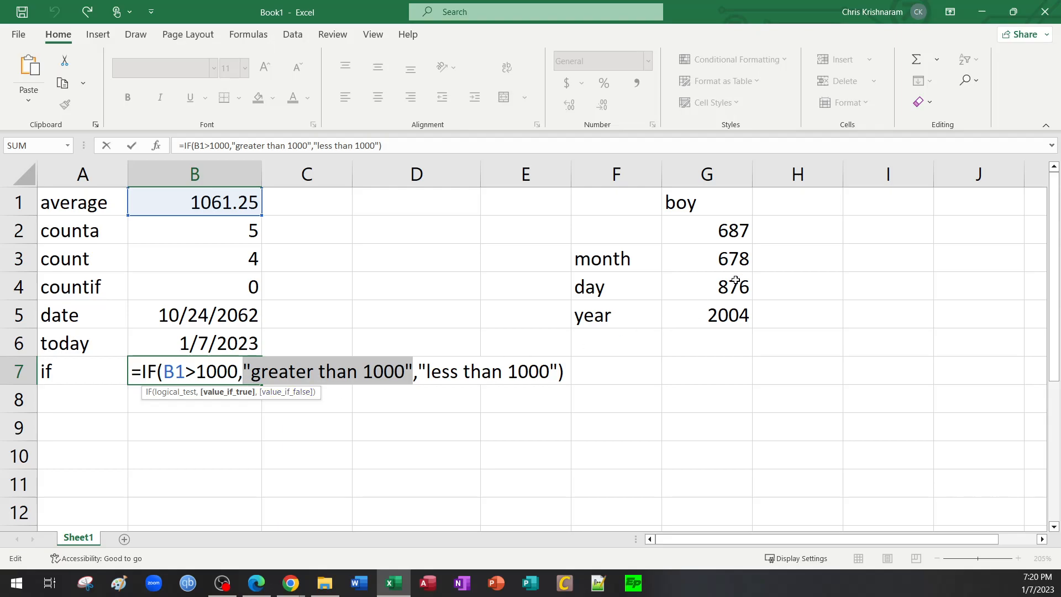
pyautogui.click(732, 231)
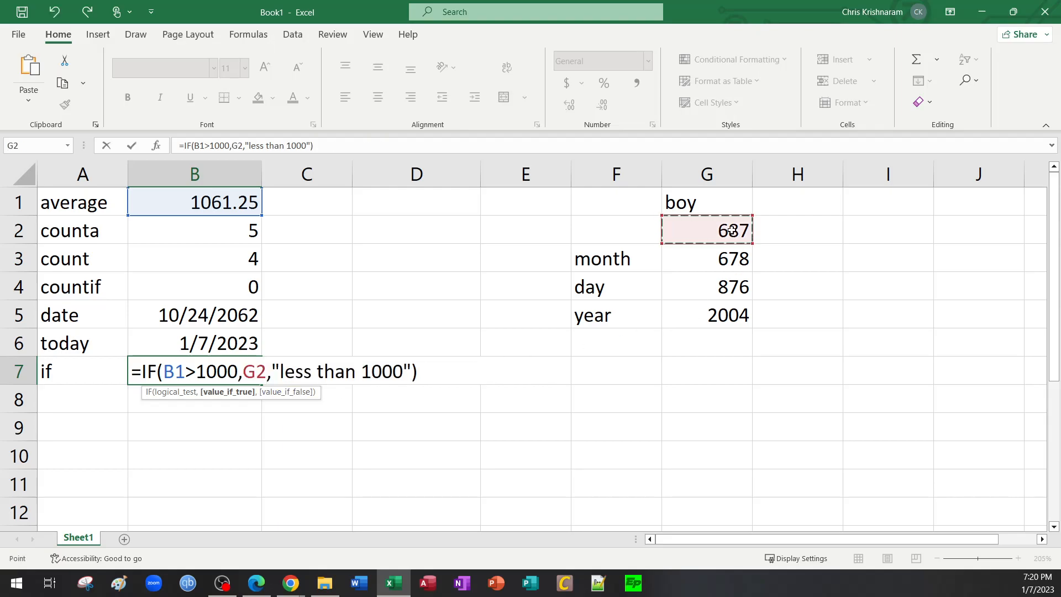
pyautogui.write('*')
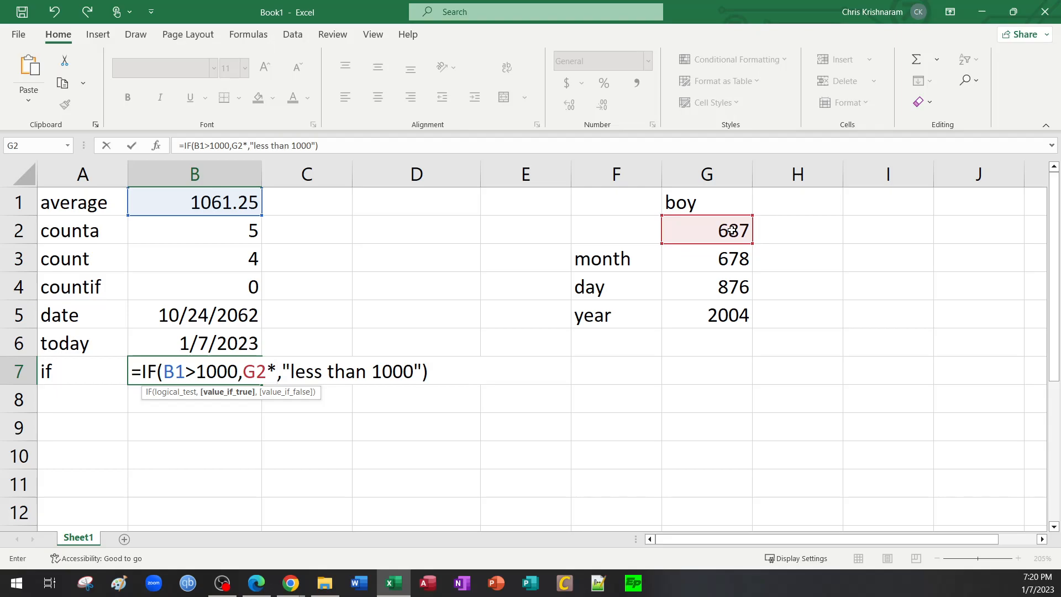
pyautogui.click(744, 252)
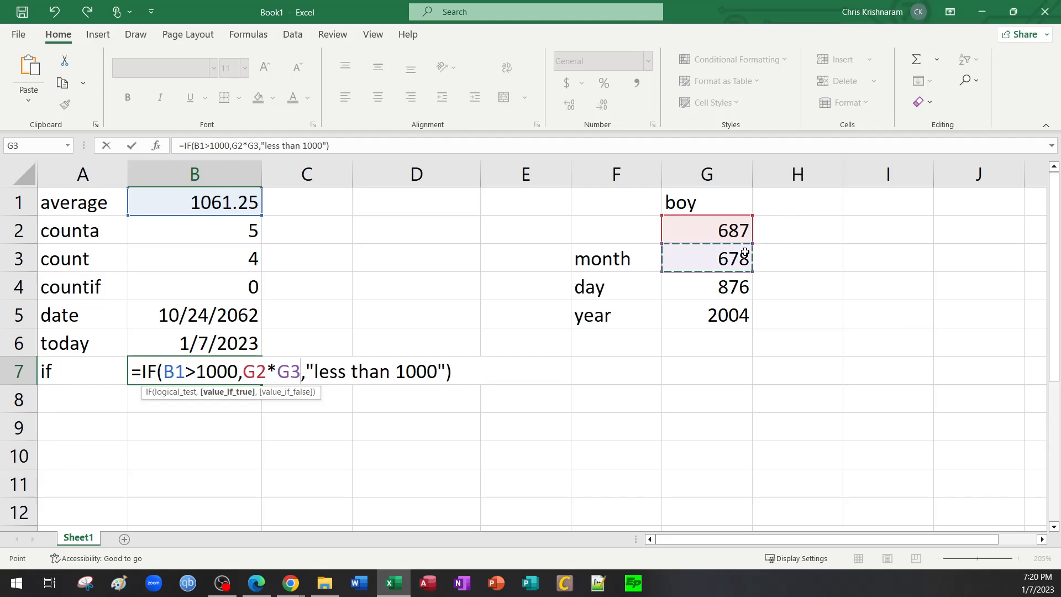
pyautogui.press('Right')
pyautogui.press('Left')
# Step: Replace the value-if-false text in the B7 formula with G2/G3 and commit the formula
pyautogui.click(441, 369)
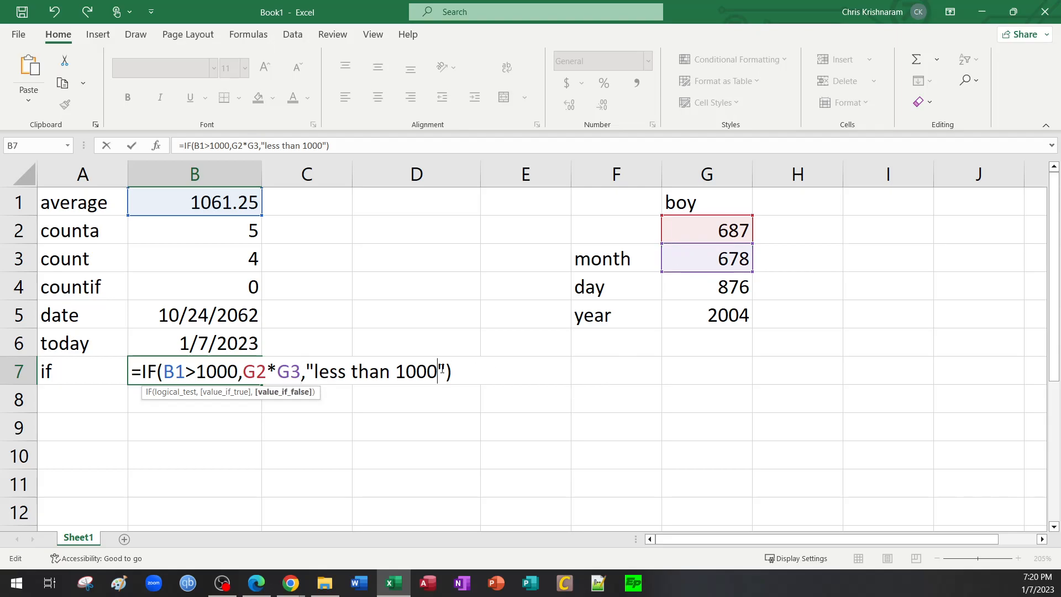
pyautogui.press('BackSpace')
pyautogui.press('BackSpace')
pyautogui.press('BackSpace')
pyautogui.press('BackSpace')
pyautogui.press('BackSpace')
pyautogui.press('BackSpace')
pyautogui.press('BackSpace')
pyautogui.press('BackSpace')
pyautogui.press('BackSpace')
pyautogui.press('BackSpace')
pyautogui.press('BackSpace')
pyautogui.press('BackSpace')
pyautogui.press('BackSpace')
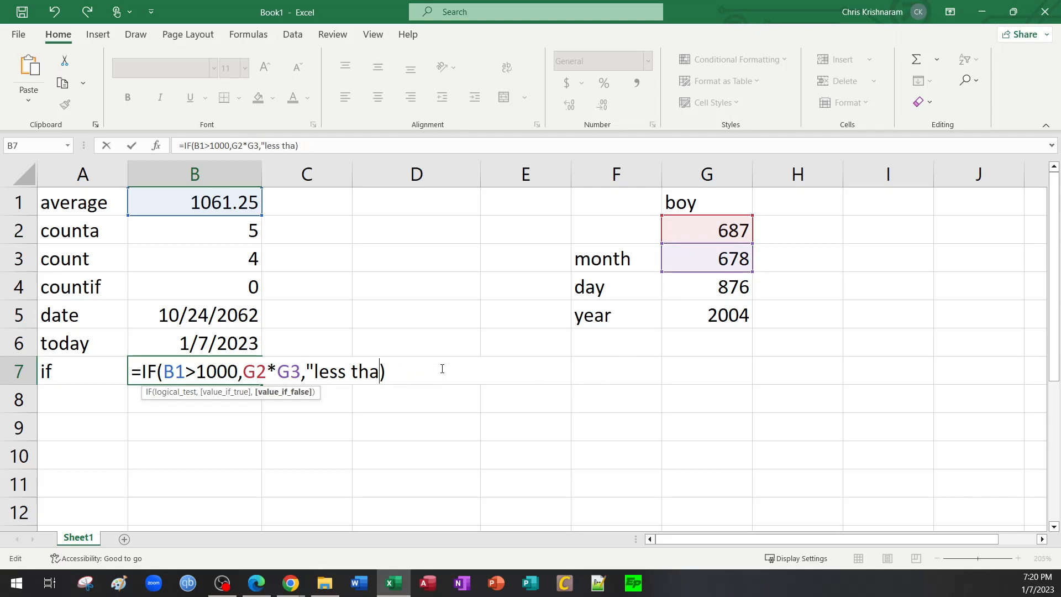
pyautogui.press('BackSpace')
pyautogui.press('BackSpace')
pyautogui.press('BackSpace')
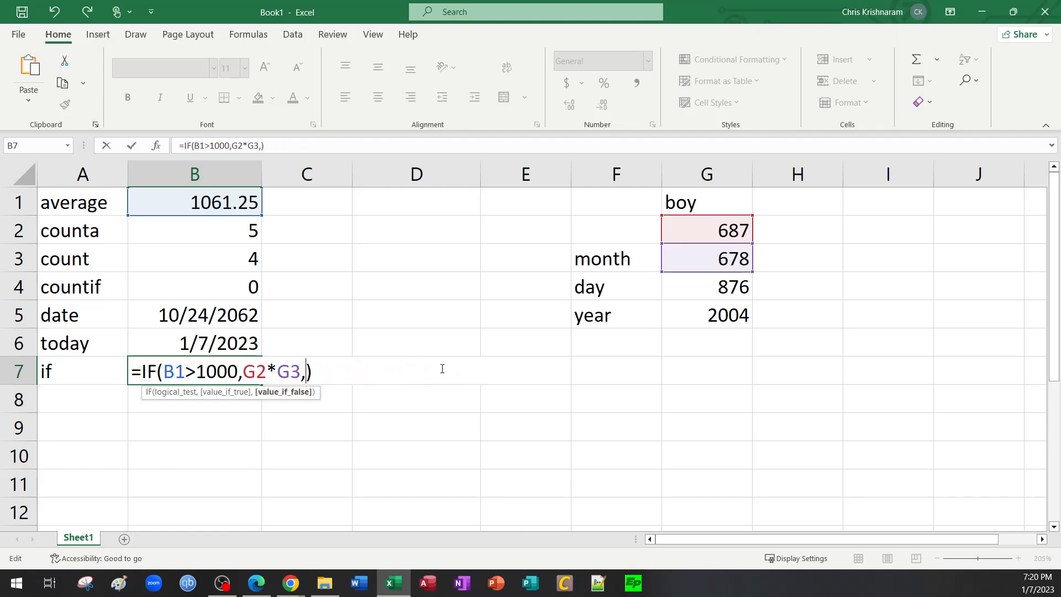
pyautogui.click(702, 240)
pyautogui.write('/')
pyautogui.click(699, 257)
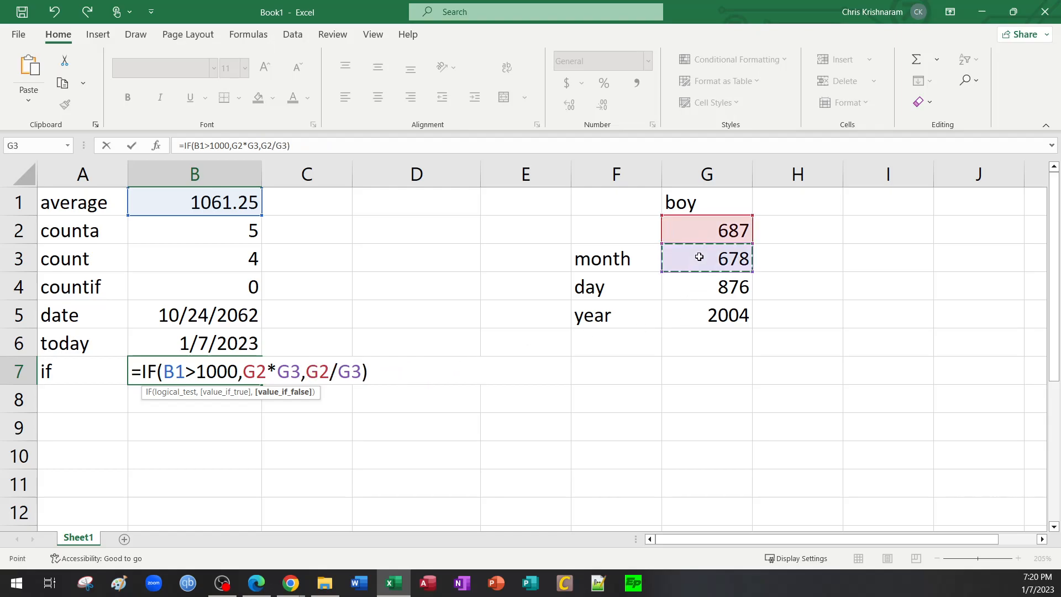
pyautogui.press('Return')
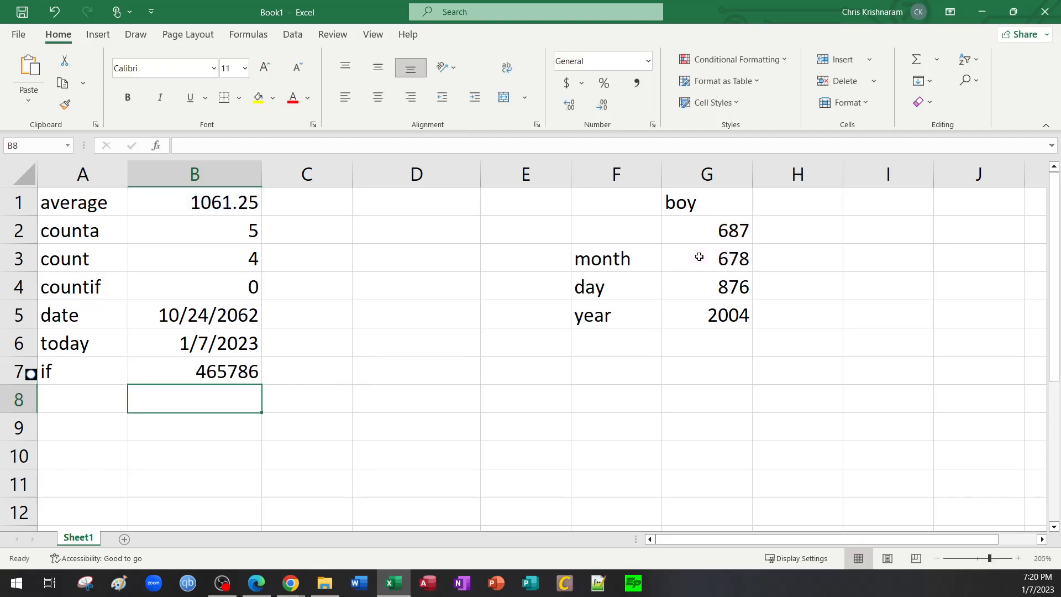
# Step: Examine the value-if-true calculation in the B7 formula without changing it
pyautogui.click(236, 379)
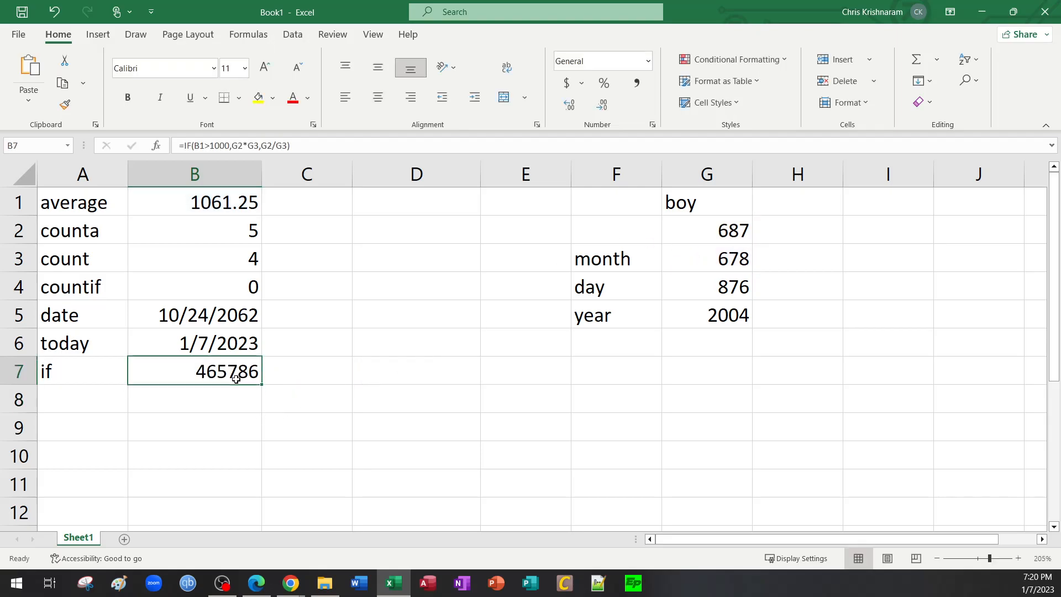
pyautogui.doubleClick(227, 379)
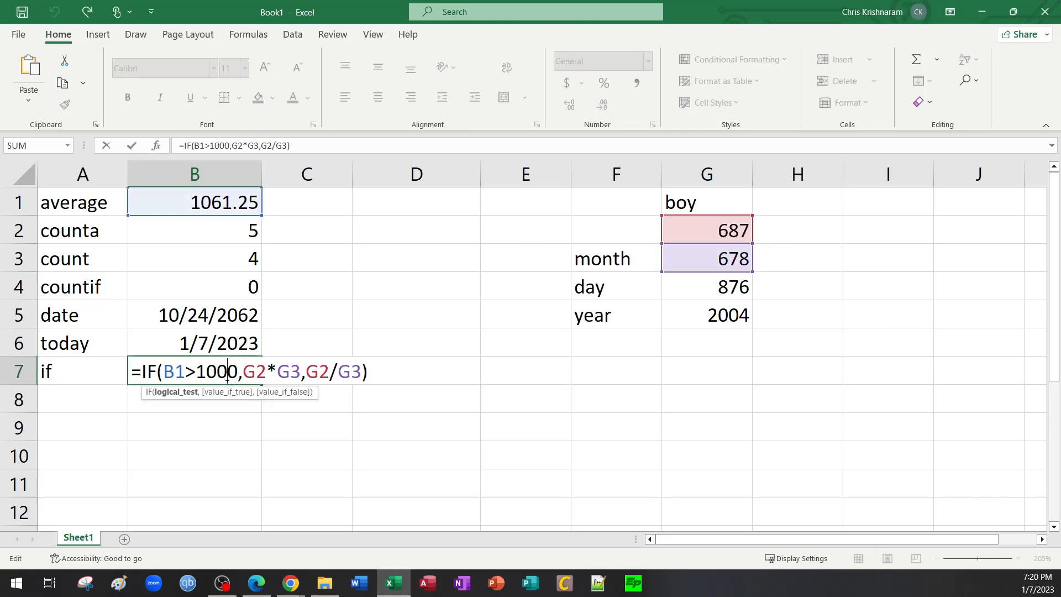
pyautogui.moveTo(245, 381); pyautogui.dragTo(298, 377)
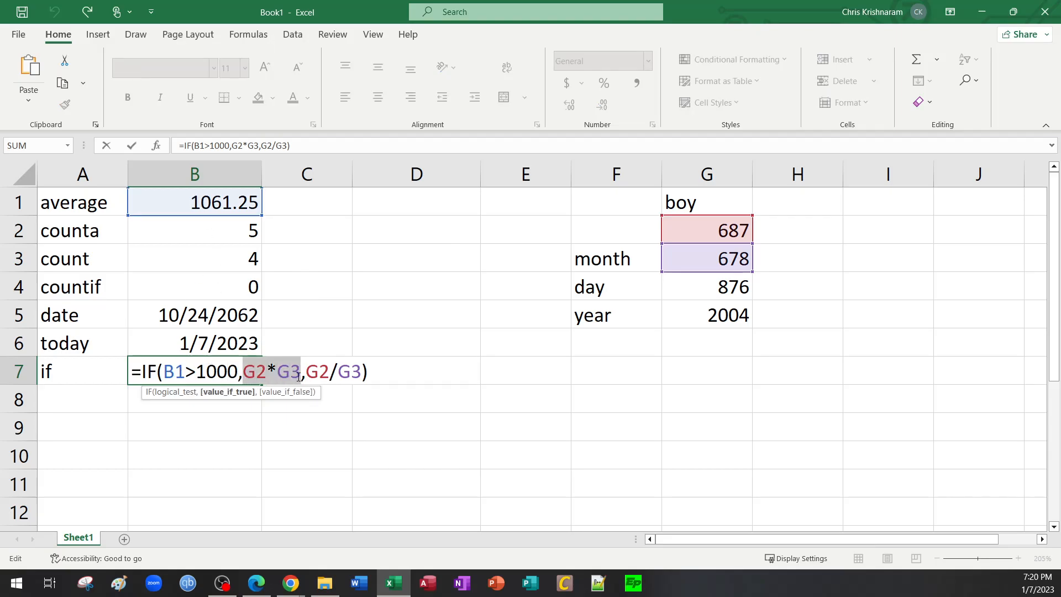
pyautogui.press('Escape')
# Step: Set the month value in G3 to 67 and check the IF result in B7
pyautogui.click(733, 263)
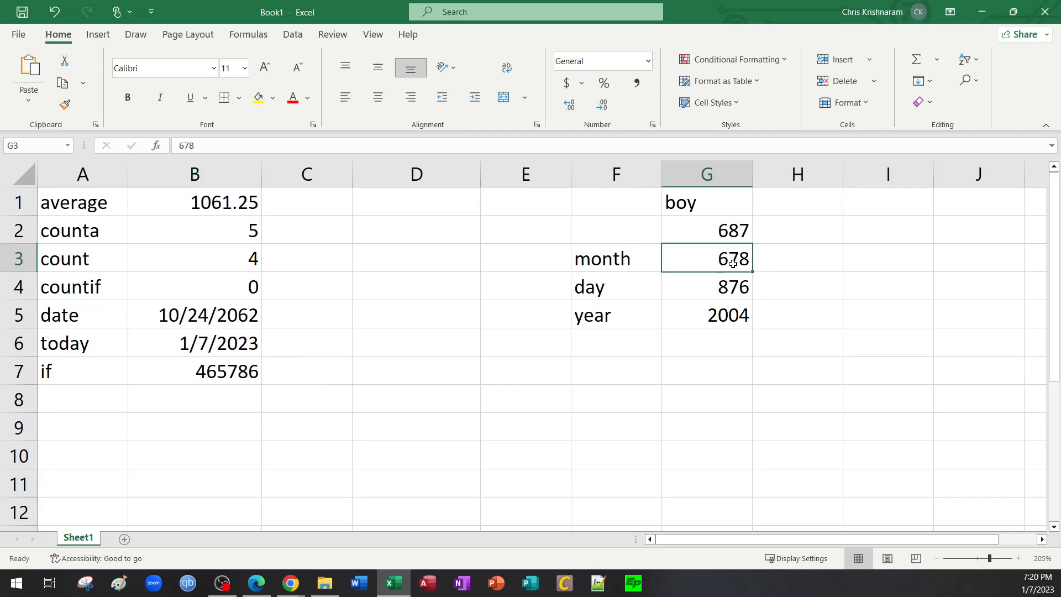
pyautogui.write('67')
pyautogui.press('Return')
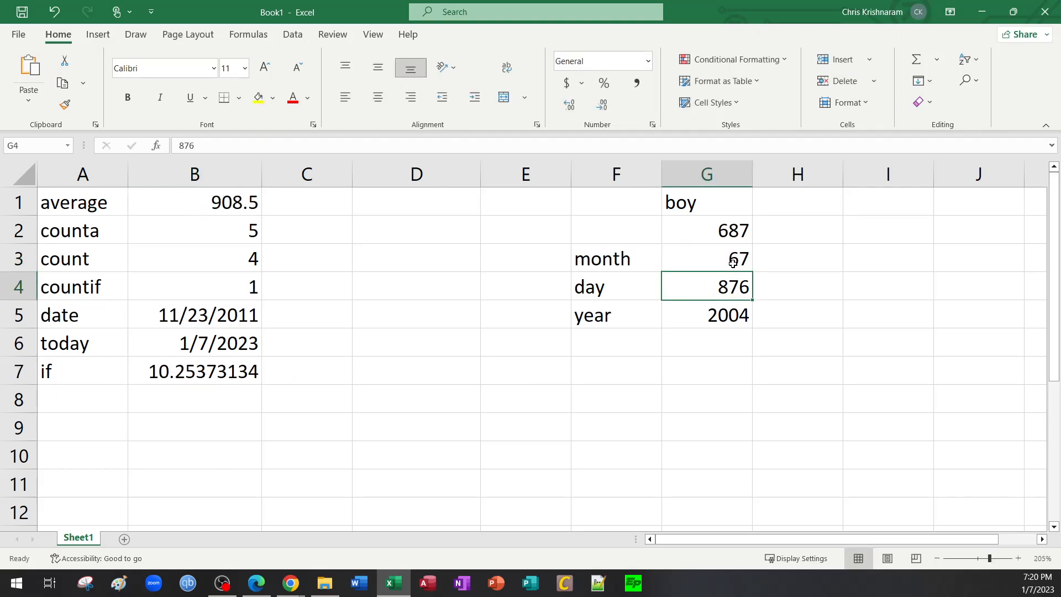
pyautogui.click(213, 369)
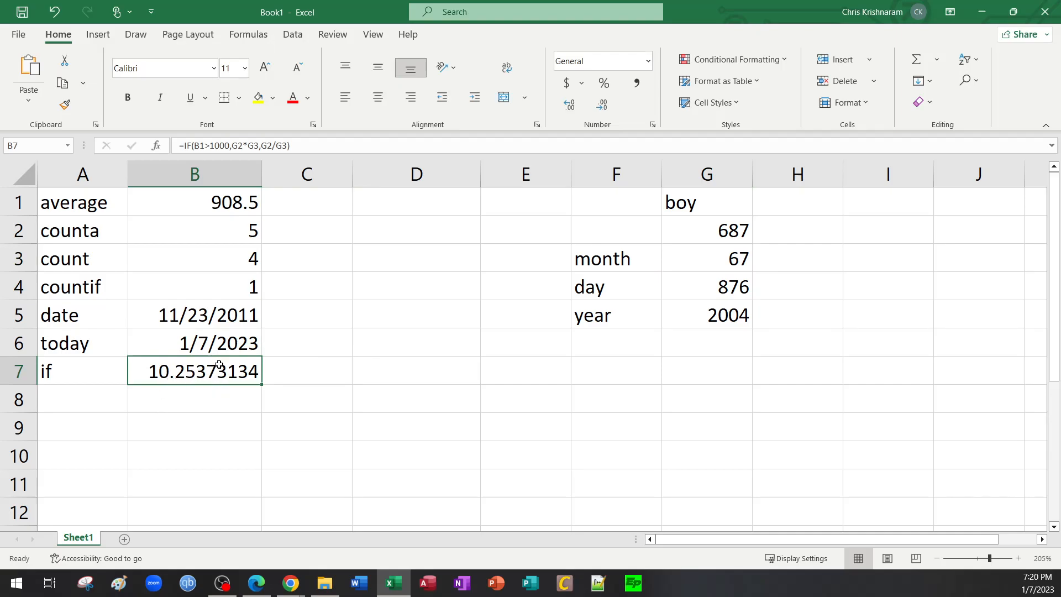
# Step: In the B7 formula, enclose the value-if-true argument G2*G3 in double quotation marks
pyautogui.doubleClick(224, 373)
pyautogui.press('Right')
pyautogui.press('Right')
pyautogui.write('"')
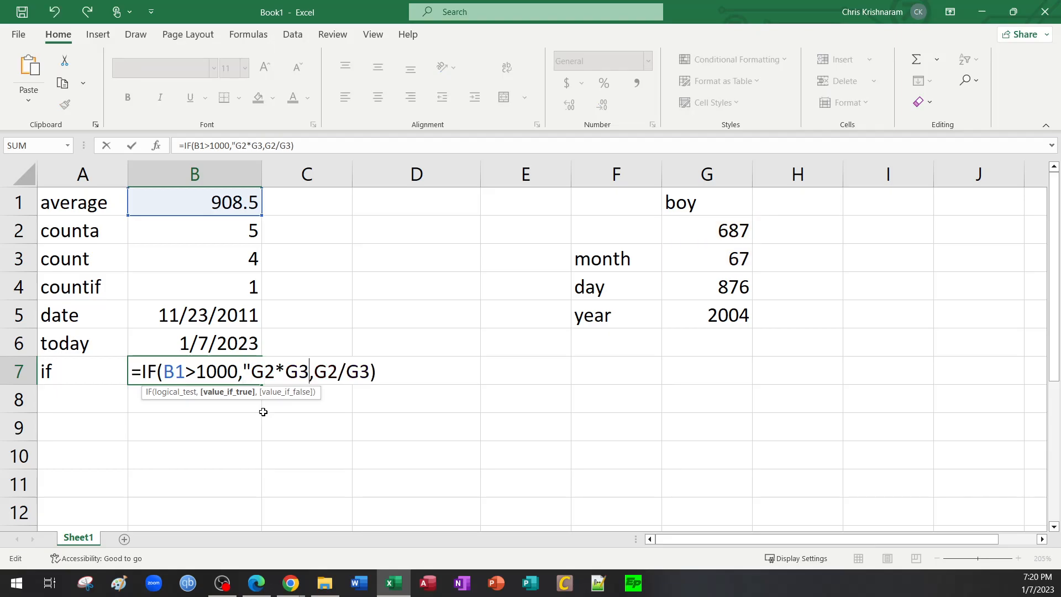
pyautogui.write('"')
pyautogui.press('Right')
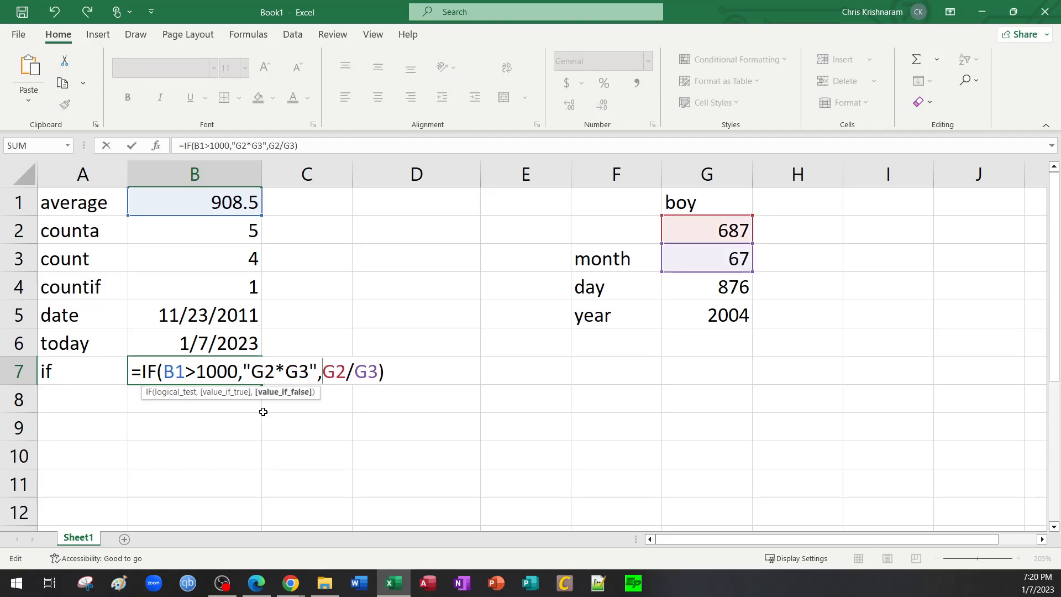
# Step: Enclose the value-if-false argument G2/G3 in double quotation marks, commit the formula and check B7
pyautogui.write('"')
pyautogui.press('Right')
pyautogui.press('Right')
pyautogui.write('"')
pyautogui.press('Return')
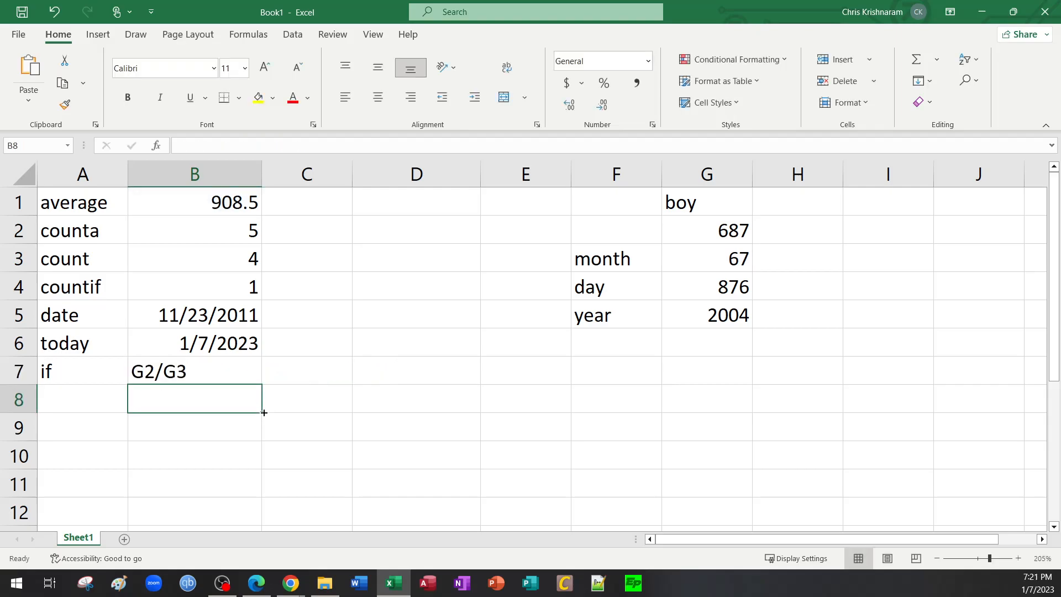
pyautogui.click(227, 366)
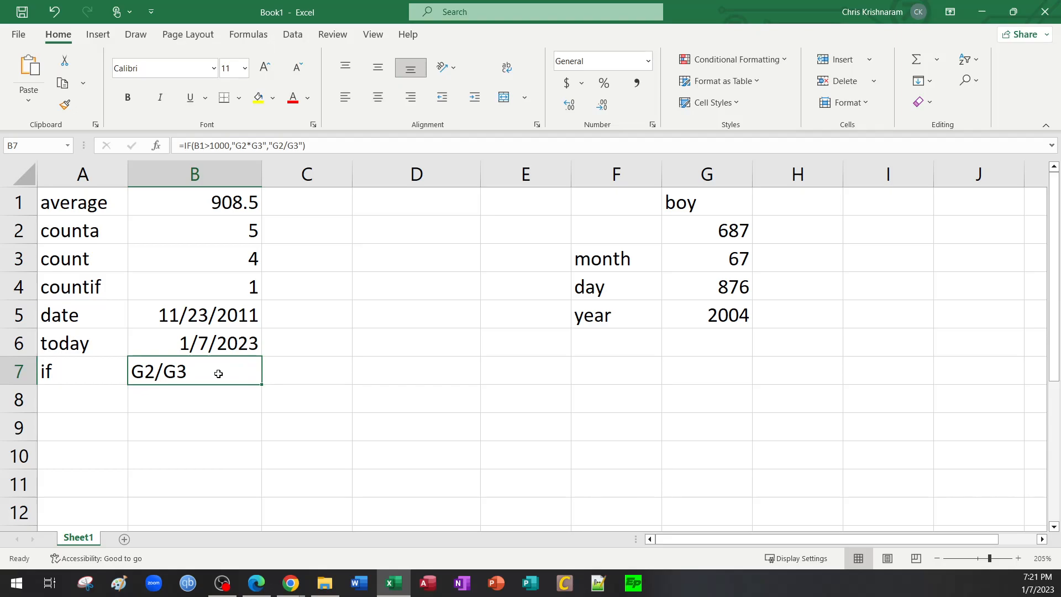
# Step: Set G3 to 987, and check the average in B1 and the quoted value-if-true text in the B7 formula
pyautogui.click(713, 260)
pyautogui.write('987')
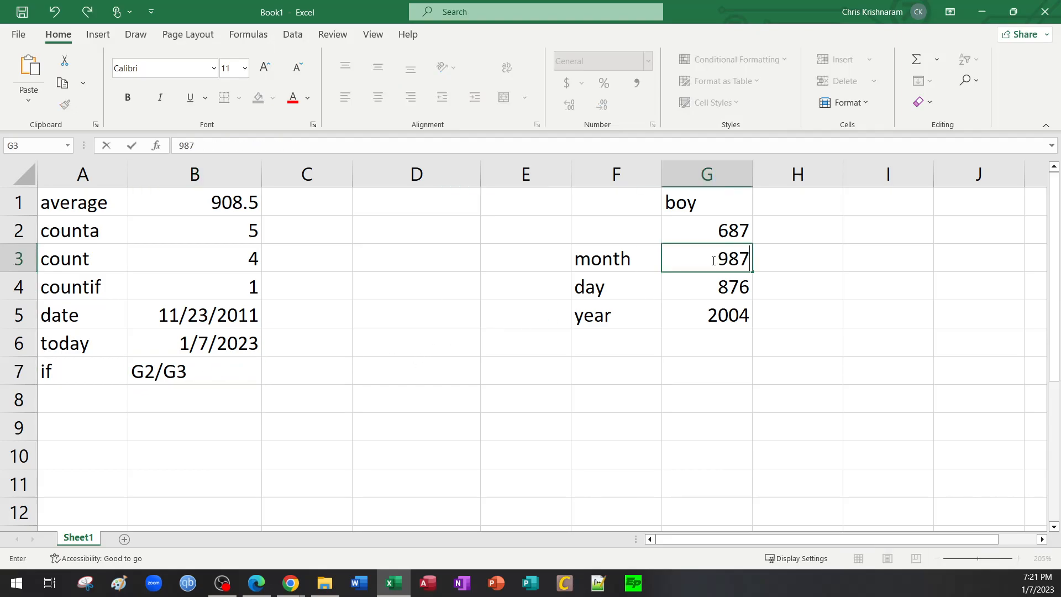
pyautogui.press('Return')
pyautogui.click(204, 201)
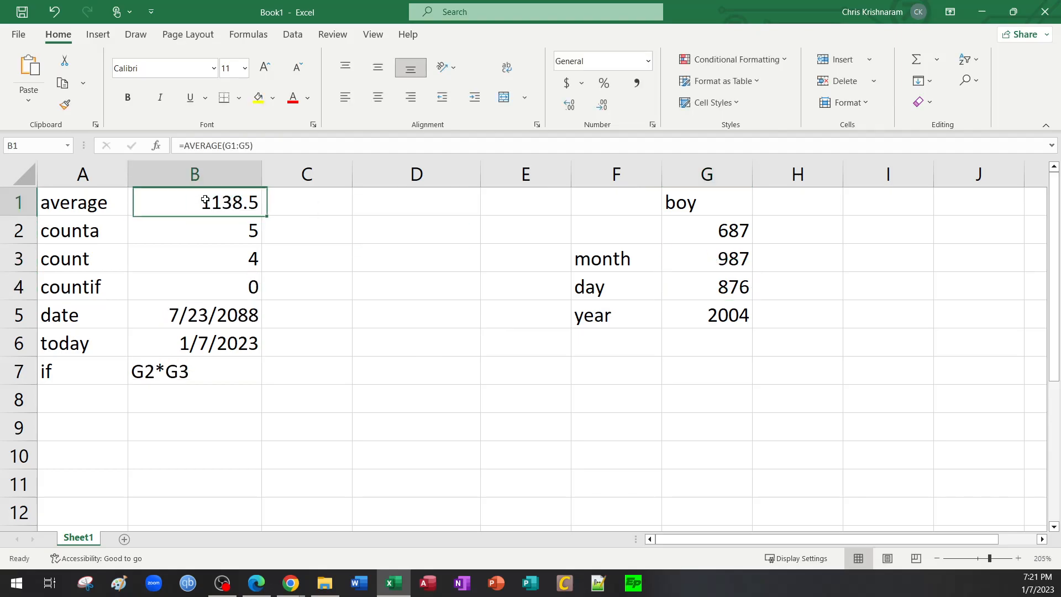
pyautogui.doubleClick(205, 372)
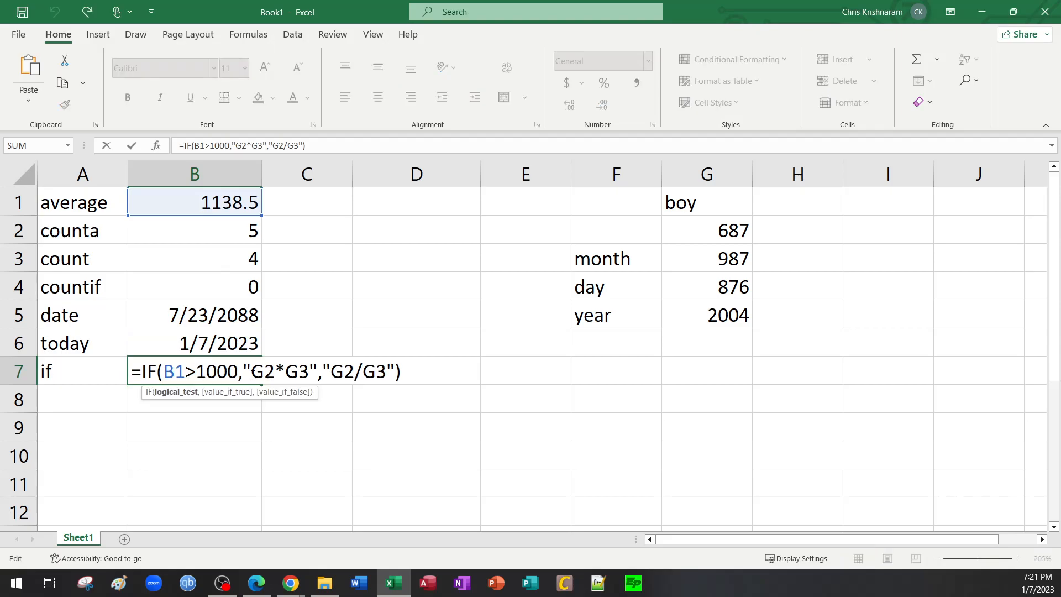
pyautogui.moveTo(253, 371); pyautogui.dragTo(305, 372)
pyautogui.click(304, 429)
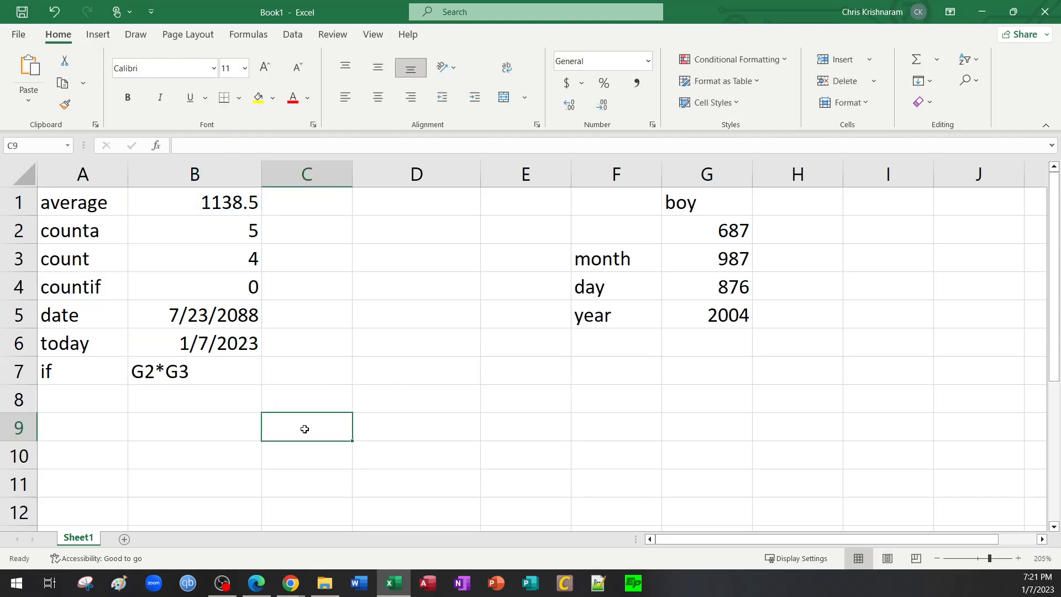
# Step: Set the month value in G3 to 6
pyautogui.click(727, 264)
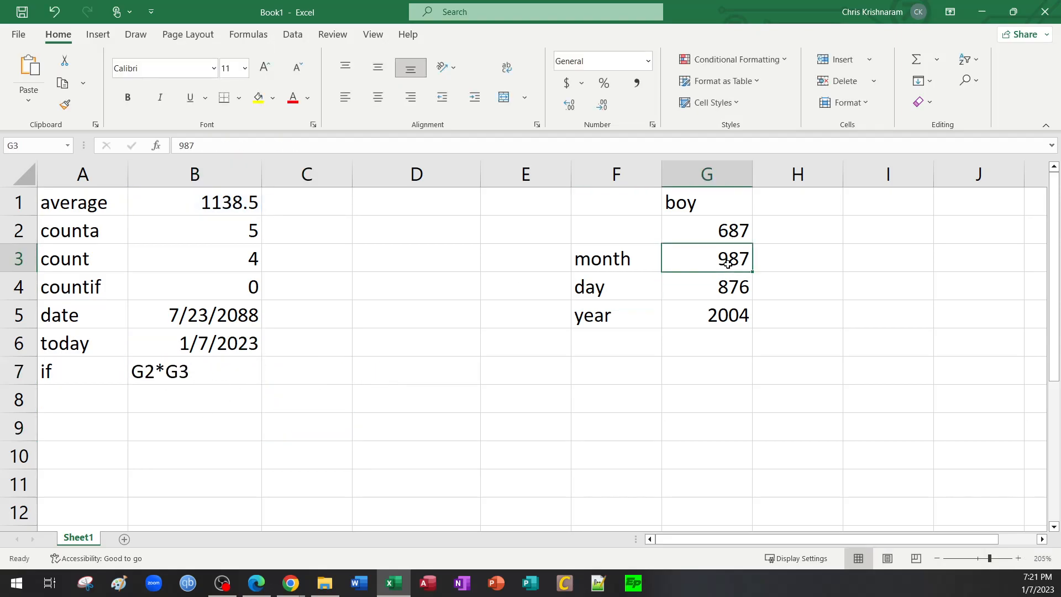
pyautogui.write('6')
pyautogui.press('Return')
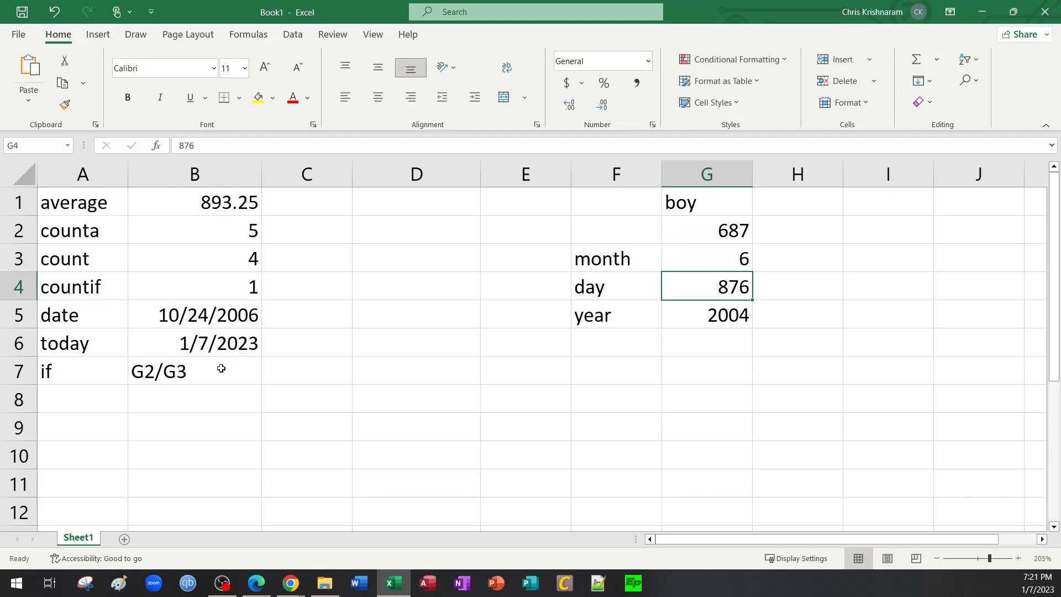
# Step: Examine the quoted value-if-true and value-if-false arguments in the B7 formula
pyautogui.doubleClick(191, 370)
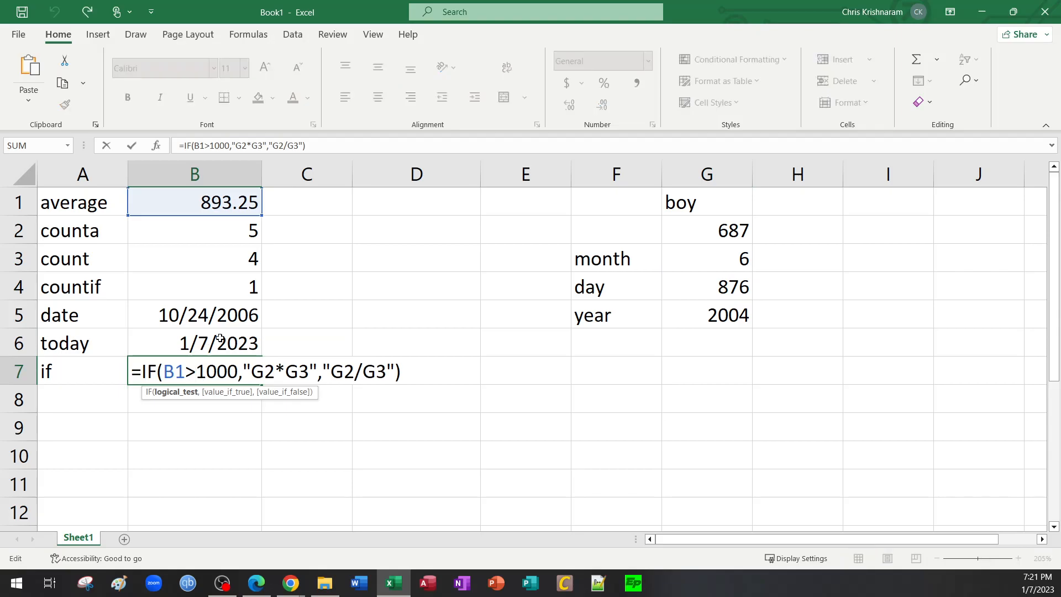
pyautogui.moveTo(251, 369); pyautogui.dragTo(312, 372)
pyautogui.click(259, 371)
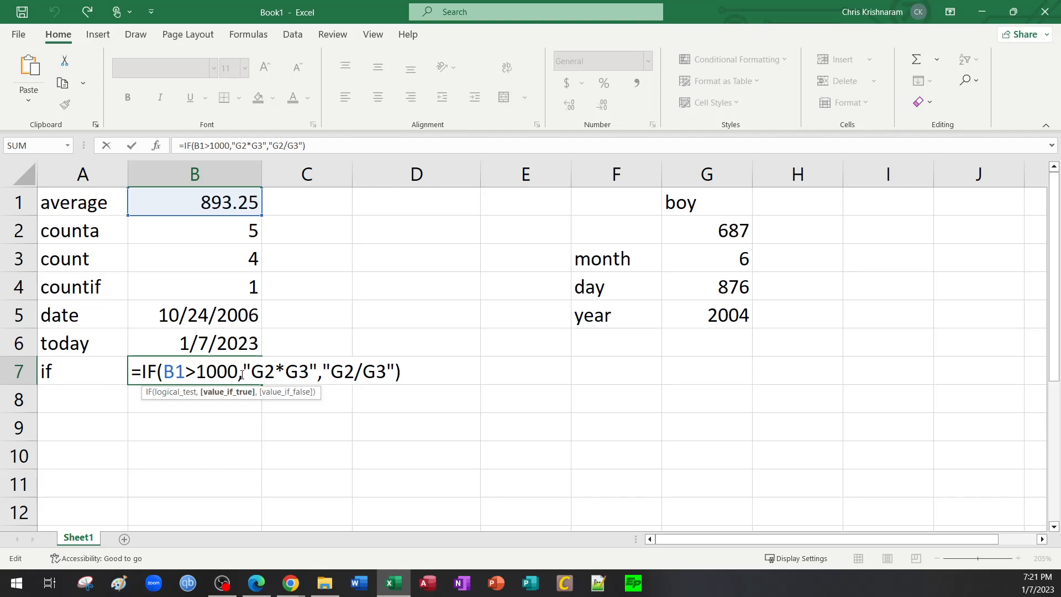
pyautogui.moveTo(243, 374); pyautogui.dragTo(316, 375)
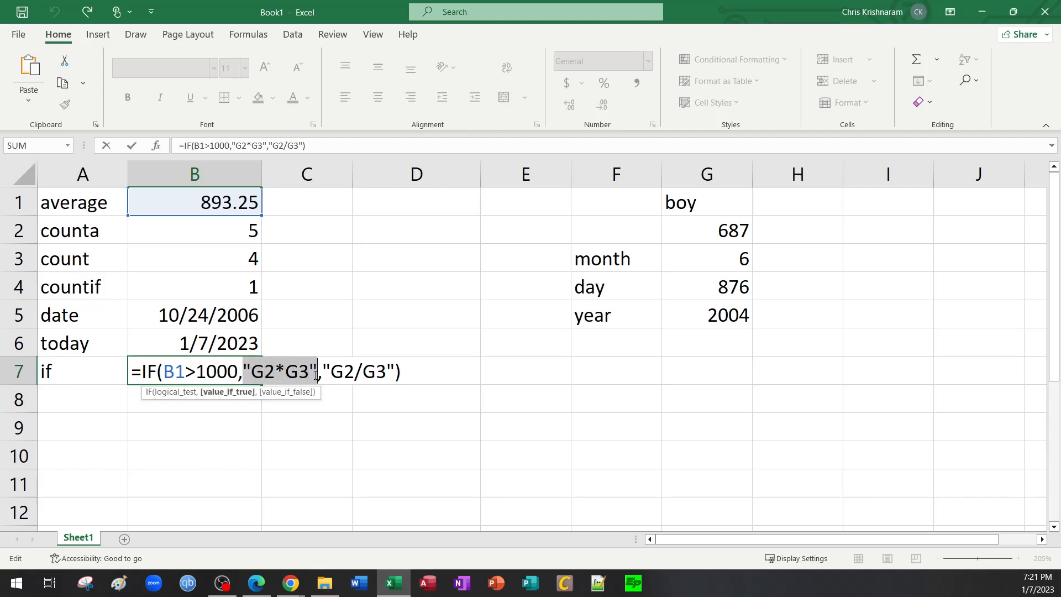
pyautogui.moveTo(324, 376); pyautogui.dragTo(393, 375)
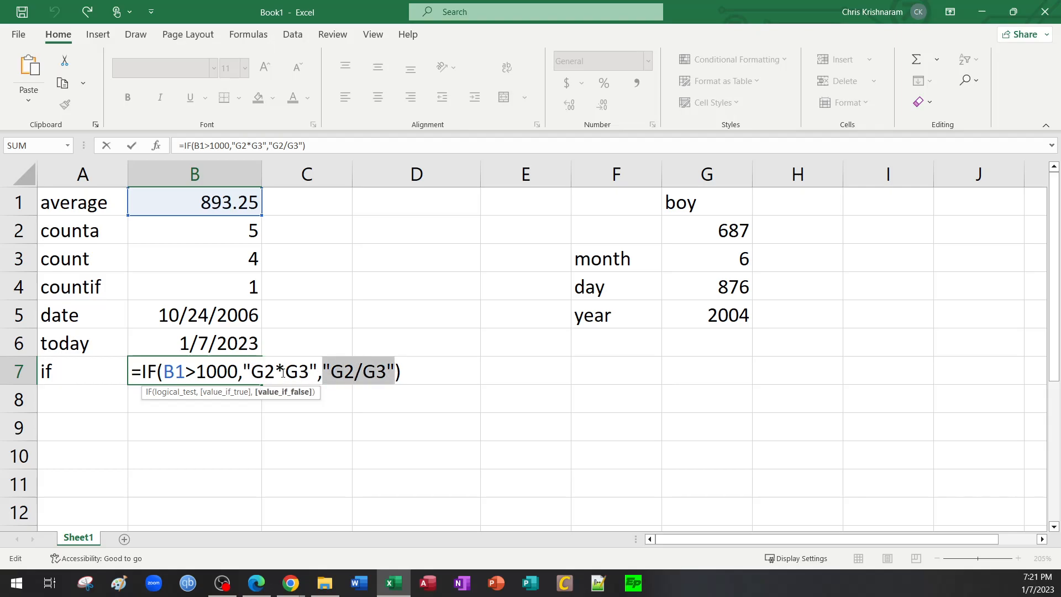
pyautogui.moveTo(245, 369); pyautogui.dragTo(317, 377)
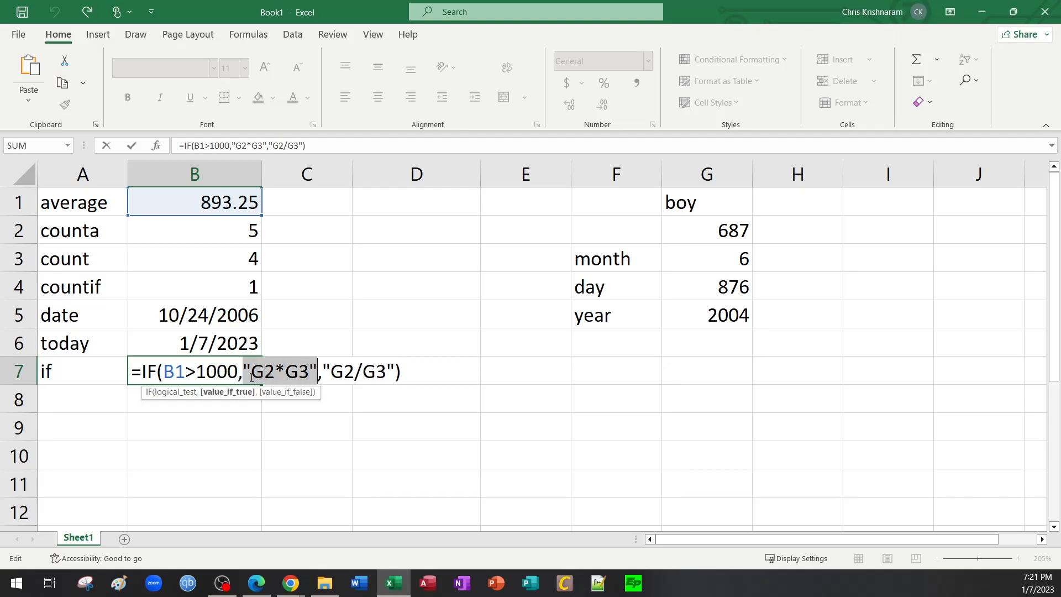
# Step: Remove the quotation marks around the value-if-true argument G2*G3 in the B7 formula
pyautogui.click(313, 372)
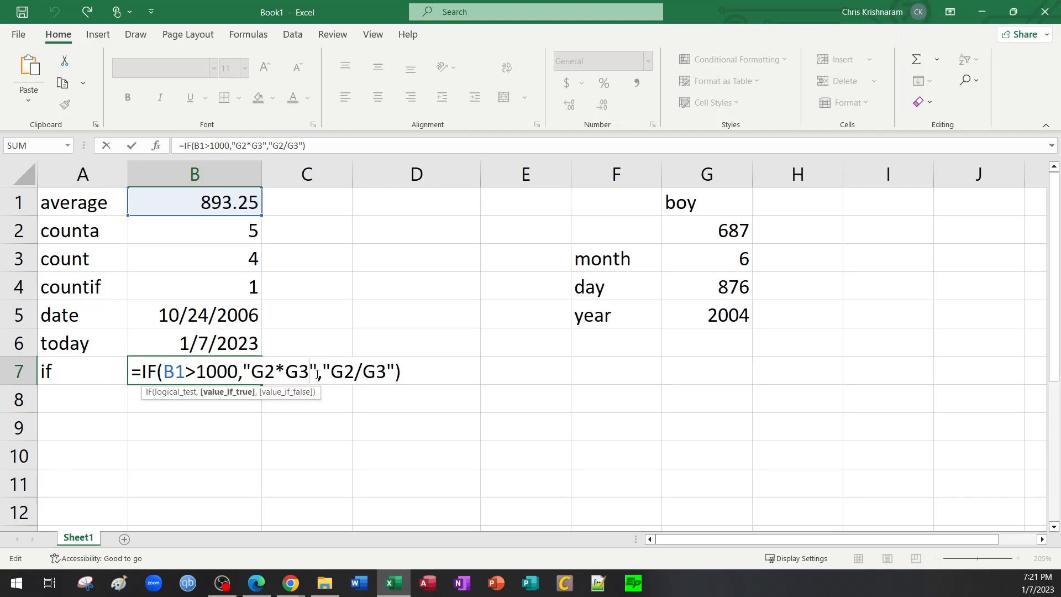
pyautogui.press('BackSpace')
pyautogui.press('Left')
pyautogui.press('Left')
pyautogui.press('Left')
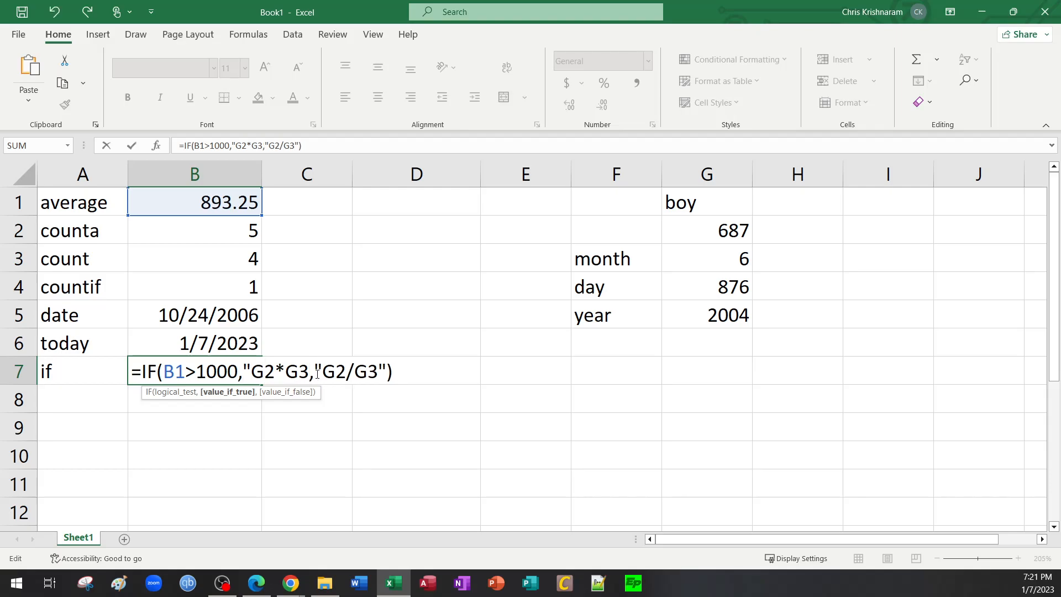
pyautogui.press('Delete')
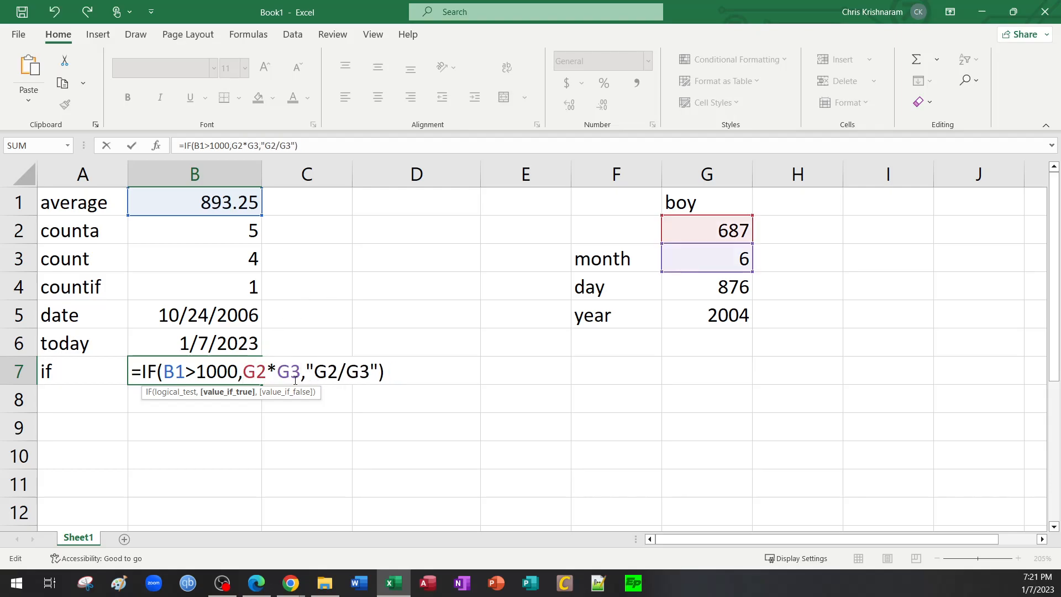
# Step: Remove the quotation marks around the value-if-false argument G2/G3 in B7 and commit the formula
pyautogui.click(315, 371)
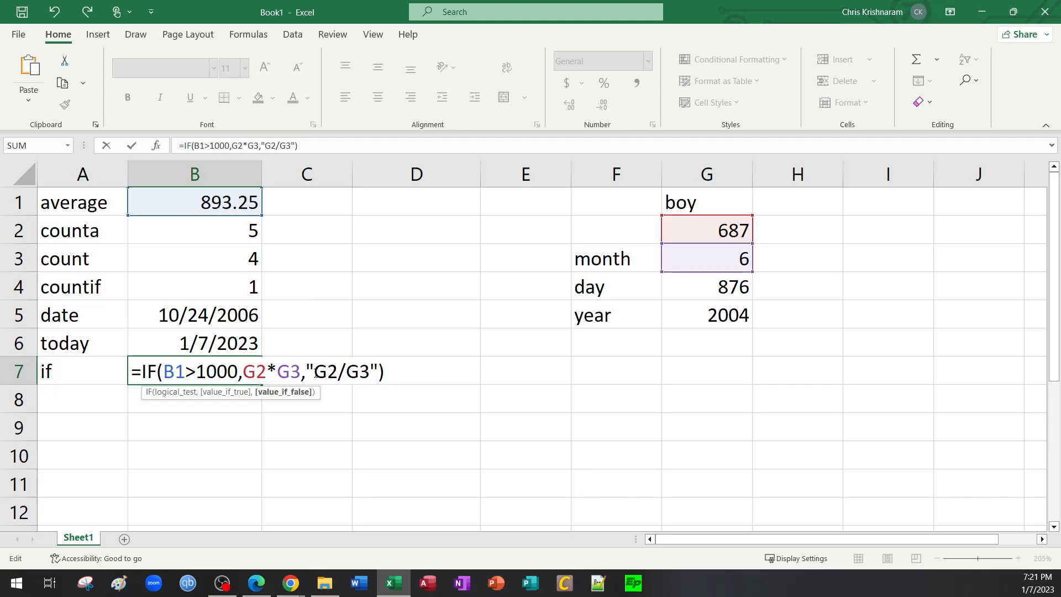
pyautogui.press('BackSpace')
pyautogui.press('Delete')
pyautogui.press('Return')
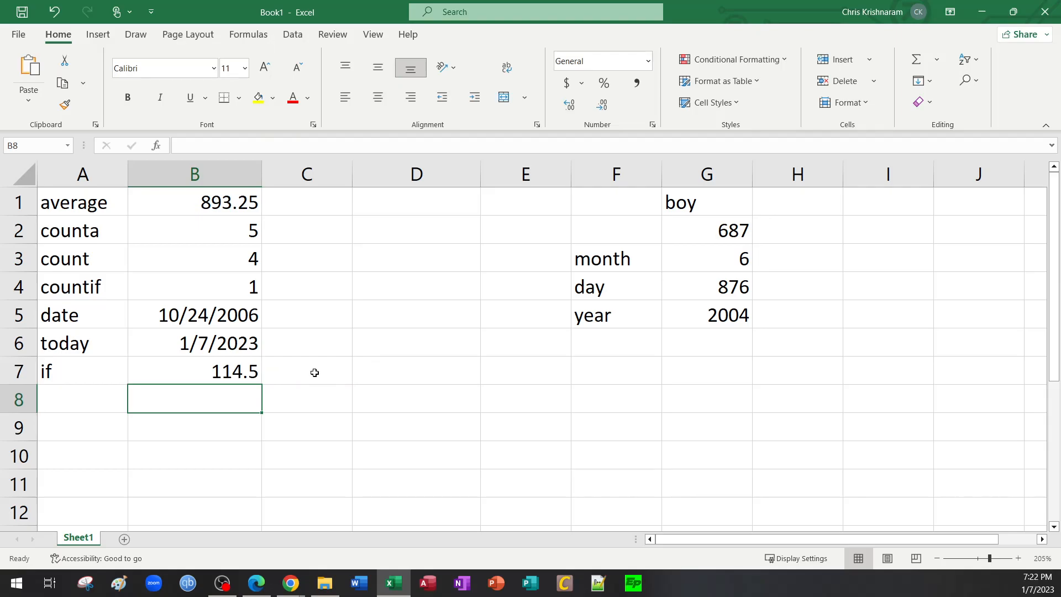
# Step: In the B7 formula, replace the value-if-false calculation G2/G3 with the start of a nested IF function
pyautogui.doubleClick(210, 371)
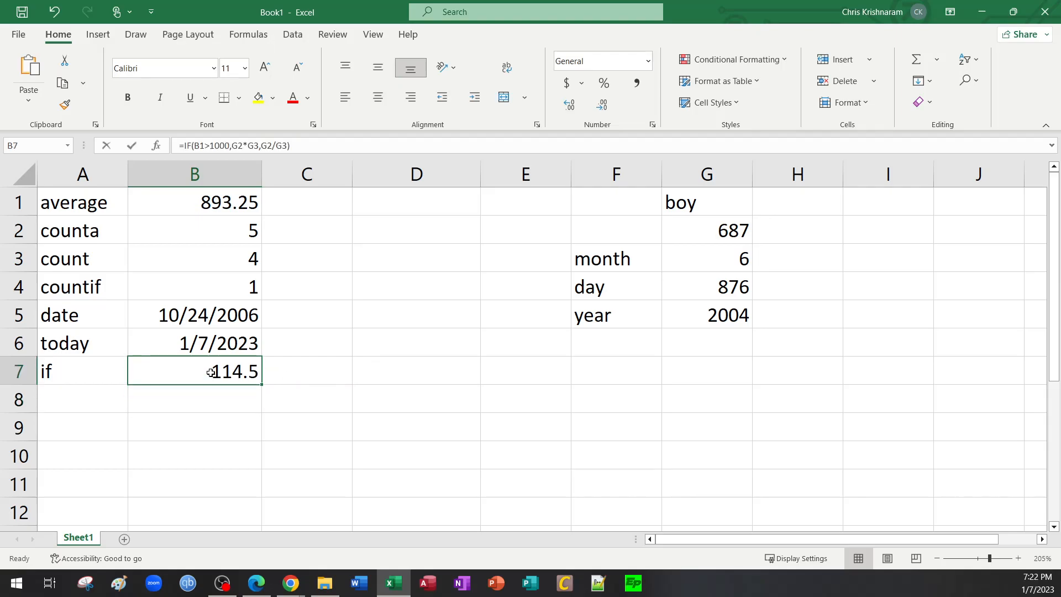
pyautogui.click(362, 374)
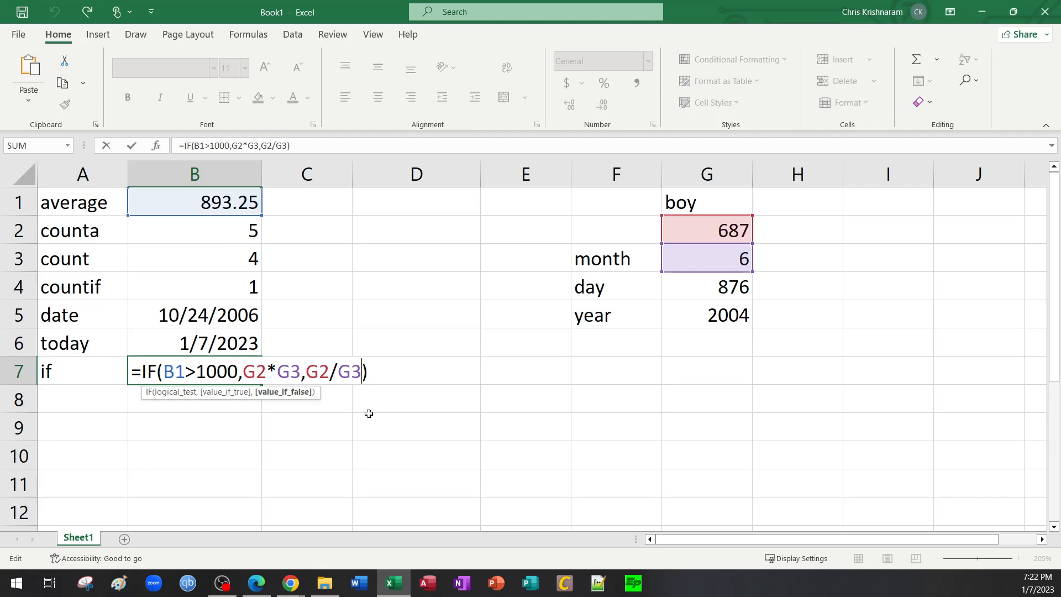
pyautogui.press('BackSpace')
pyautogui.press('BackSpace')
pyautogui.press('BackSpace')
pyautogui.press('BackSpace')
pyautogui.press('BackSpace')
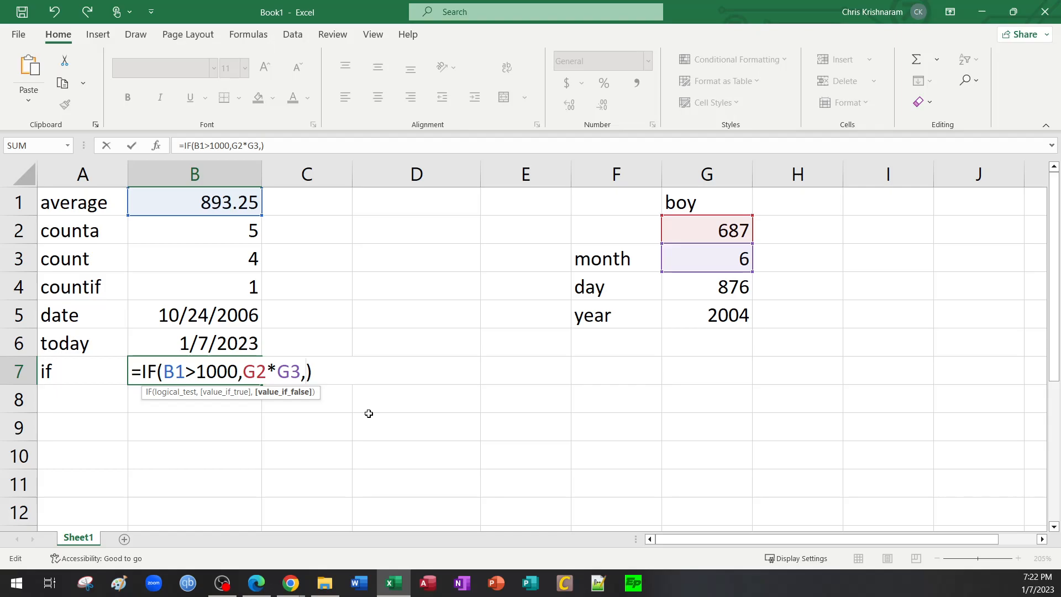
pyautogui.write('if')
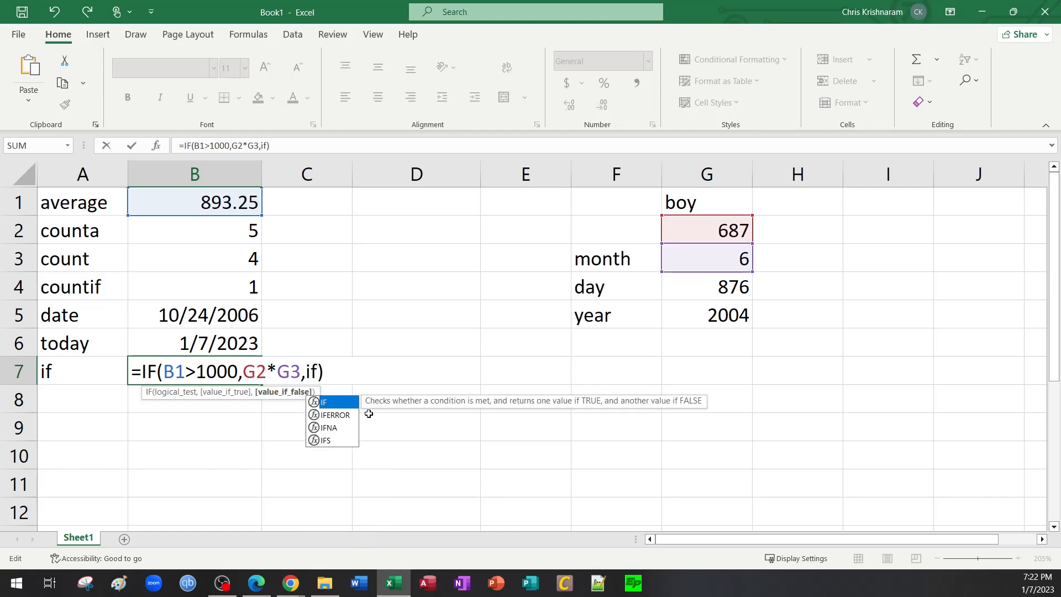
pyautogui.press('Tab')
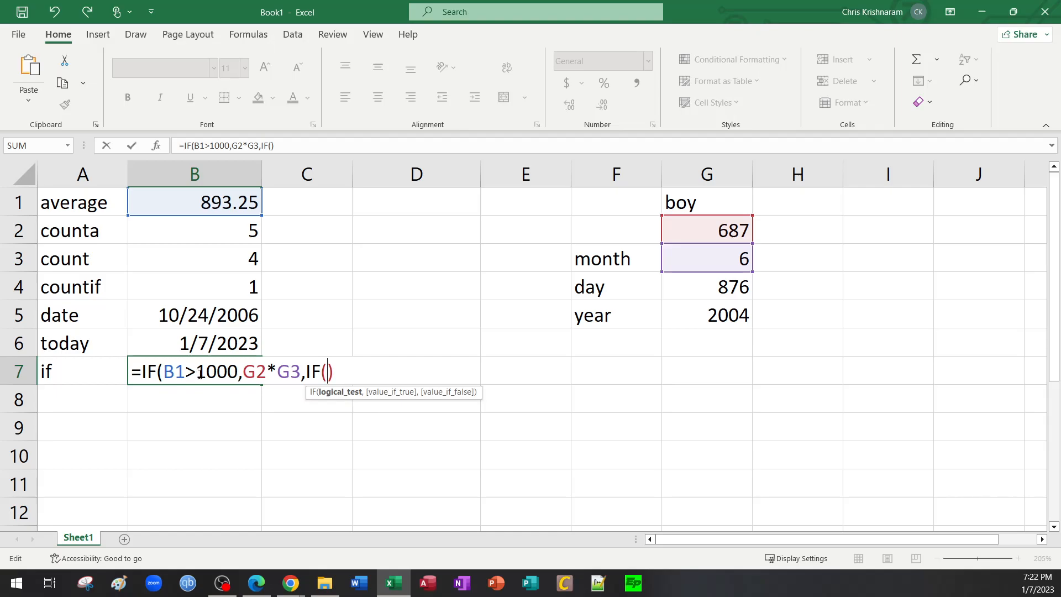
# Step: Change the outer logical test in the B7 formula to B1<1000 and select its value-if-true argument G2*G3
pyautogui.click(199, 371)
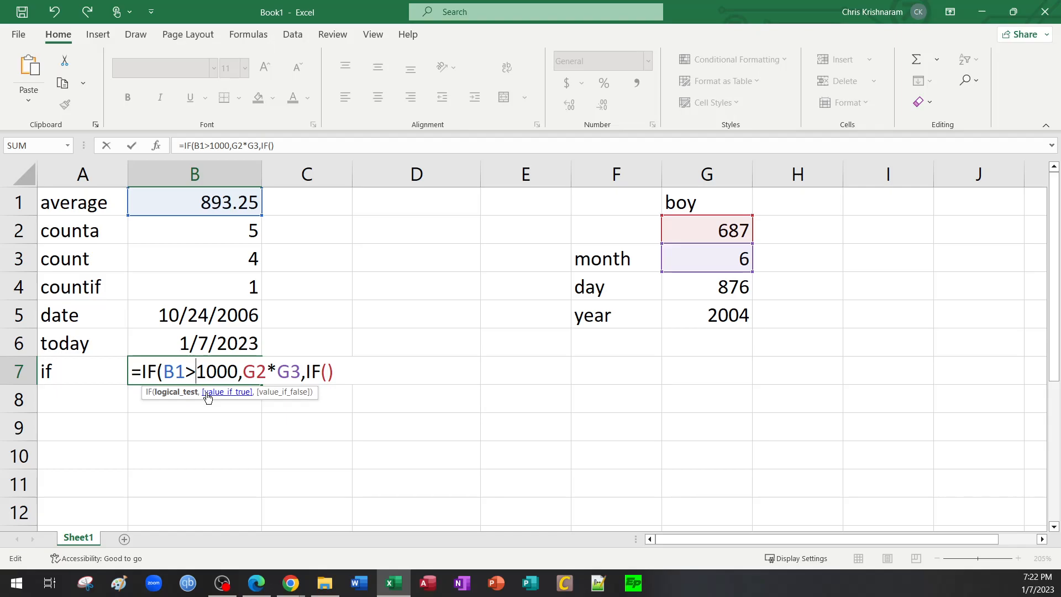
pyautogui.press('BackSpace')
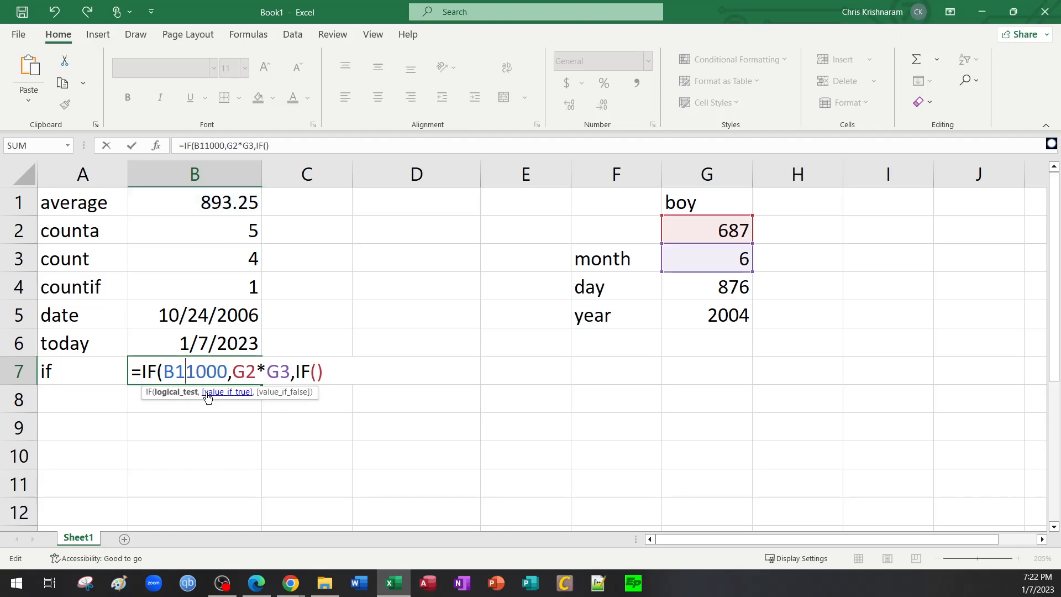
pyautogui.write('<')
pyautogui.press('Right')
pyautogui.press('Right')
pyautogui.press('Right')
pyautogui.press('Right')
pyautogui.press('Right')
pyautogui.press('Right')
pyautogui.press('Right')
pyautogui.press('Right')
pyautogui.press('Right')
pyautogui.press('Right')
pyautogui.press('Right')
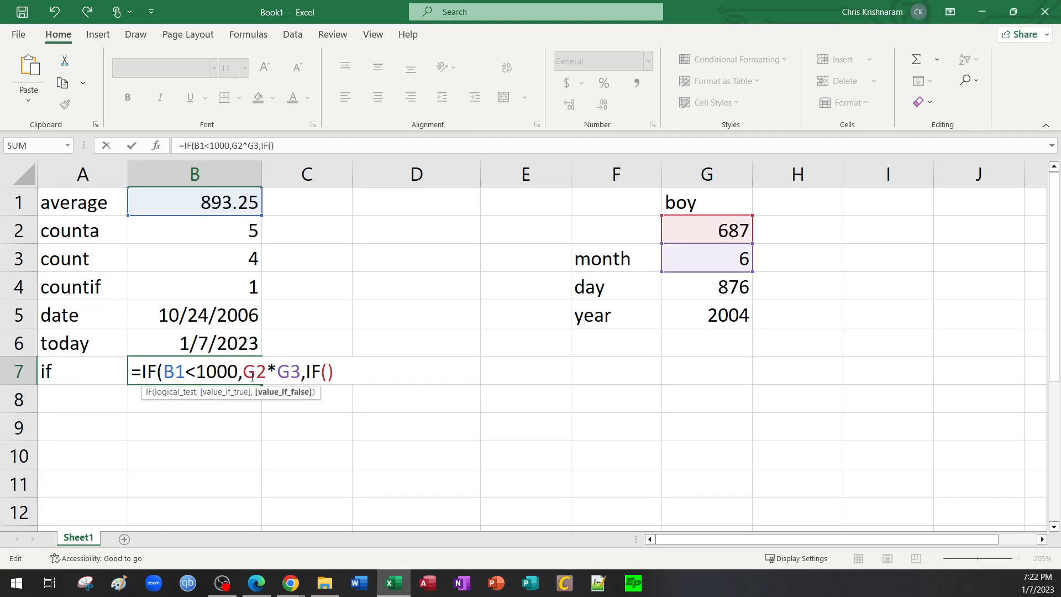
pyautogui.moveTo(244, 372); pyautogui.dragTo(300, 376)
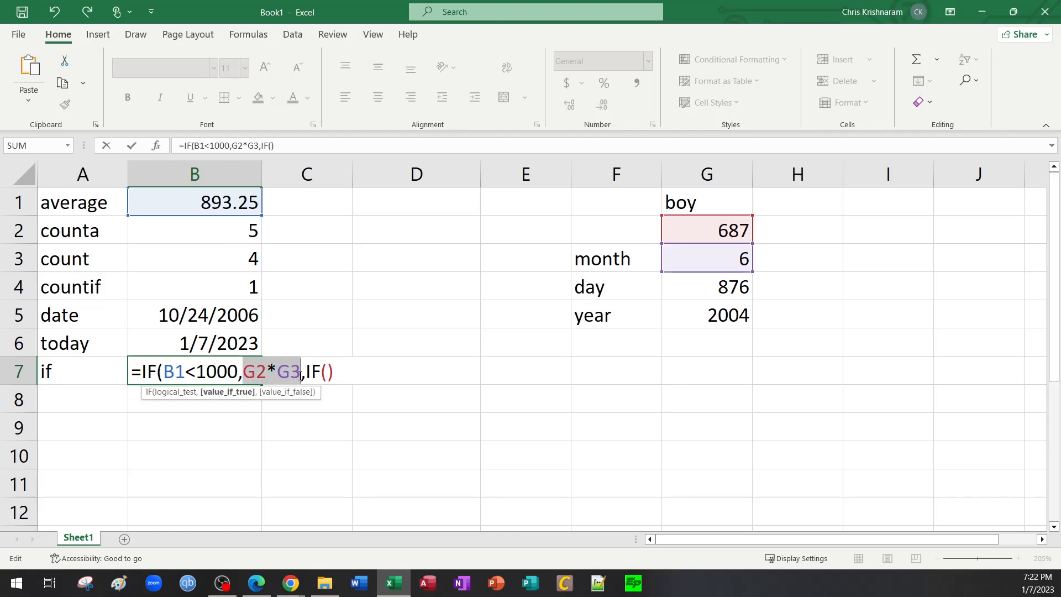
# Step: Replace the outer value-if-true argument in the B7 formula with the text "less than 1000" and move into the nested IF's parentheses
pyautogui.write('"less than 1000"')
pyautogui.press('Right')
pyautogui.press('Right')
pyautogui.press('Right')
pyautogui.press('Right')
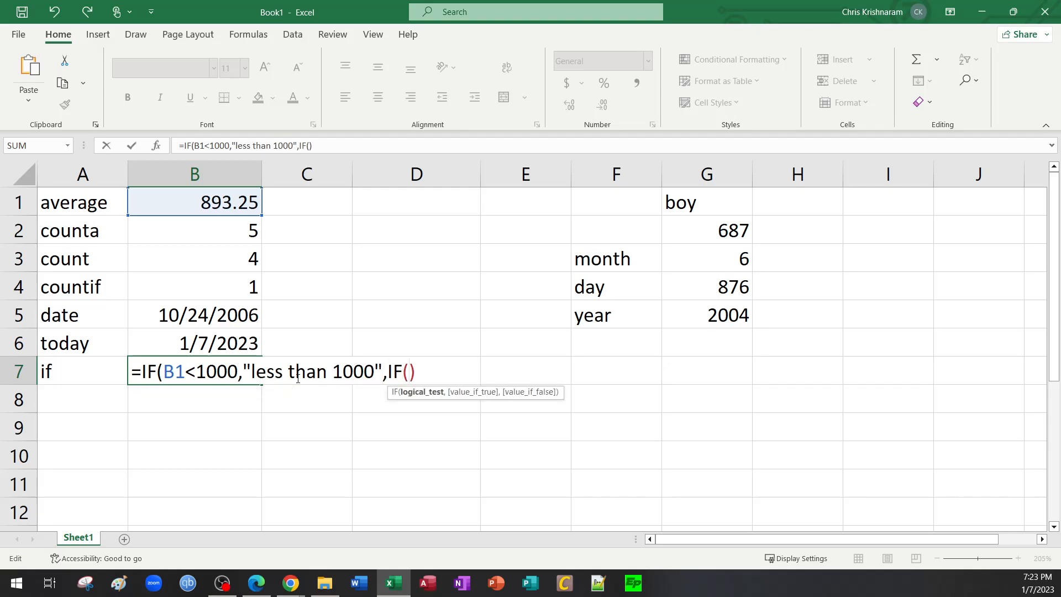
# Step: Enter B1<2000 as the nested IF's logical test in the B7 formula, followed by a comma
pyautogui.click(195, 208)
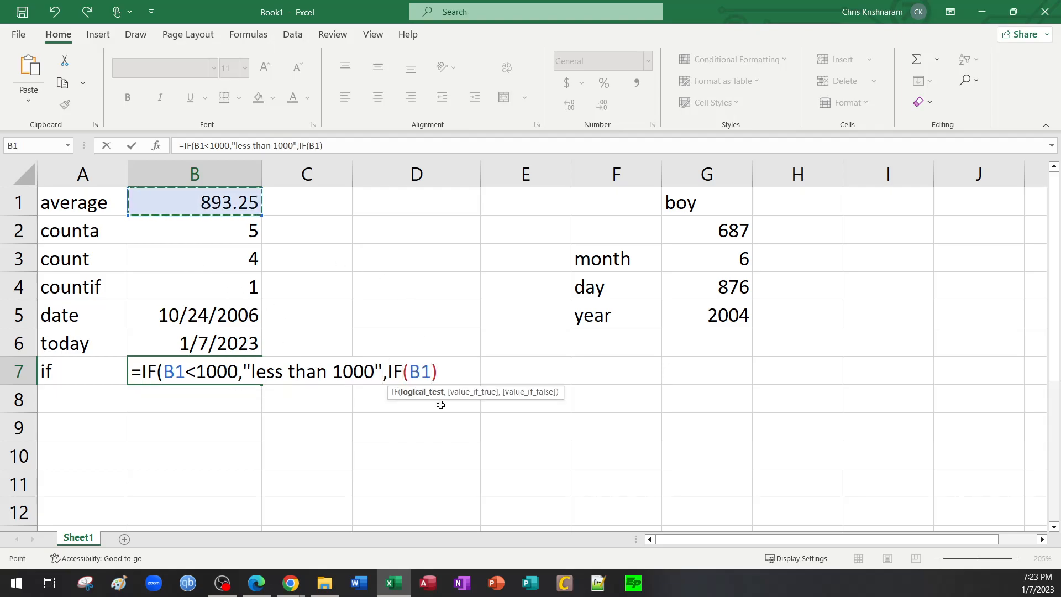
pyautogui.write('<2000')
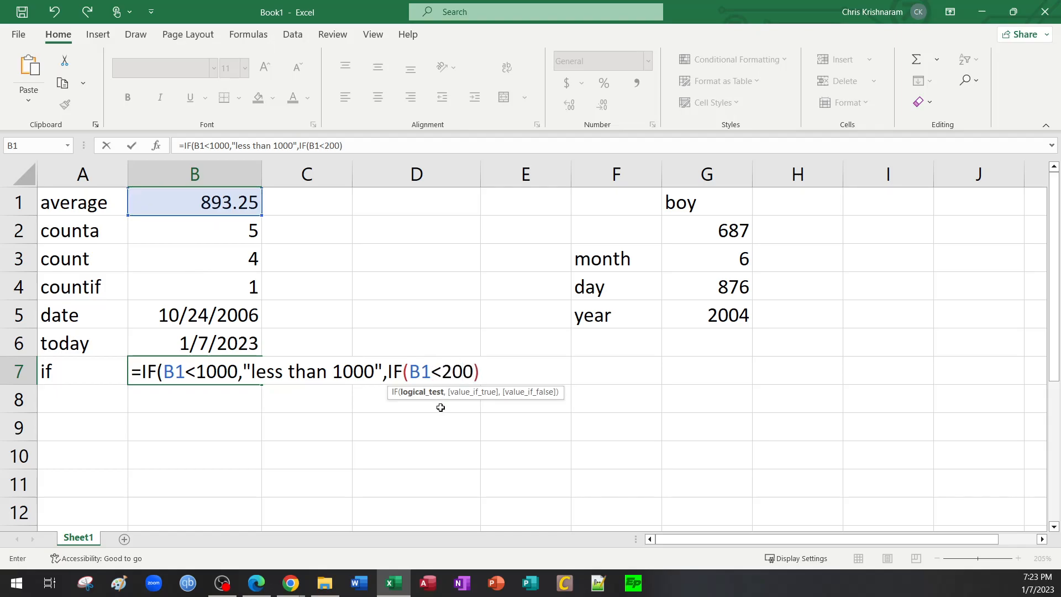
pyautogui.write(',')
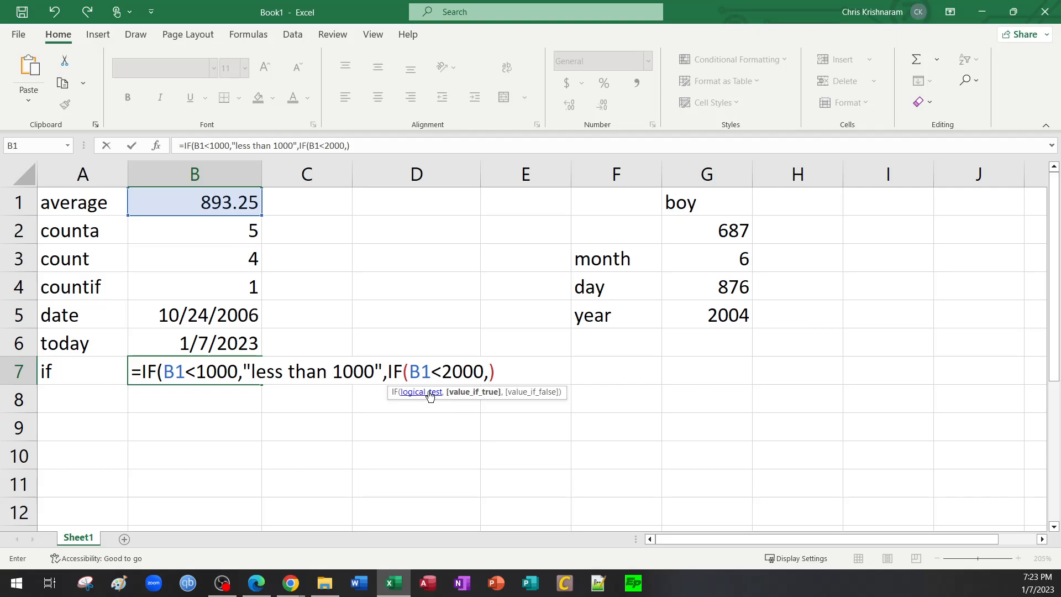
# Step: Examine the outer IF's arguments, the nested IF in the value-if-false position, and its logical test in the B7 formula
pyautogui.click(451, 370)
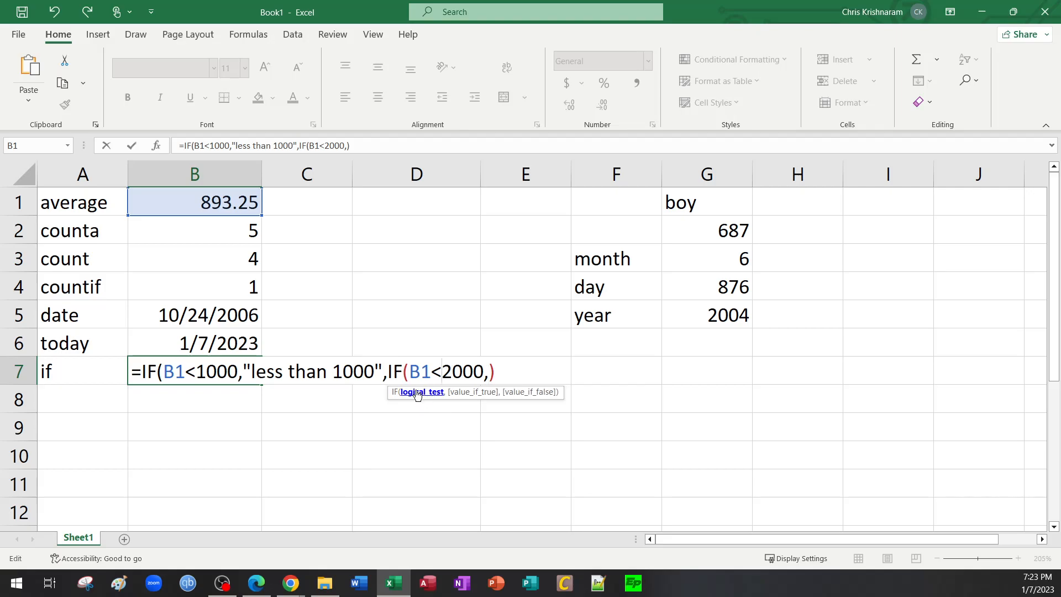
pyautogui.click(389, 375)
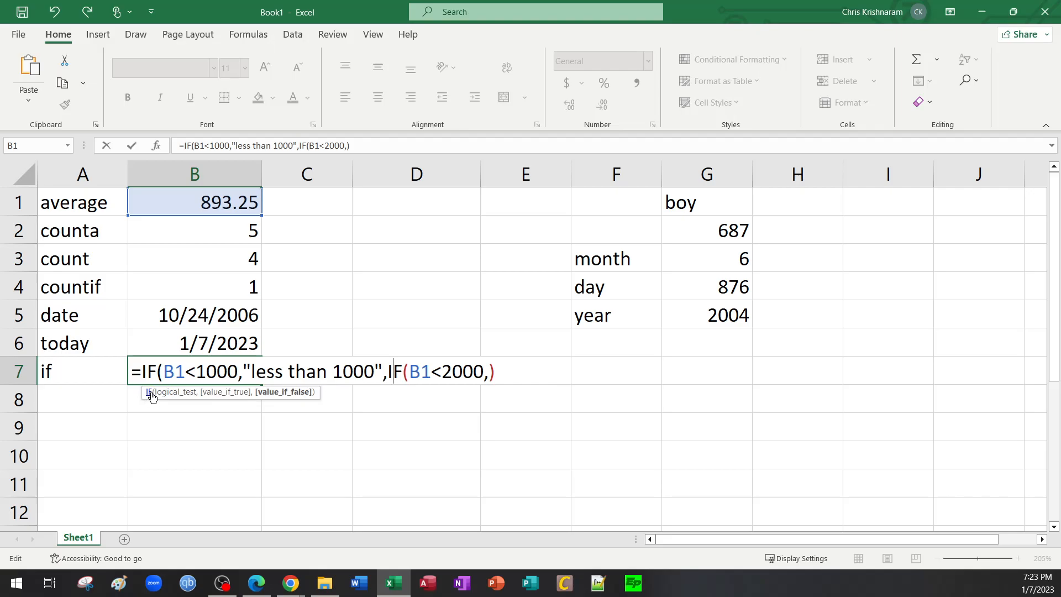
pyautogui.moveTo(131, 372); pyautogui.dragTo(398, 372)
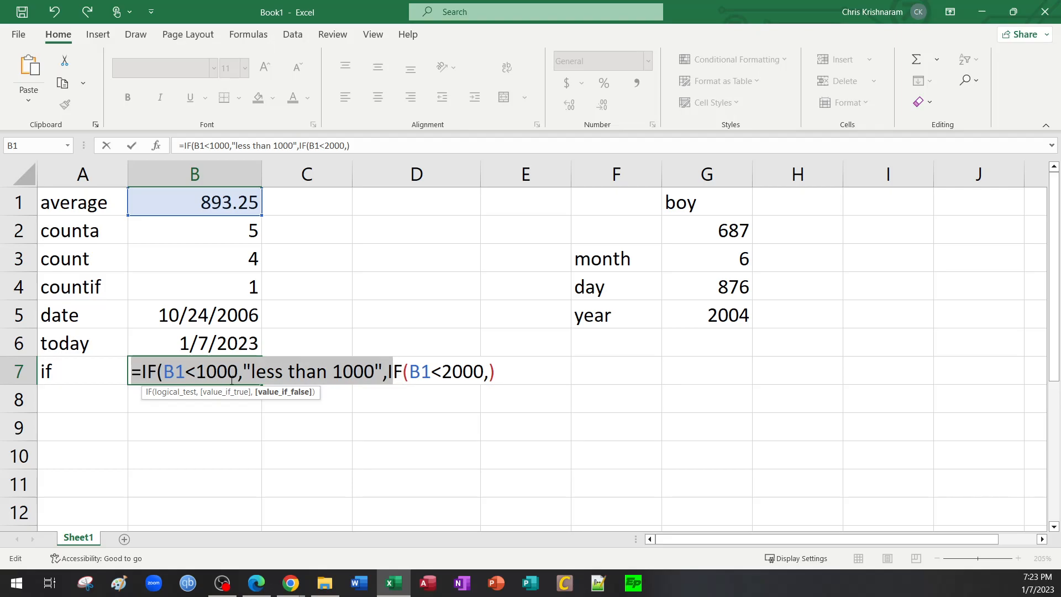
pyautogui.click(232, 380)
pyautogui.moveTo(164, 371); pyautogui.dragTo(398, 375)
pyautogui.click(392, 373)
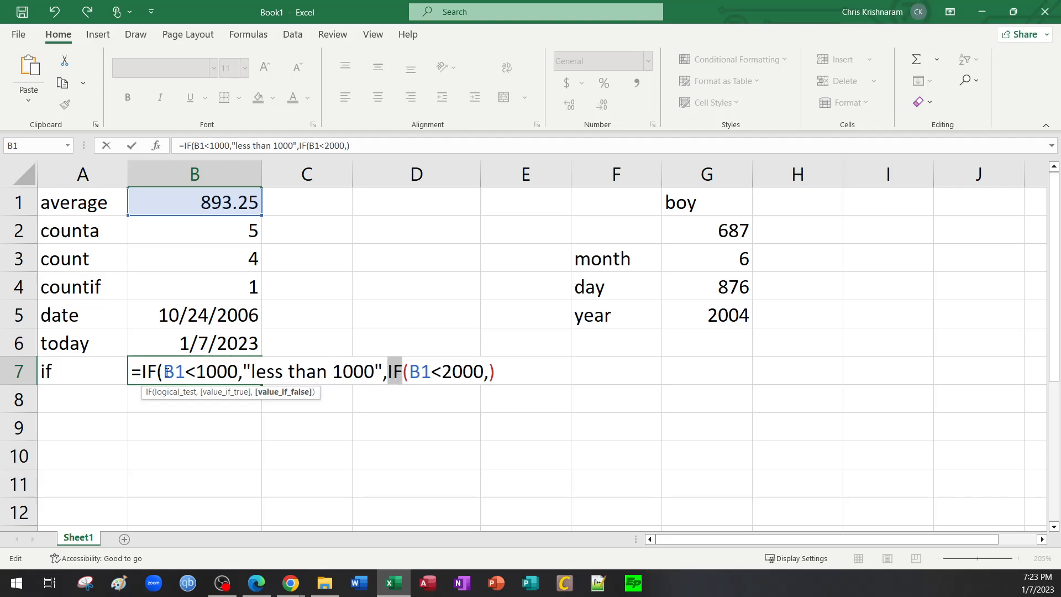
pyautogui.click(393, 370)
pyautogui.moveTo(388, 373); pyautogui.dragTo(399, 374)
pyautogui.click(389, 372)
pyautogui.click(414, 372)
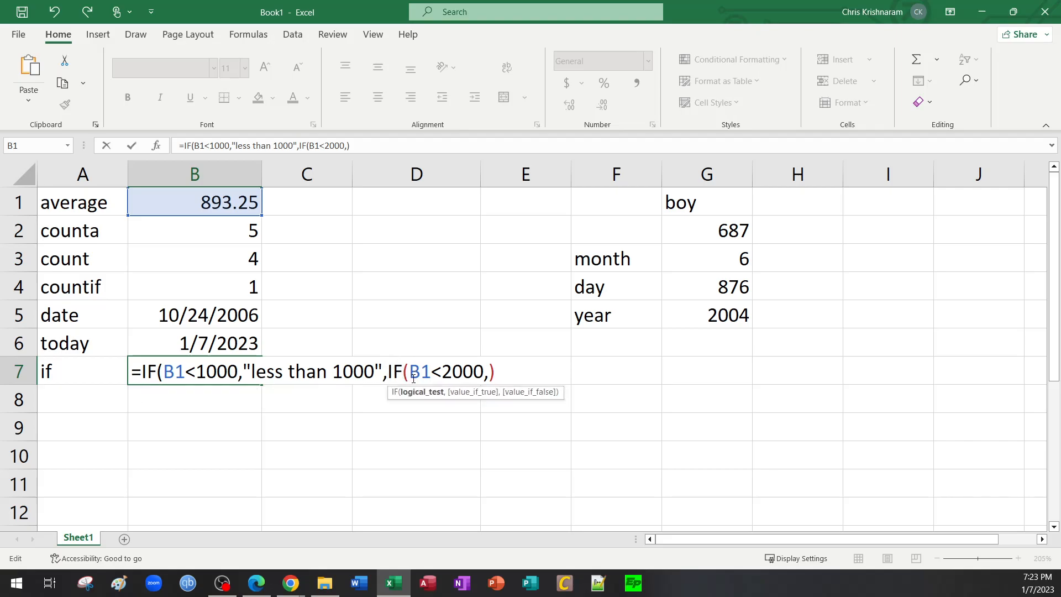
pyautogui.moveTo(415, 374); pyautogui.dragTo(485, 377)
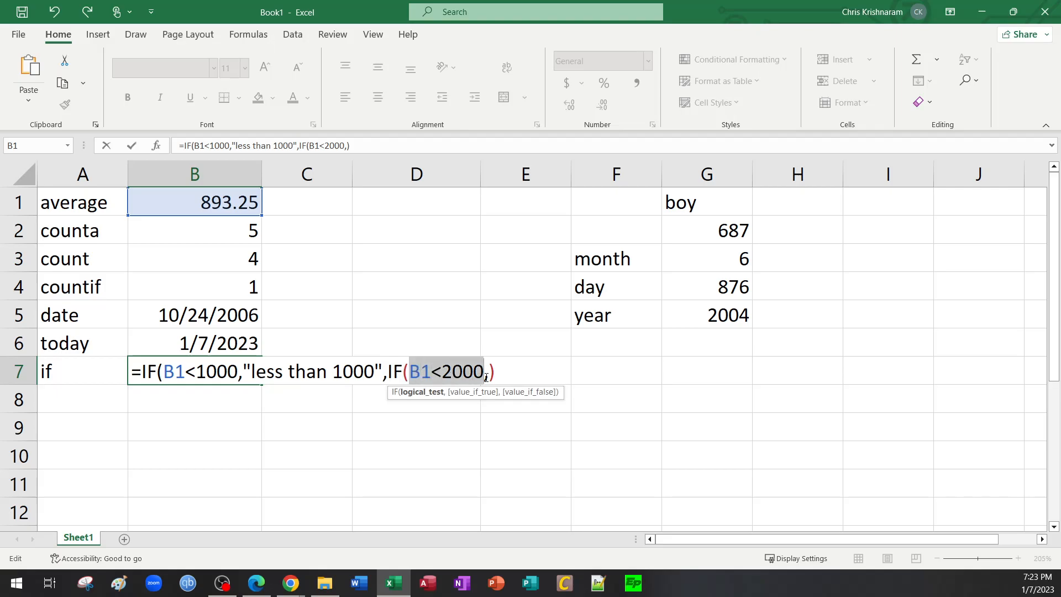
pyautogui.click(487, 376)
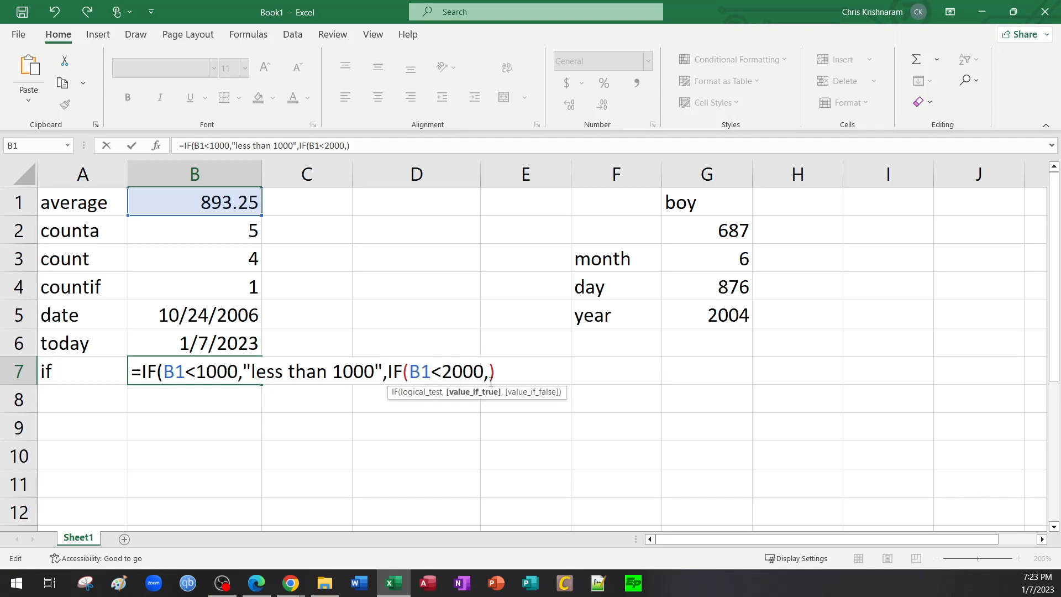
pyautogui.moveTo(410, 376); pyautogui.dragTo(484, 376)
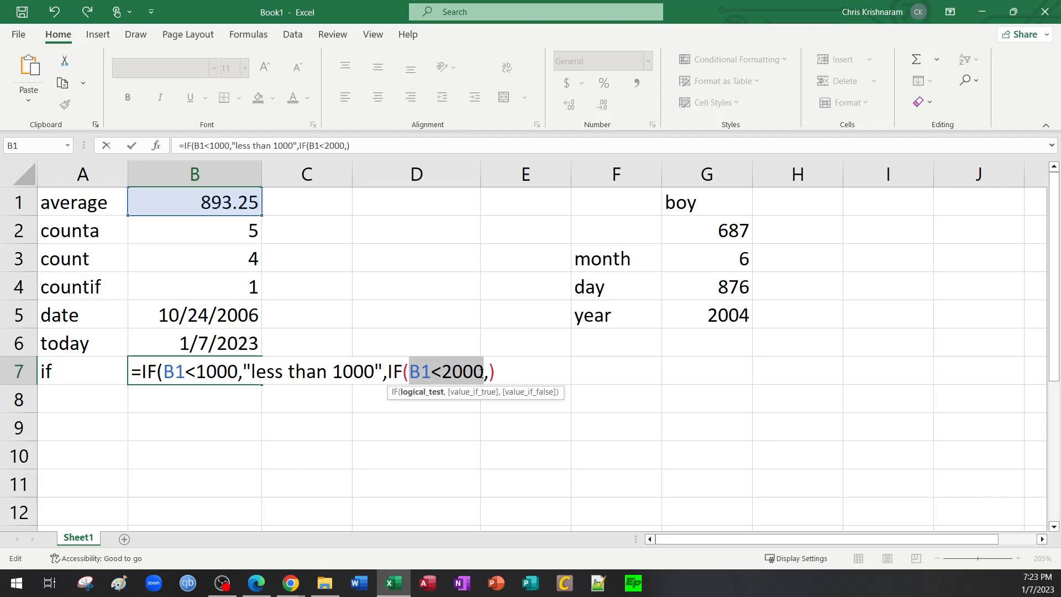
# Step: Enter the text "less than 2000" as the nested IF's value-if-true argument in B7, followed by a comma
pyautogui.click(490, 376)
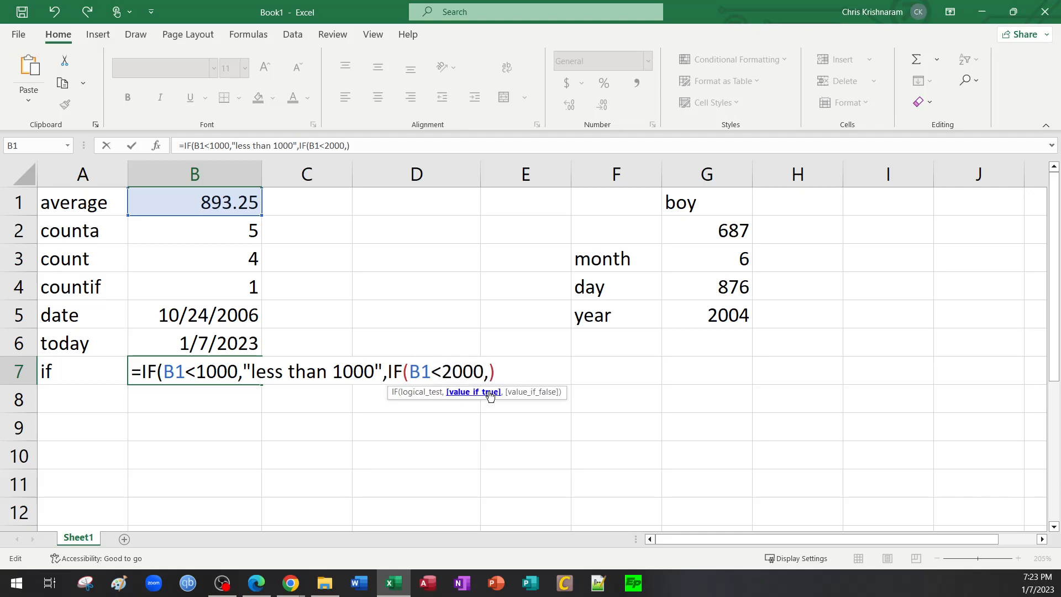
pyautogui.write('"less than ')
pyautogui.write('2000')
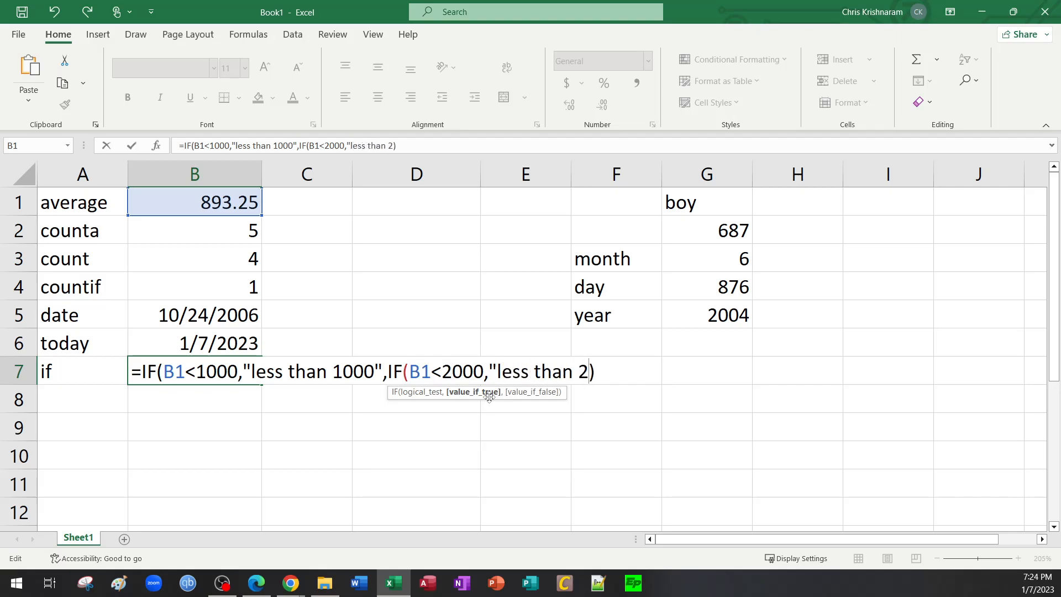
pyautogui.write('",')
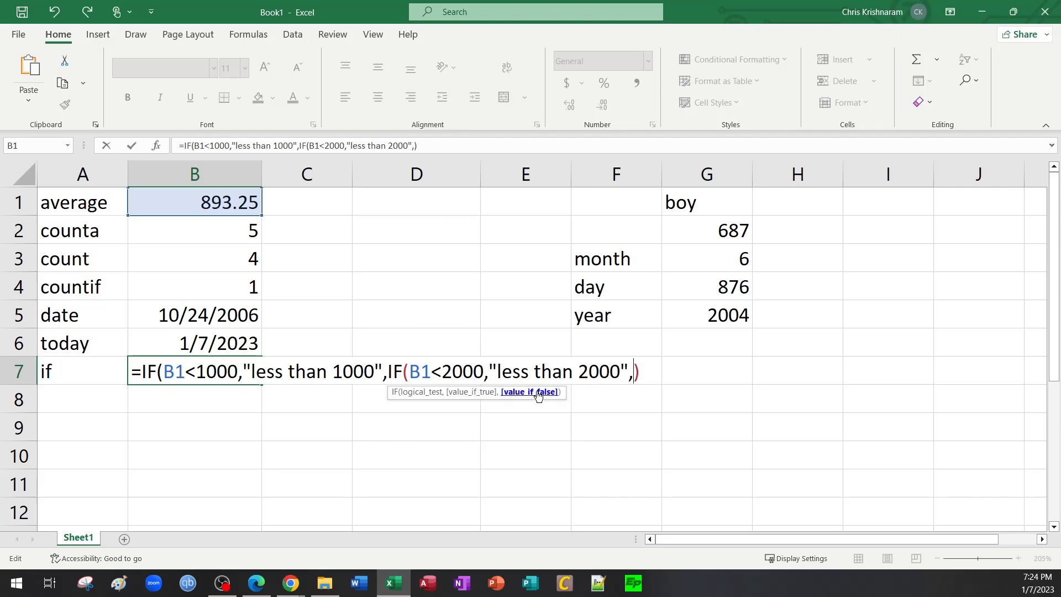
# Step: Start a third IF function with the logical test B1<3000 as the nested IF's value-if-false argument in B7
pyautogui.write('if(')
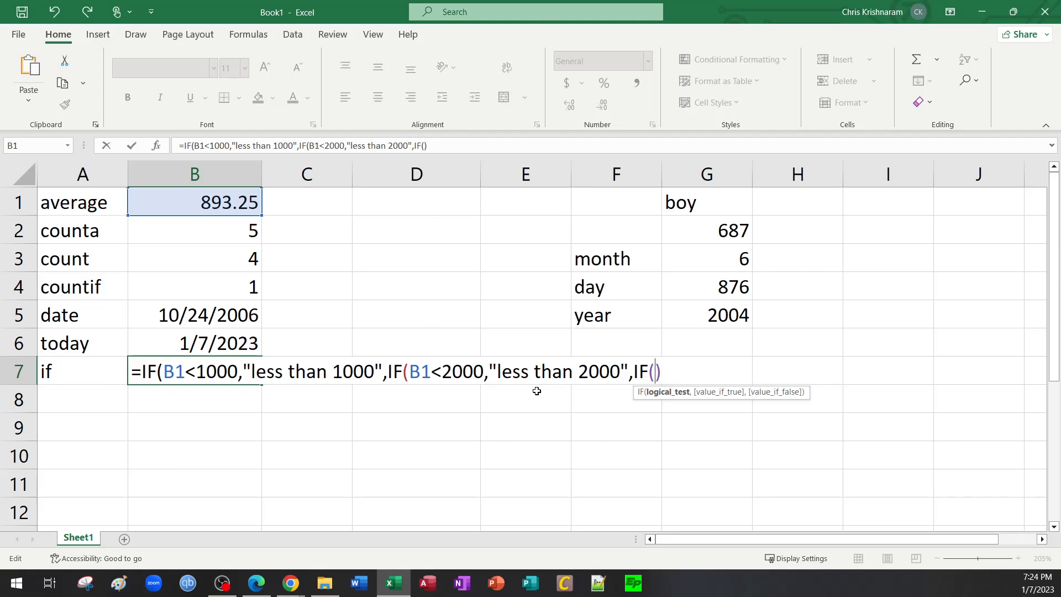
pyautogui.write('B1<')
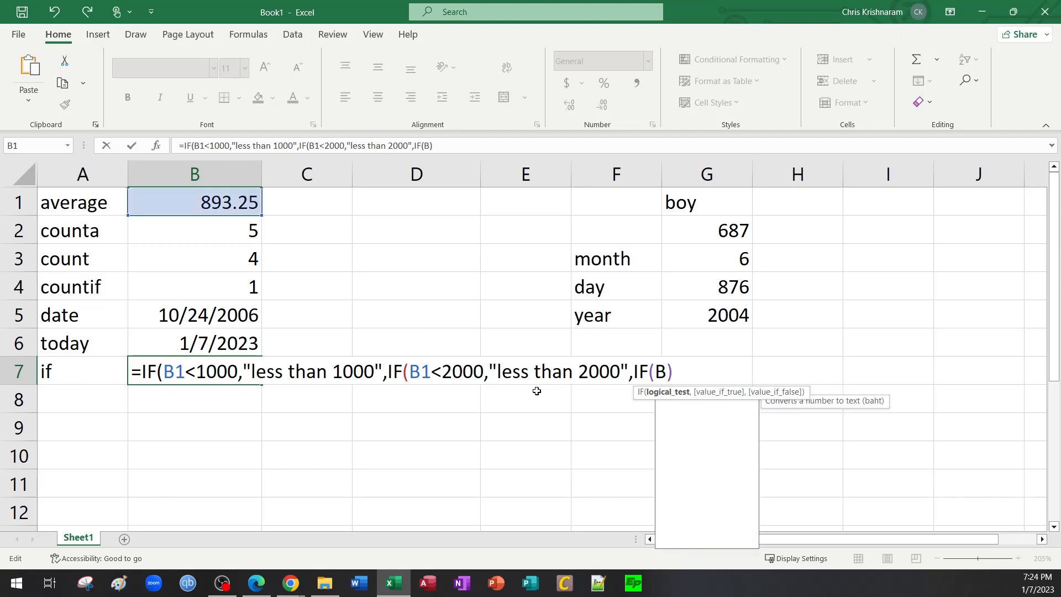
pyautogui.write('30000')
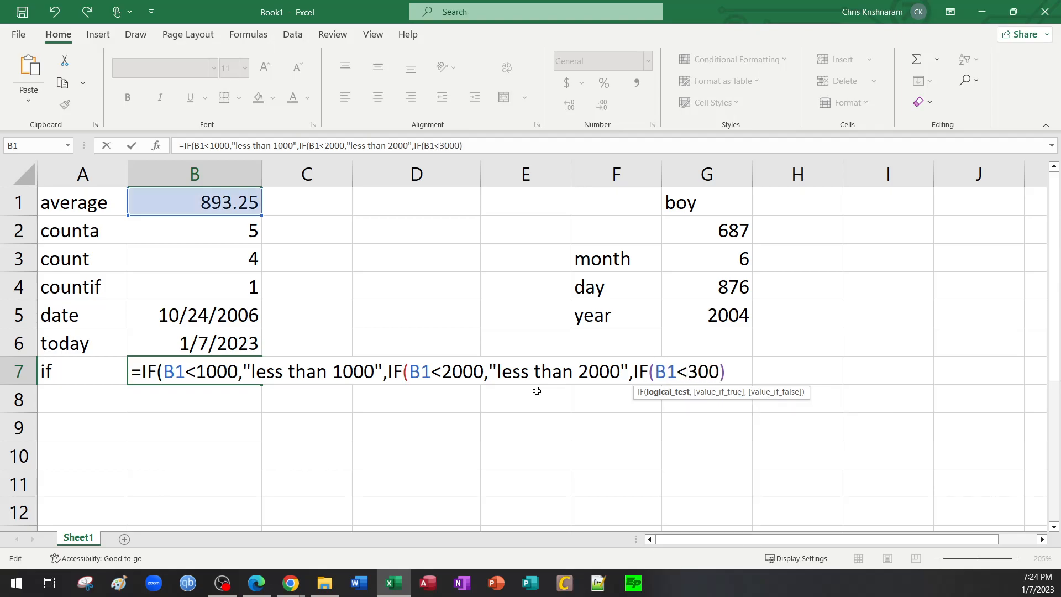
pyautogui.press('BackSpace')
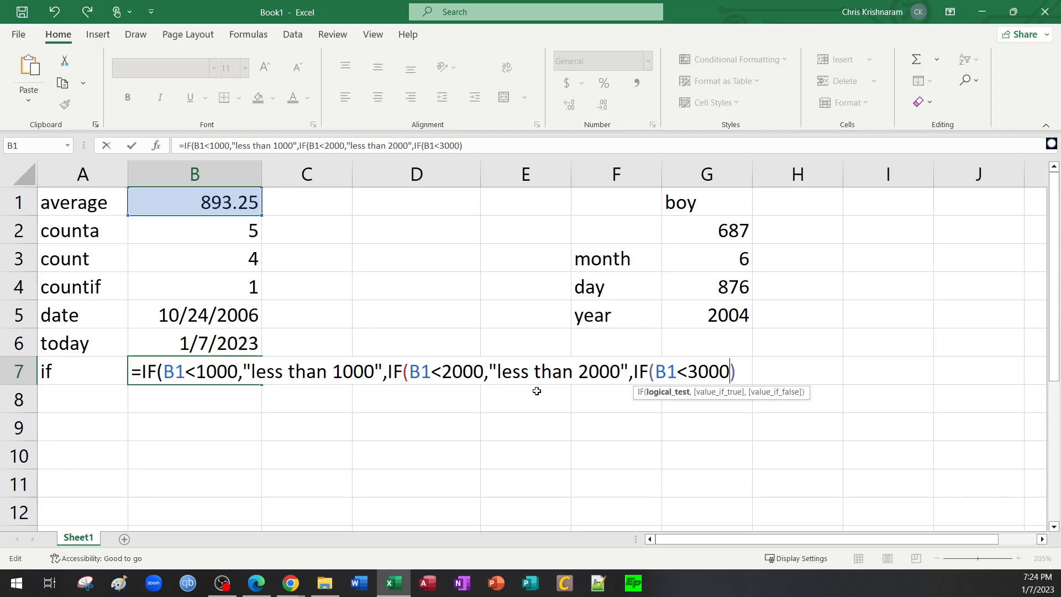
# Step: Replace the third IF function in the B7 formula with the value-if-false text "greater than 2000"
pyautogui.press('BackSpace')
pyautogui.press('BackSpace')
pyautogui.press('BackSpace')
pyautogui.press('BackSpace')
pyautogui.press('BackSpace')
pyautogui.press('BackSpace')
pyautogui.press('BackSpace')
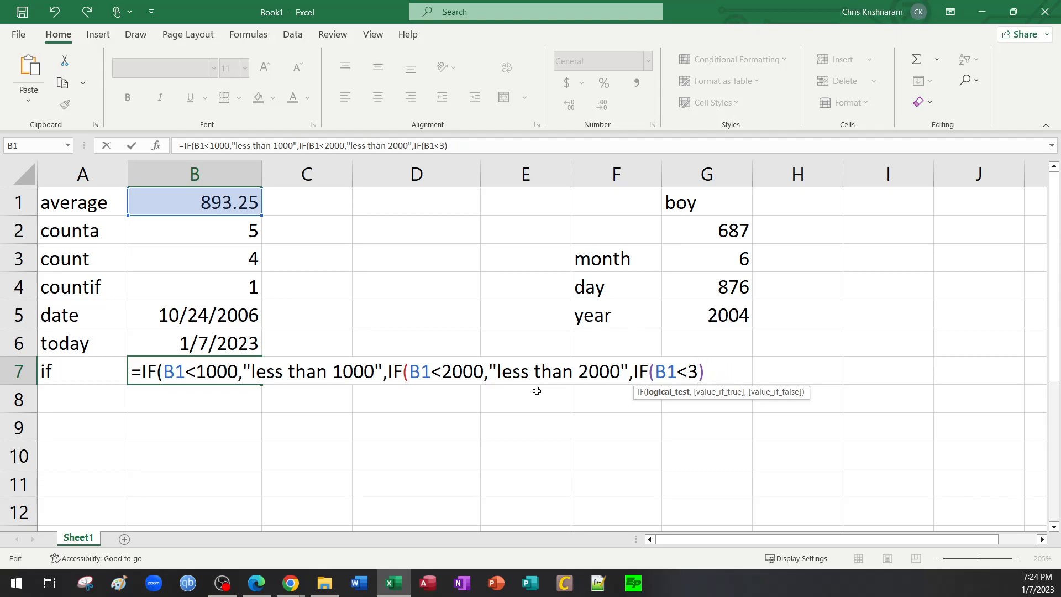
pyautogui.press('BackSpace')
pyautogui.press('BackSpace')
pyautogui.press('BackSpace')
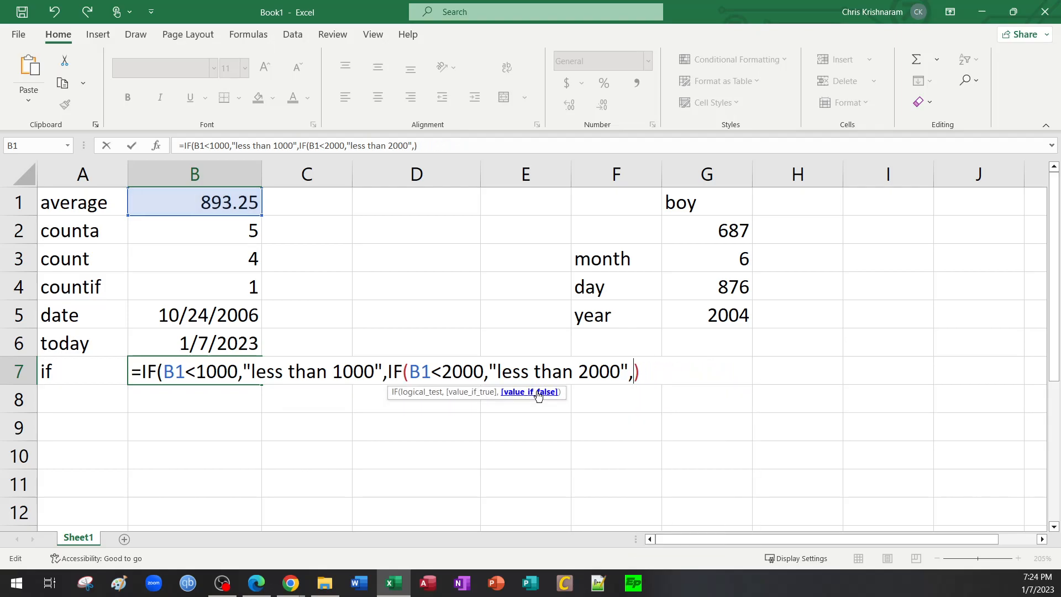
pyautogui.write('"greater than 2000"')
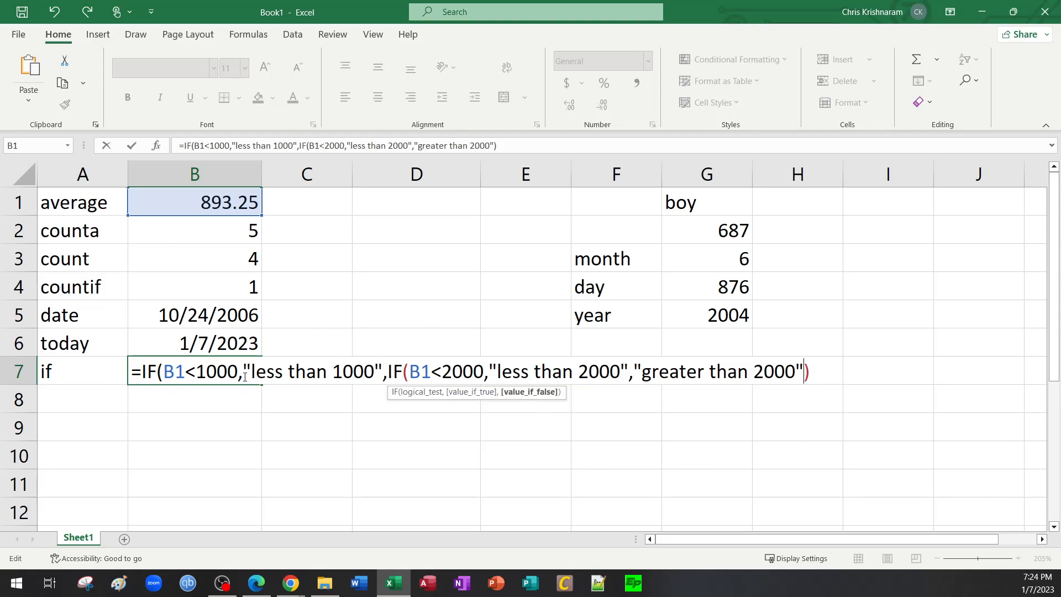
# Step: Copy the complete nested IF formula text from B7, discard the B7 edit, and paste the text into B8
pyautogui.tripleClick(244, 377)
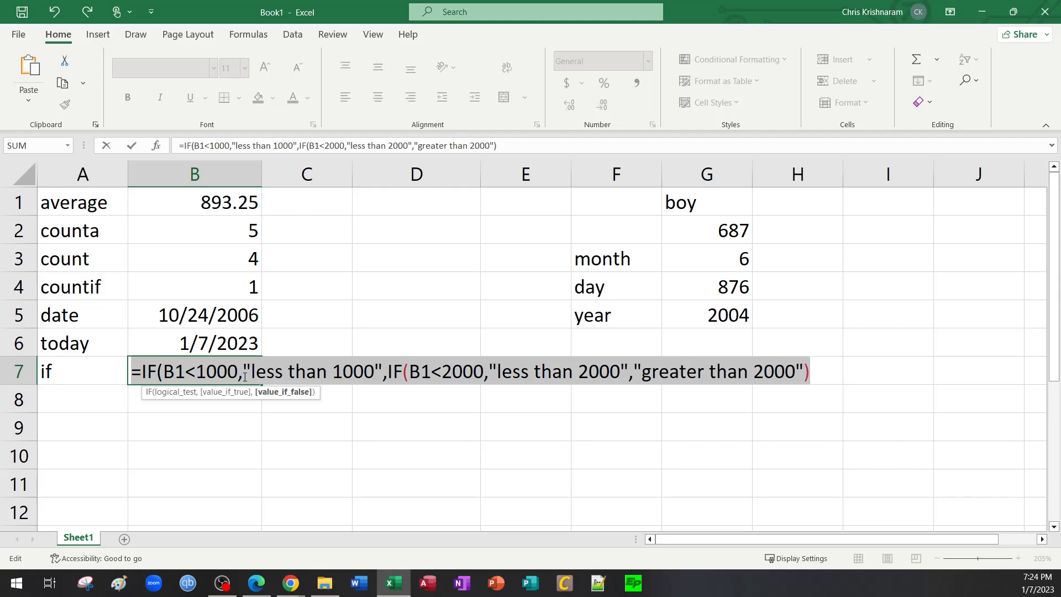
pyautogui.press('Escape')
pyautogui.click(154, 404)
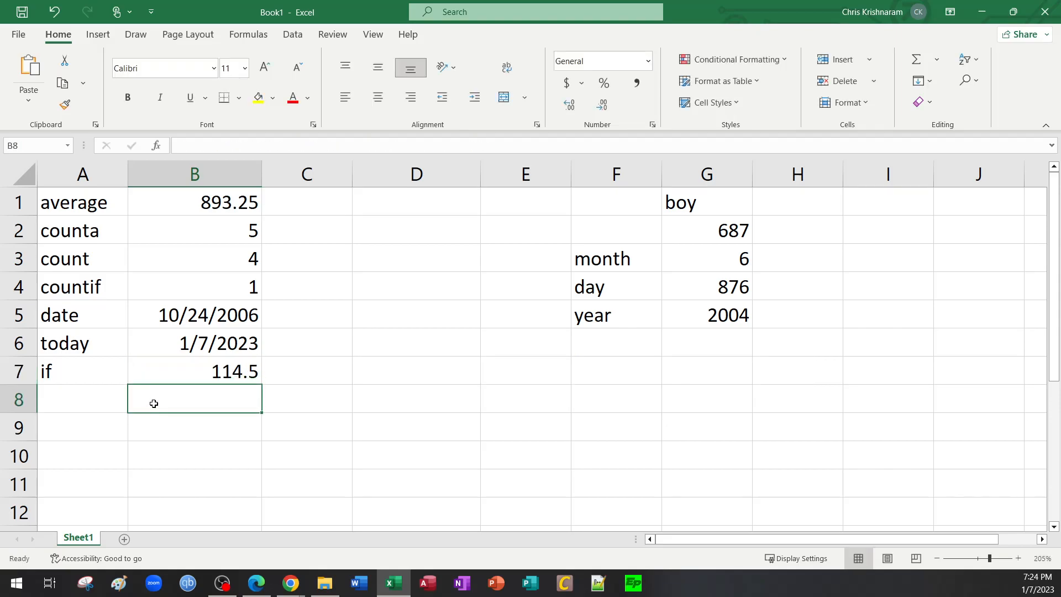
pyautogui.write('=IF(B1<1000,"less than 1000",IF(B1<2000,"less than 2000","greater than 2000")')
pyautogui.click(217, 433)
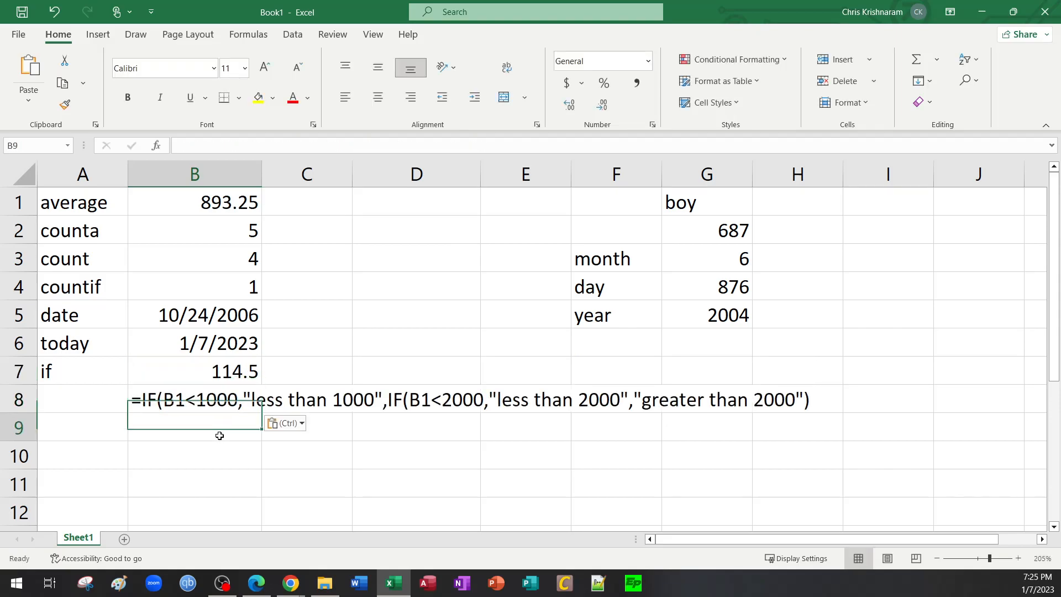
pyautogui.doubleClick(217, 378)
pyautogui.click(225, 437)
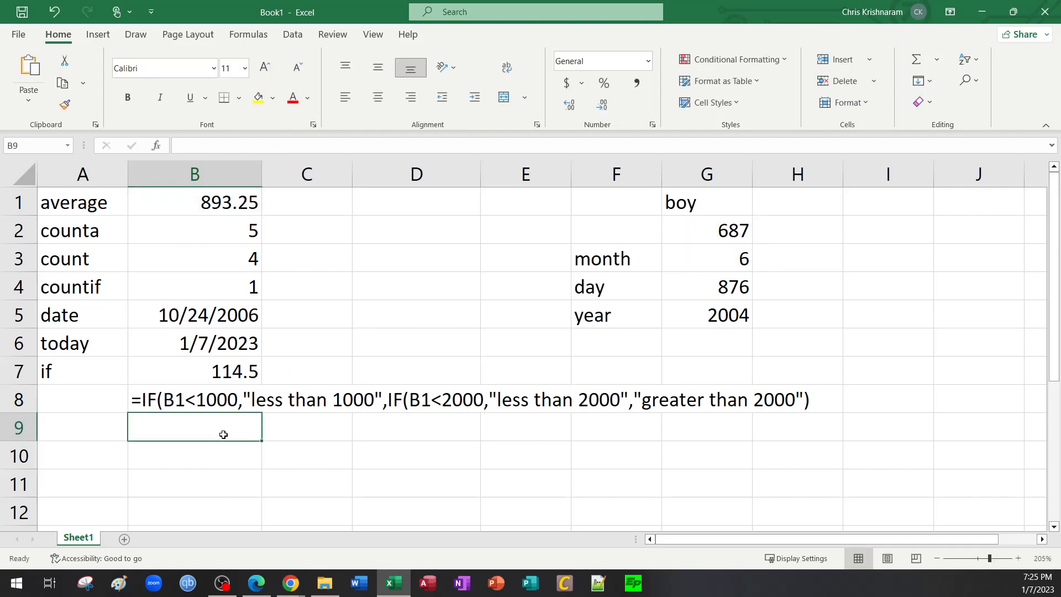
# Step: Re-enter the pasted text in B8 as a live formula, accepting the proposed correction that adds the missing closing parenthesis
pyautogui.doubleClick(206, 399)
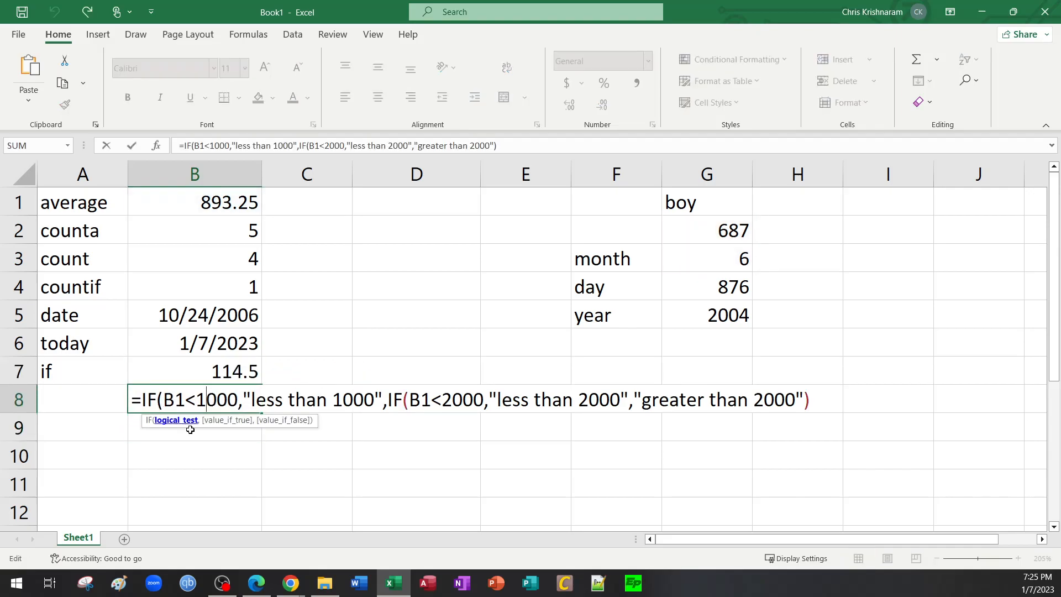
pyautogui.click(218, 436)
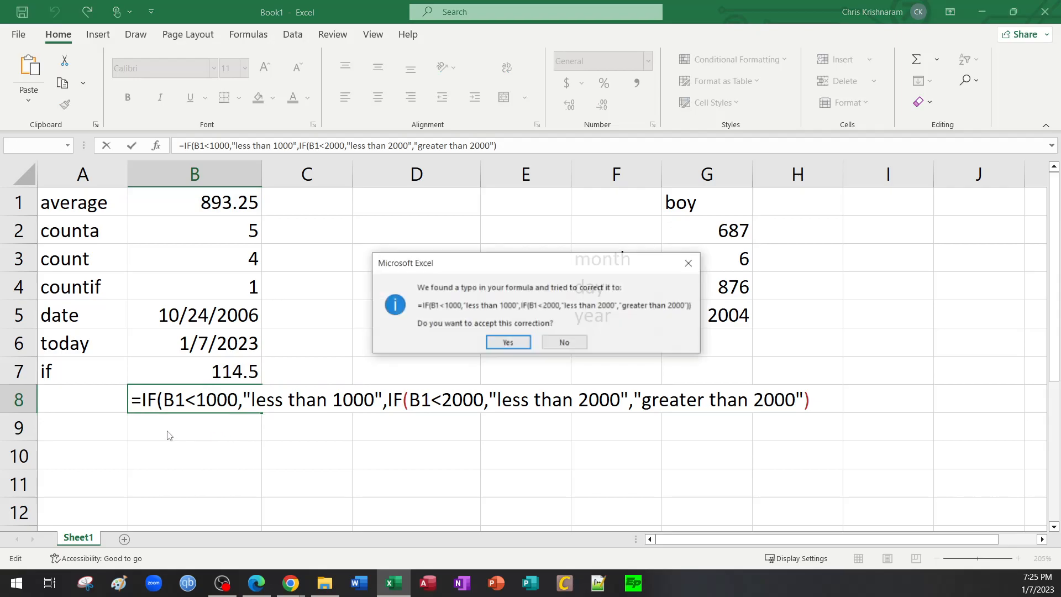
pyautogui.click(500, 342)
pyautogui.doubleClick(214, 399)
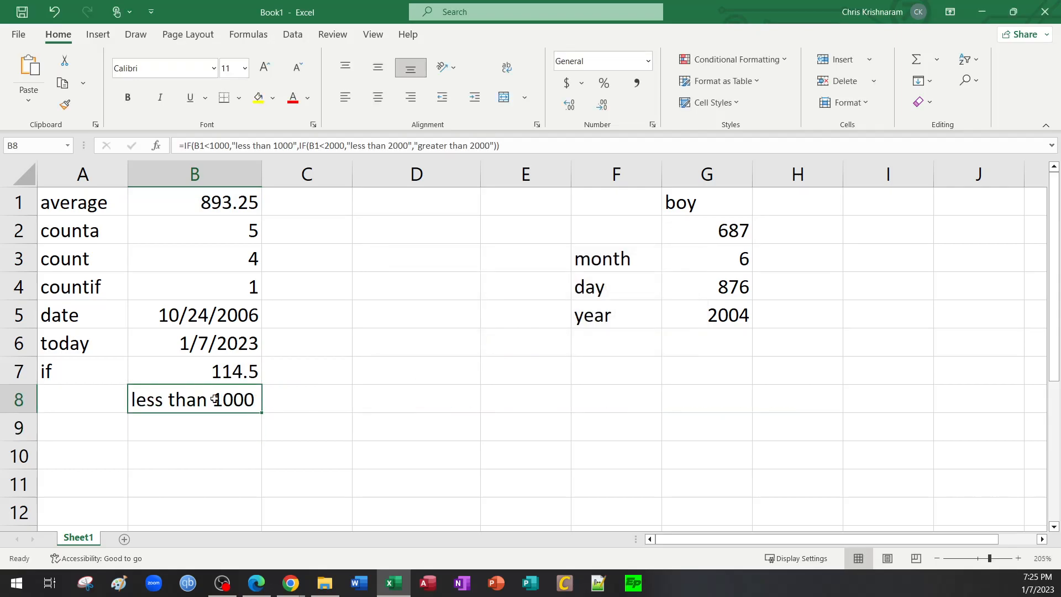
pyautogui.click(303, 456)
# Step: Label cell A8 "nested if"
pyautogui.click(92, 407)
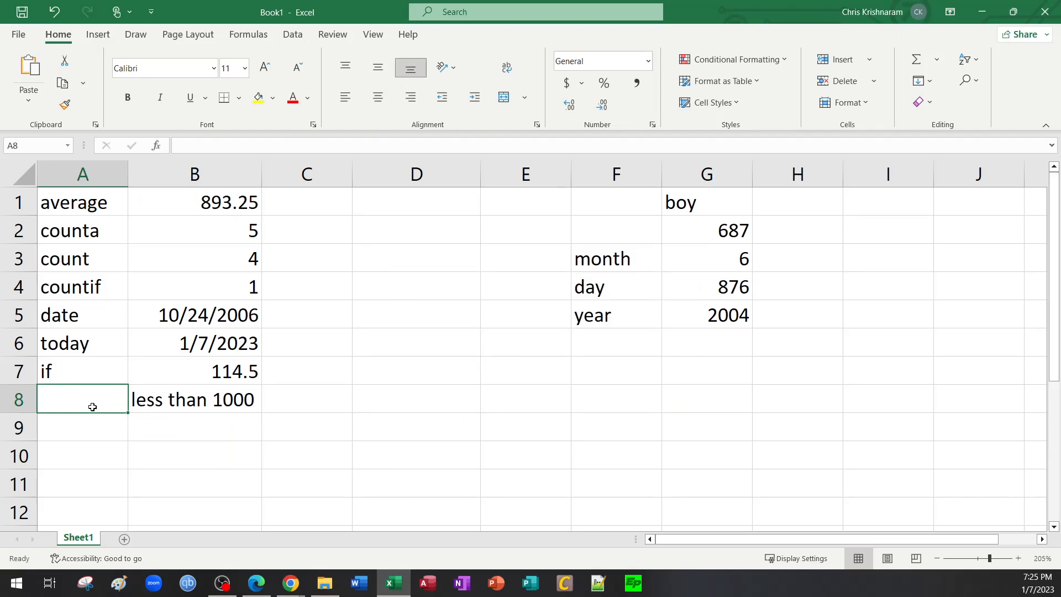
pyautogui.write('nest')
pyautogui.write('ed')
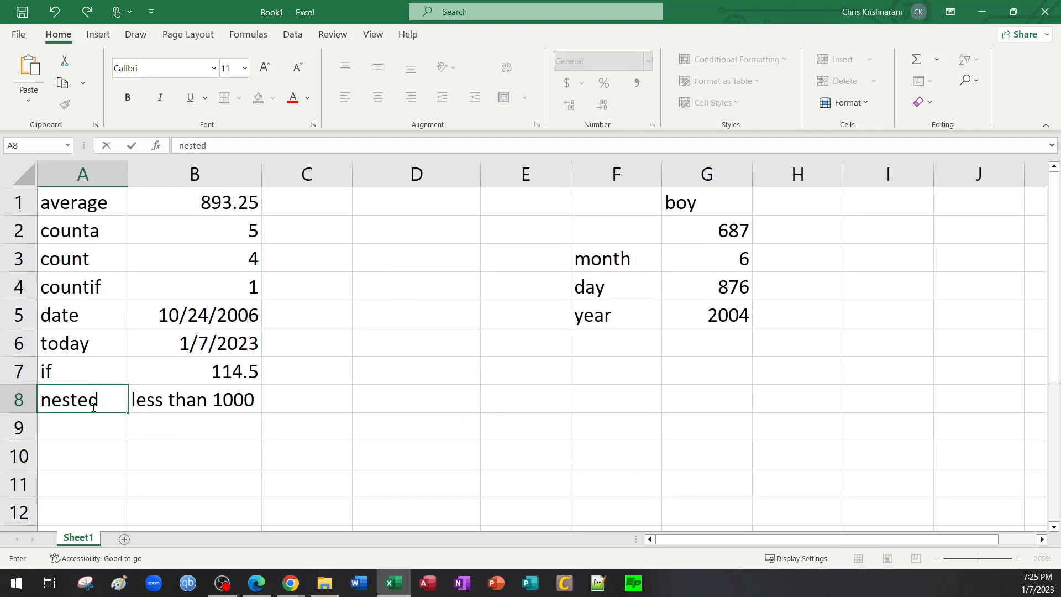
pyautogui.write(' I')
pyautogui.press('BackSpace')
pyautogui.write('if')
pyautogui.press('Return')
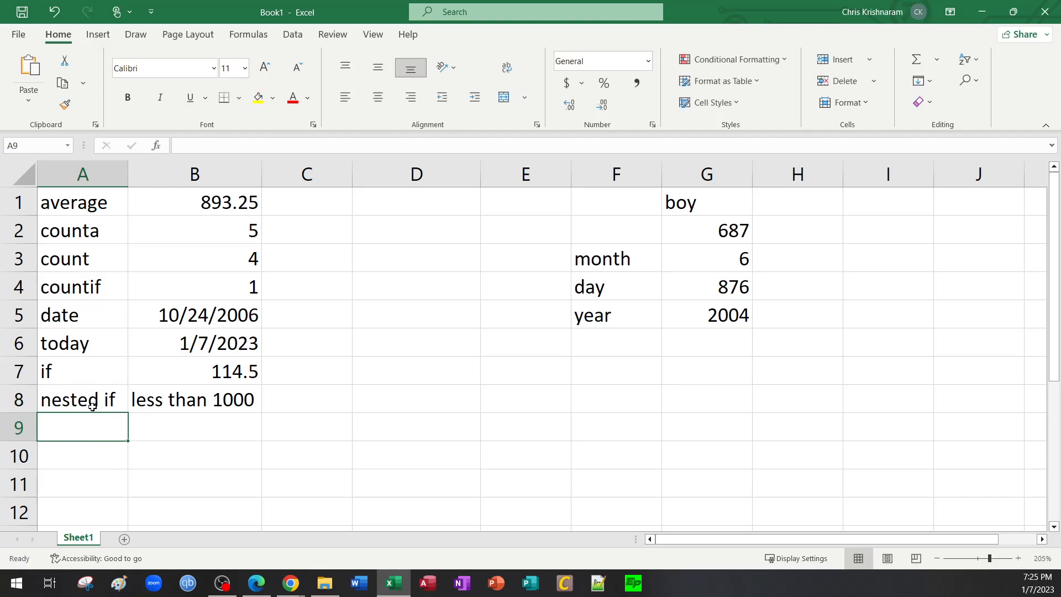
# Step: Open the nested IF formula in B8 to review it, and cancel the edit
pyautogui.click(200, 399)
pyautogui.doubleClick(200, 399)
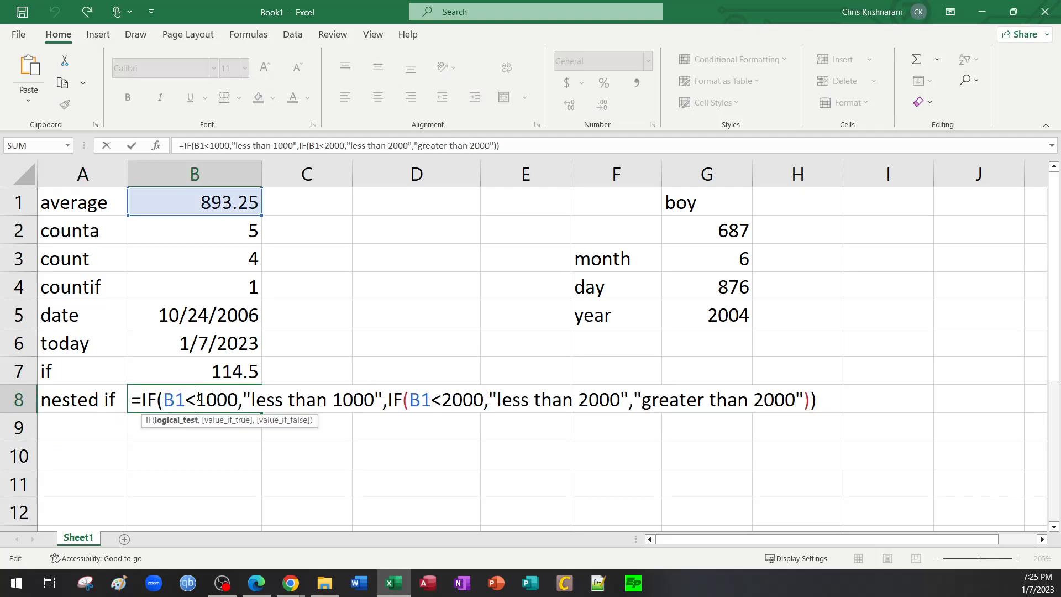
pyautogui.click(405, 275)
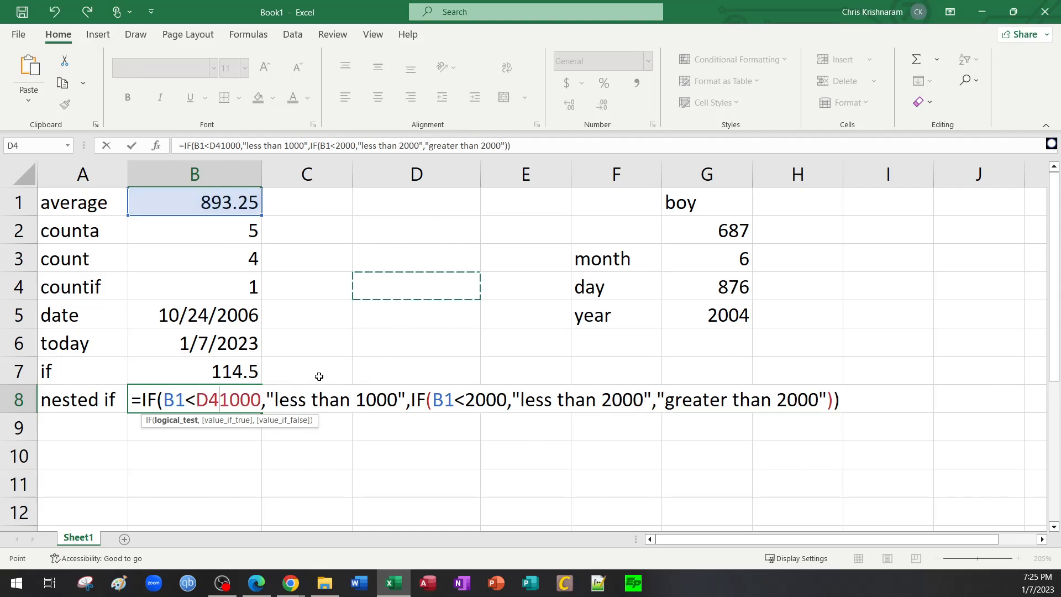
pyautogui.press('Escape')
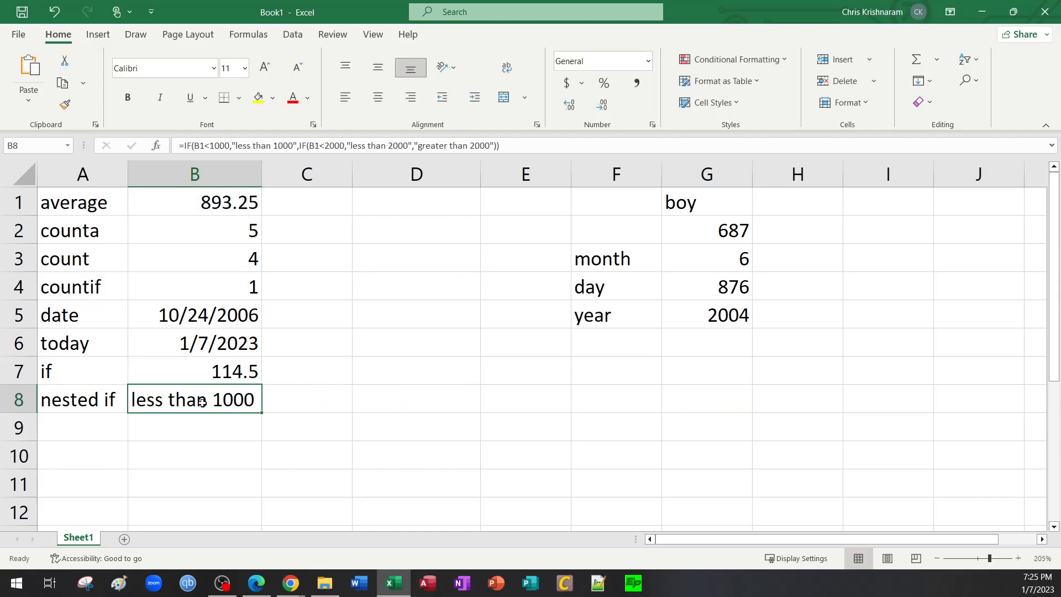
# Step: Fill the average result cell B1 with yellow
pyautogui.click(219, 203)
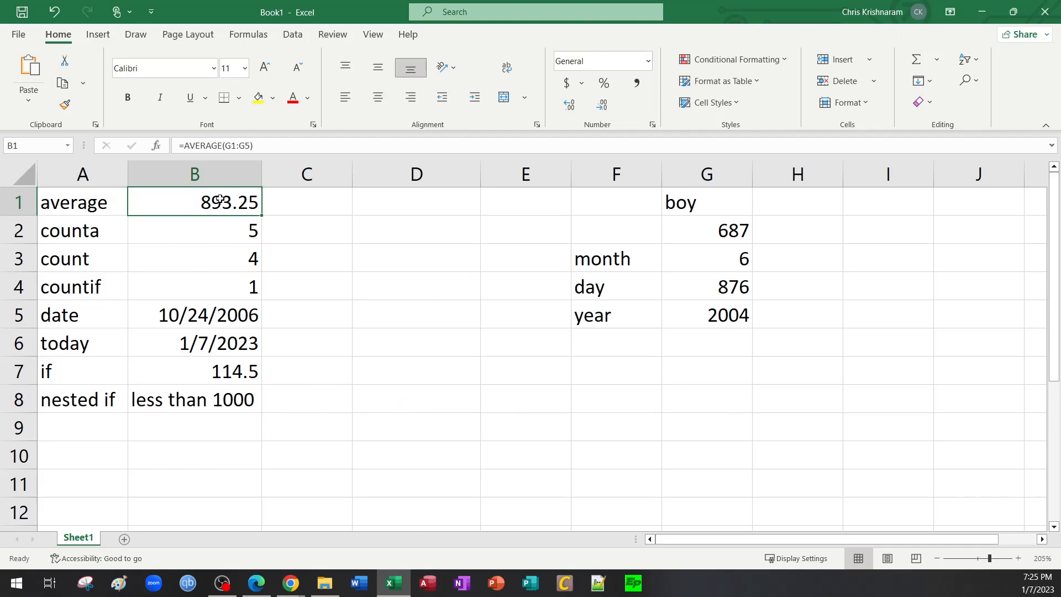
pyautogui.click(101, 201)
pyautogui.click(208, 200)
pyautogui.click(258, 97)
pyautogui.click(315, 252)
pyautogui.click(249, 206)
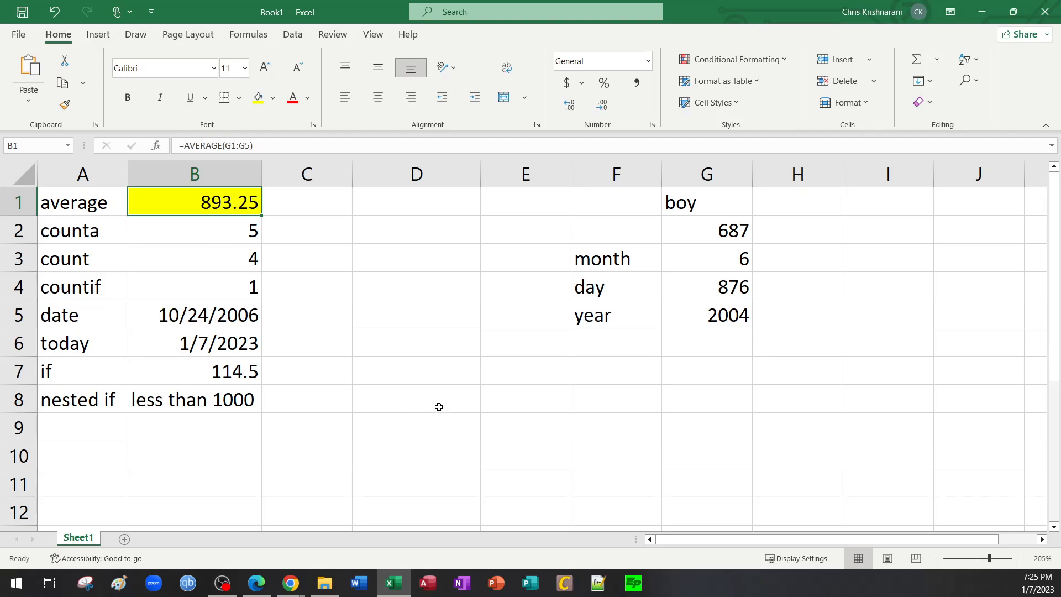
# Step: Set the month value in G3 to 677
pyautogui.click(723, 260)
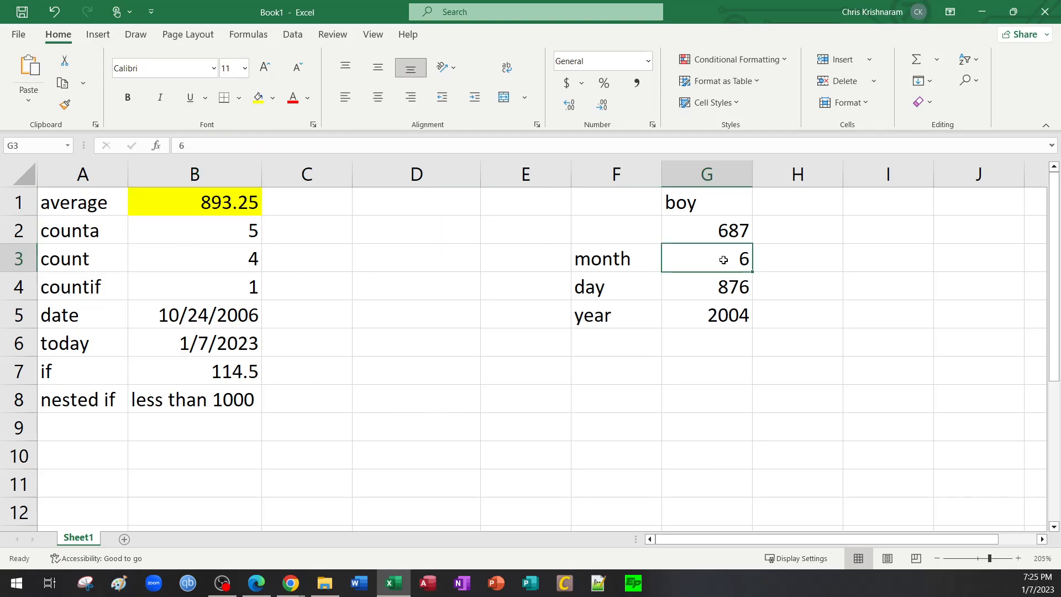
pyautogui.write('677')
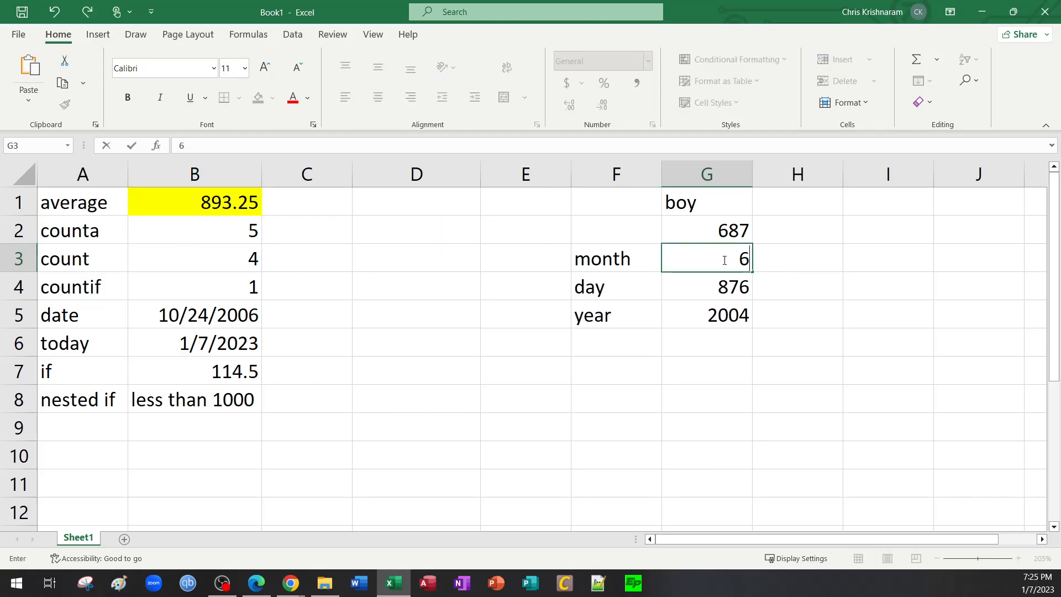
pyautogui.press('Return')
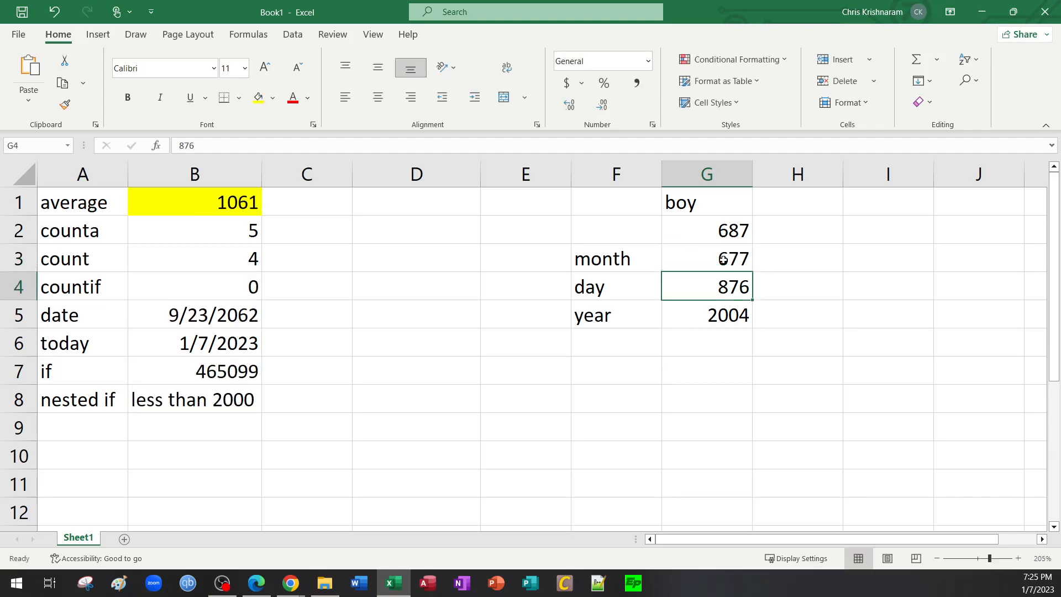
# Step: Fill the nested IF result cell B8 with yellow
pyautogui.click(178, 409)
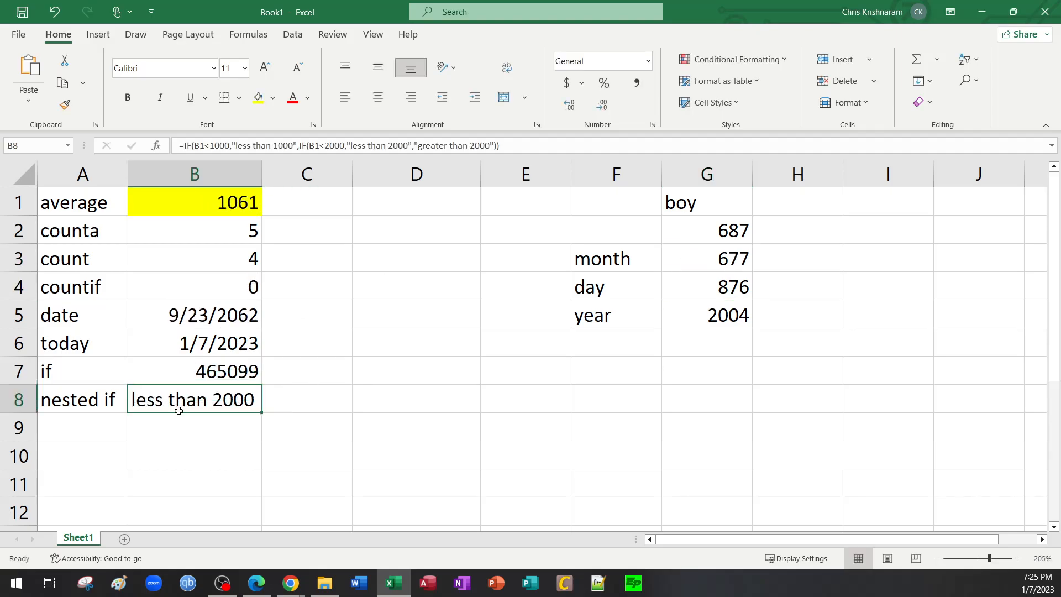
pyautogui.click(262, 106)
pyautogui.click(227, 200)
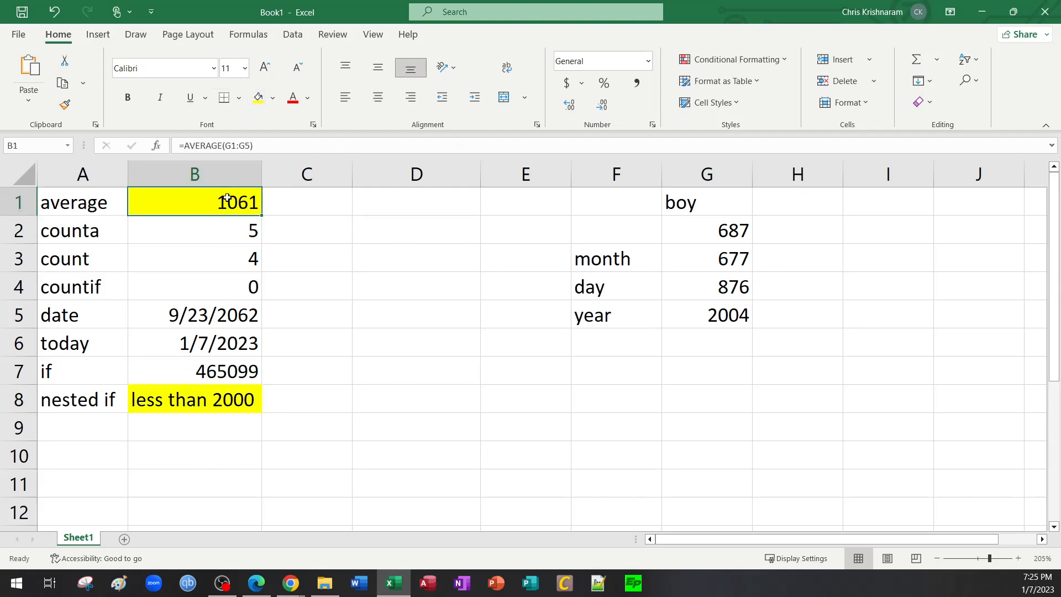
# Step: Set the month value in G3 to 8000
pyautogui.click(727, 258)
pyautogui.write('8000')
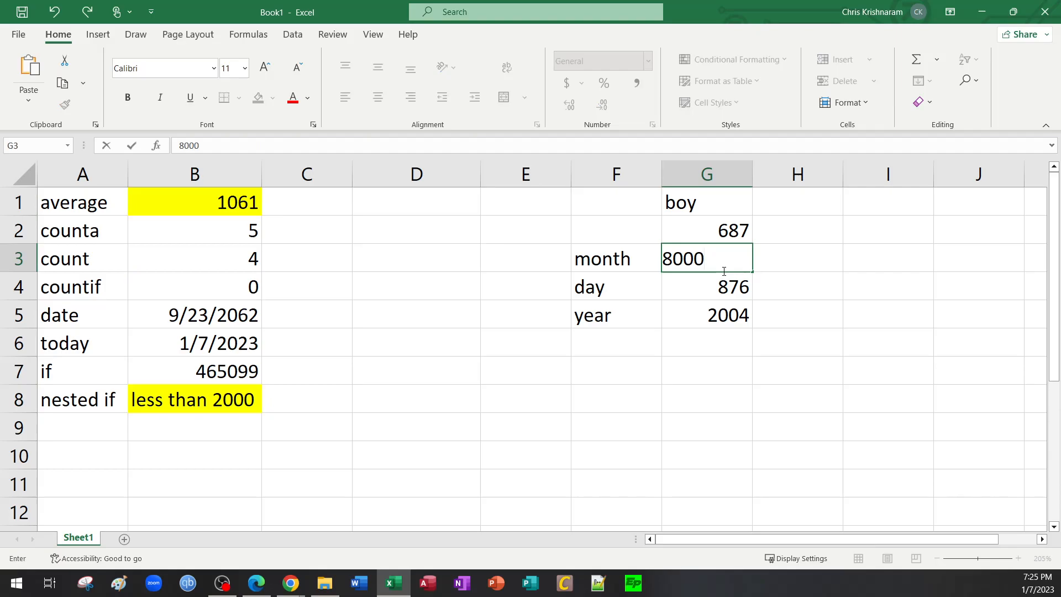
pyautogui.press('Return')
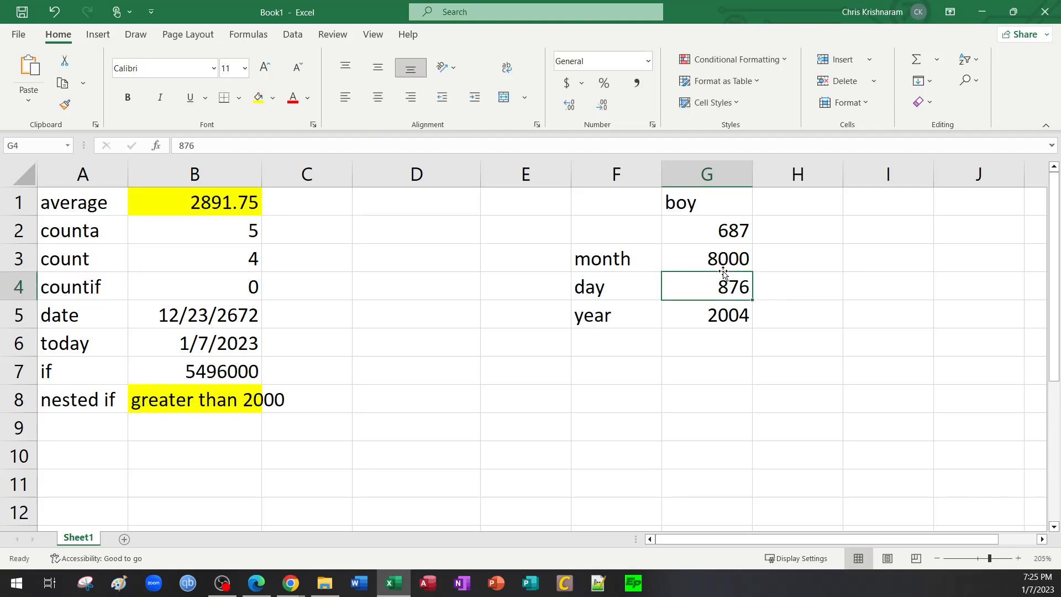
# Step: Autofit column B to its contents, and open the nested IF formula in B8 for review without changing it
pyautogui.click(259, 408)
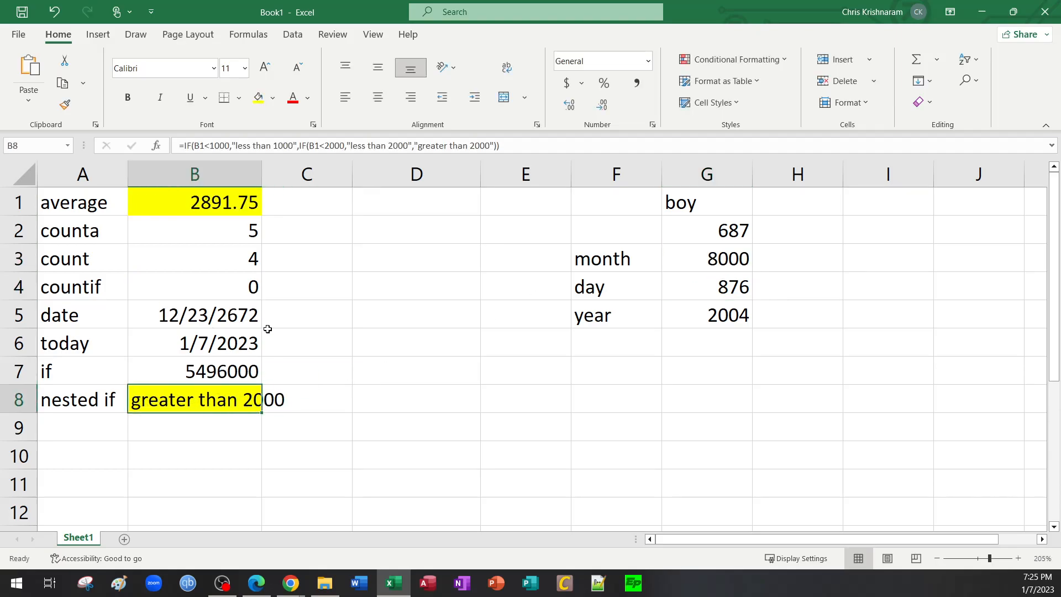
pyautogui.doubleClick(261, 167)
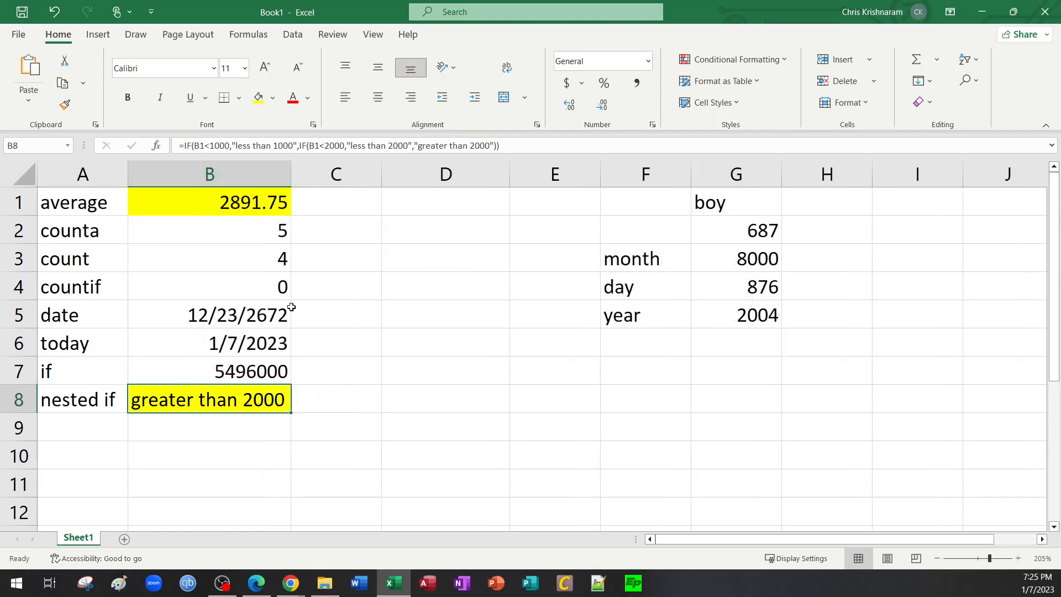
pyautogui.doubleClick(235, 400)
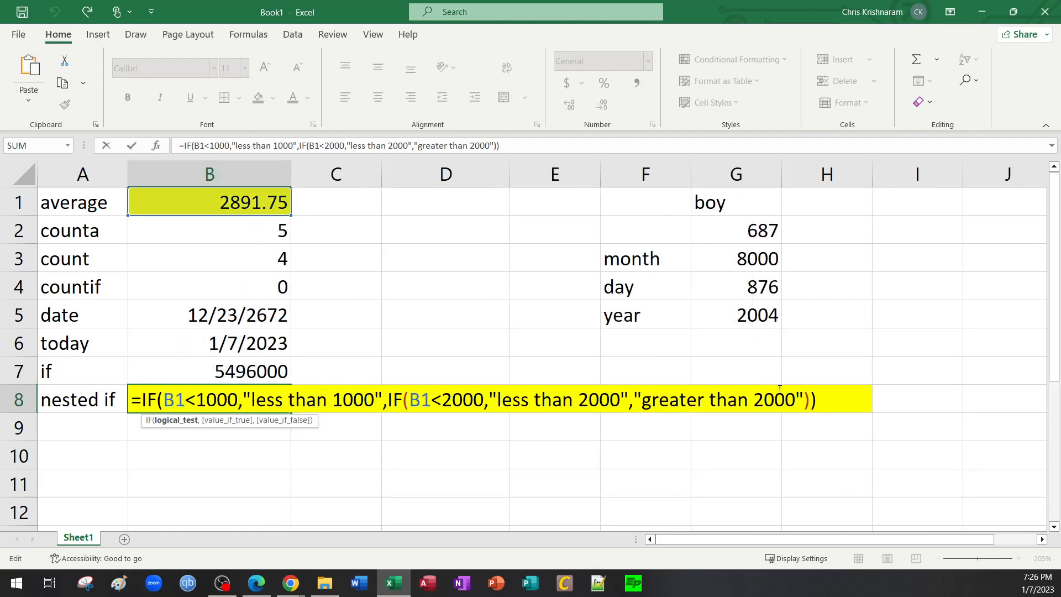
pyautogui.click(391, 296)
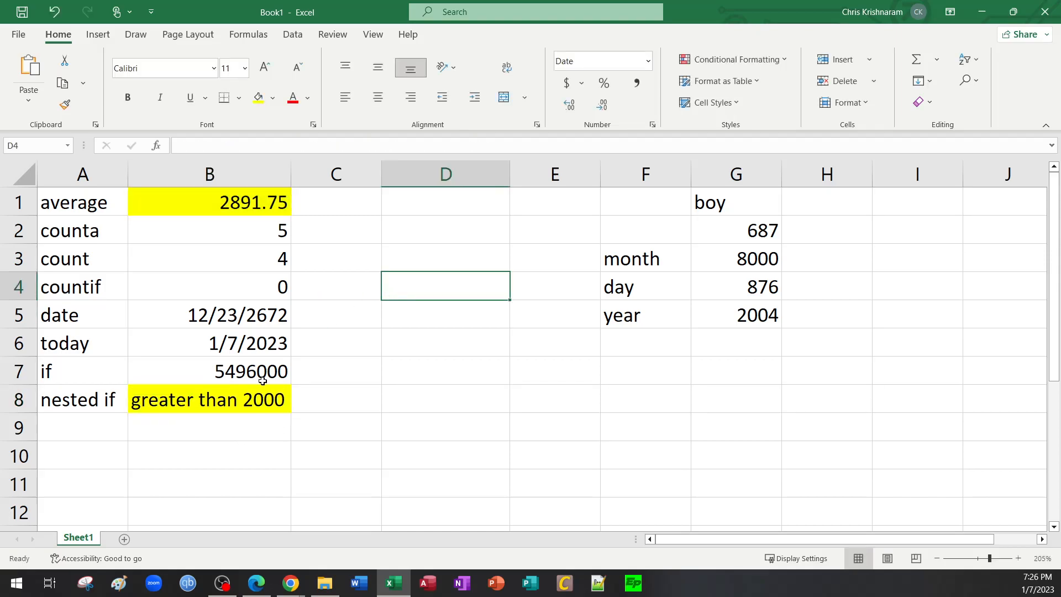
# Step: Set the nested IF result cell B8 to no fill
pyautogui.click(233, 398)
pyautogui.click(273, 98)
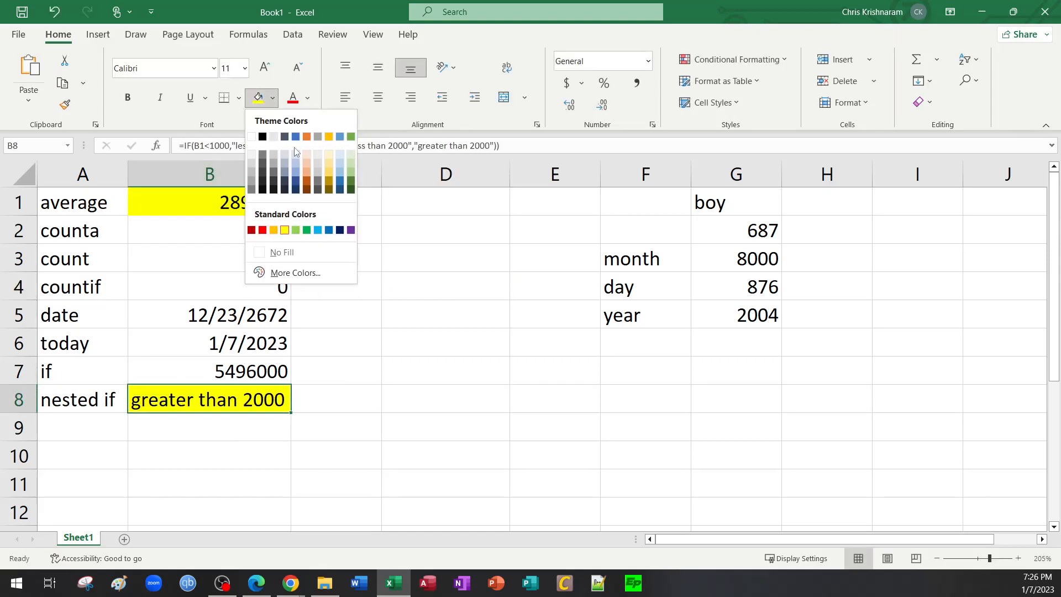
pyautogui.click(279, 251)
pyautogui.click(390, 326)
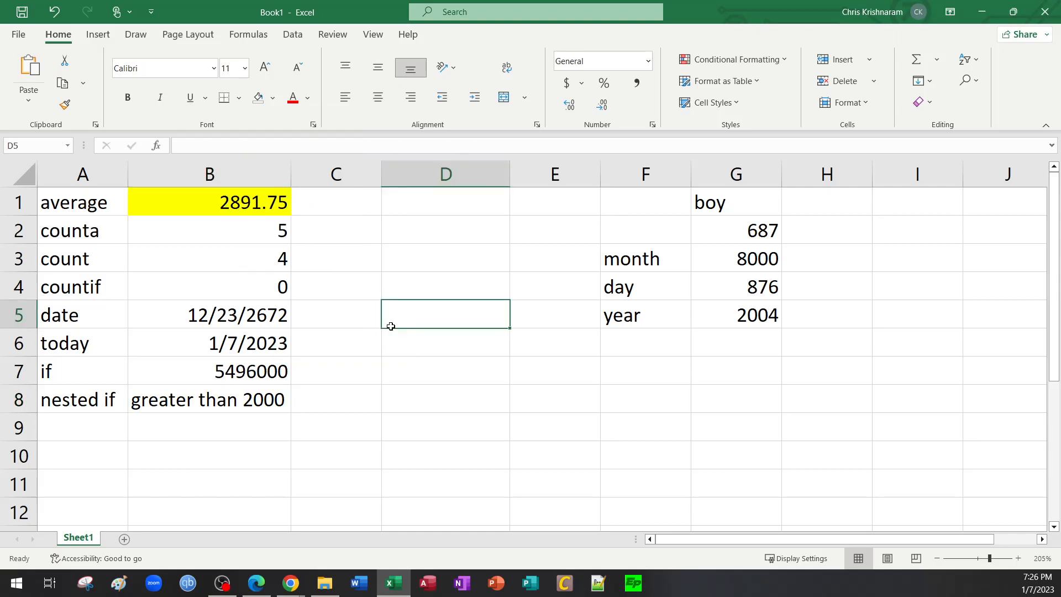
# Step: Examine the complete nested IF formula in B8, discarding any edits to it
pyautogui.click(221, 400)
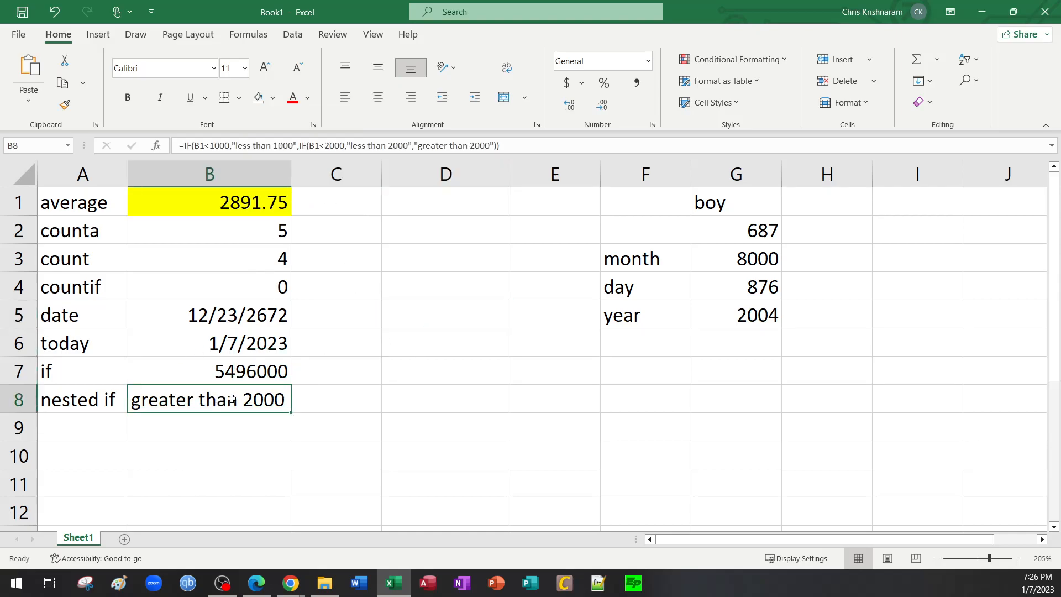
pyautogui.doubleClick(261, 392)
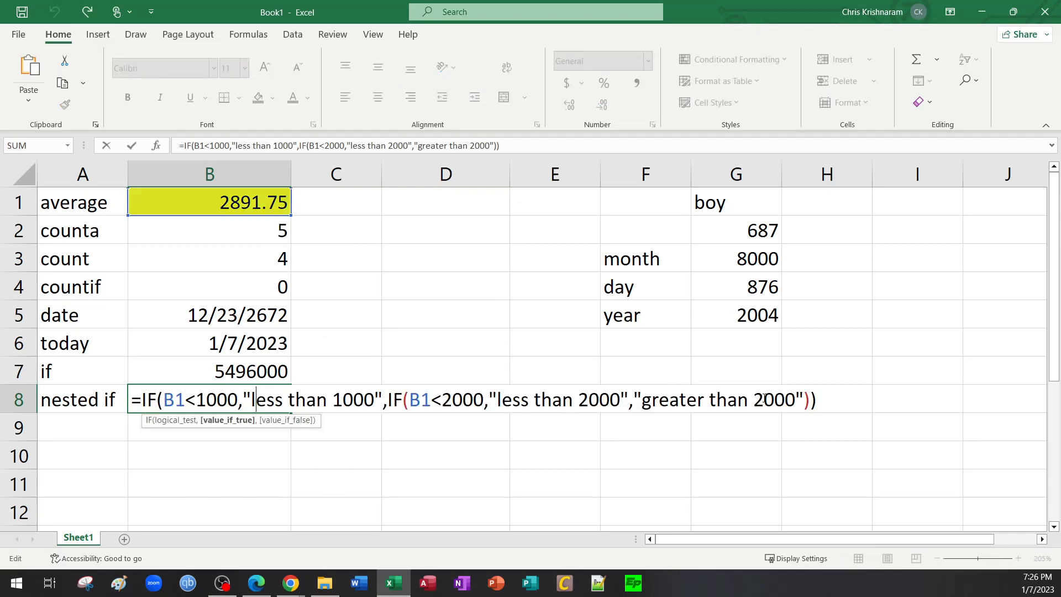
pyautogui.moveTo(818, 399); pyautogui.dragTo(114, 399)
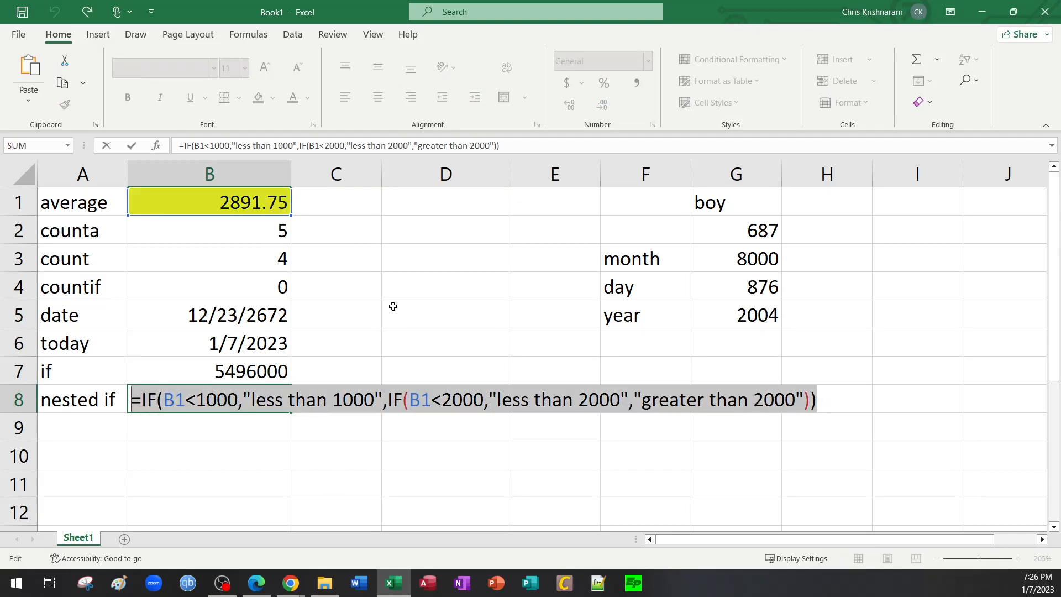
pyautogui.write('=')
pyautogui.click(388, 264)
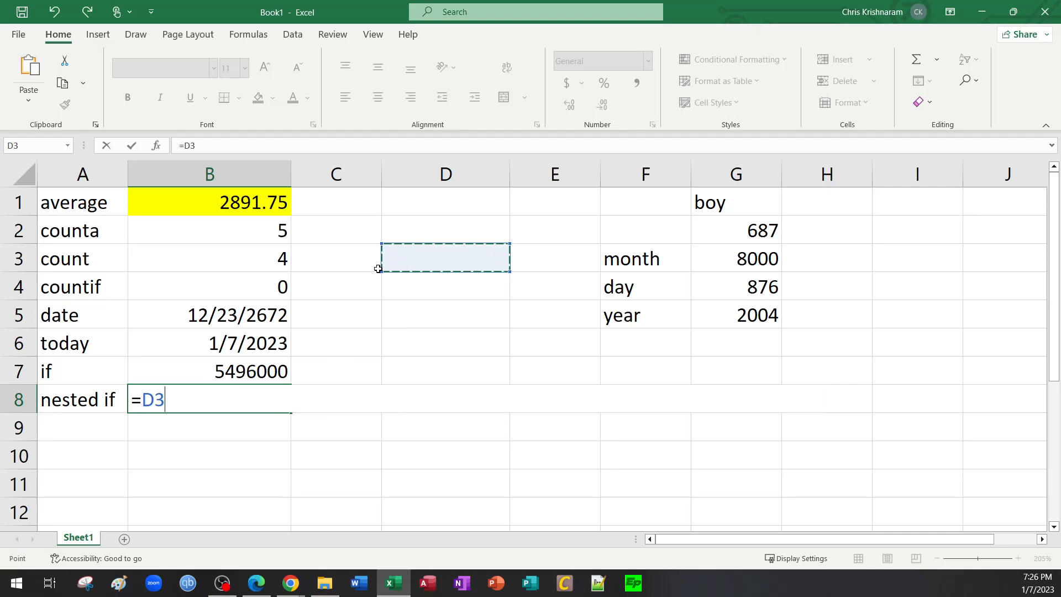
pyautogui.press('Escape')
pyautogui.doubleClick(249, 397)
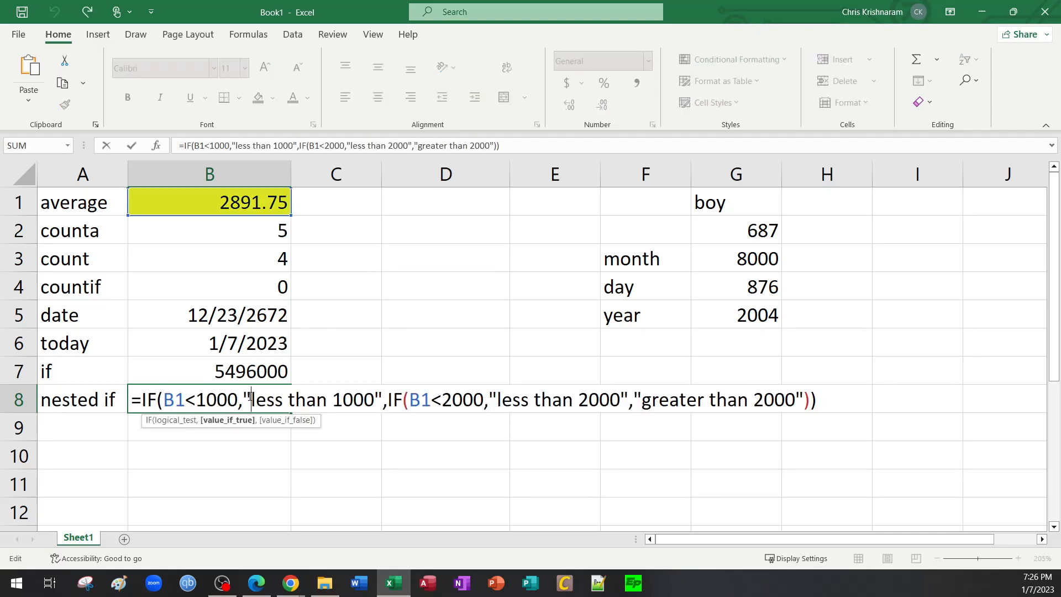
pyautogui.moveTo(136, 398); pyautogui.dragTo(836, 392)
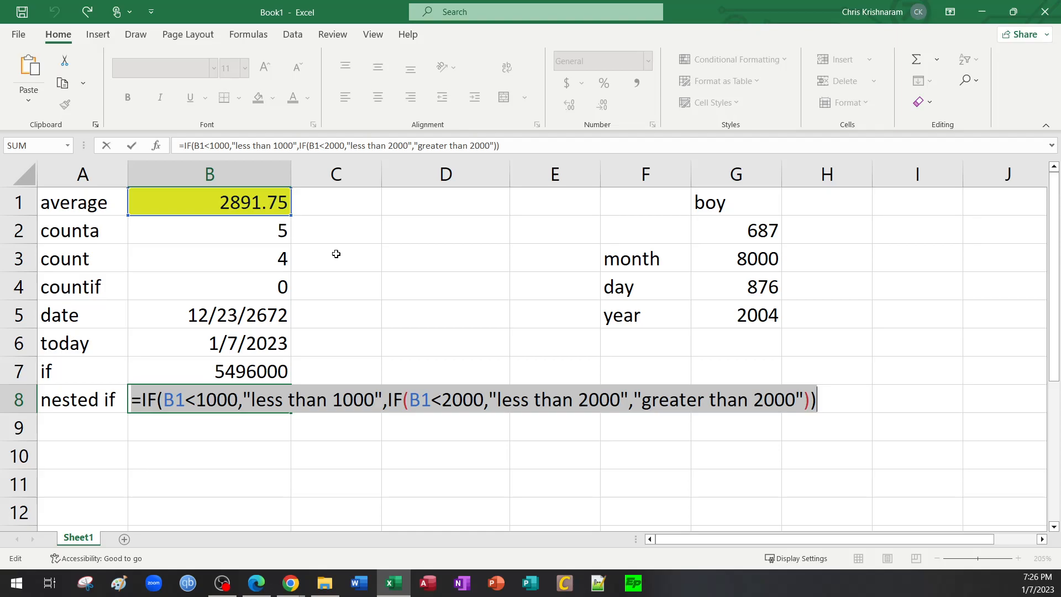
pyautogui.press('Escape')
# Step: Examine the parts of B8's nested IF formula, from the outer IF and its logical test to the inner IF, and cancel the edit
pyautogui.doubleClick(192, 402)
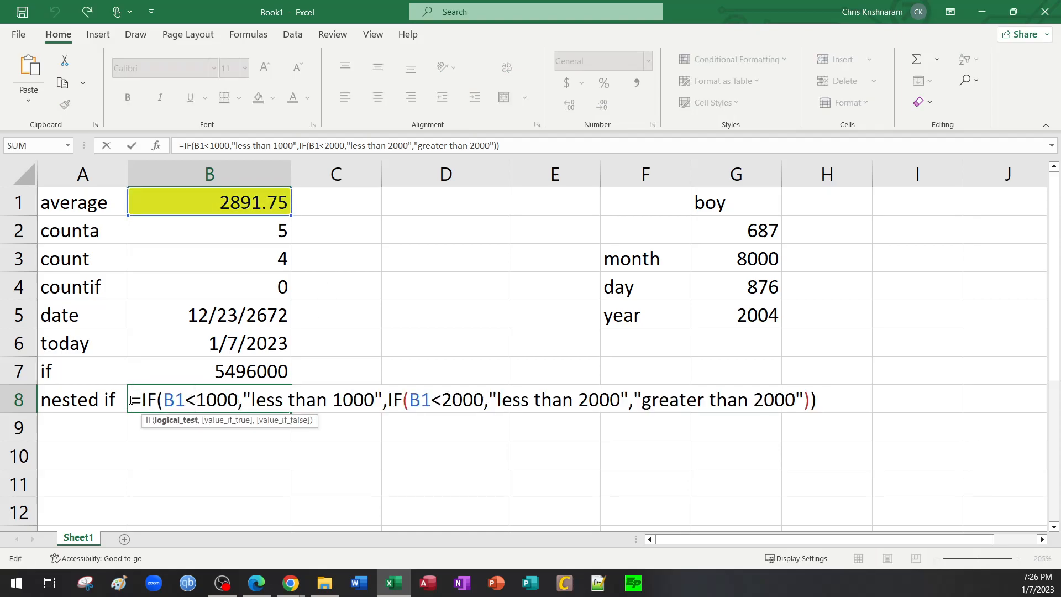
pyautogui.moveTo(131, 400); pyautogui.dragTo(157, 404)
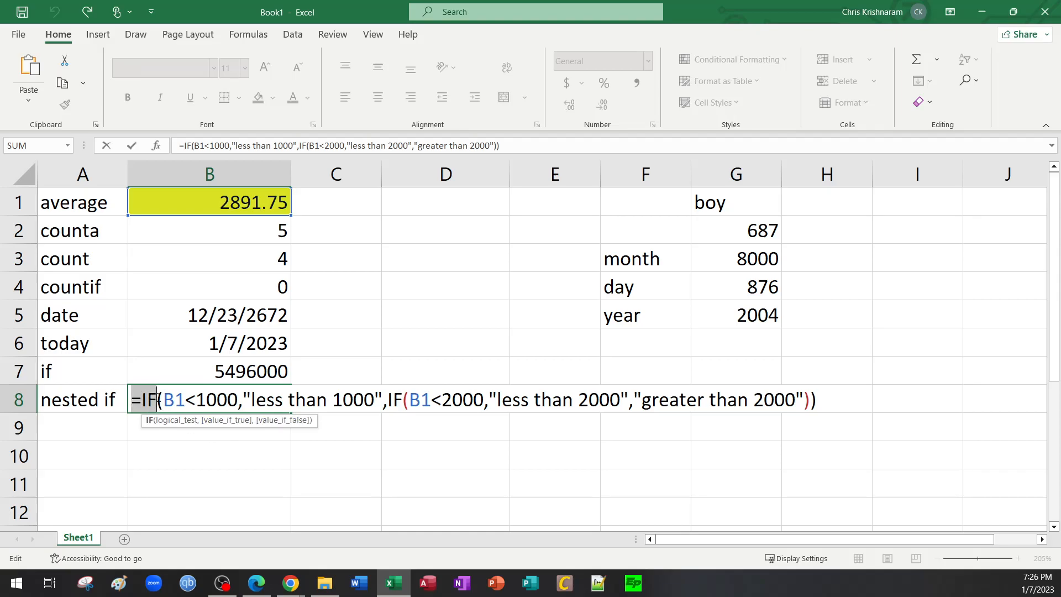
pyautogui.click(145, 402)
pyautogui.moveTo(132, 400); pyautogui.dragTo(155, 402)
pyautogui.click(185, 443)
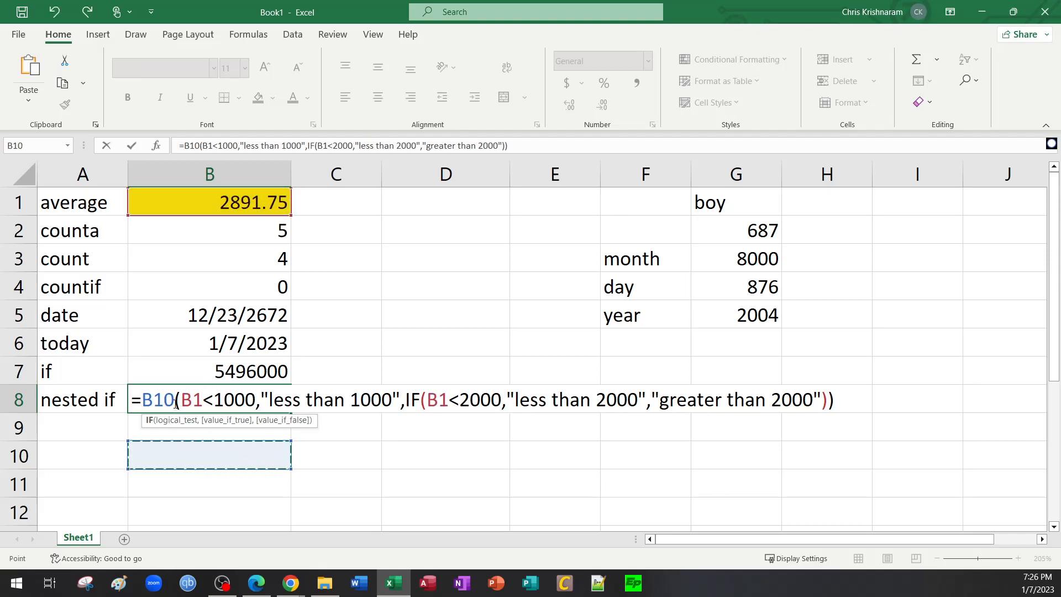
pyautogui.press('Escape')
pyautogui.doubleClick(156, 400)
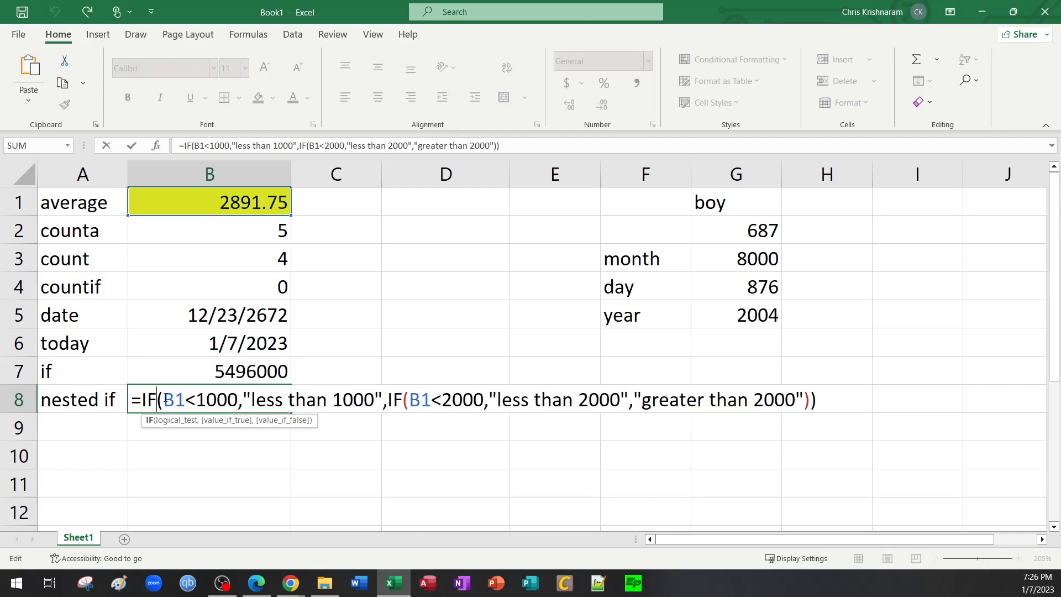
pyautogui.press('Right')
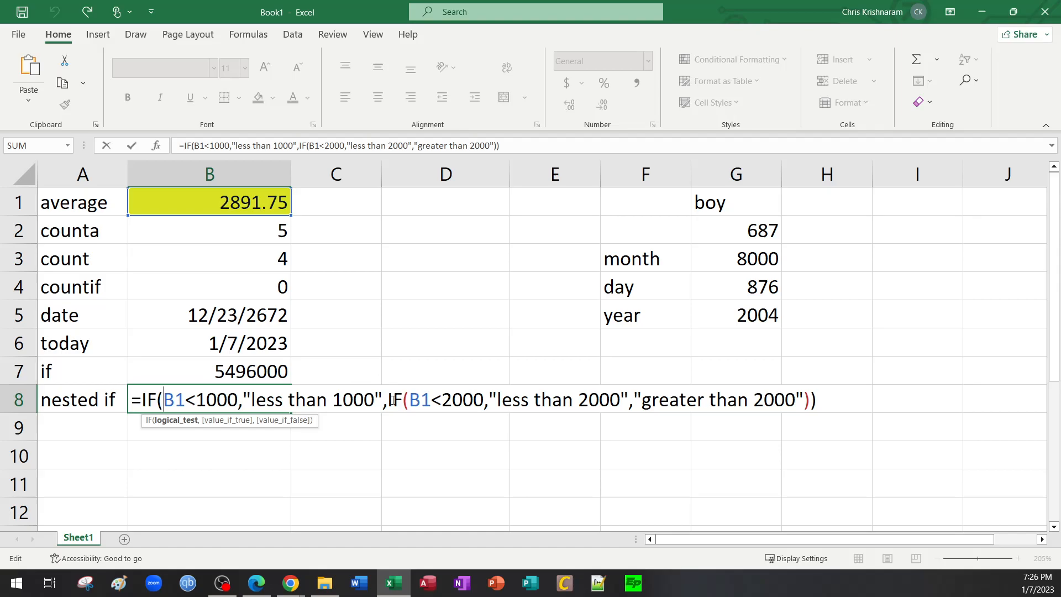
pyautogui.click(239, 400)
pyautogui.click(384, 408)
pyautogui.press('Escape')
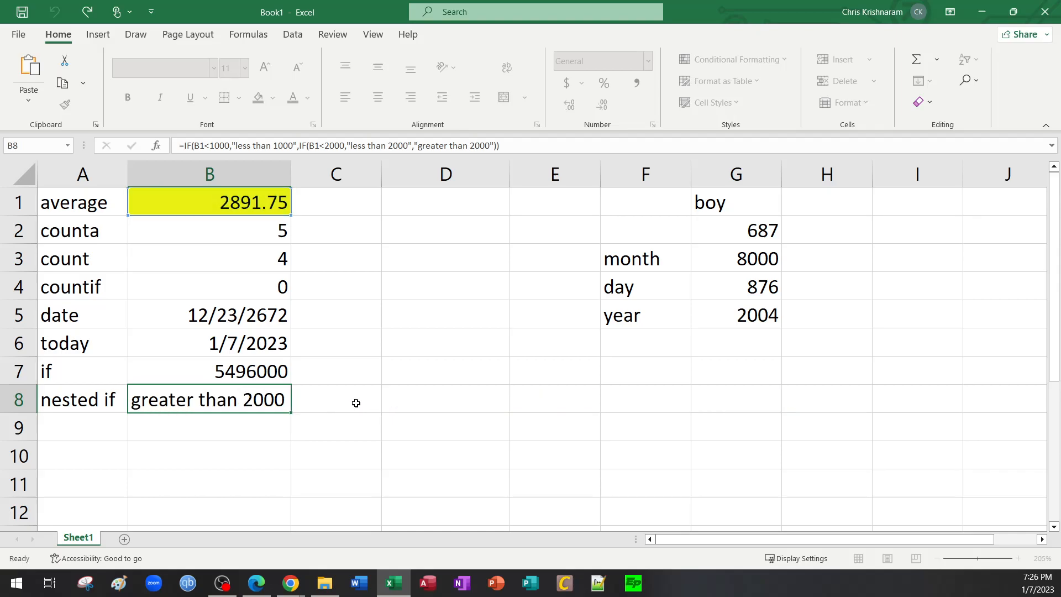
# Step: Replace the value-if-true argument G2*G3 in B7's IF formula with the text "hello"
pyautogui.doubleClick(229, 372)
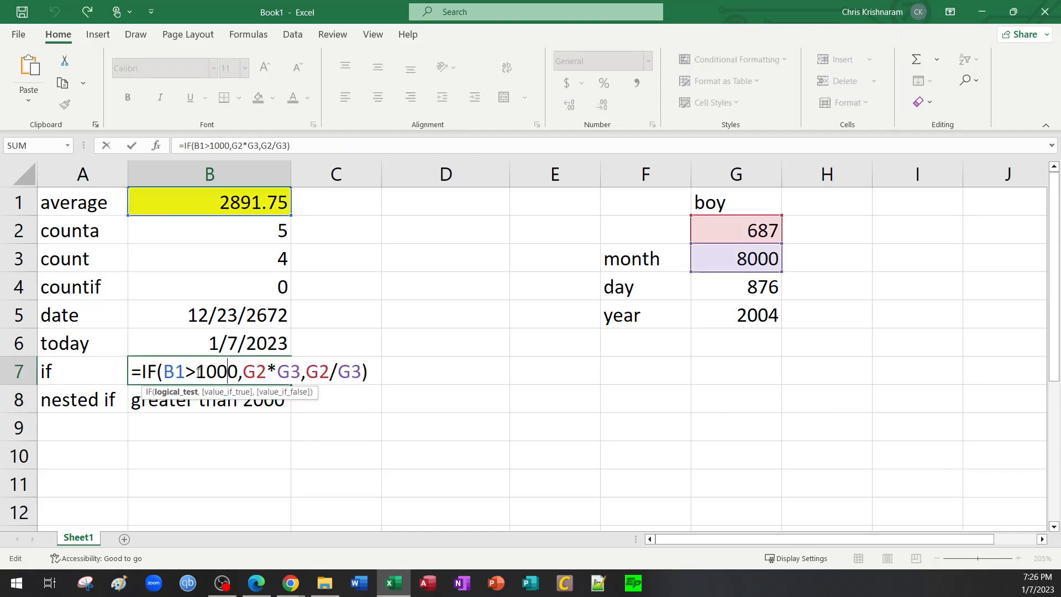
pyautogui.moveTo(135, 370); pyautogui.dragTo(368, 371)
pyautogui.click(185, 372)
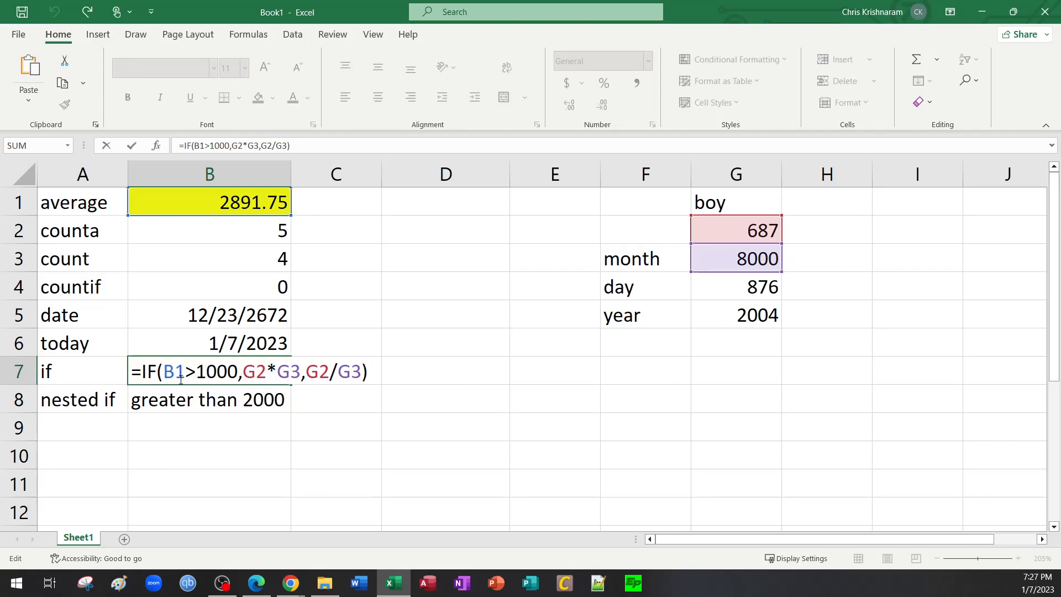
pyautogui.moveTo(164, 372); pyautogui.dragTo(238, 376)
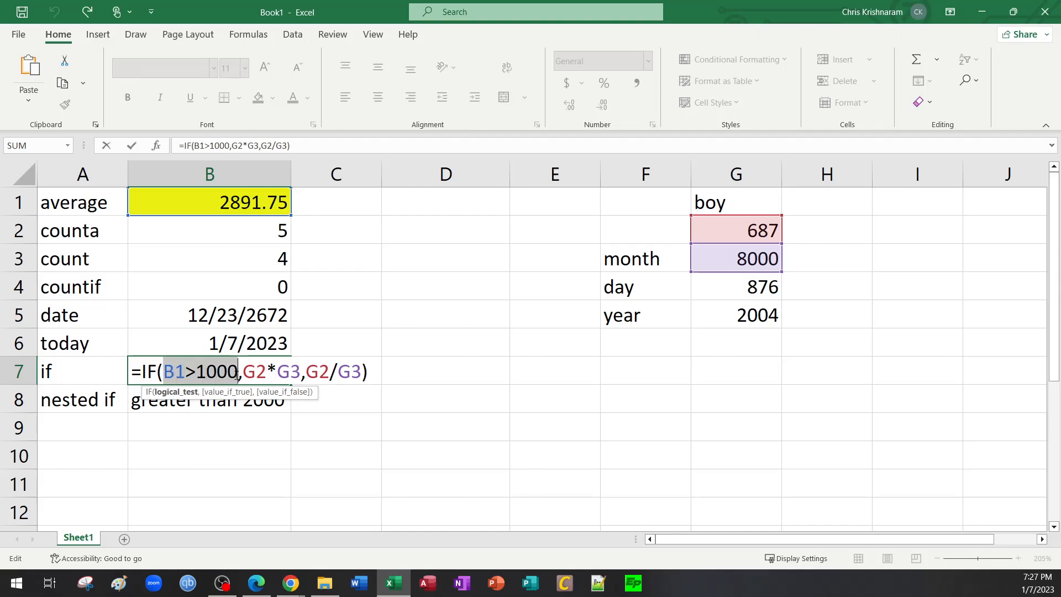
pyautogui.click(237, 378)
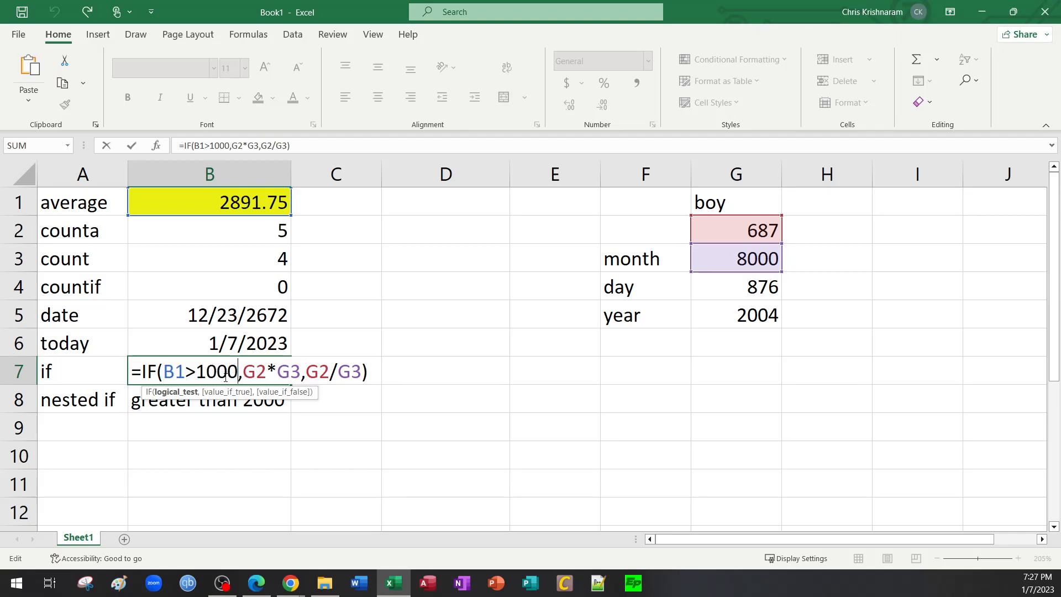
pyautogui.moveTo(242, 375); pyautogui.dragTo(302, 375)
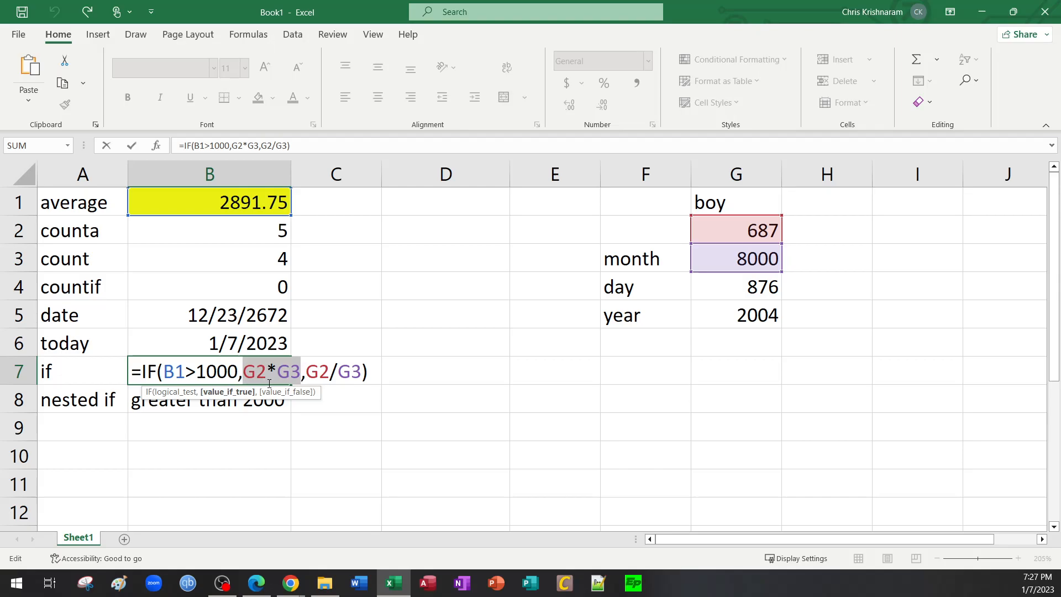
pyautogui.click(244, 371)
pyautogui.moveTo(243, 371); pyautogui.dragTo(302, 374)
pyautogui.write('""')
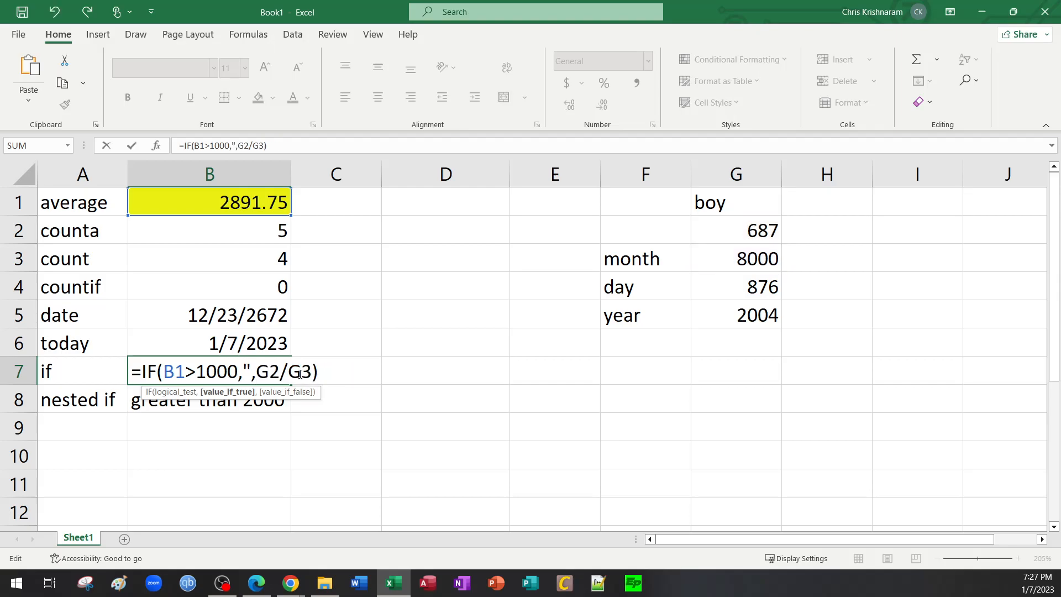
pyautogui.press('Left')
pyautogui.write('hello')
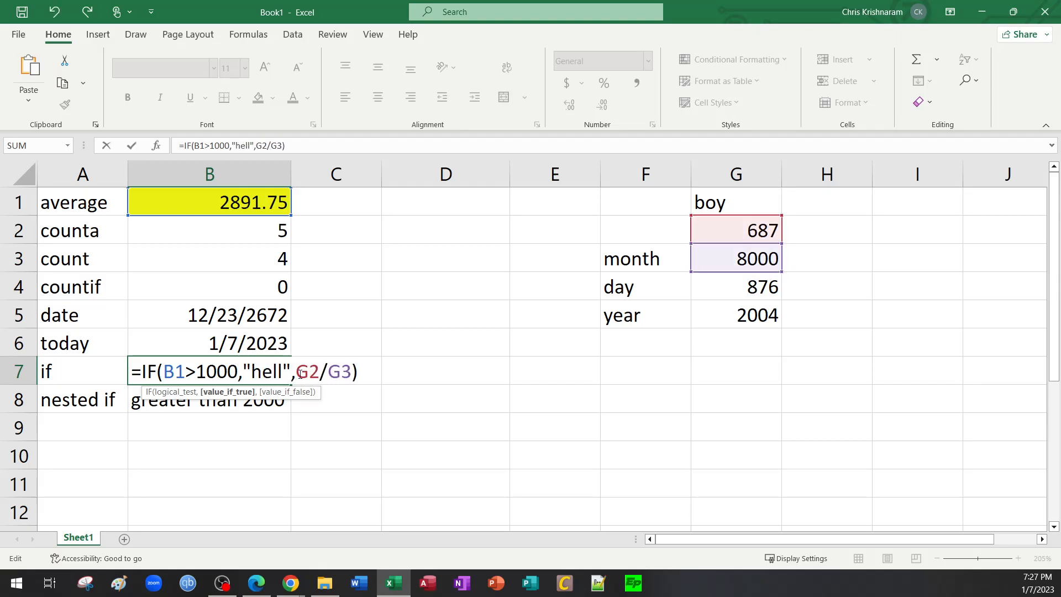
pyautogui.press('Return')
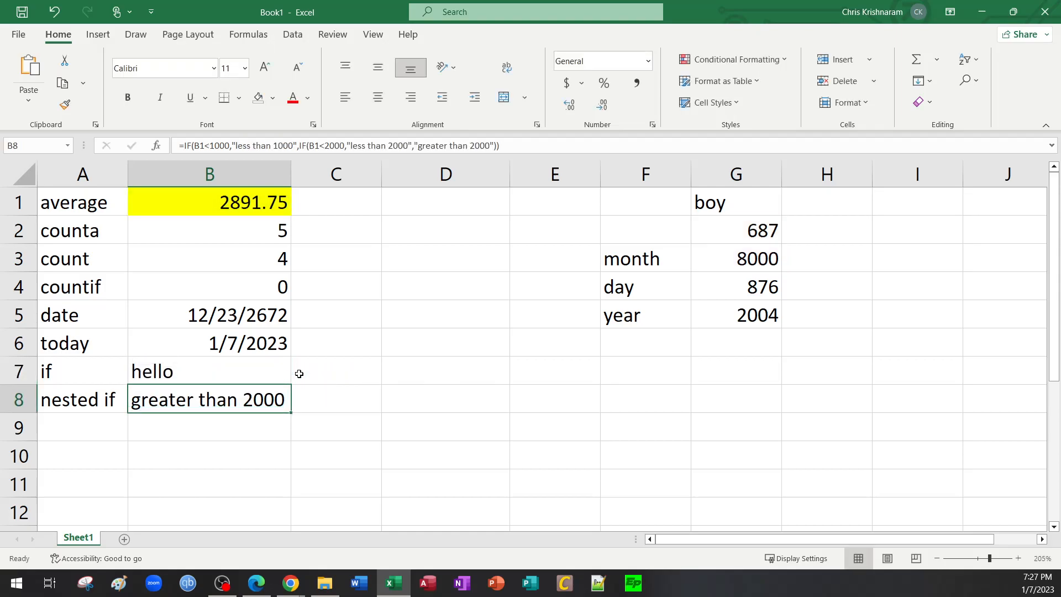
# Step: Replace the value-if-true text "hello" in B7's IF formula with the opening of a nested IF function
pyautogui.doubleClick(237, 375)
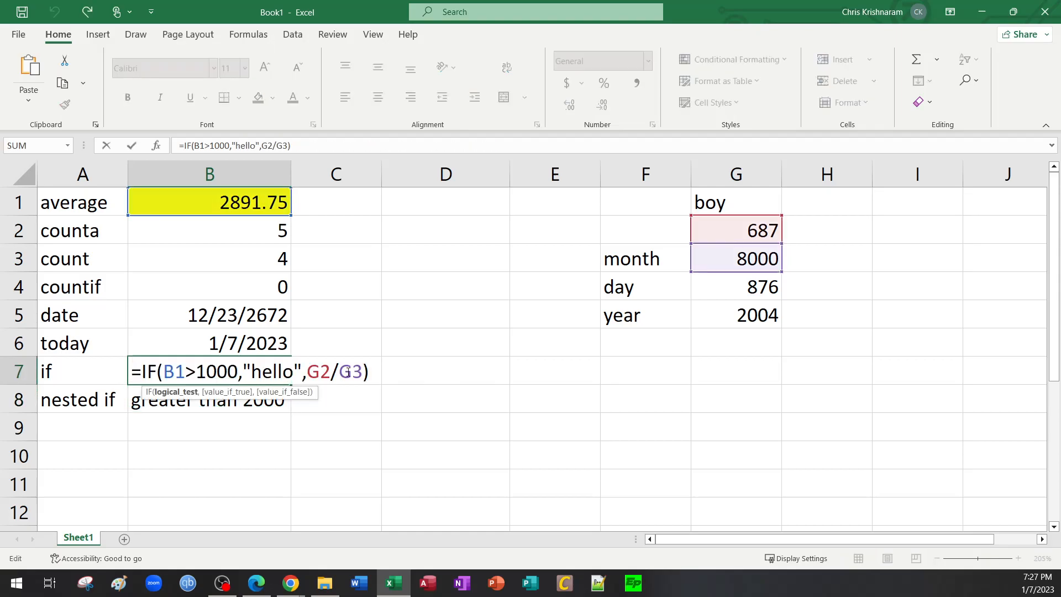
pyautogui.click(301, 373)
pyautogui.press('BackSpace')
pyautogui.press('BackSpace')
pyautogui.press('BackSpace')
pyautogui.press('BackSpace')
pyautogui.press('BackSpace')
pyautogui.press('BackSpace')
pyautogui.press('BackSpace')
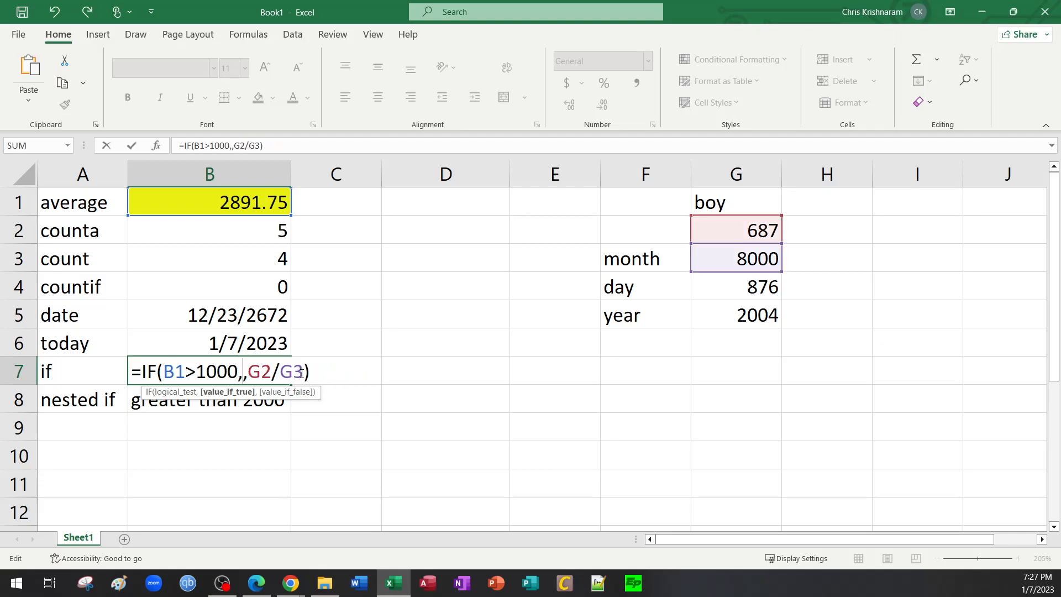
pyautogui.write('if')
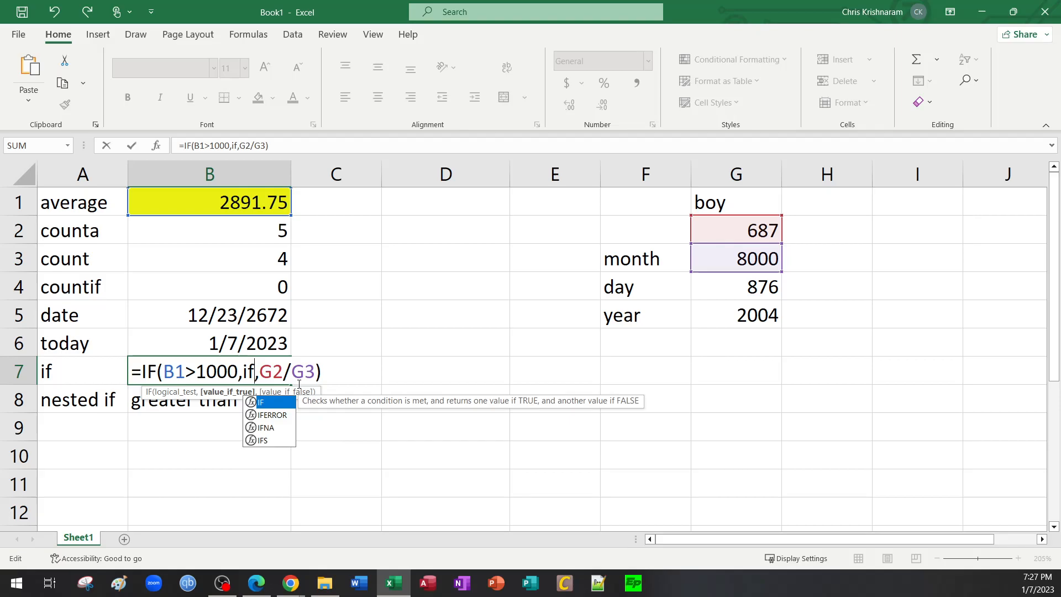
pyautogui.press('Tab')
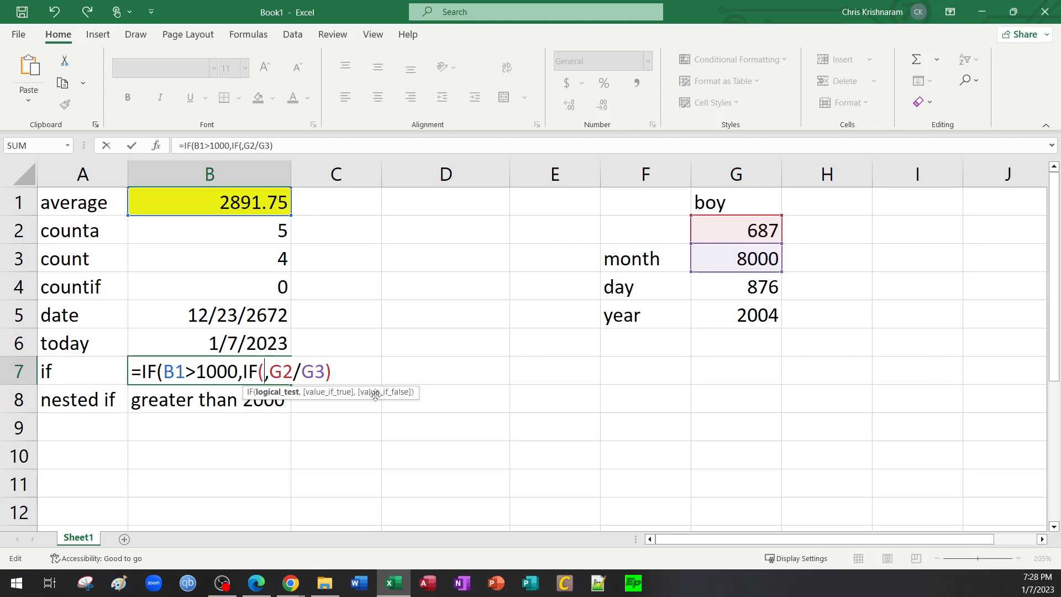
# Step: Switch to the PDF notes in Edge, circle "value if true" and "value if false" in the IF syntax, and return to Excel
pyautogui.click(255, 583)
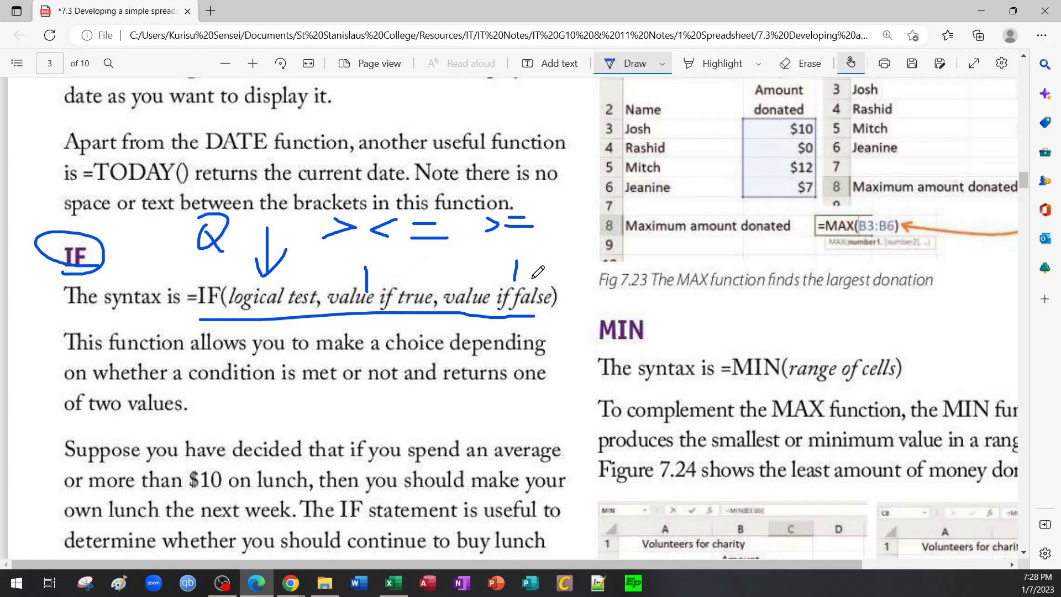
pyautogui.moveTo(389, 255)
pyautogui.mouseDown()
pyautogui.moveTo(345, 301)
pyautogui.moveTo(429, 306)
pyautogui.moveTo(395, 264)
pyautogui.mouseUp()
pyautogui.moveTo(469, 261)
pyautogui.mouseDown()
pyautogui.moveTo(486, 317)
pyautogui.moveTo(553, 246)
pyautogui.moveTo(465, 249)
pyautogui.mouseUp()
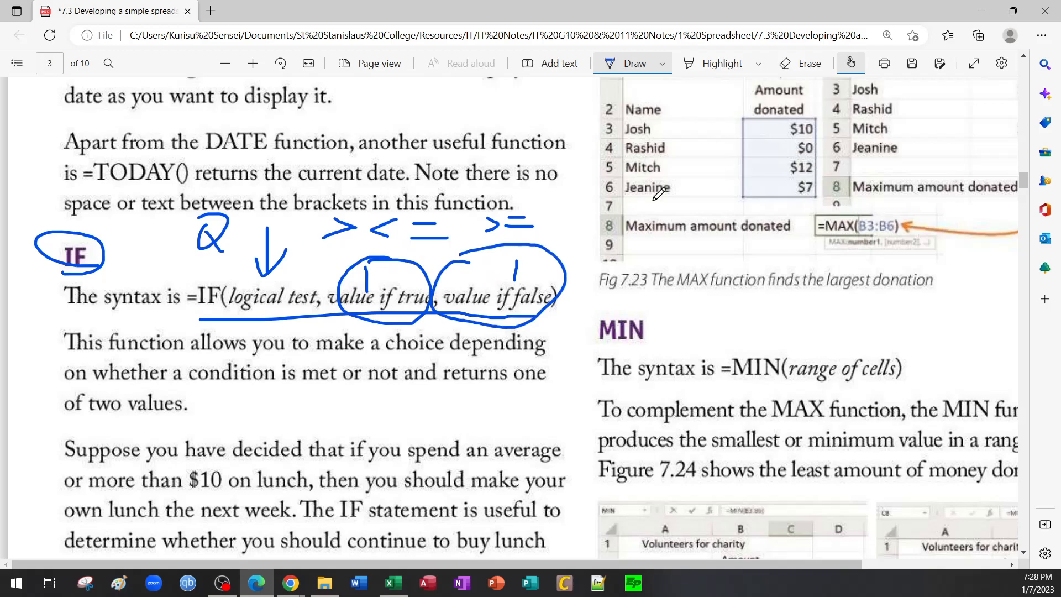
pyautogui.click(981, 11)
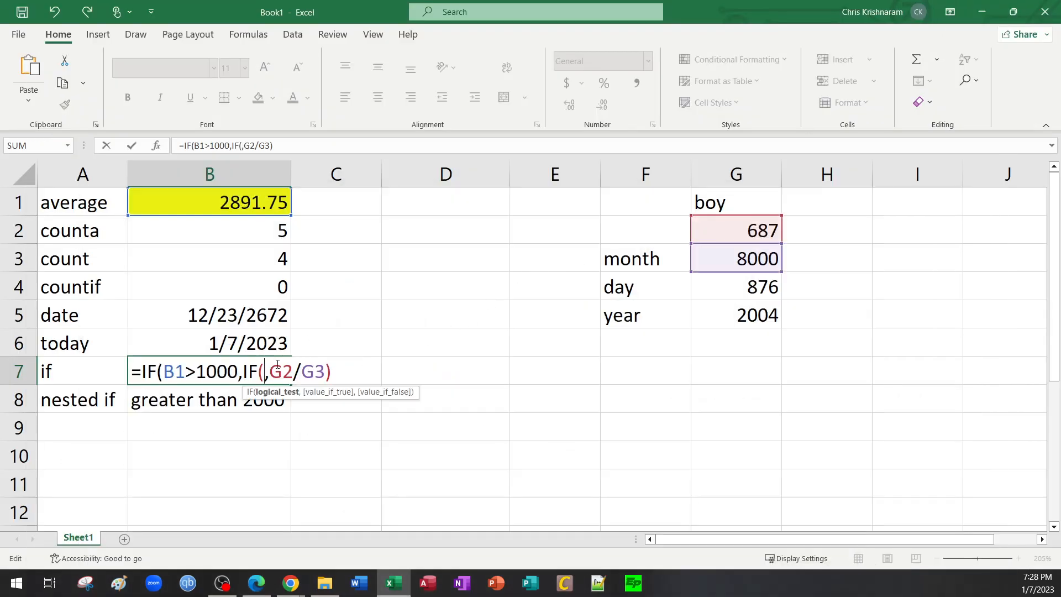
# Step: Replace the unfinished inner IF in B7's formula with G2*G3 as the value-if-true argument and commit it
pyautogui.press('BackSpace')
pyautogui.press('BackSpace')
pyautogui.press('BackSpace')
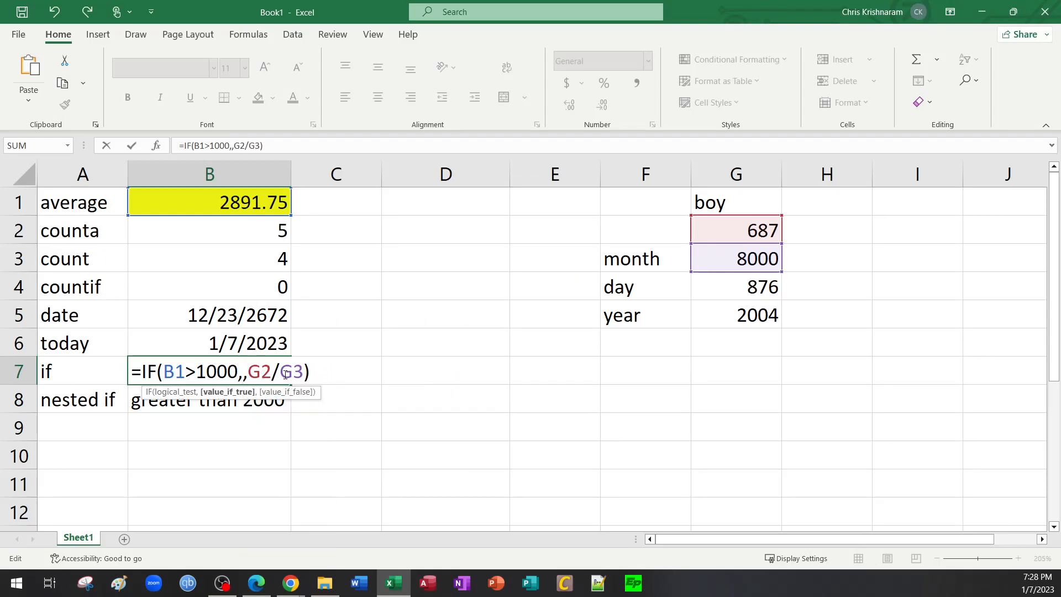
pyautogui.write('G2')
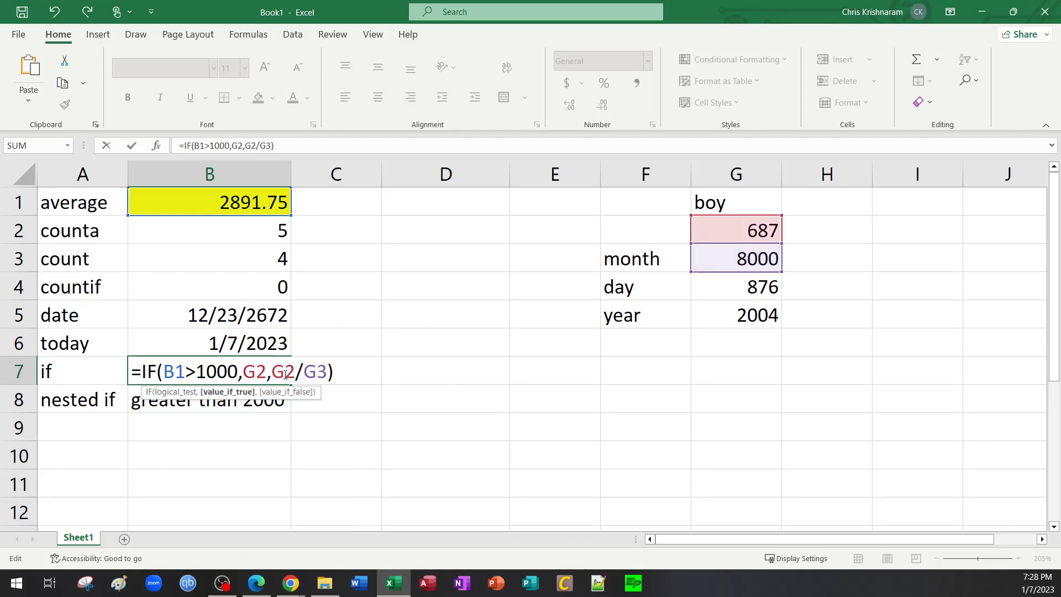
pyautogui.write('*')
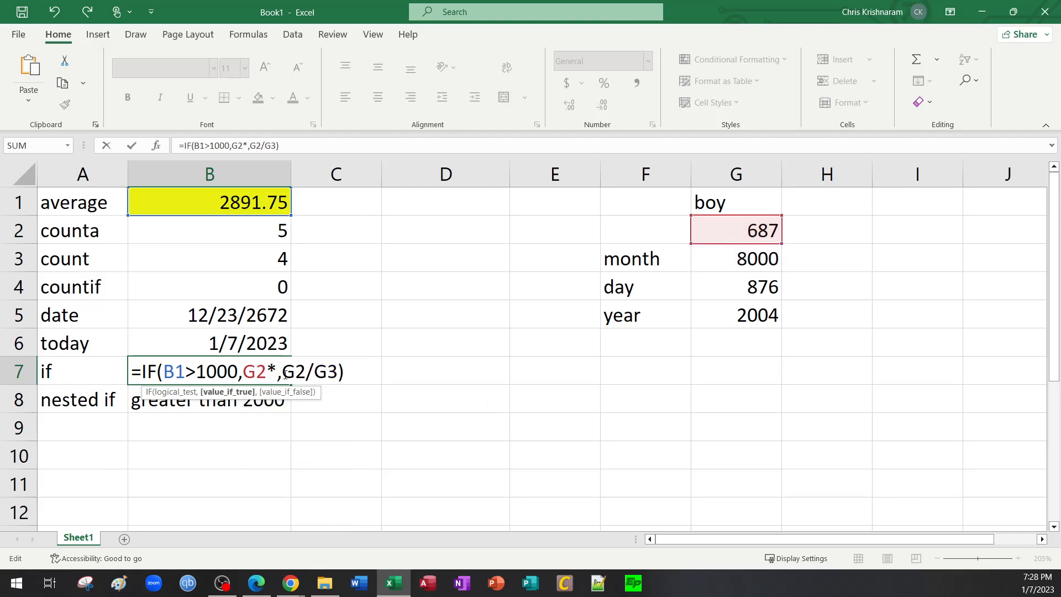
pyautogui.write('G3')
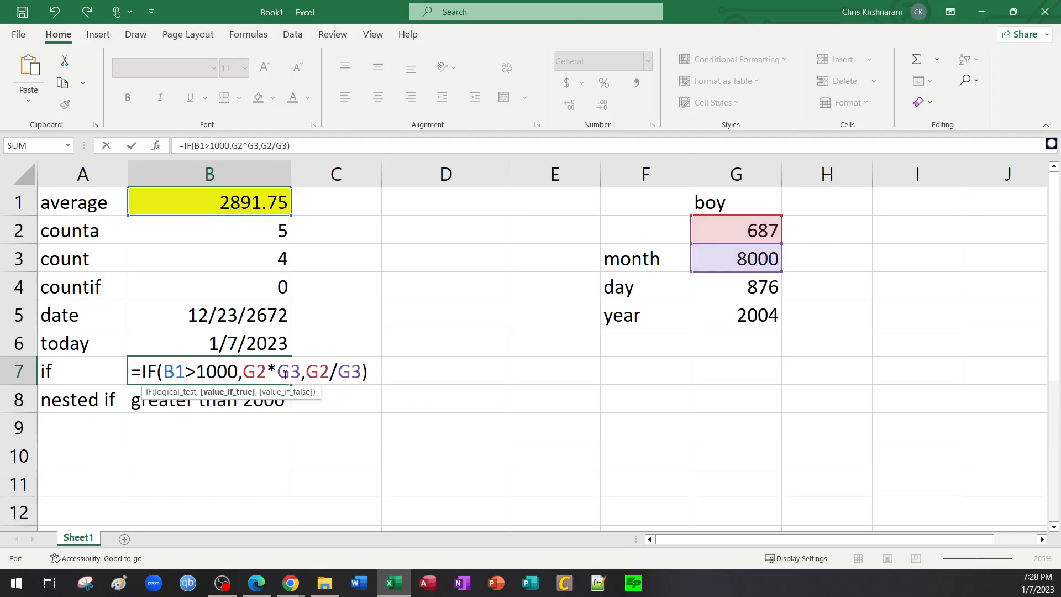
pyautogui.press('Return')
# Step: Examine B8's outer IF: its logical test B1<1000, its value-if-true text, and the inner IF used as value if false
pyautogui.doubleClick(233, 406)
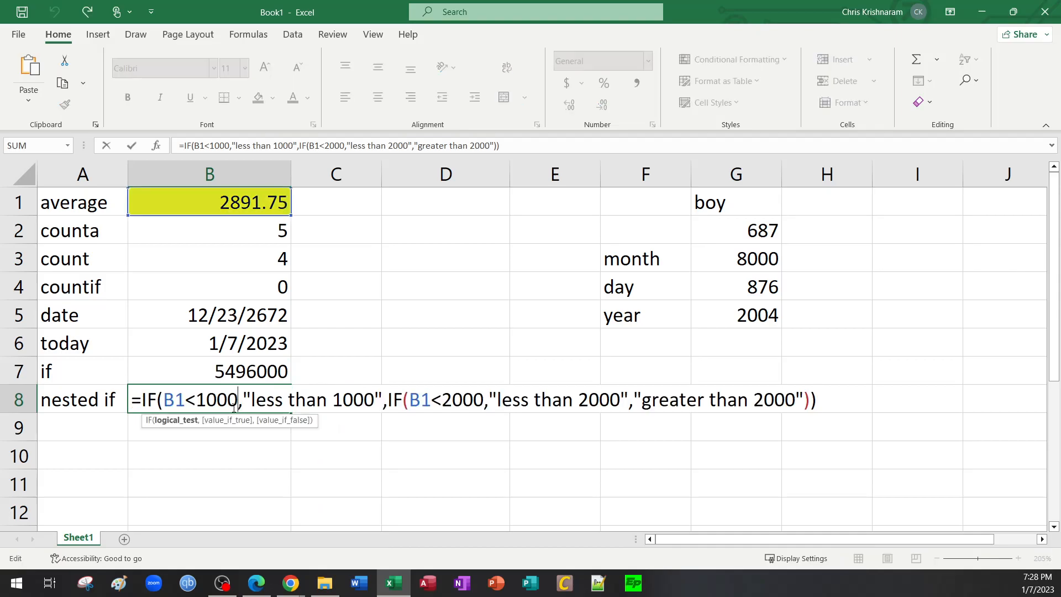
pyautogui.moveTo(167, 399); pyautogui.dragTo(190, 400)
pyautogui.moveTo(213, 397); pyautogui.dragTo(239, 398)
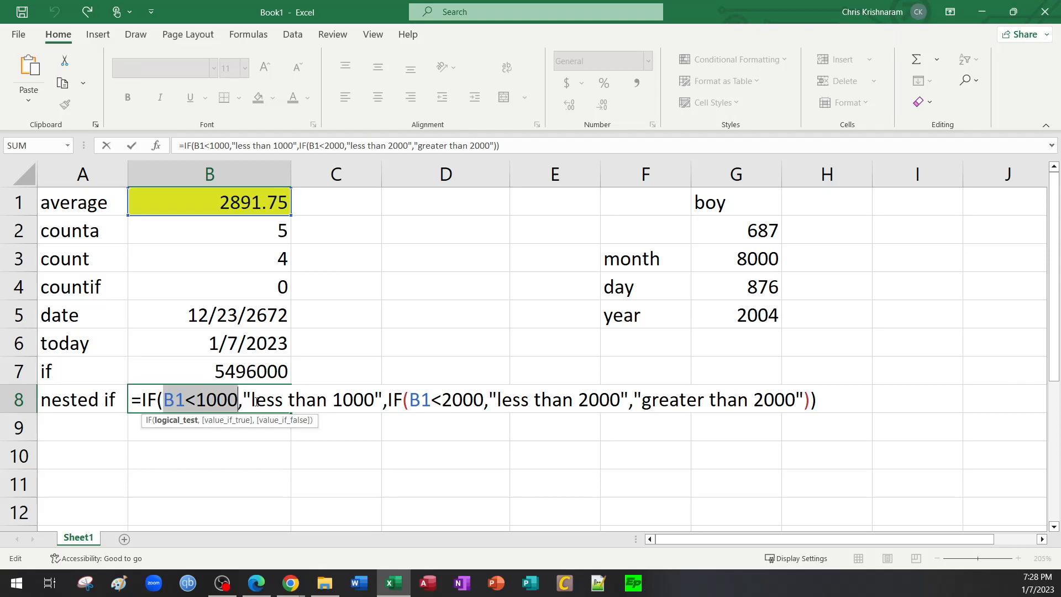
pyautogui.moveTo(243, 399); pyautogui.dragTo(380, 404)
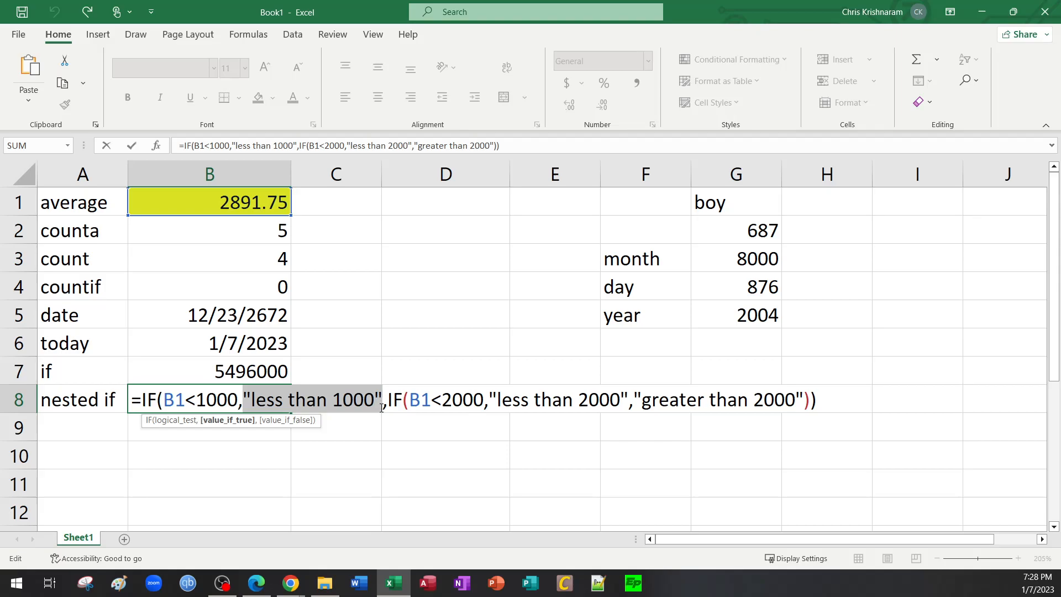
pyautogui.click(390, 404)
pyautogui.moveTo(390, 404); pyautogui.dragTo(402, 404)
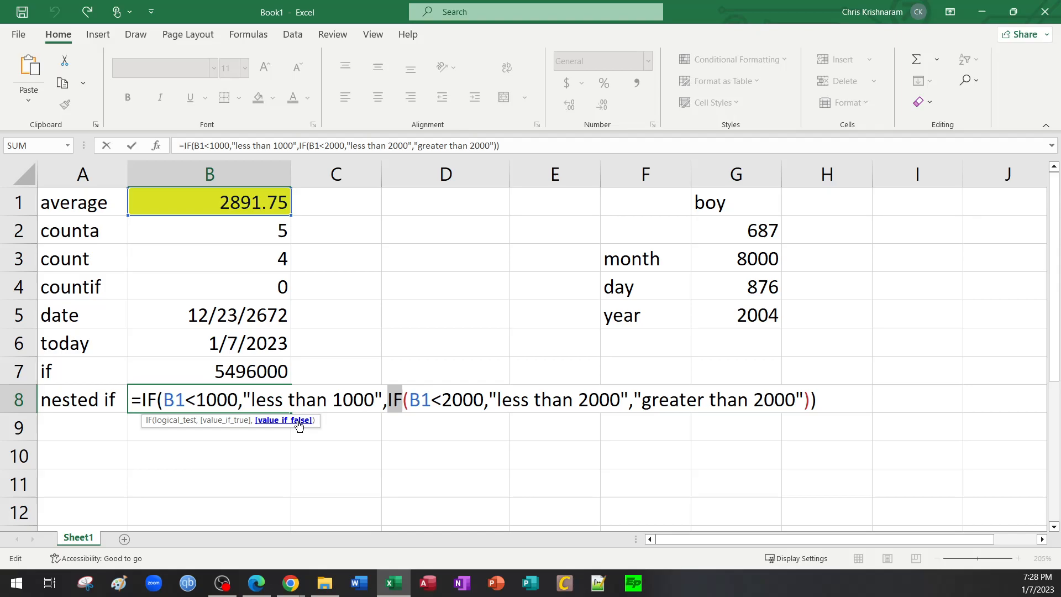
# Step: Examine the inner IF in B8's formula, with its logical test B1<2000 and value-if-true text "less than 2000"
pyautogui.click(410, 403)
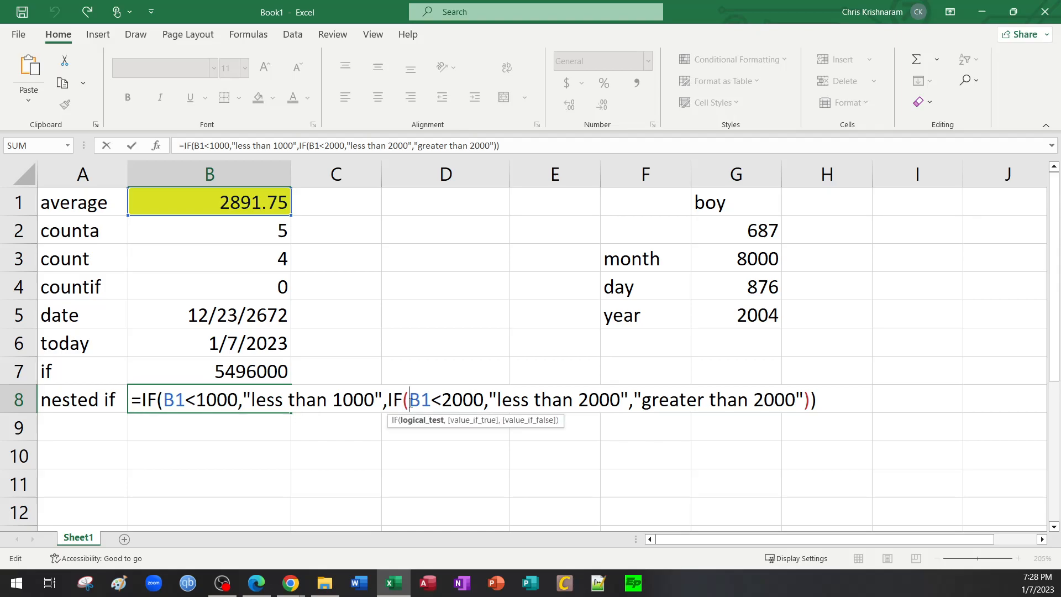
pyautogui.moveTo(409, 403); pyautogui.dragTo(484, 400)
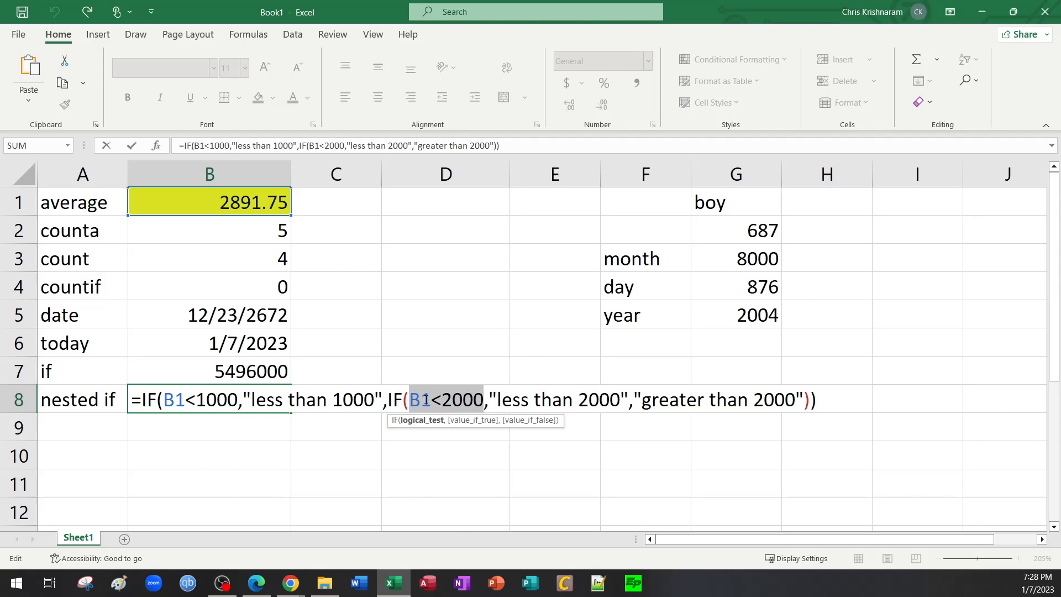
pyautogui.moveTo(388, 399); pyautogui.dragTo(484, 406)
pyautogui.click(486, 402)
pyautogui.click(481, 402)
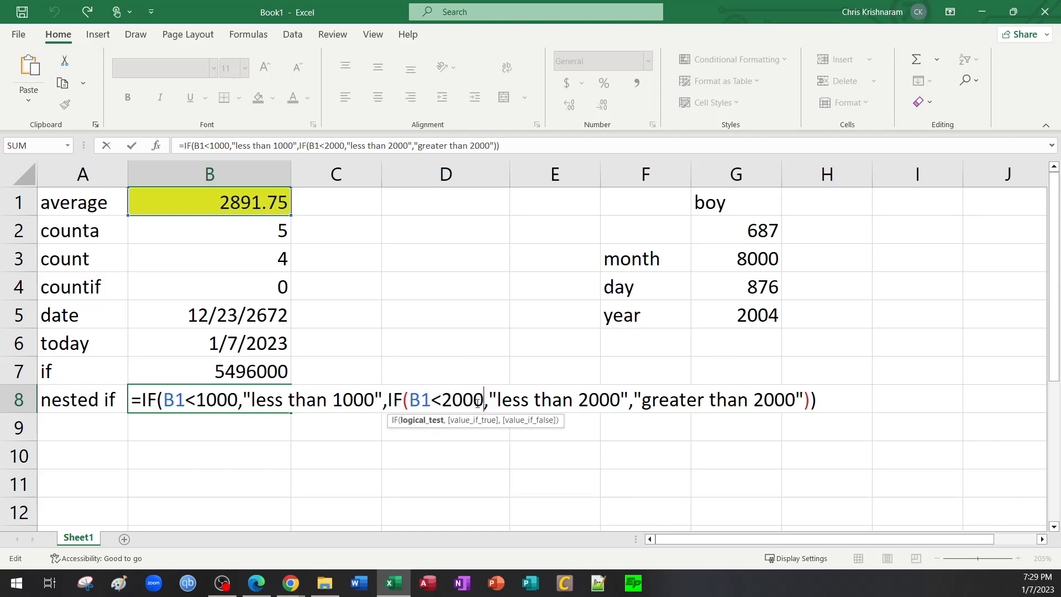
pyautogui.moveTo(410, 401); pyautogui.dragTo(629, 398)
pyautogui.click(491, 400)
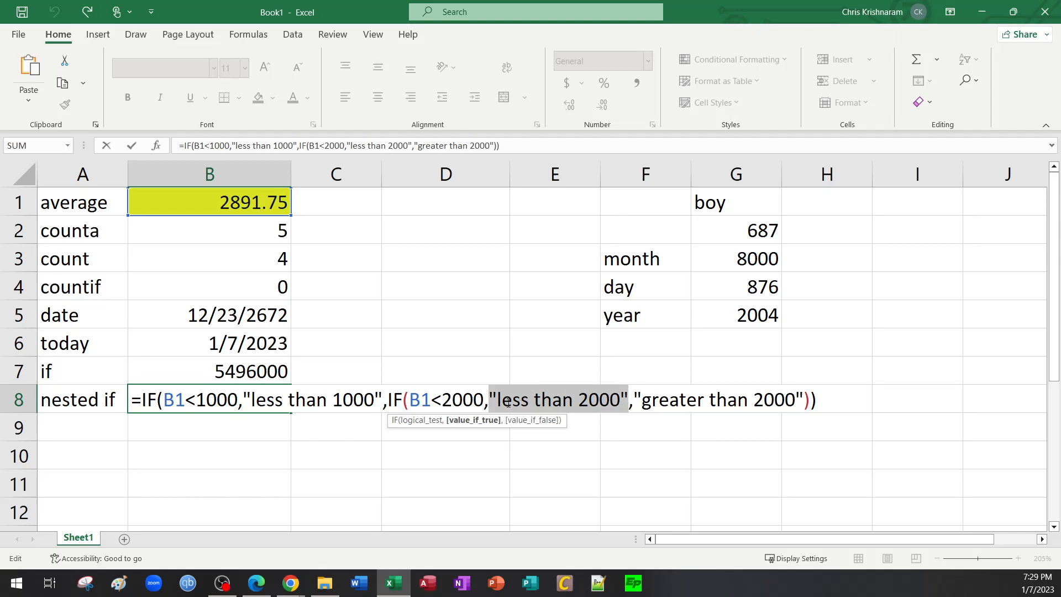
# Step: Try replacing the inner IF's value-if-false text "greater than 2000" in B8 with a third IF testing B1
pyautogui.click(636, 401)
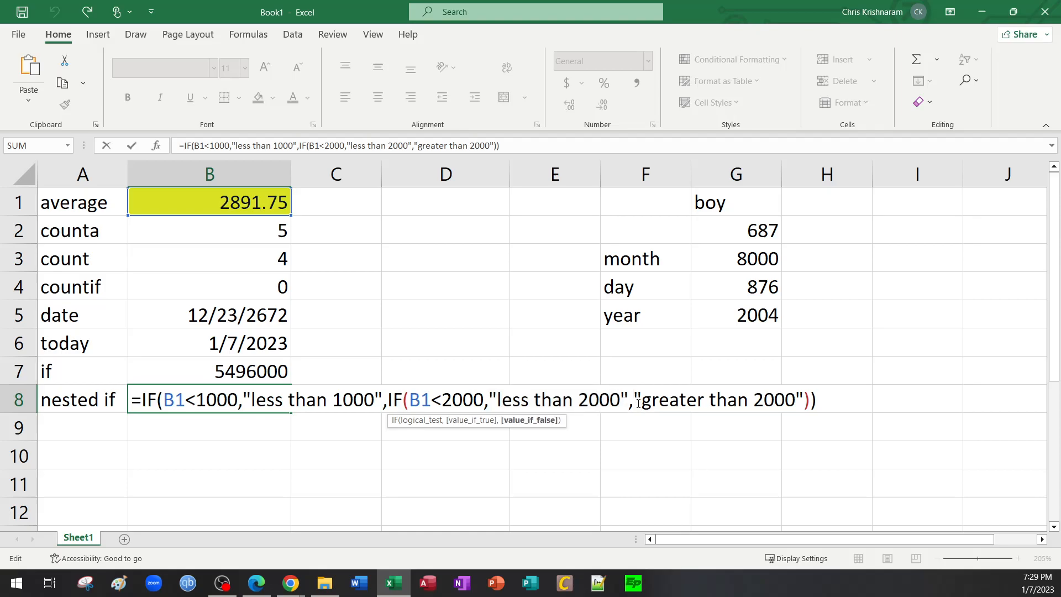
pyautogui.moveTo(638, 404); pyautogui.dragTo(800, 410)
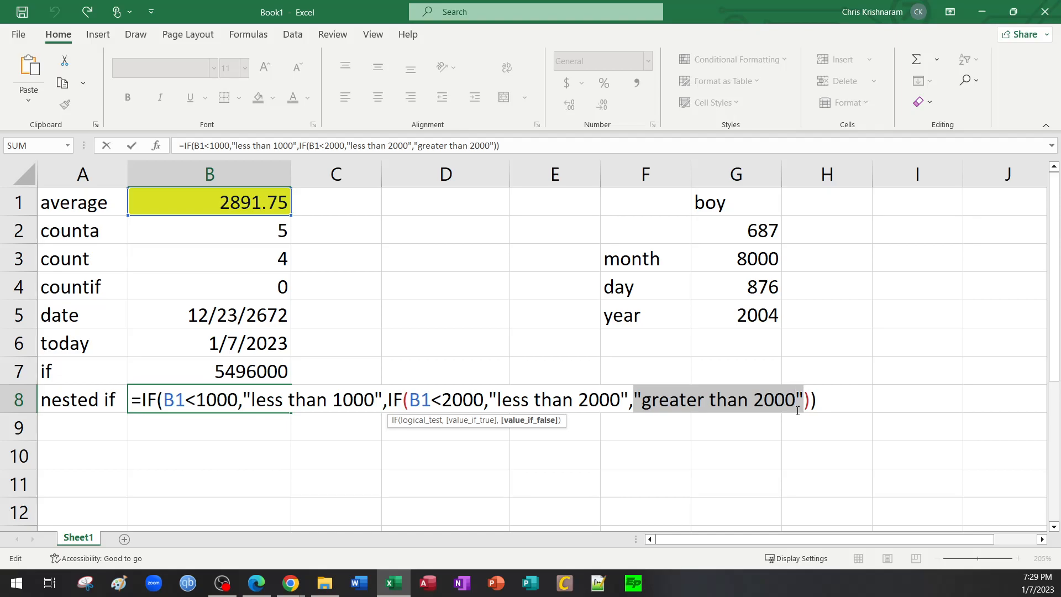
pyautogui.press('Delete')
pyautogui.write('IF(')
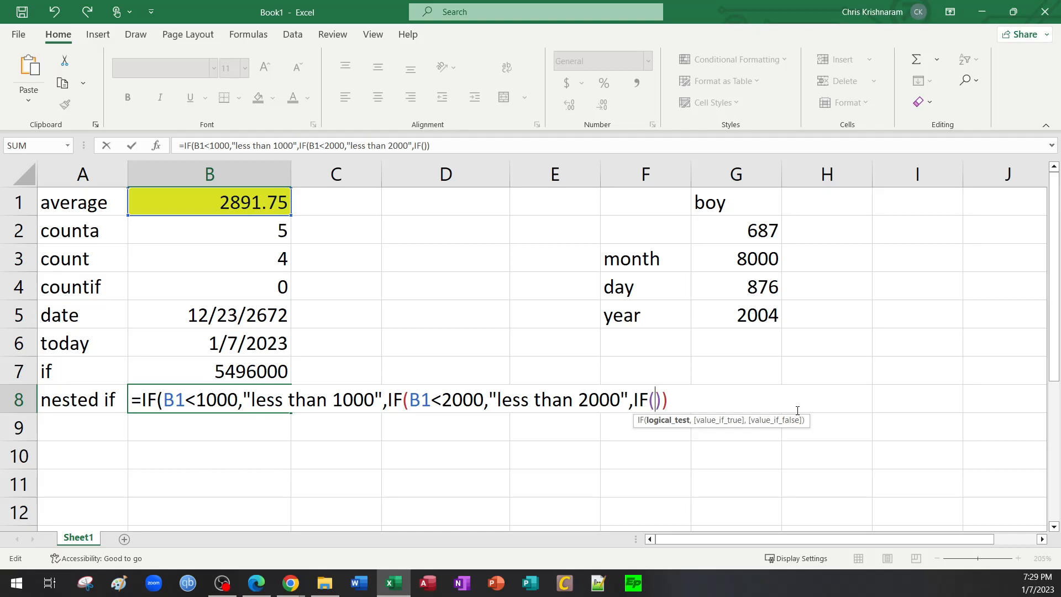
pyautogui.write('B1')
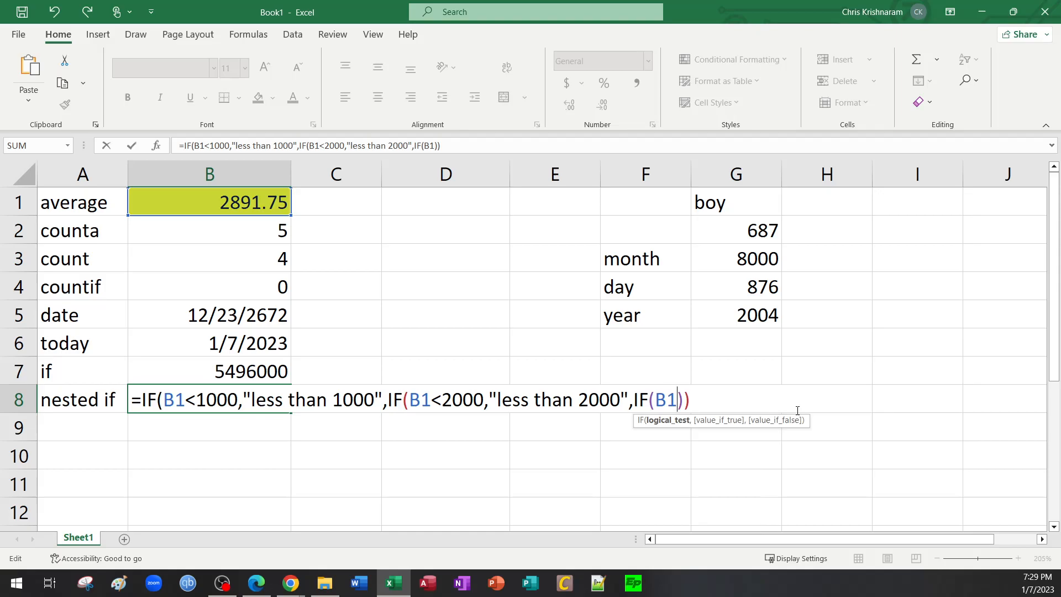
pyautogui.press('BackSpace')
pyautogui.press('BackSpace')
pyautogui.press('BackSpace')
pyautogui.press('BackSpace')
pyautogui.press('BackSpace')
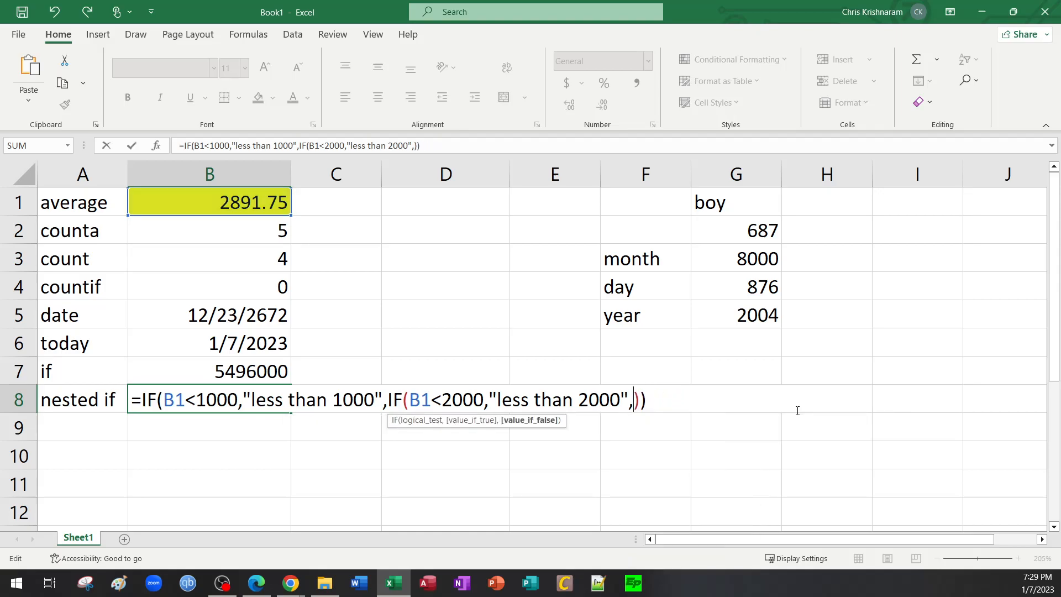
# Step: Undo the trial edits to B8's nested IF formula and cancel editing the cell
pyautogui.hotkey('ctrl', 'z')
pyautogui.hotkey('ctrl', 'z')
pyautogui.hotkey('ctrl', 'z')
pyautogui.hotkey('ctrl', 'z')
pyautogui.hotkey('ctrl', 'z')
pyautogui.hotkey('ctrl', 'z')
pyautogui.press('Escape')
# Step: Compare the value-if-false text "greater than 2000" in B8's formula with the IF syntax in the PDF notes, keeping the formula as is
pyautogui.doubleClick(274, 400)
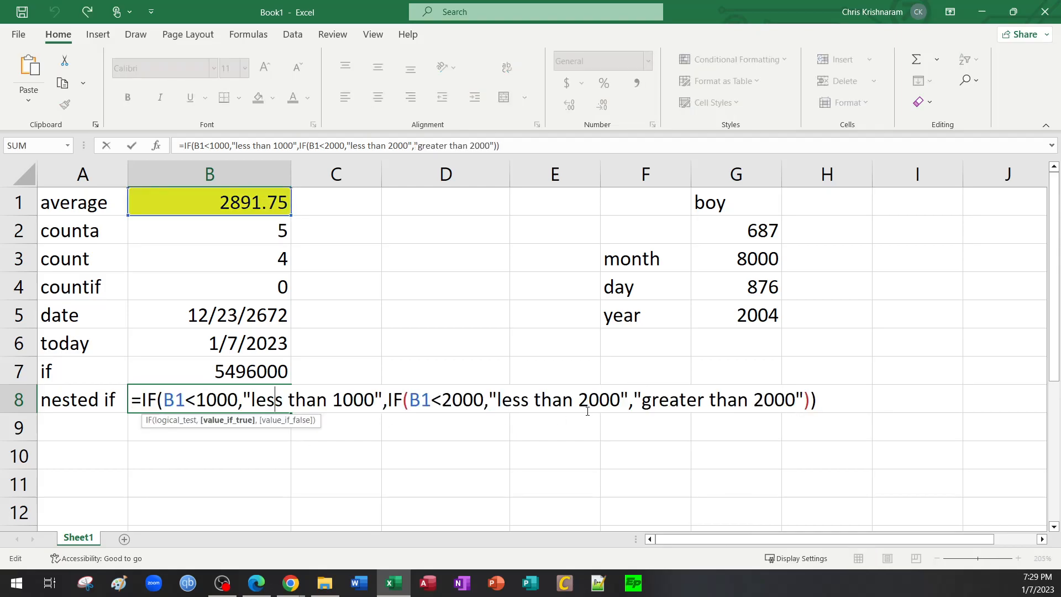
pyautogui.moveTo(635, 398); pyautogui.dragTo(805, 399)
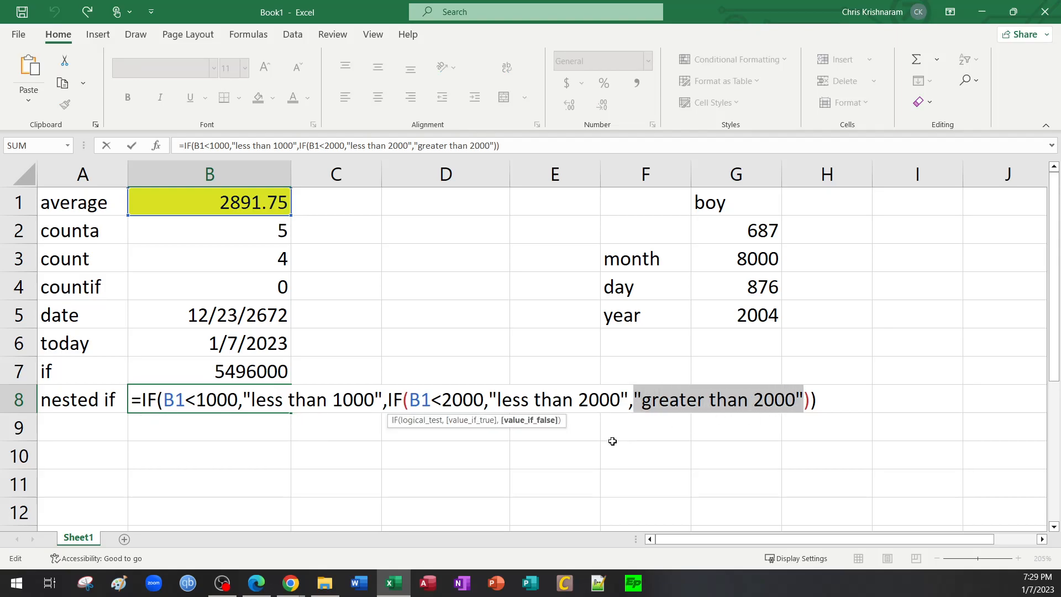
pyautogui.click(256, 583)
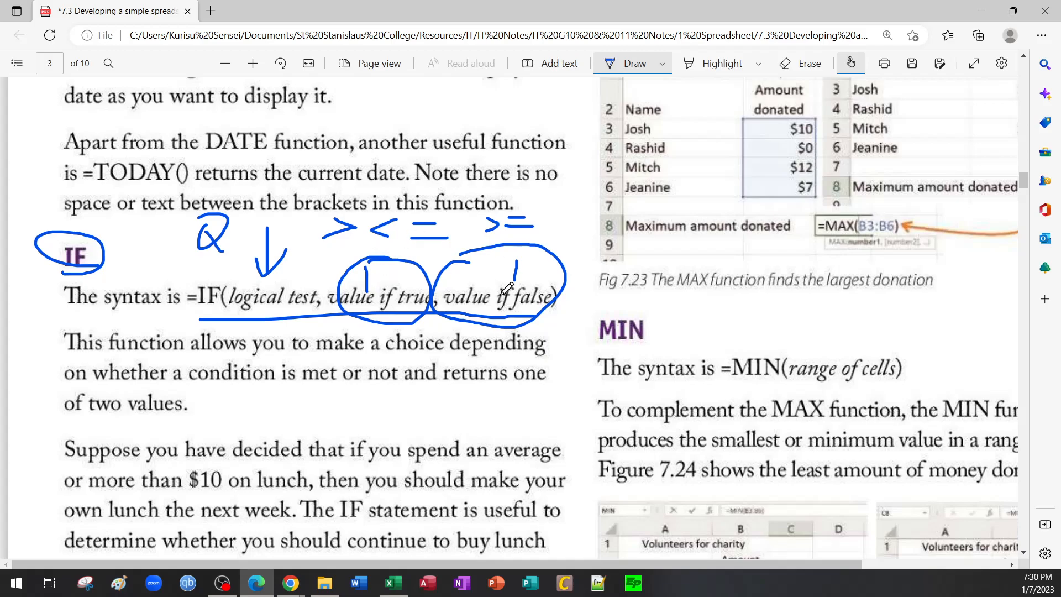
pyautogui.click(393, 583)
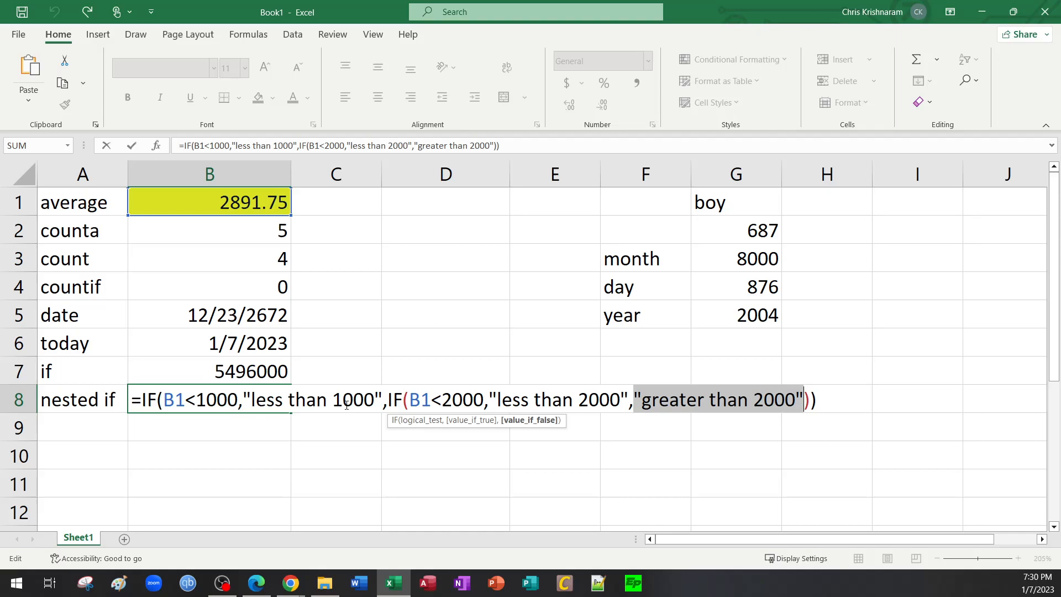
pyautogui.hotkey('ctrl', 'Return')
# Step: Review the IF lunch example and the DATE section in the PDF notes in Edge, and return to Excel
pyautogui.click(256, 583)
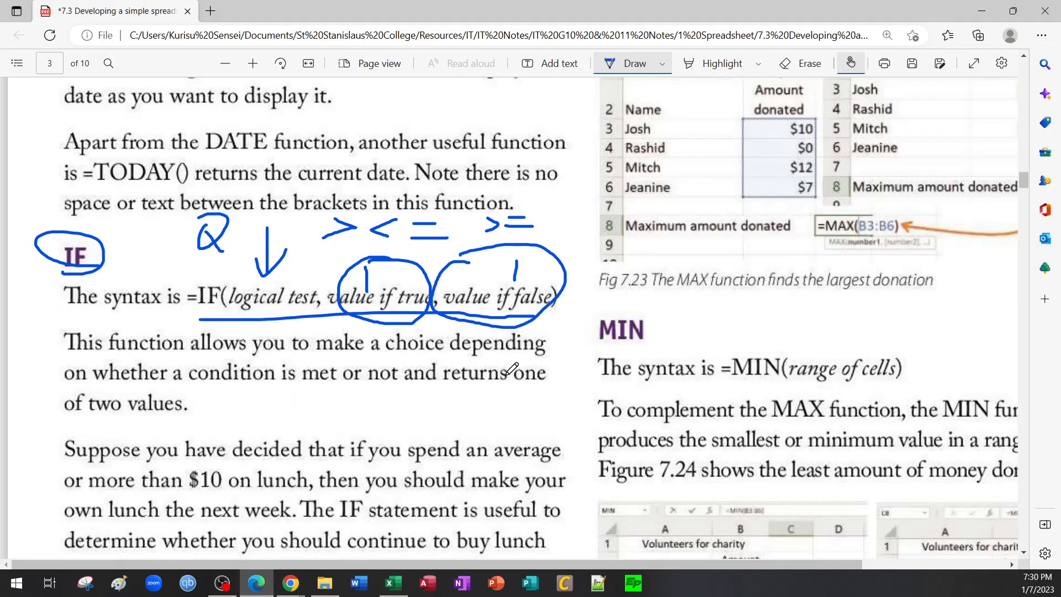
pyautogui.scroll(-5, 512, 366)
pyautogui.scroll(-8, 511, 366)
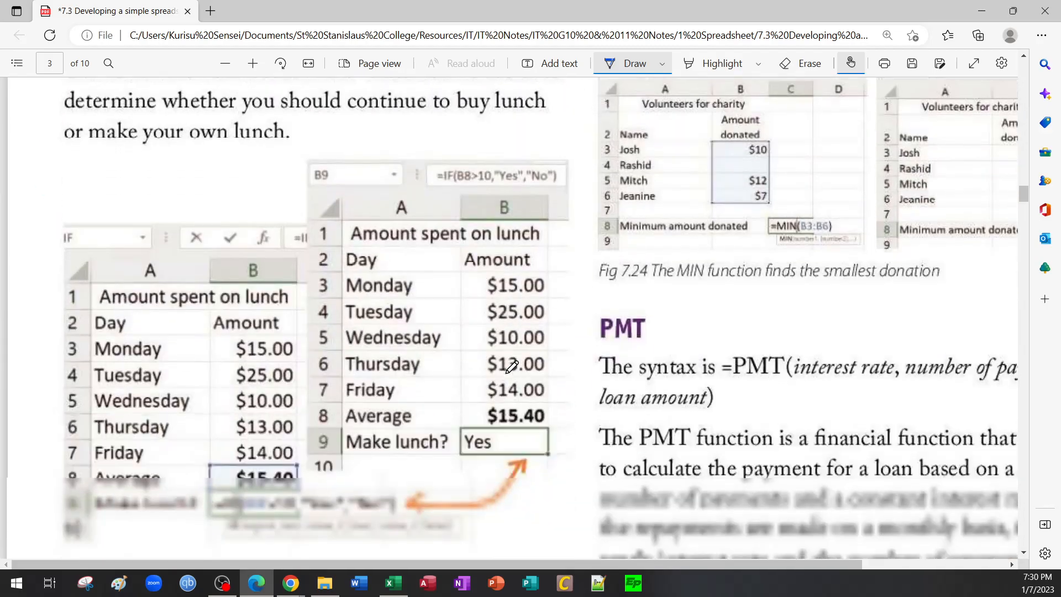
pyautogui.scroll(20, 511, 366)
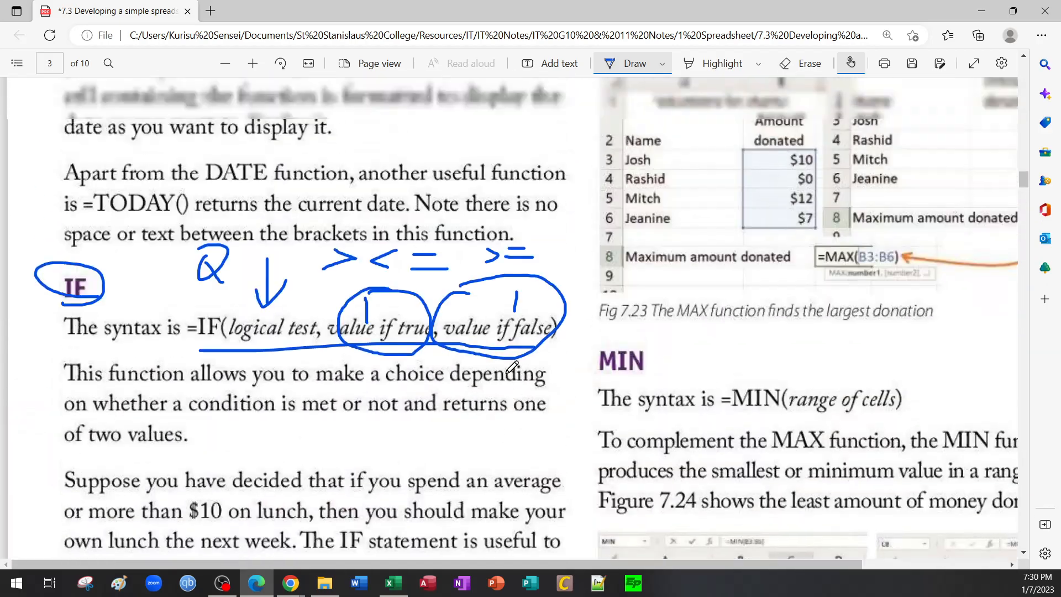
pyautogui.scroll(5, 479, 385)
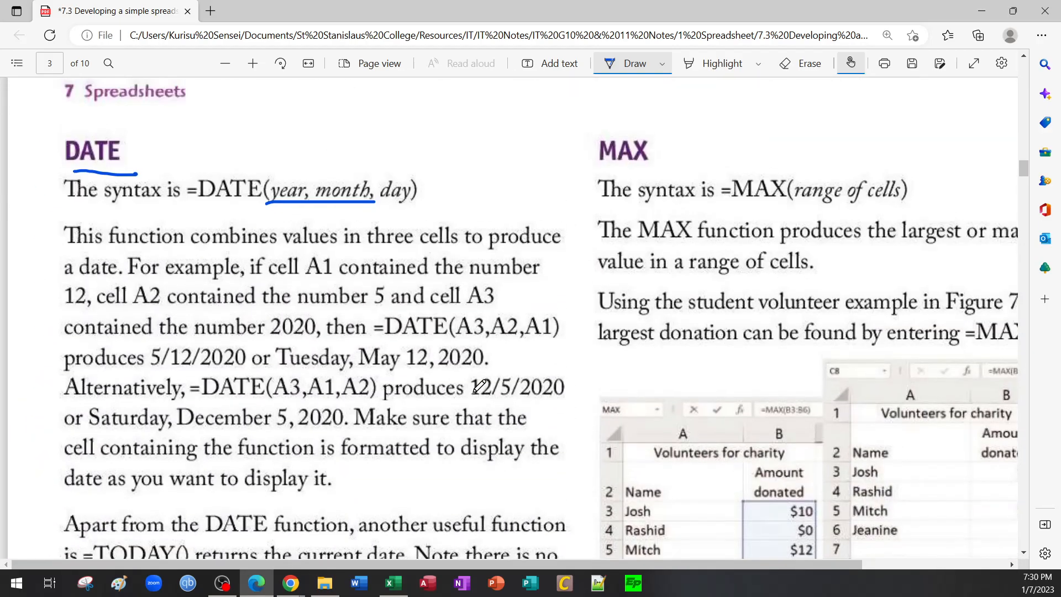
pyautogui.click(392, 583)
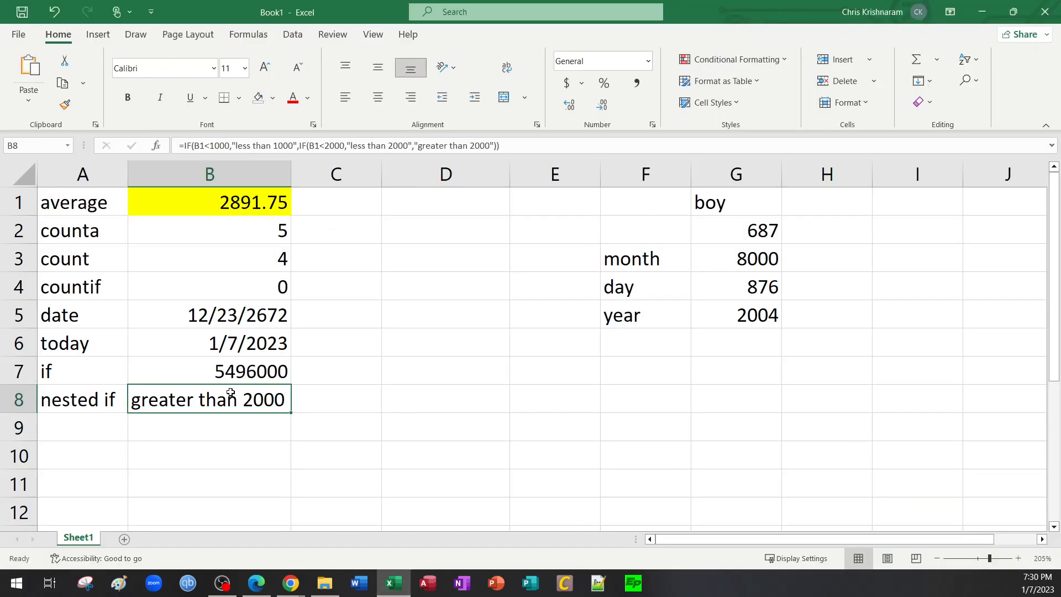
# Step: Copy the nested IF formula from B8 into B9
pyautogui.hotkey('ctrl', 'c')
pyautogui.click(210, 435)
pyautogui.hotkey('ctrl', 'v')
# Step: Replace the inner IF in B9's formula with SUM(G2:G5) as the value-if-false argument
pyautogui.doubleClick(229, 429)
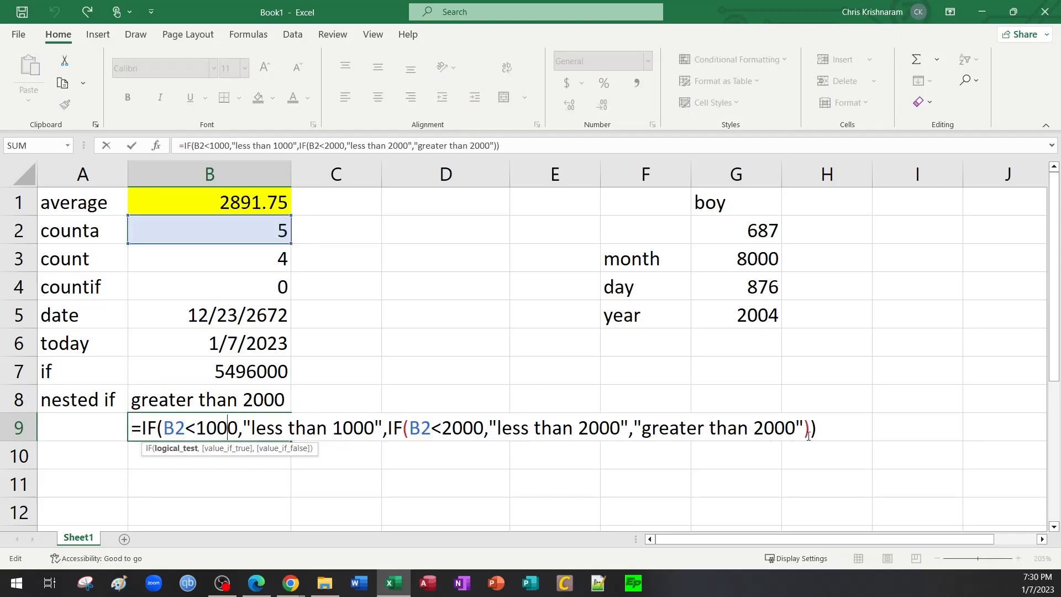
pyautogui.moveTo(805, 435); pyautogui.dragTo(387, 442)
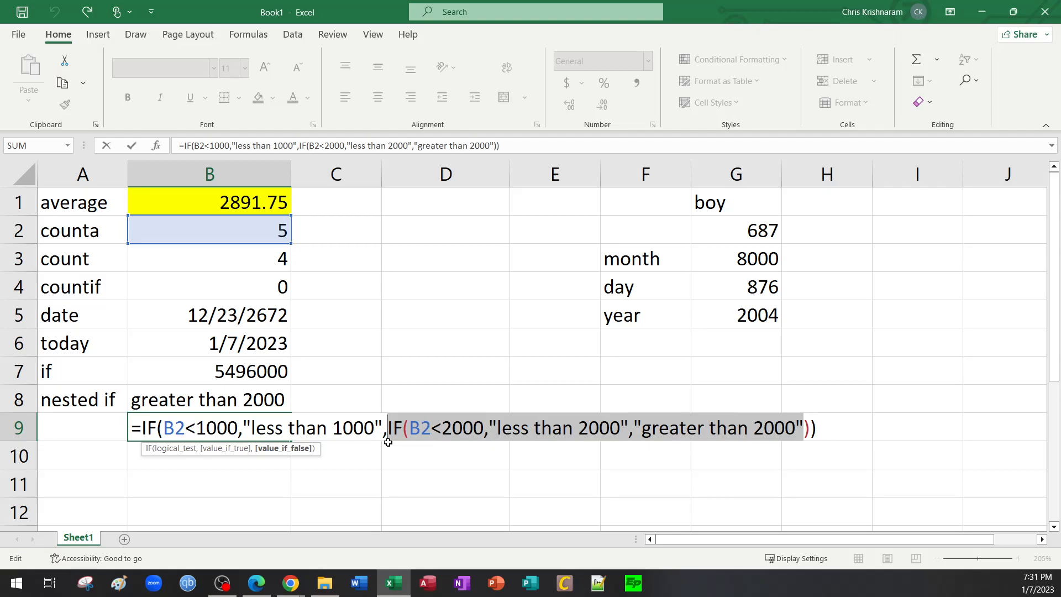
pyautogui.press('Delete')
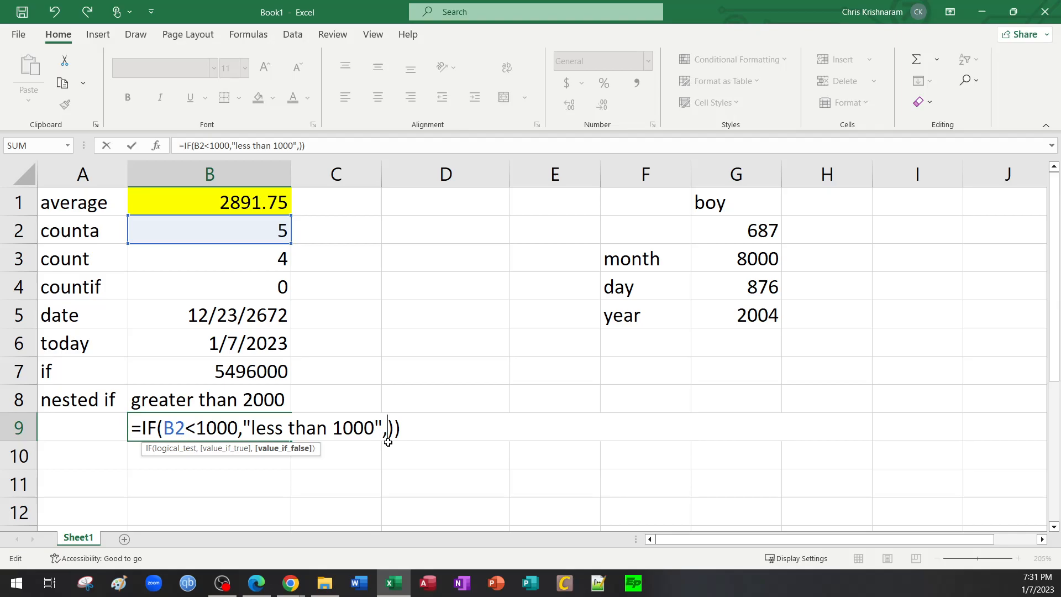
pyautogui.write('sum')
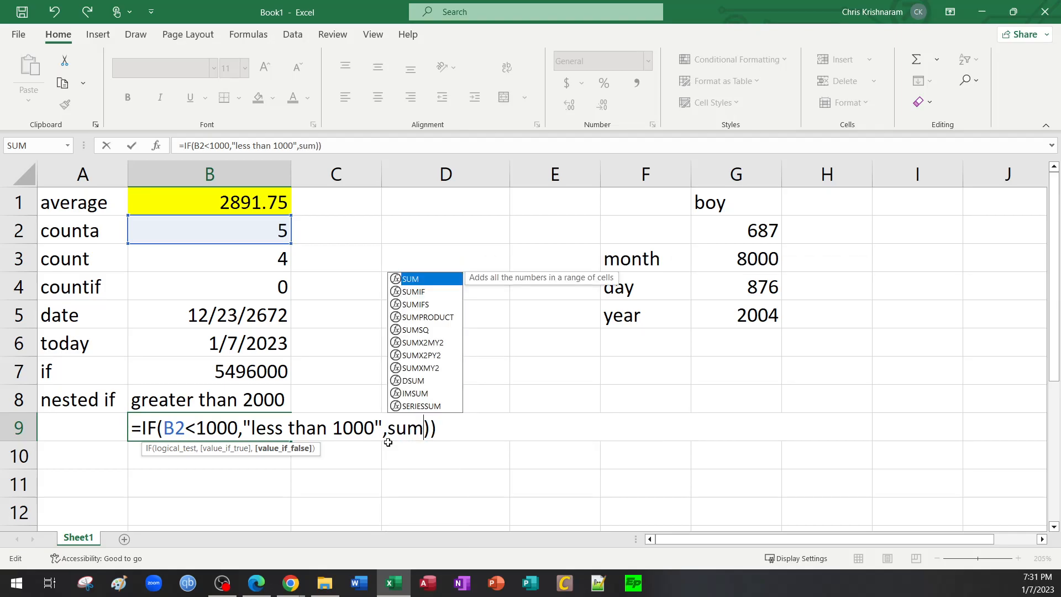
pyautogui.press('Tab')
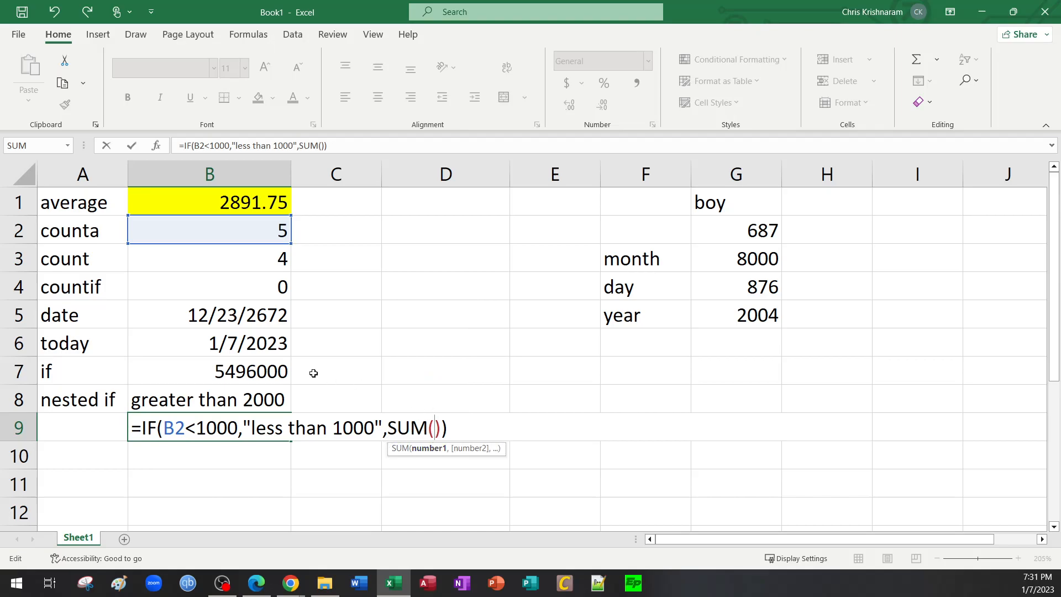
pyautogui.moveTo(741, 230); pyautogui.dragTo(741, 315)
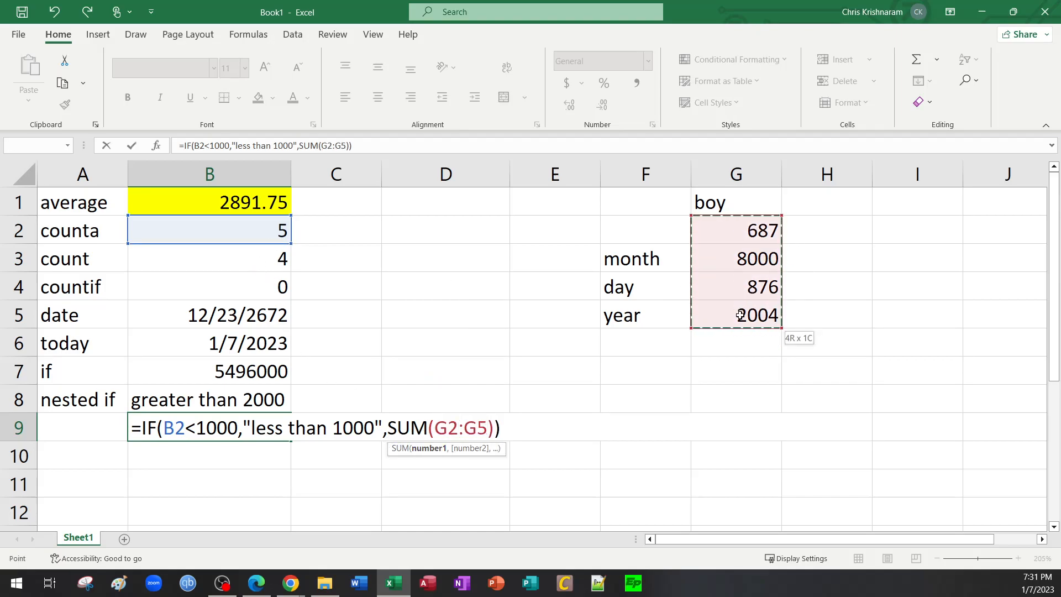
pyautogui.press('Return')
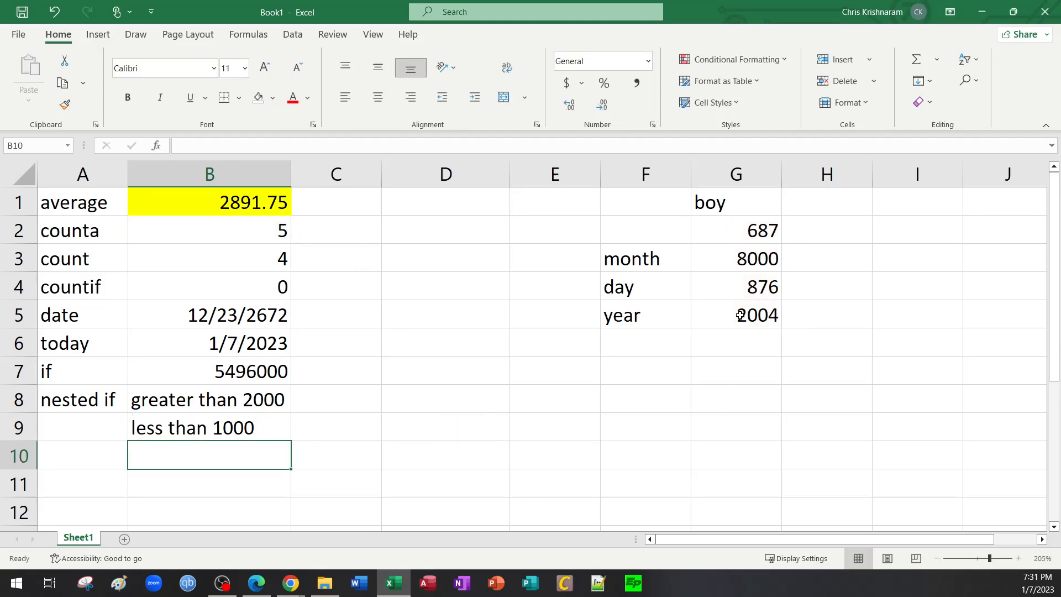
# Step: Check which cell B9's IF formula tests, and overwrite that cell, B2, with 2000
pyautogui.doubleClick(243, 428)
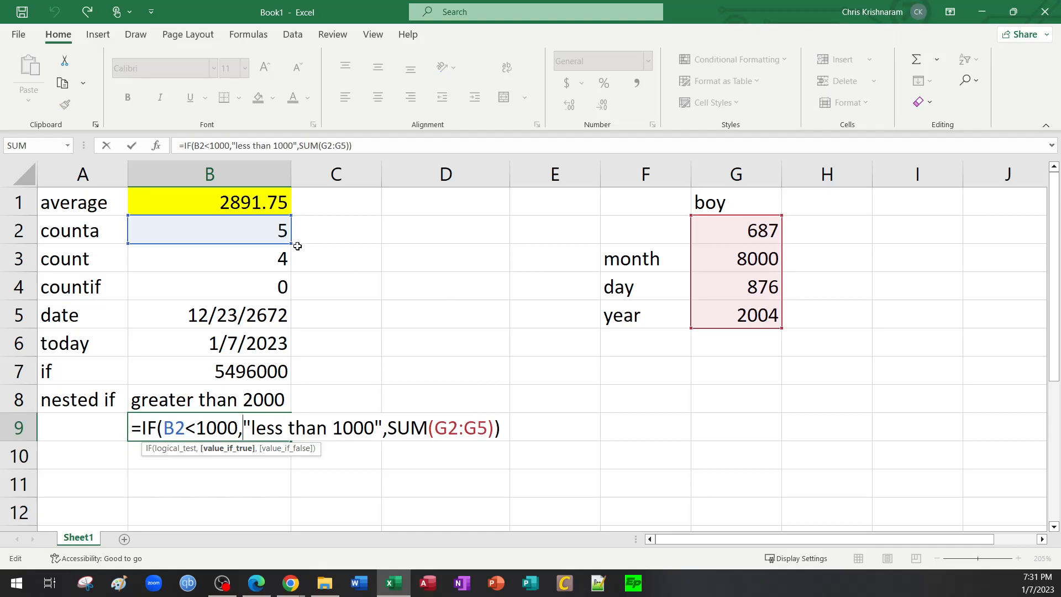
pyautogui.press('Escape')
pyautogui.doubleClick(270, 227)
pyautogui.press('Escape')
pyautogui.write('2000')
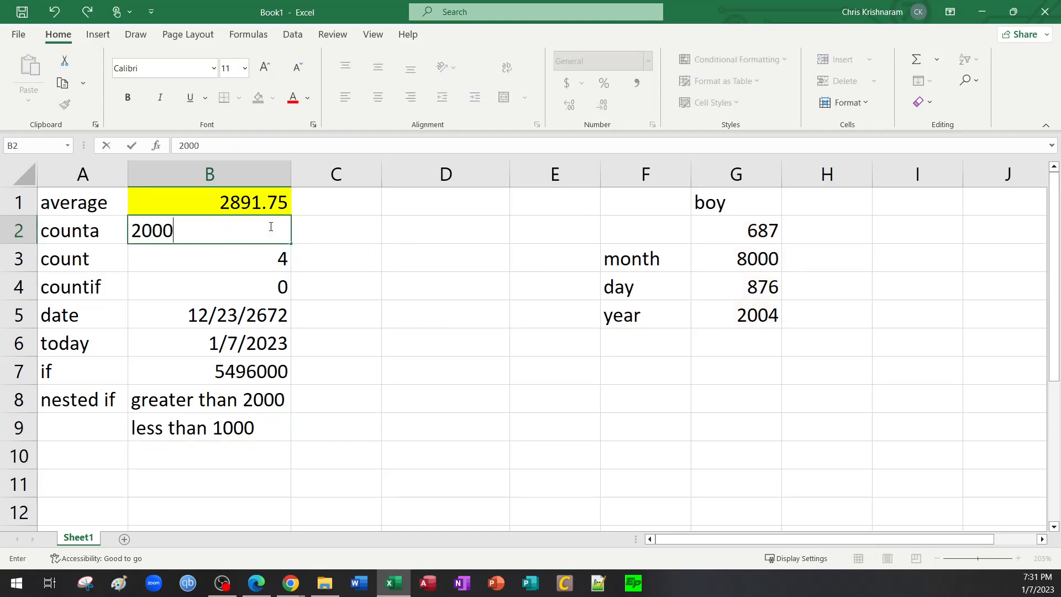
pyautogui.press('Return')
# Step: Examine B9's IF formula, including its SUM(G2:G5) value-if-false argument, and leave the formula as is
pyautogui.click(253, 439)
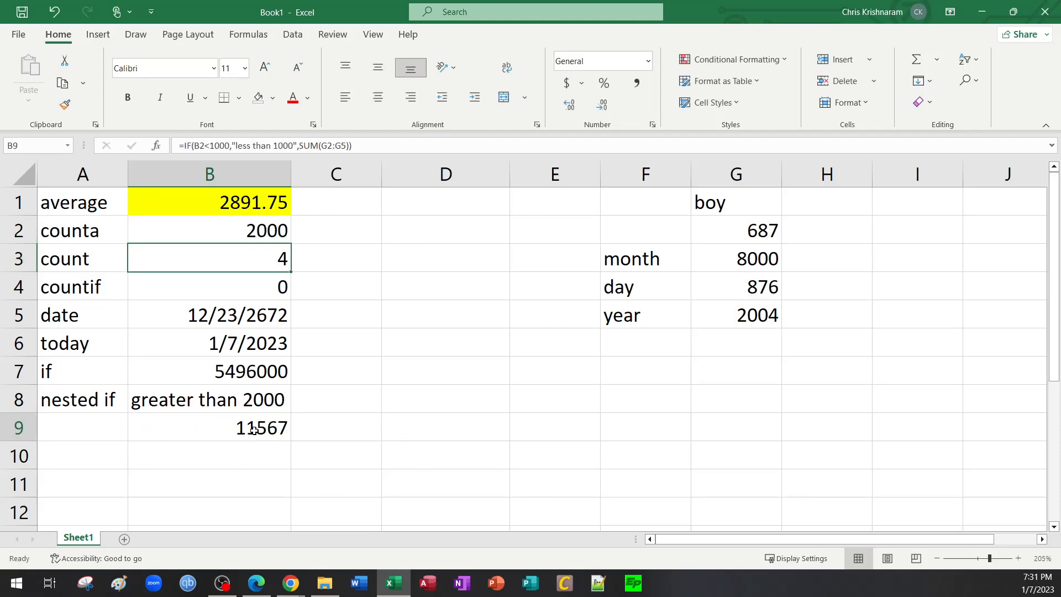
pyautogui.doubleClick(257, 425)
pyautogui.moveTo(388, 428); pyautogui.dragTo(496, 434)
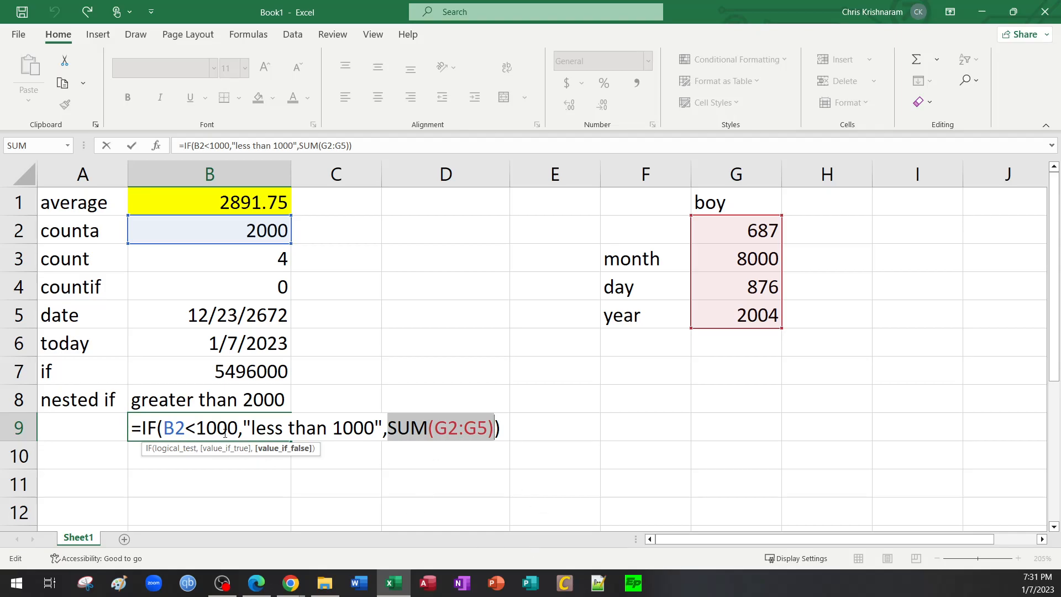
pyautogui.moveTo(251, 427); pyautogui.dragTo(494, 439)
pyautogui.moveTo(136, 427); pyautogui.dragTo(513, 427)
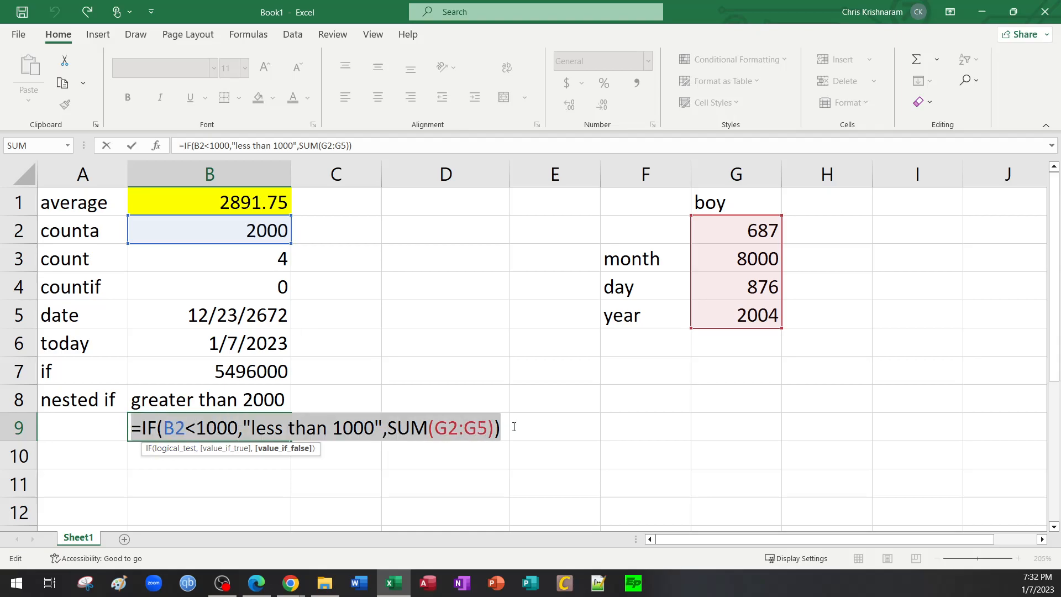
pyautogui.press('Escape')
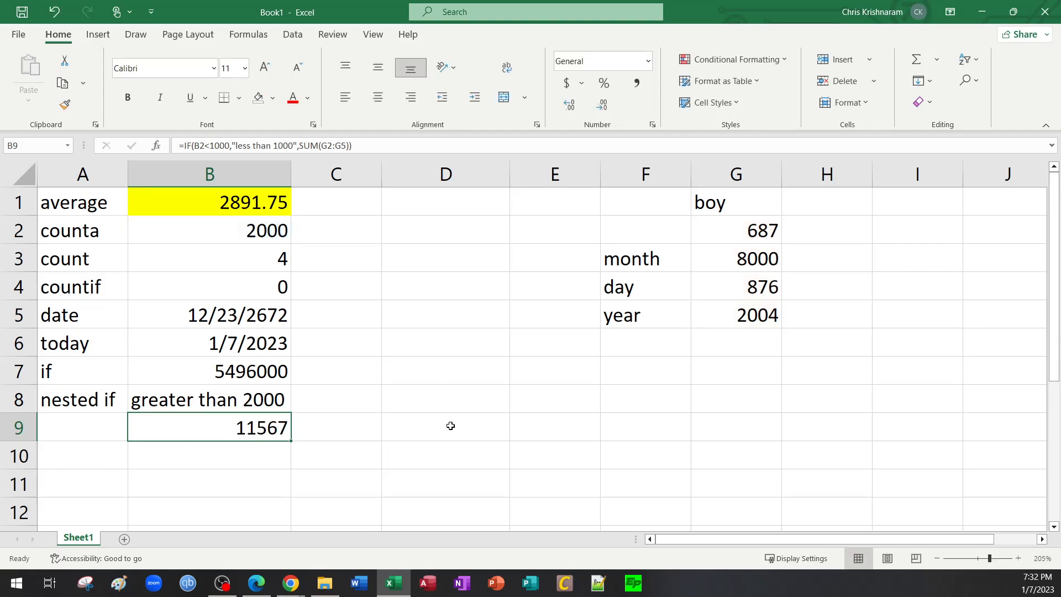
# Step: Examine the full nested IF formula in B8
pyautogui.press('Up')
pyautogui.doubleClick(244, 399)
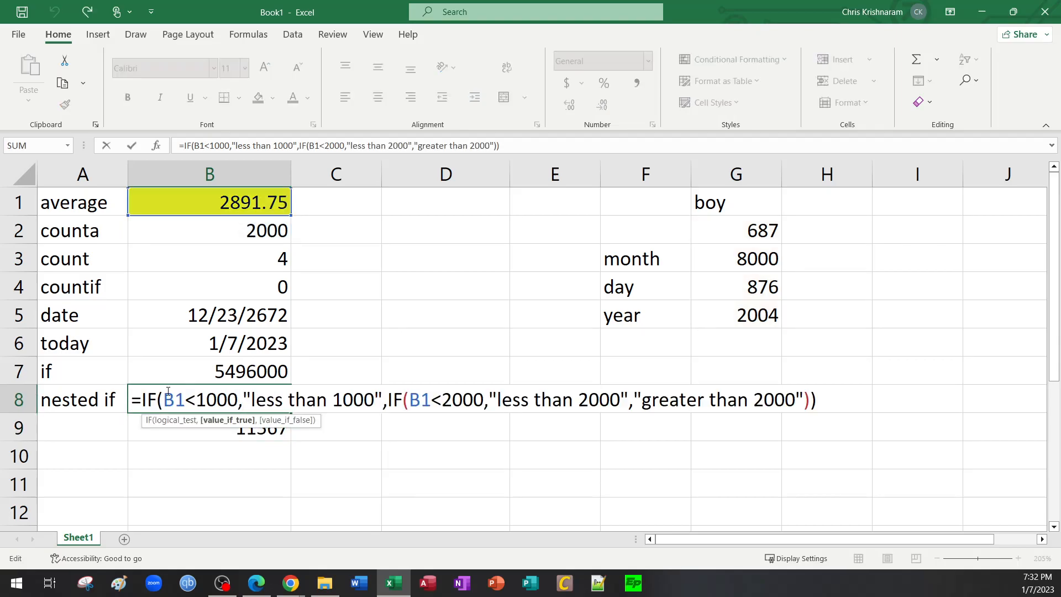
pyautogui.moveTo(135, 401); pyautogui.dragTo(817, 399)
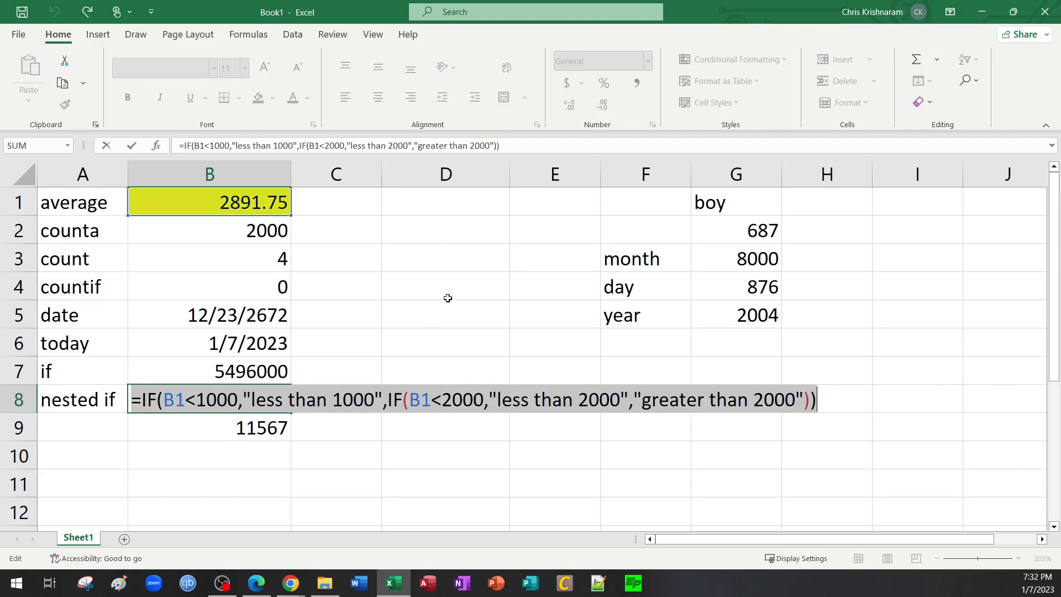
# Step: Leave the nested IF formula in B8 and look up the MAX function's syntax in the PDF notes in Edge
pyautogui.press('Escape')
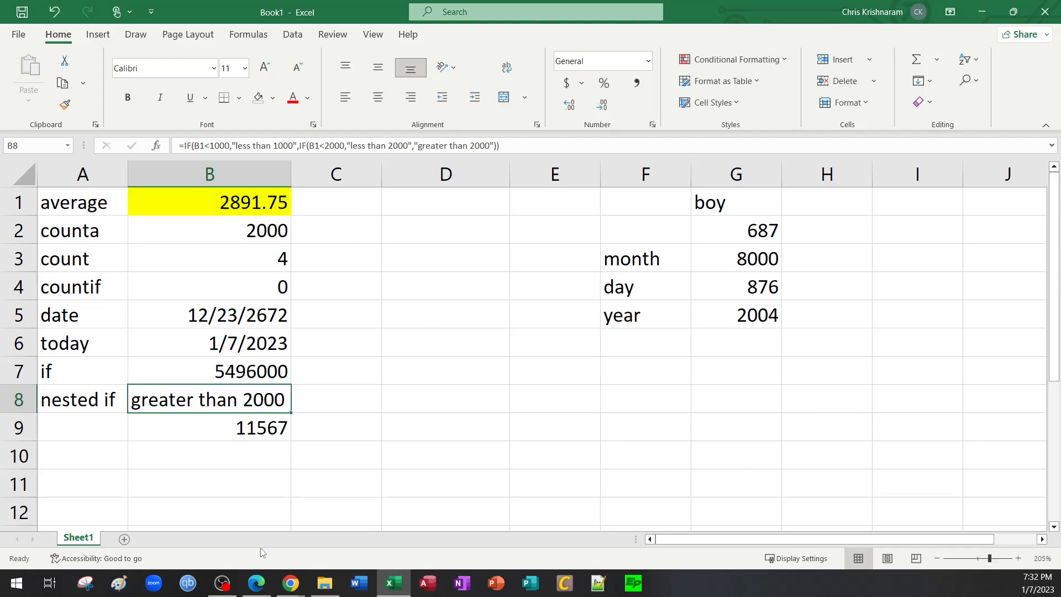
pyautogui.click(255, 583)
pyautogui.scroll(-15, 452, 396)
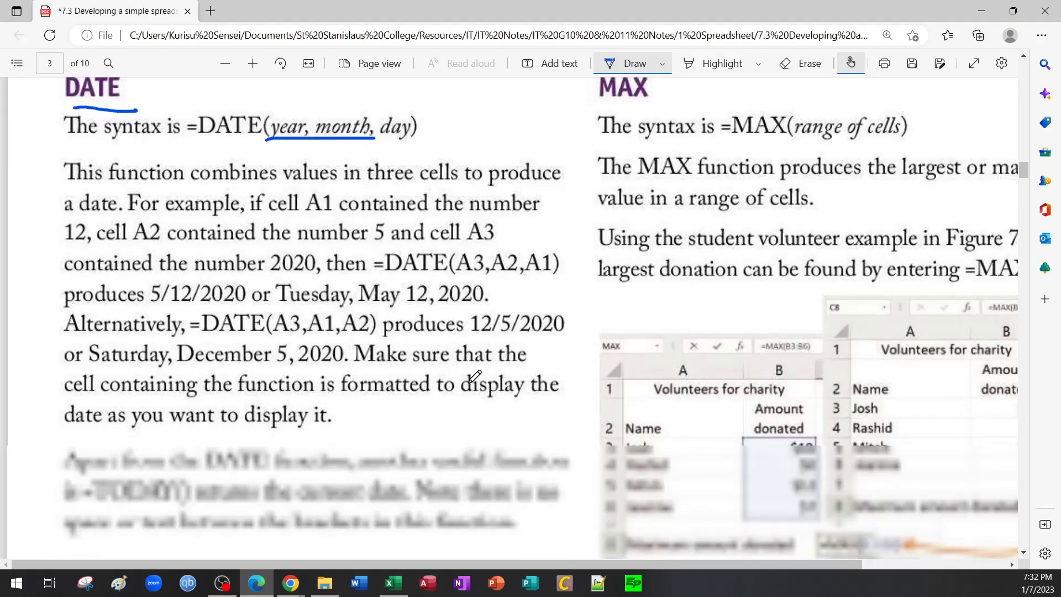
pyautogui.scroll(-5, 474, 377)
pyautogui.scroll(12, 474, 377)
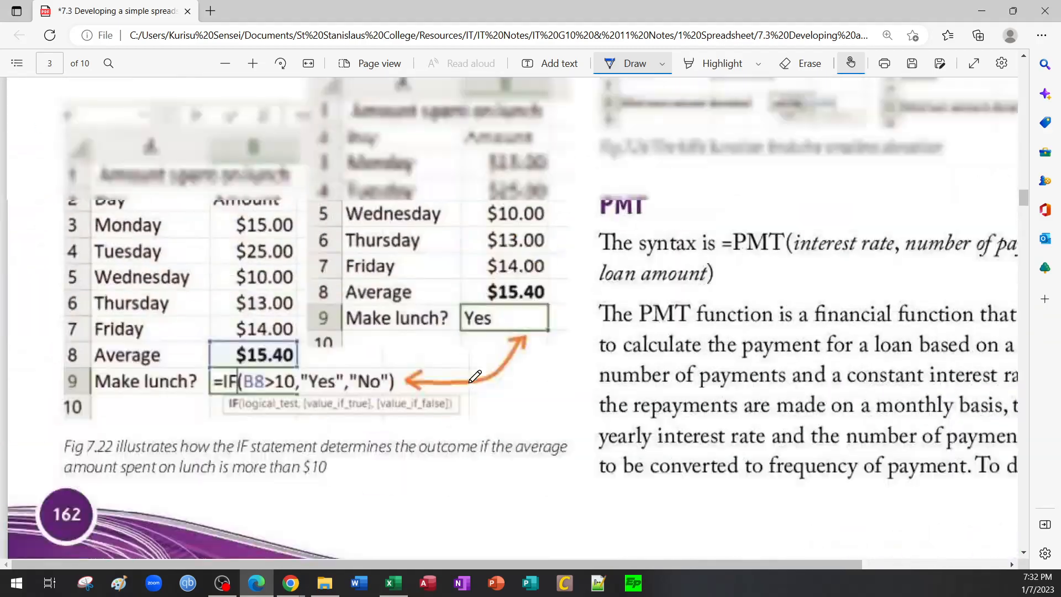
pyautogui.scroll(8, 474, 377)
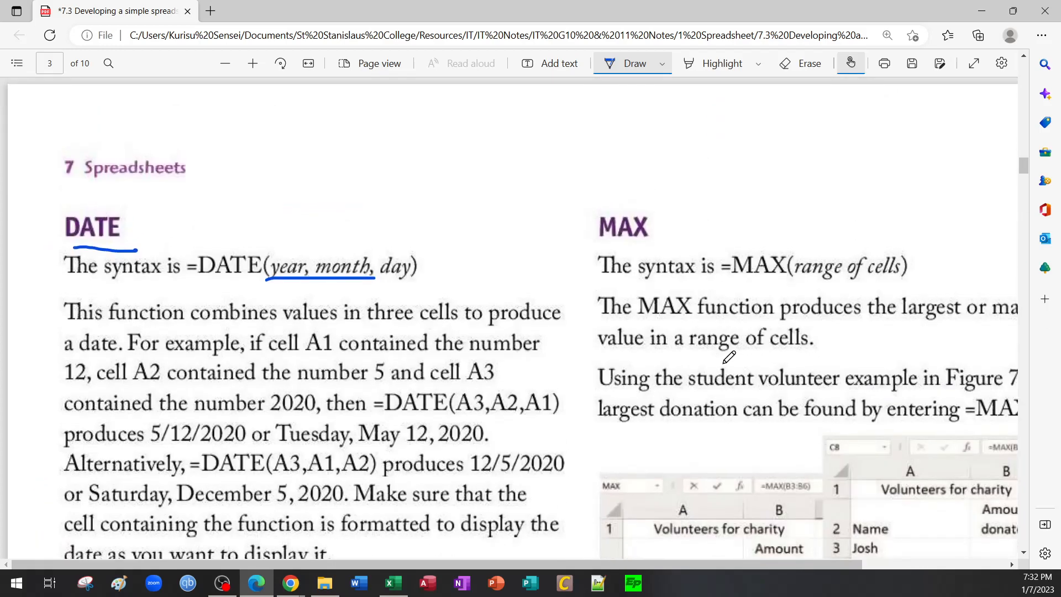
pyautogui.moveTo(703, 565); pyautogui.dragTo(860, 566)
pyautogui.click(416, 587)
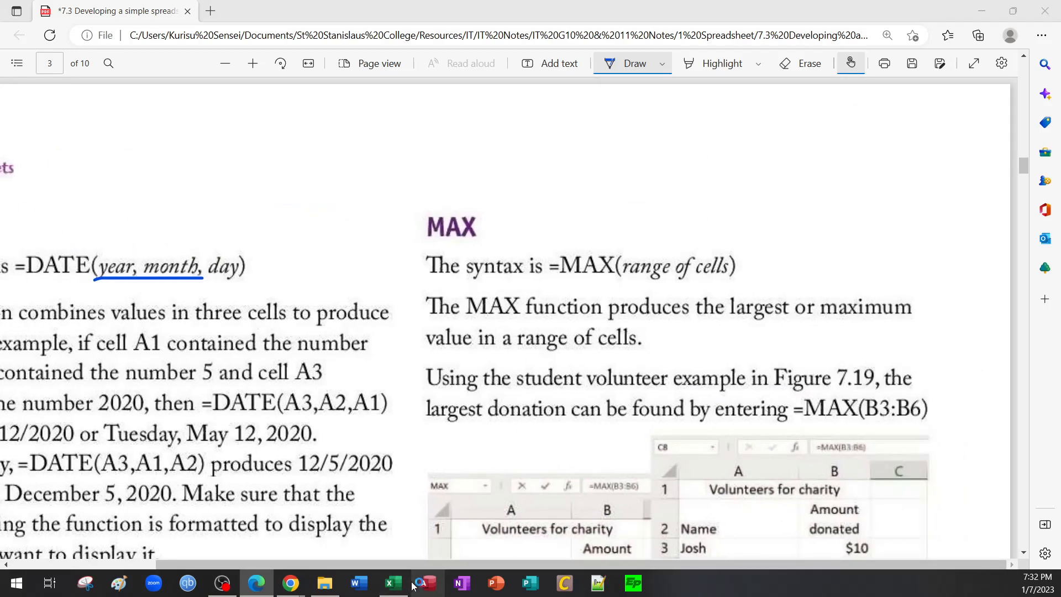
# Step: Switch back to the Excel workbook and label cell A9 "max"
pyautogui.click(401, 584)
pyautogui.click(94, 448)
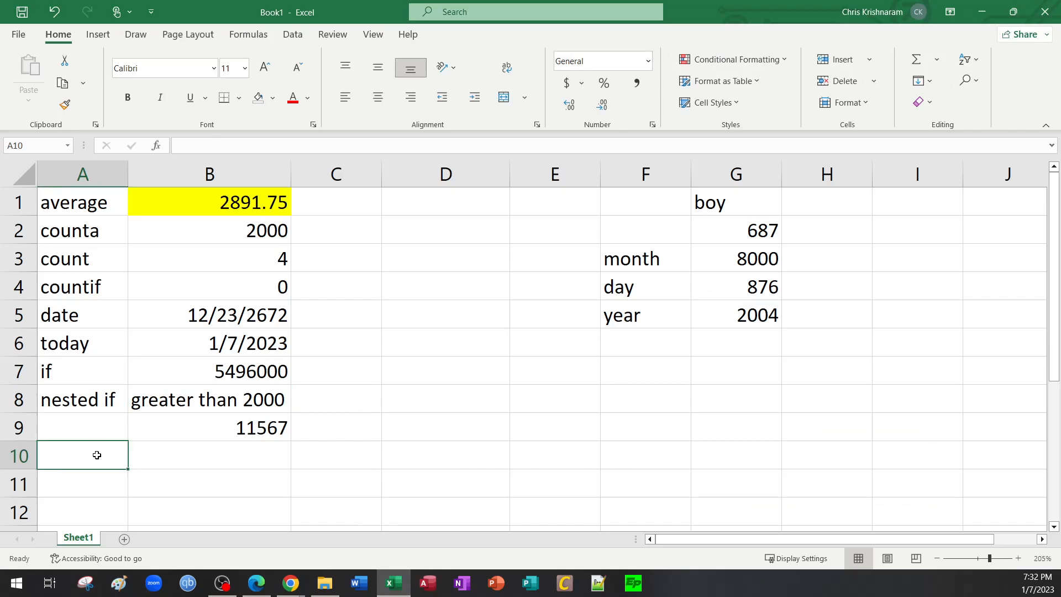
pyautogui.press('Up')
pyautogui.write('max')
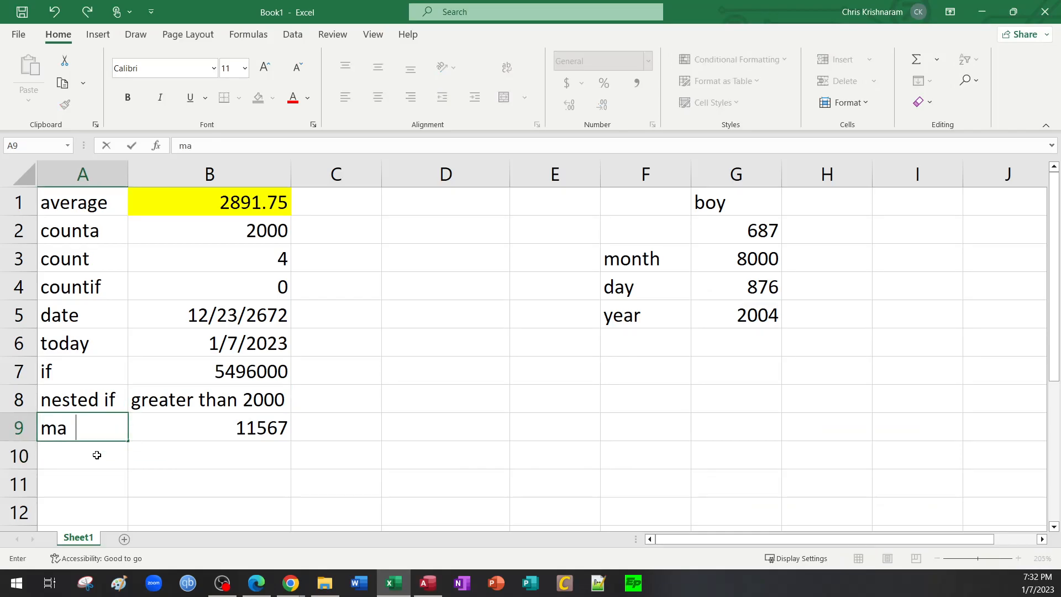
pyautogui.press('Tab')
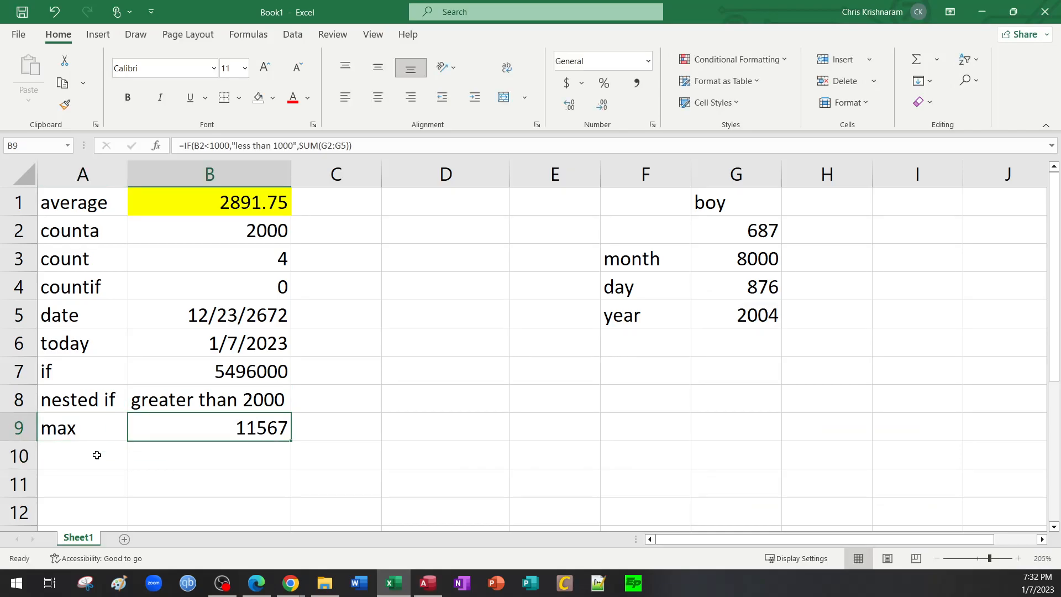
# Step: Replace the formula in B9 with the MAX function over the range G2:G5
pyautogui.press('BackSpace')
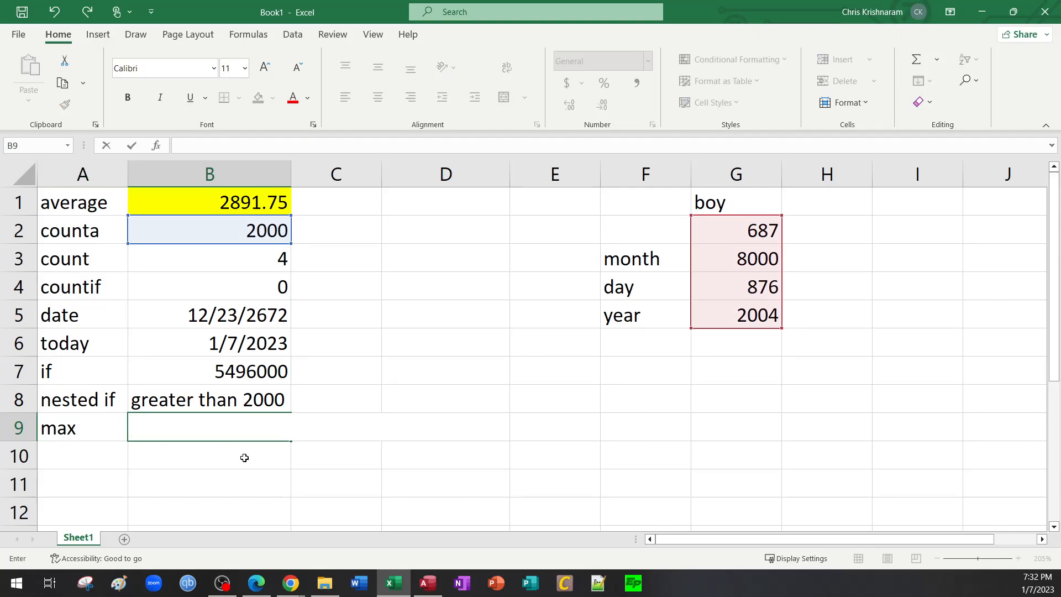
pyautogui.write('=max')
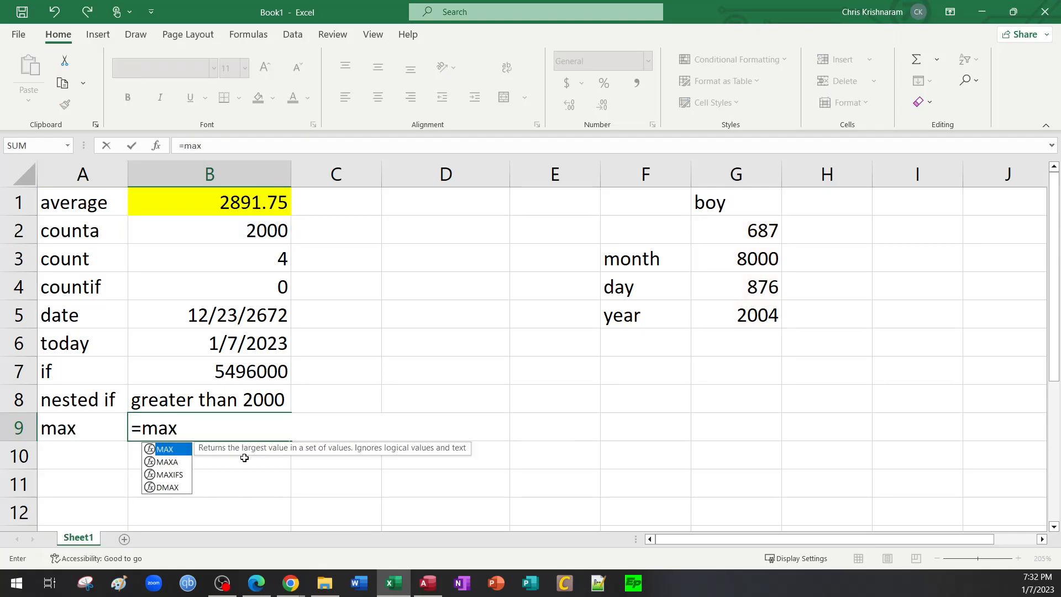
pyautogui.press('Tab')
pyautogui.moveTo(732, 229); pyautogui.dragTo(735, 311)
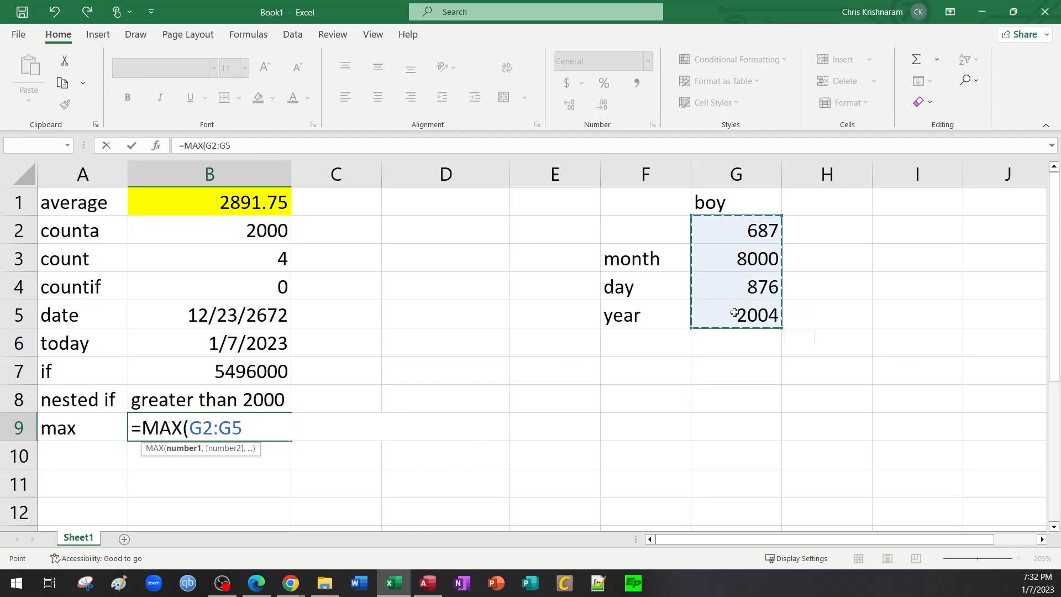
pyautogui.press('Return')
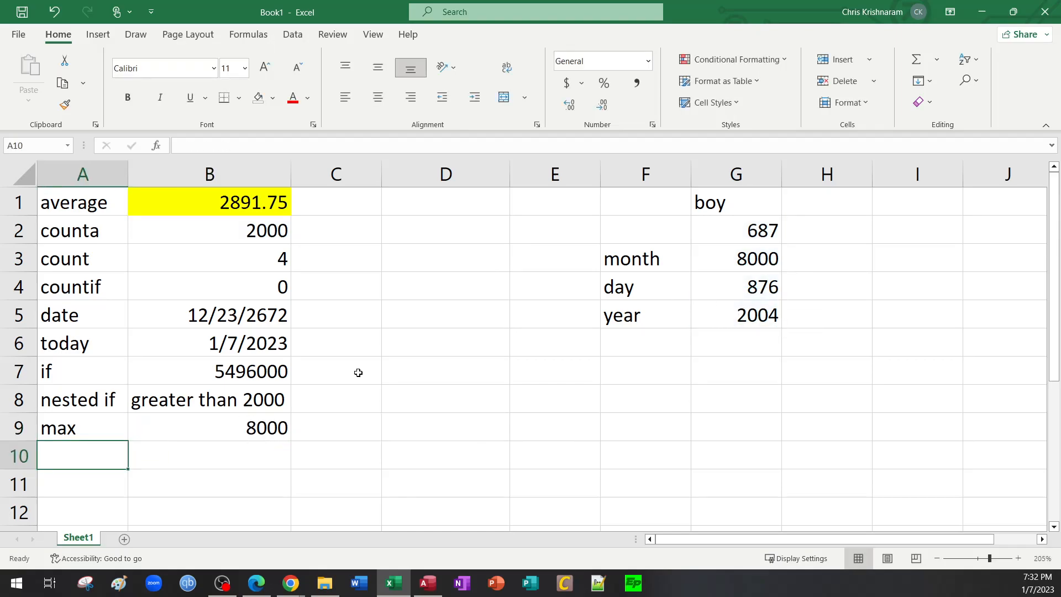
# Step: Label cell A10 "min" and enter the MIN function over the range G2:G5 in B10
pyautogui.write('=')
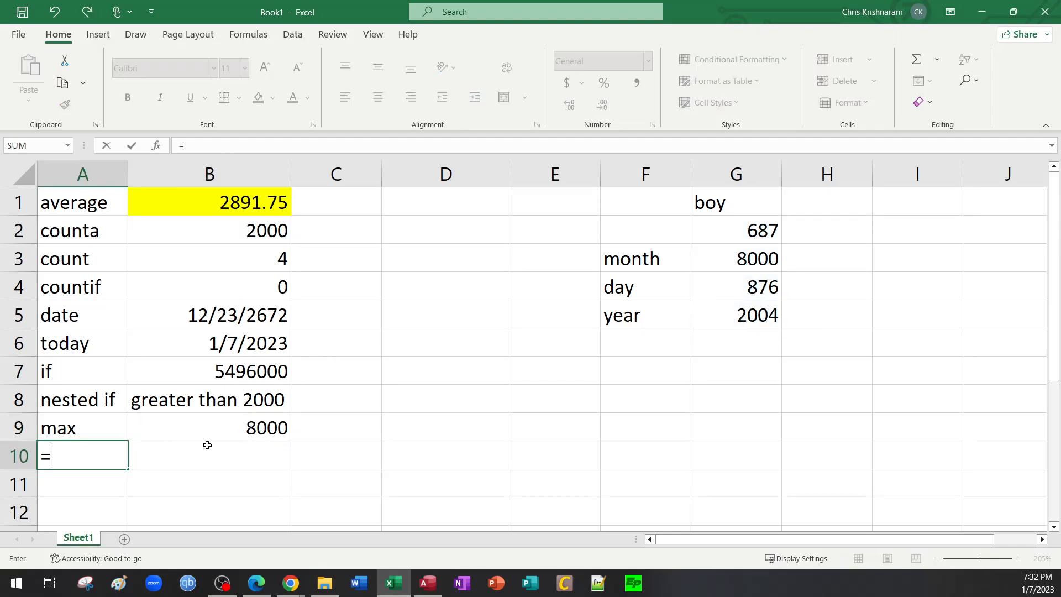
pyautogui.press('BackSpace')
pyautogui.write('min')
pyautogui.press('Tab')
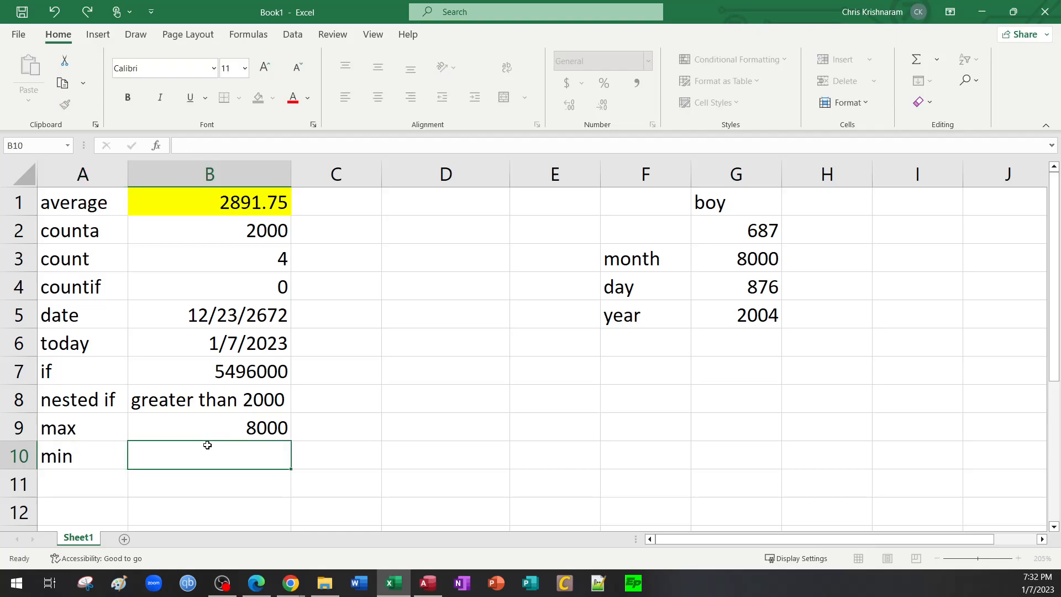
pyautogui.write('=min')
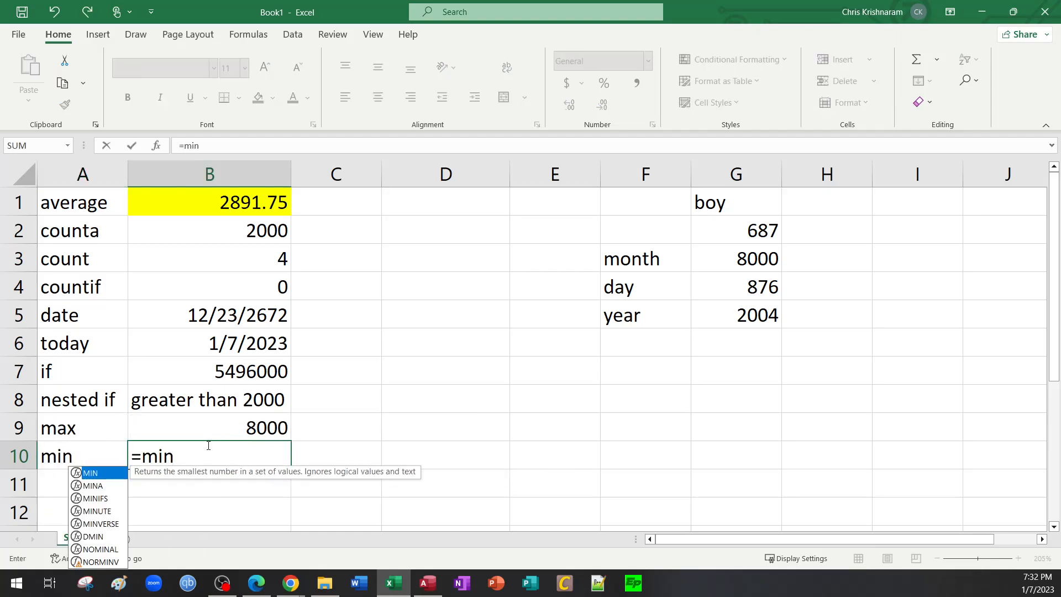
pyautogui.press('Tab')
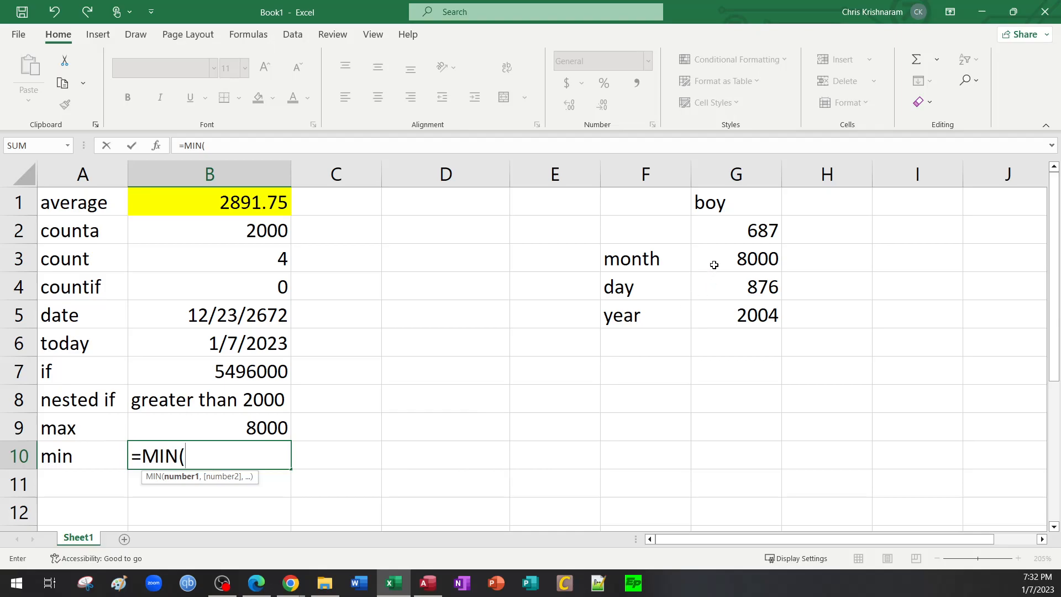
pyautogui.moveTo(736, 230); pyautogui.dragTo(737, 316)
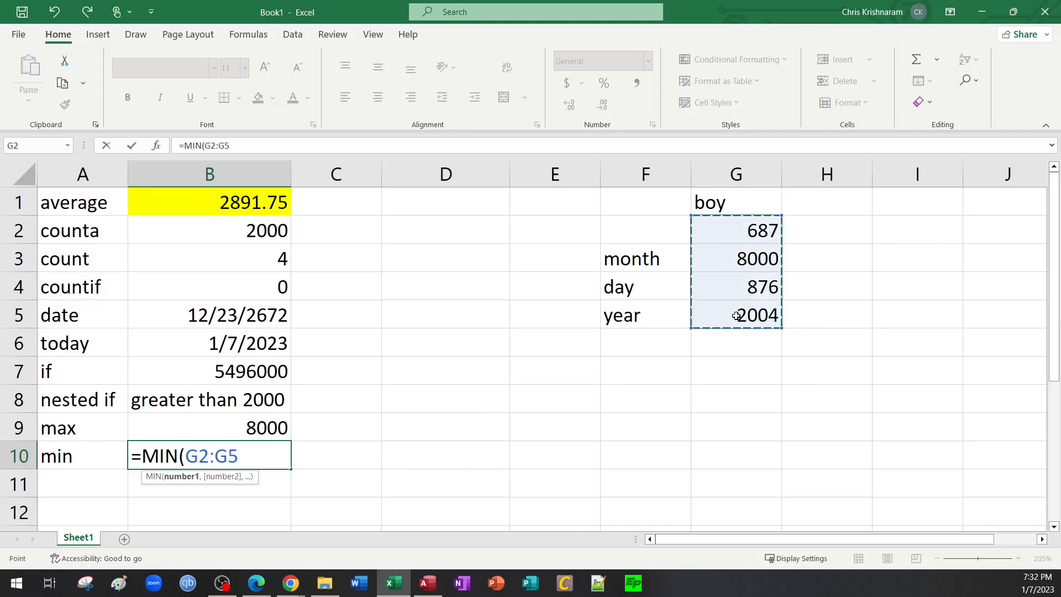
pyautogui.press('Return')
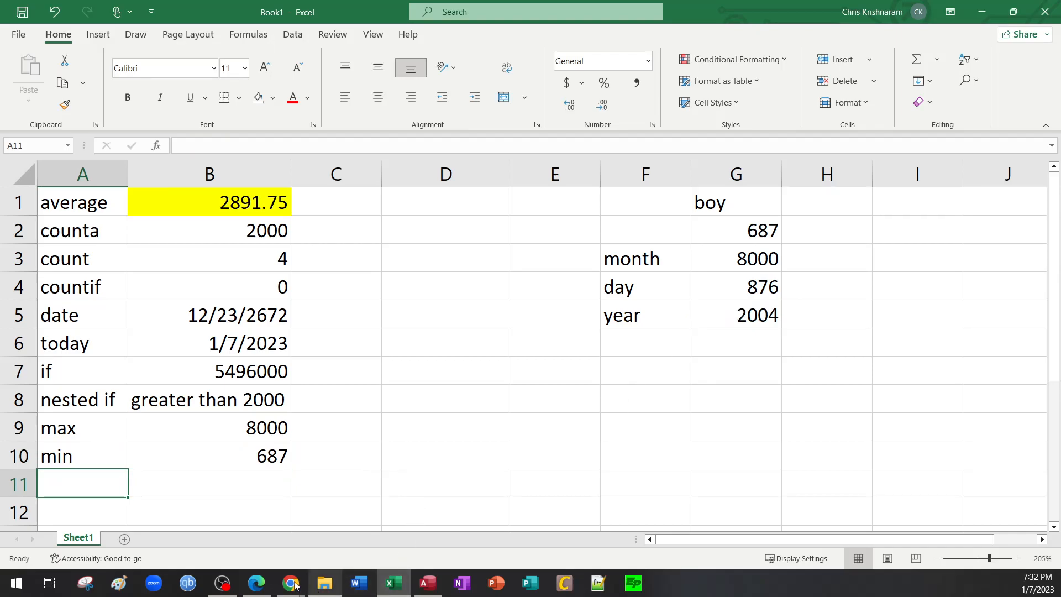
# Step: Switch to the PDF notes in Edge and look up the PMT function's syntax
pyautogui.click(257, 582)
pyautogui.scroll(-15, 596, 332)
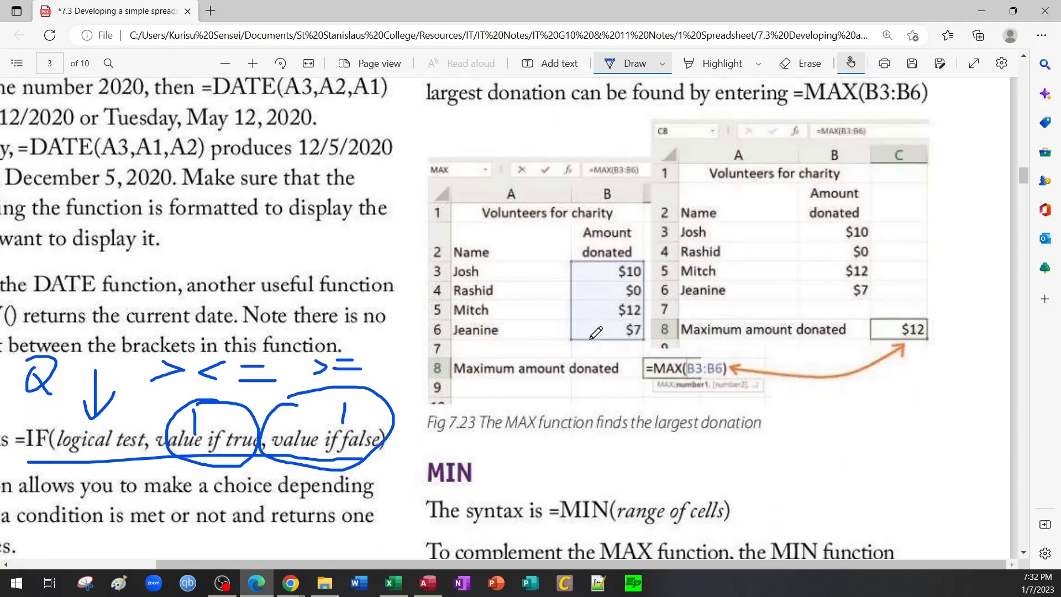
pyautogui.scroll(-6, 595, 332)
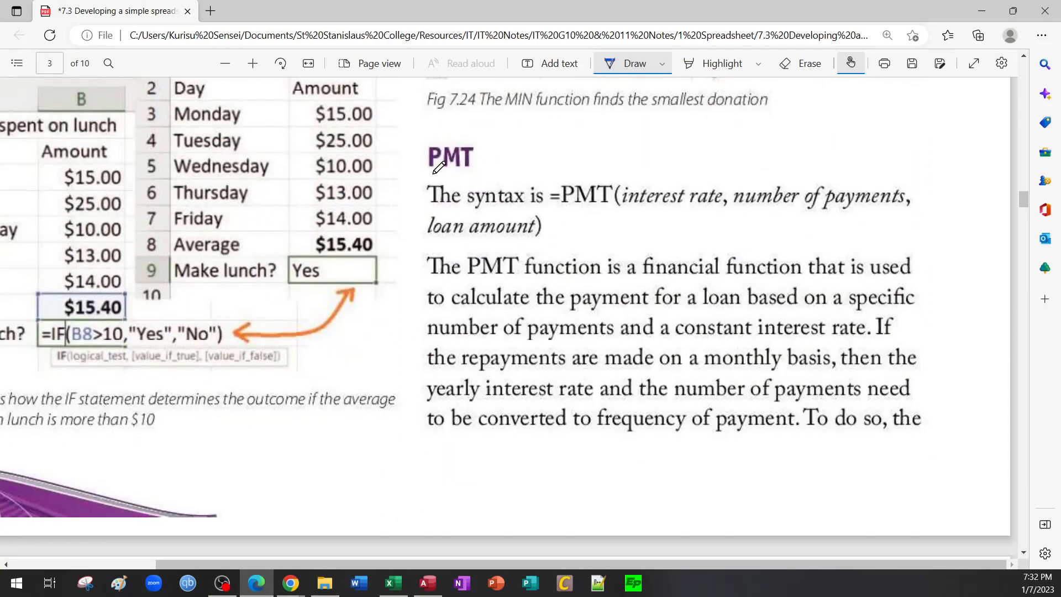
# Step: Return to the Excel workbook and enter the label "loan" in F7 with the amount 500000 in G7
pyautogui.click(393, 583)
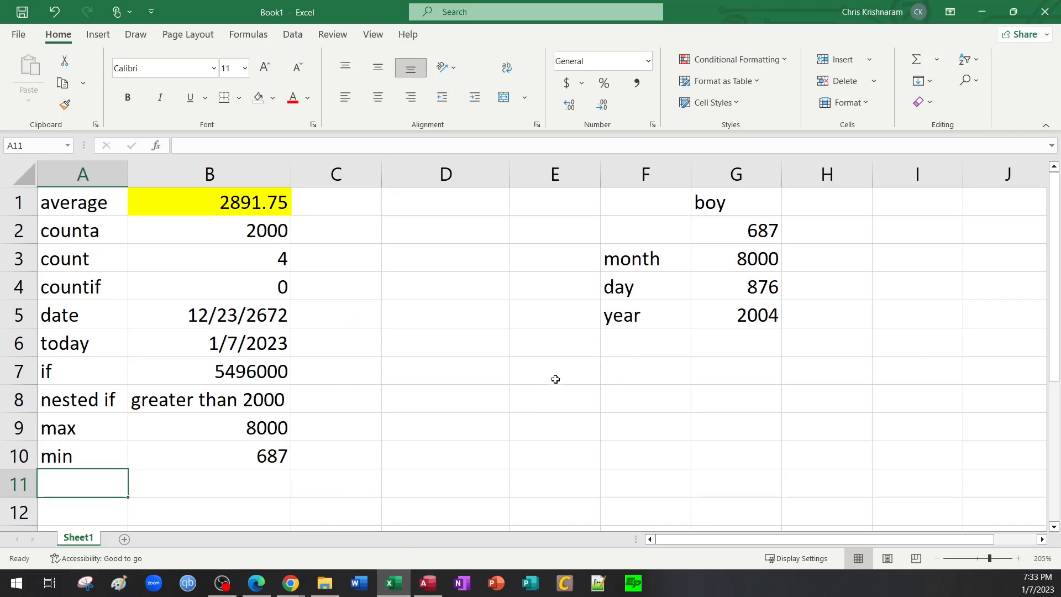
pyautogui.click(628, 376)
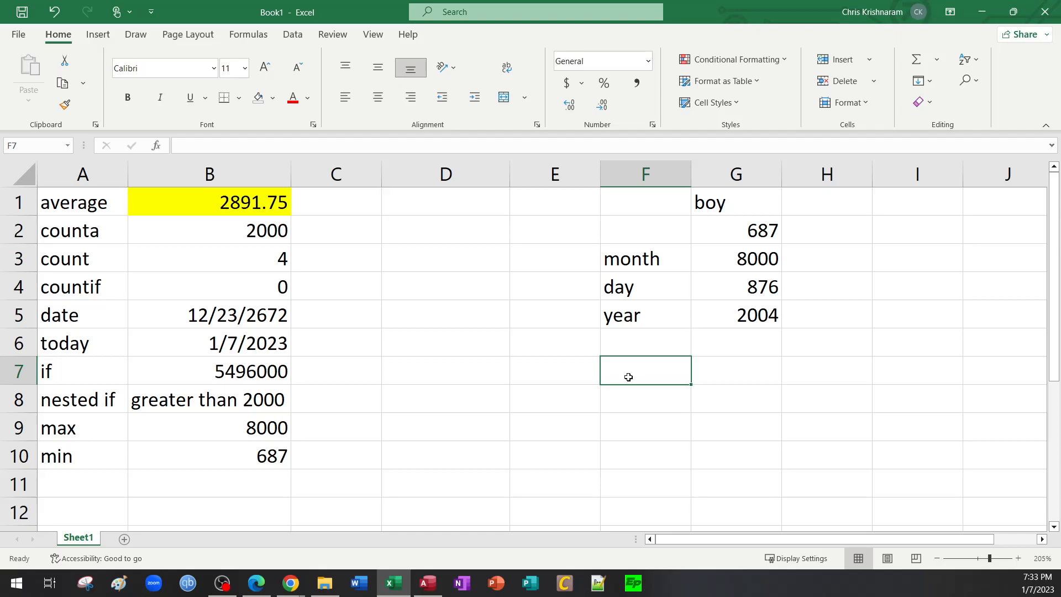
pyautogui.write('loan')
pyautogui.press('Tab')
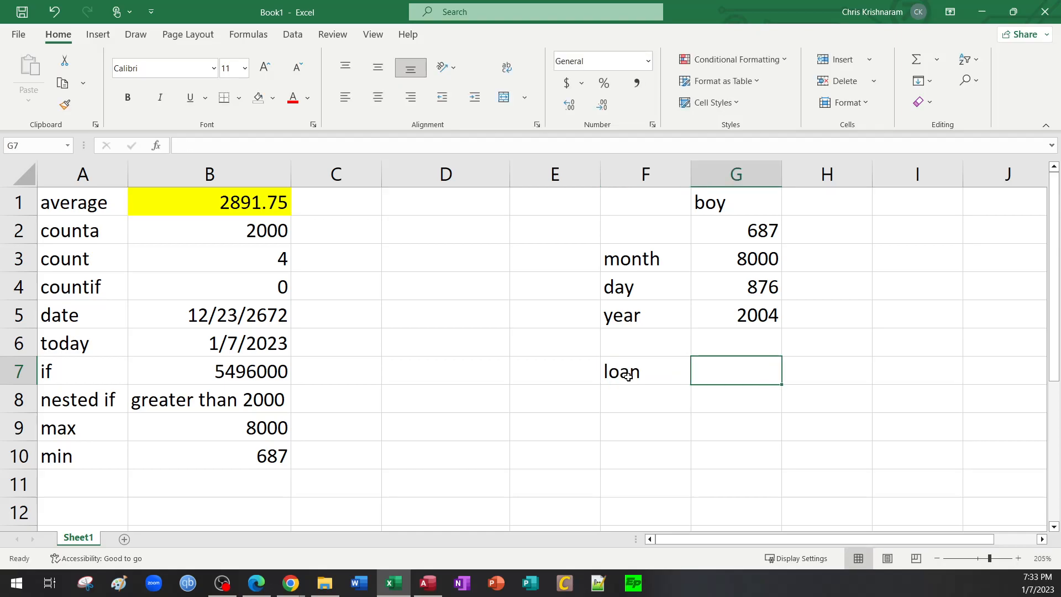
pyautogui.write('500000')
pyautogui.press('Return')
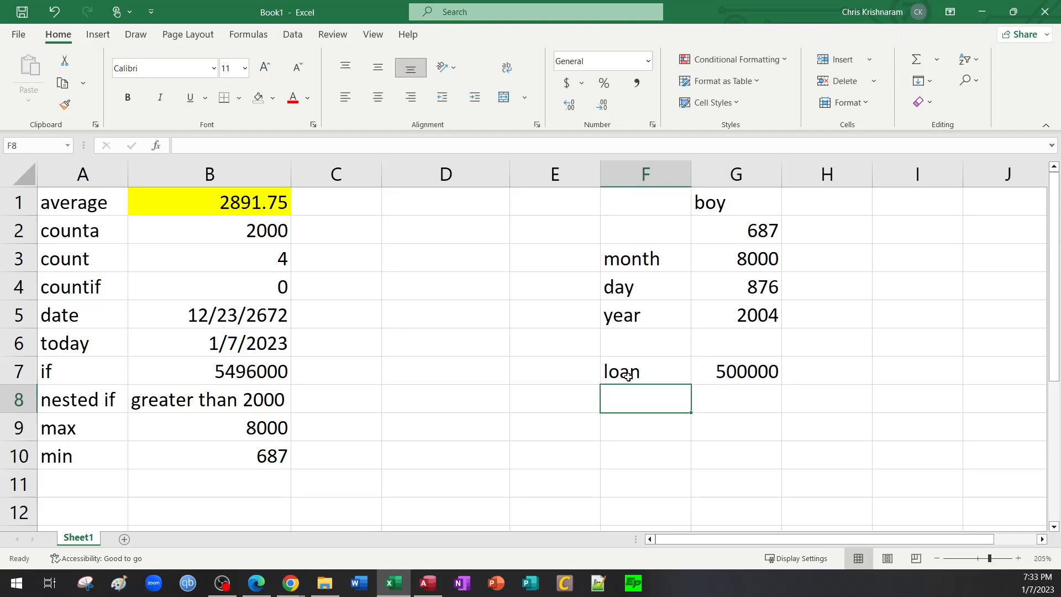
# Step: Change the loan amount in G7 to 5000000 and format it with the comma style
pyautogui.doubleClick(747, 376)
pyautogui.write('0')
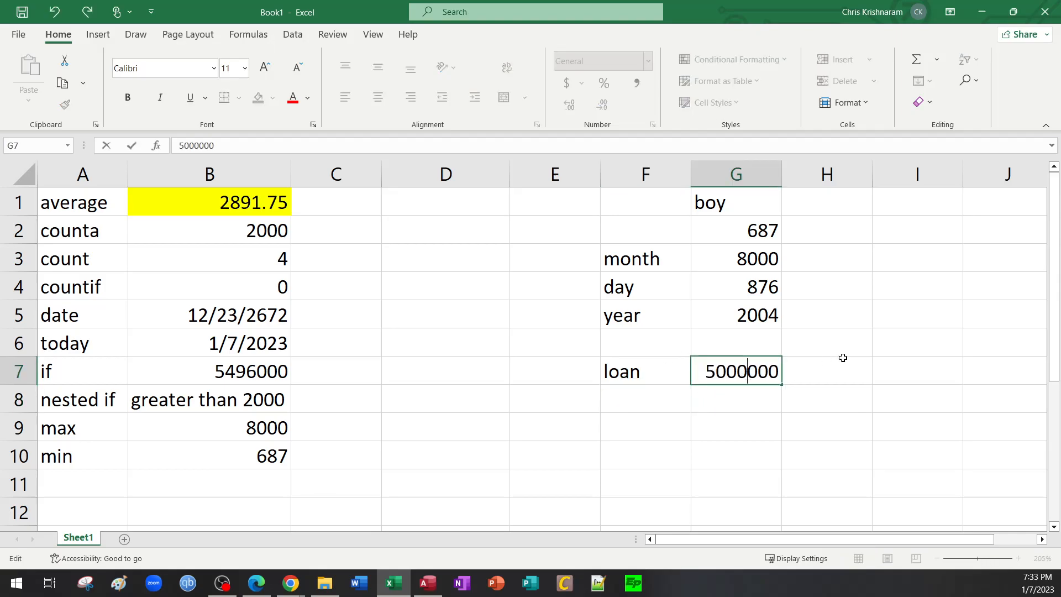
pyautogui.hotkey('ctrl', 'Return')
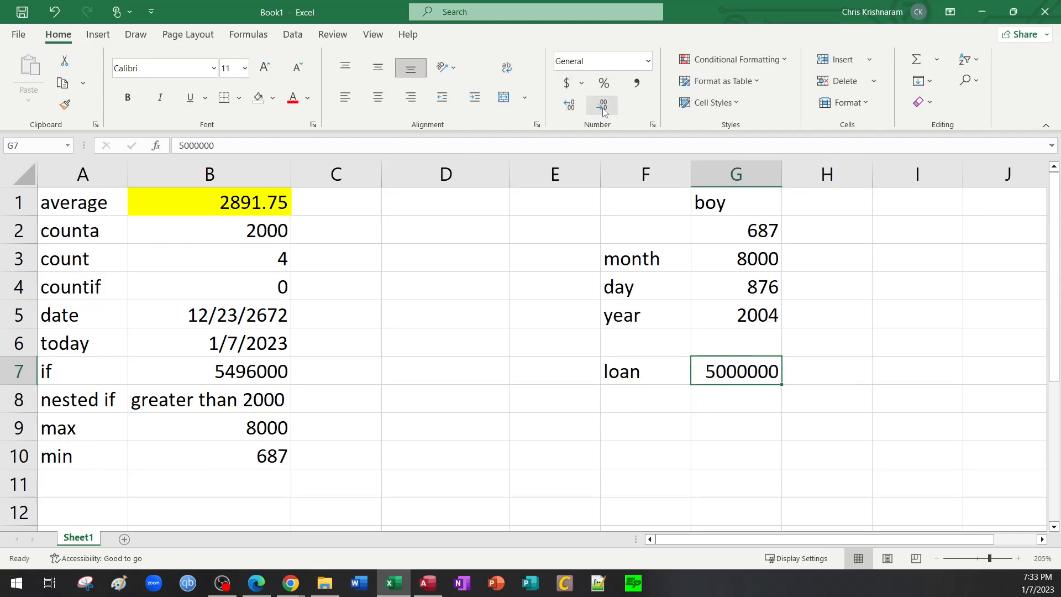
pyautogui.click(636, 83)
# Step: Enter the label "interest" in F8 with a rate of 8% in G8
pyautogui.click(641, 402)
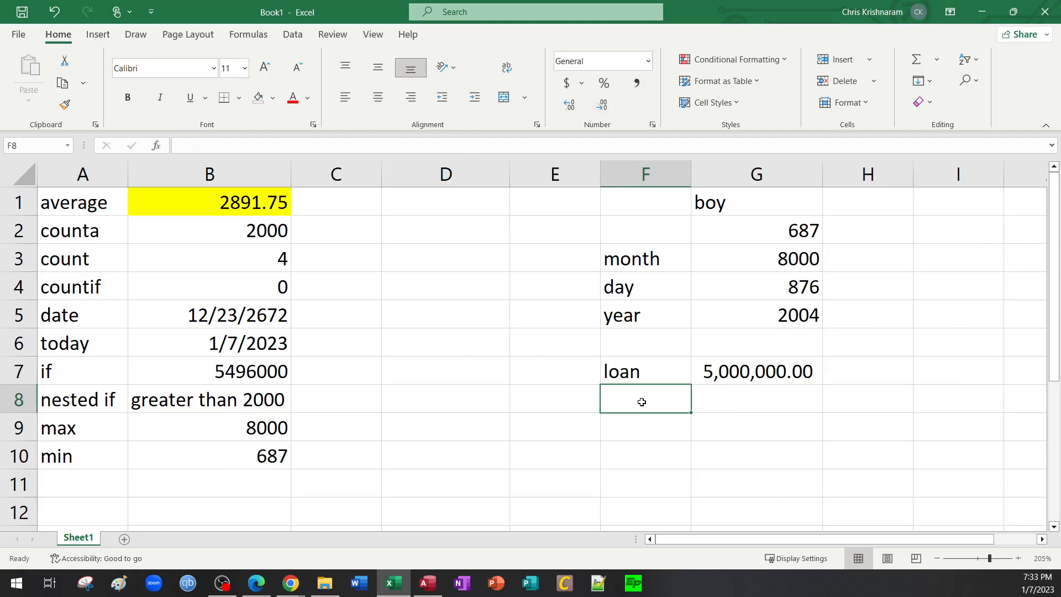
pyautogui.write('interest')
pyautogui.press('Tab')
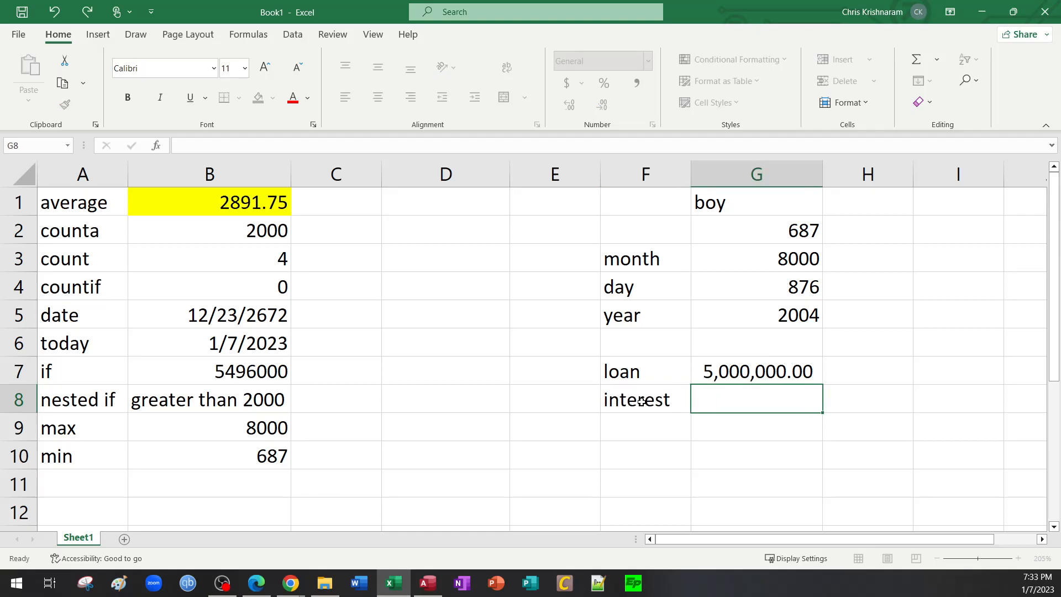
pyautogui.write('8%')
pyautogui.press('Return')
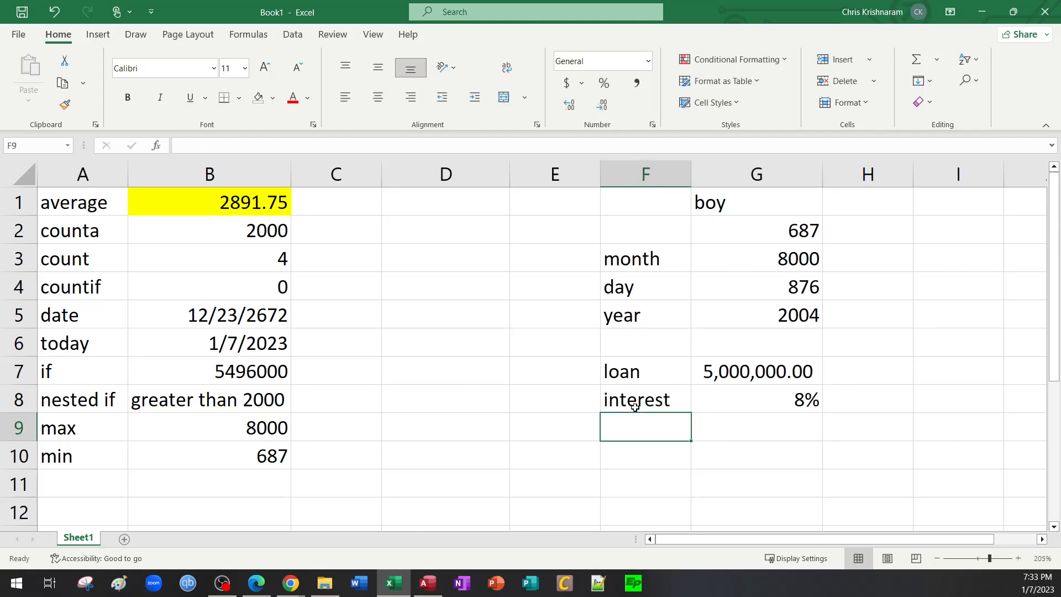
# Step: Enter the label "years" in F9 with the value 6 in G9
pyautogui.write('years')
pyautogui.press('Tab')
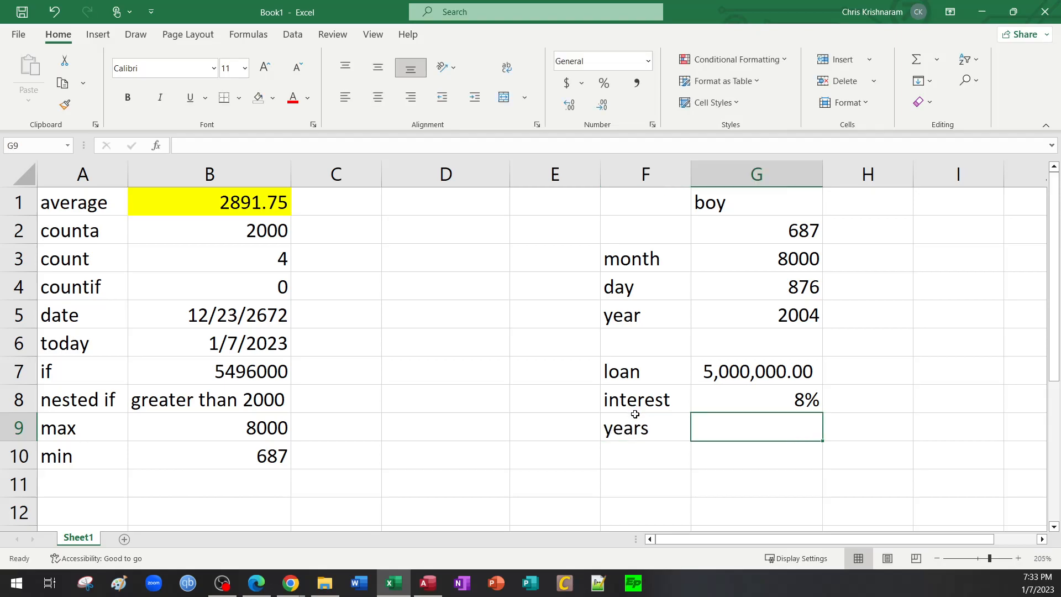
pyautogui.write('6\\')
pyautogui.press('BackSpace')
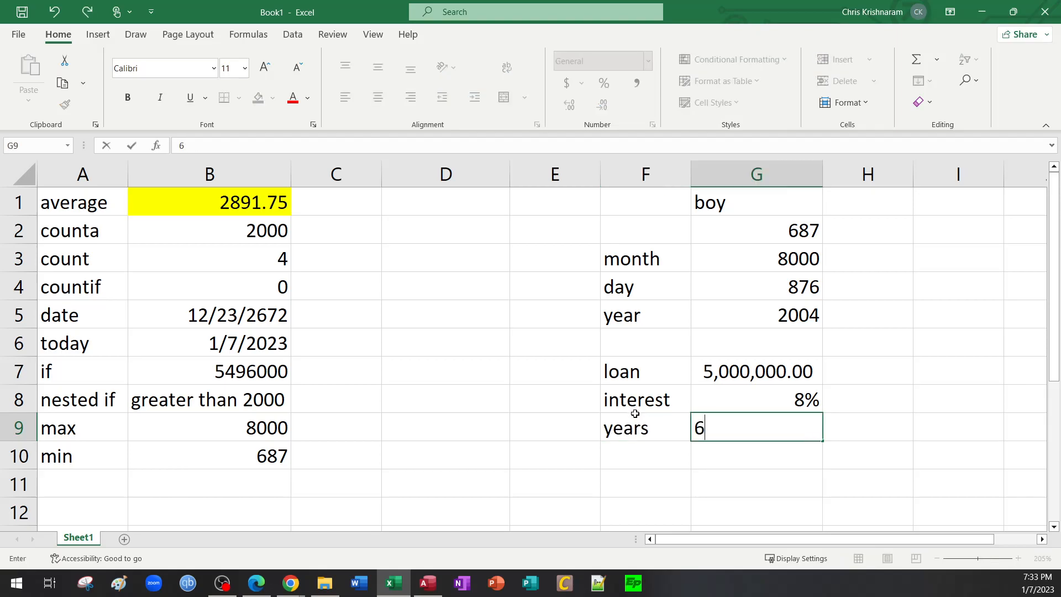
pyautogui.press('Return')
pyautogui.moveTo(635, 379); pyautogui.dragTo(756, 434)
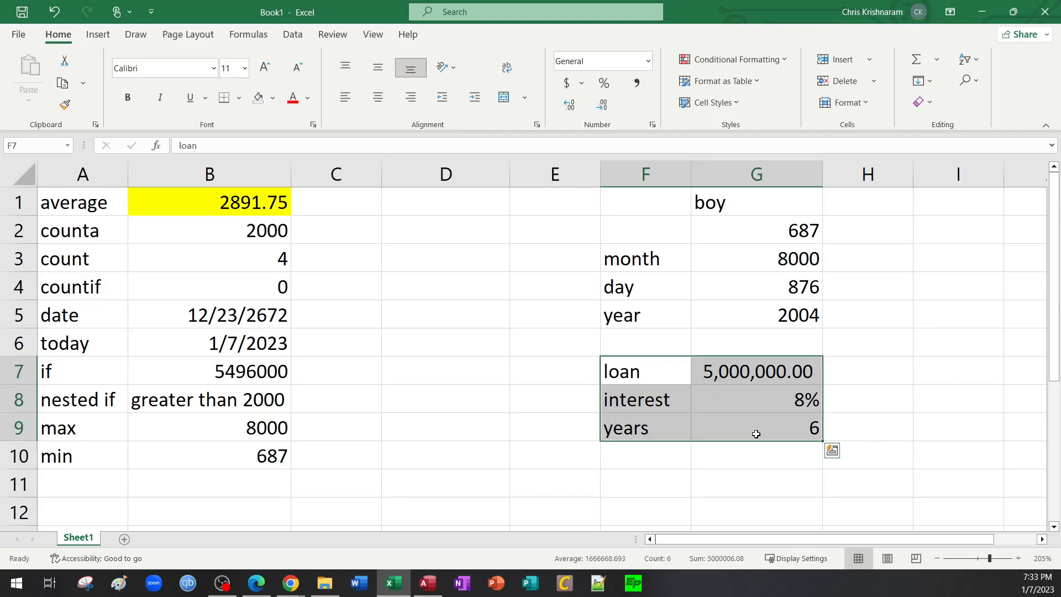
pyautogui.moveTo(674, 367); pyautogui.dragTo(729, 419)
pyautogui.click(668, 370)
pyautogui.click(725, 365)
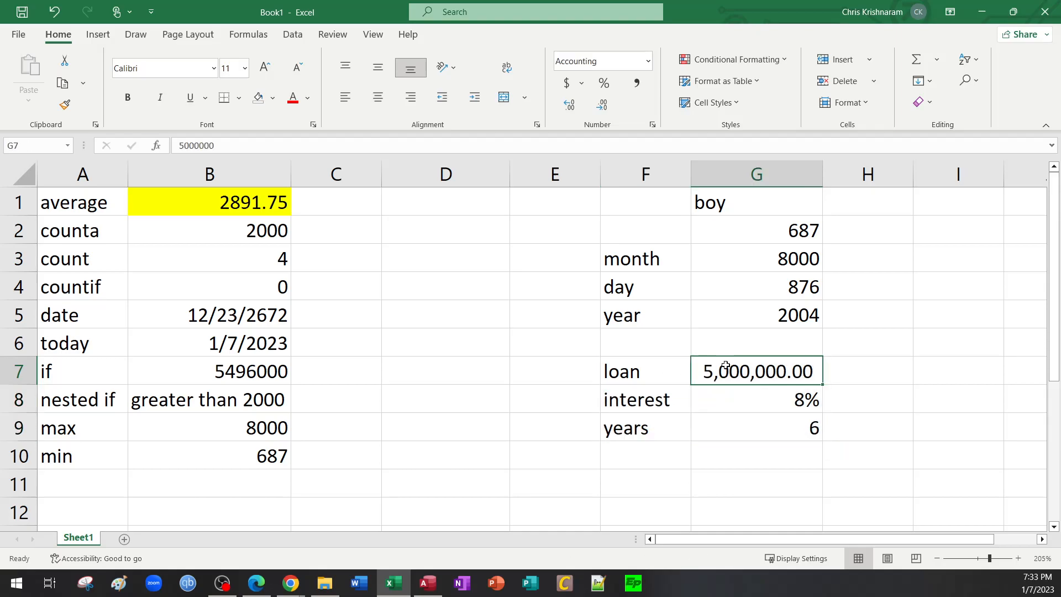
pyautogui.click(724, 391)
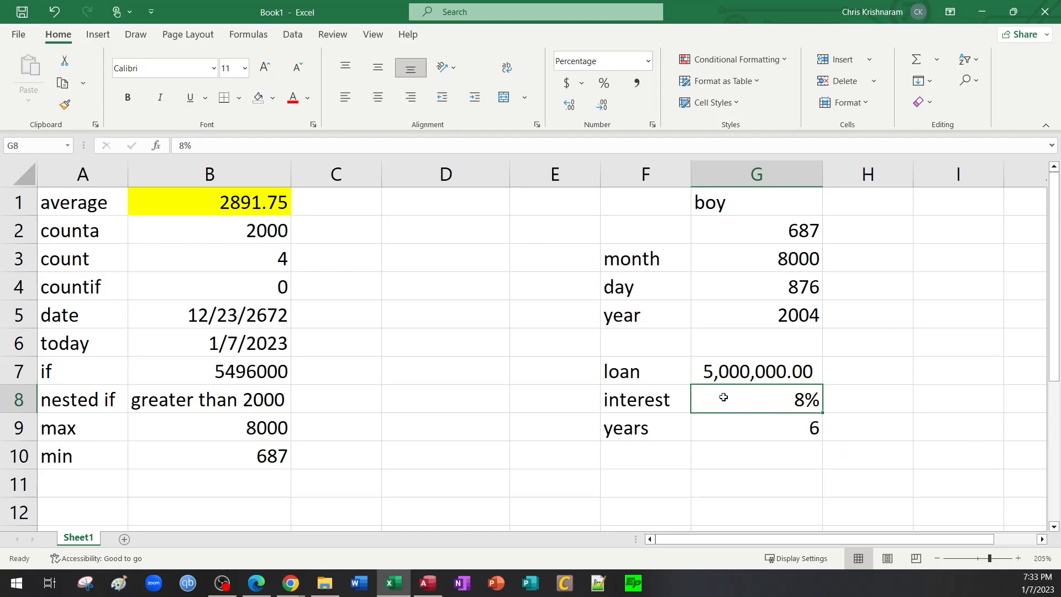
pyautogui.click(728, 430)
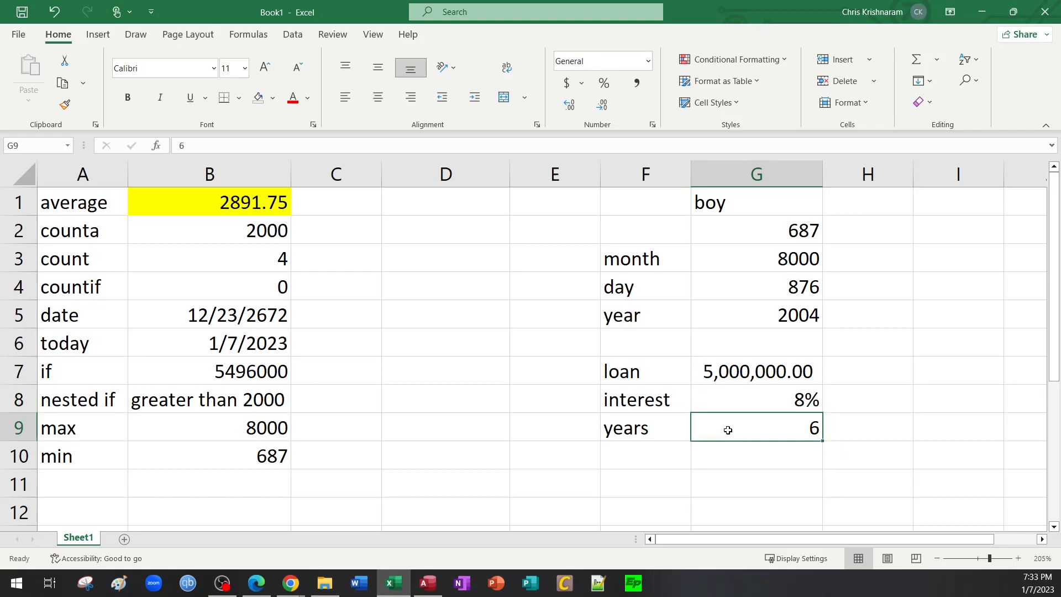
# Step: Enter the label "pmt" in A11 and begin a PMT formula in B11
pyautogui.click(45, 486)
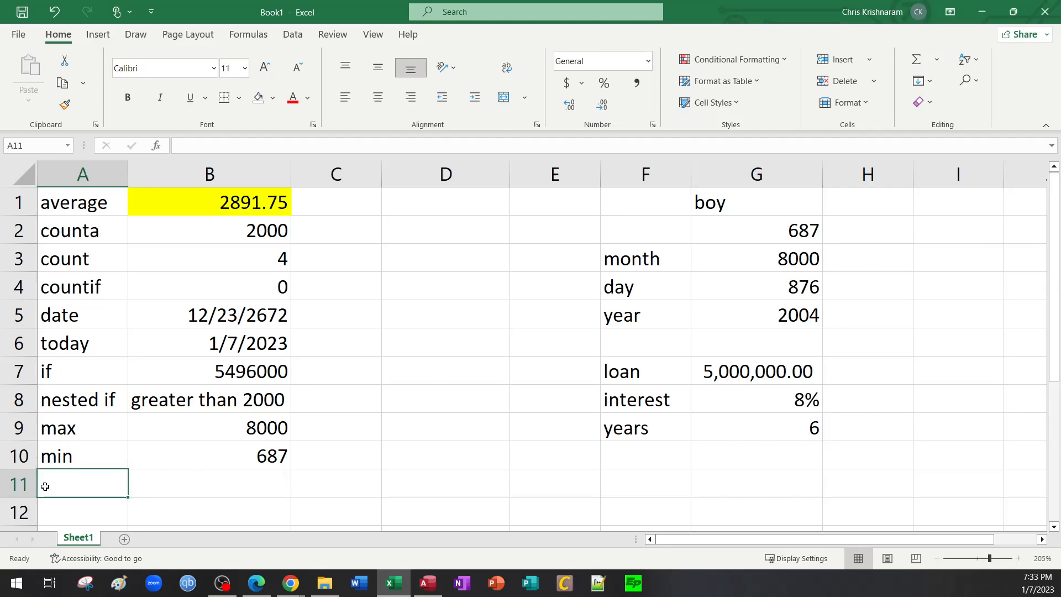
pyautogui.write('pmt')
pyautogui.press('Tab')
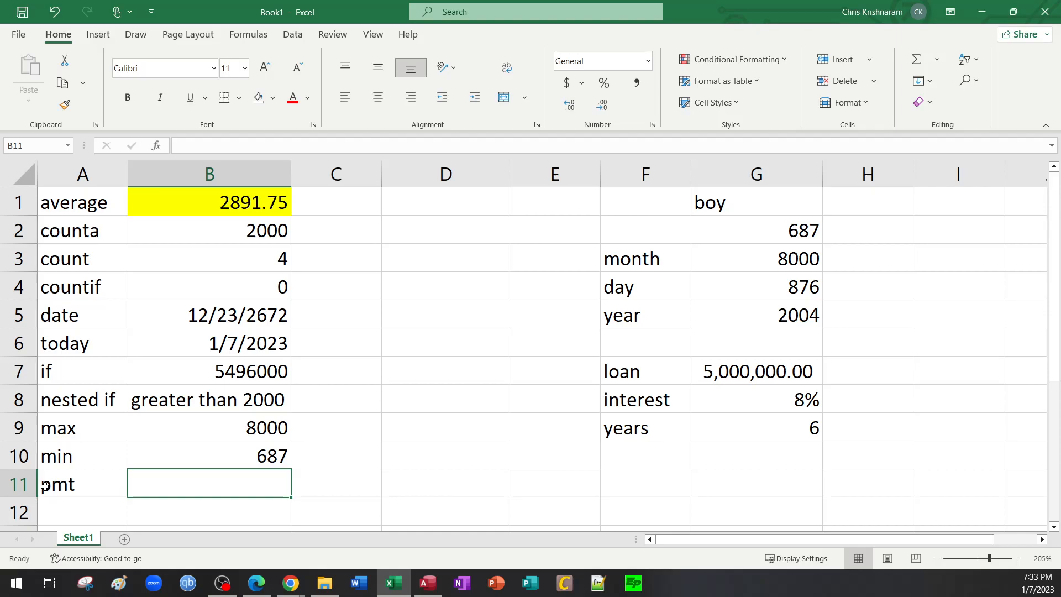
pyautogui.write('=pmt')
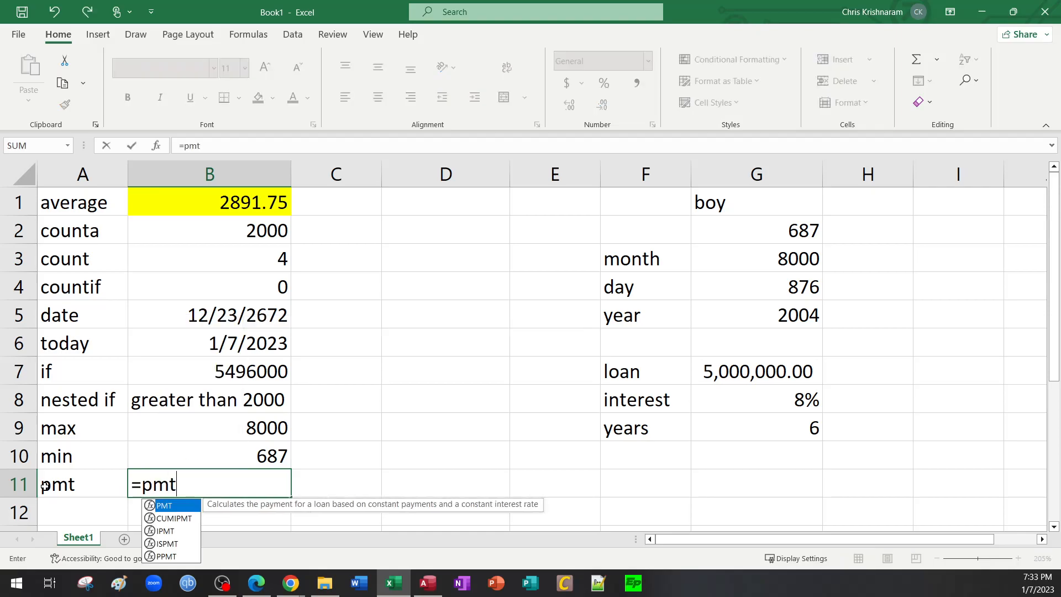
pyautogui.press('Tab')
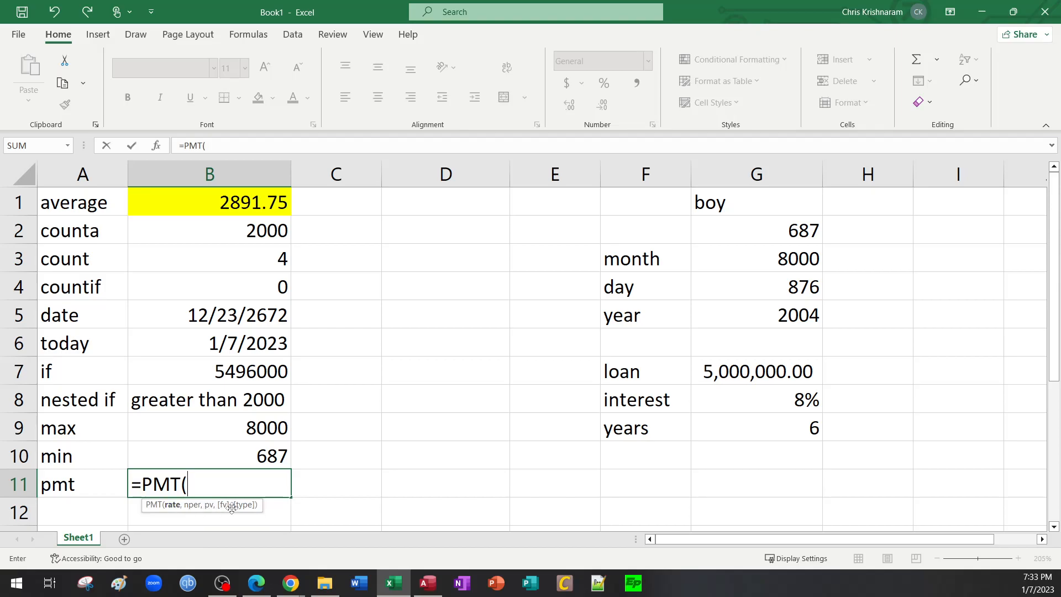
# Step: Switch to the PDF notes in Edge and underline the PMT arguments interest rate, number of payments and loan amount, numbering them 1, 2 and 3
pyautogui.click(254, 586)
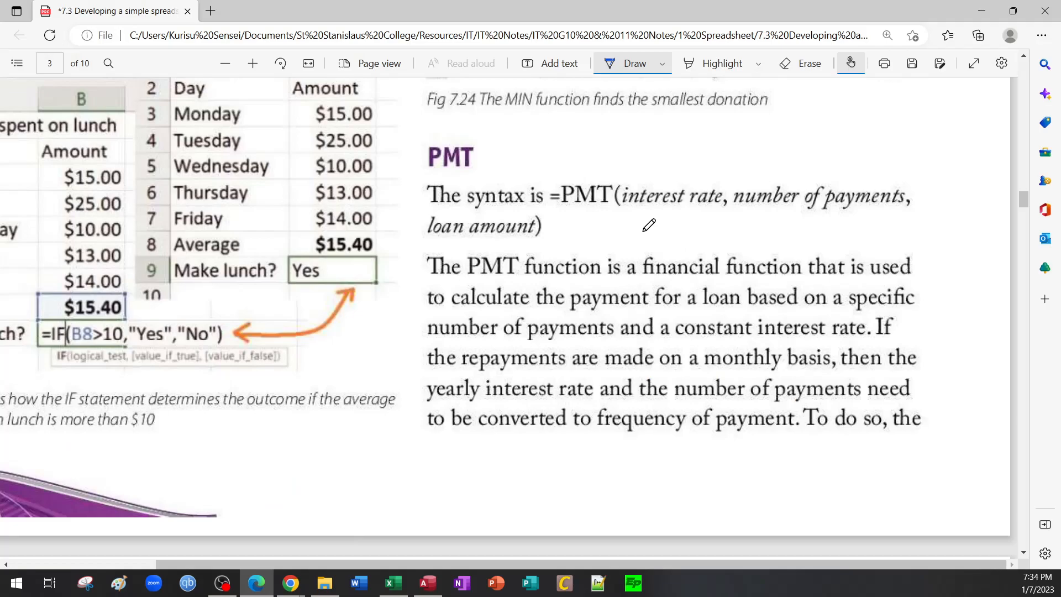
pyautogui.moveTo(622, 211); pyautogui.dragTo(707, 206)
pyautogui.moveTo(681, 149); pyautogui.dragTo(676, 178)
pyautogui.moveTo(746, 215); pyautogui.dragTo(864, 215)
pyautogui.moveTo(814, 148); pyautogui.dragTo(837, 172)
pyautogui.moveTo(432, 239)
pyautogui.mouseDown()
pyautogui.moveTo(564, 231)
pyautogui.moveTo(547, 245)
pyautogui.mouseUp()
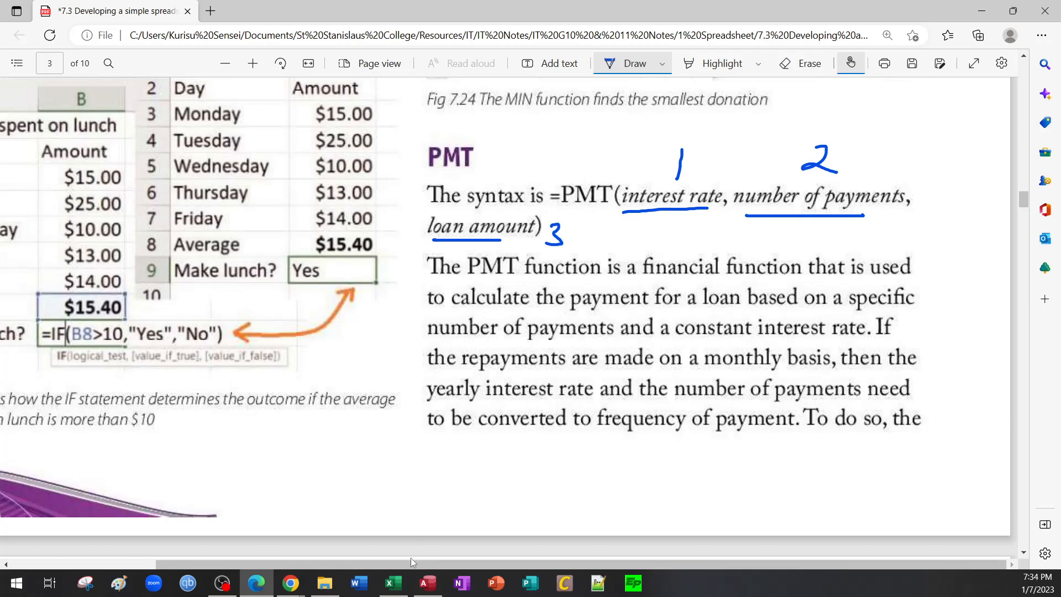
# Step: Return to the Excel workbook and complete the B11 formula as =PMT(G8,G9,G7)
pyautogui.click(390, 583)
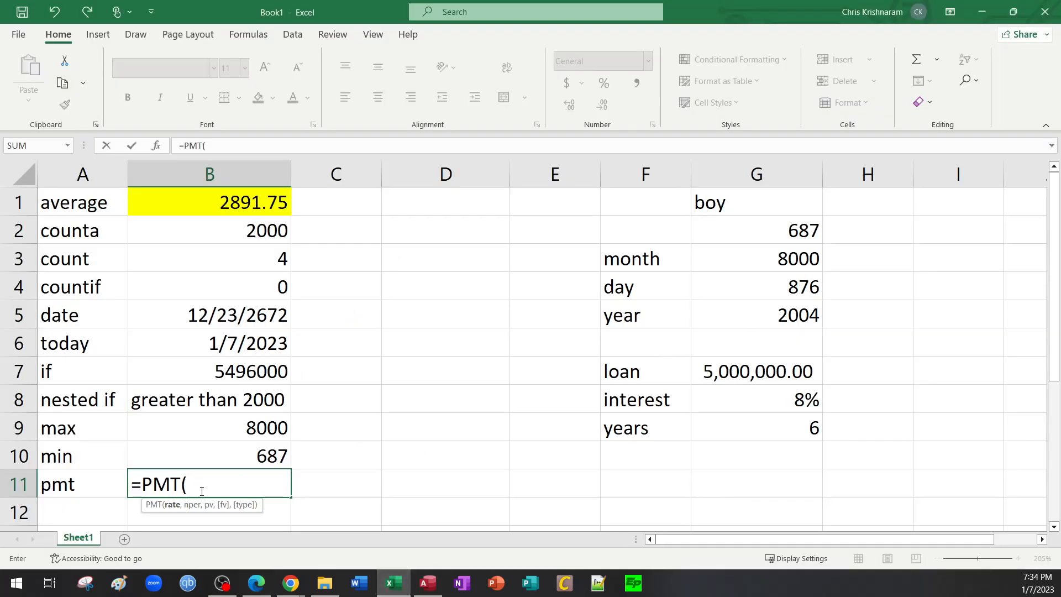
pyautogui.click(740, 399)
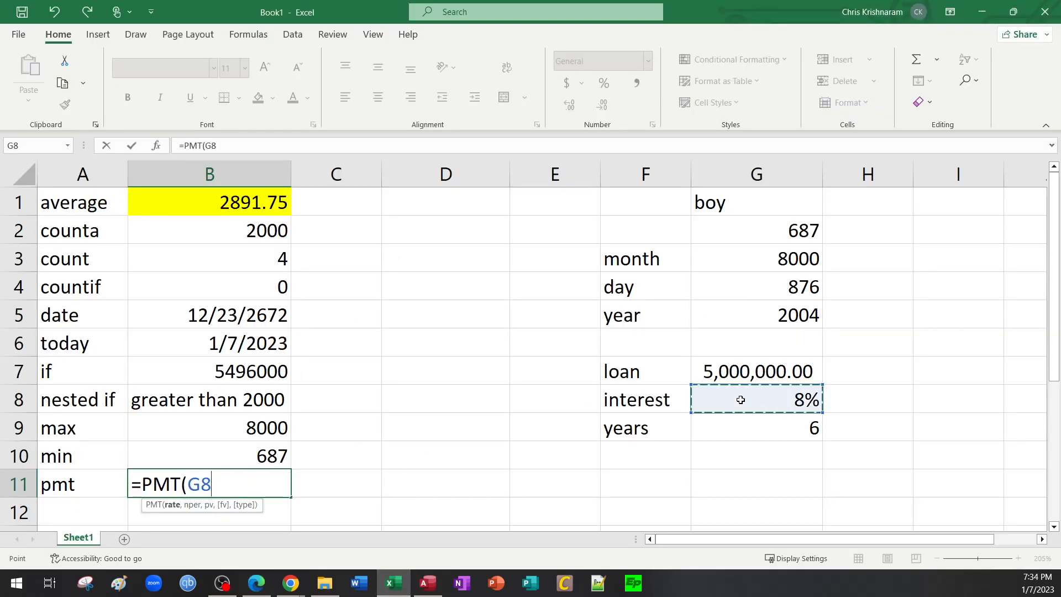
pyautogui.write(',')
pyautogui.click(740, 419)
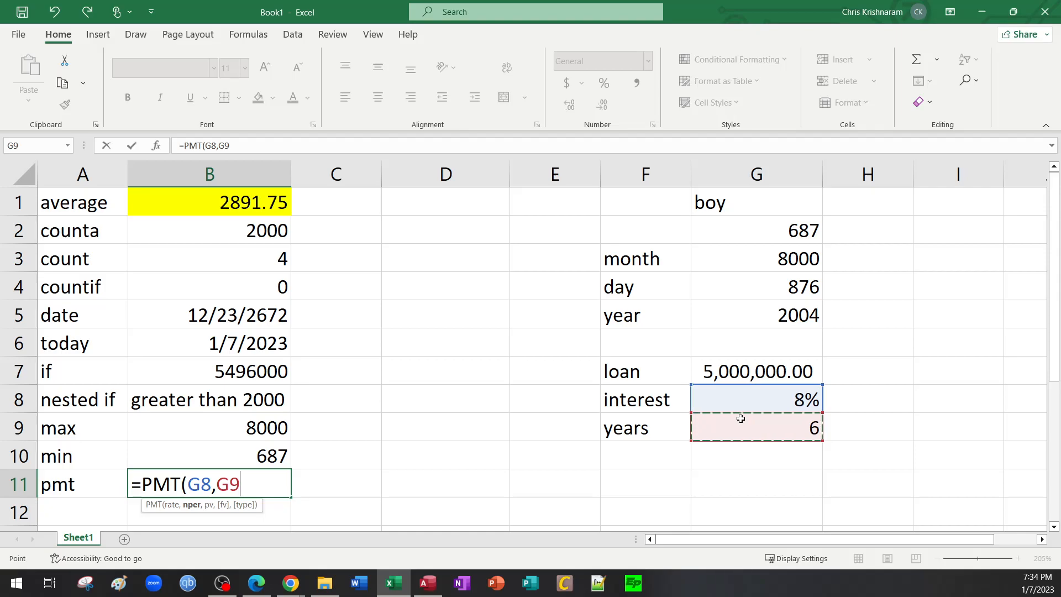
pyautogui.write(',')
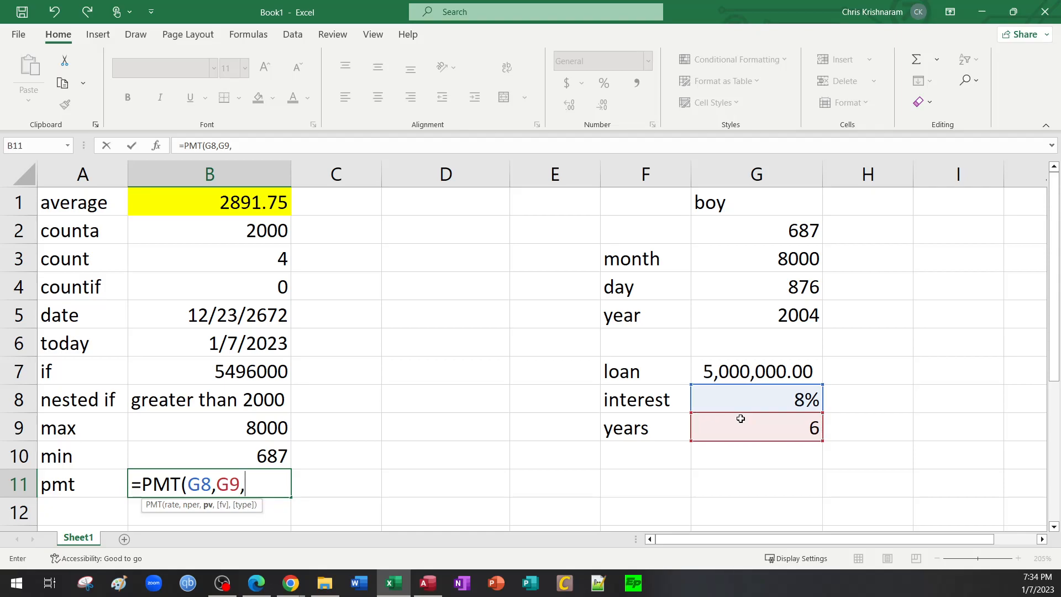
pyautogui.click(747, 371)
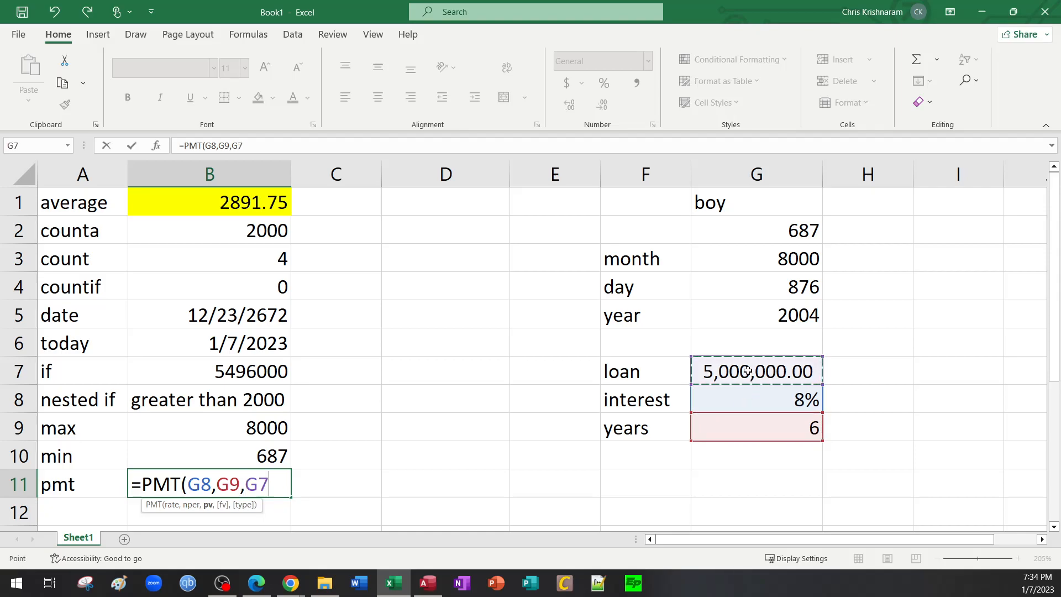
pyautogui.press('Return')
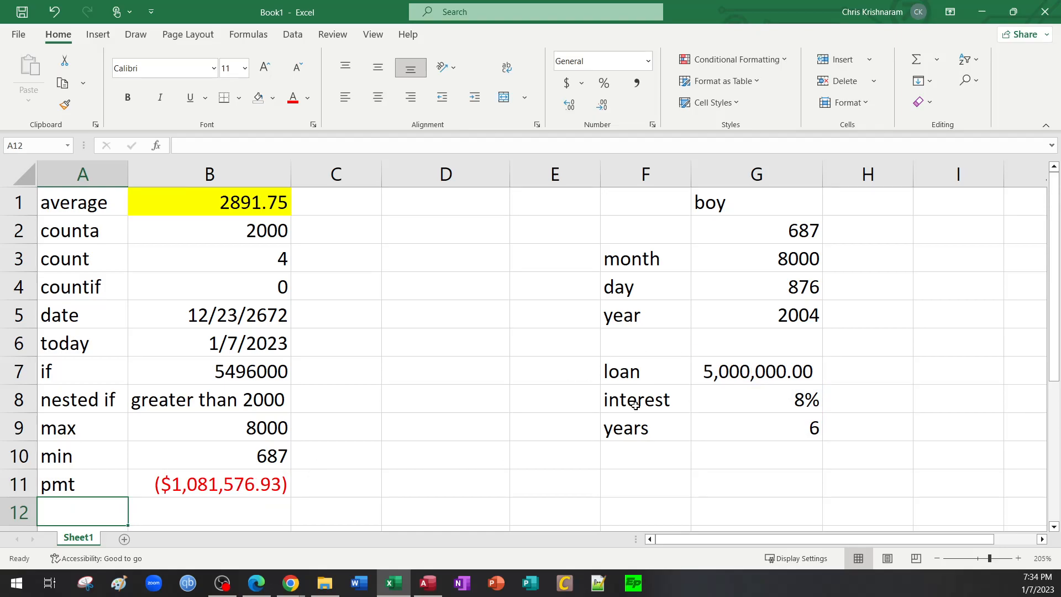
# Step: Enter the note "yearly payment" in C11 beside the PMT result
pyautogui.click(191, 486)
pyautogui.click(368, 491)
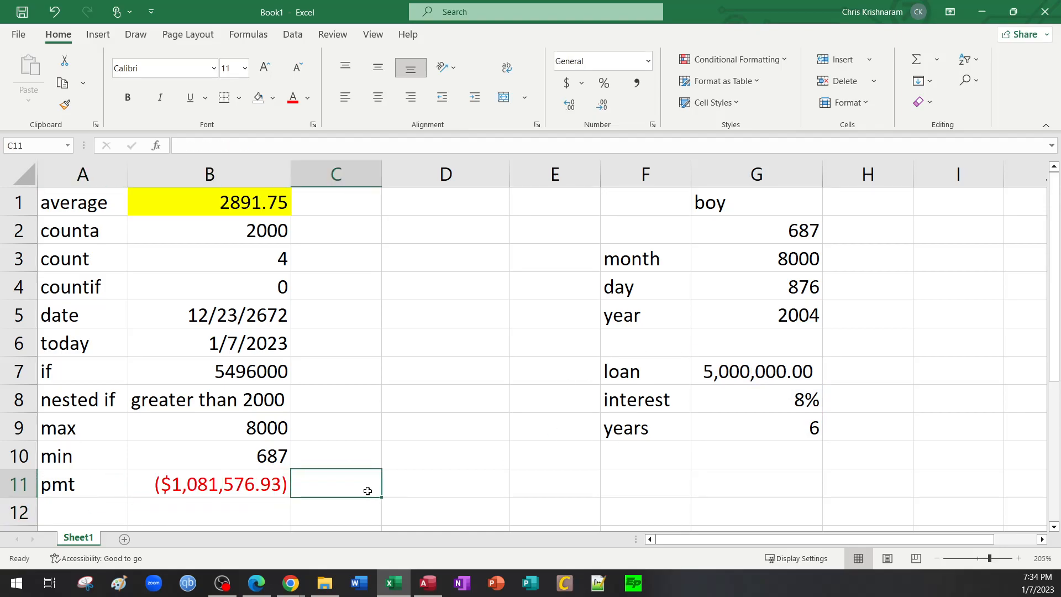
pyautogui.write('yearly ')
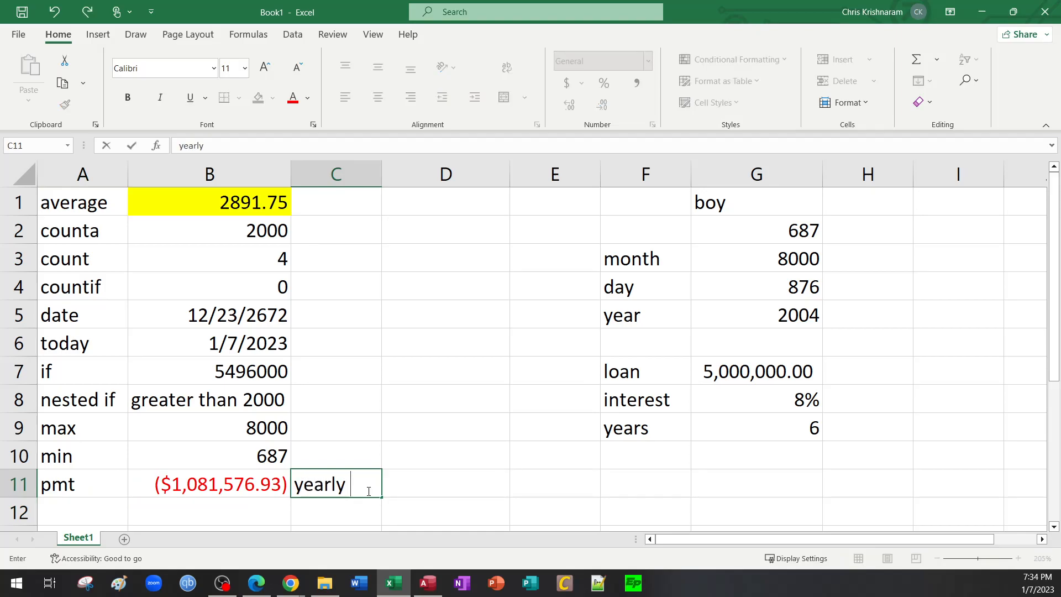
pyautogui.write('payment')
pyautogui.press('Return')
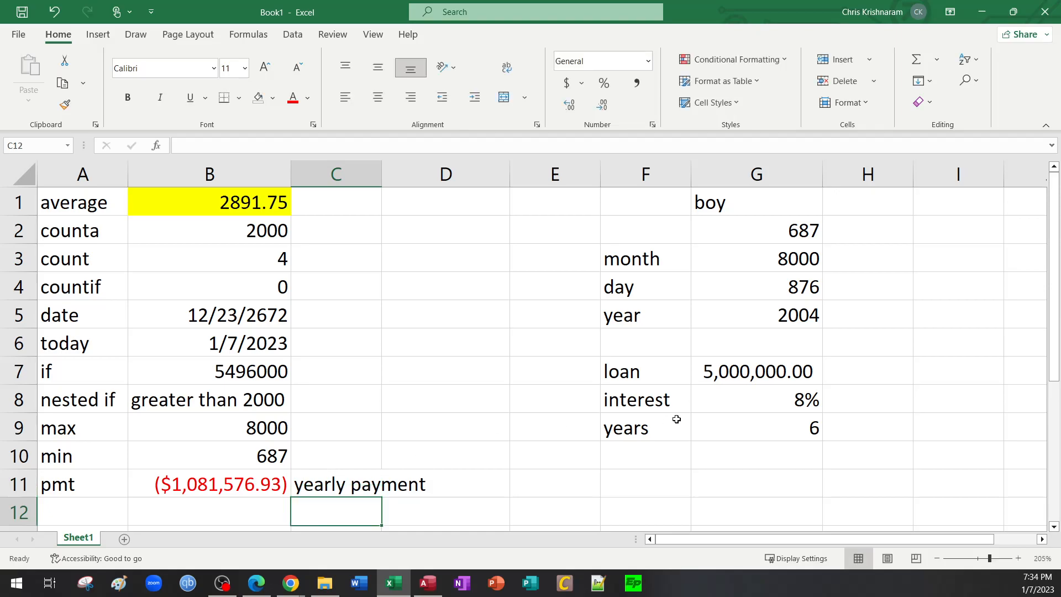
# Step: Enter the note "yearly" in H8 beside the interest rate
pyautogui.click(838, 396)
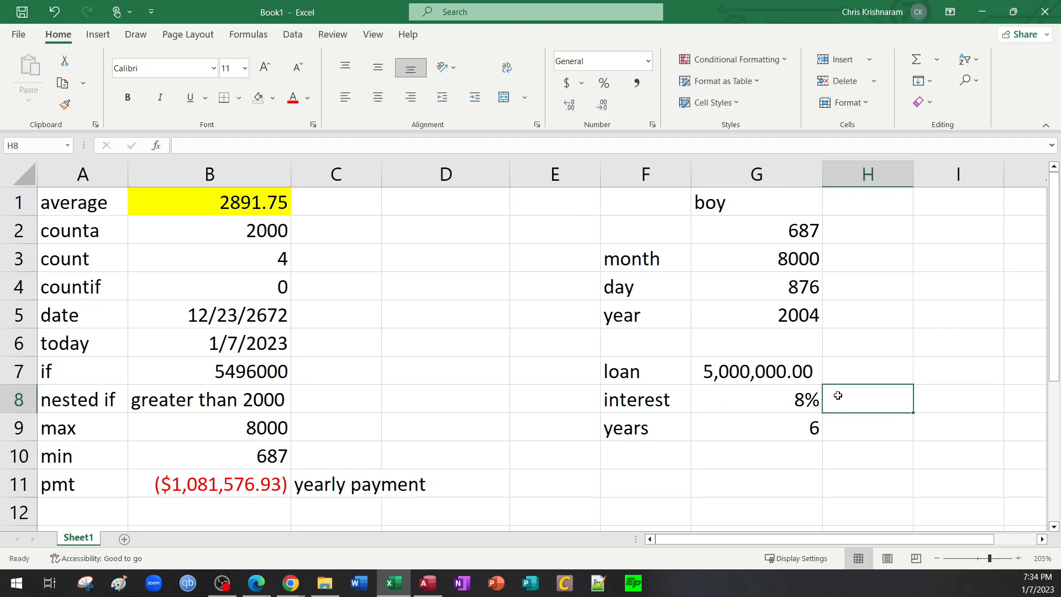
pyautogui.write('yearly')
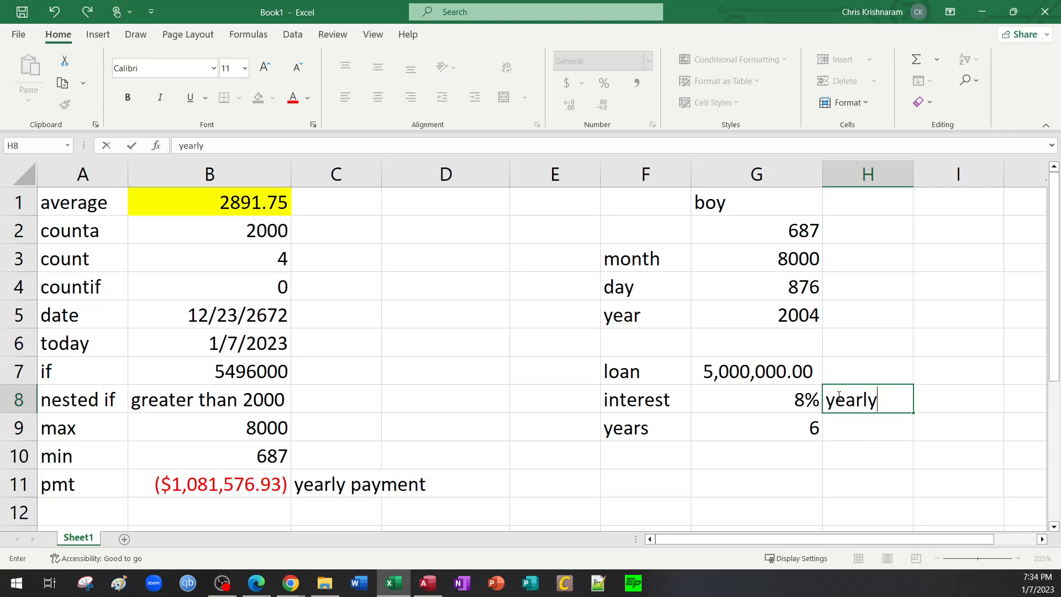
pyautogui.press('Return')
# Step: Review the loan, interest and years values in G7:G9 and the arguments of the PMT formula in B11
pyautogui.click(758, 444)
pyautogui.click(756, 433)
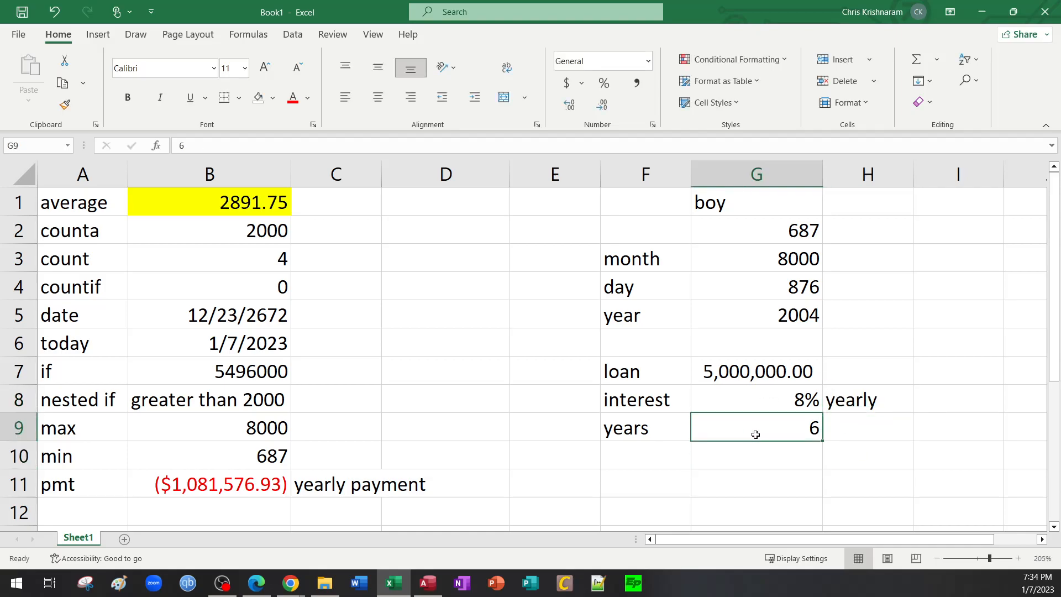
pyautogui.moveTo(739, 364)
pyautogui.mouseDown()
pyautogui.moveTo(767, 421)
pyautogui.moveTo(748, 421)
pyautogui.mouseUp()
pyautogui.click(746, 398)
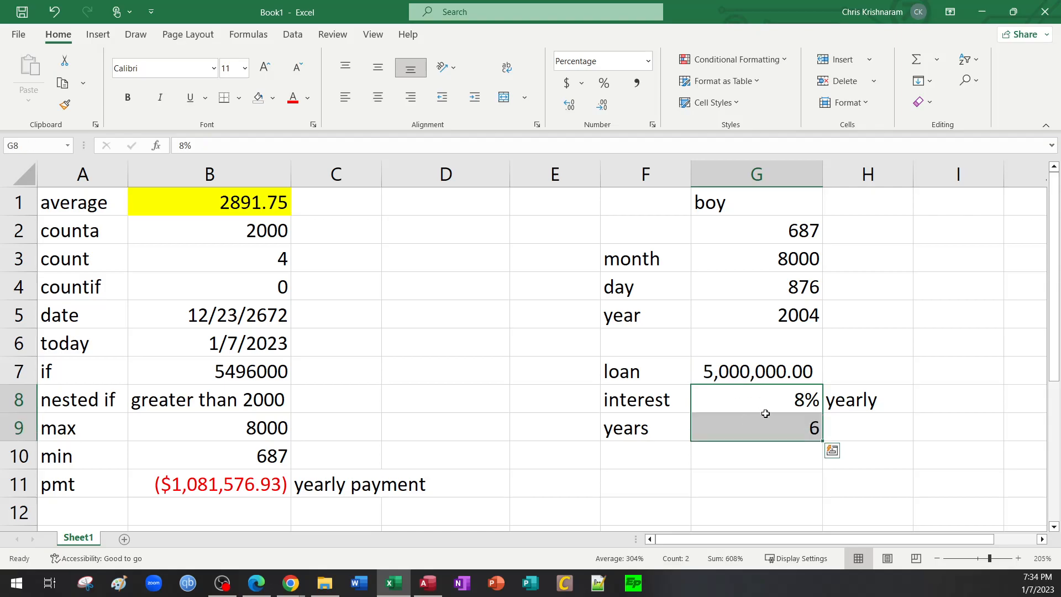
pyautogui.click(234, 480)
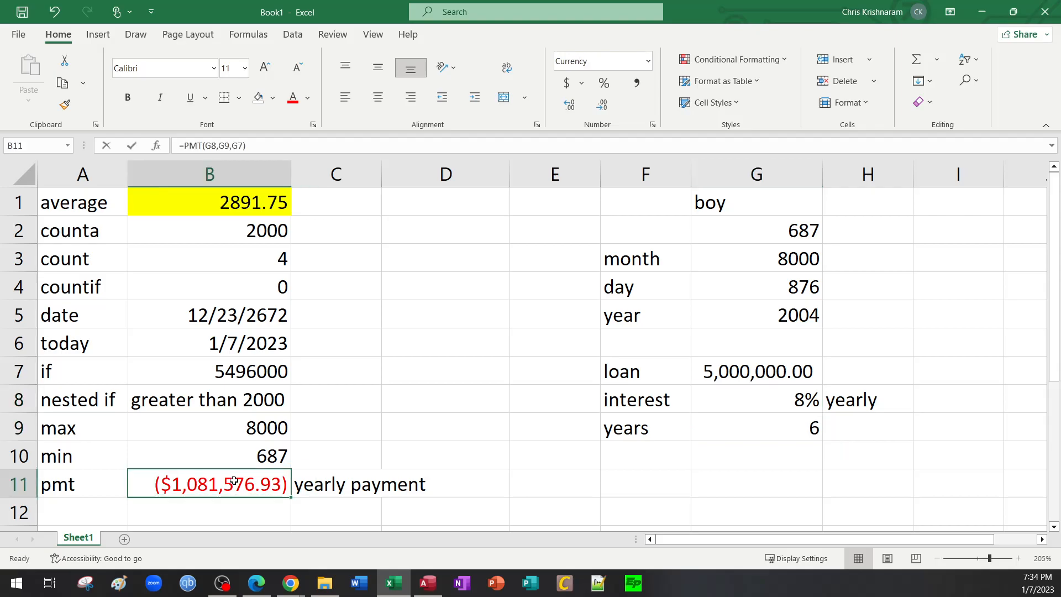
pyautogui.doubleClick(235, 484)
pyautogui.moveTo(269, 485); pyautogui.dragTo(183, 485)
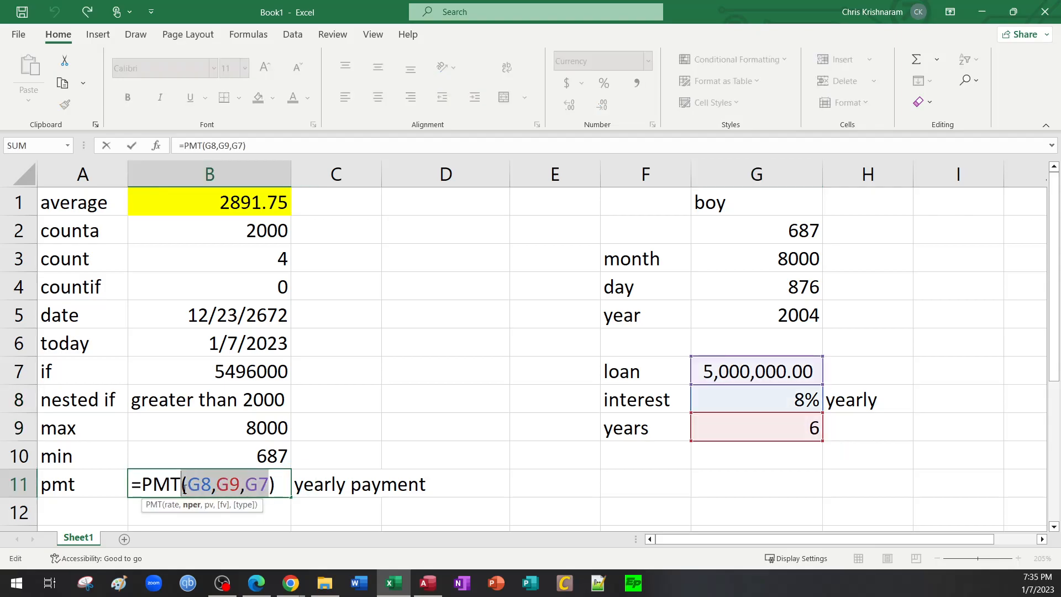
pyautogui.click(374, 419)
pyautogui.click(229, 484)
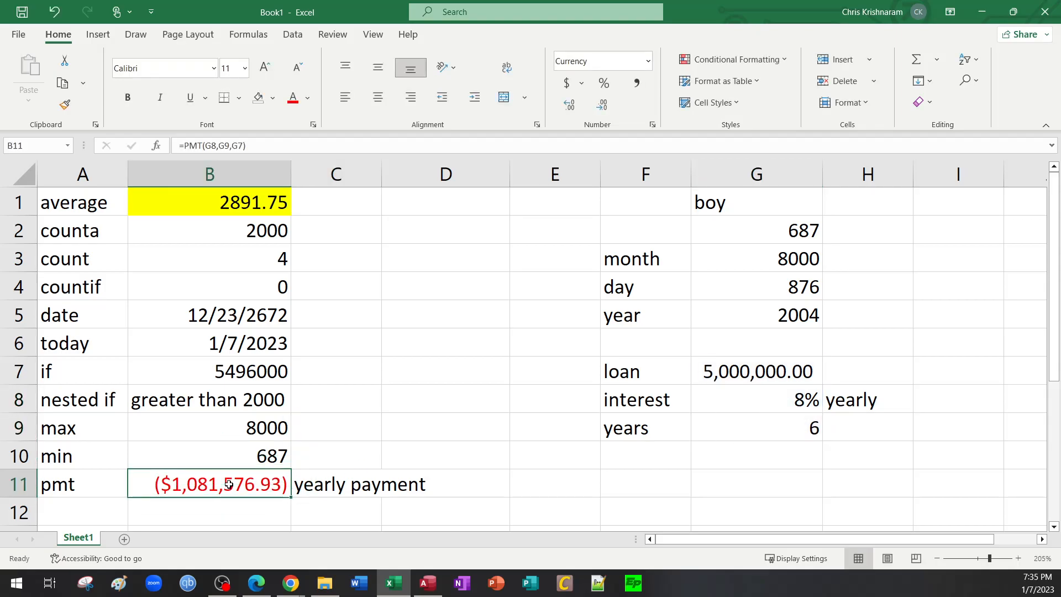
# Step: Enter a second "pmt" label in A12
pyautogui.click(106, 514)
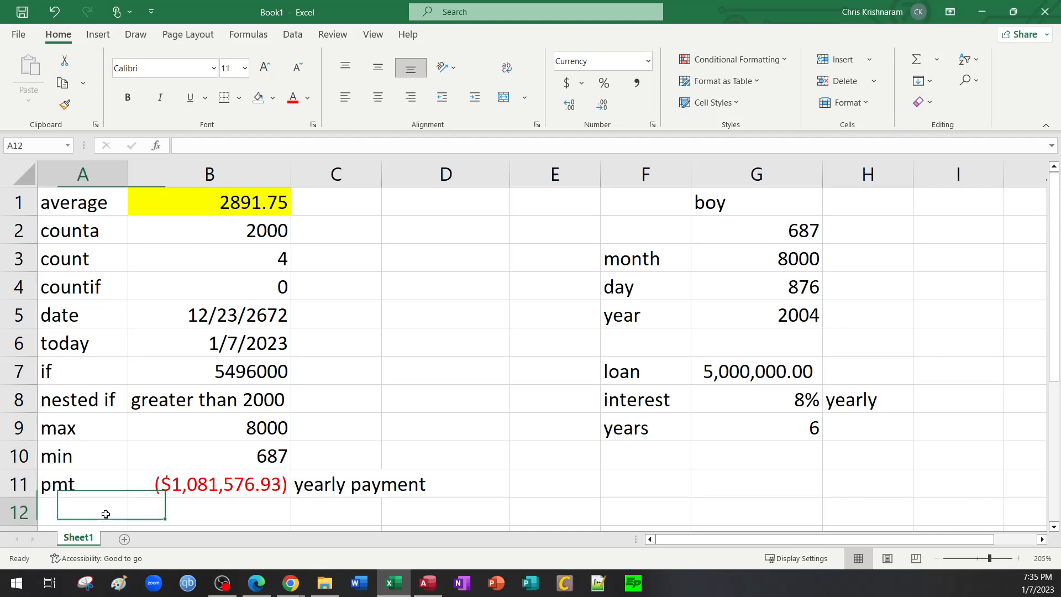
pyautogui.write('pmt')
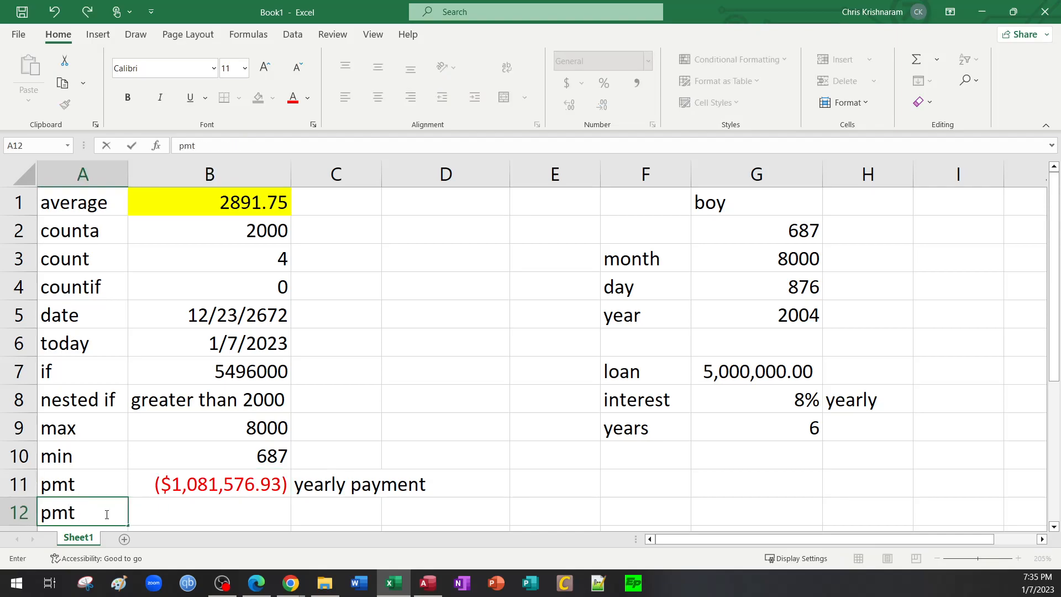
pyautogui.press('Tab')
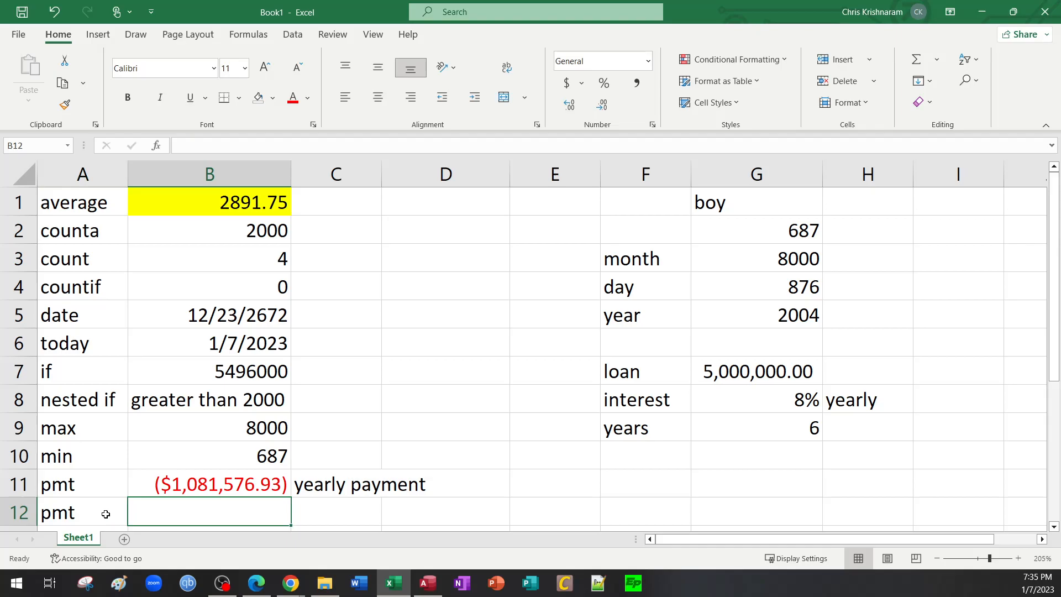
# Step: Calculate the monthly loan payment in B12 with the formula =PMT(G8/12,G9*12,G7)
pyautogui.write('=pmt')
pyautogui.press('Tab')
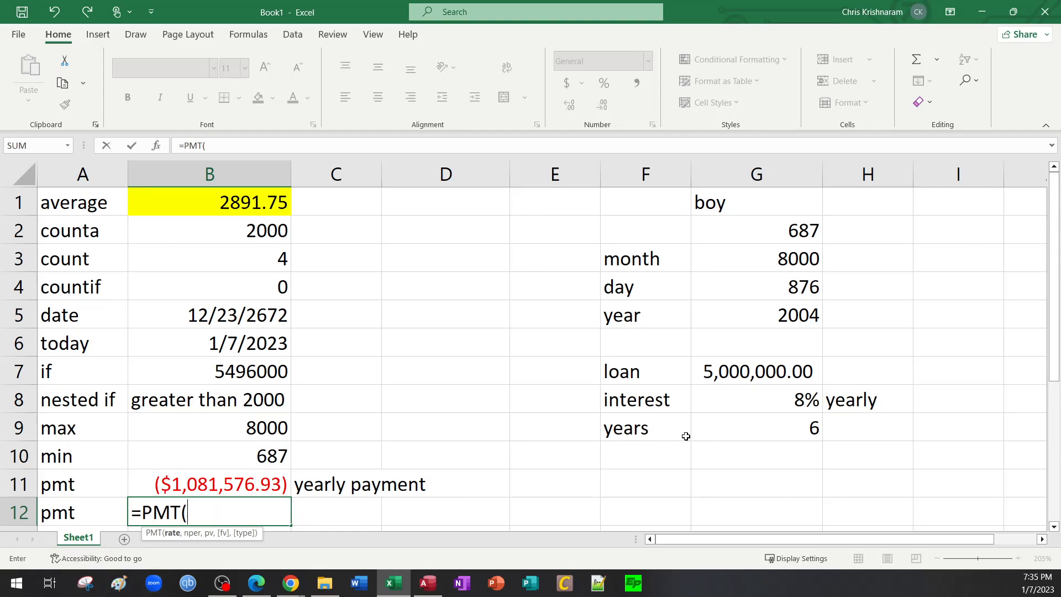
pyautogui.click(777, 396)
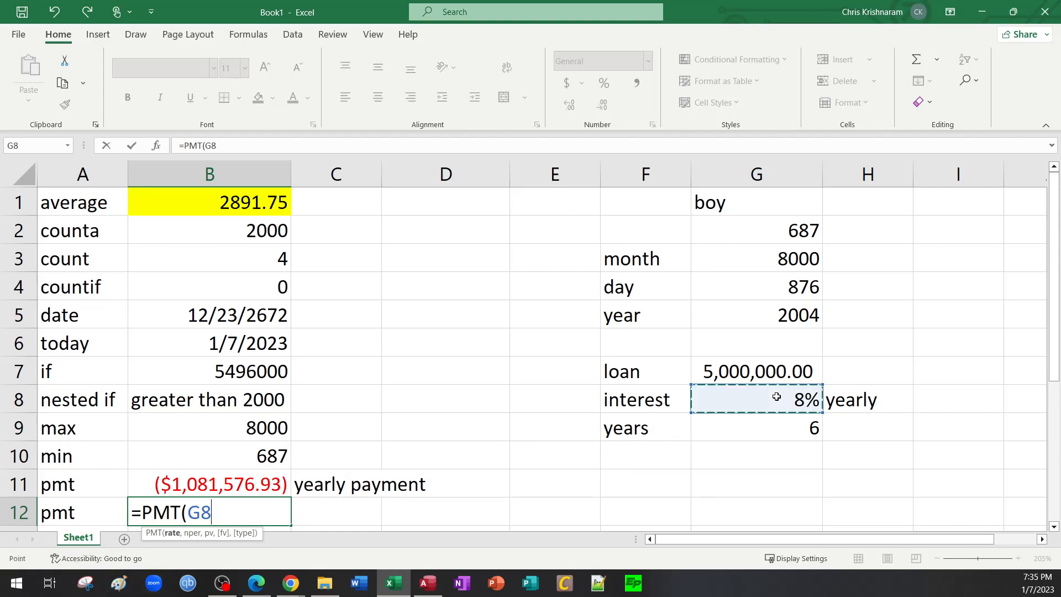
pyautogui.write('/12')
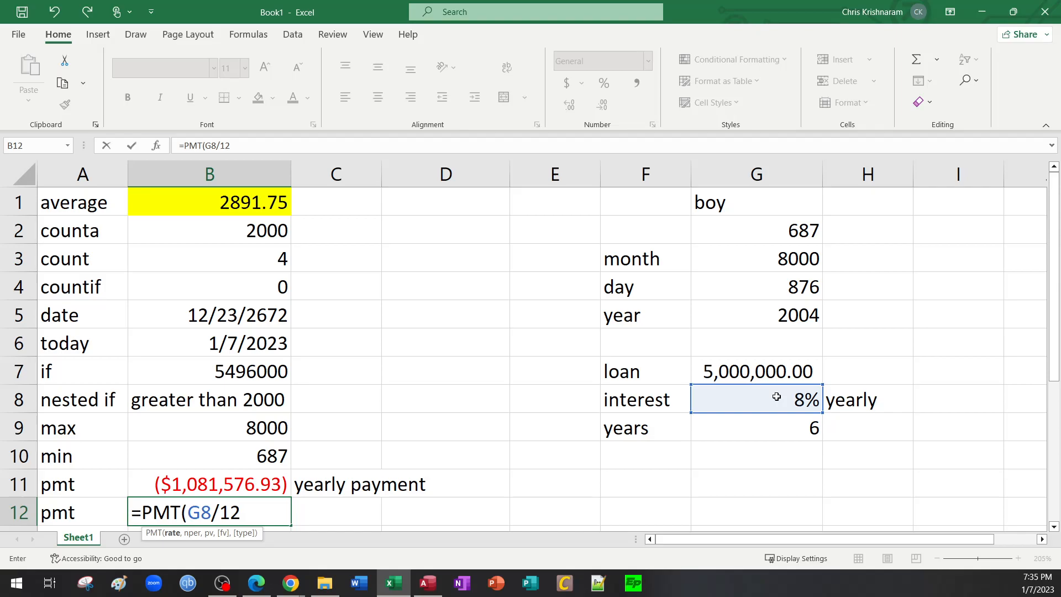
pyautogui.write(',')
pyautogui.click(749, 431)
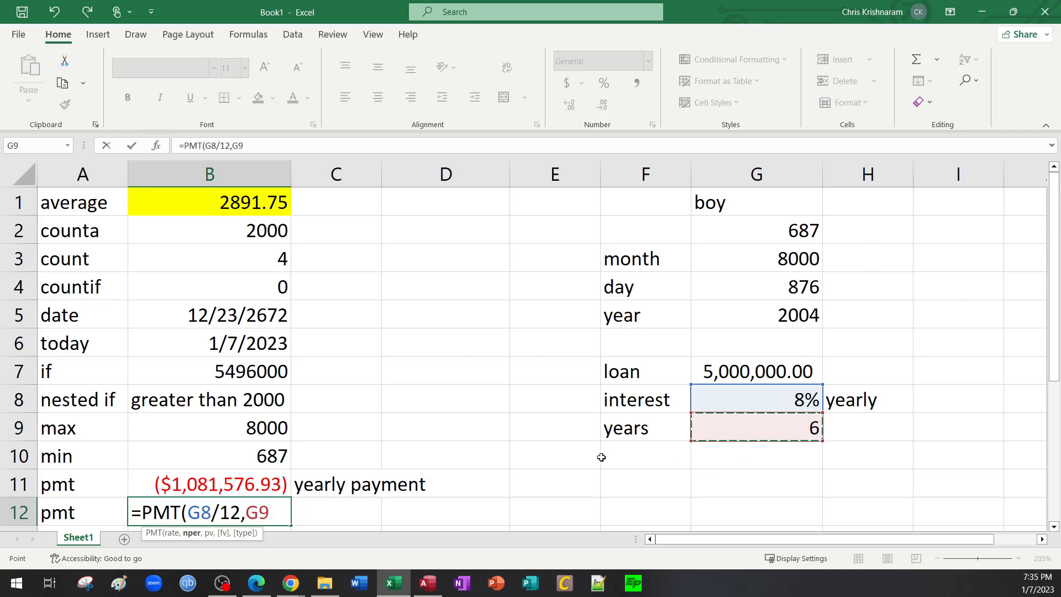
pyautogui.write('*12')
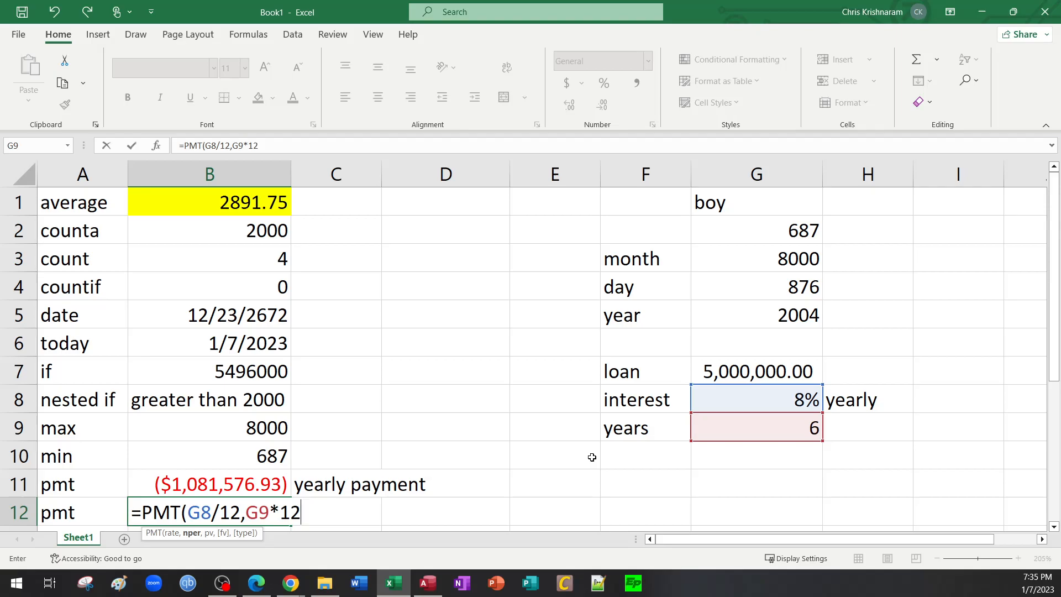
pyautogui.write(',')
pyautogui.click(751, 367)
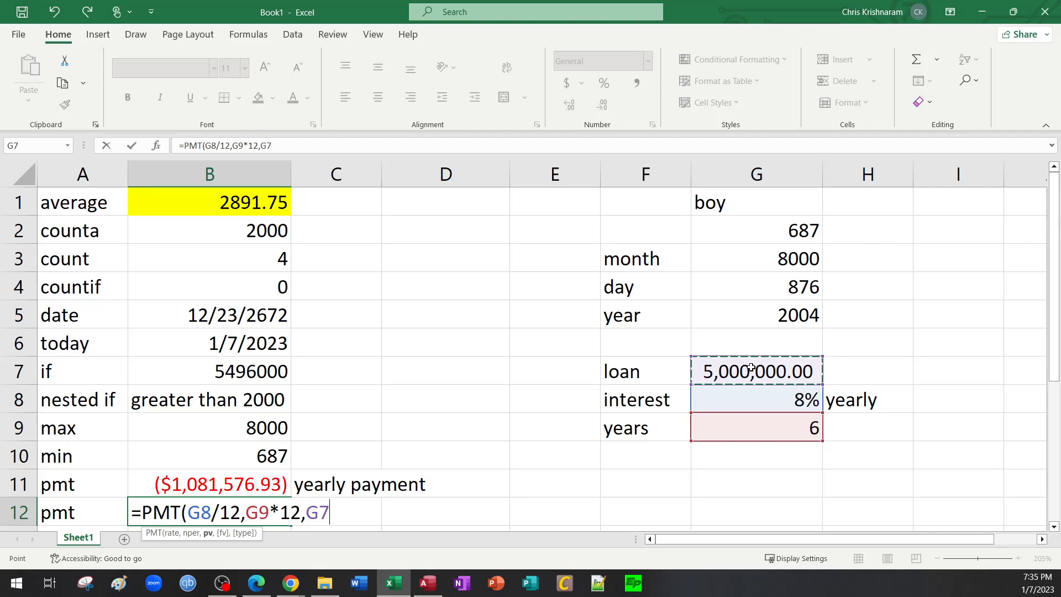
pyautogui.write(')')
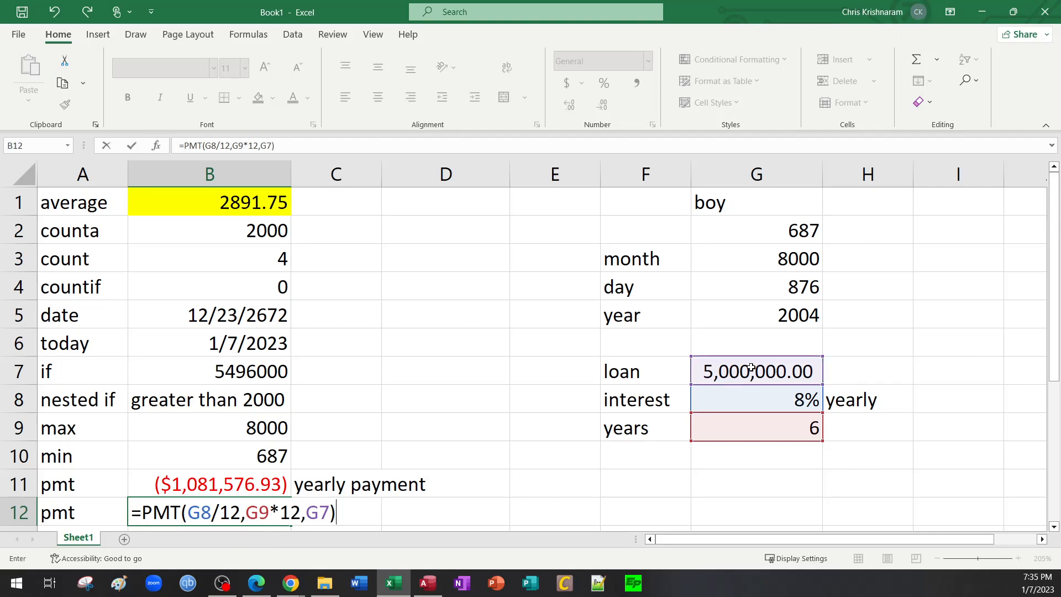
pyautogui.press('Return')
# Step: Label the monthly loan payment by entering "monthly payment" in C12
pyautogui.click(335, 484)
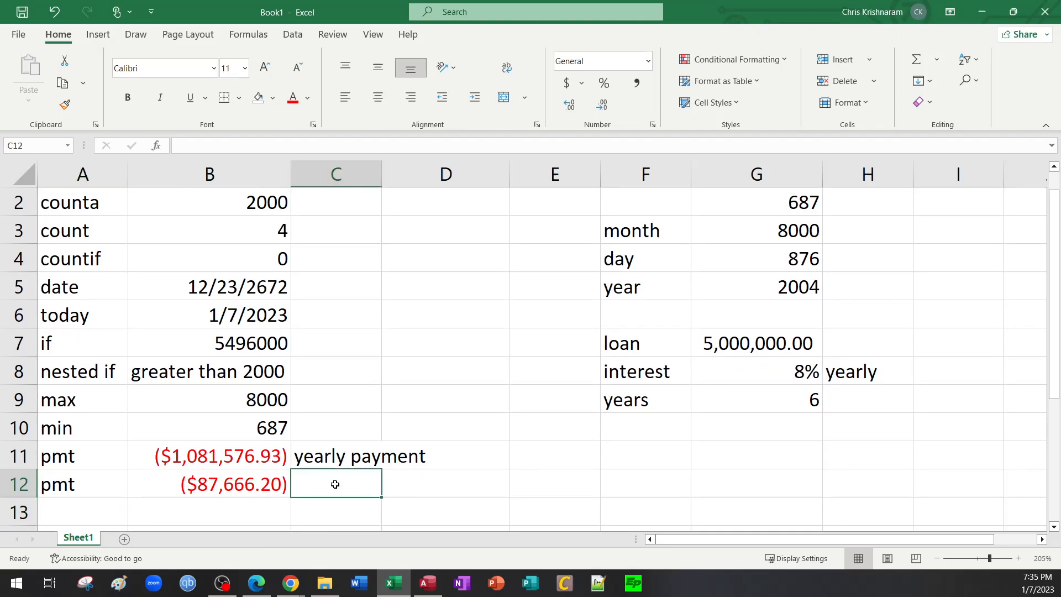
pyautogui.write('montly r')
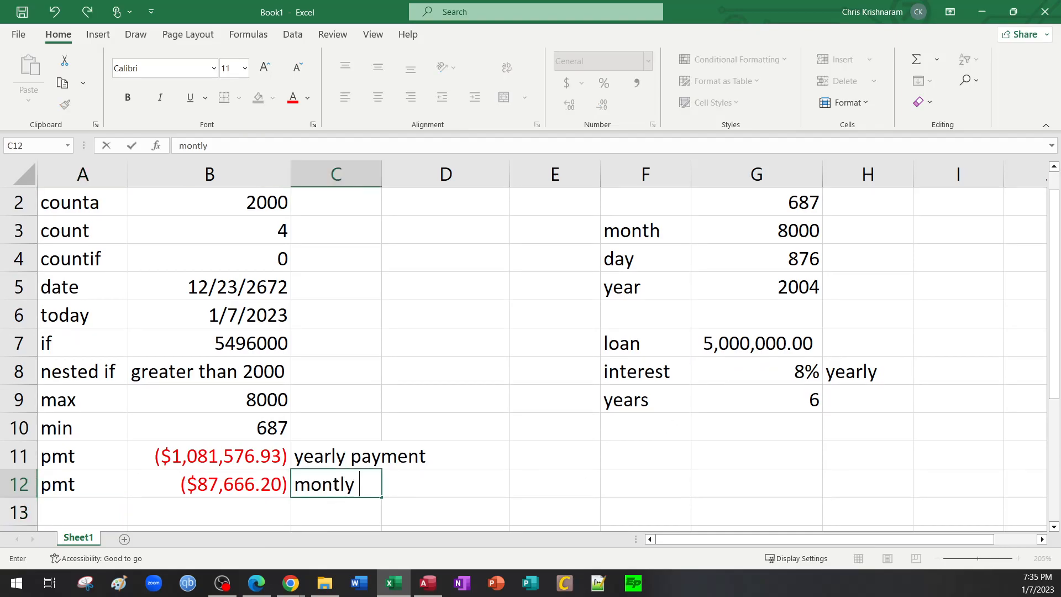
pyautogui.press('BackSpace')
pyautogui.press('BackSpace')
pyautogui.press('BackSpace')
pyautogui.write('hly')
pyautogui.write(' re')
pyautogui.press('BackSpace')
pyautogui.press('BackSpace')
pyautogui.write('payment')
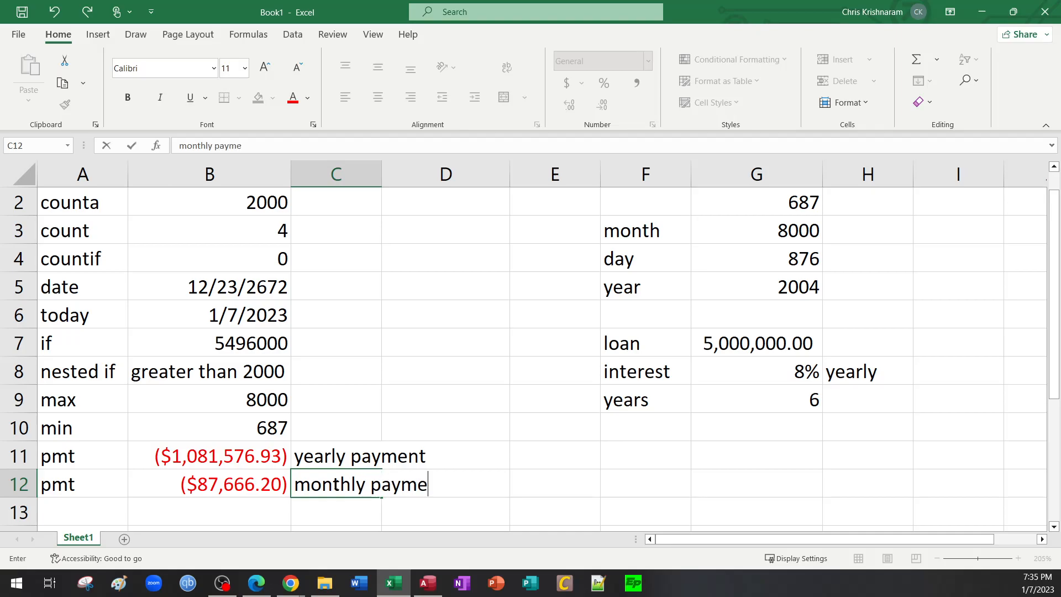
pyautogui.press('Return')
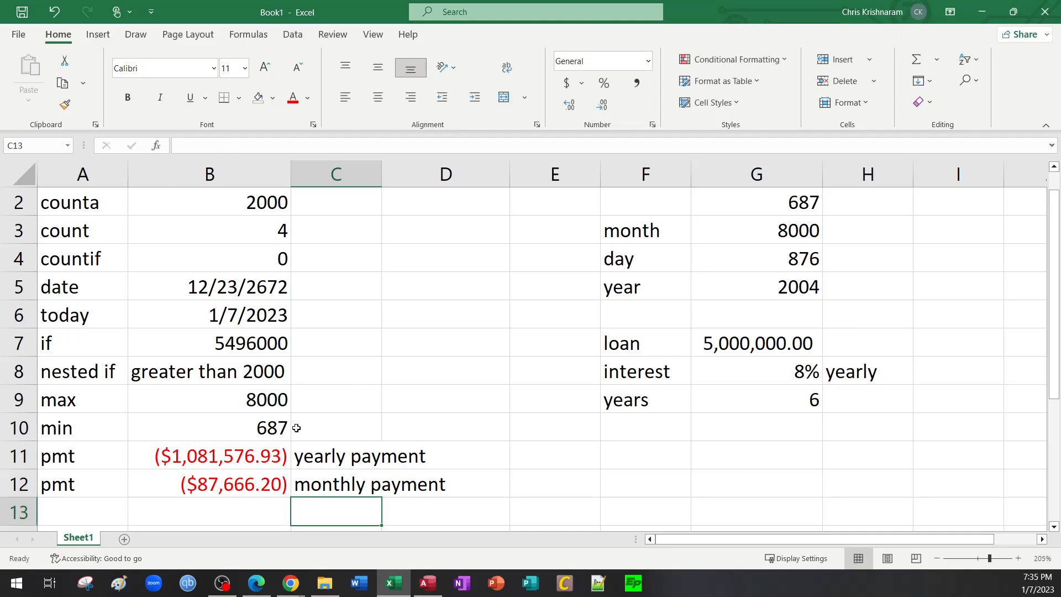
# Step: Alternate between formula and value display to compare the PMT formulas in B11 and B12 with the interest and years inputs in G8:G9
pyautogui.hotkey('ctrl', '`')
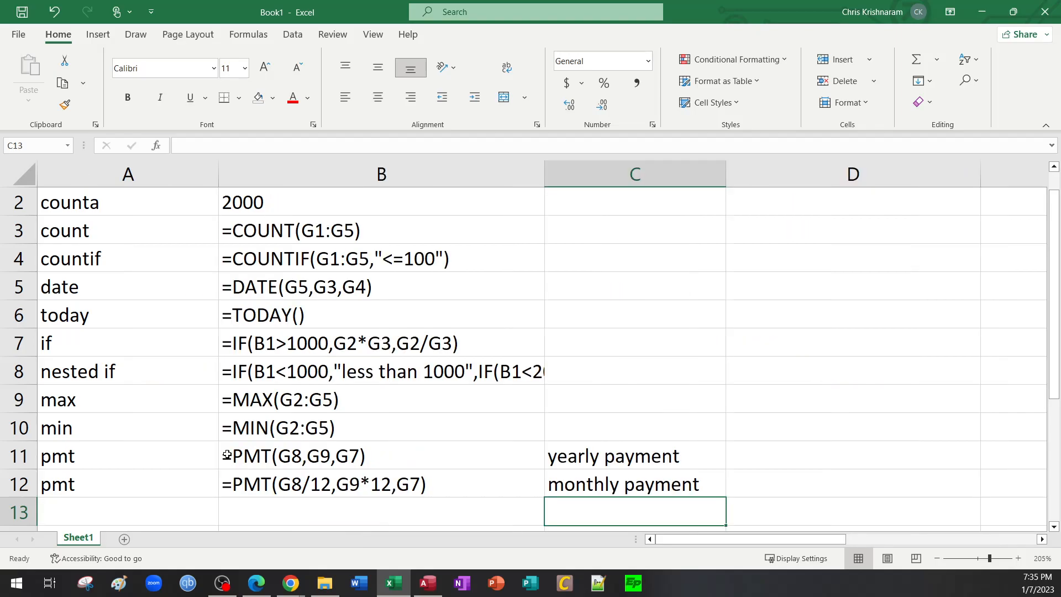
pyautogui.click(316, 456)
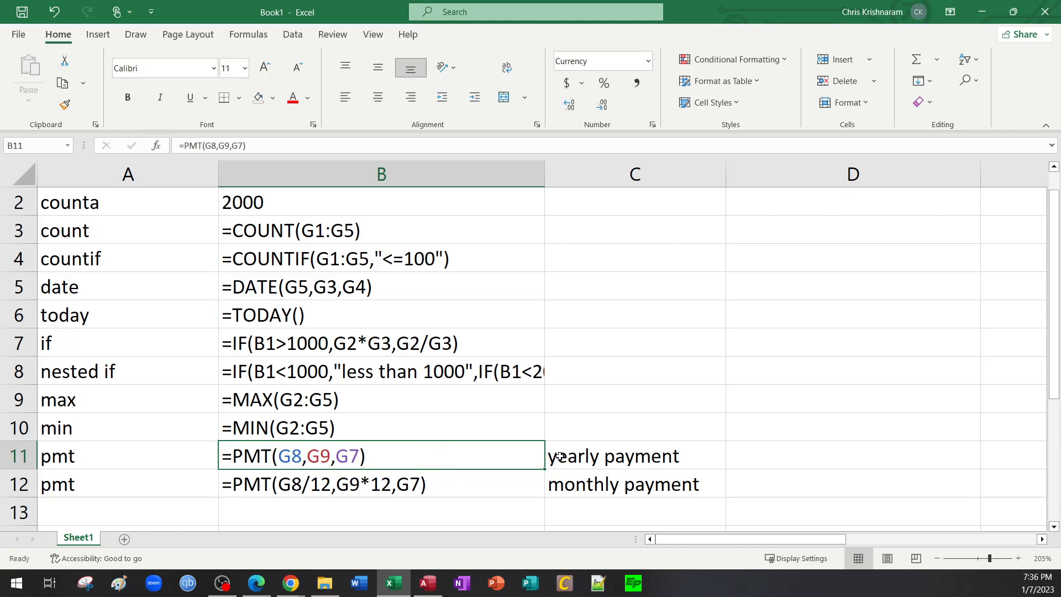
pyautogui.hotkey('ctrl', '`')
pyautogui.moveTo(760, 365); pyautogui.dragTo(777, 397)
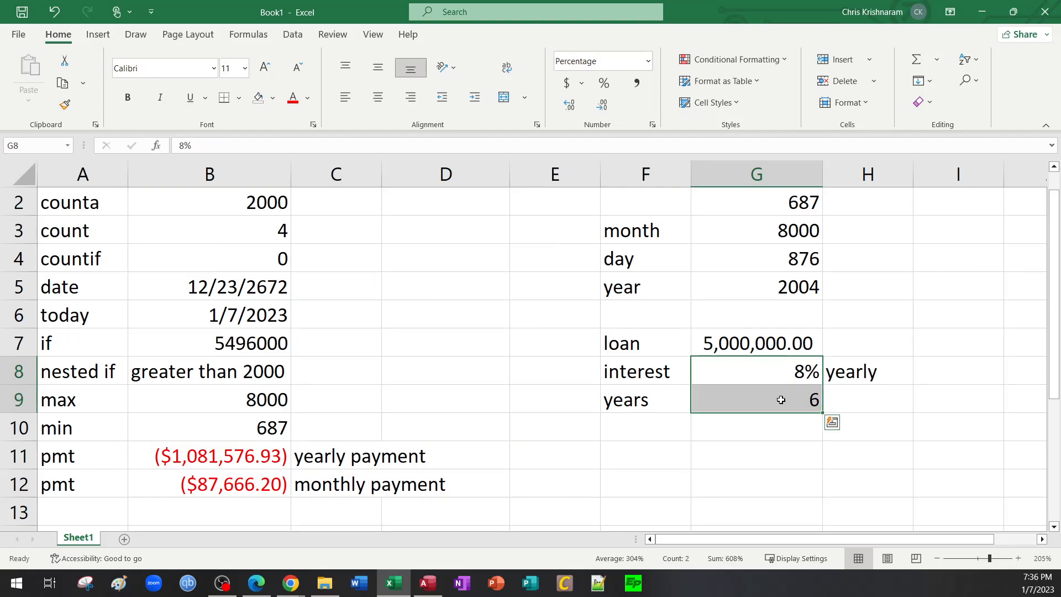
pyautogui.hotkey('ctrl', '`')
pyautogui.click(618, 461)
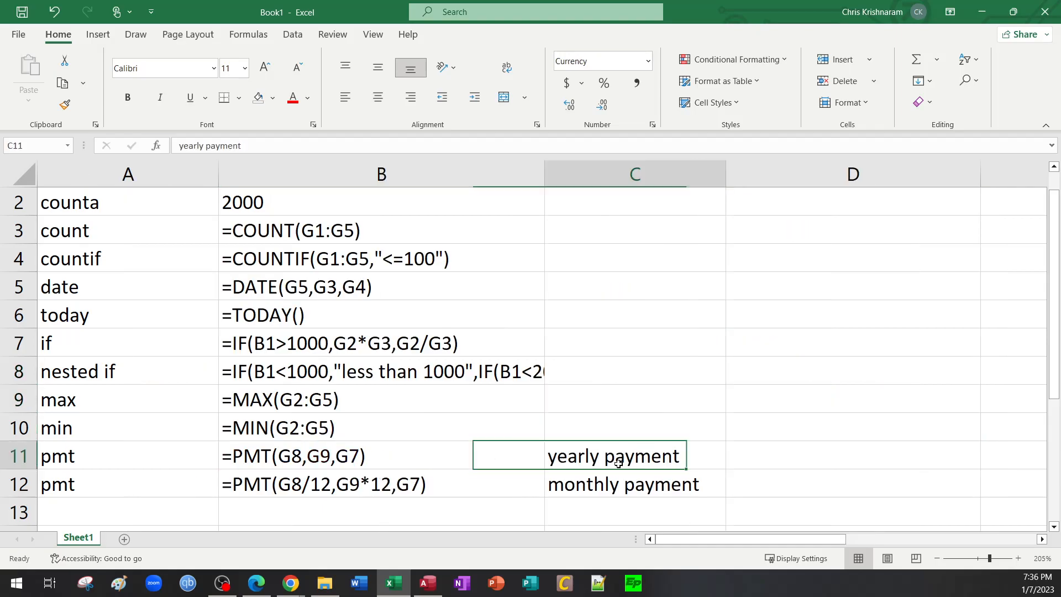
pyautogui.hotkey('ctrl', '`')
pyautogui.click(776, 373)
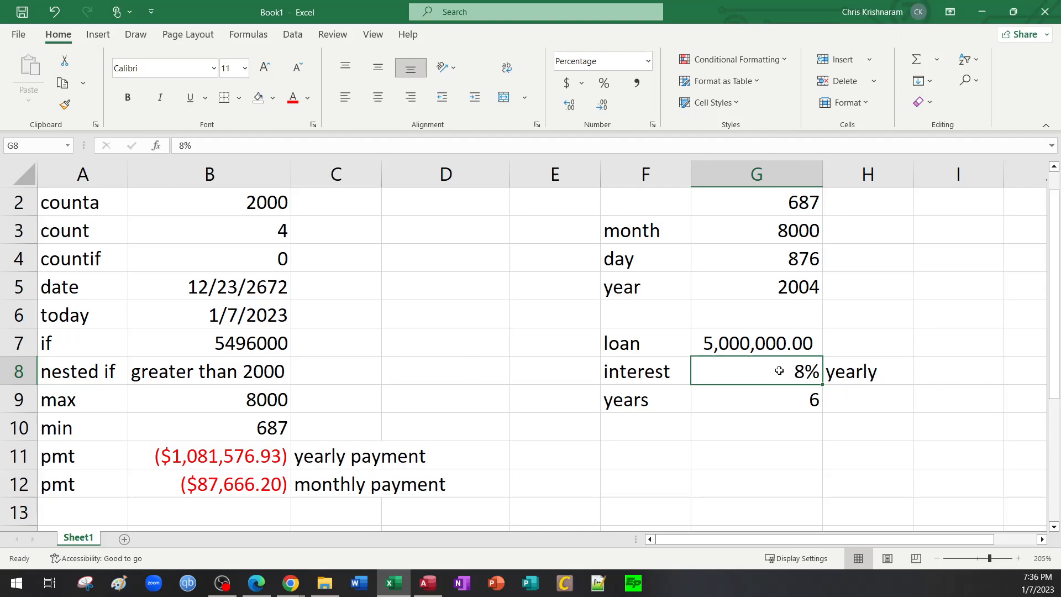
pyautogui.click(269, 461)
pyautogui.hotkey('ctrl', '`')
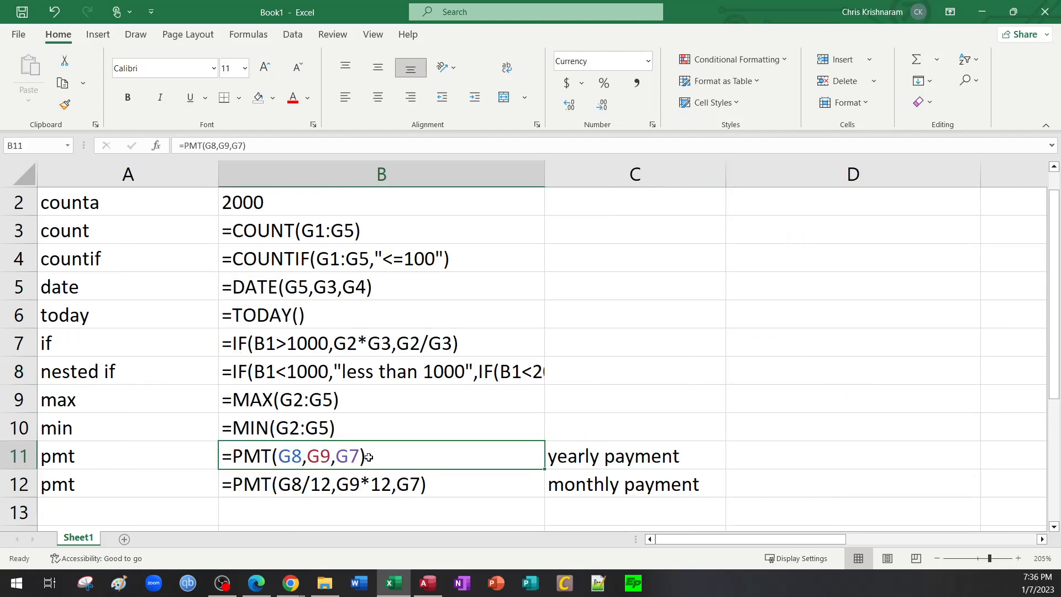
pyautogui.click(358, 491)
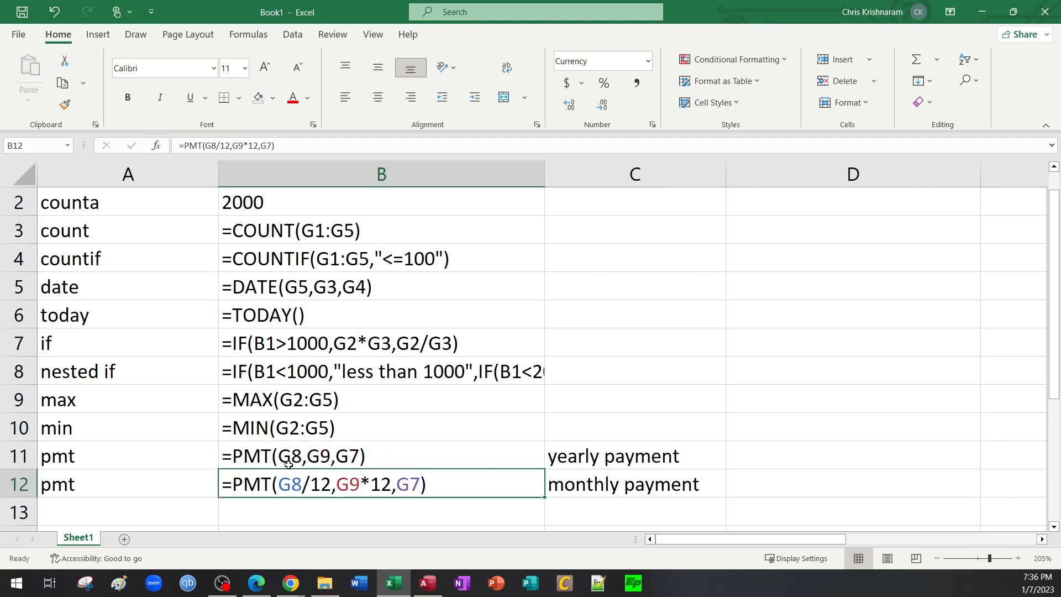
pyautogui.click(608, 487)
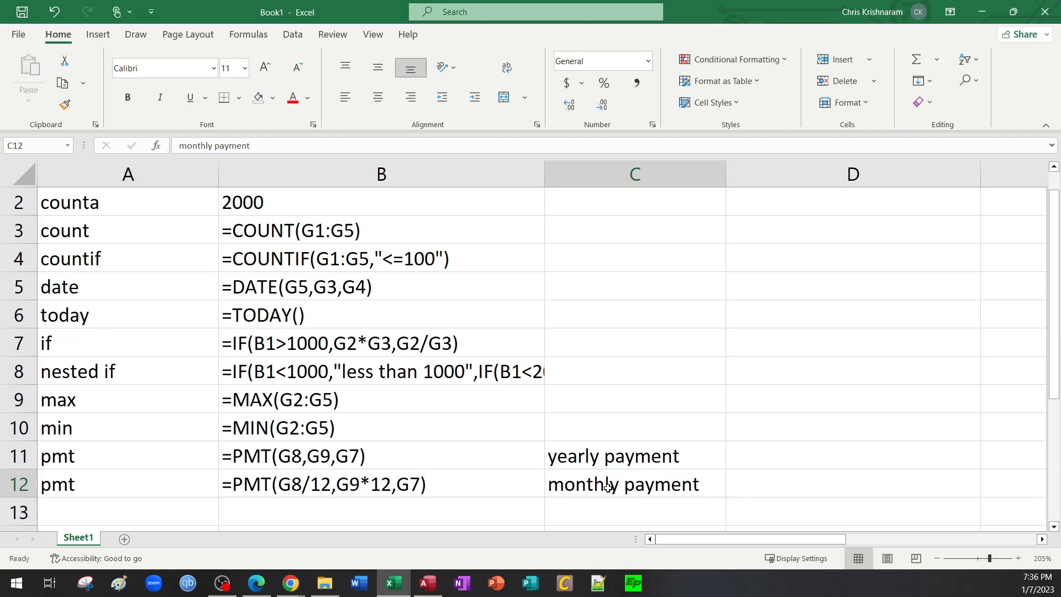
pyautogui.hotkey('ctrl', '`')
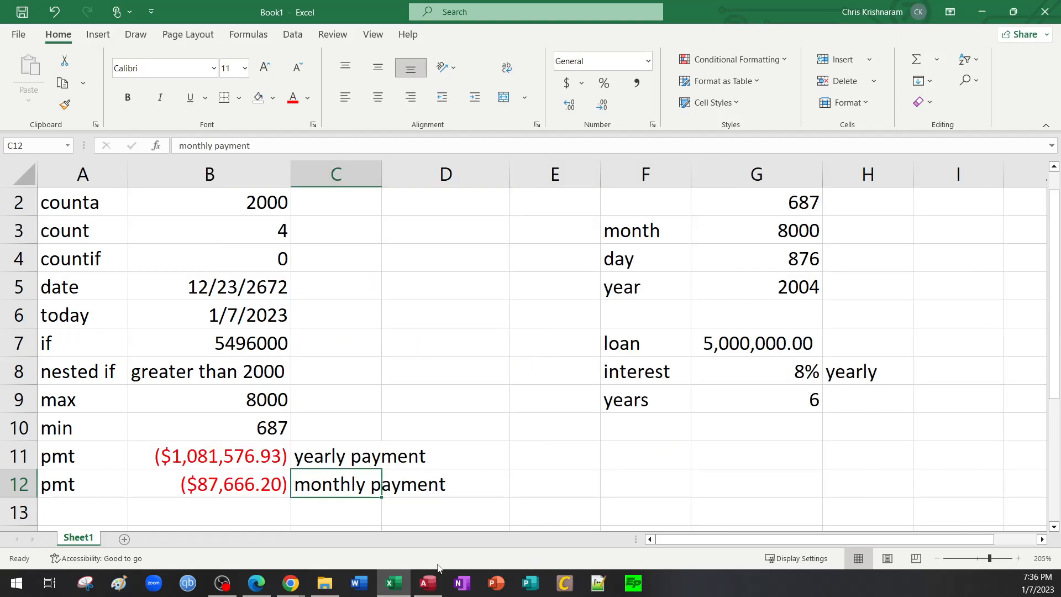
# Step: Switch to the PDF notes in Edge and read the PMT explanation and the Figure 7.25 loan example on page 4
pyautogui.click(256, 583)
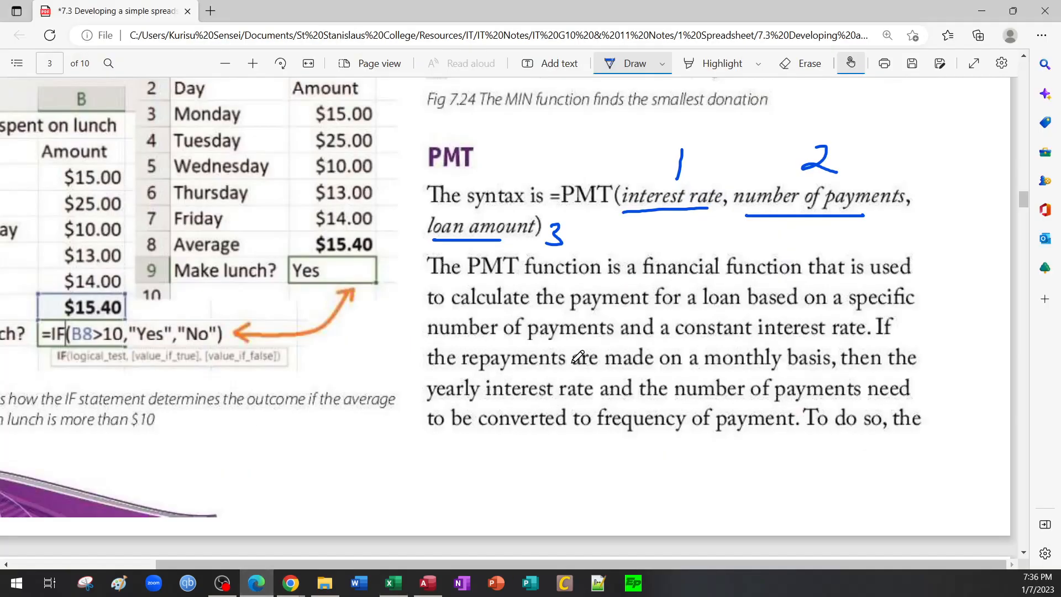
pyautogui.keyDown('ctrl'); pyautogui.scroll(-2, 578, 356); pyautogui.keyUp('ctrl')
pyautogui.scroll(-5, 577, 356)
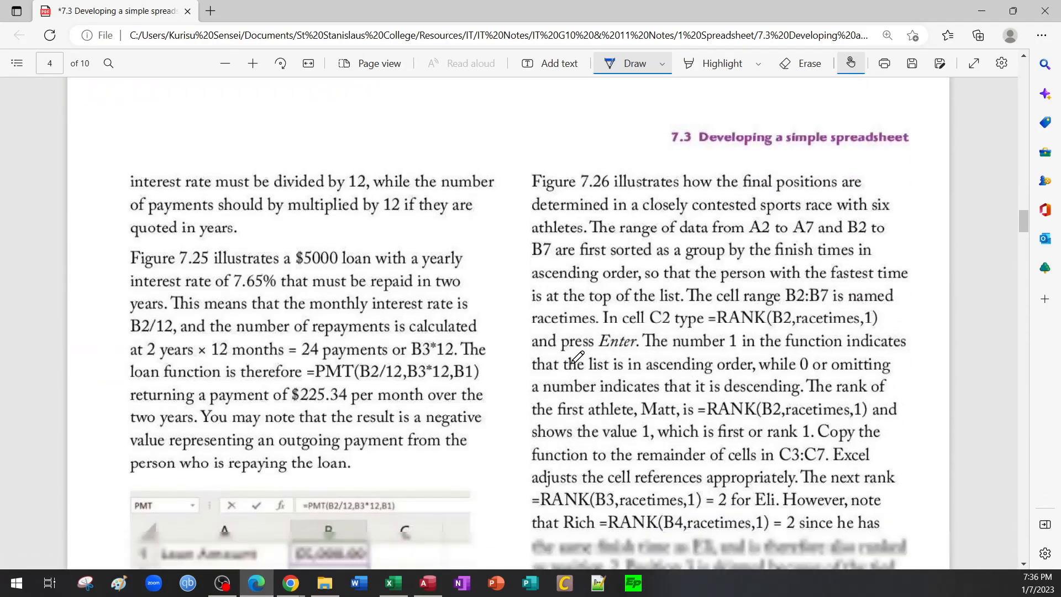
pyautogui.scroll(-5, 577, 357)
pyautogui.scroll(5, 578, 357)
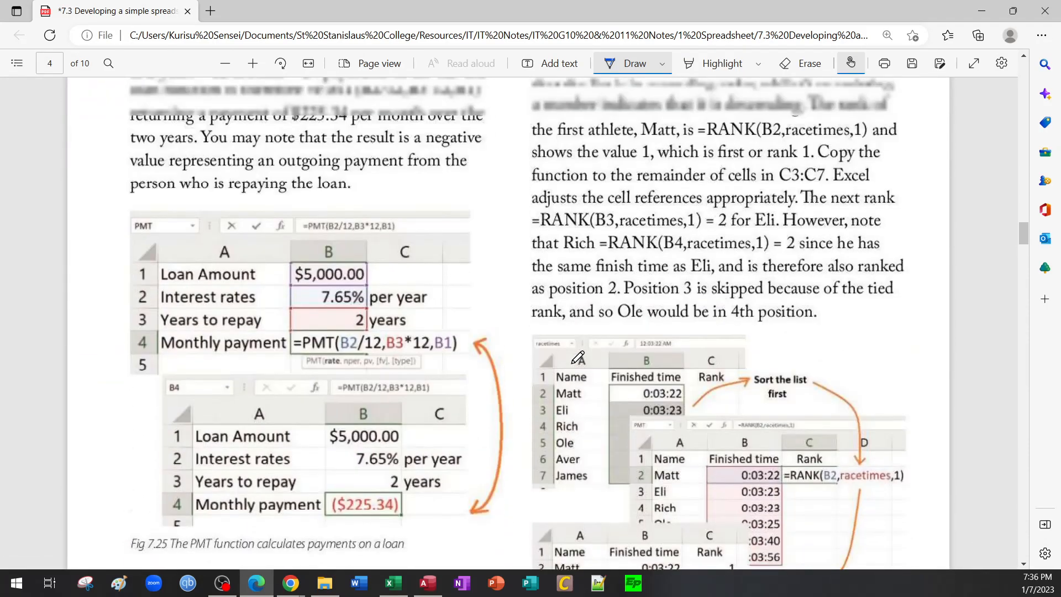
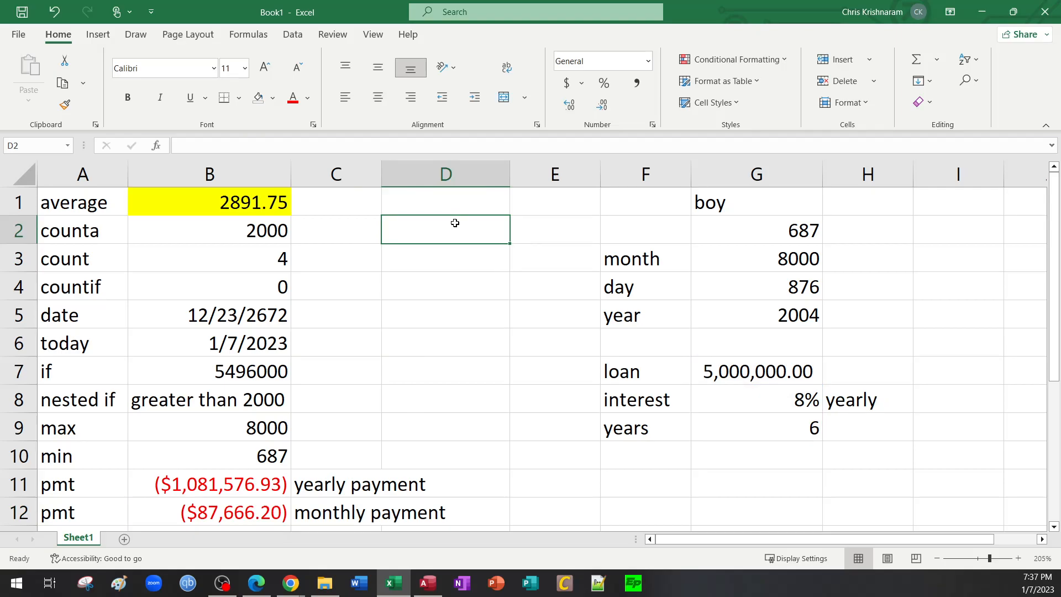
# Step: Enter 1000000 in D2, format it with comma style and fit column D to its contents
pyautogui.write('100000')
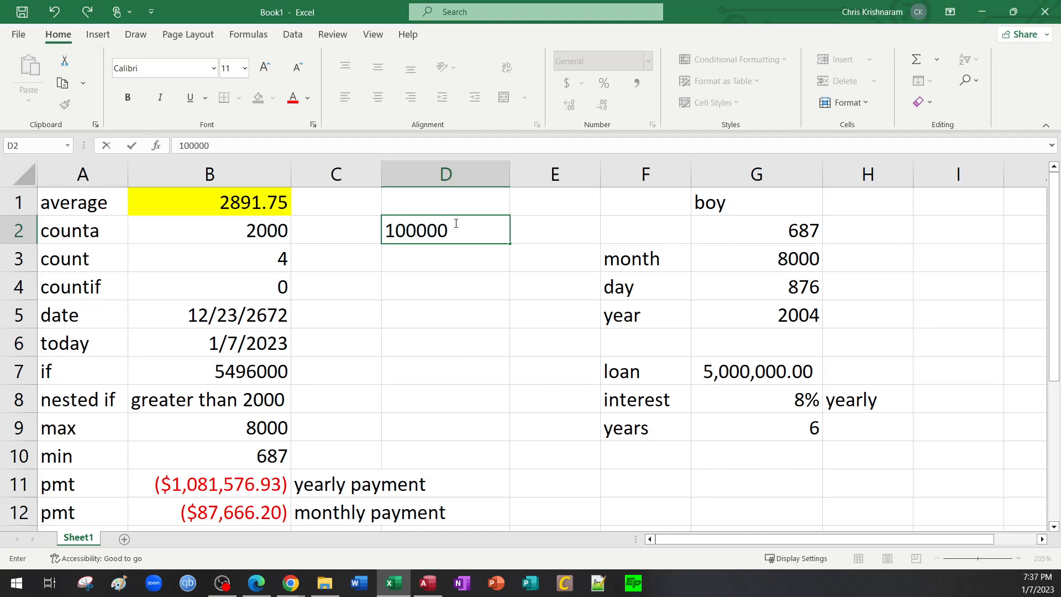
pyautogui.write('0')
pyautogui.press('Return')
pyautogui.click(454, 223)
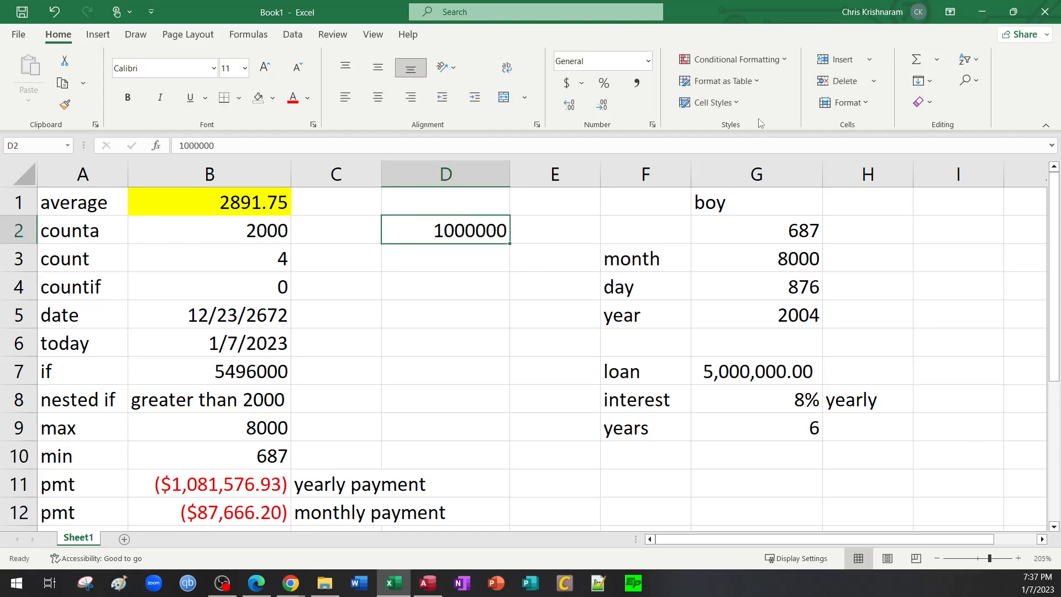
pyautogui.click(637, 82)
pyautogui.click(551, 178)
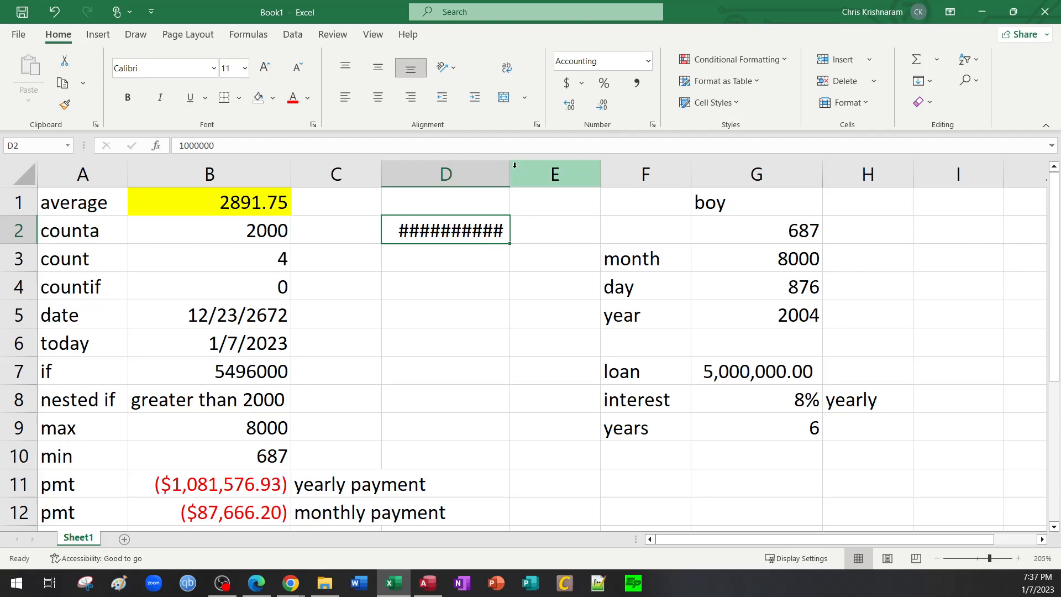
pyautogui.doubleClick(511, 171)
pyautogui.click(434, 235)
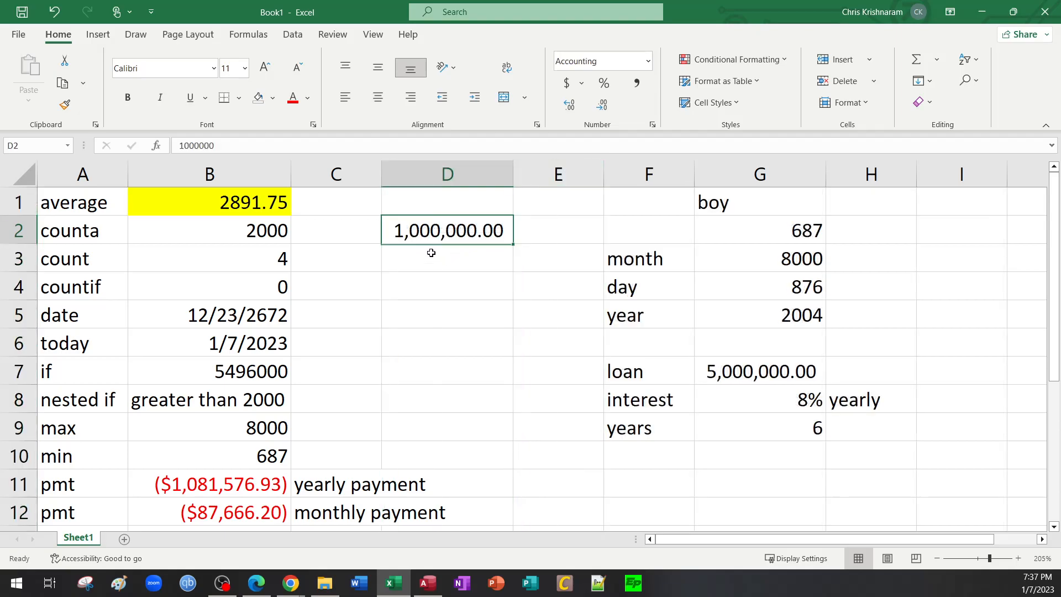
# Step: Calculate one twelfth of the D2 amount in D3 with the formula =D2/12, and check the formula
pyautogui.click(473, 266)
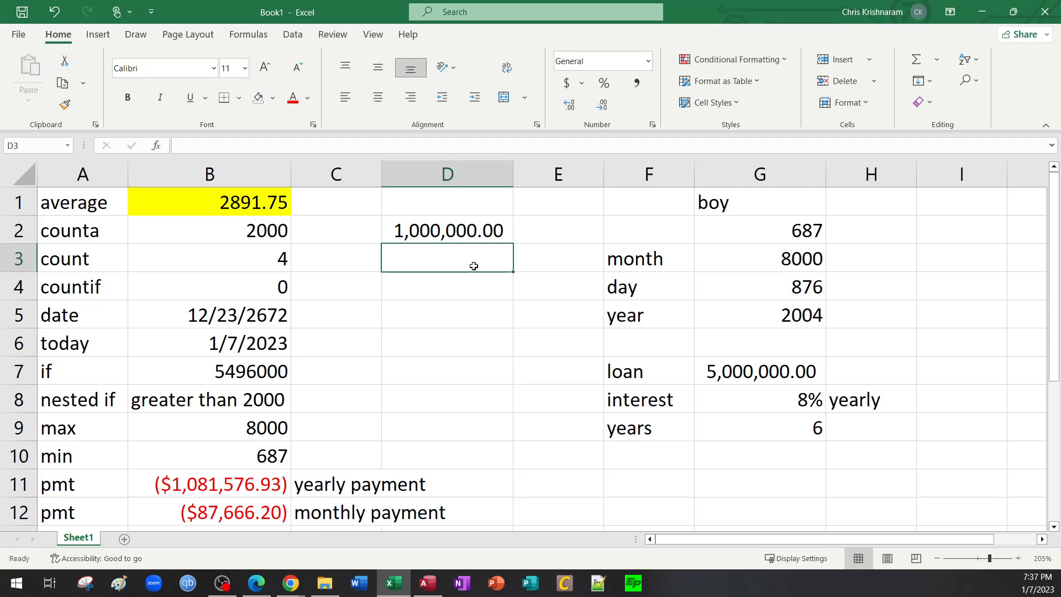
pyautogui.write('=')
pyautogui.click(436, 218)
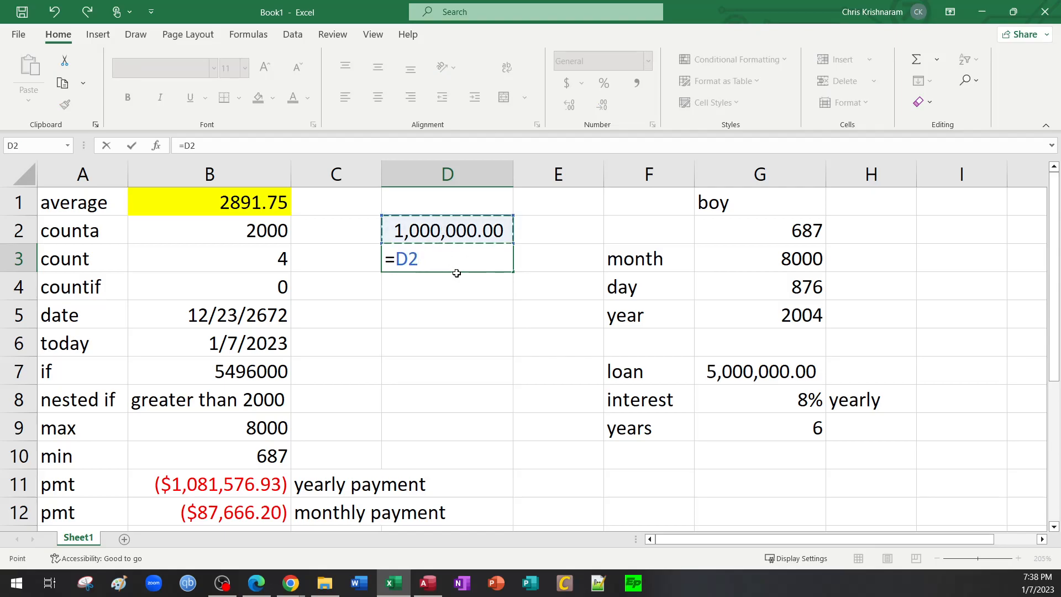
pyautogui.write('/12')
pyautogui.press('Return')
pyautogui.click(451, 262)
pyautogui.click(458, 233)
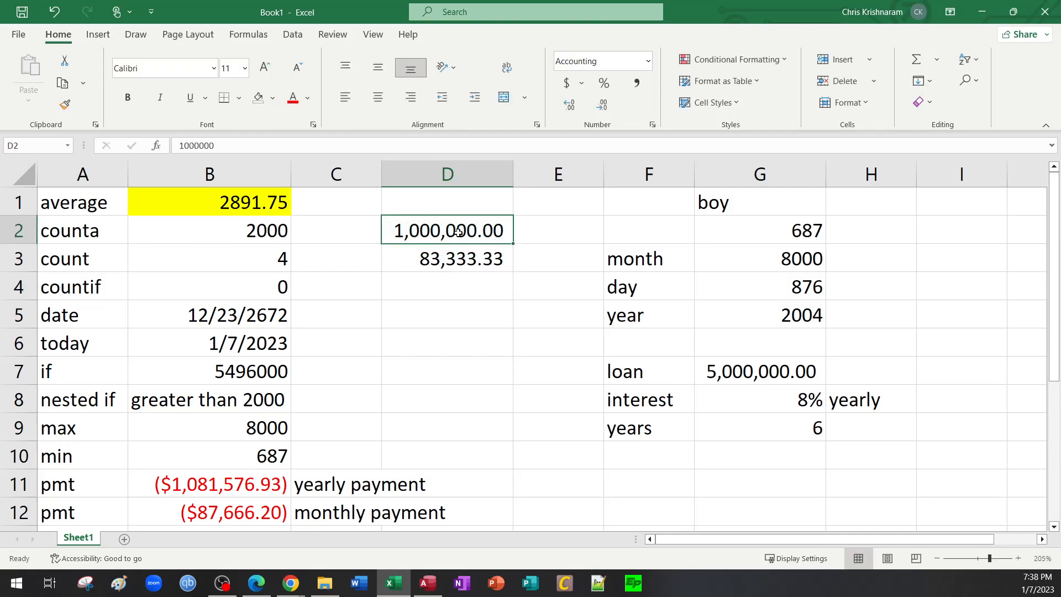
pyautogui.click(460, 259)
pyautogui.doubleClick(443, 264)
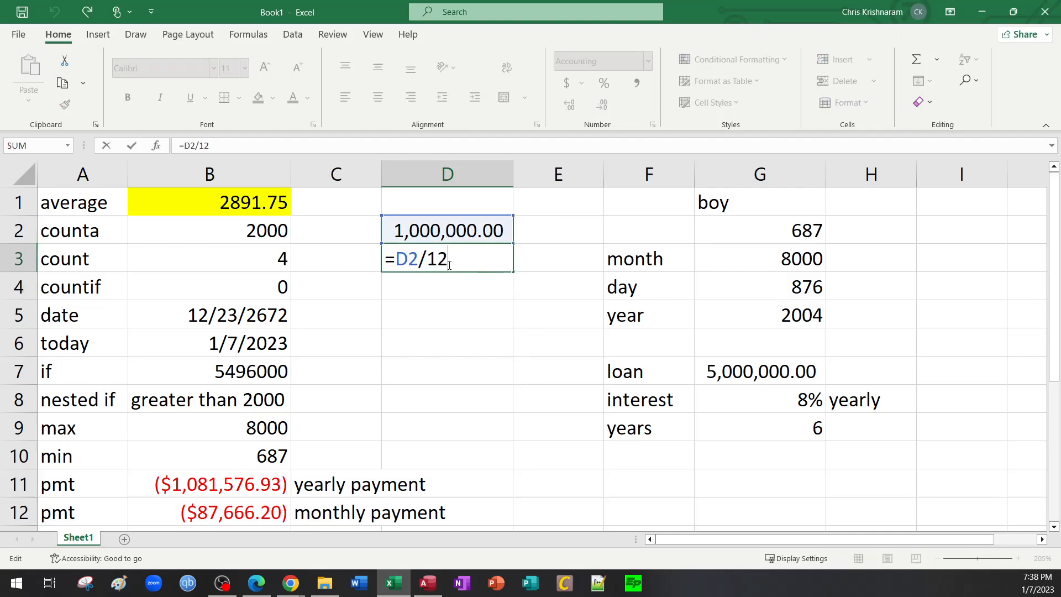
pyautogui.press('Escape')
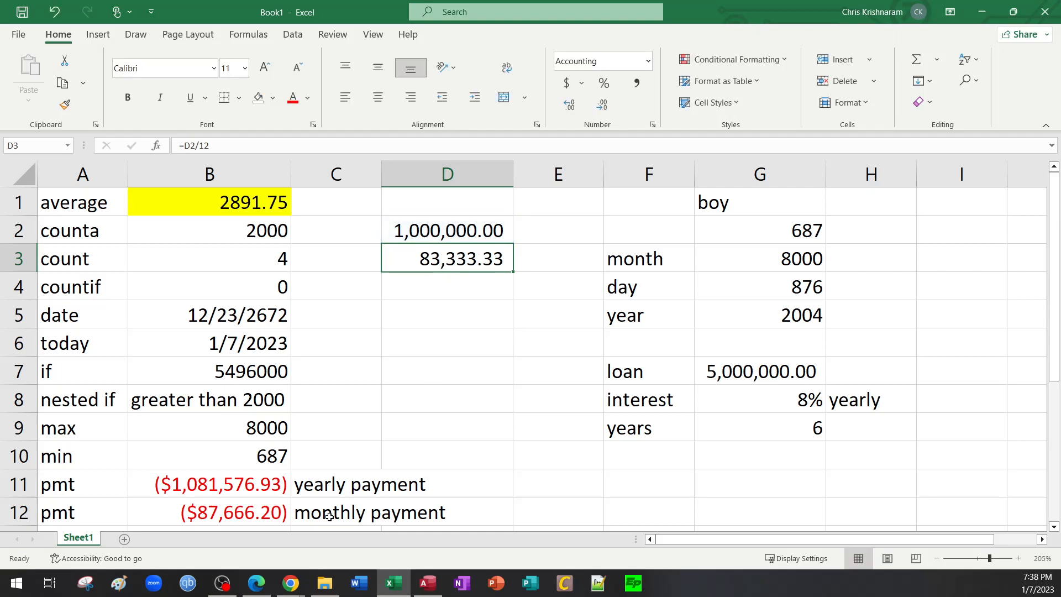
# Step: Examine the monthly rate argument G8/12 inside the PMT formula in B12
pyautogui.doubleClick(256, 514)
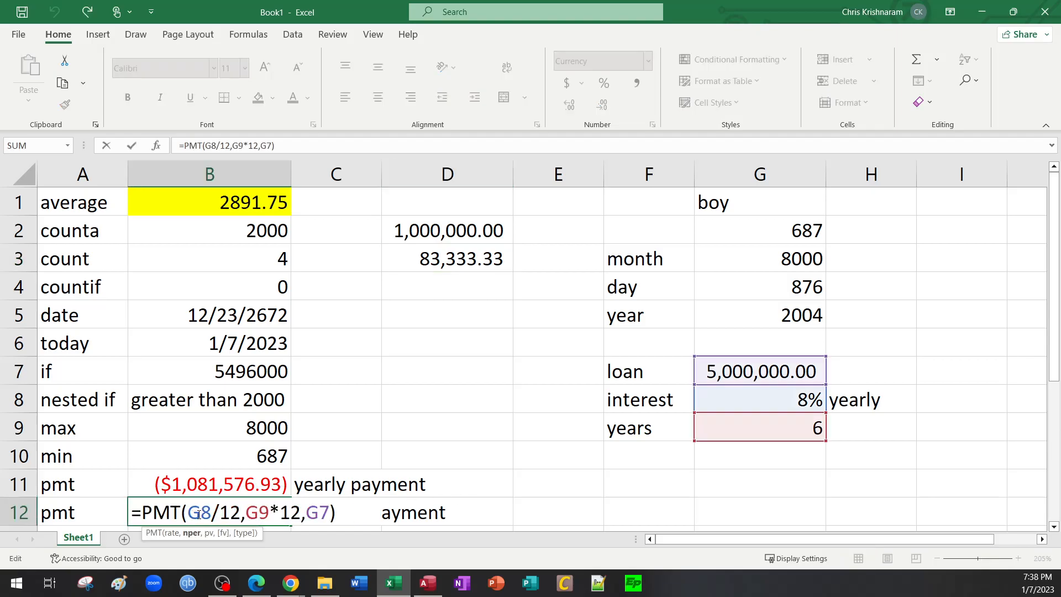
pyautogui.moveTo(189, 514); pyautogui.dragTo(239, 516)
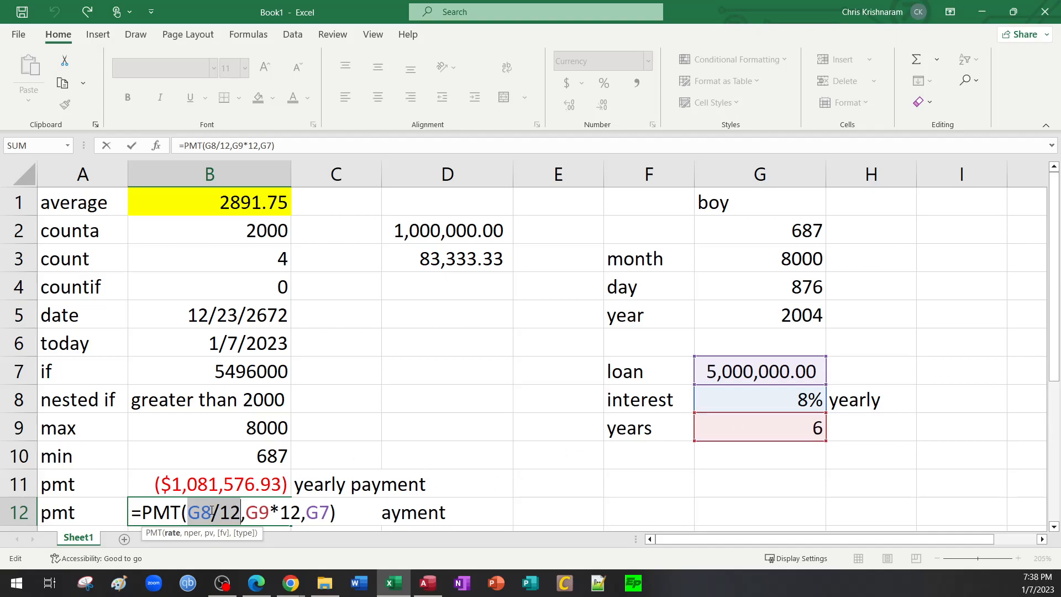
pyautogui.hotkey('ctrl', 'Return')
# Step: Calculate the monthly share of the 8% interest in D5 with the formula =8/12, and check the formula
pyautogui.click(468, 313)
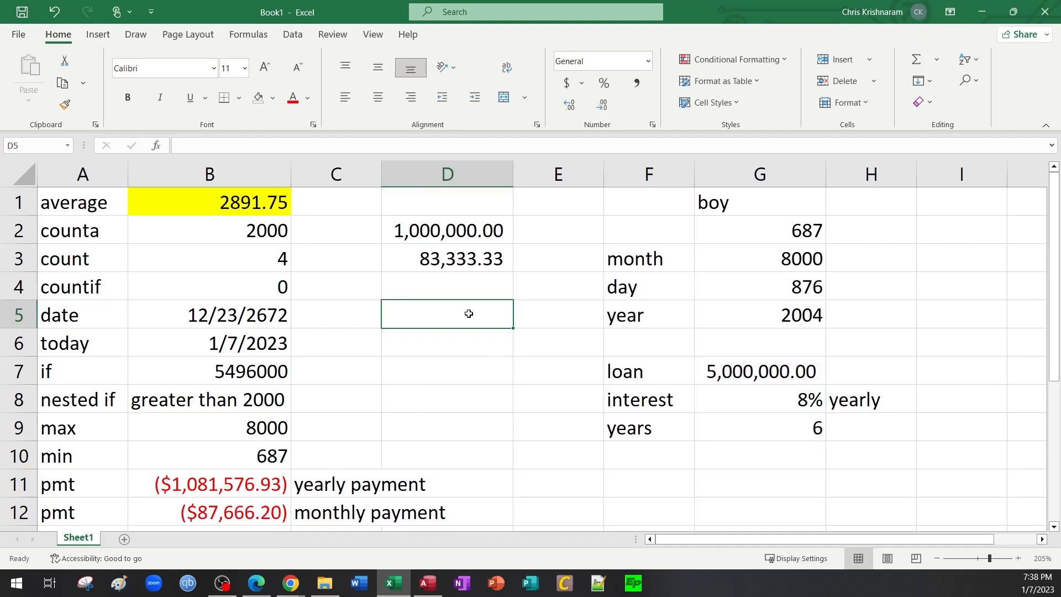
pyautogui.write('=8')
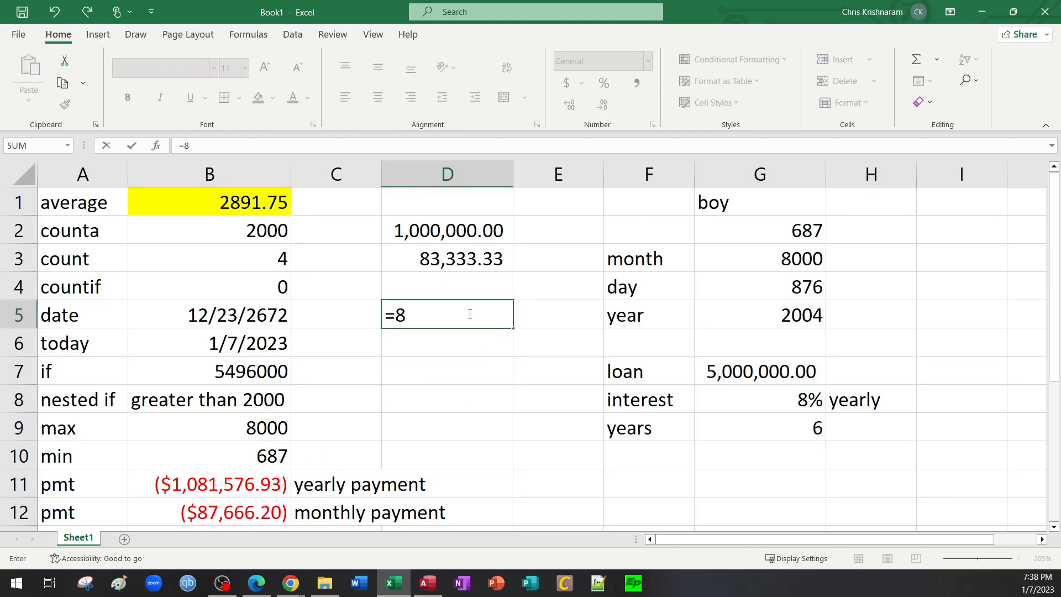
pyautogui.write('/12')
pyautogui.press('Return')
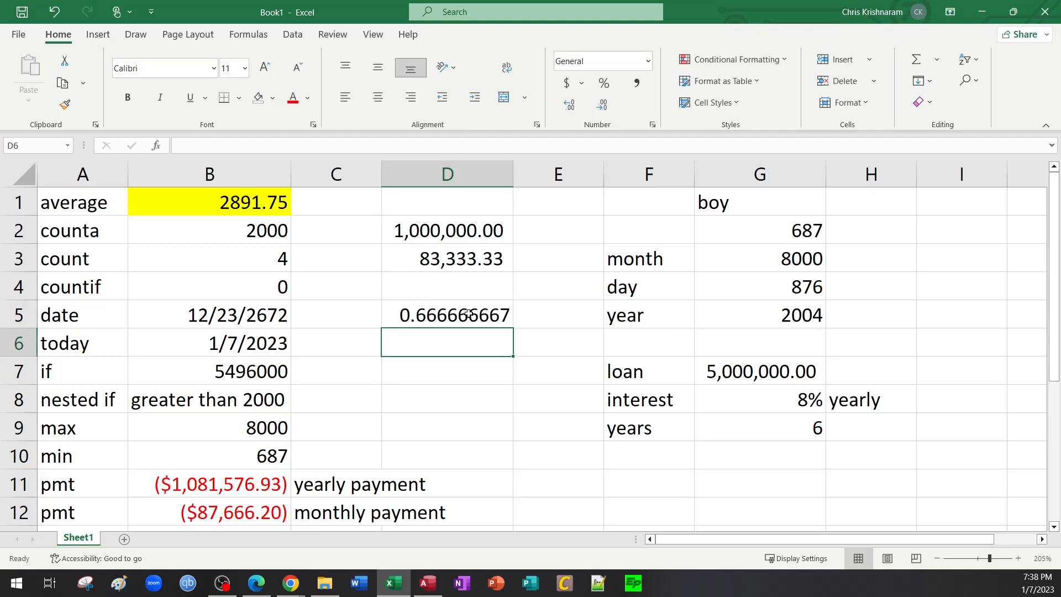
pyautogui.click(467, 314)
pyautogui.doubleClick(466, 314)
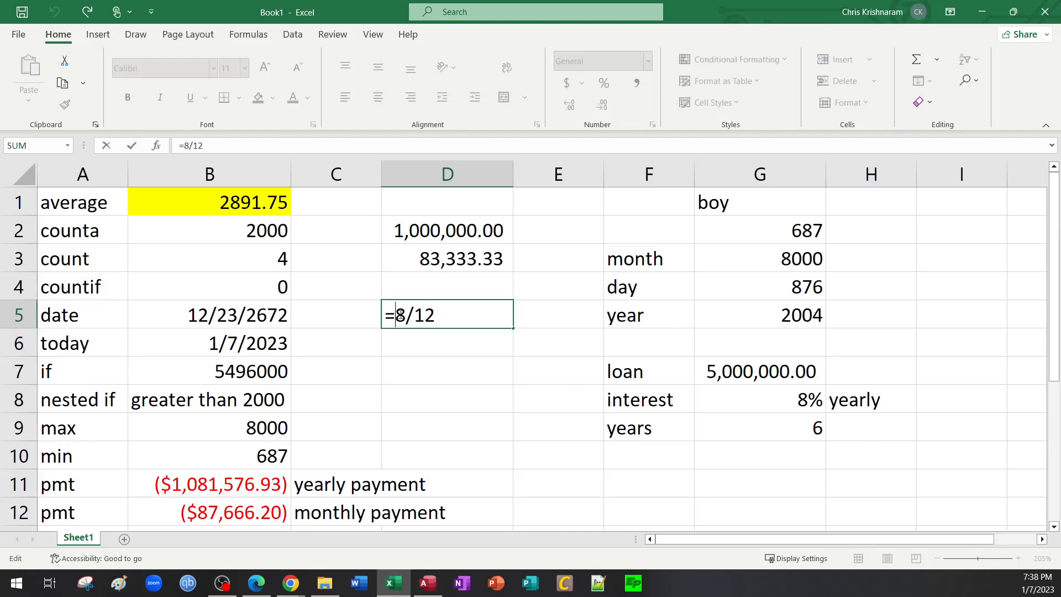
pyautogui.press('Escape')
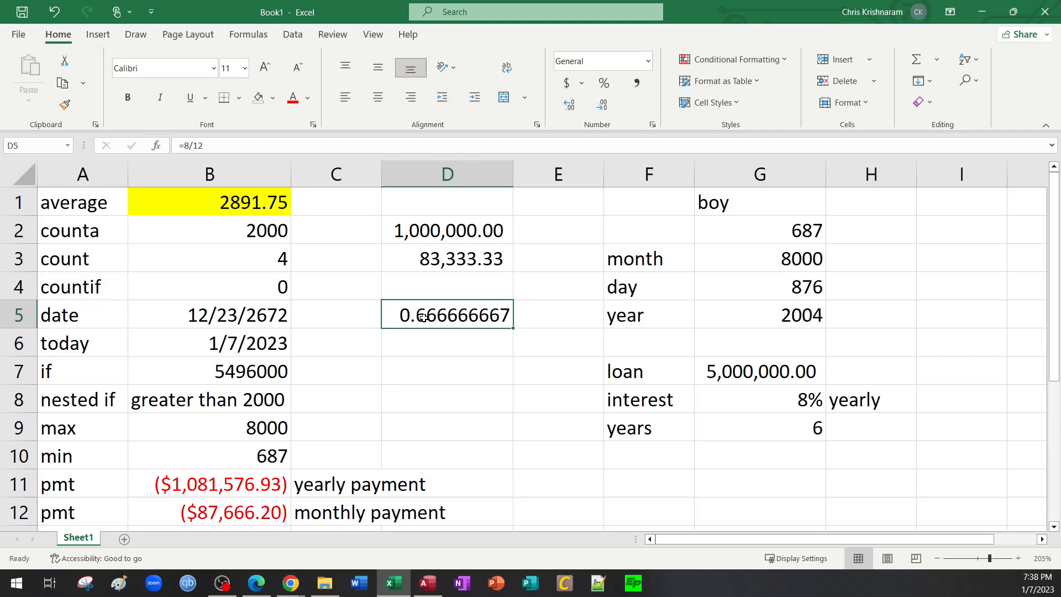
# Step: Examine the number-of-payments argument G9*12 inside the PMT formula in B12
pyautogui.doubleClick(249, 513)
pyautogui.moveTo(247, 514); pyautogui.dragTo(301, 515)
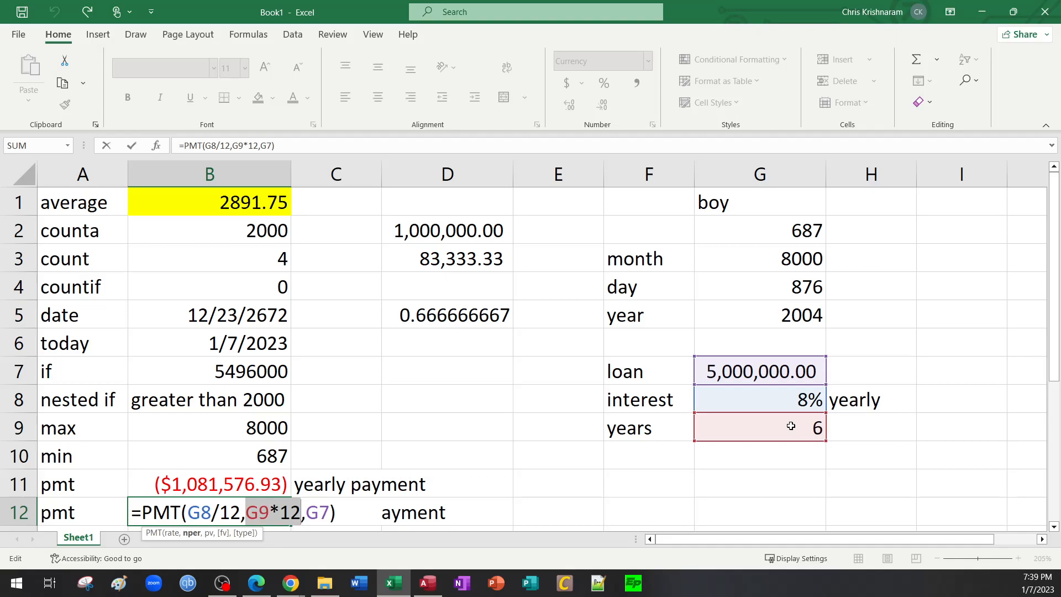
pyautogui.hotkey('ctrl', 'Return')
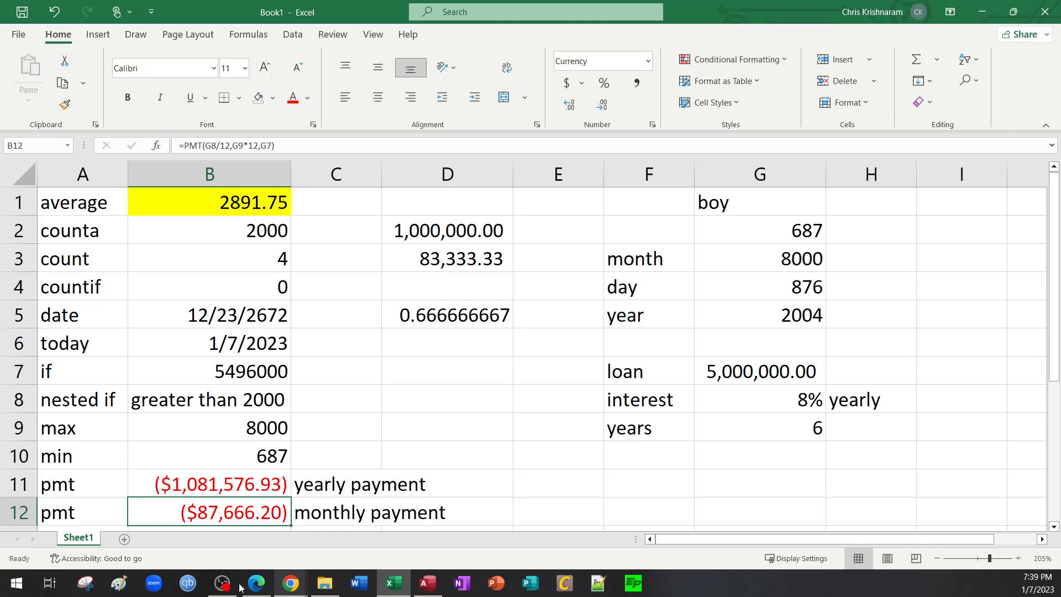
# Step: Switch to the PDF notes in Edge and review the PMT example and the RANK section with its figure
pyautogui.click(256, 582)
pyautogui.scroll(-15, 589, 351)
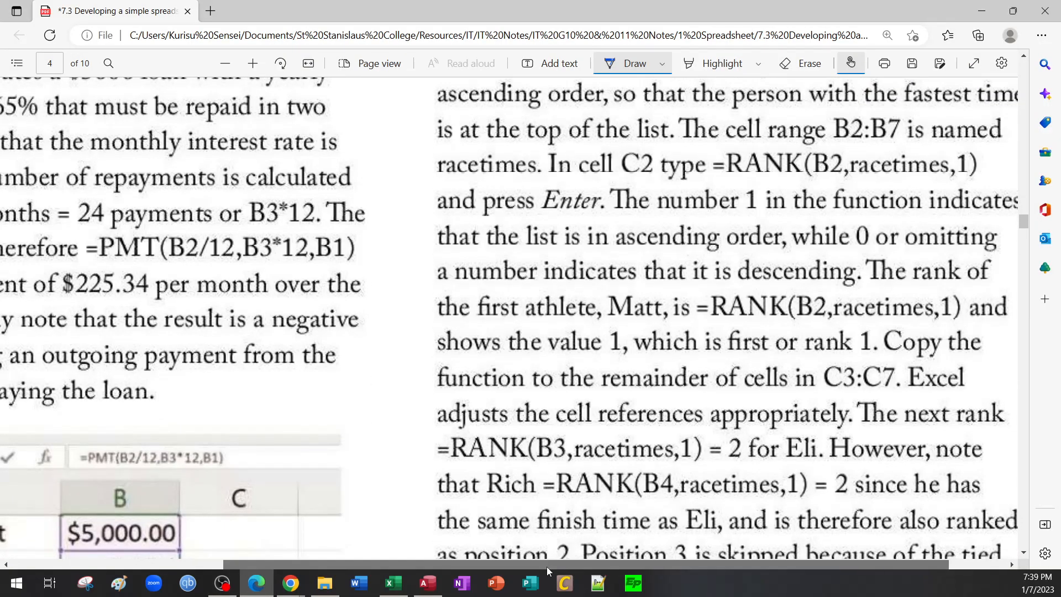
pyautogui.moveTo(547, 567); pyautogui.dragTo(335, 568)
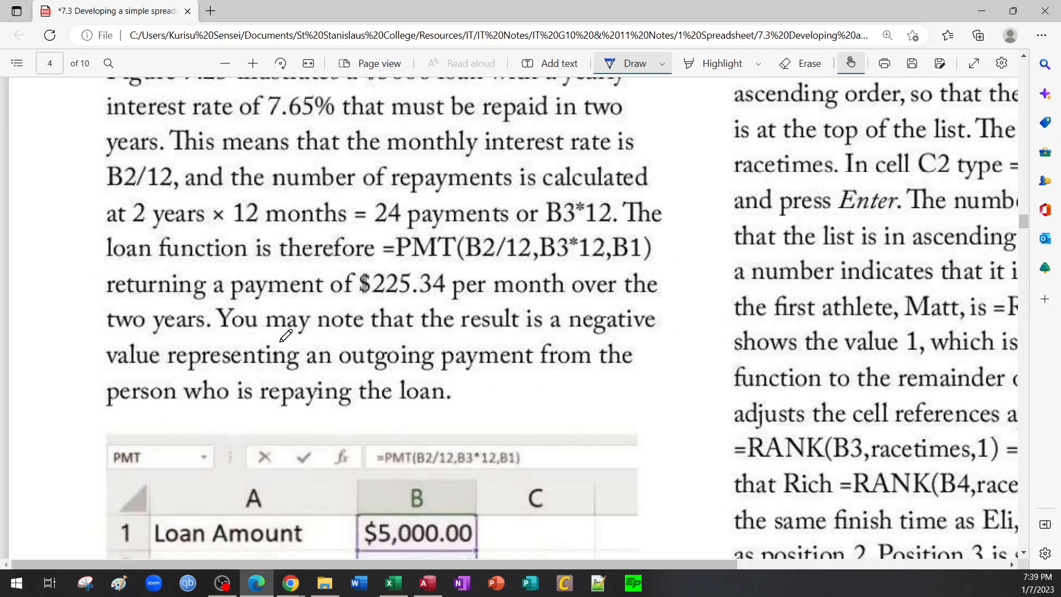
pyautogui.scroll(-7, 283, 338)
pyautogui.scroll(-2, 603, 306)
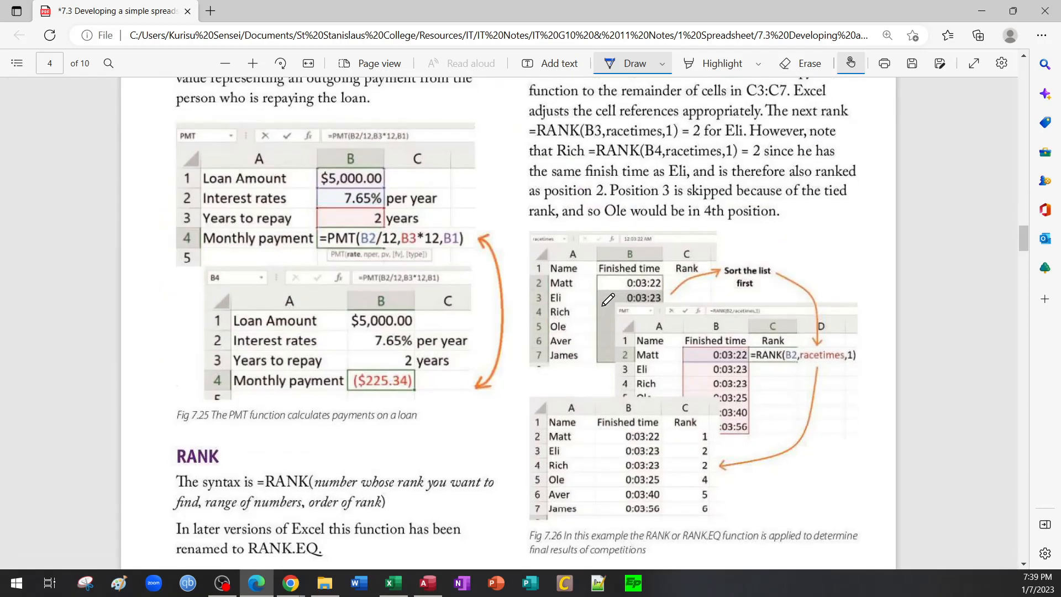
pyautogui.scroll(-5, 608, 299)
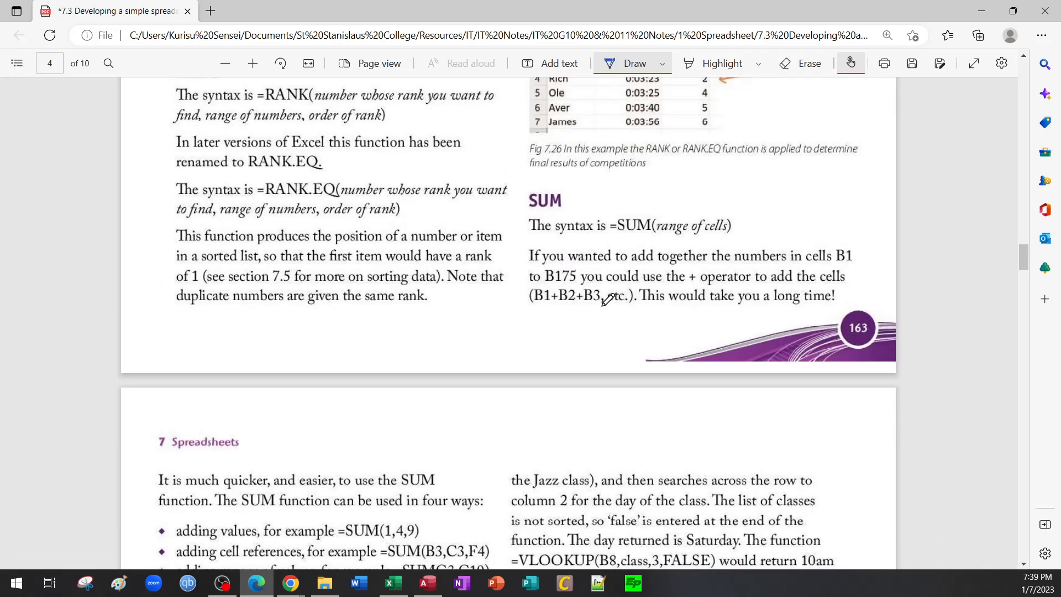
pyautogui.scroll(3, 457, 310)
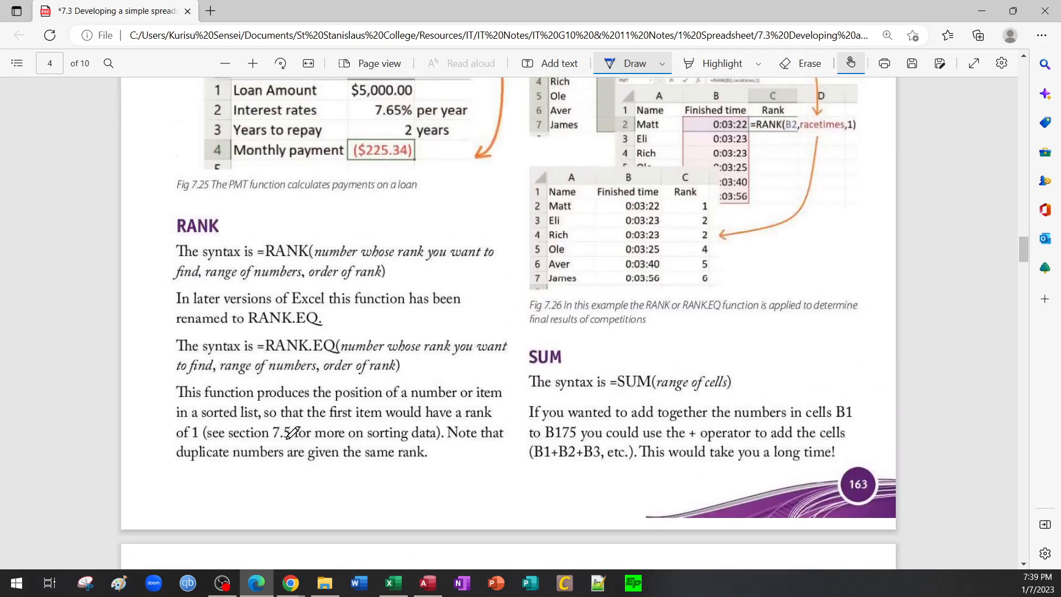
# Step: Switch back to Excel and enter the label rank.eq in cell A13
pyautogui.click(392, 583)
pyautogui.scroll(-1, 208, 410)
pyautogui.click(72, 460)
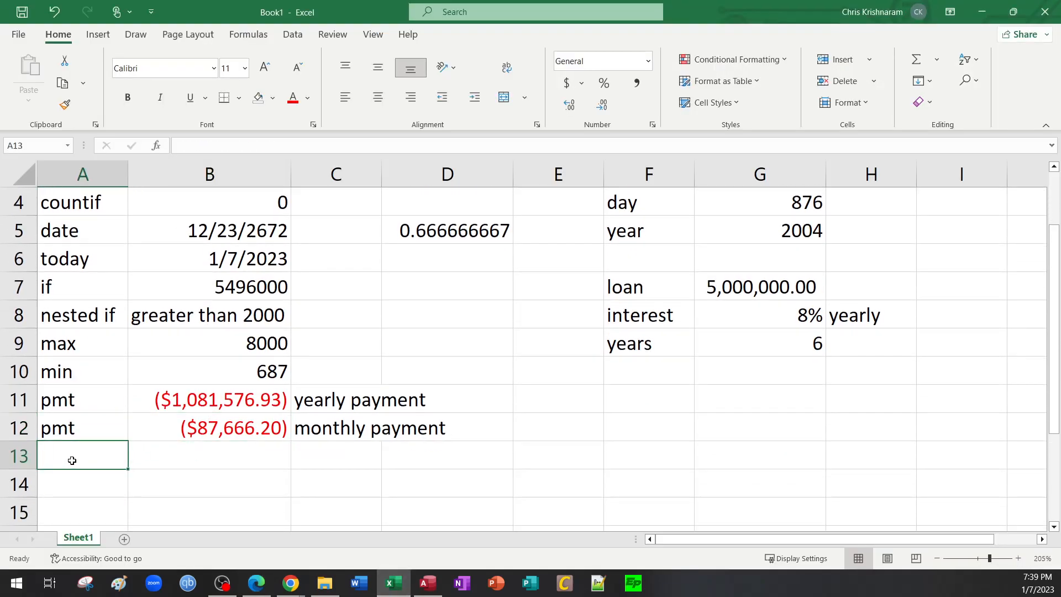
pyautogui.write('rank')
pyautogui.press('Return')
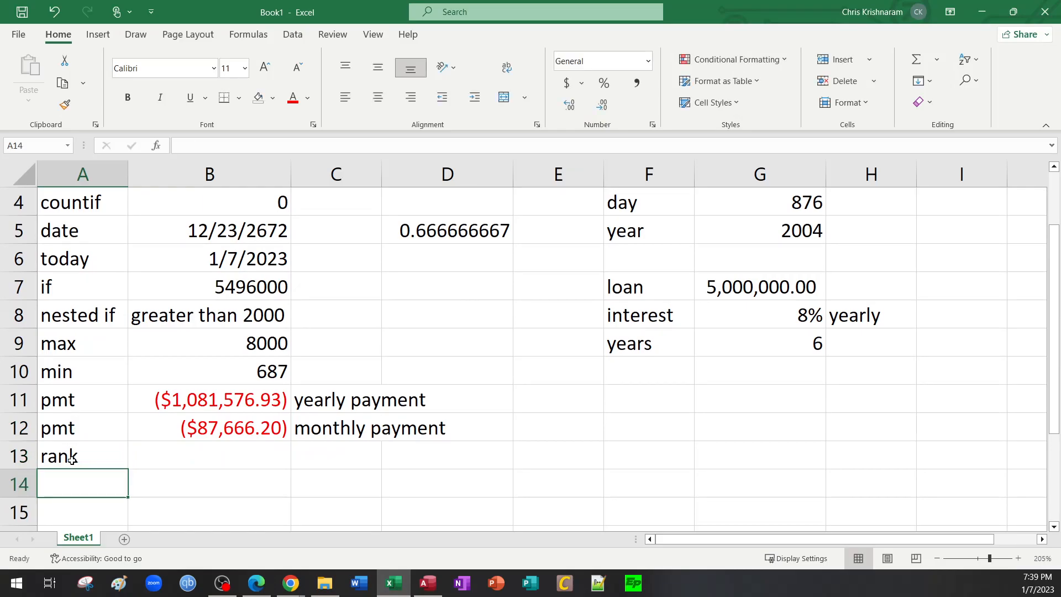
pyautogui.doubleClick(108, 457)
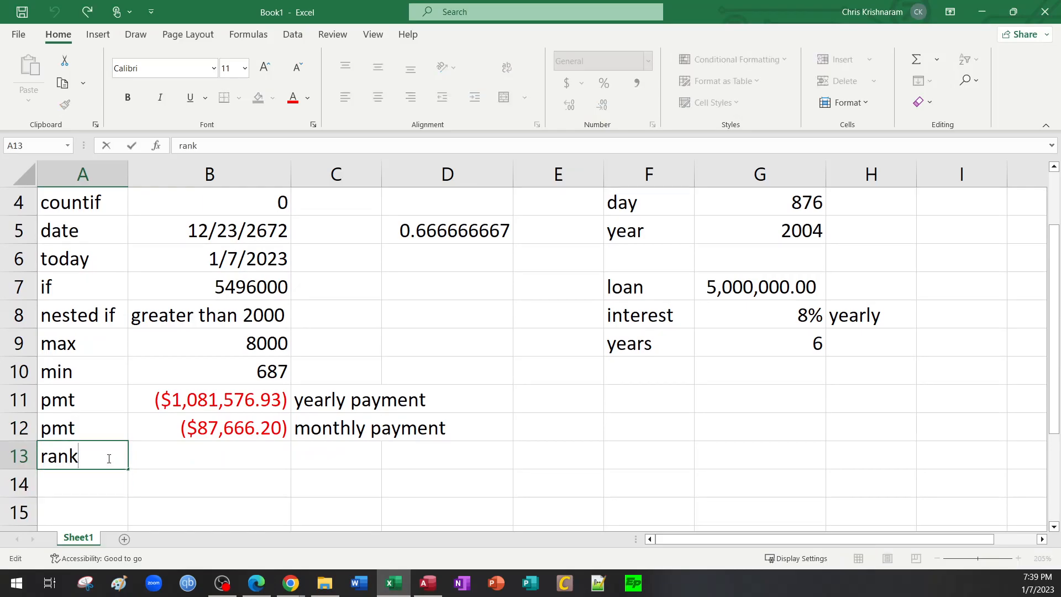
pyautogui.write('.w')
pyautogui.press('BackSpace')
pyautogui.write('eq')
pyautogui.press('Return')
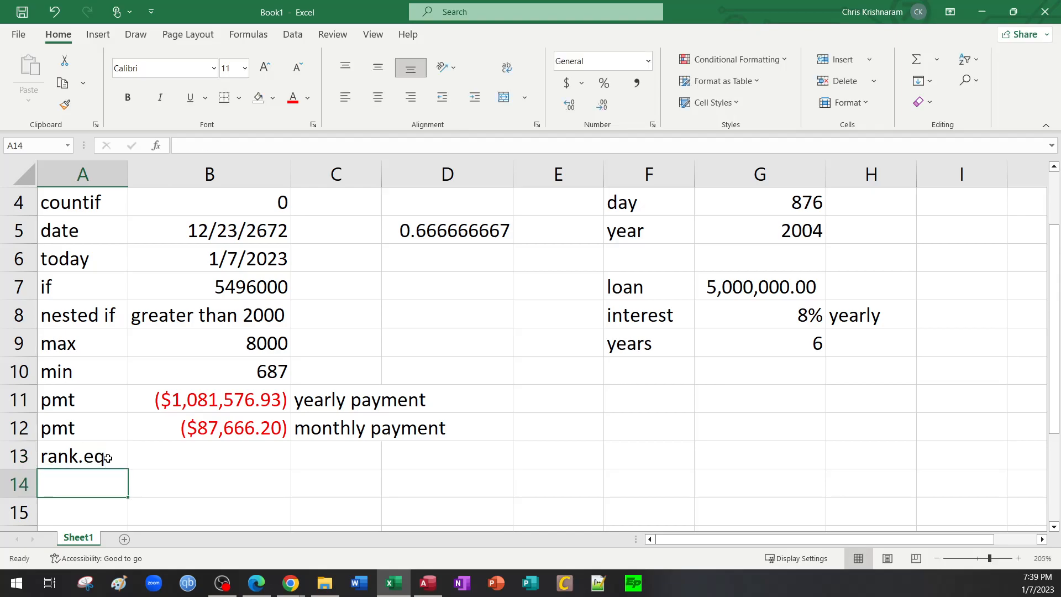
# Step: Enter five people's first names, one per cell, in F14 through F18 below the loan data
pyautogui.click(212, 454)
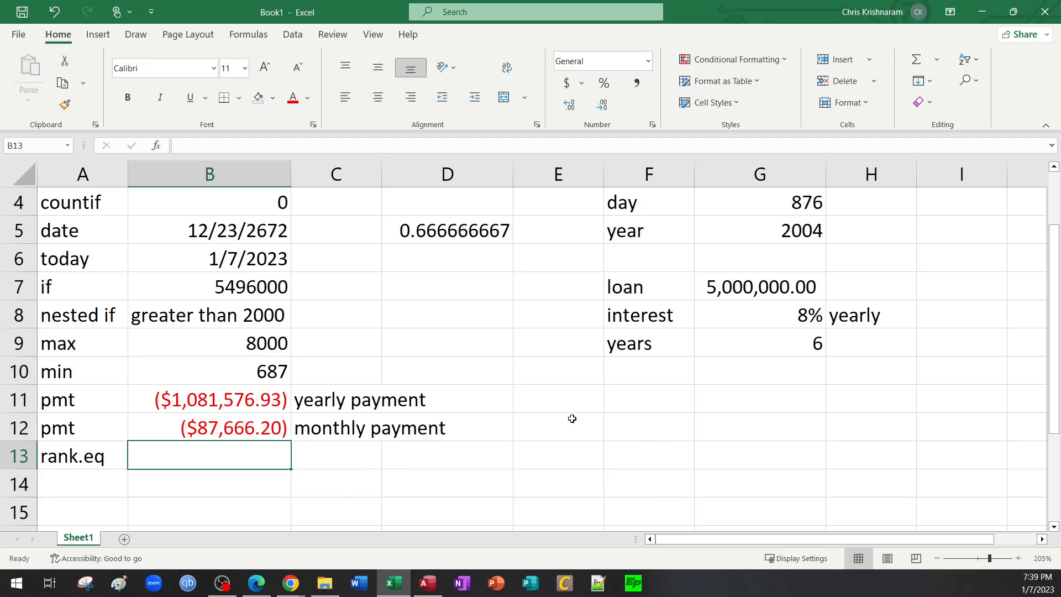
pyautogui.scroll(1, 572, 418)
pyautogui.scroll(-2, 572, 418)
pyautogui.scroll(2, 572, 418)
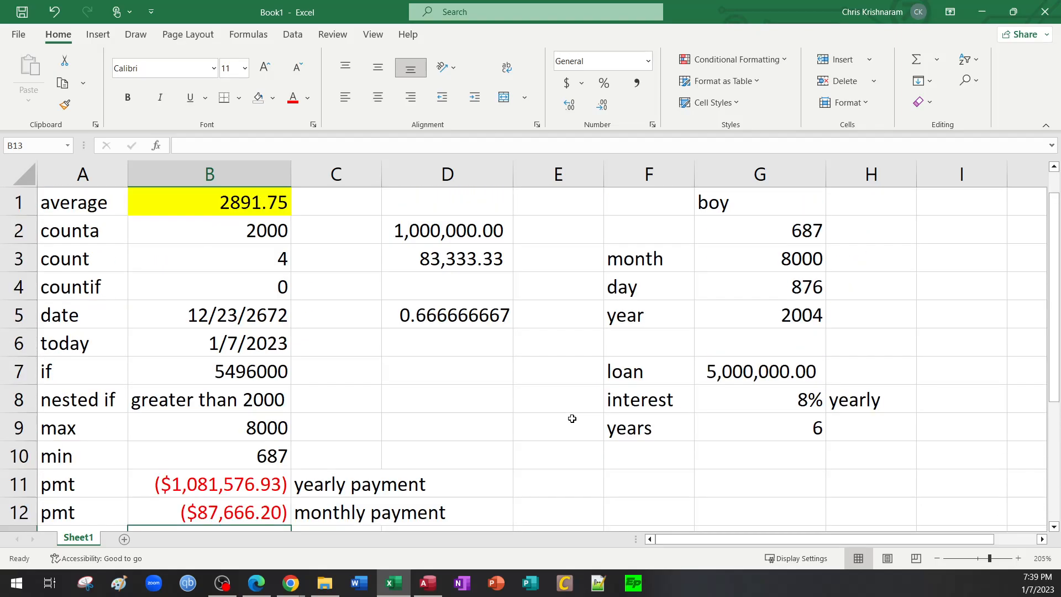
pyautogui.hscroll(1, 804, 538)
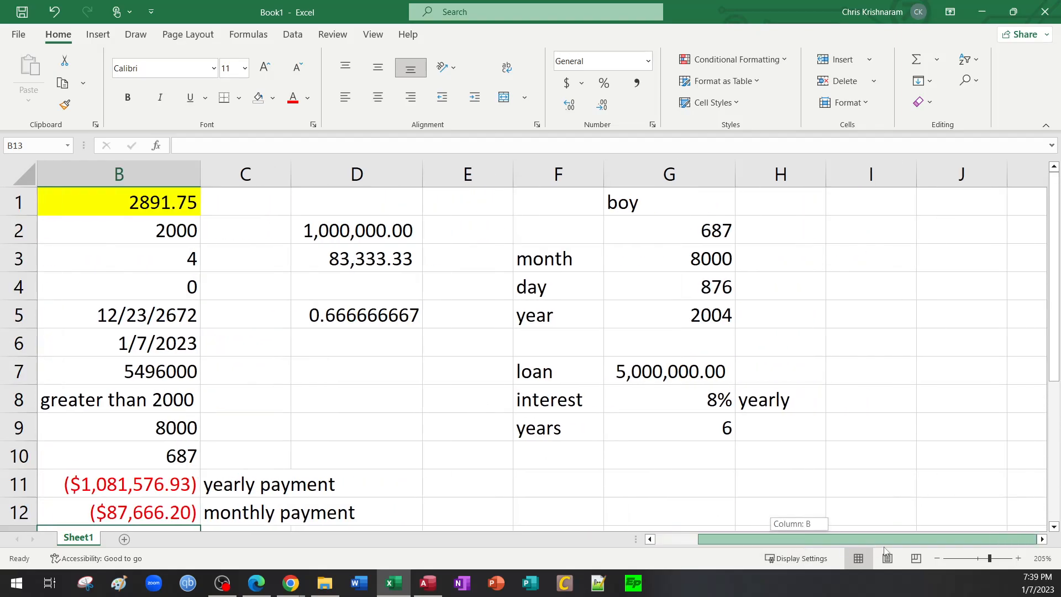
pyautogui.scroll(-4, 613, 419)
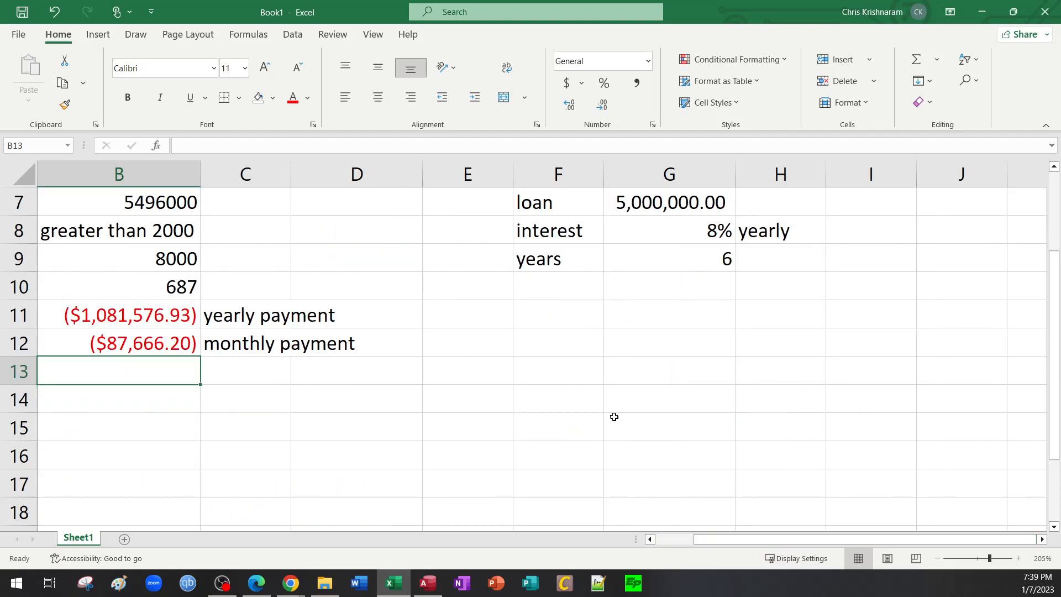
pyautogui.scroll(2, 592, 412)
pyautogui.click(540, 401)
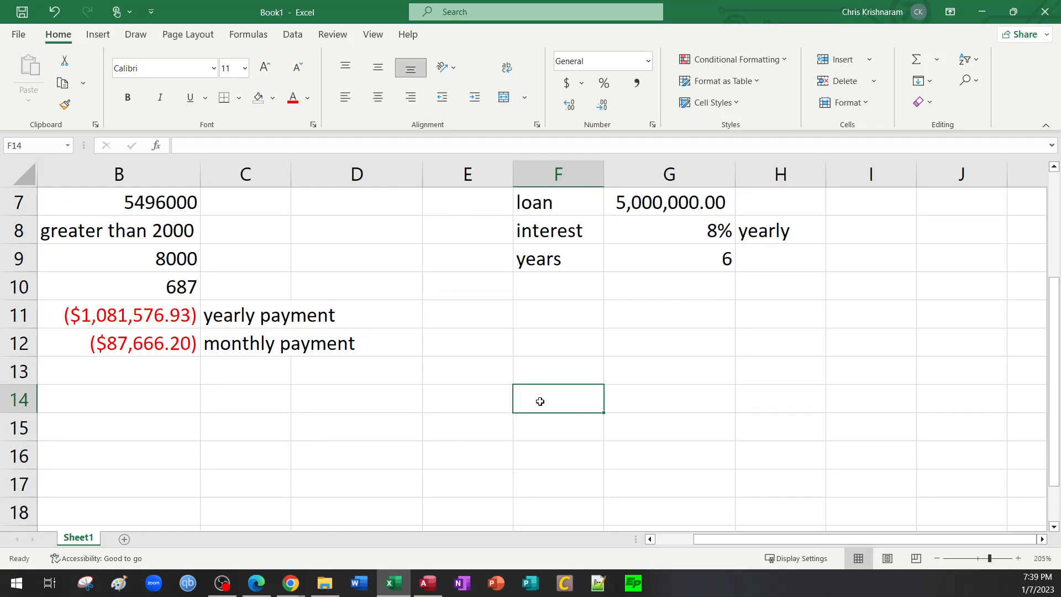
pyautogui.write('africo')
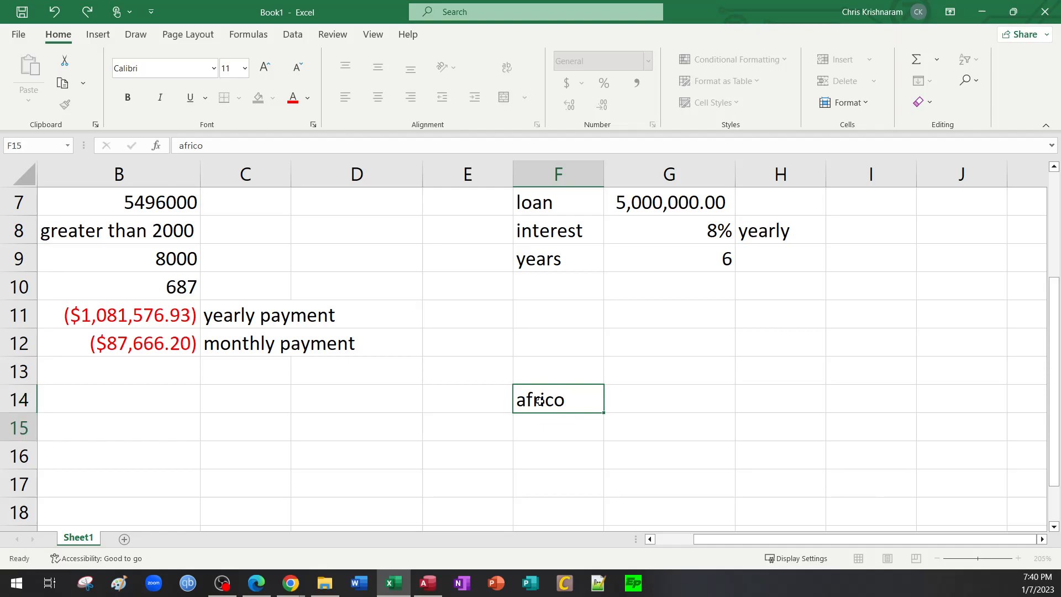
pyautogui.press('Return')
pyautogui.write('amalina')
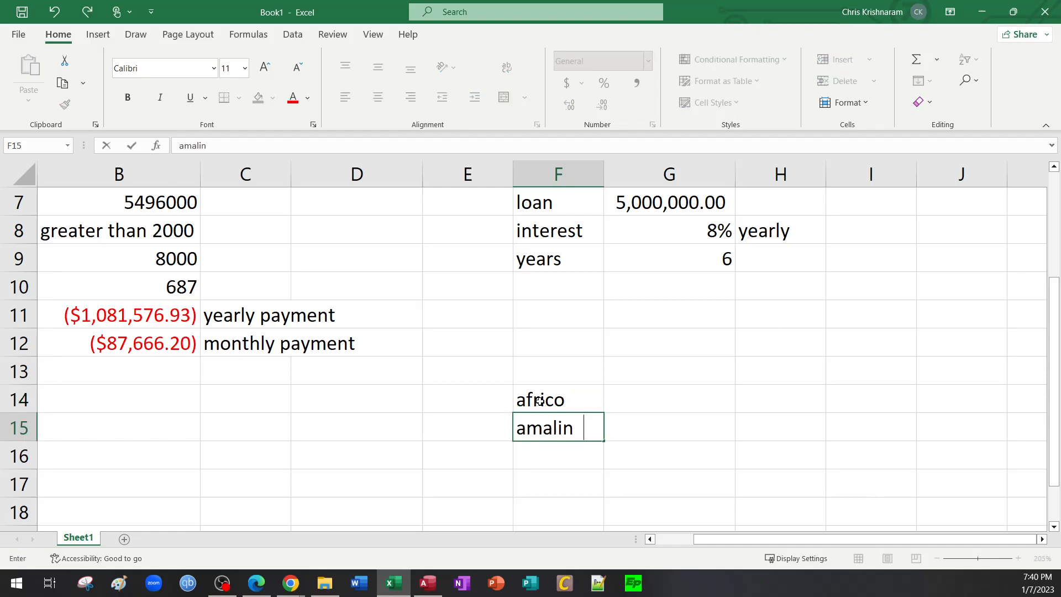
pyautogui.press('Return')
pyautogui.write('amisha')
pyautogui.press('Return')
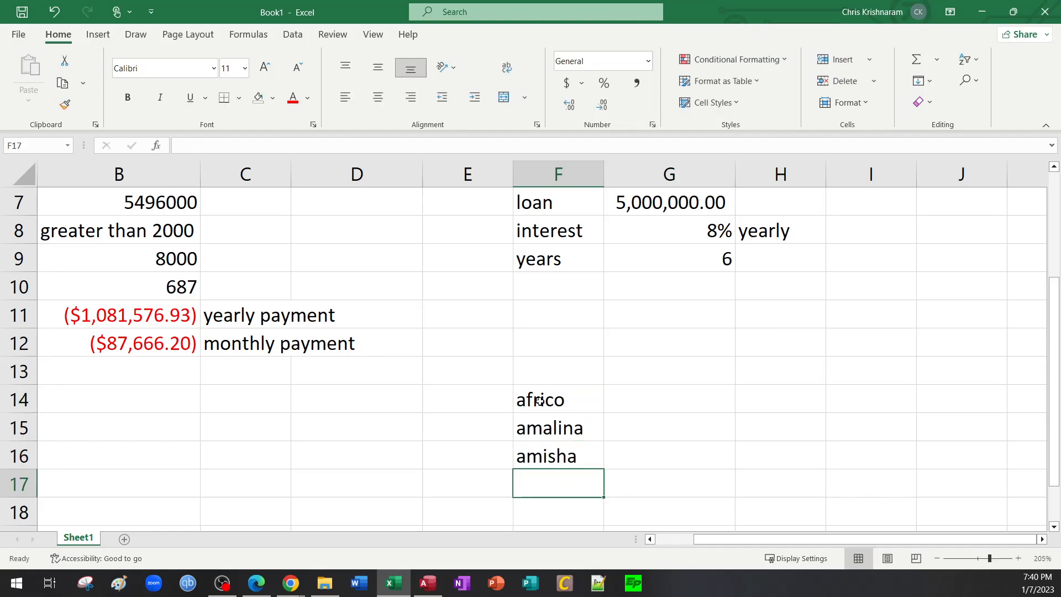
pyautogui.write('gayatri')
pyautogui.press('Return')
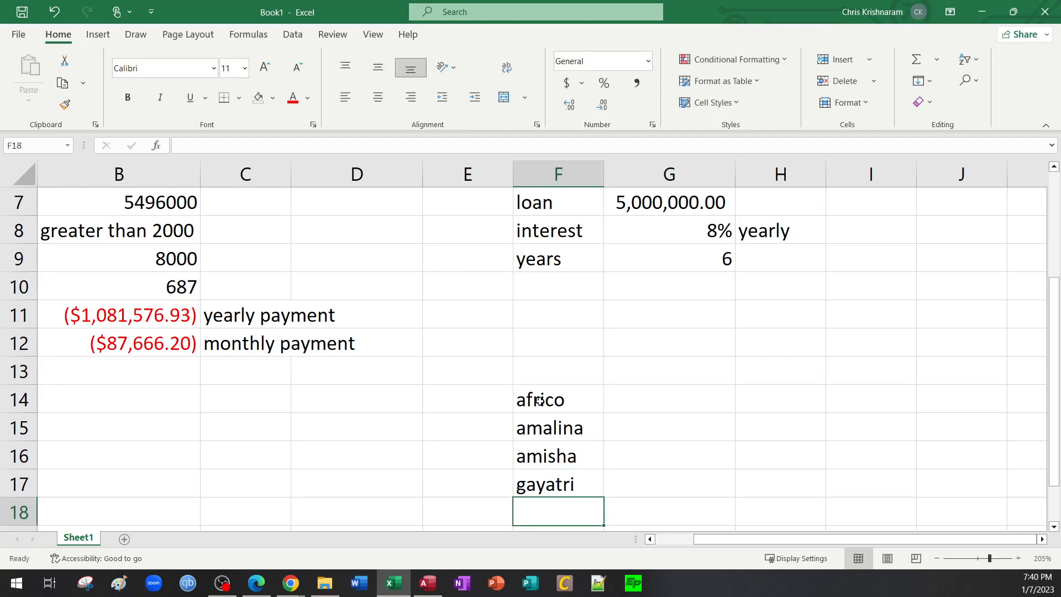
pyautogui.write('a')
pyautogui.press('BackSpace')
pyautogui.write('nathan')
pyautogui.press('Return')
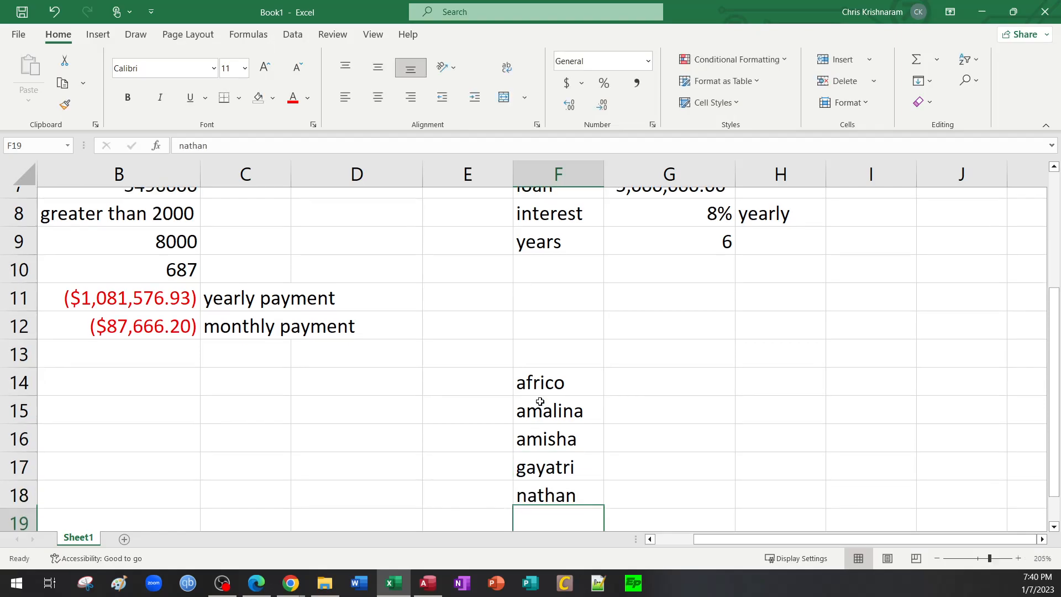
# Step: Enter the values 50, 60, 30, 40 and 60 beside the names in G14 through G18
pyautogui.press('Up')
pyautogui.press('Up')
pyautogui.press('Up')
pyautogui.press('Up')
pyautogui.press('Up')
pyautogui.press('Up')
pyautogui.press('Right')
pyautogui.press('Down')
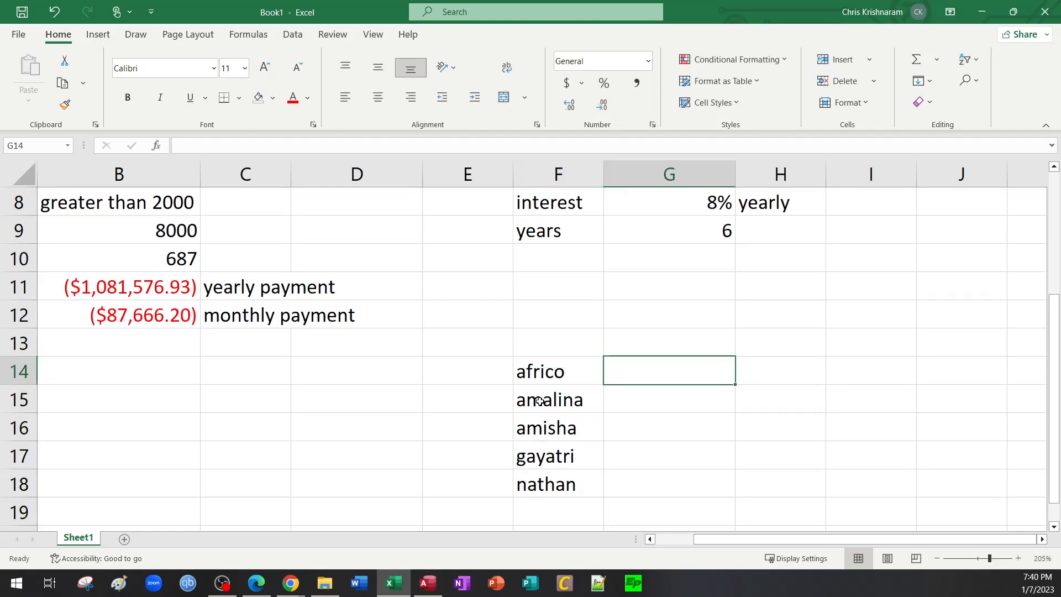
pyautogui.write('50')
pyautogui.press('Return')
pyautogui.write('60')
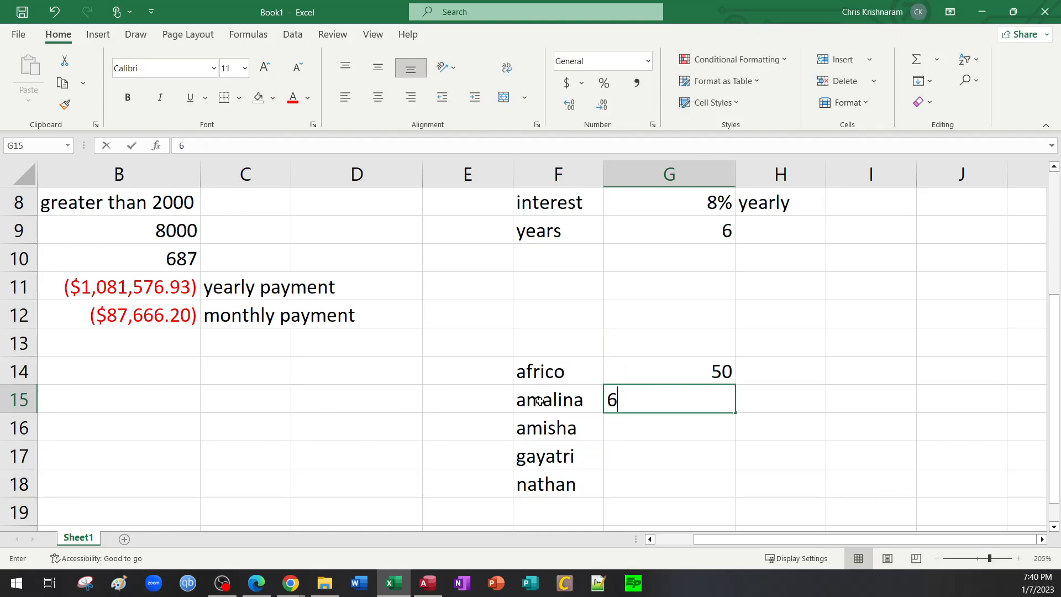
pyautogui.press('Return')
pyautogui.write('30')
pyautogui.press('Return')
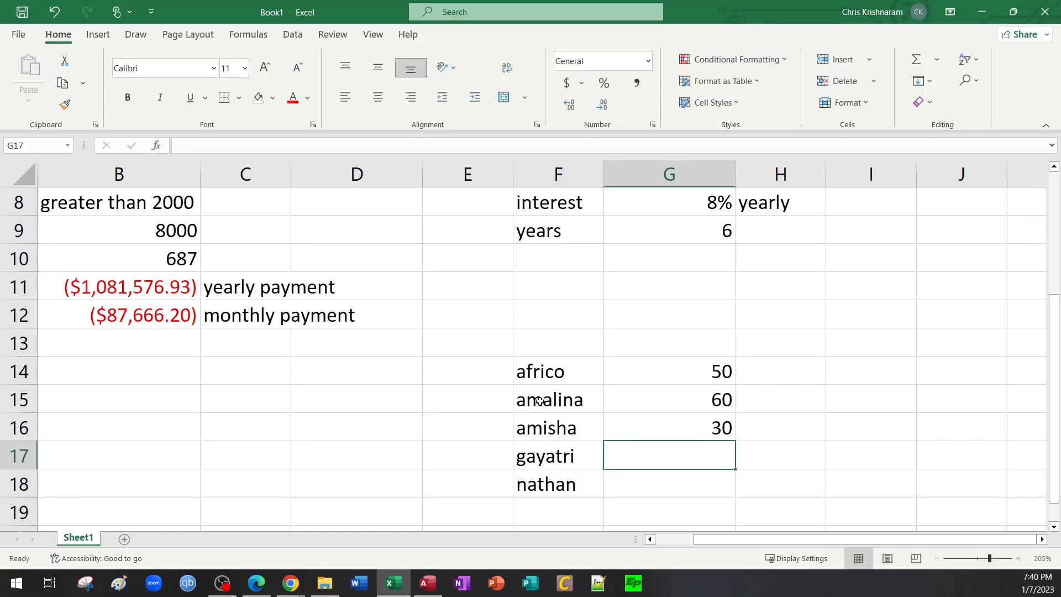
pyautogui.write('40')
pyautogui.press('Return')
pyautogui.write('60')
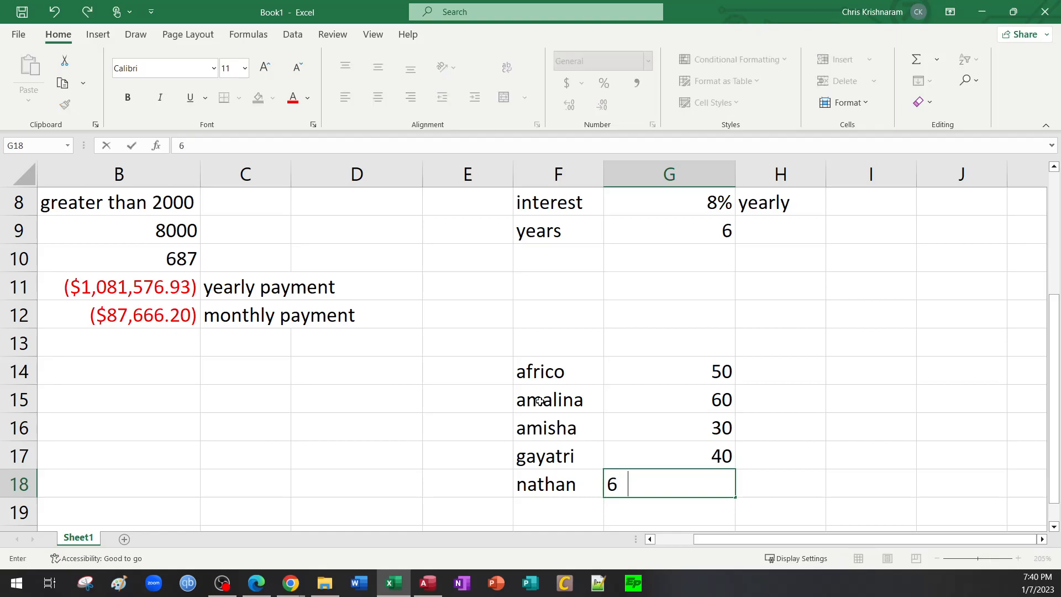
pyautogui.press('Return')
# Step: Start a RANK.EQ formula in H14, beside the first value, up to its opening parenthesis
pyautogui.click(774, 380)
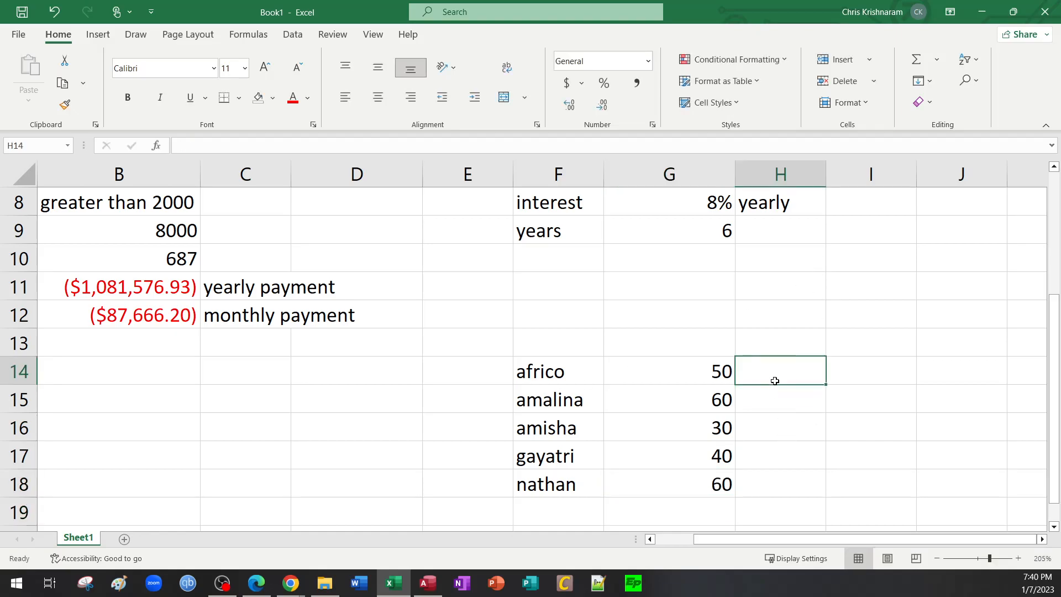
pyautogui.write('=ran')
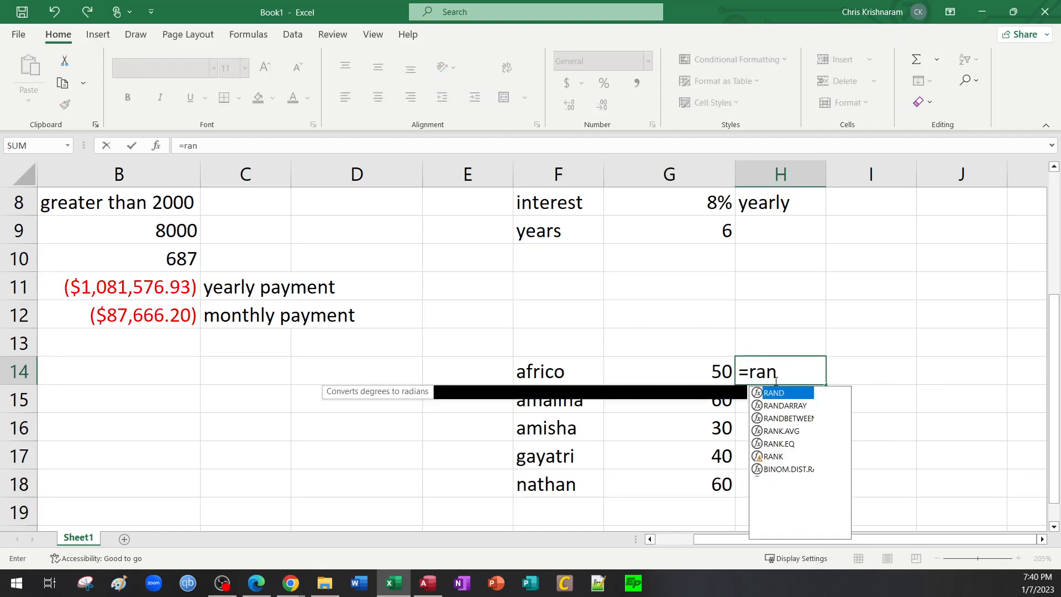
pyautogui.write('k.eq')
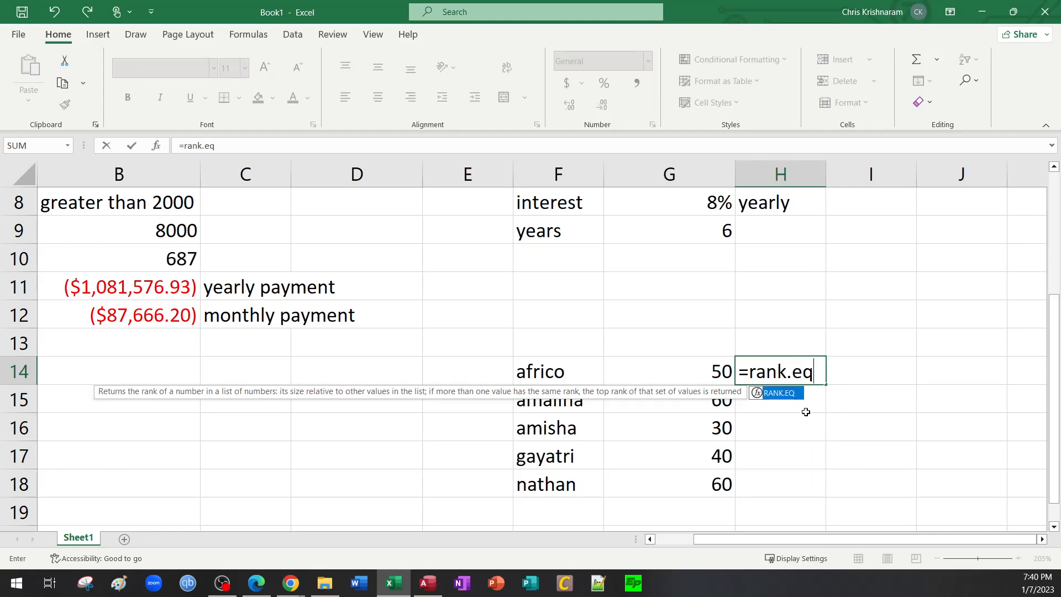
pyautogui.press('Tab')
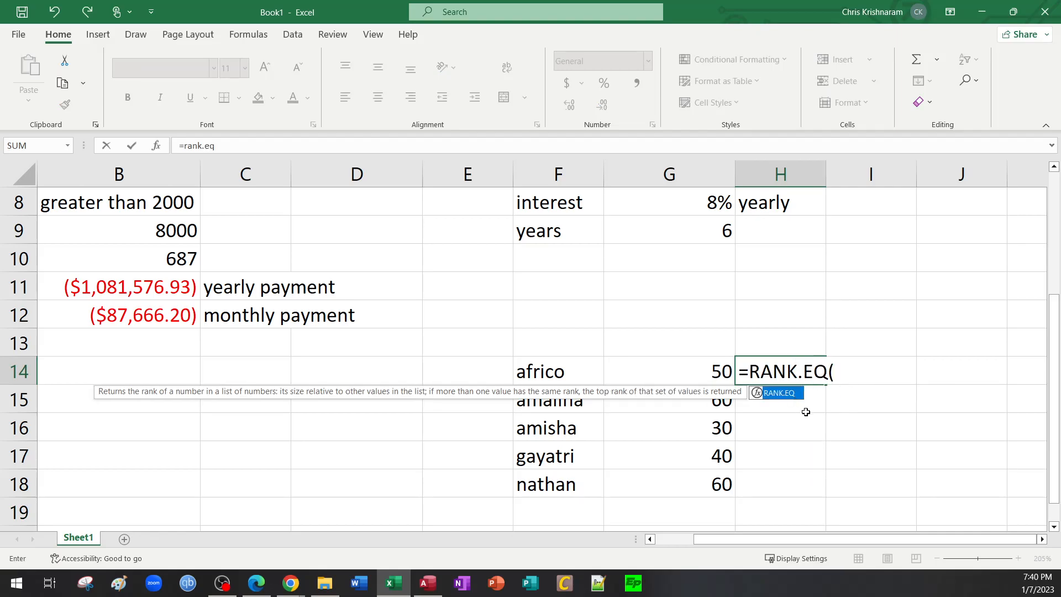
# Step: In the PDF notes in Edge, underline RANK's "number whose rank you want to find" argument, circle "number" and mark it 1
pyautogui.click(256, 582)
pyautogui.keyDown('ctrl'); pyautogui.scroll(3, 308, 256); pyautogui.keyUp('ctrl')
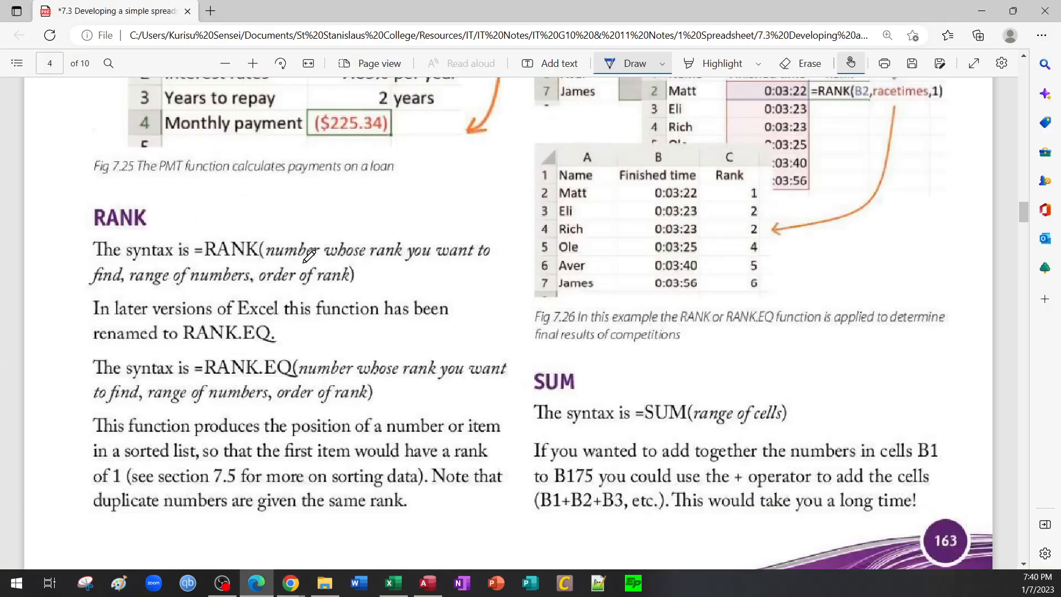
pyautogui.moveTo(454, 565); pyautogui.dragTo(343, 564)
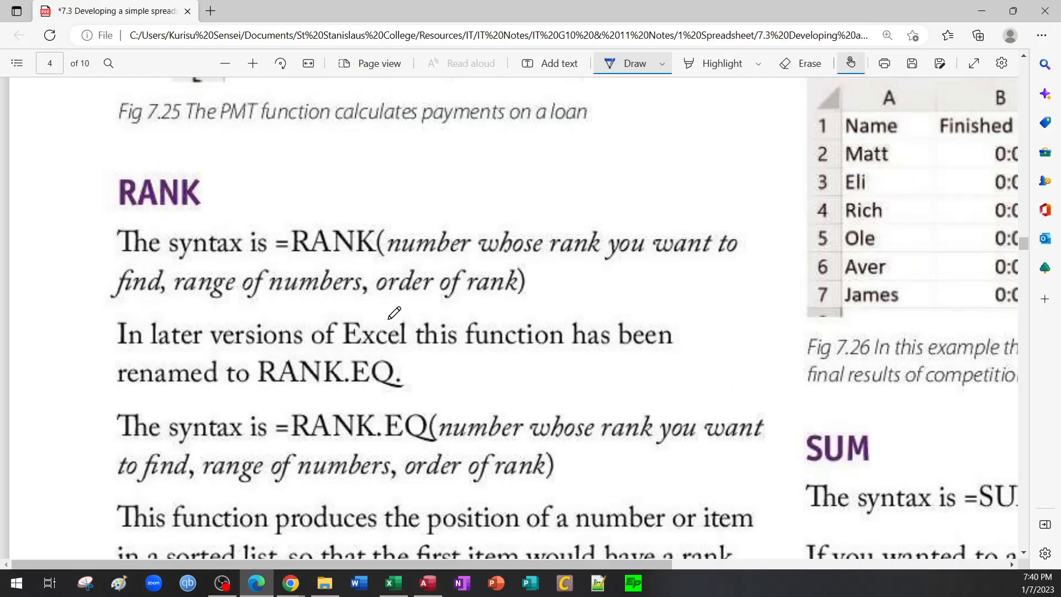
pyautogui.moveTo(397, 260); pyautogui.dragTo(679, 263)
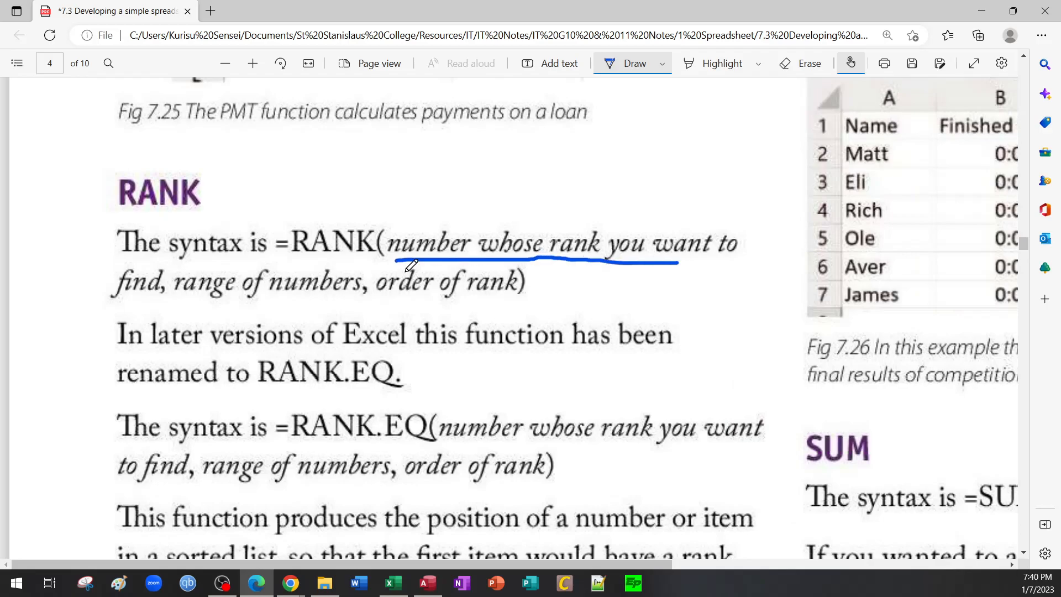
pyautogui.moveTo(102, 306); pyautogui.dragTo(121, 301)
pyautogui.moveTo(432, 204)
pyautogui.mouseDown()
pyautogui.moveTo(409, 259)
pyautogui.moveTo(396, 223)
pyautogui.mouseUp()
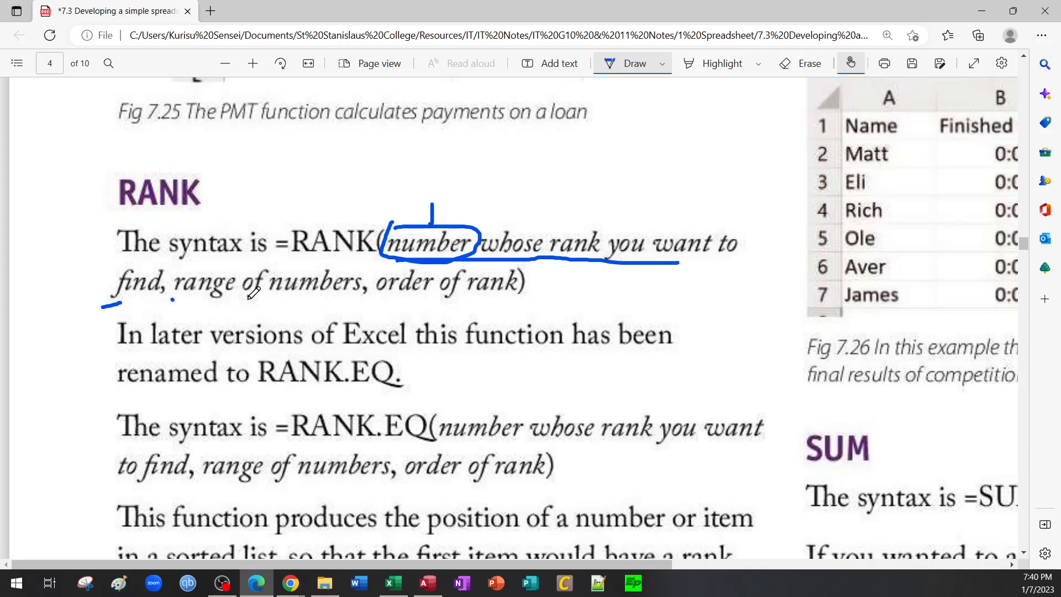
# Step: Underline "range of numbers" and "order of rank" in the RANK syntax and mark them 2 and 3
pyautogui.moveTo(173, 299); pyautogui.dragTo(329, 300)
pyautogui.click(196, 309)
pyautogui.moveTo(195, 308)
pyautogui.mouseDown()
pyautogui.moveTo(199, 321)
pyautogui.moveTo(215, 318)
pyautogui.mouseUp()
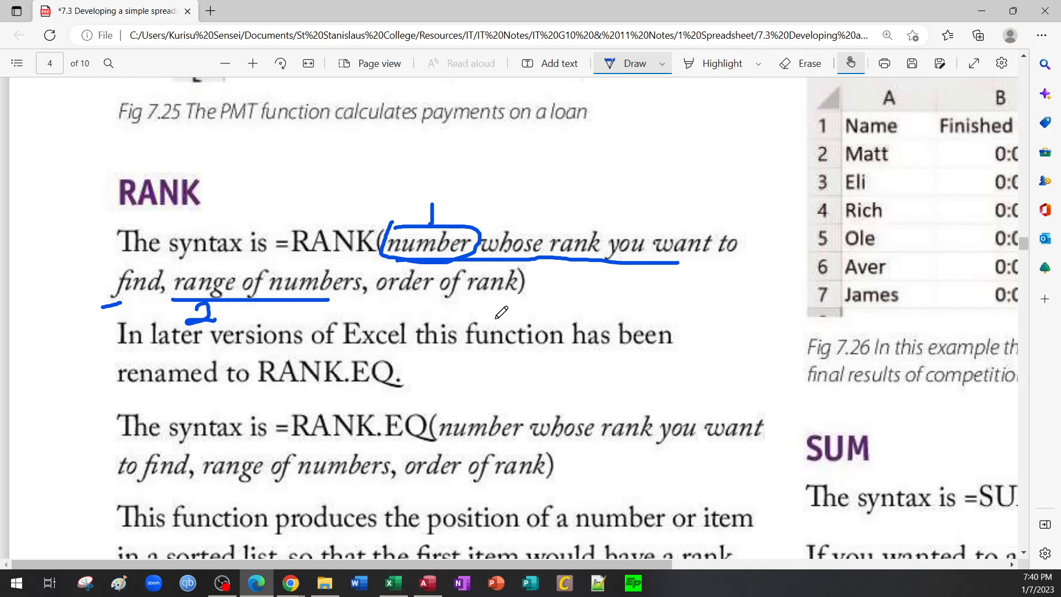
pyautogui.moveTo(390, 298); pyautogui.dragTo(529, 303)
pyautogui.click(541, 283)
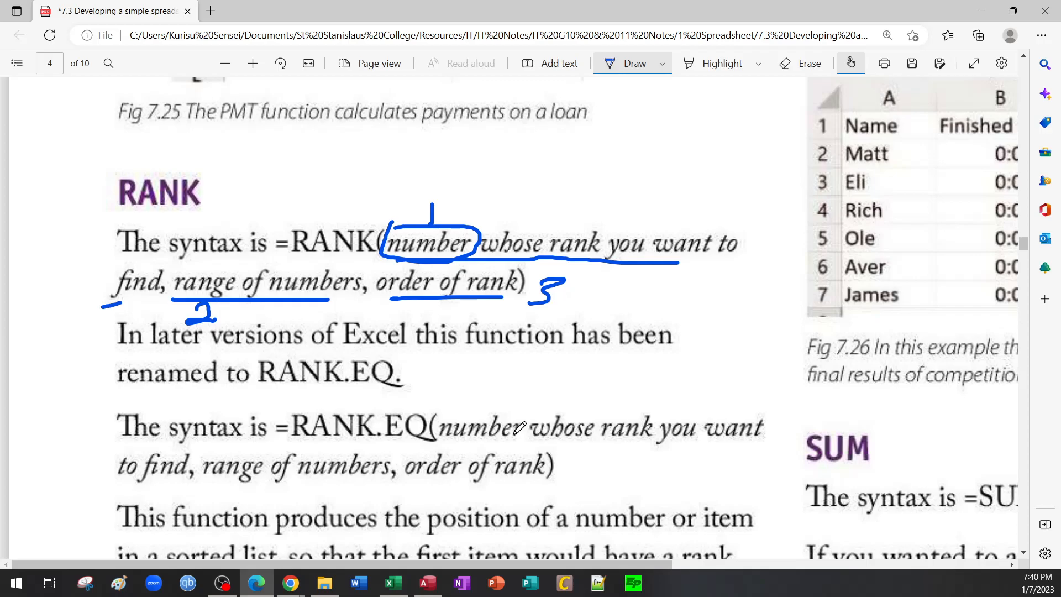
# Step: Back in Excel, complete the RANK.EQ formula in H14 with number G14, range G14:G18 and order 1 for ascending
pyautogui.click(393, 582)
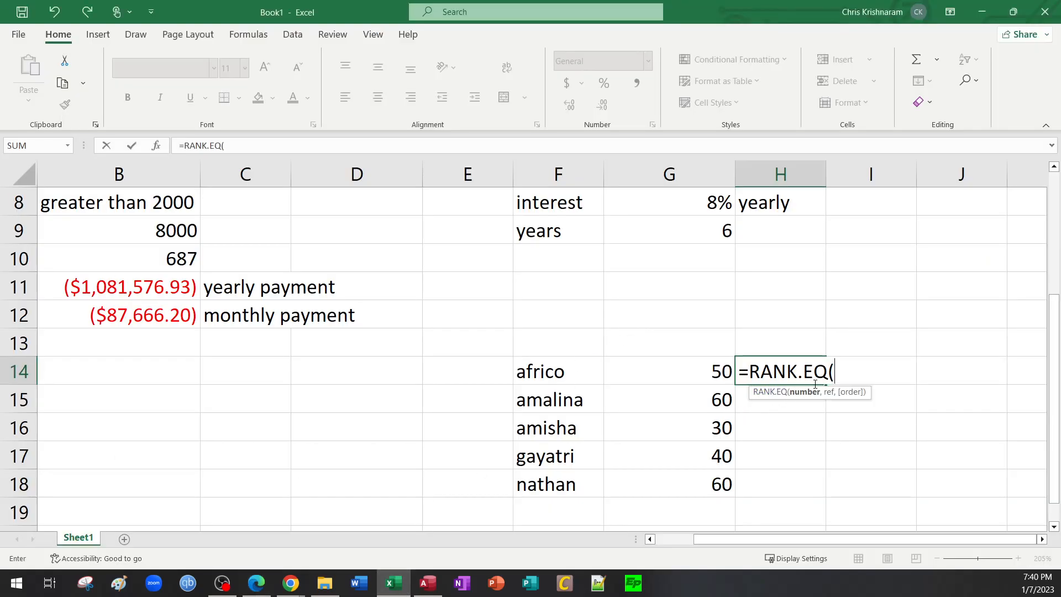
pyautogui.click(256, 583)
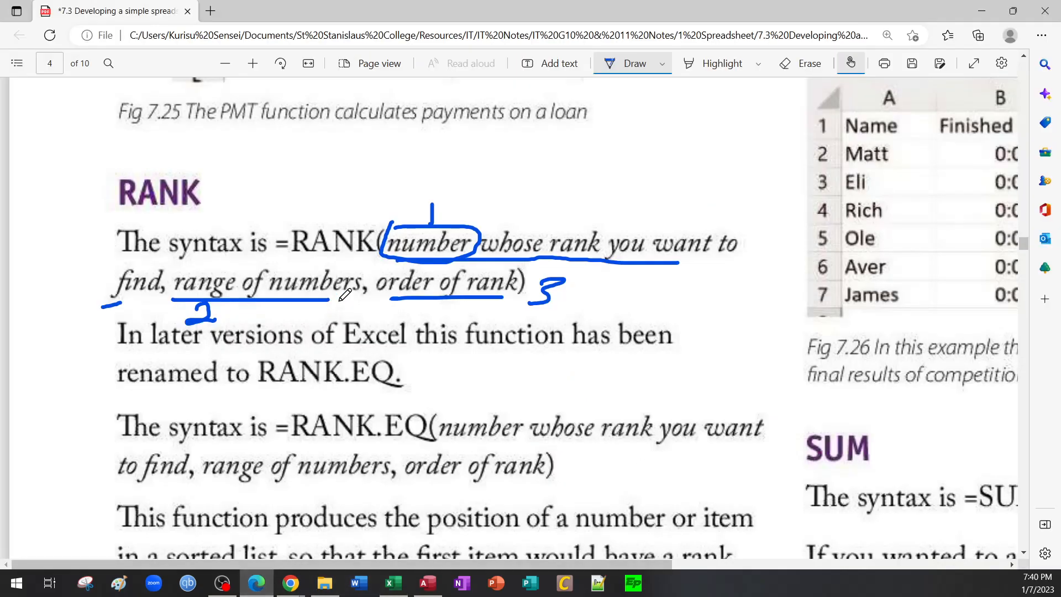
pyautogui.hotkey('alt', 'Tab')
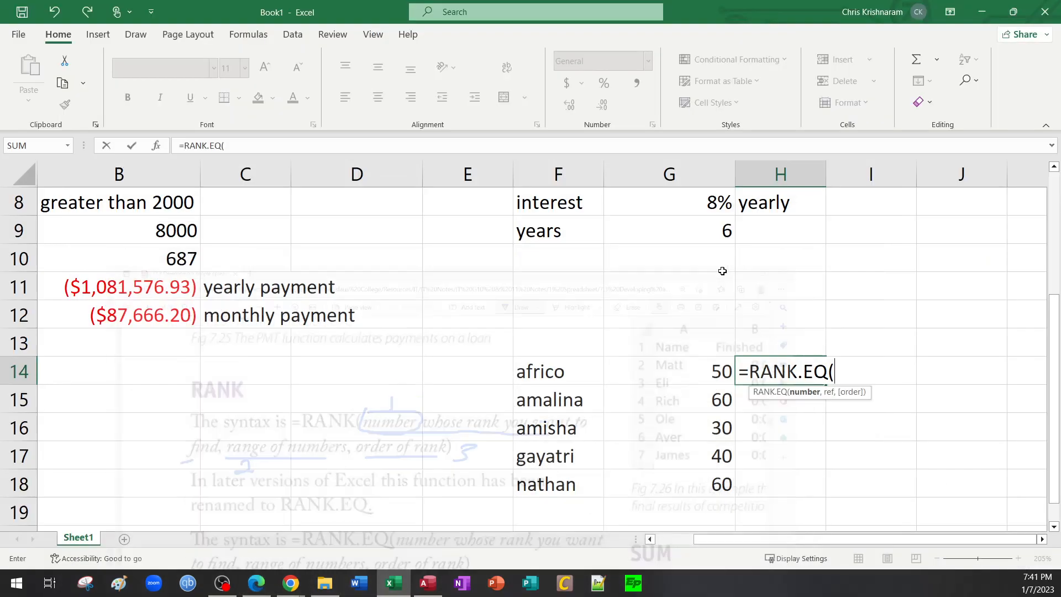
pyautogui.click(690, 369)
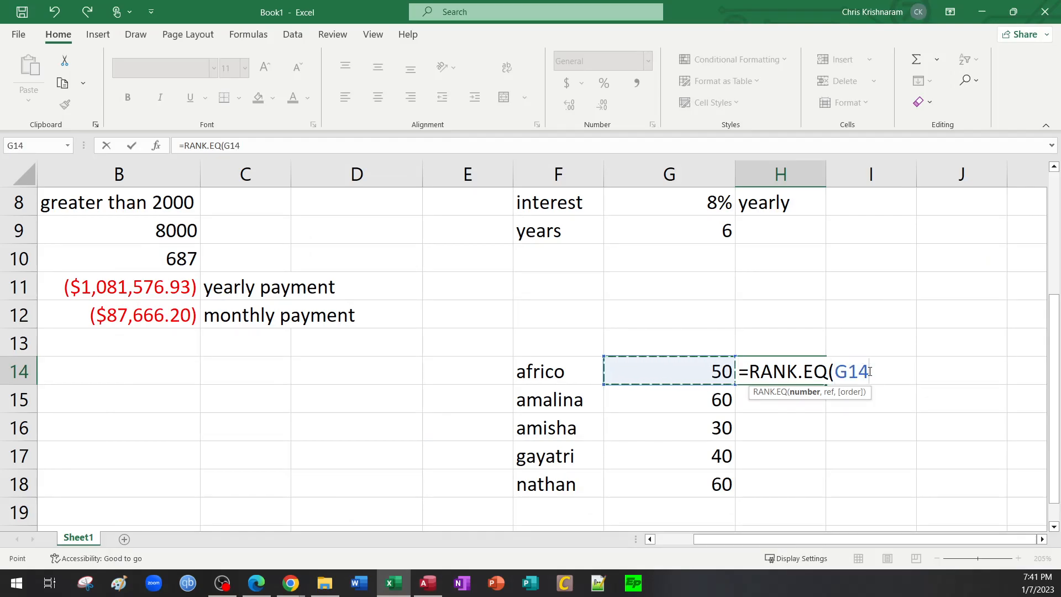
pyautogui.write(',')
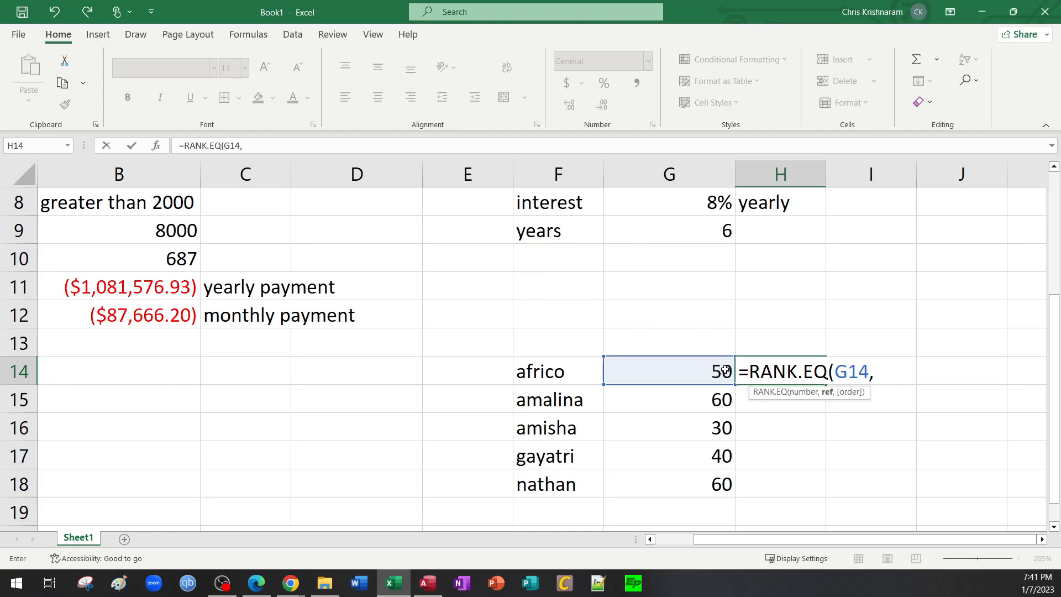
pyautogui.moveTo(692, 376); pyautogui.dragTo(689, 489)
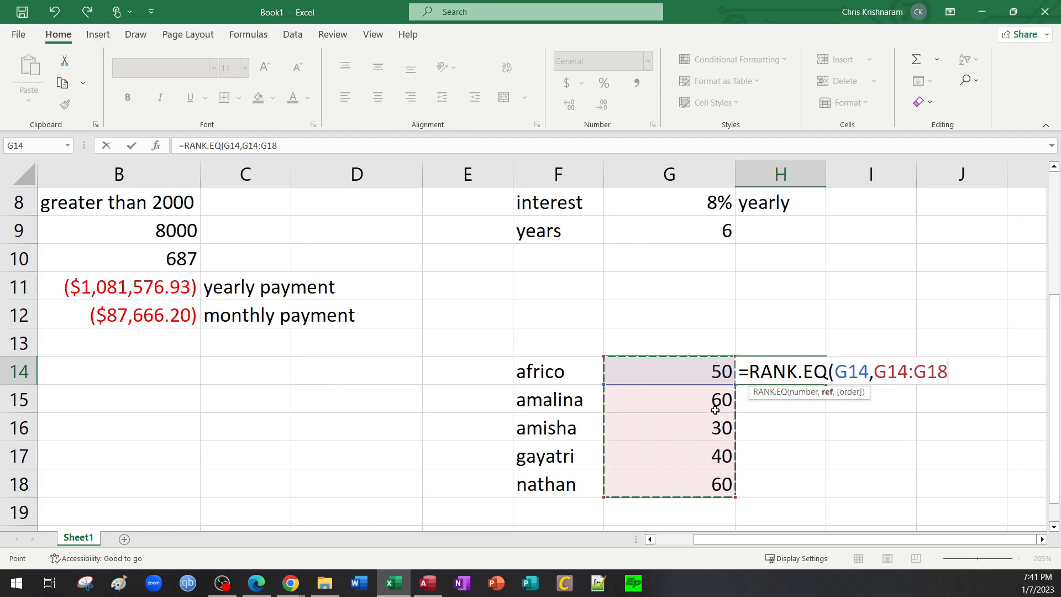
pyautogui.write(',')
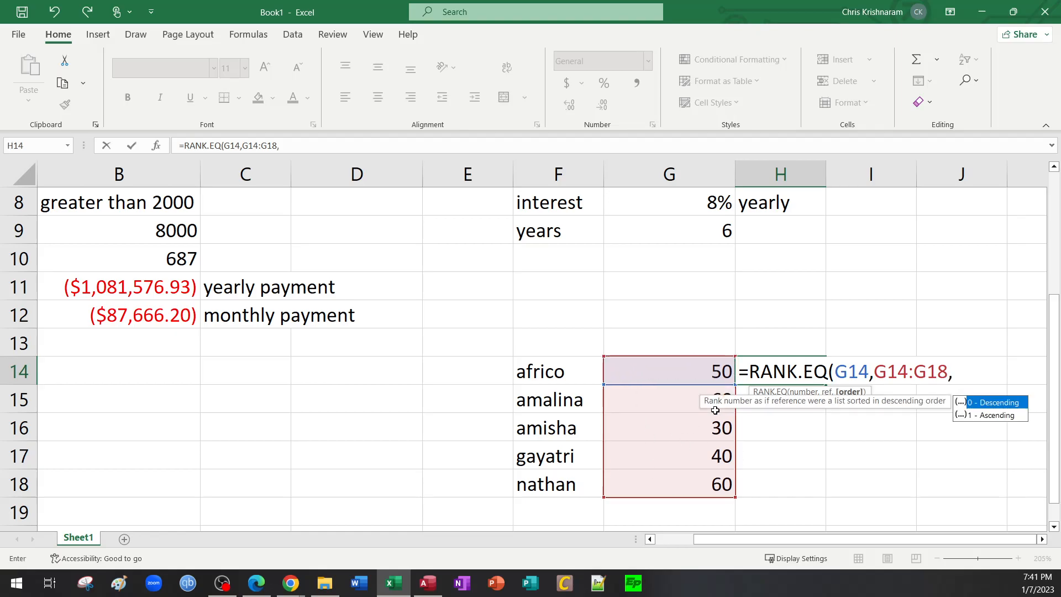
pyautogui.doubleClick(996, 415)
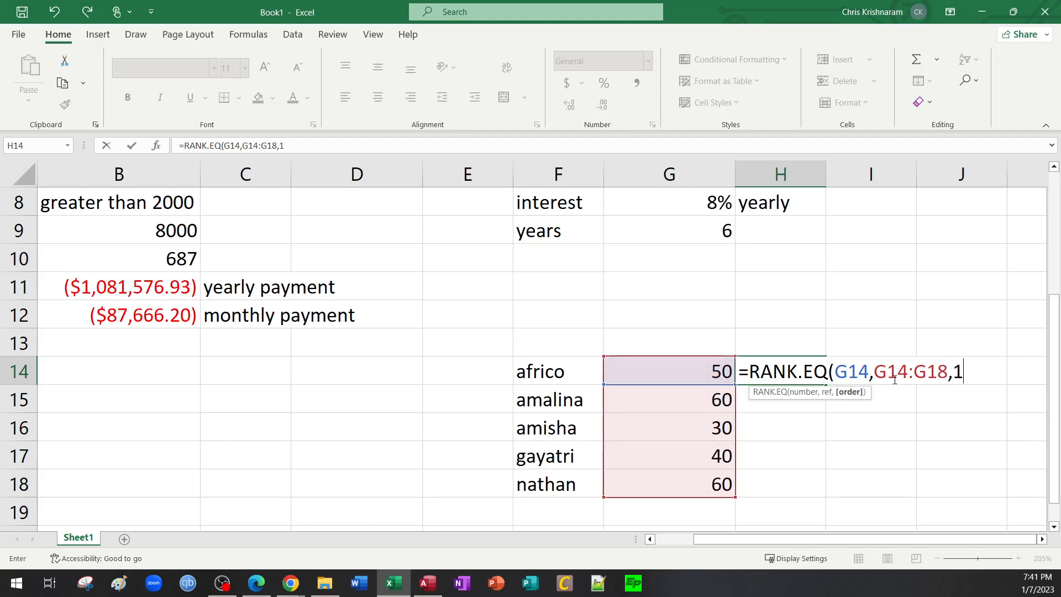
pyautogui.press('Return')
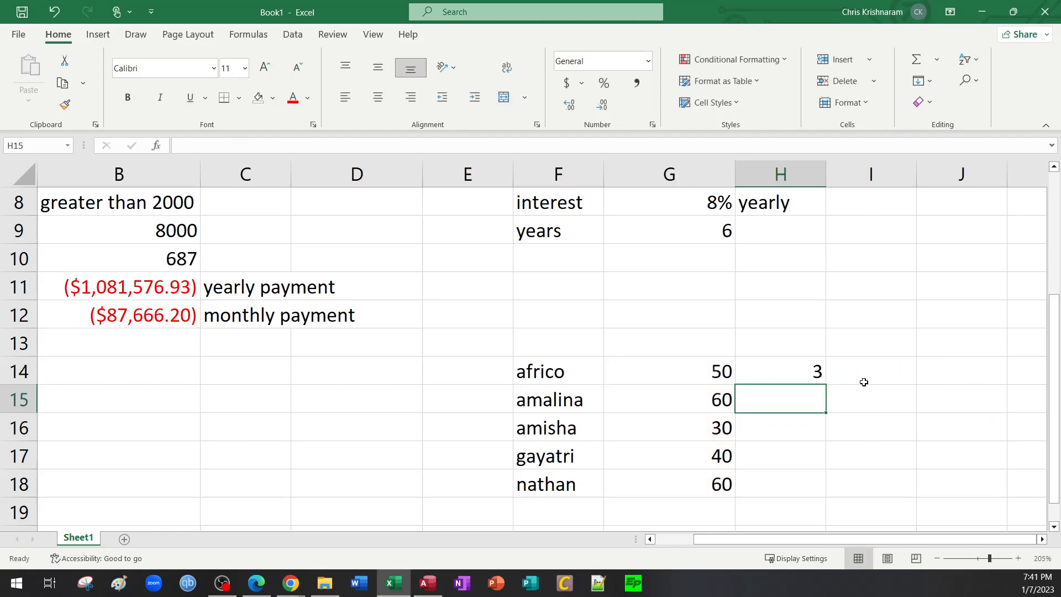
# Step: Show the sheet's formulas instead of results and widen column H to fit the RANK.EQ formula in H14
pyautogui.click(792, 373)
pyautogui.hotkey('ctrl', '`')
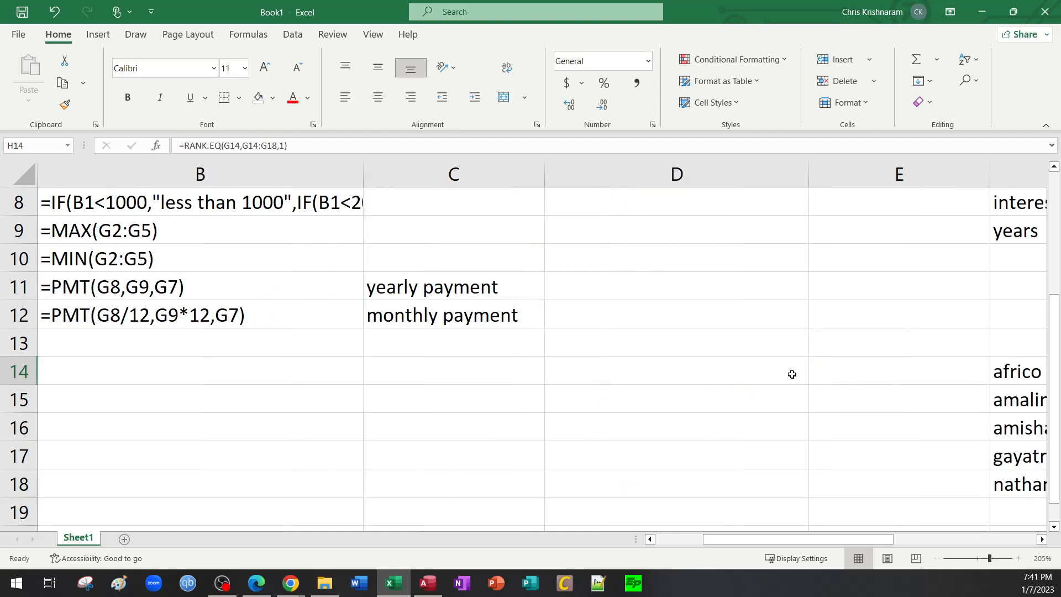
pyautogui.press('F2')
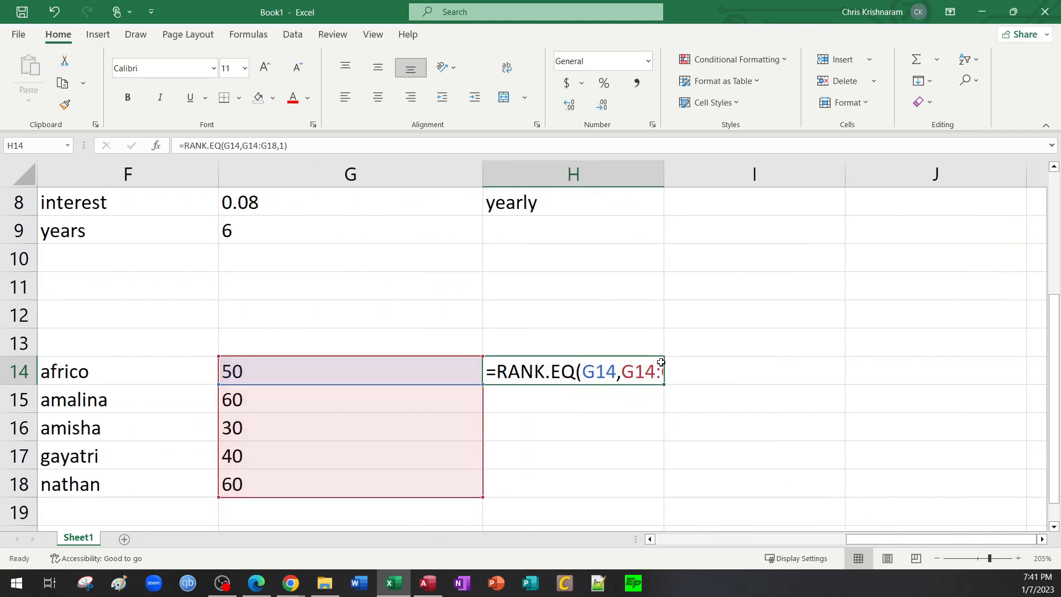
pyautogui.doubleClick(663, 170)
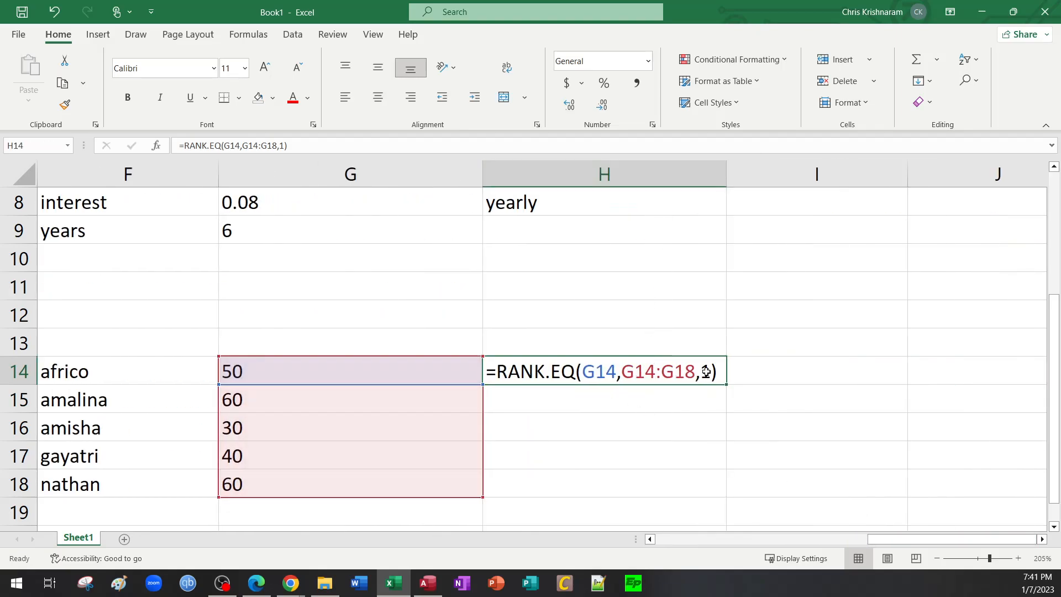
# Step: Fill H14's RANK.EQ formula down through H18 and inspect which range each copied formula references
pyautogui.moveTo(726, 385); pyautogui.dragTo(723, 495)
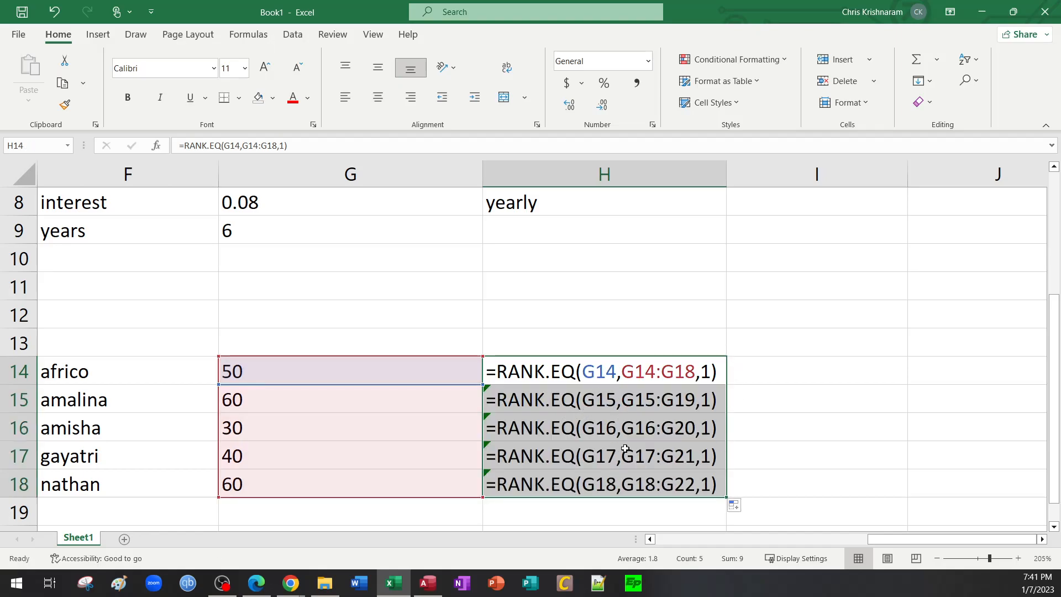
pyautogui.press('Right')
pyautogui.doubleClick(583, 448)
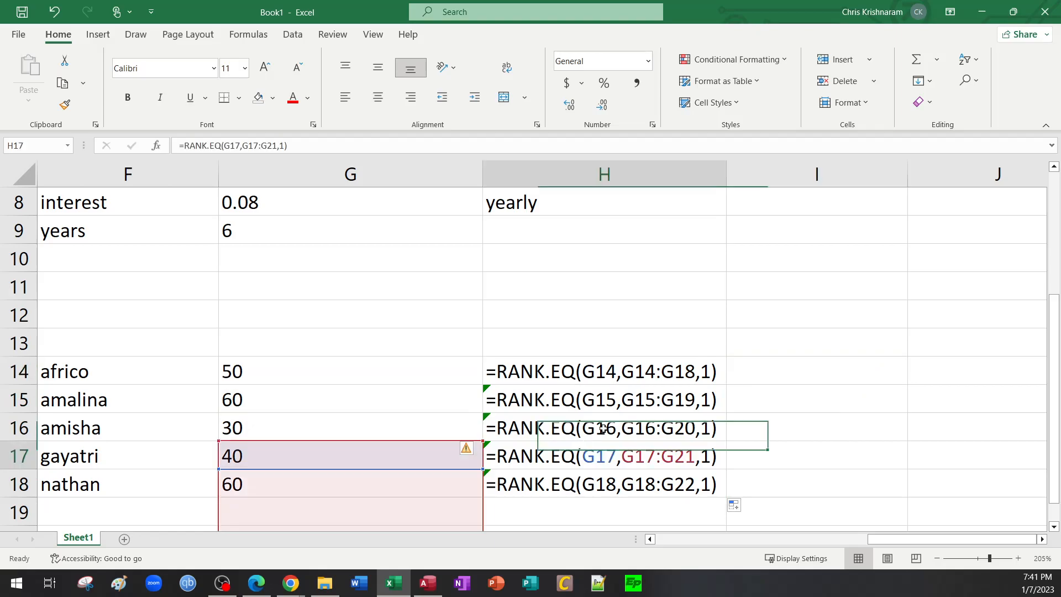
pyautogui.scroll(-1, 628, 418)
pyautogui.click(613, 397)
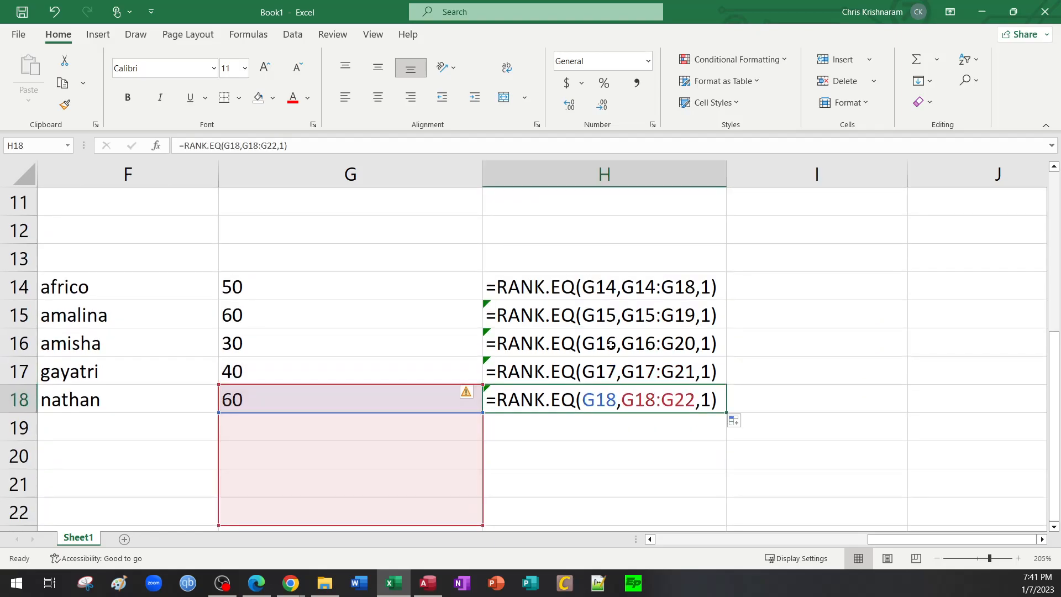
pyautogui.click(611, 344)
pyautogui.click(631, 320)
pyautogui.click(640, 343)
pyautogui.click(635, 364)
pyautogui.click(568, 398)
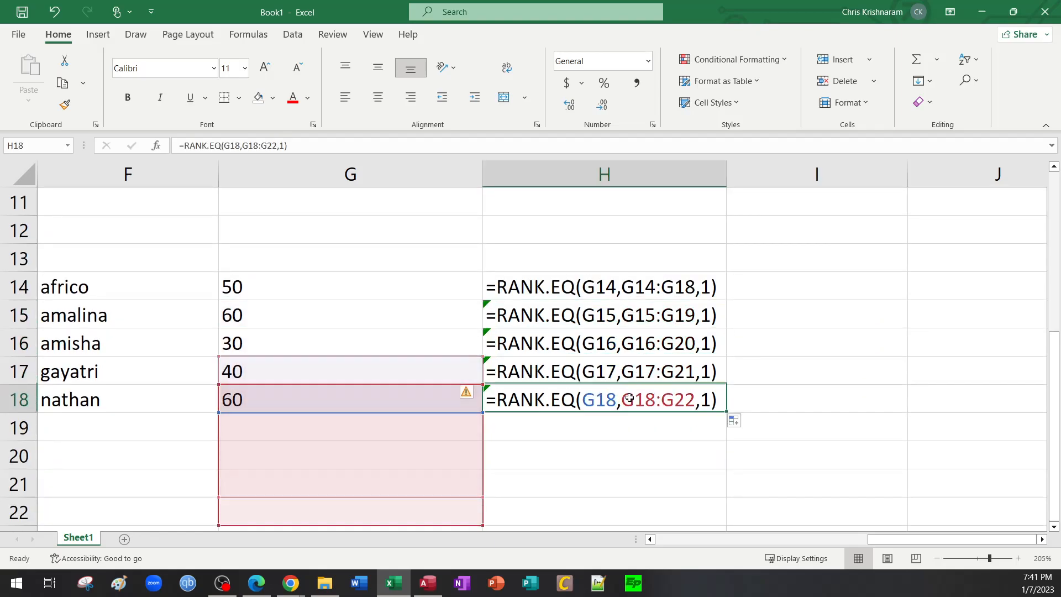
pyautogui.click(566, 313)
pyautogui.click(577, 277)
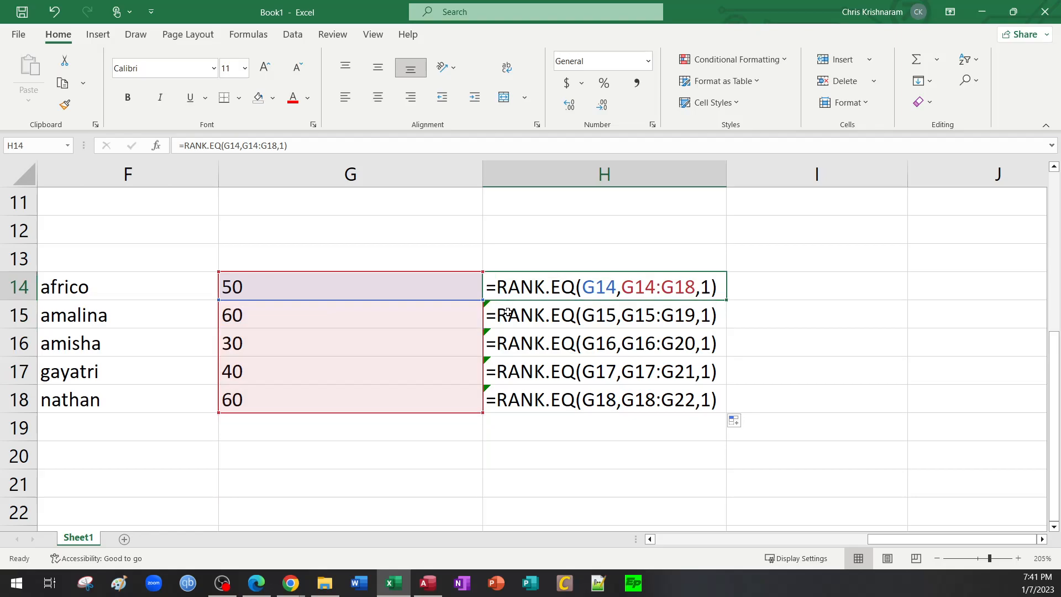
pyautogui.doubleClick(623, 293)
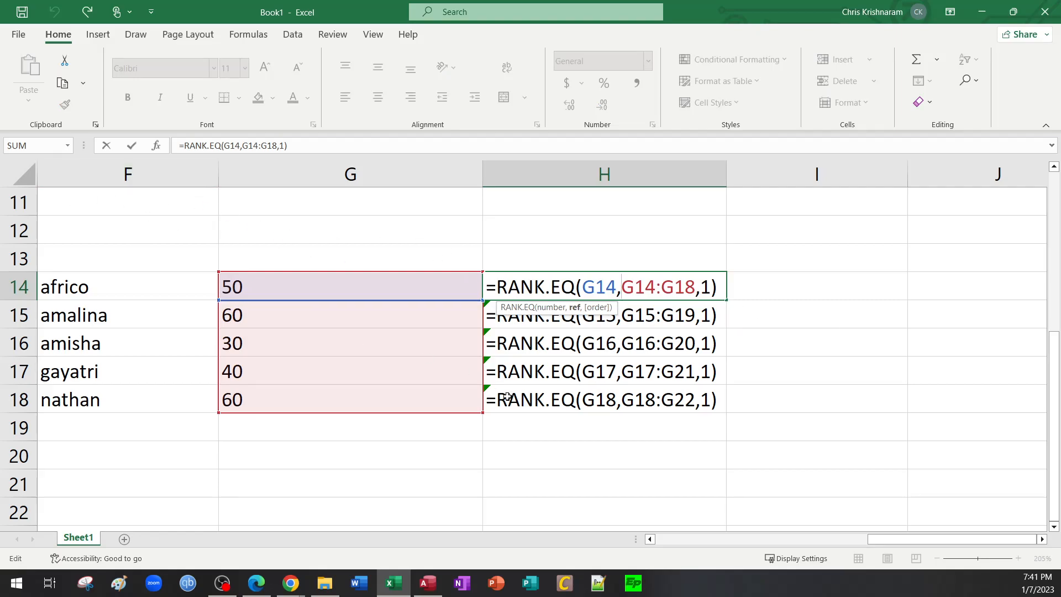
pyautogui.click(416, 436)
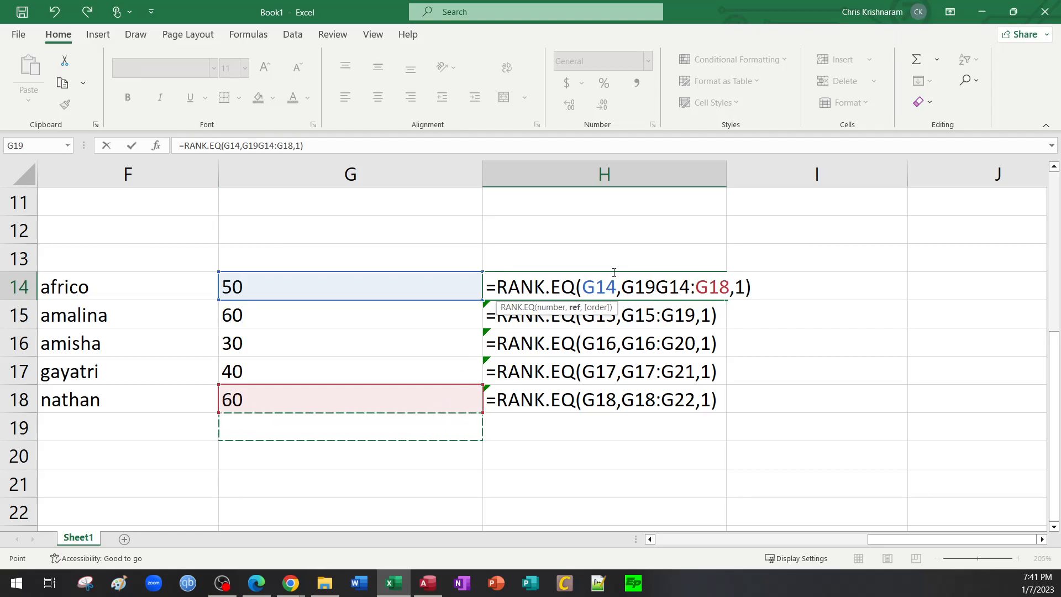
pyautogui.press('Escape')
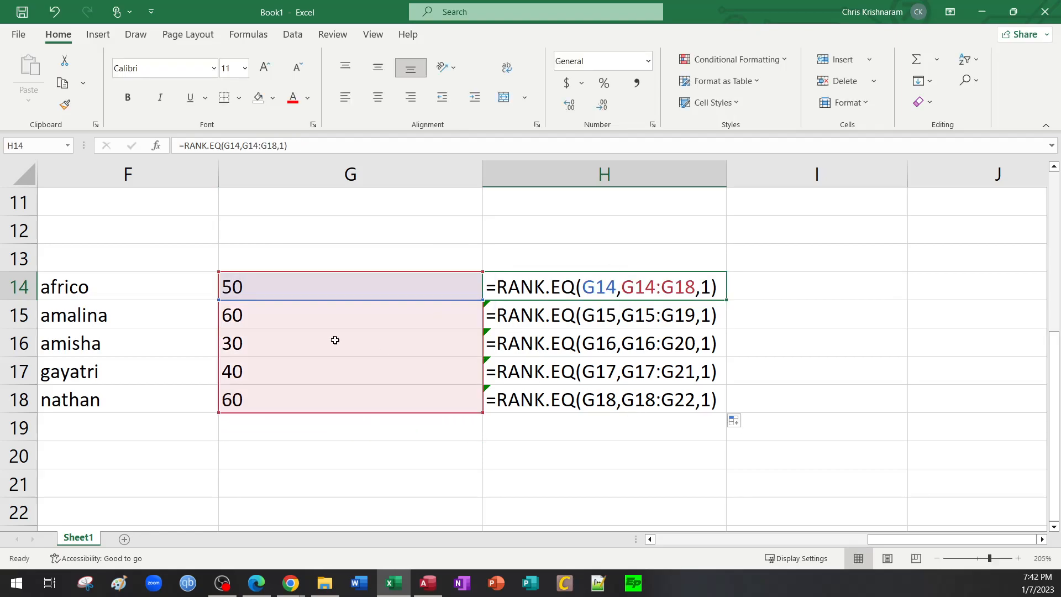
# Step: Name the range of values G14:G18 grade
pyautogui.moveTo(282, 277); pyautogui.dragTo(327, 396)
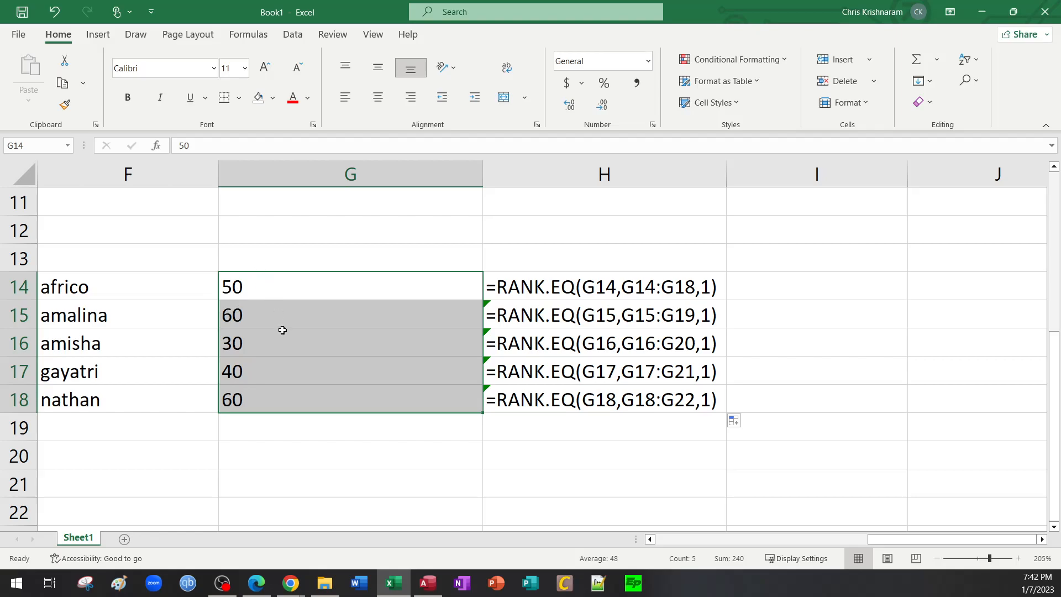
pyautogui.click(37, 143)
pyautogui.write('grade')
pyautogui.press('Return')
# Step: Replace the G14:G18 reference in H14's RANK.EQ formula with the named range grade
pyautogui.click(636, 288)
pyautogui.doubleClick(636, 288)
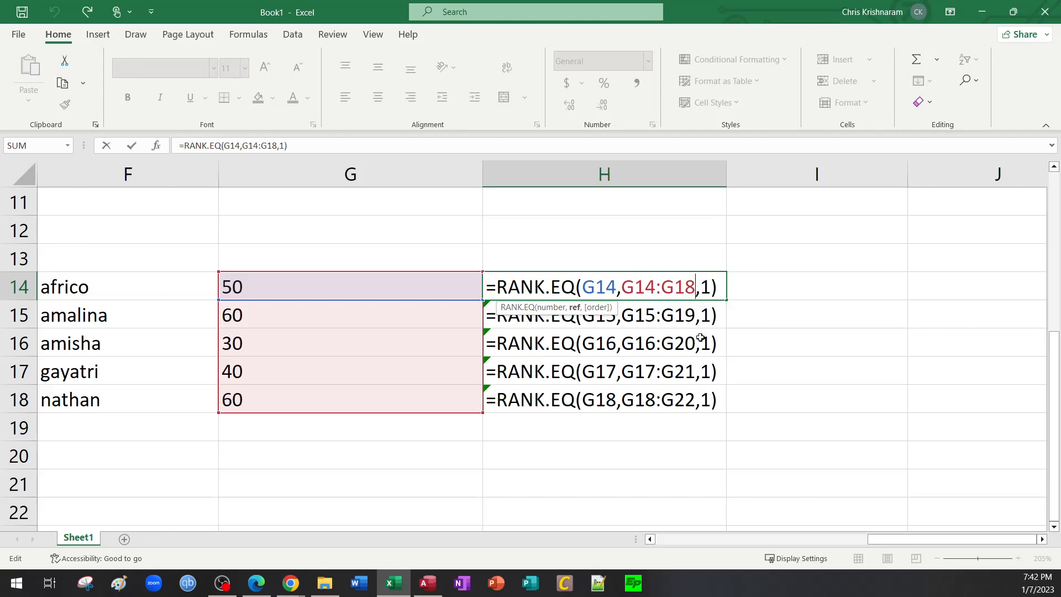
pyautogui.press('BackSpace')
pyautogui.press('BackSpace')
pyautogui.press('BackSpace')
pyautogui.press('BackSpace')
pyautogui.press('BackSpace')
pyautogui.press('BackSpace')
pyautogui.press('BackSpace')
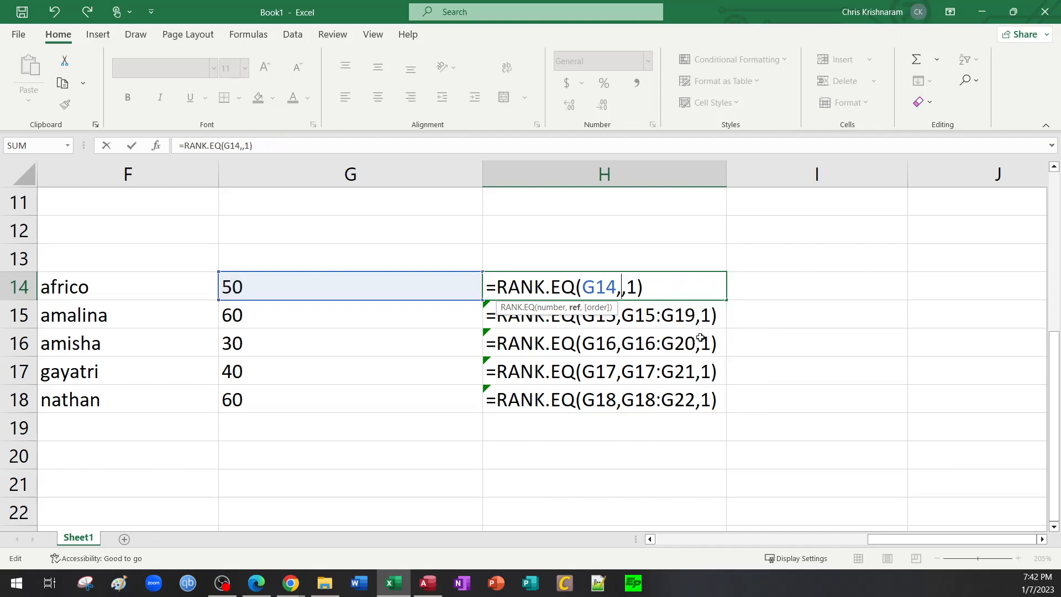
pyautogui.write('grade')
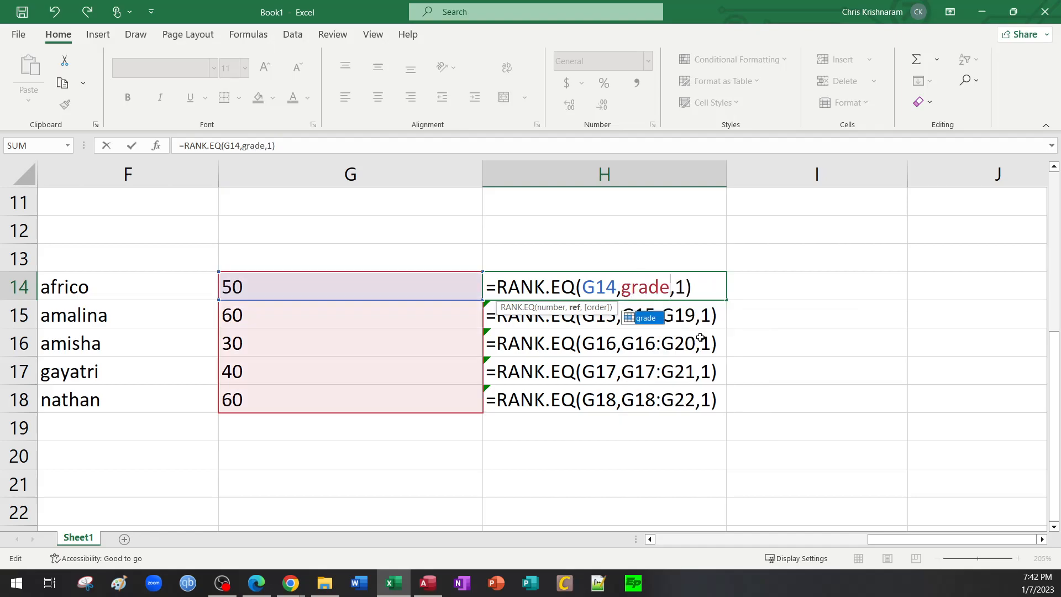
pyautogui.press('Return')
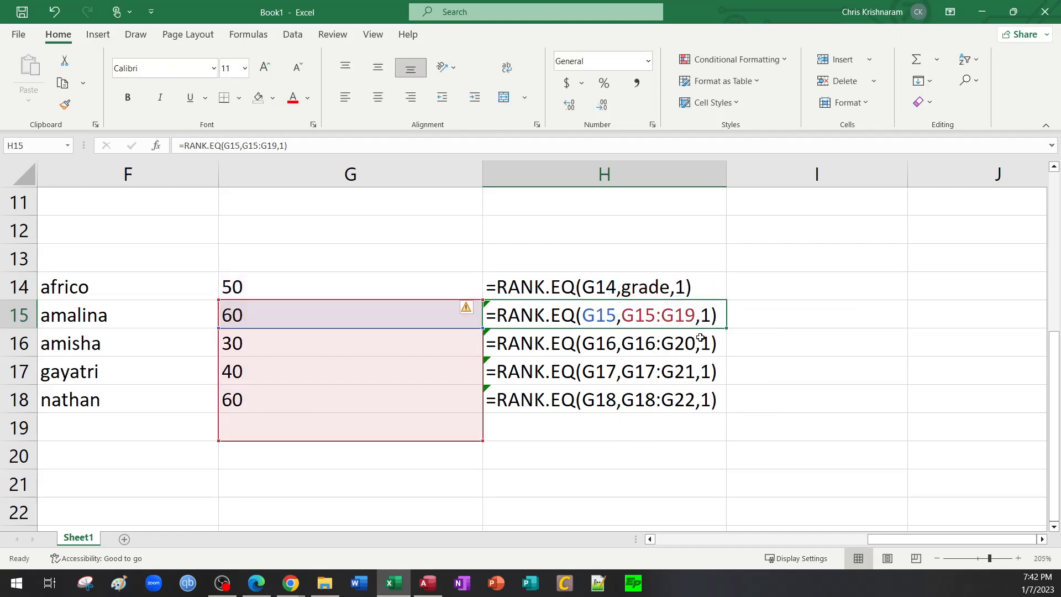
# Step: Fill the revised H14 formula down through H18 and switch the sheet back to showing results
pyautogui.click(698, 293)
pyautogui.moveTo(727, 300); pyautogui.dragTo(734, 395)
pyautogui.press('Down')
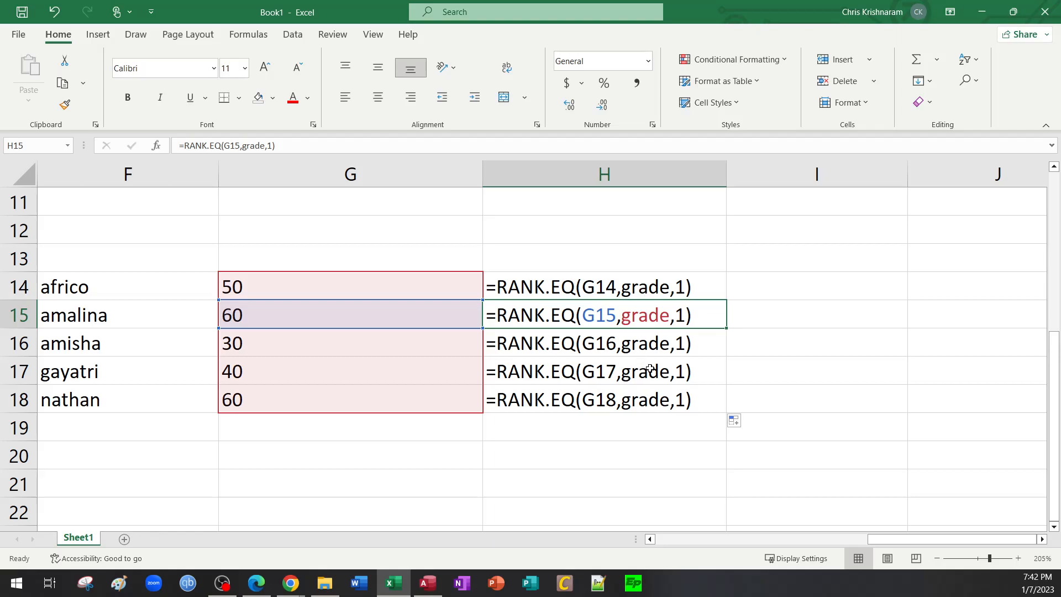
pyautogui.hotkey('ctrl', '`')
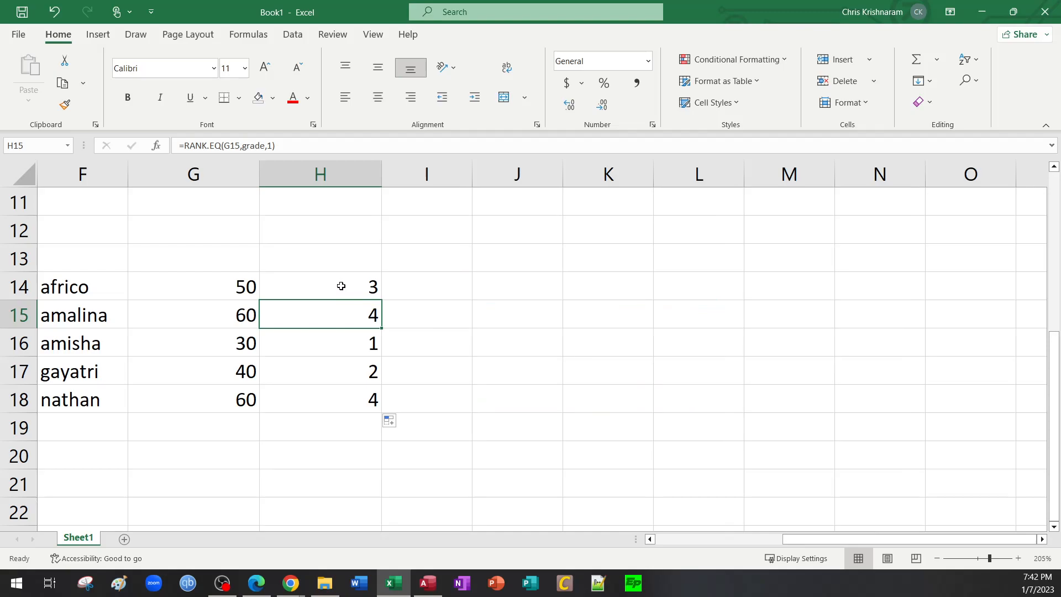
# Step: Review the ranks in H14:H18 against the values in G14:G18, checking the order argument in H14's formula
pyautogui.moveTo(340, 286); pyautogui.dragTo(331, 396)
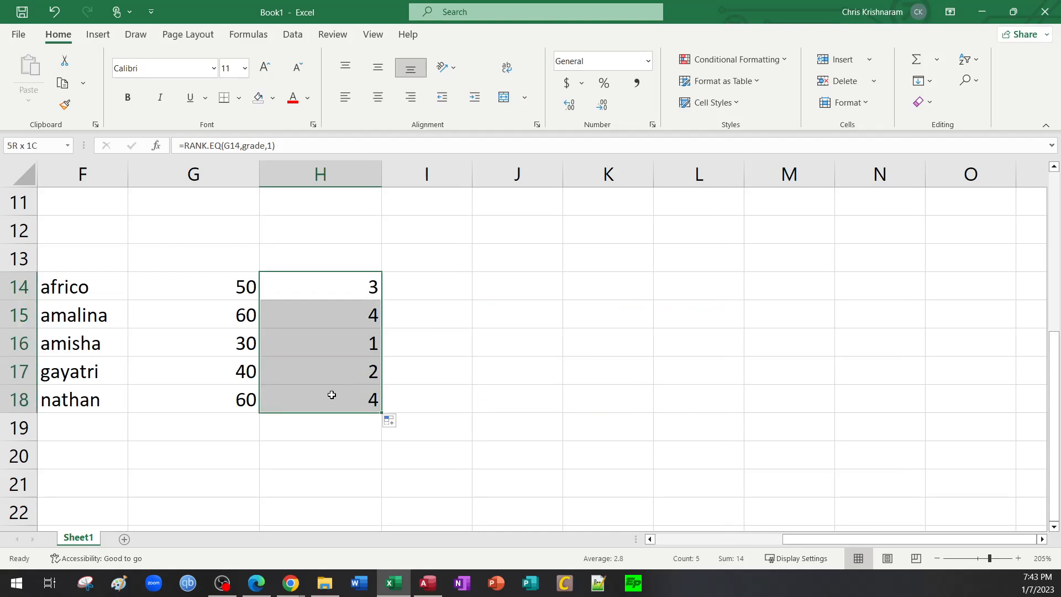
pyautogui.click(340, 293)
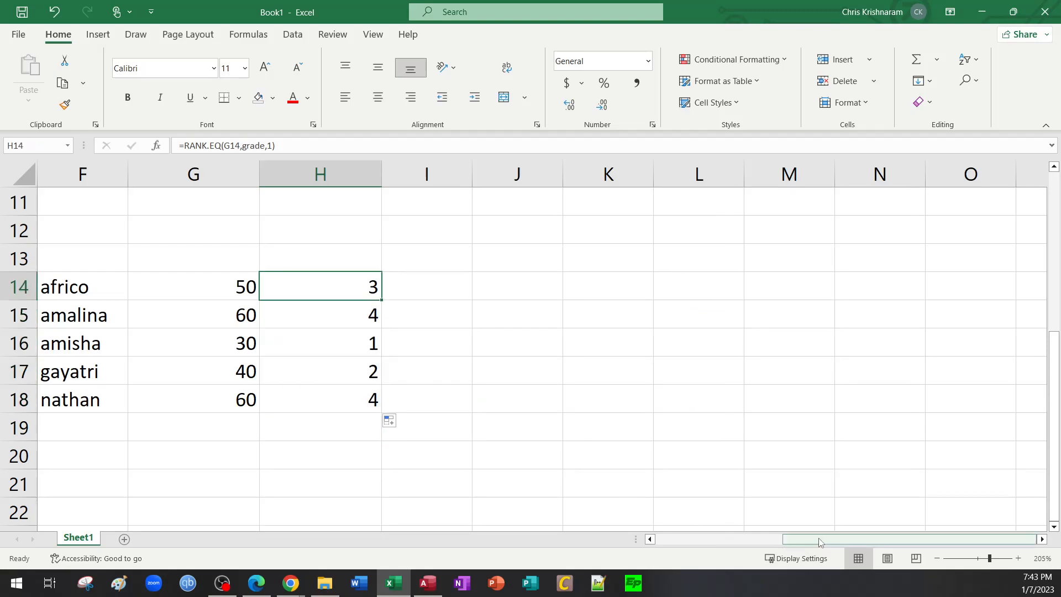
pyautogui.moveTo(818, 539); pyautogui.dragTo(757, 540)
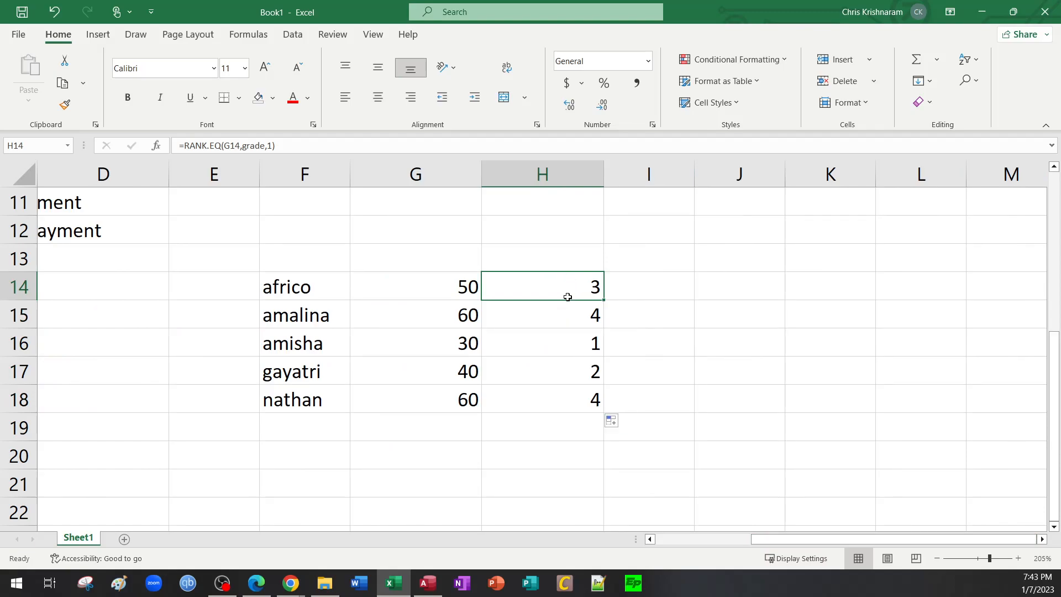
pyautogui.doubleClick(566, 291)
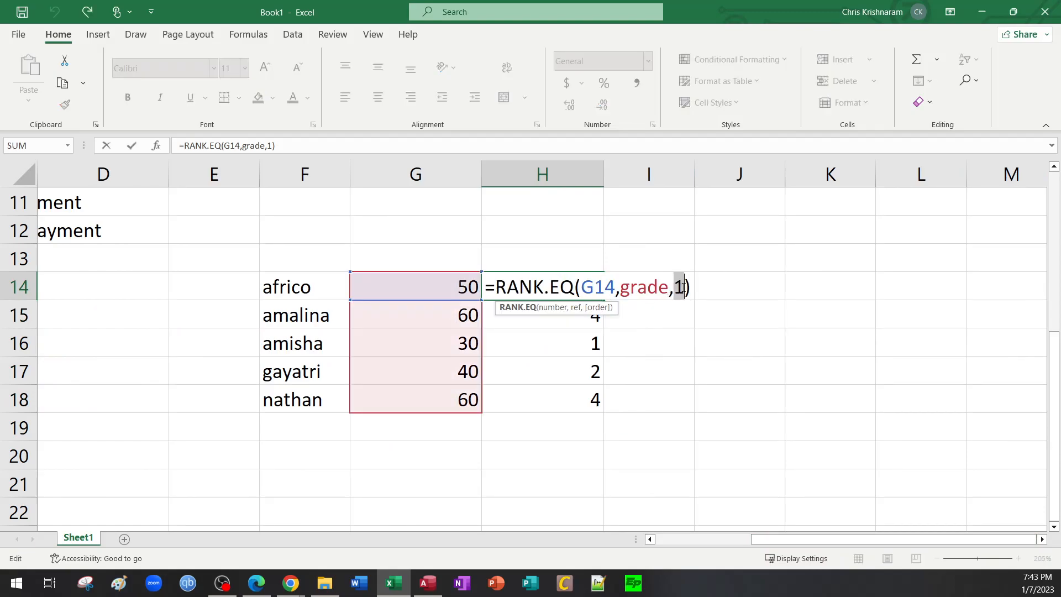
pyautogui.doubleClick(679, 286)
pyautogui.click(681, 227)
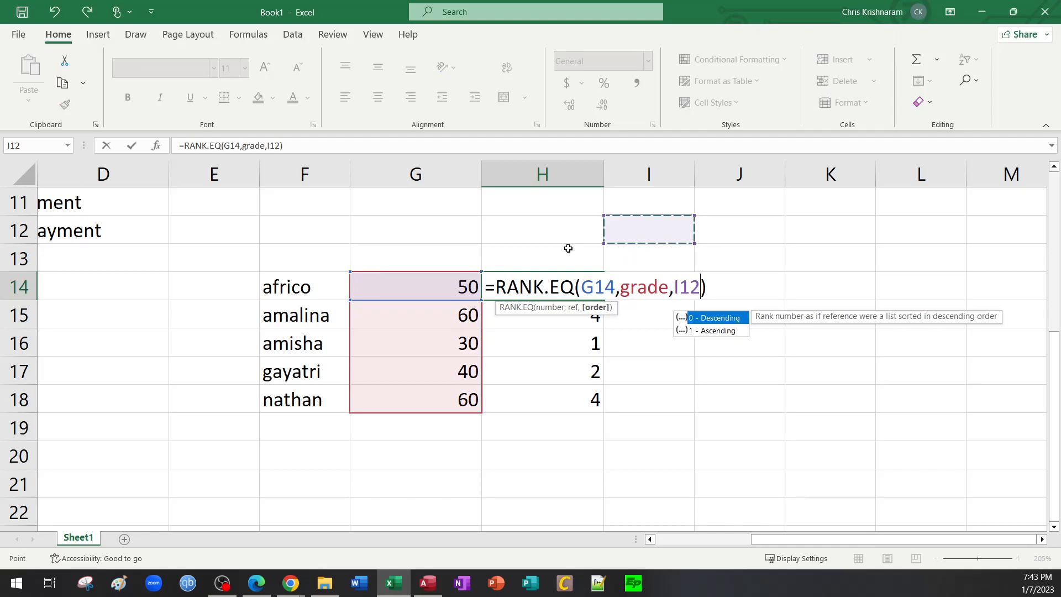
pyautogui.press('Escape')
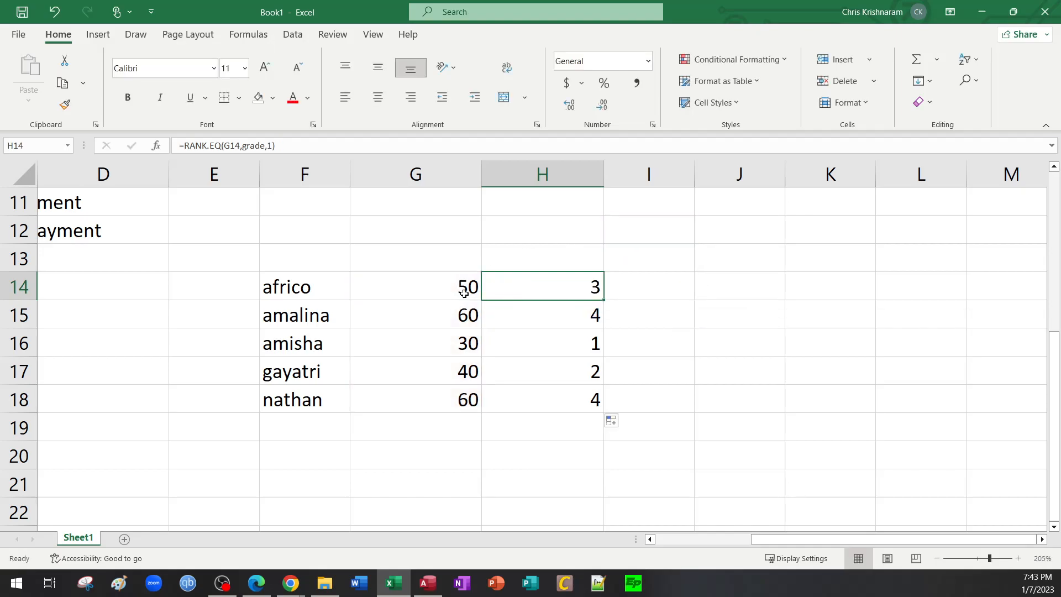
pyautogui.moveTo(442, 283); pyautogui.dragTo(442, 400)
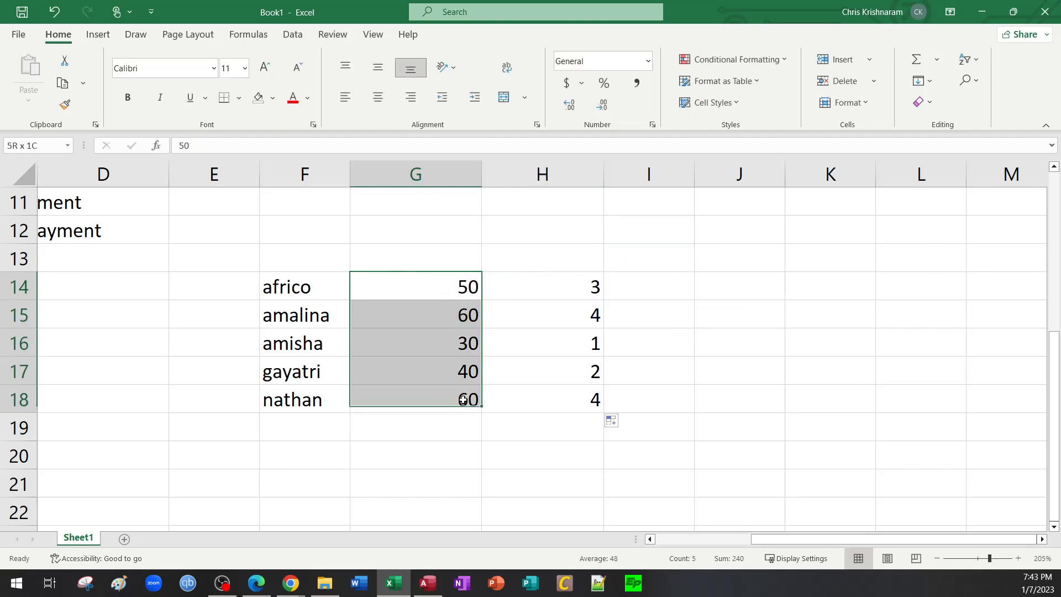
pyautogui.click(619, 307)
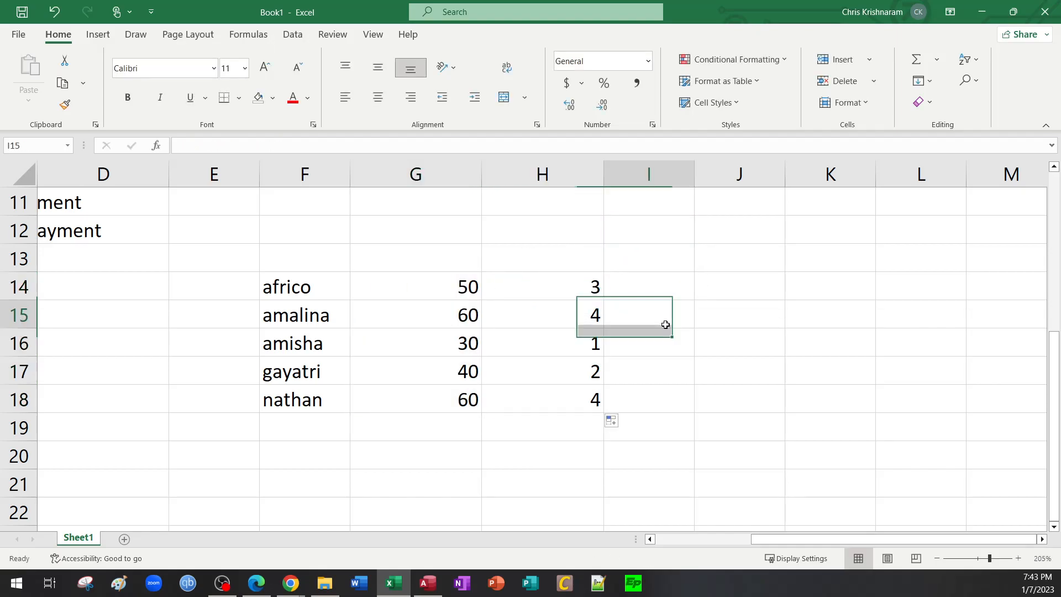
# Step: Sort the list in rows 14 to 18 by the column G grades, from largest to smallest
pyautogui.rightClick(399, 312)
pyautogui.rightClick(386, 290)
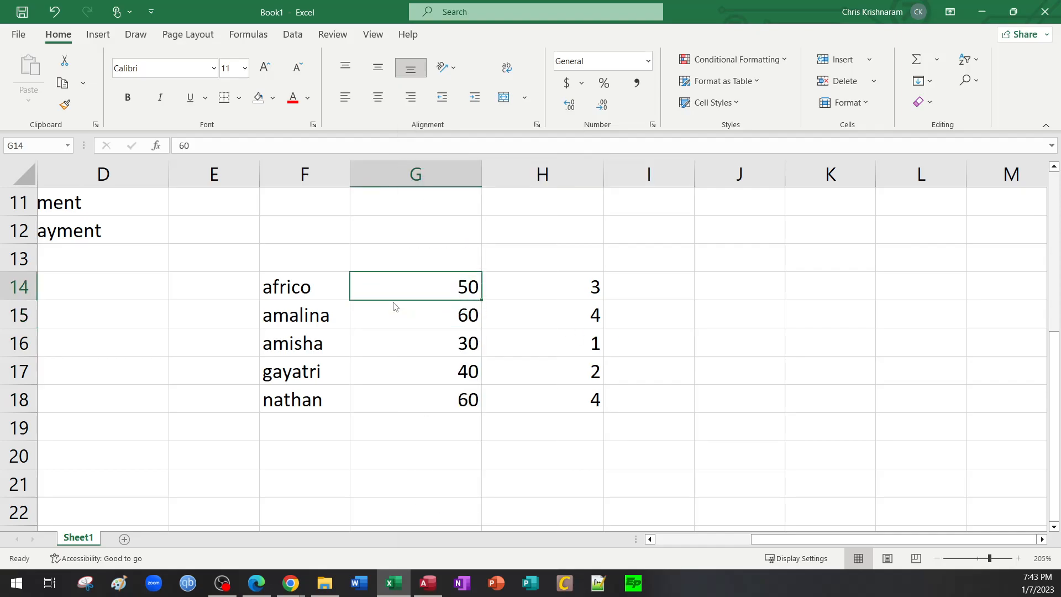
pyautogui.rightClick(369, 345)
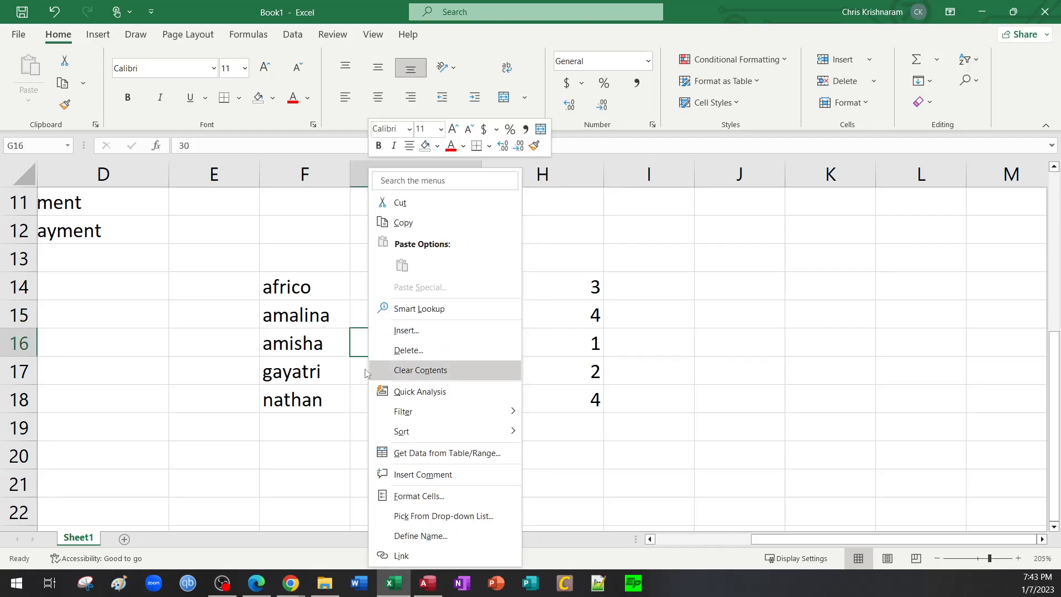
pyautogui.click(365, 373)
pyautogui.click(425, 397)
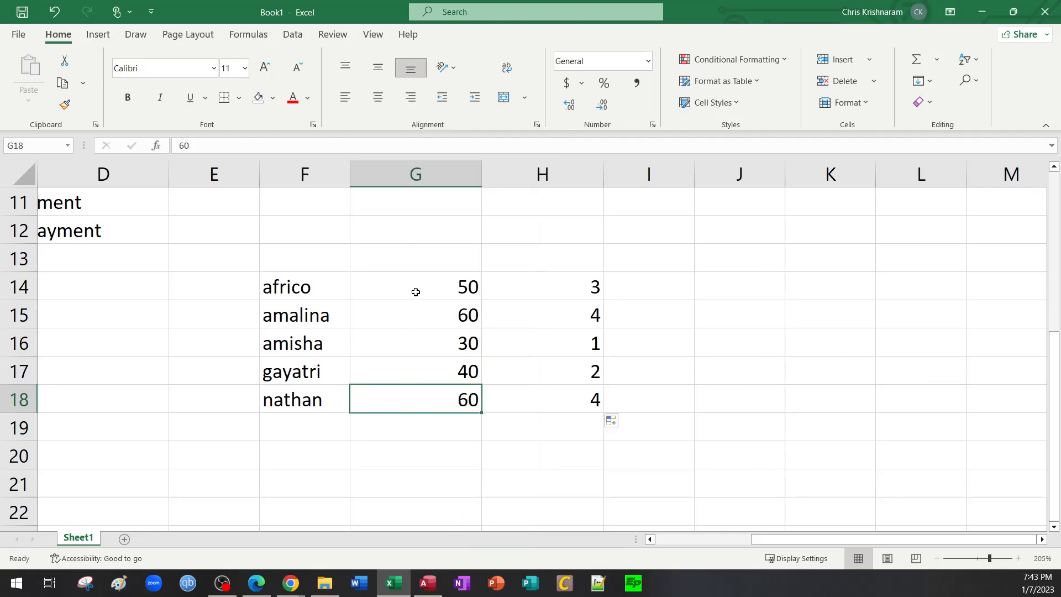
pyautogui.moveTo(415, 291); pyautogui.dragTo(406, 402)
pyautogui.click(448, 353)
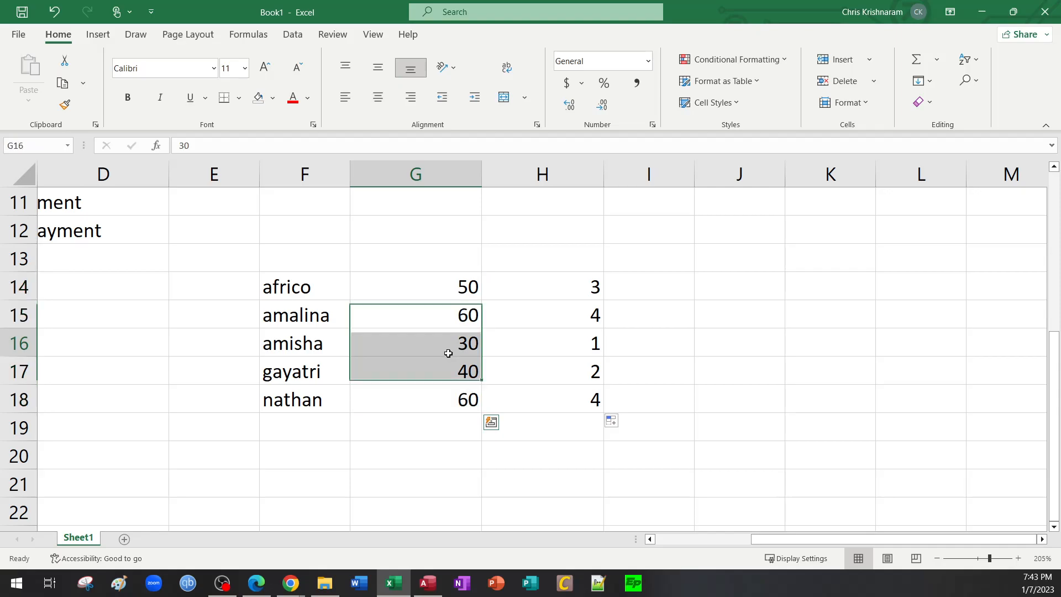
pyautogui.rightClick(403, 315)
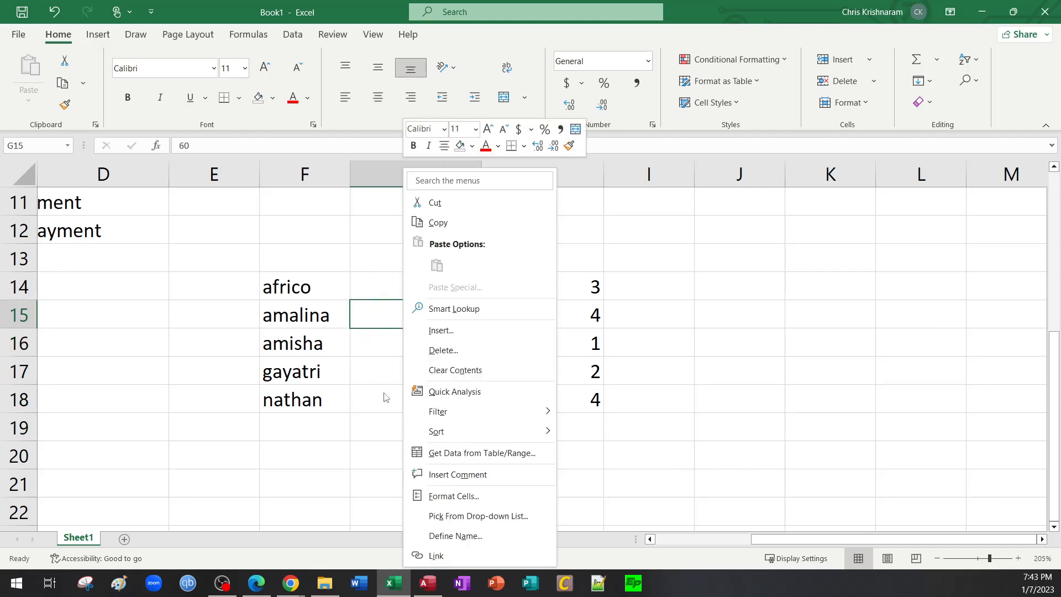
pyautogui.moveTo(473, 433)
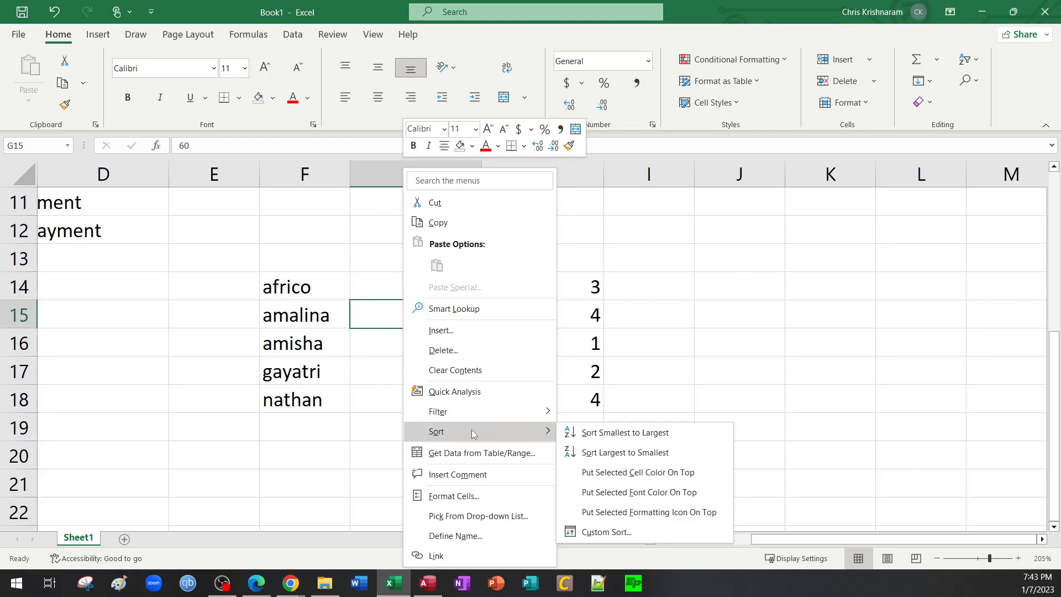
pyautogui.click(623, 452)
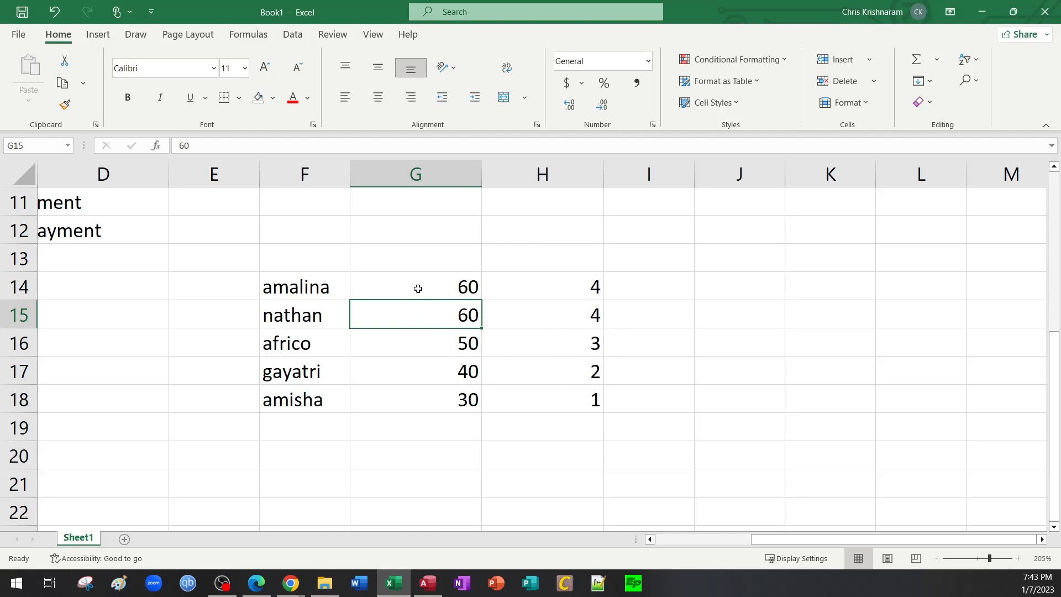
# Step: Examine the sorted grades in G14:G18 one by one, from the highest to the lowest
pyautogui.click(447, 285)
pyautogui.doubleClick(448, 285)
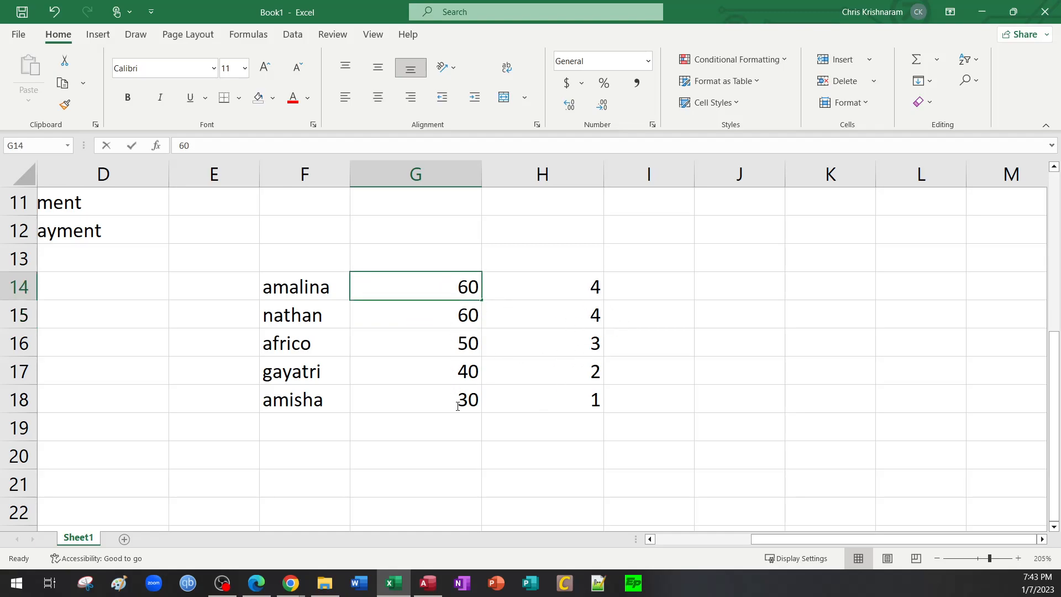
pyautogui.doubleClick(442, 287)
pyautogui.press('Return')
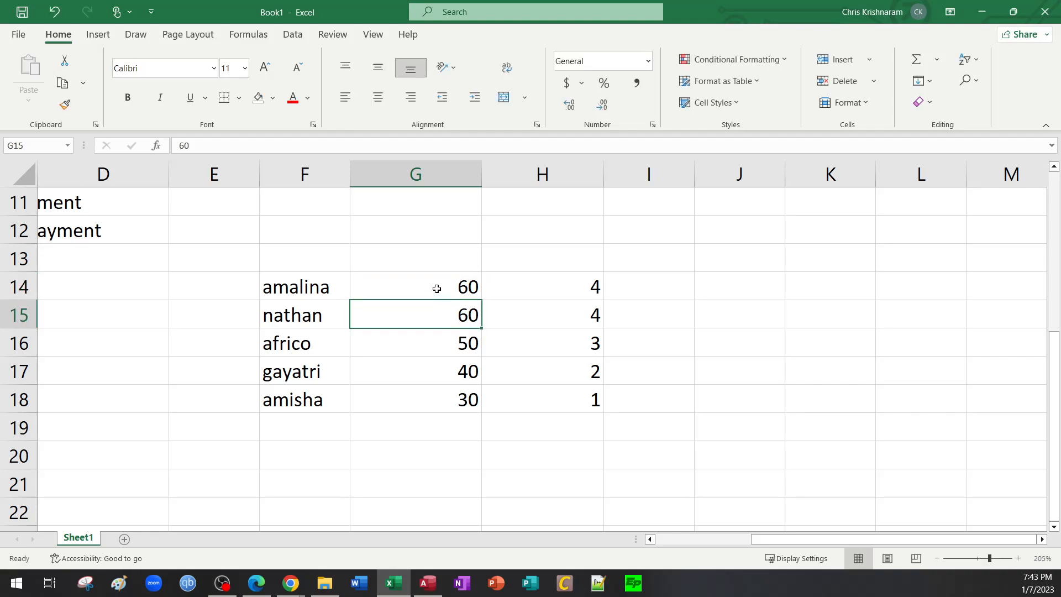
pyautogui.click(456, 345)
pyautogui.click(446, 371)
pyautogui.click(440, 400)
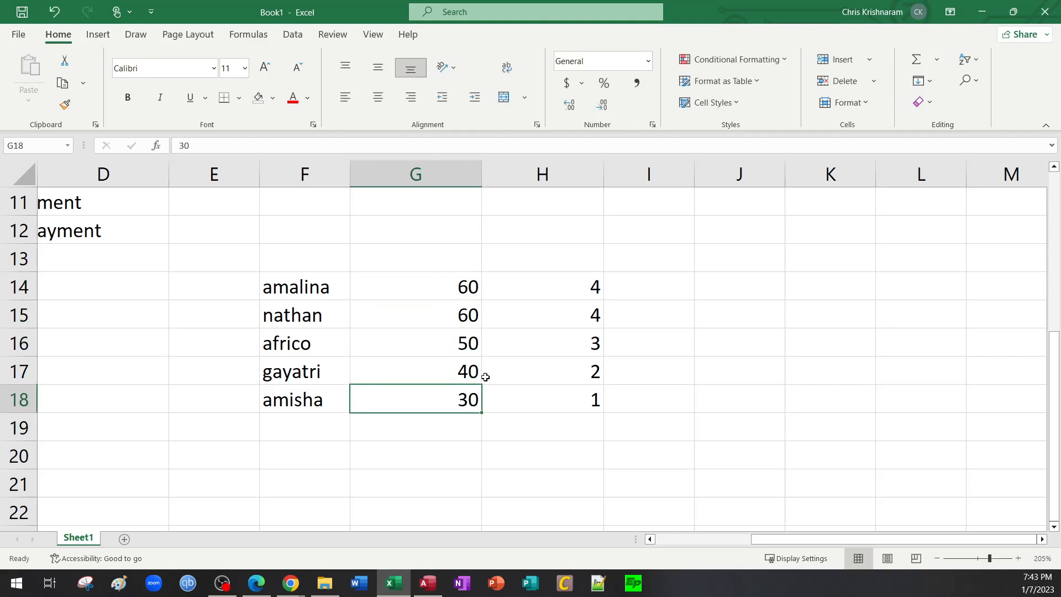
# Step: Change the order argument of the RANK.EQ formula in H14 to 0
pyautogui.doubleClick(581, 294)
pyautogui.click(680, 291)
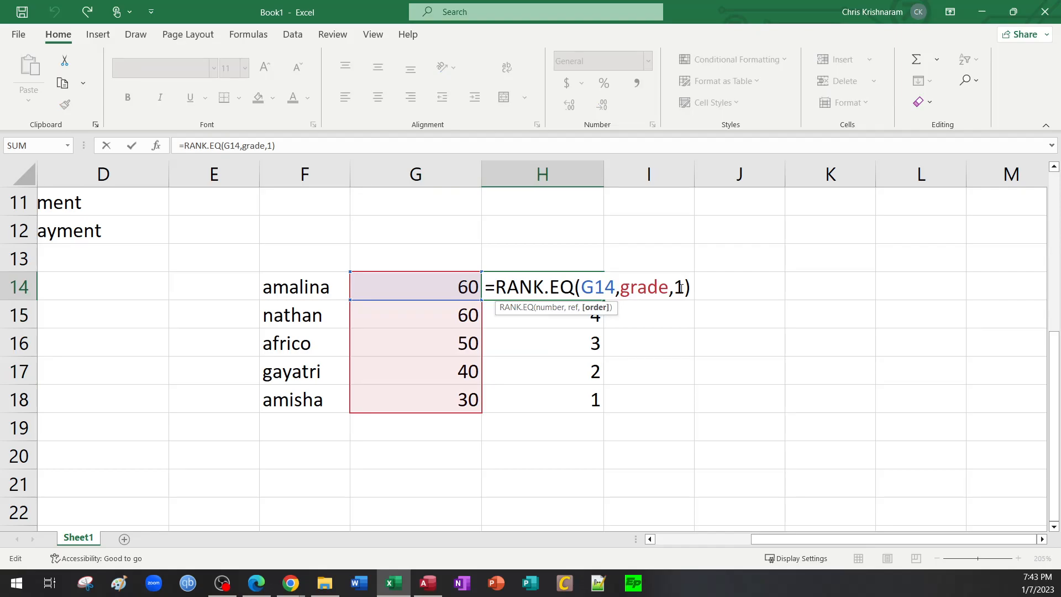
pyautogui.press('BackSpace')
pyautogui.write('0')
pyautogui.press('Return')
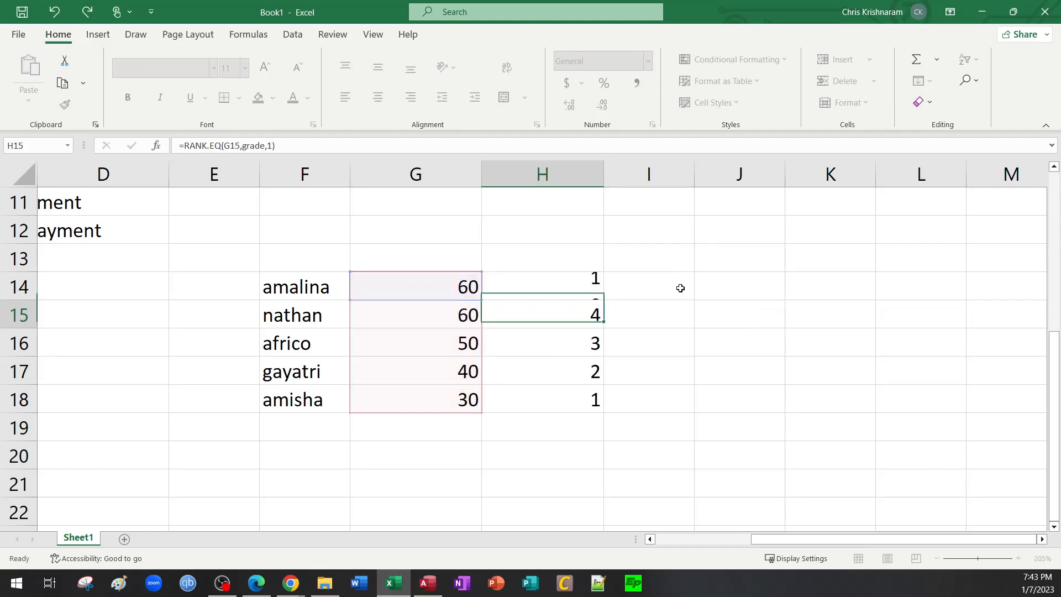
# Step: Fill the H14 rank formula with order 0 down through H18
pyautogui.click(568, 290)
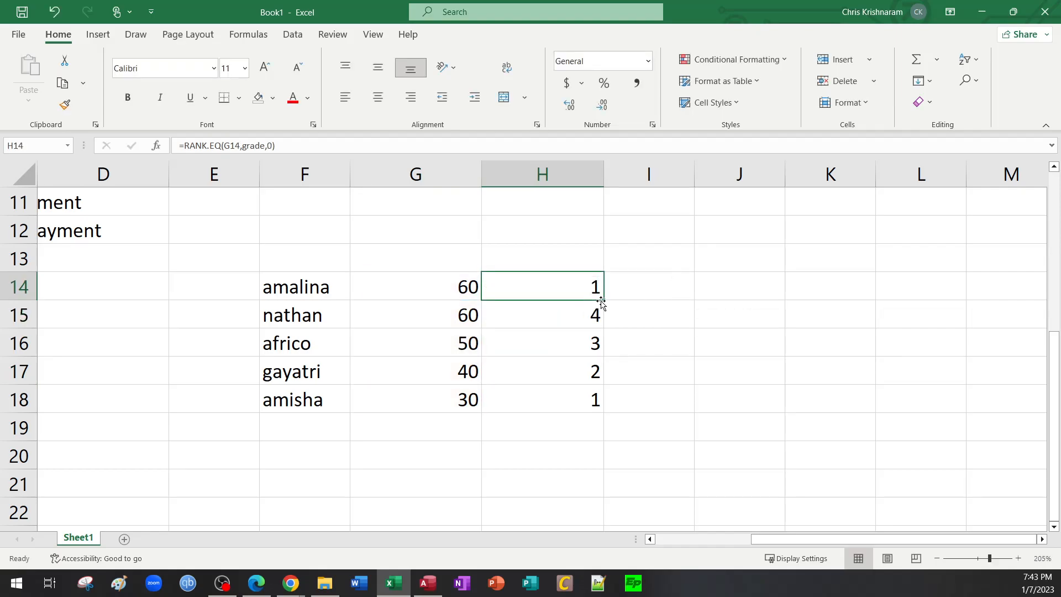
pyautogui.moveTo(604, 301); pyautogui.dragTo(606, 403)
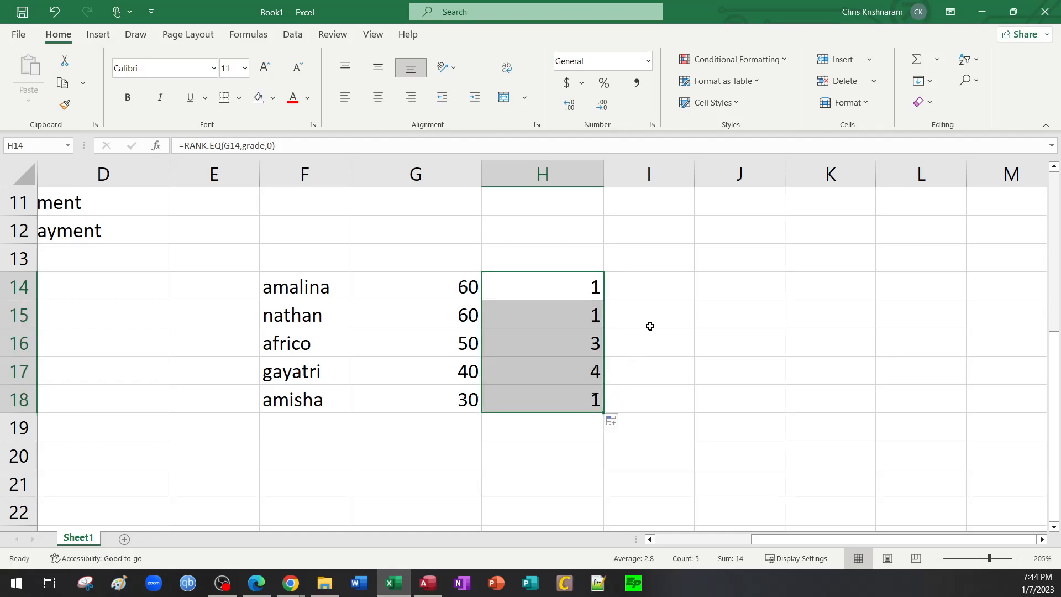
pyautogui.click(646, 277)
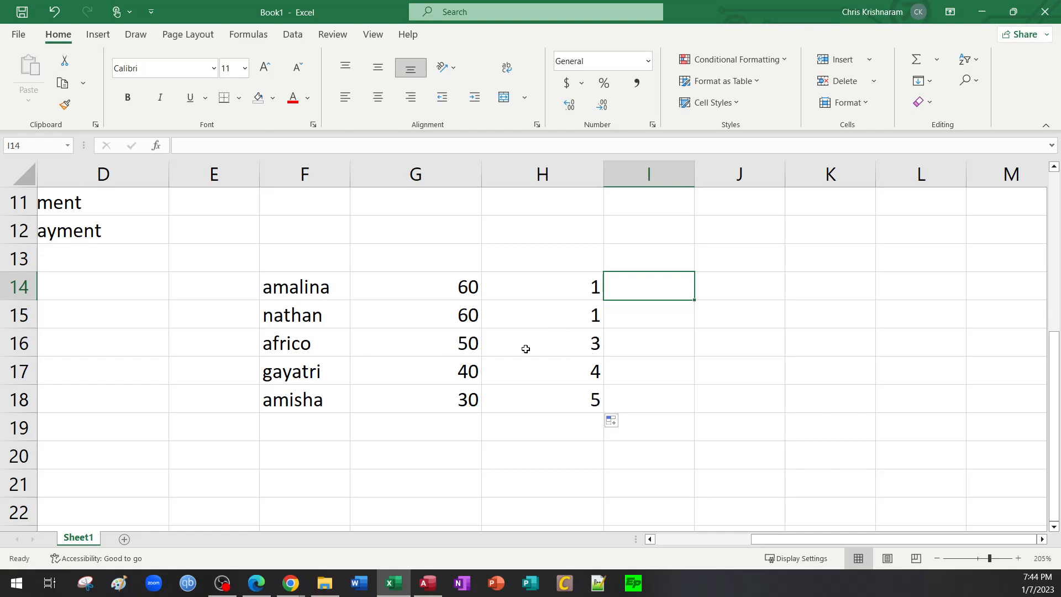
# Step: Review the new ranks and the number, ref and order arguments in H14's RANK.EQ formula, leaving the formula as it is
pyautogui.click(549, 399)
pyautogui.click(556, 287)
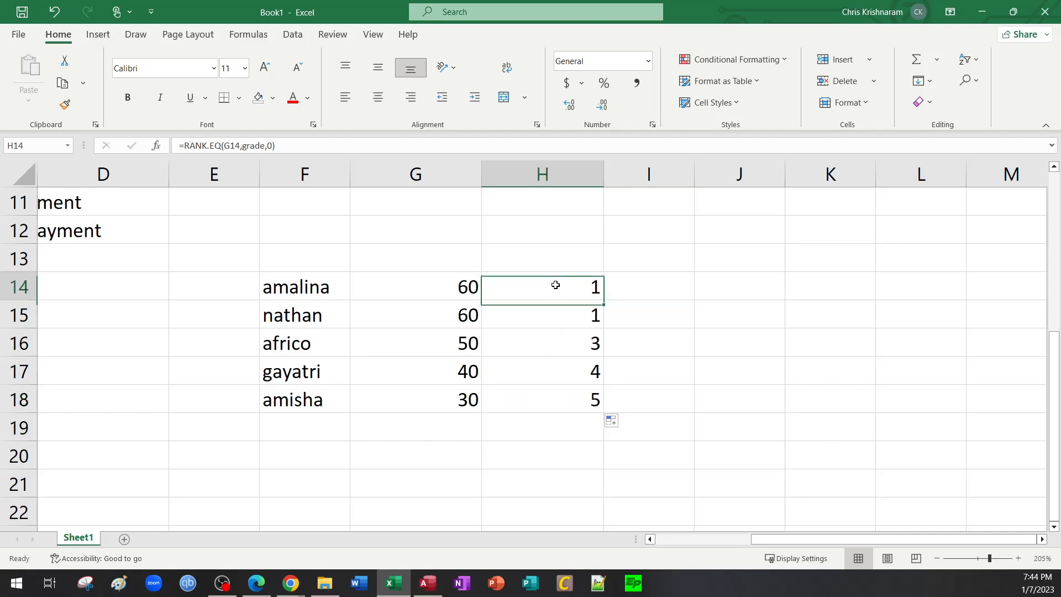
pyautogui.doubleClick(557, 286)
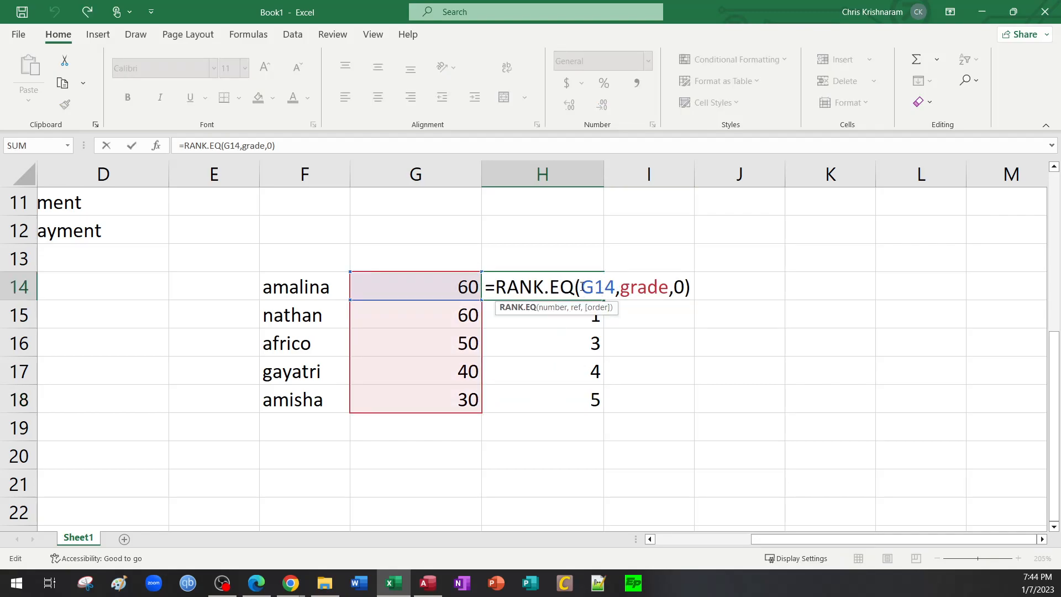
pyautogui.moveTo(580, 287); pyautogui.dragTo(616, 282)
pyautogui.moveTo(620, 292); pyautogui.dragTo(668, 293)
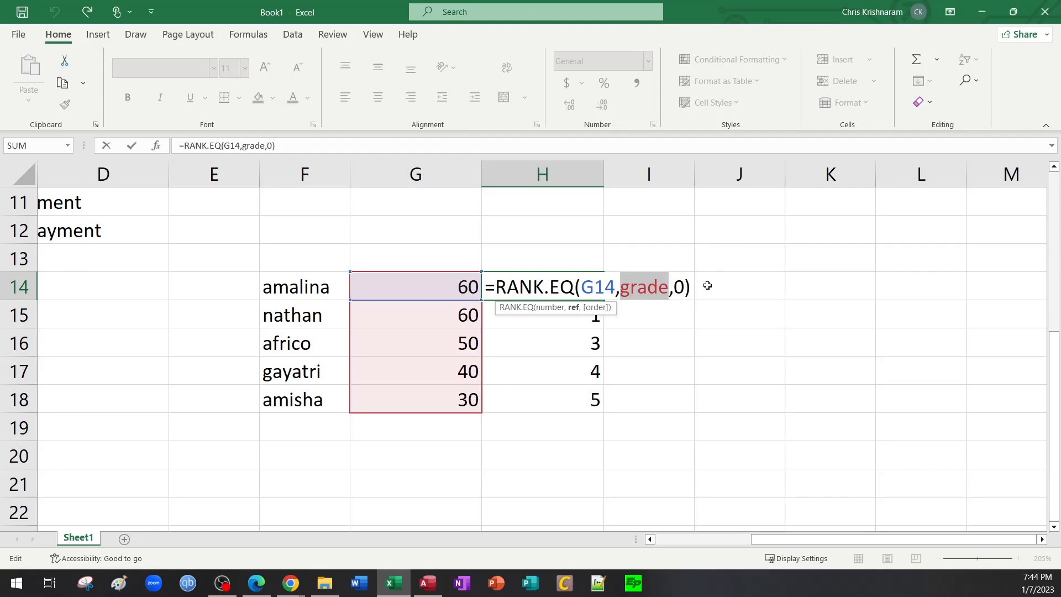
pyautogui.doubleClick(679, 288)
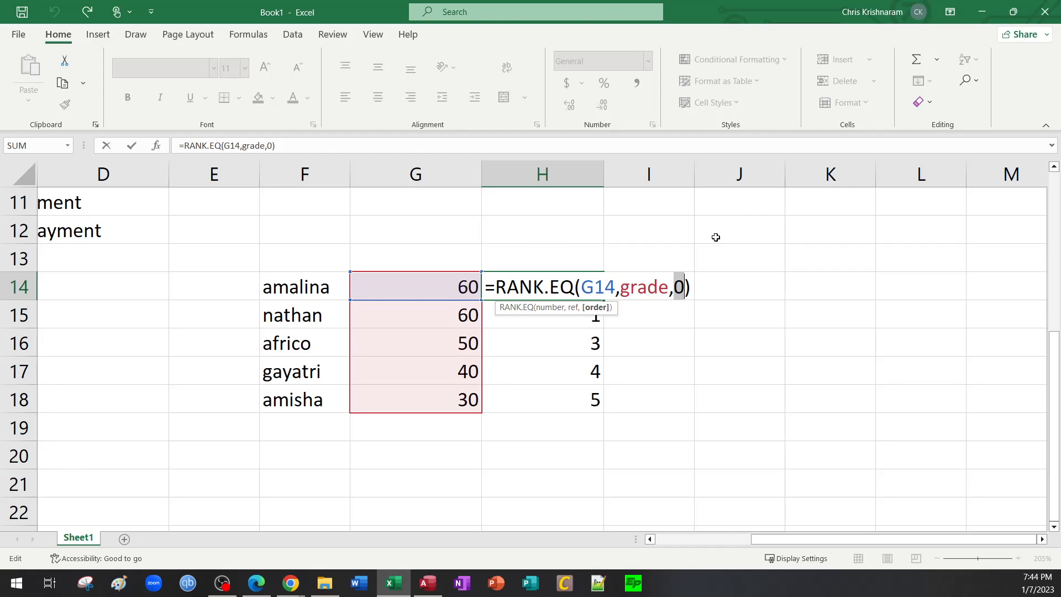
pyautogui.hotkey('ctrl', 'Return')
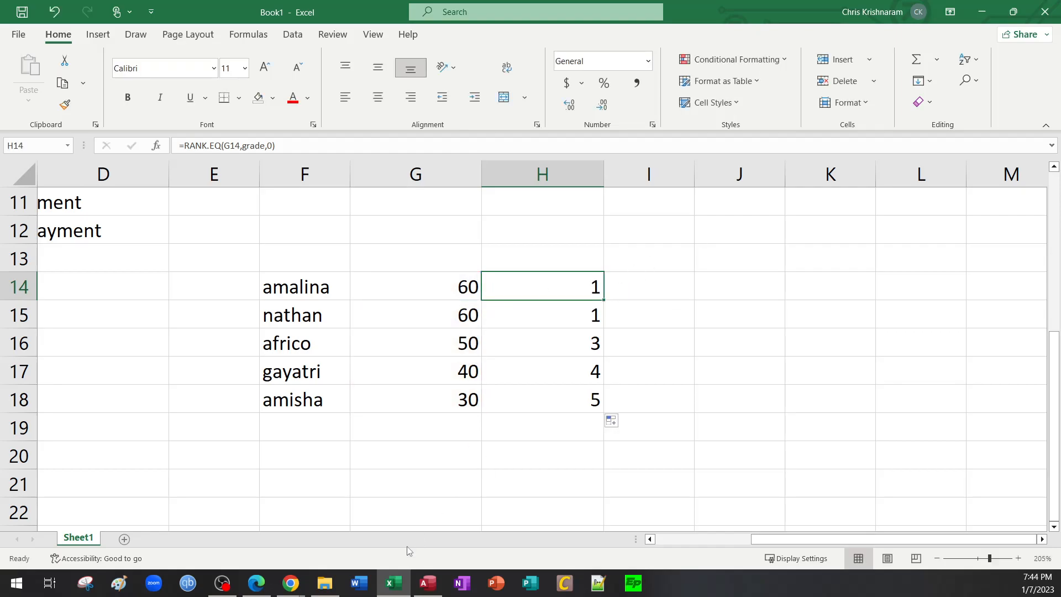
# Step: Switch to the PDF notes in Edge and examine the rest of the RANK section and the SUM syntax
pyautogui.click(425, 585)
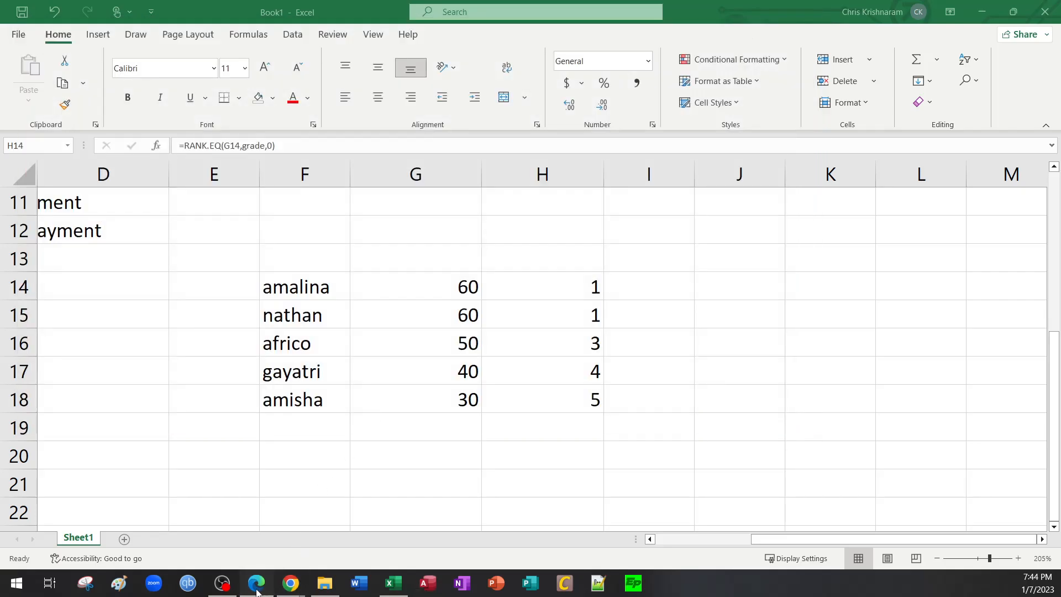
pyautogui.click(257, 583)
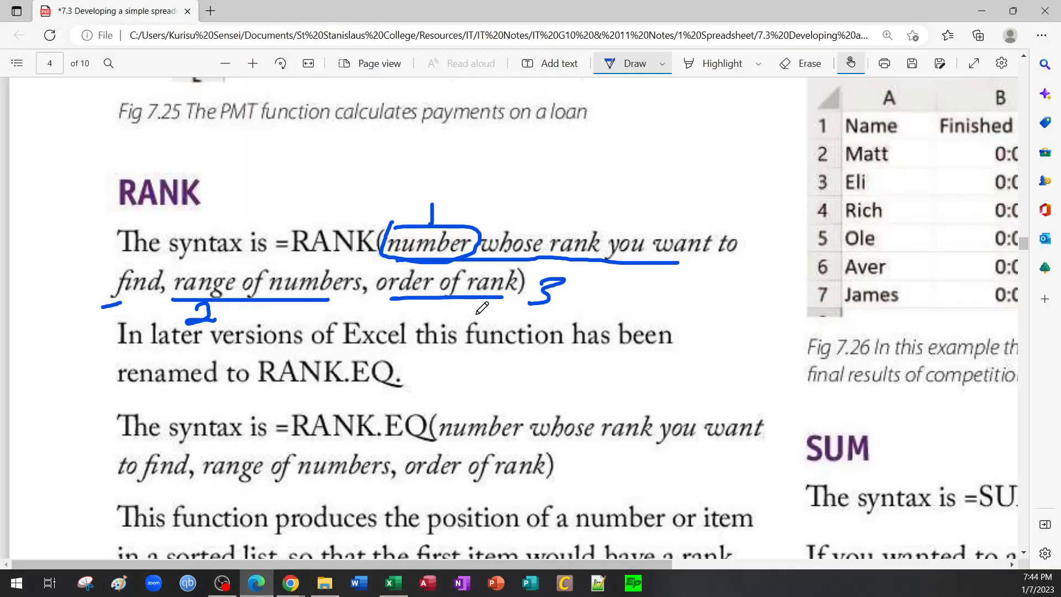
pyautogui.keyDown('ctrl'); pyautogui.scroll(-2, 533, 302); pyautogui.keyUp('ctrl')
pyautogui.scroll(-3, 539, 303)
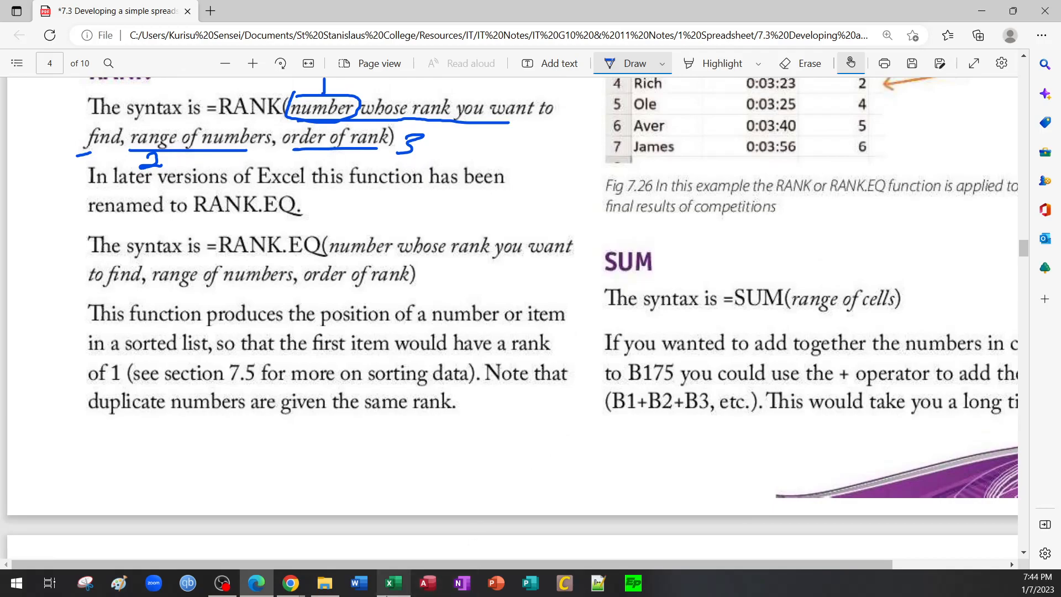
# Step: Switch back to Excel and replace the label in A13 with sum
pyautogui.click(394, 583)
pyautogui.scroll(1, 345, 479)
pyautogui.hscroll(-3, 346, 478)
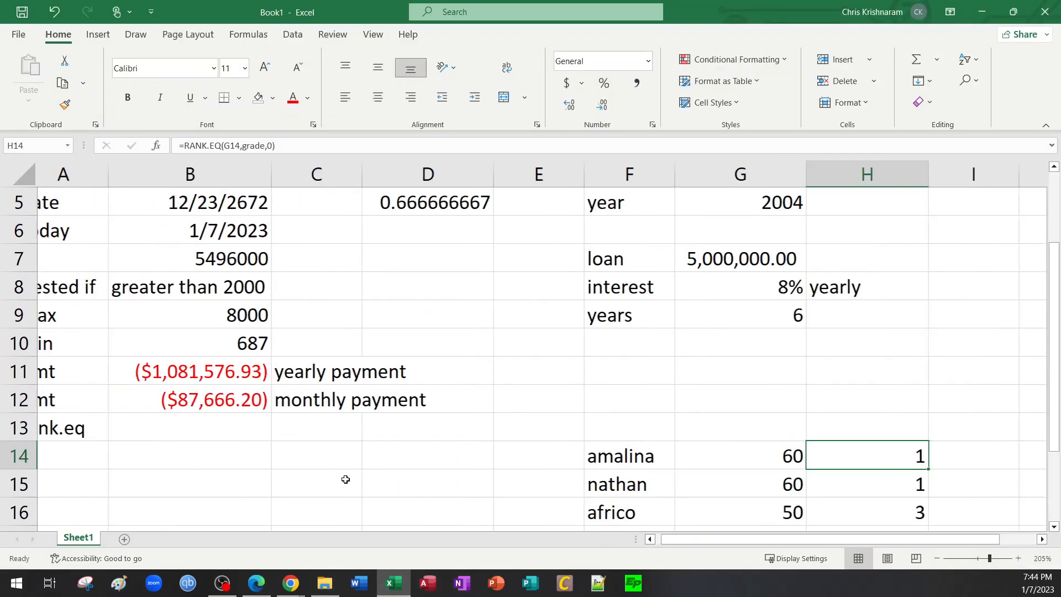
pyautogui.click(103, 430)
pyautogui.write('sa')
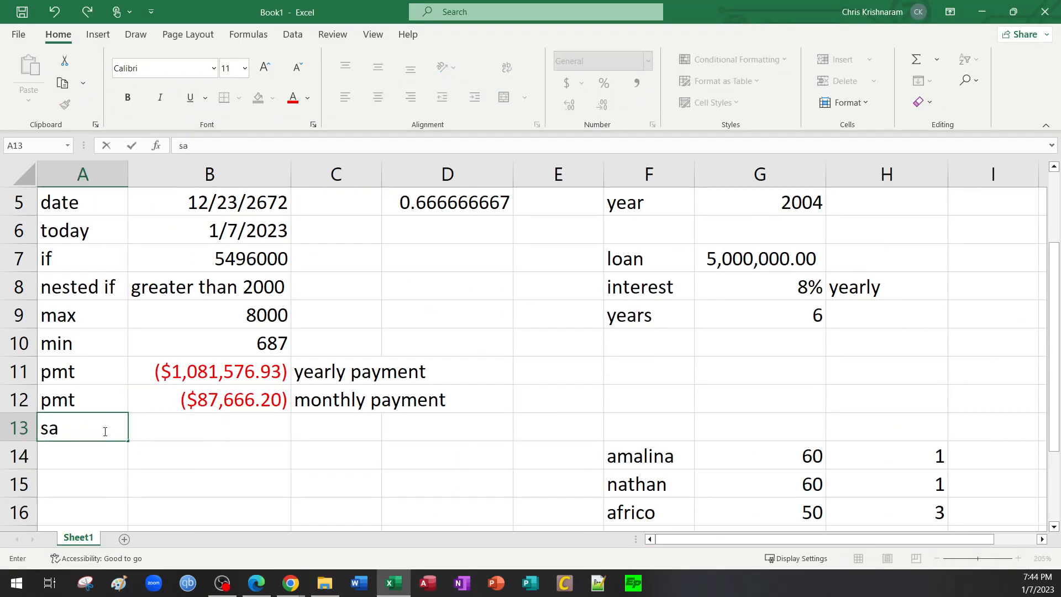
pyautogui.press('BackSpace')
pyautogui.write('um')
pyautogui.press('Tab')
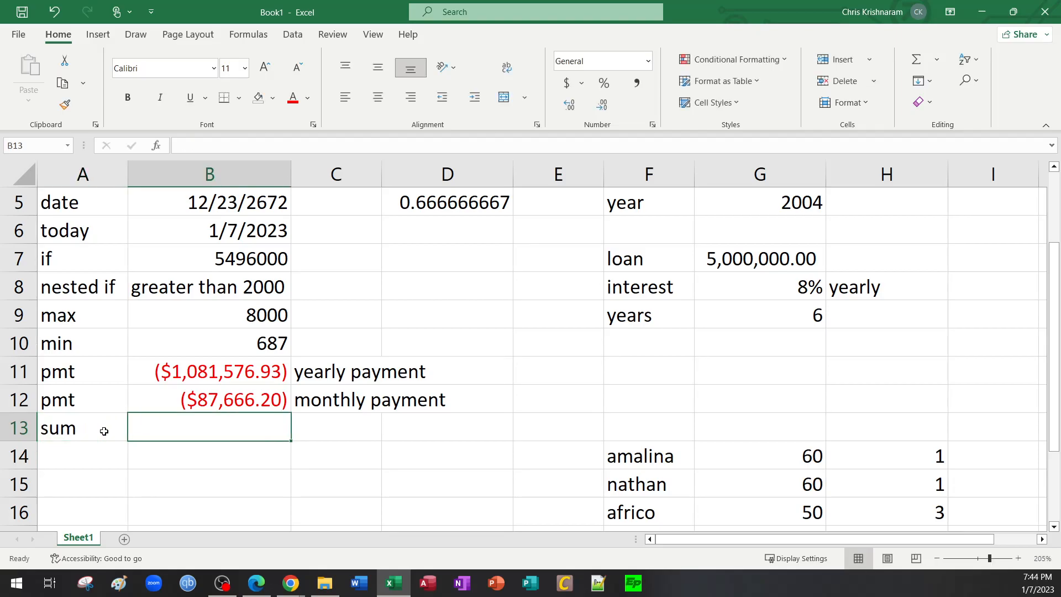
# Step: Enter =SUM(G2:G5) in B13 to total the four numbers under the boy heading
pyautogui.write('=sum')
pyautogui.press('Tab')
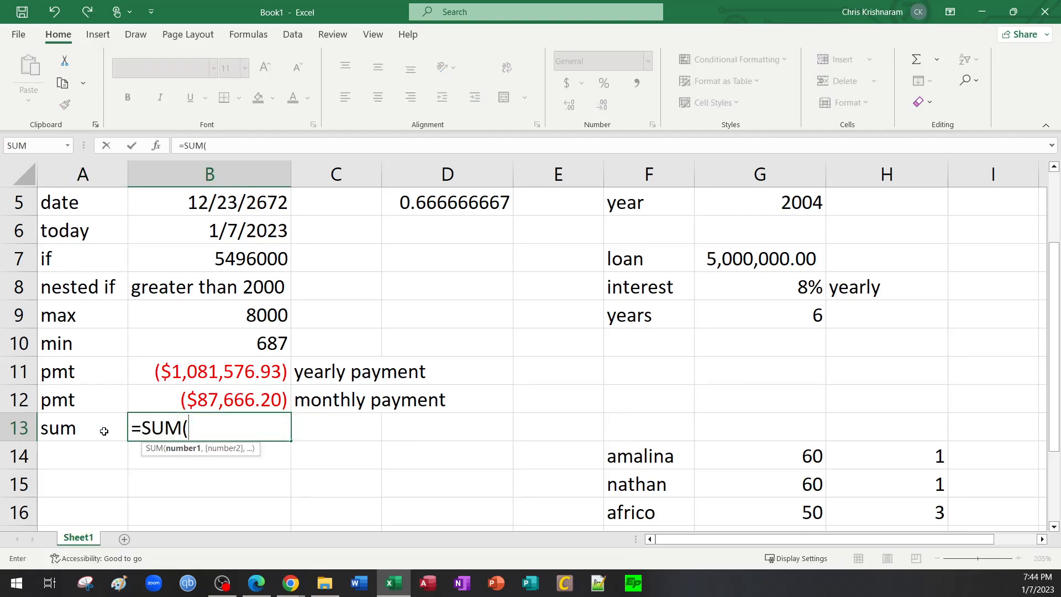
pyautogui.scroll(2, 336, 374)
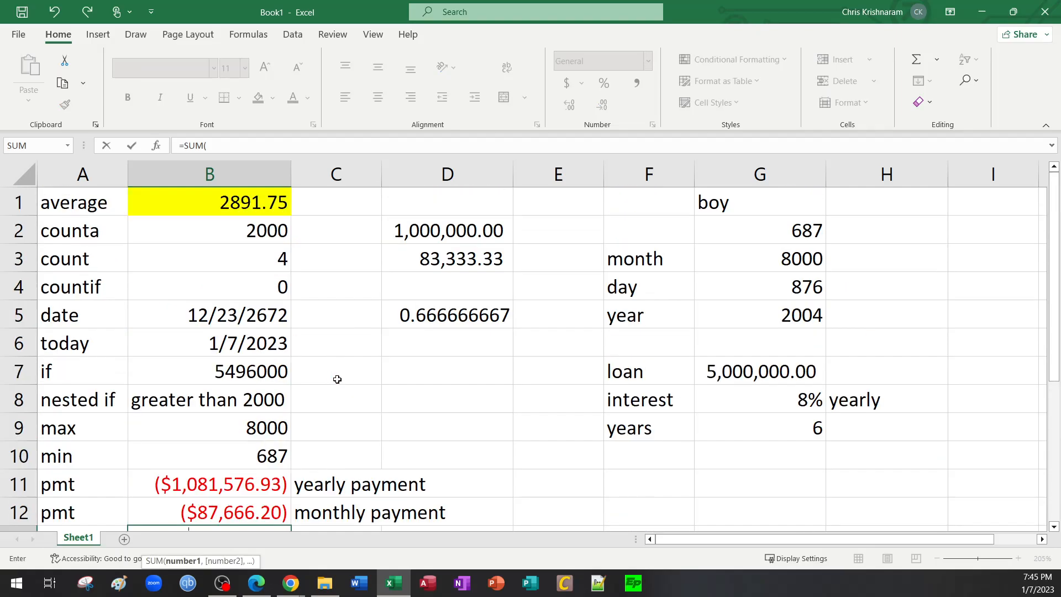
pyautogui.moveTo(778, 232); pyautogui.dragTo(783, 322)
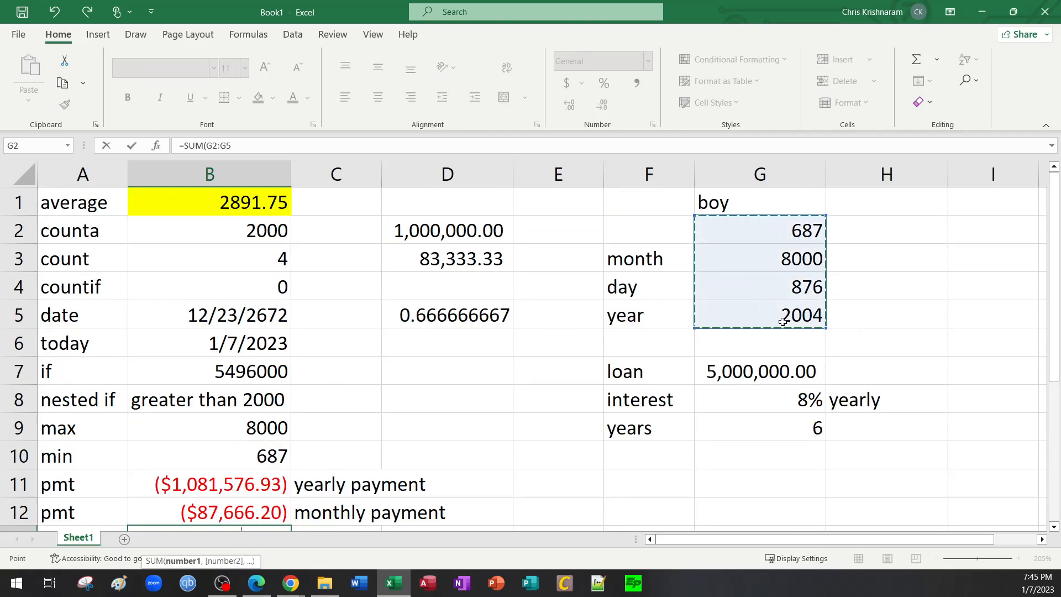
pyautogui.press('Return')
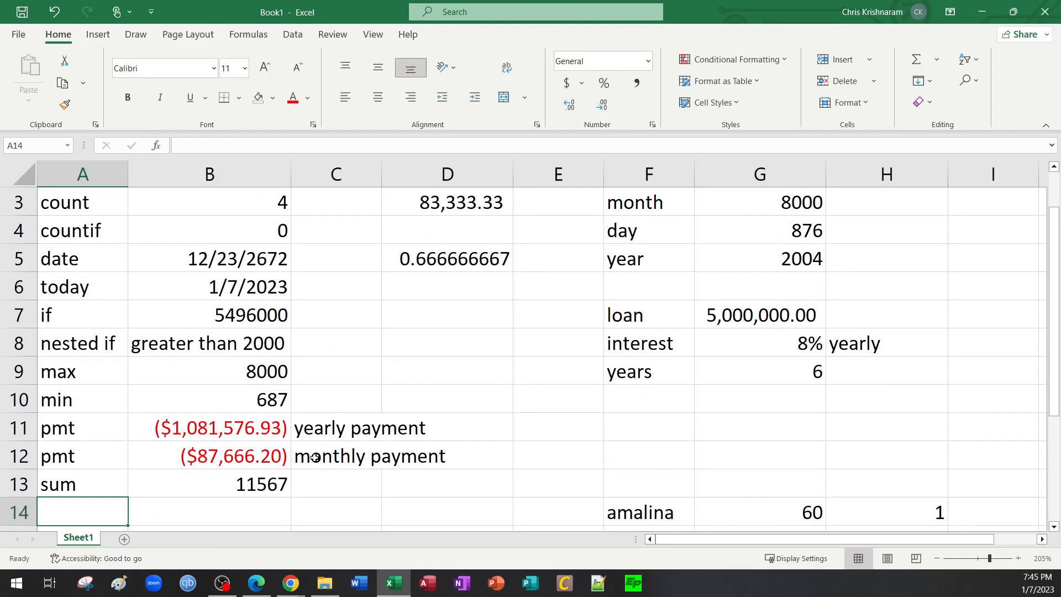
pyautogui.click(256, 484)
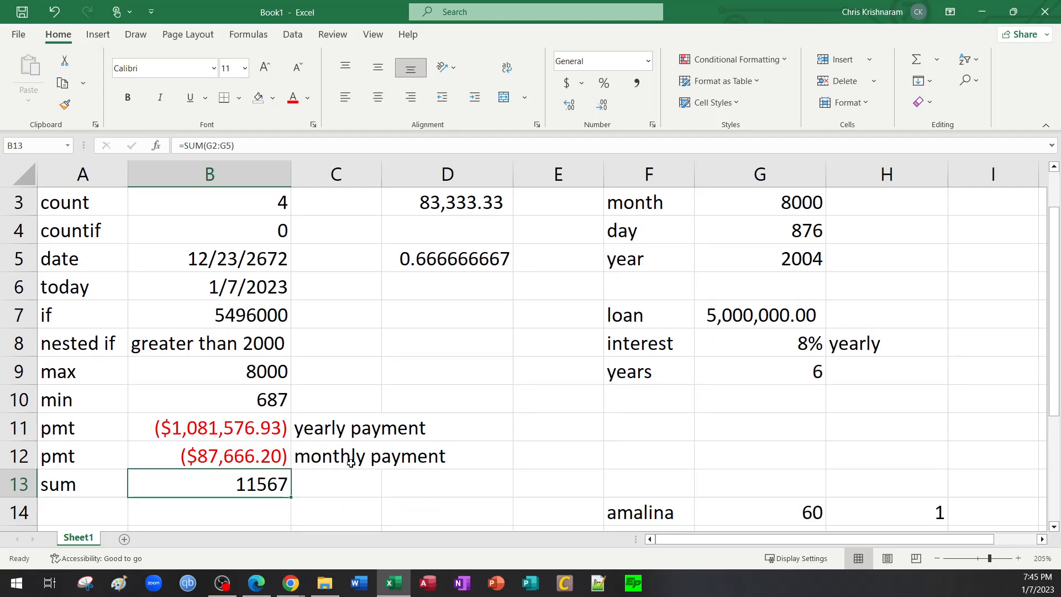
# Step: Switch to the PDF notes in Edge and examine the four ways of using the SUM function on the following page
pyautogui.click(256, 583)
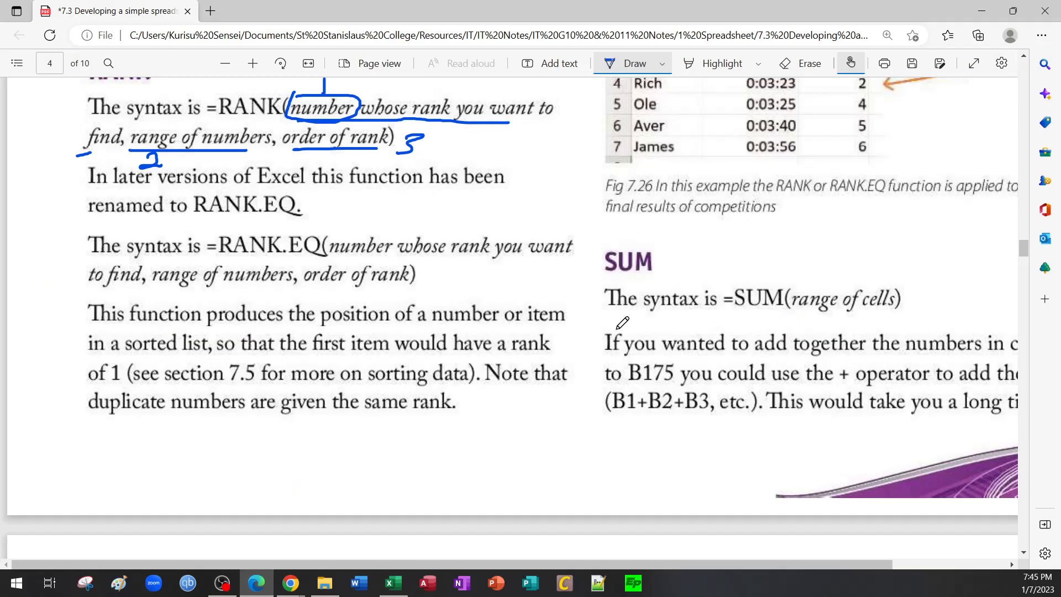
pyautogui.scroll(-4, 623, 323)
pyautogui.scroll(4, 623, 323)
pyautogui.scroll(-6, 623, 323)
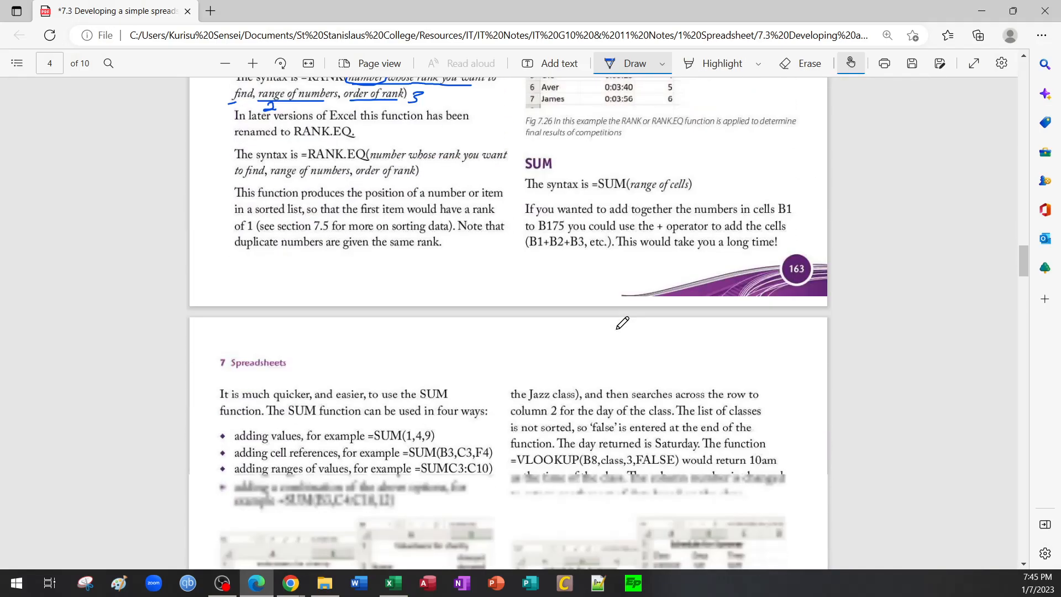
pyautogui.scroll(-5, 622, 322)
pyautogui.scroll(2, 622, 323)
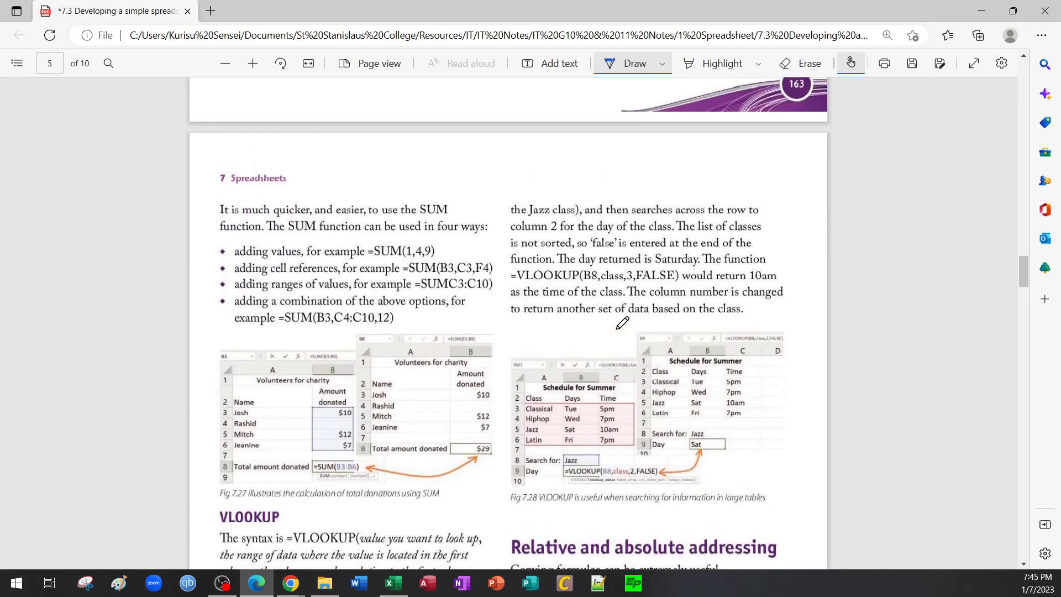
pyautogui.keyDown('ctrl'); pyautogui.scroll(2, 297, 265); pyautogui.keyUp('ctrl')
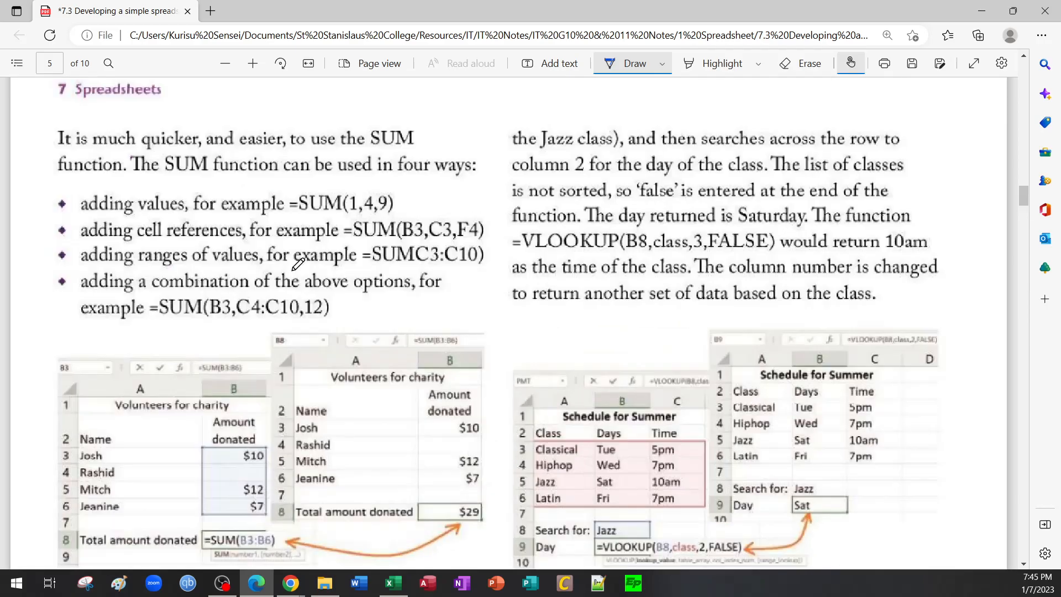
# Step: Underline the "adding values" way of using SUM and its example arguments 1,4,9 in the notes
pyautogui.scroll(2, 295, 267)
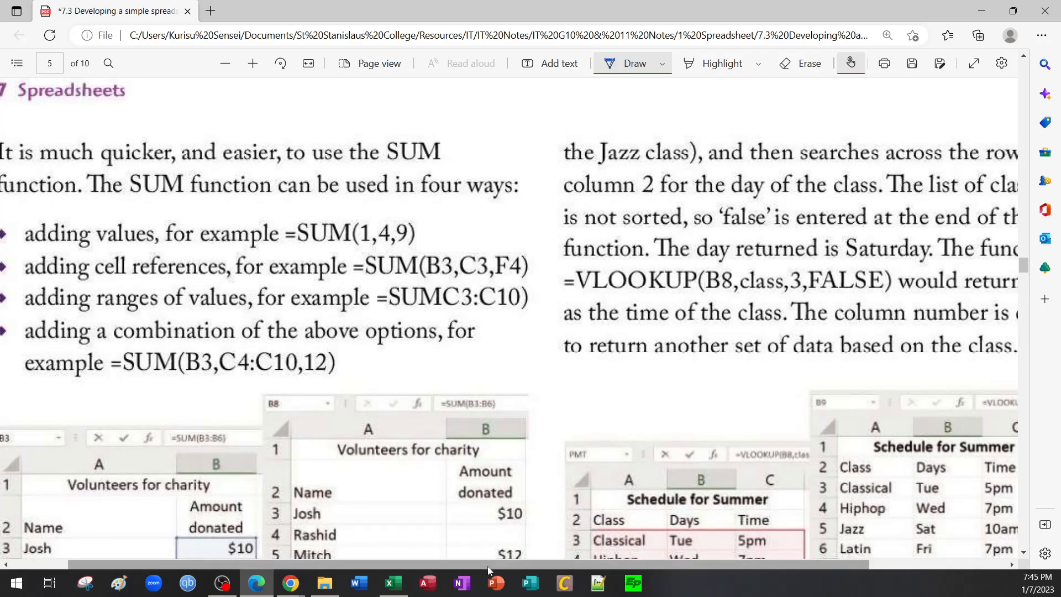
pyautogui.keyDown('ctrl'); pyautogui.scroll(3, 417, 387); pyautogui.keyUp('ctrl')
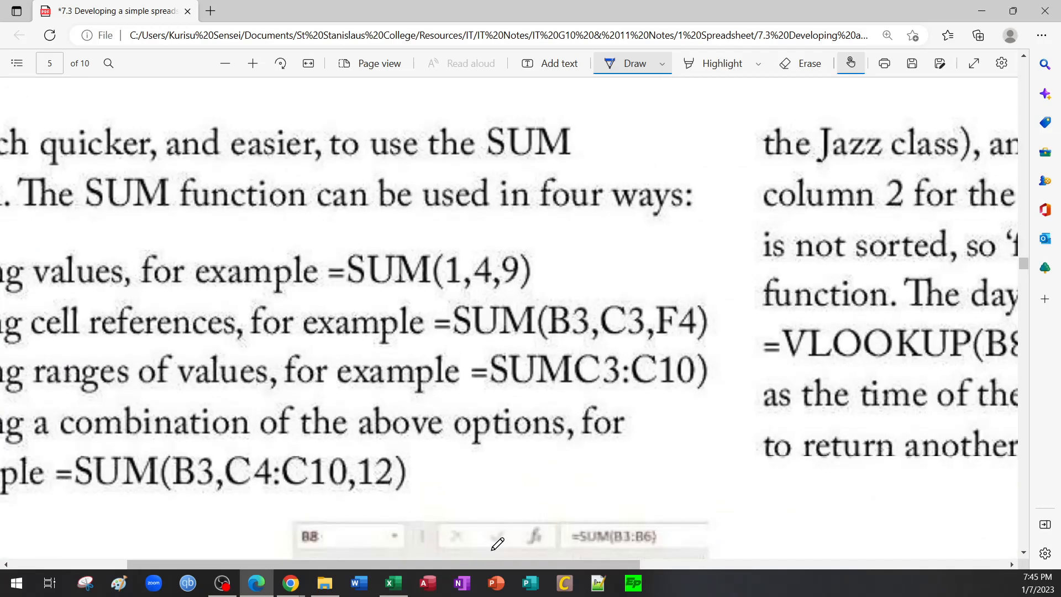
pyautogui.hscroll(-3, 496, 569)
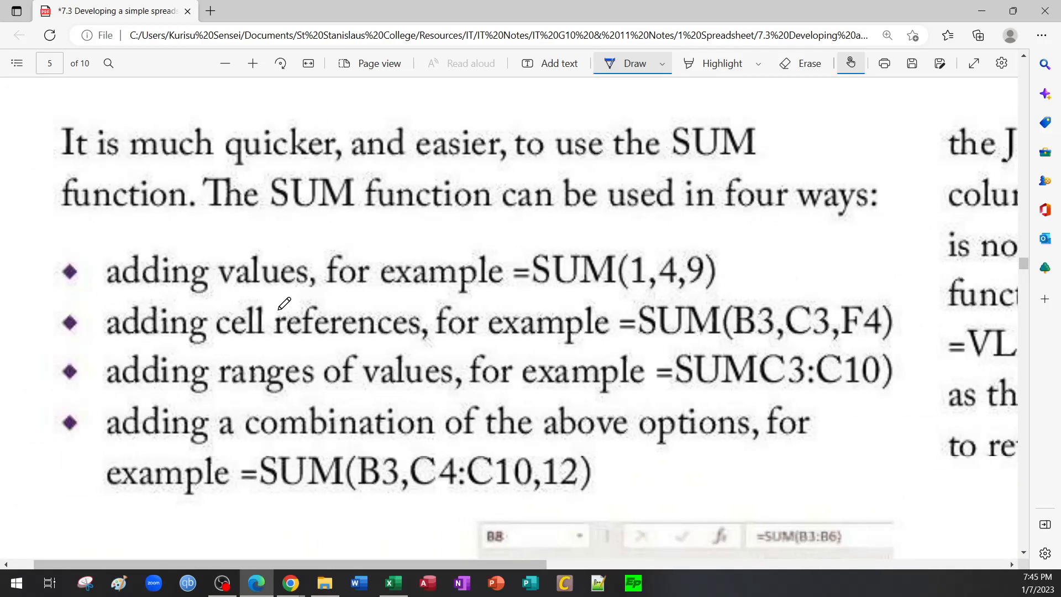
pyautogui.moveTo(114, 286); pyautogui.dragTo(258, 283)
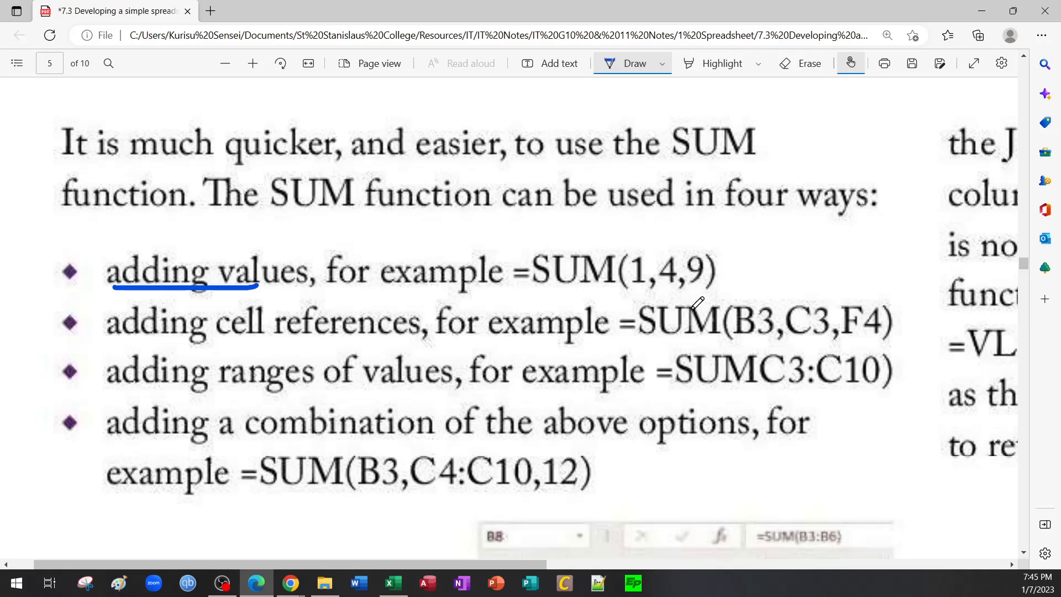
pyautogui.moveTo(635, 295); pyautogui.dragTo(700, 294)
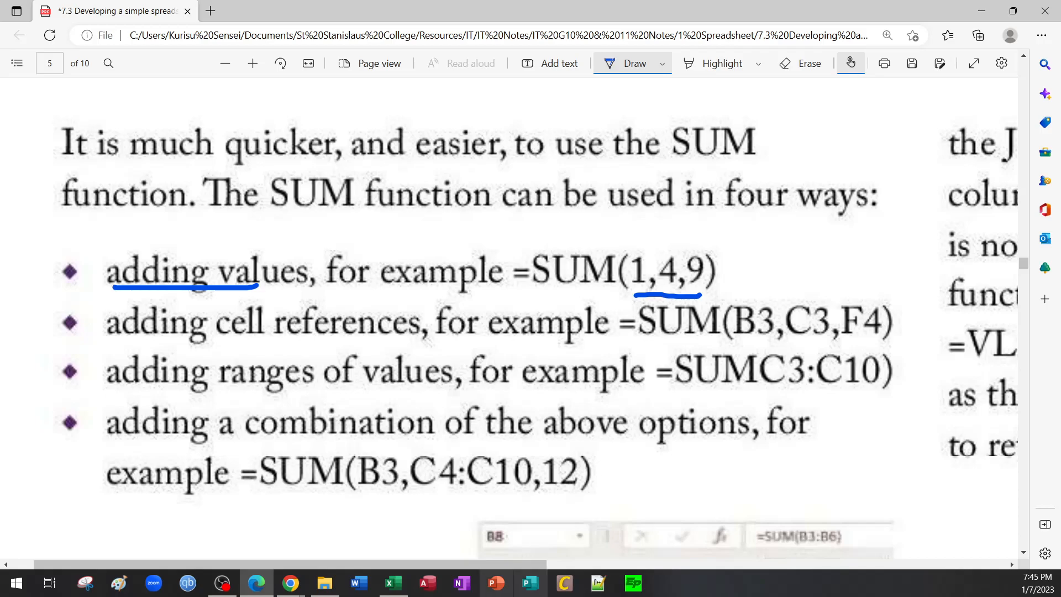
# Step: Switch to Excel and replace the cell reference in H14's RANK.EQ formula with the value 50, making it =RANK.EQ(50,grade,0)
pyautogui.click(393, 583)
pyautogui.scroll(-2, 518, 385)
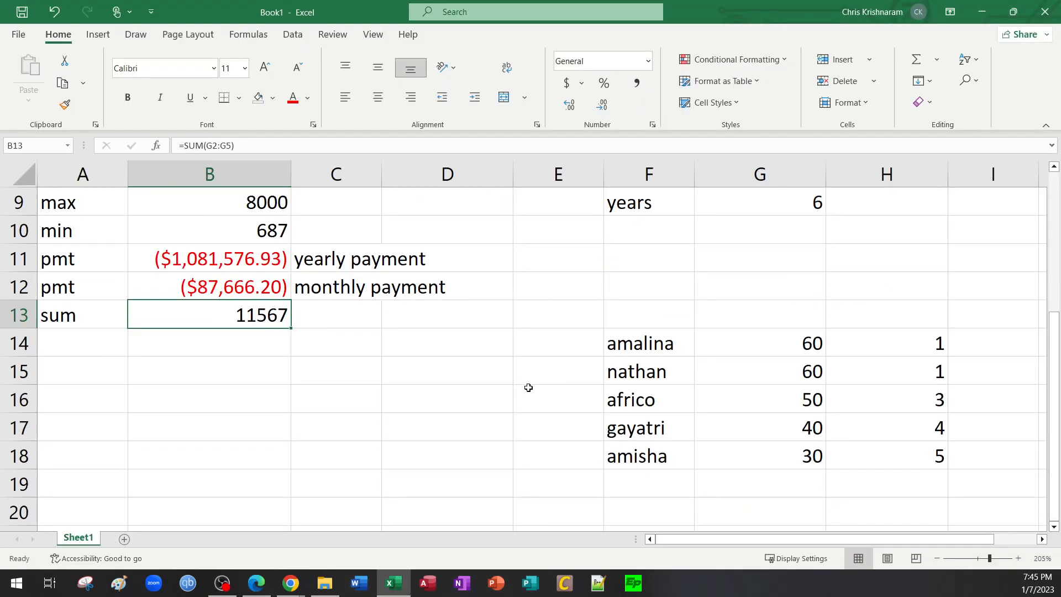
pyautogui.doubleClick(799, 343)
pyautogui.doubleClick(907, 345)
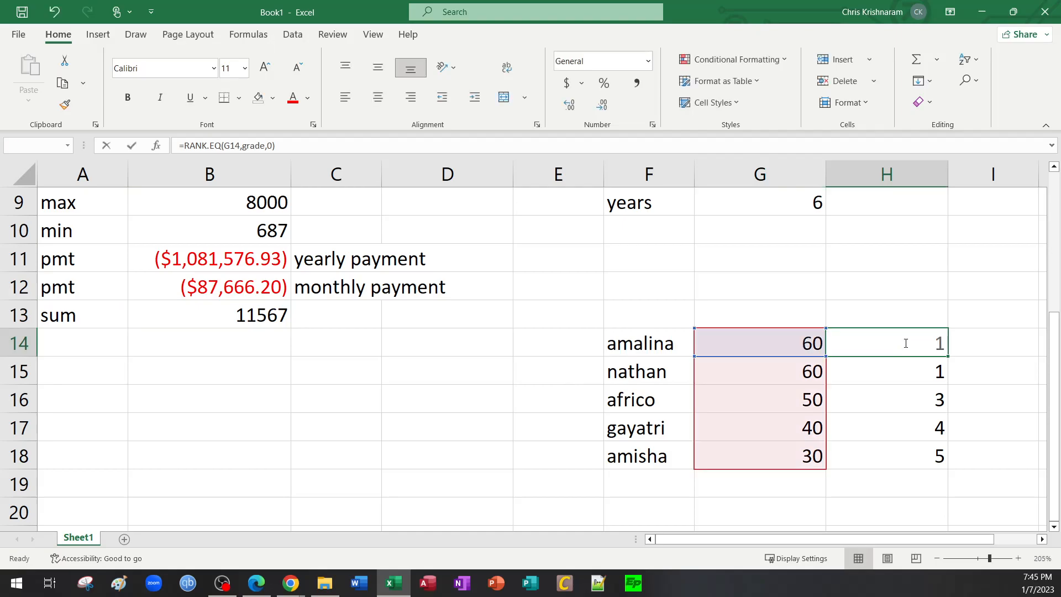
pyautogui.click(956, 345)
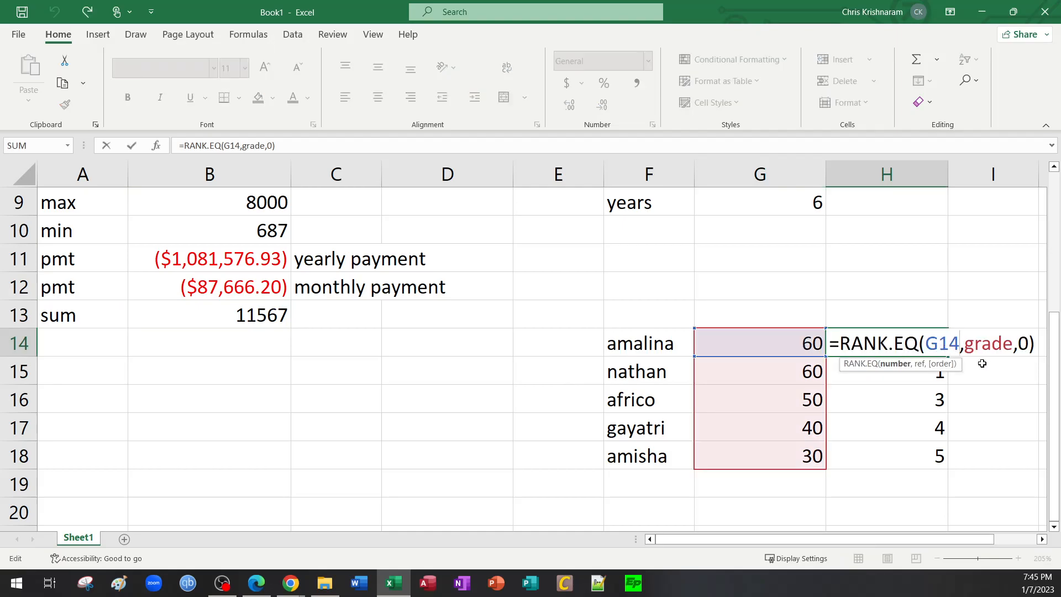
pyautogui.press('BackSpace')
pyautogui.press('BackSpace')
pyautogui.press('BackSpace')
pyautogui.write('59')
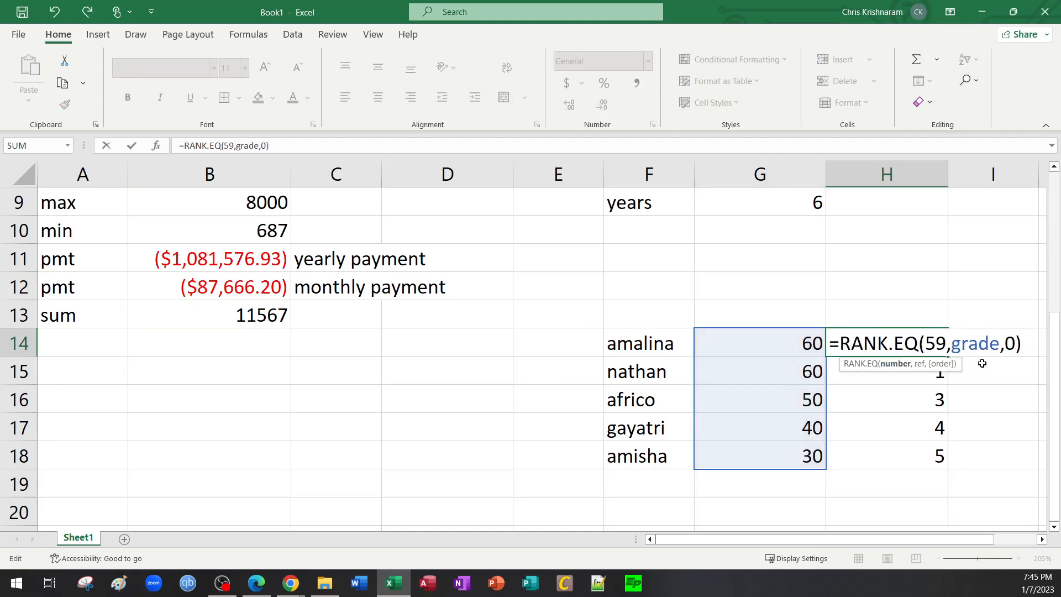
pyautogui.press('BackSpace')
pyautogui.write('0')
pyautogui.press('Return')
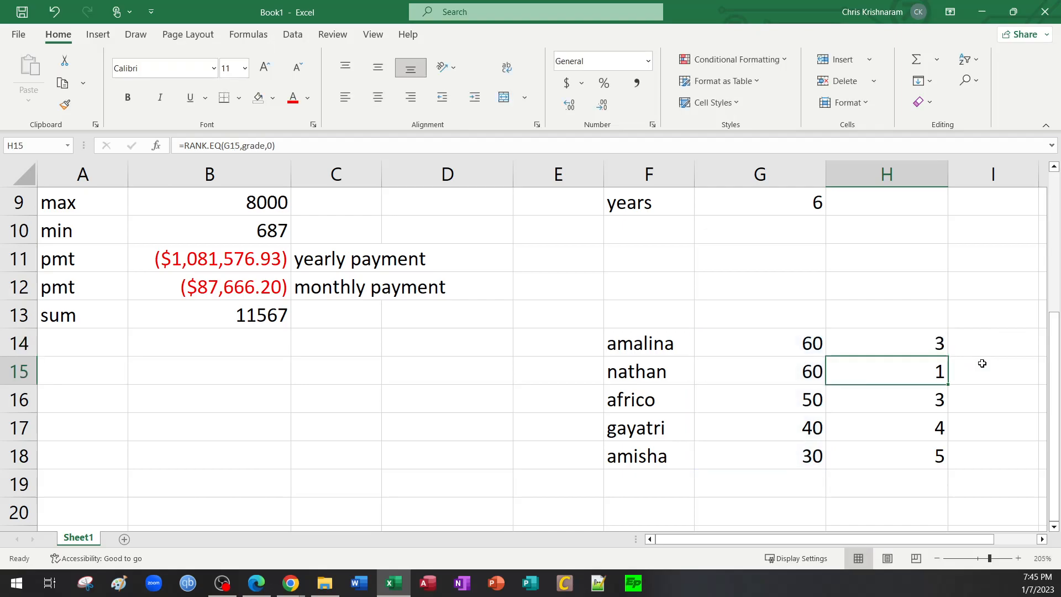
# Step: Examine the literal number argument in H14's RANK.EQ formula against the grade in G14, leaving the formula as it is
pyautogui.doubleClick(934, 345)
pyautogui.moveTo(926, 345); pyautogui.dragTo(949, 347)
pyautogui.press('Return')
pyautogui.doubleClick(946, 345)
pyautogui.press('Return')
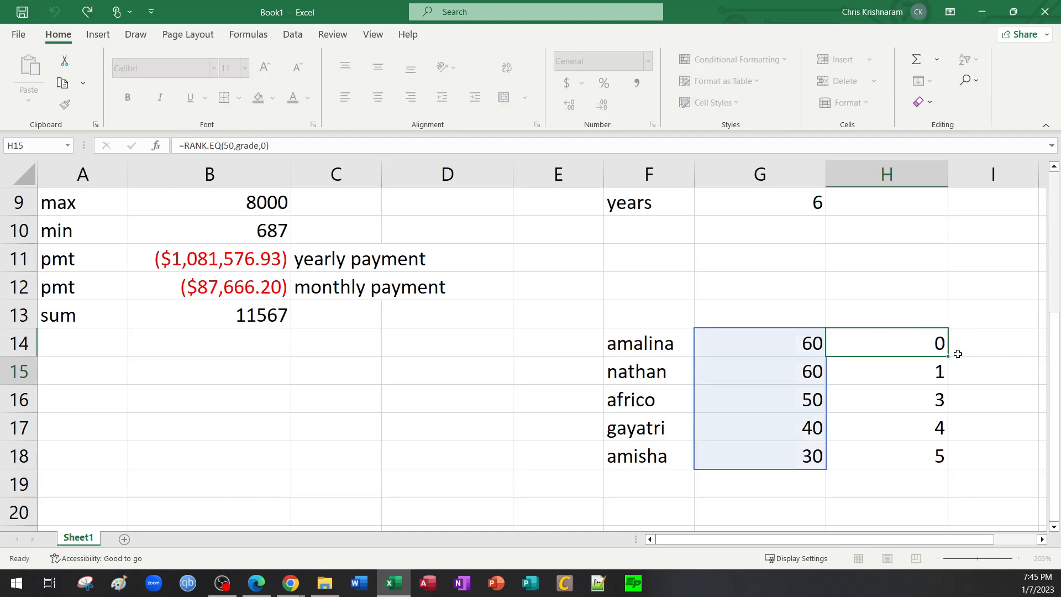
pyautogui.click(923, 349)
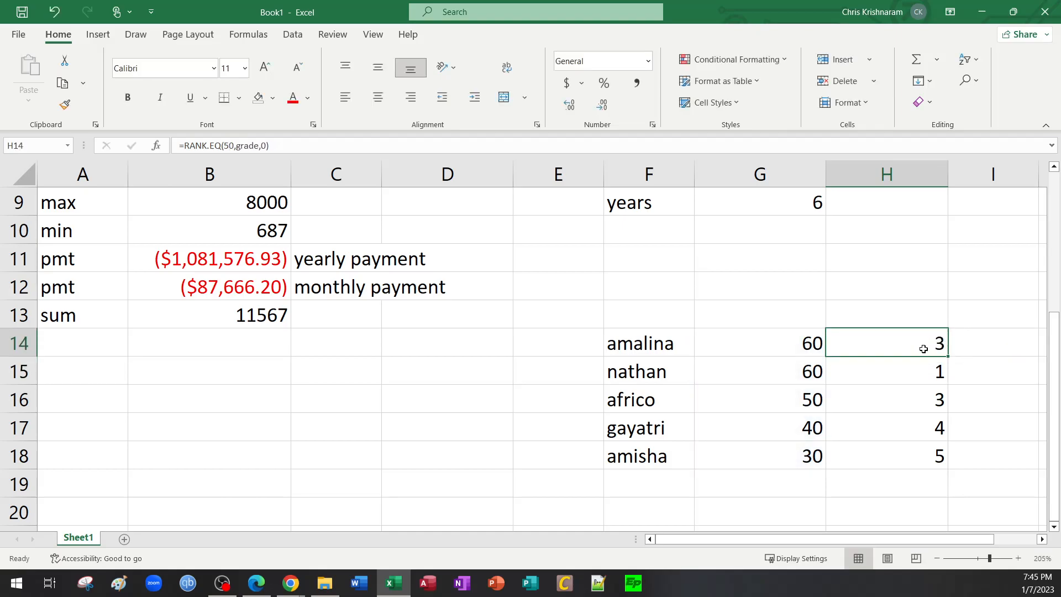
pyautogui.click(780, 343)
pyautogui.click(884, 338)
pyautogui.doubleClick(888, 342)
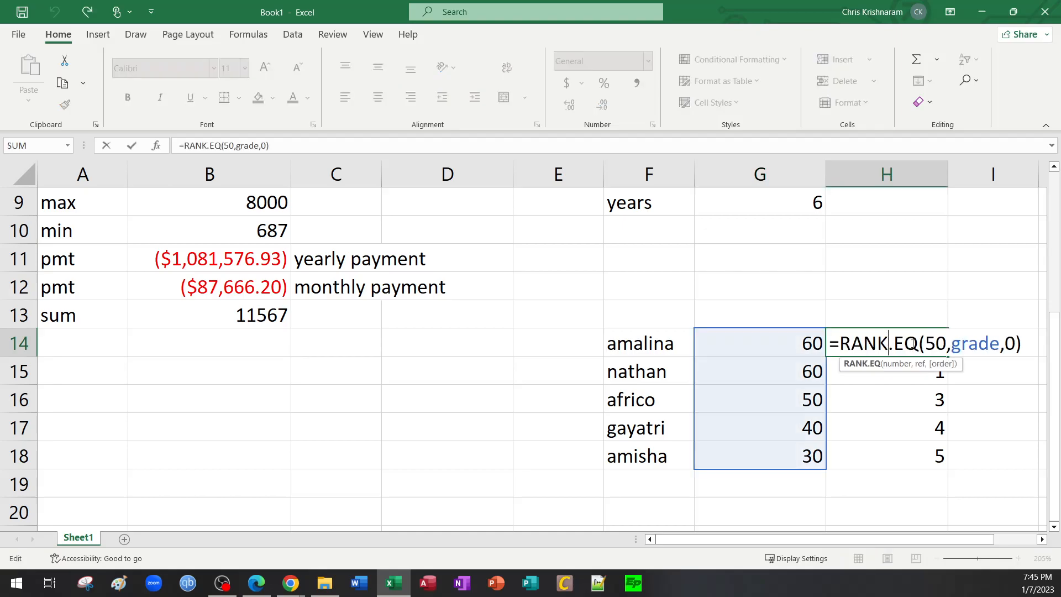
pyautogui.moveTo(928, 345); pyautogui.dragTo(947, 349)
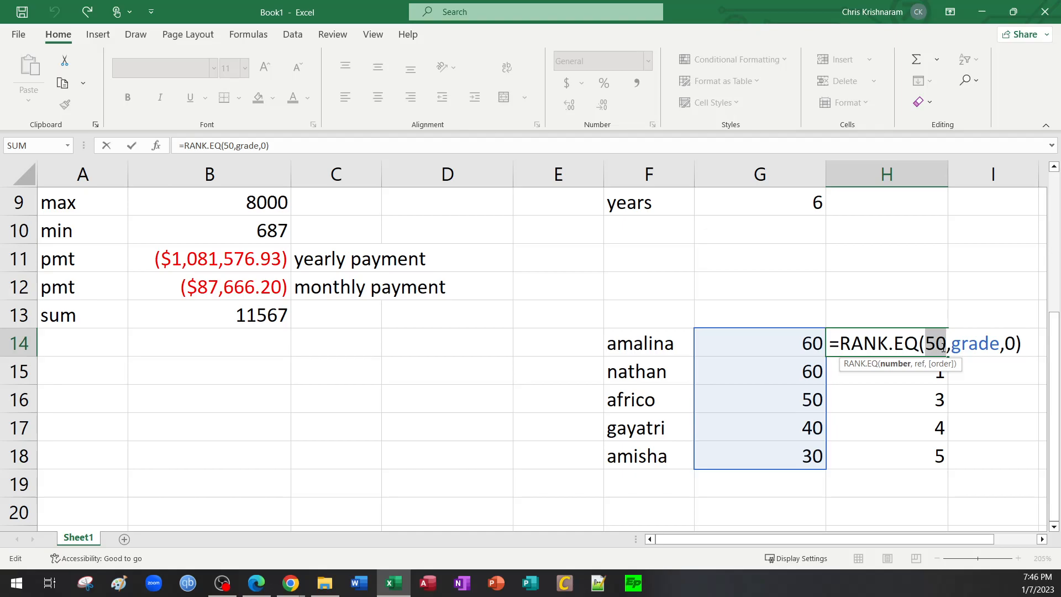
pyautogui.click(849, 271)
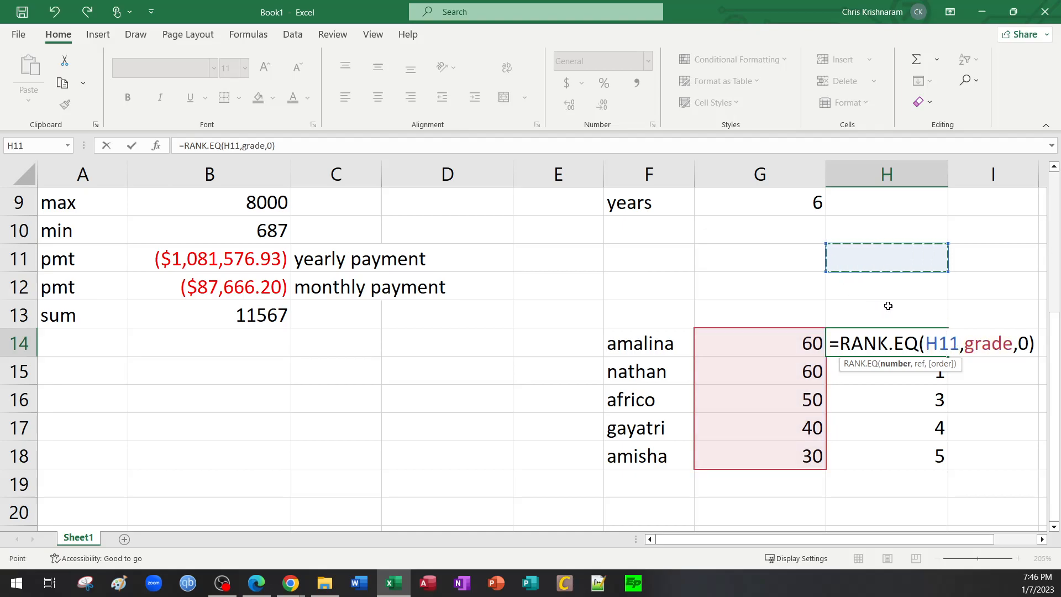
pyautogui.press('Escape')
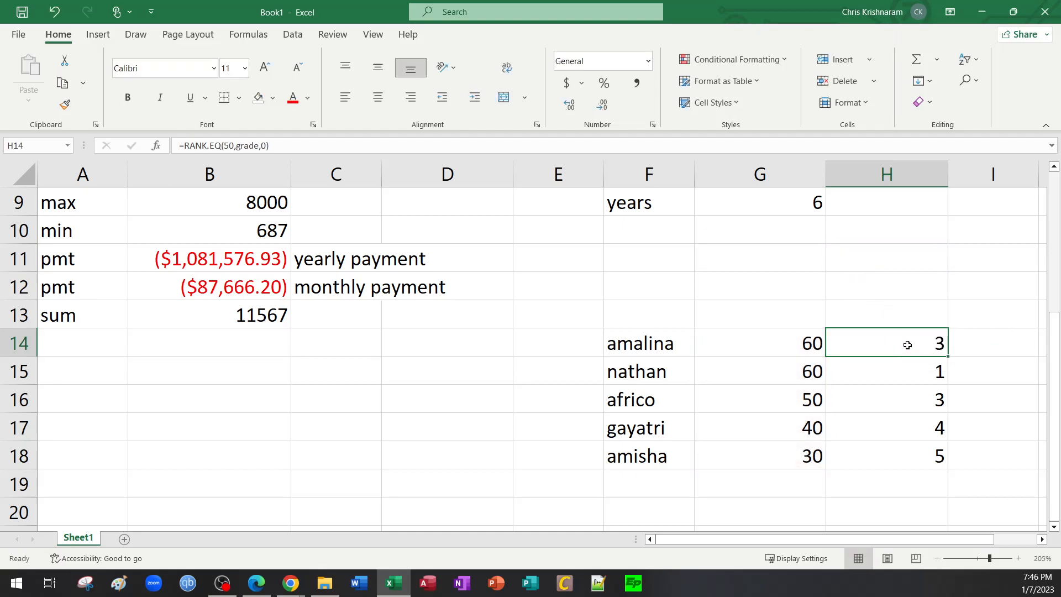
# Step: Replace the literal number in H14's formula with a reference to G14, giving =RANK.EQ(G14,grade,0)
pyautogui.doubleClick(905, 343)
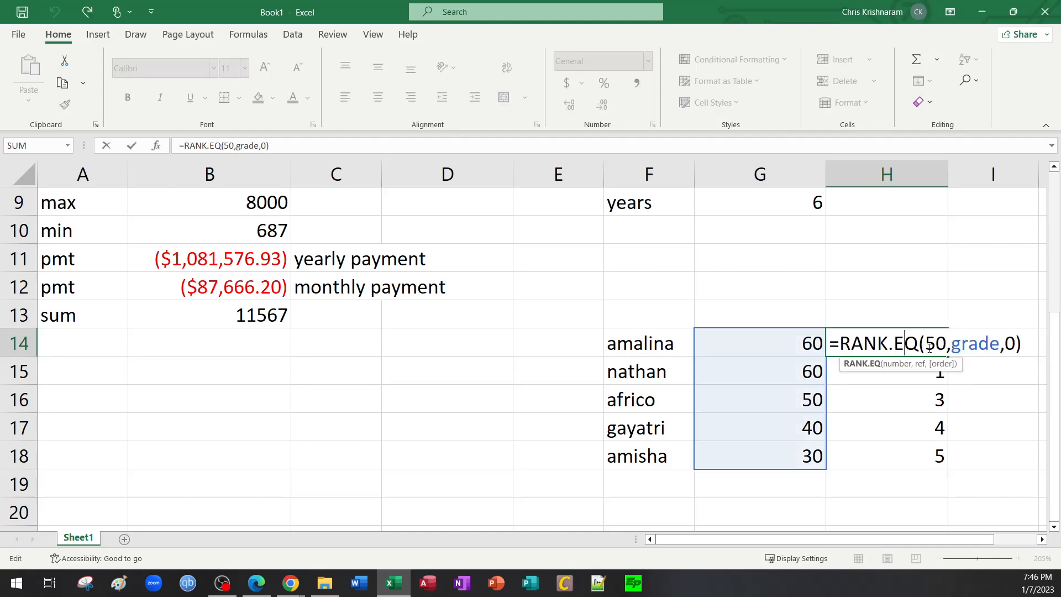
pyautogui.moveTo(924, 348); pyautogui.dragTo(946, 352)
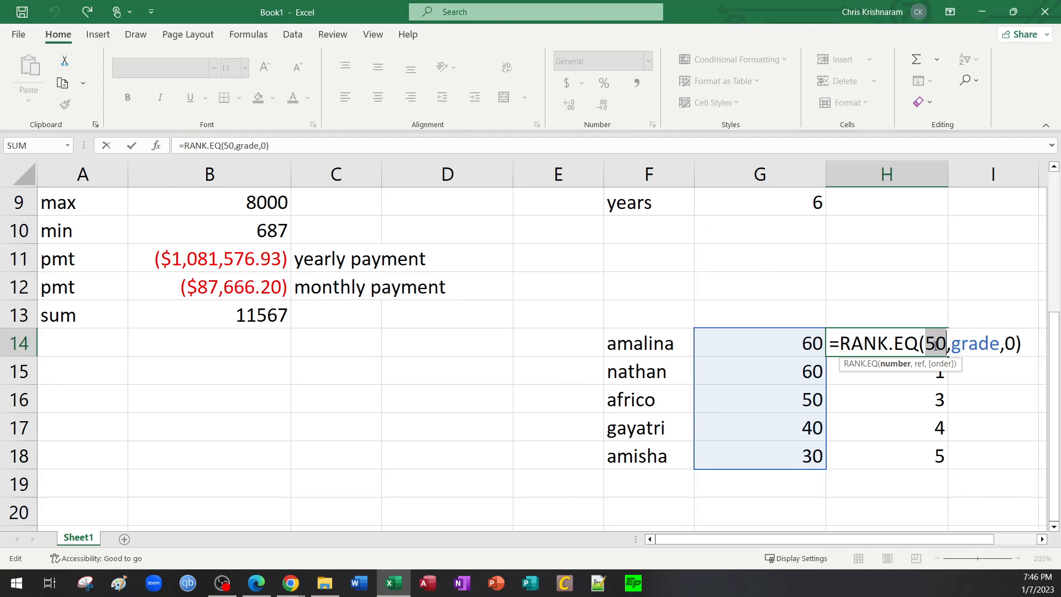
pyautogui.click(804, 343)
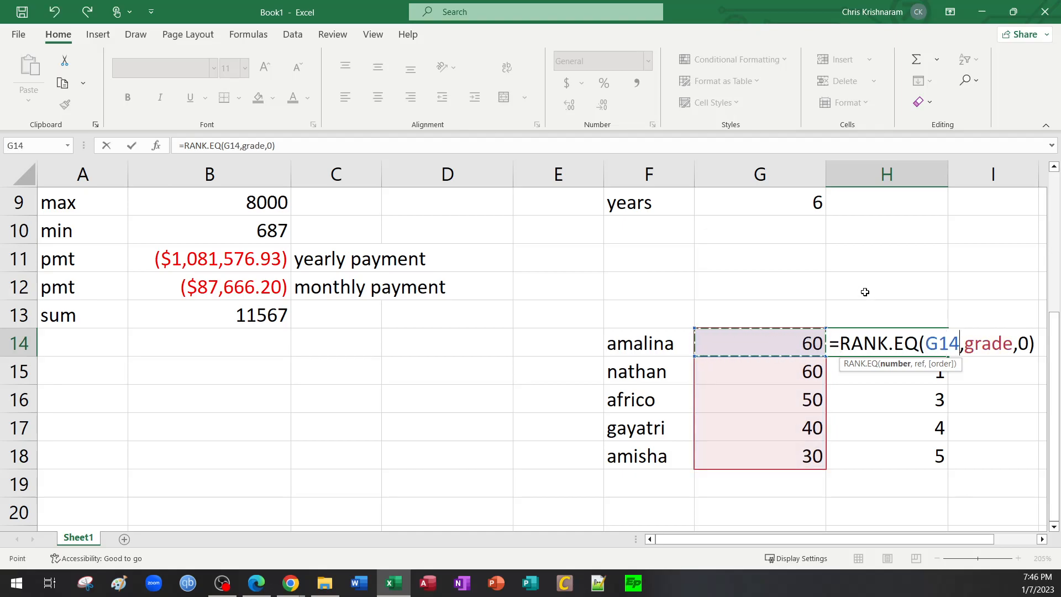
pyautogui.press('Return')
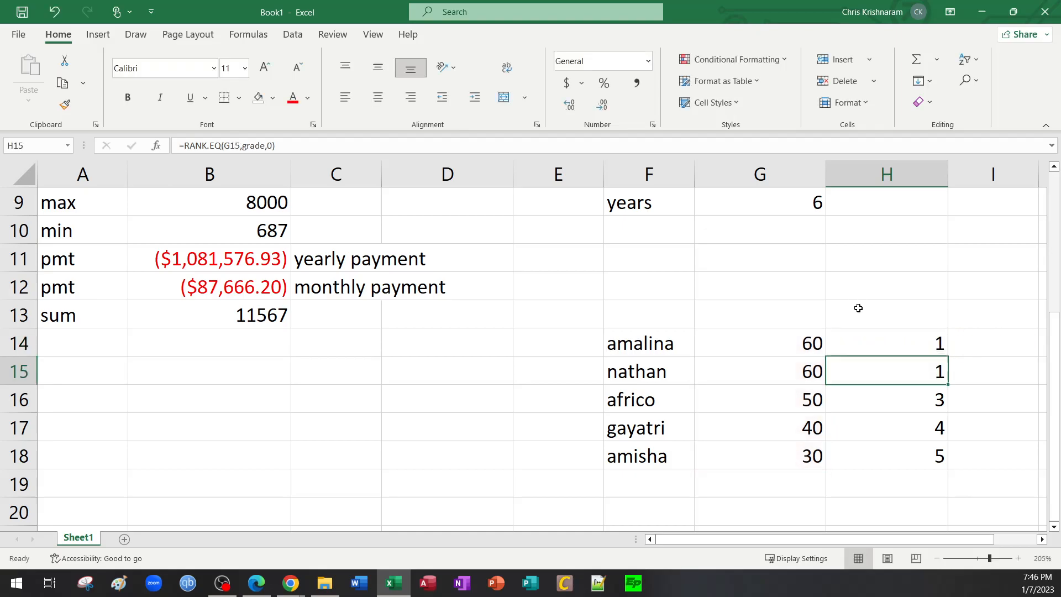
# Step: Set the first student's grade in G14 to 5 and check the ranking formula in H14
pyautogui.click(792, 343)
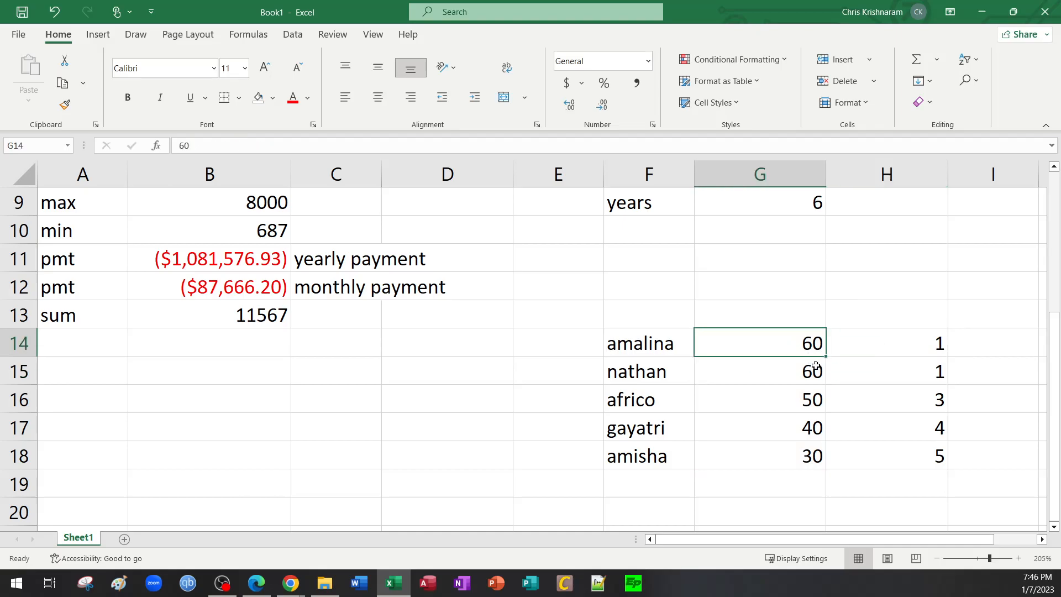
pyautogui.write('5')
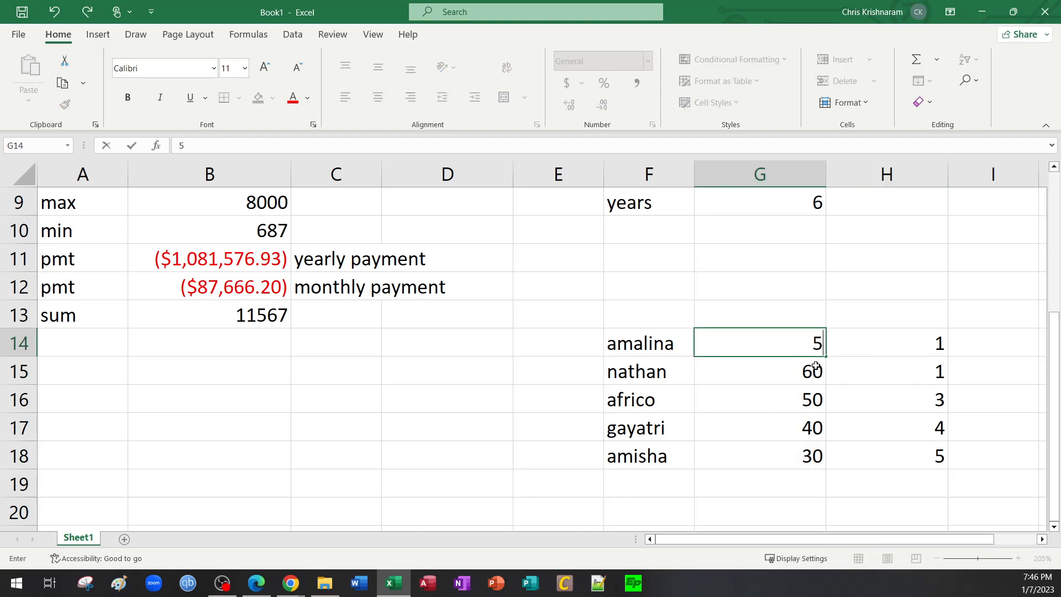
pyautogui.press('Return')
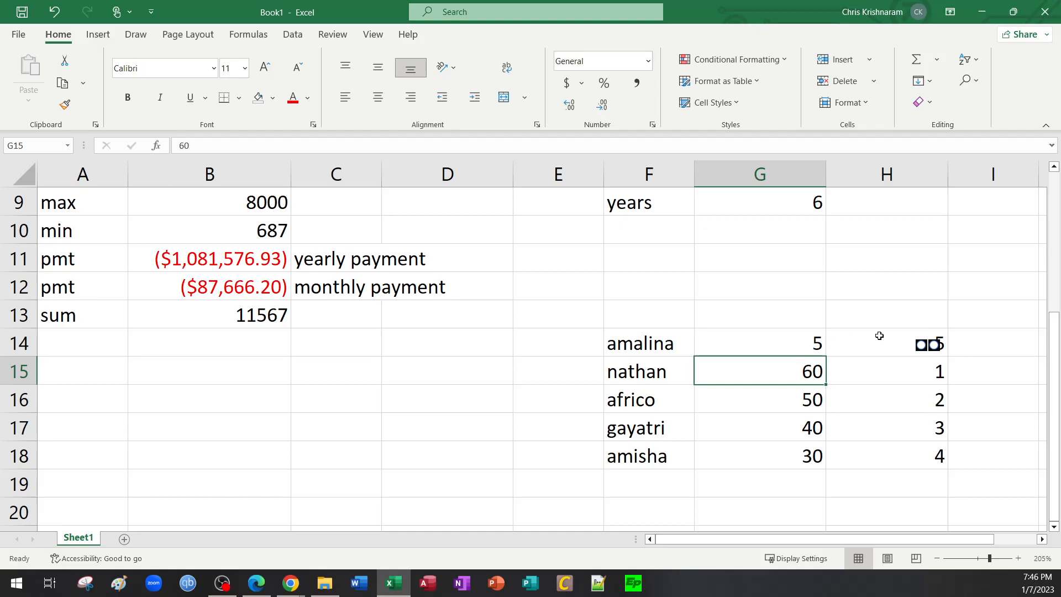
pyautogui.click(926, 342)
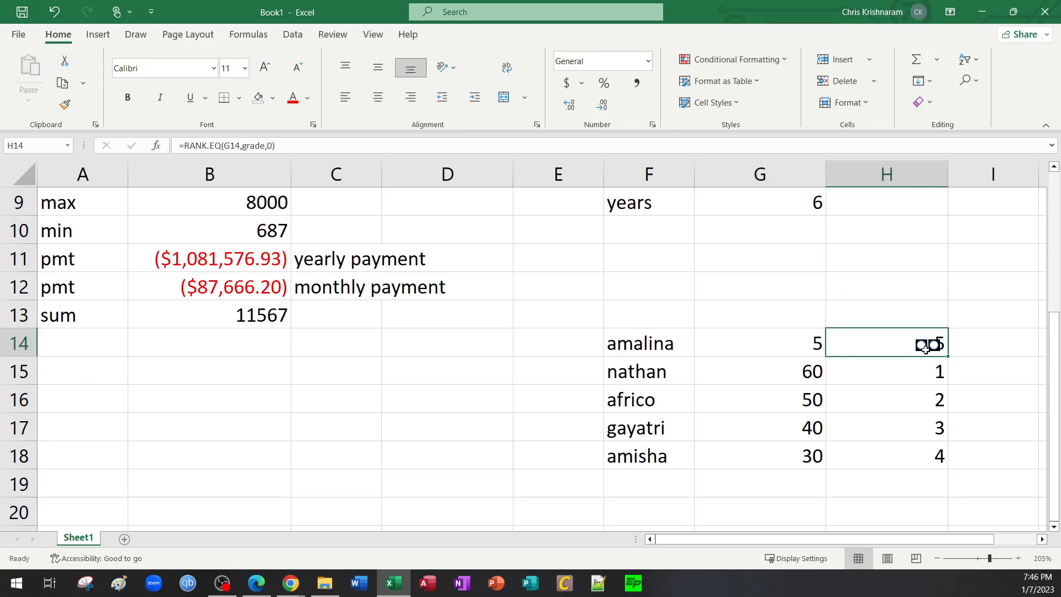
pyautogui.doubleClick(924, 344)
pyautogui.click(928, 292)
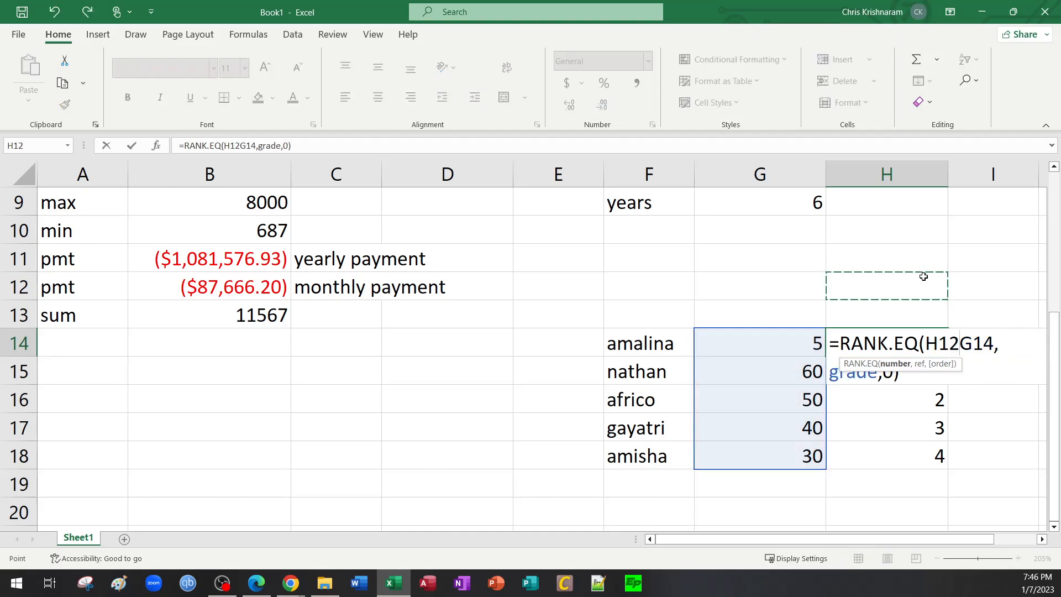
pyautogui.press('Escape')
pyautogui.click(822, 344)
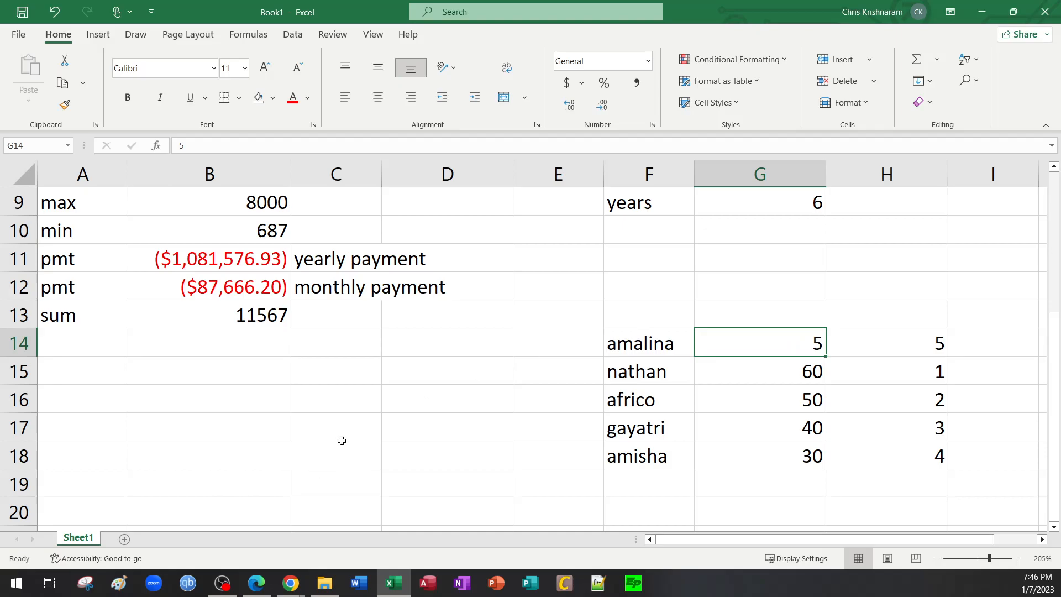
# Step: Switch to the PDF notes in Edge, mark the values 1,4,9, and underline the SUM cell reference and range examples
pyautogui.click(256, 583)
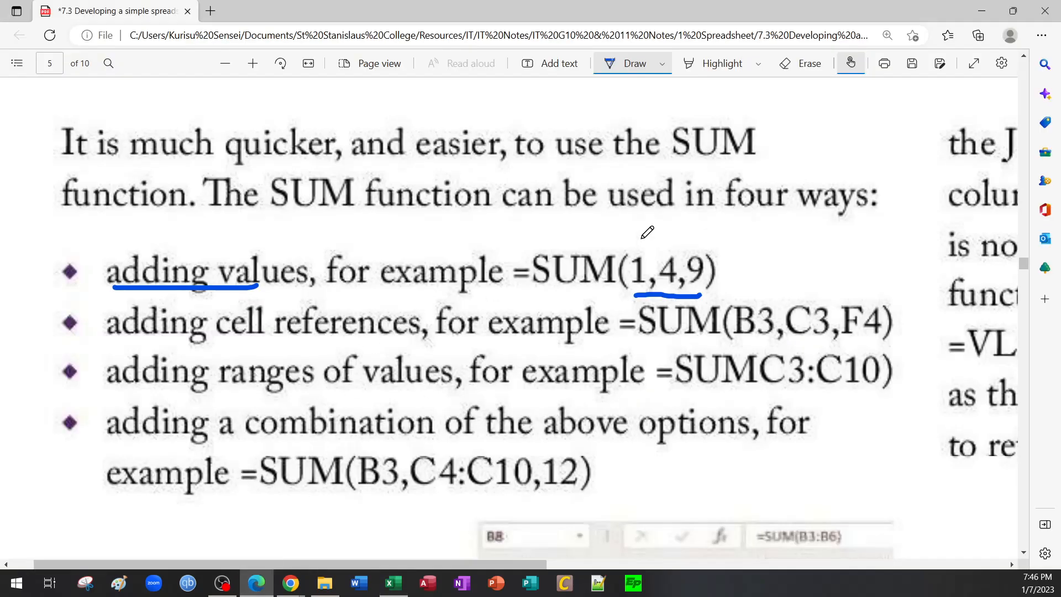
pyautogui.moveTo(633, 247)
pyautogui.mouseDown()
pyautogui.moveTo(635, 237)
pyautogui.moveTo(700, 240)
pyautogui.mouseUp()
pyautogui.moveTo(749, 349); pyautogui.dragTo(906, 342)
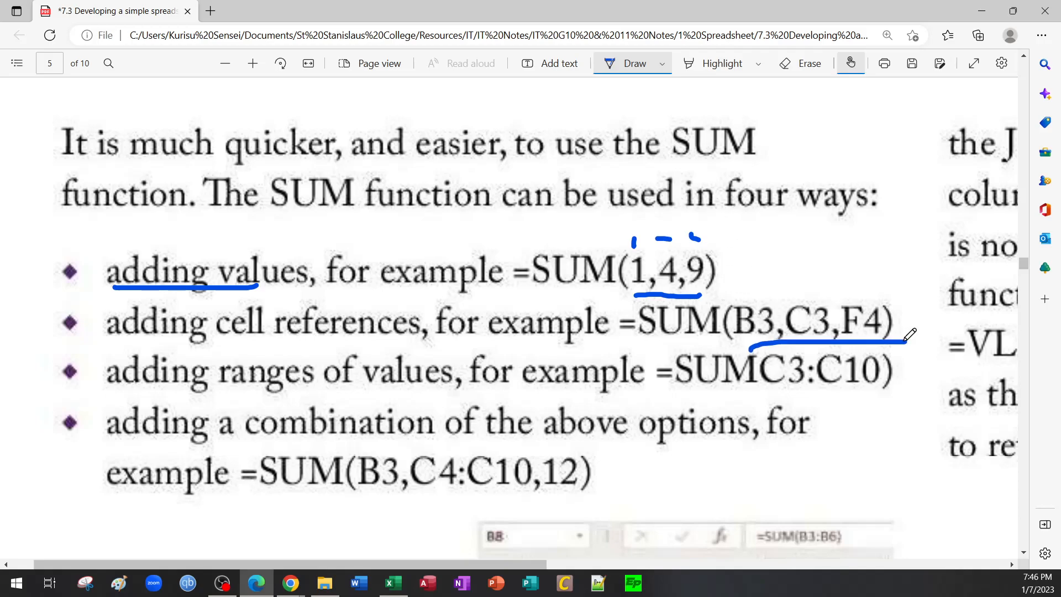
pyautogui.moveTo(204, 343); pyautogui.dragTo(389, 340)
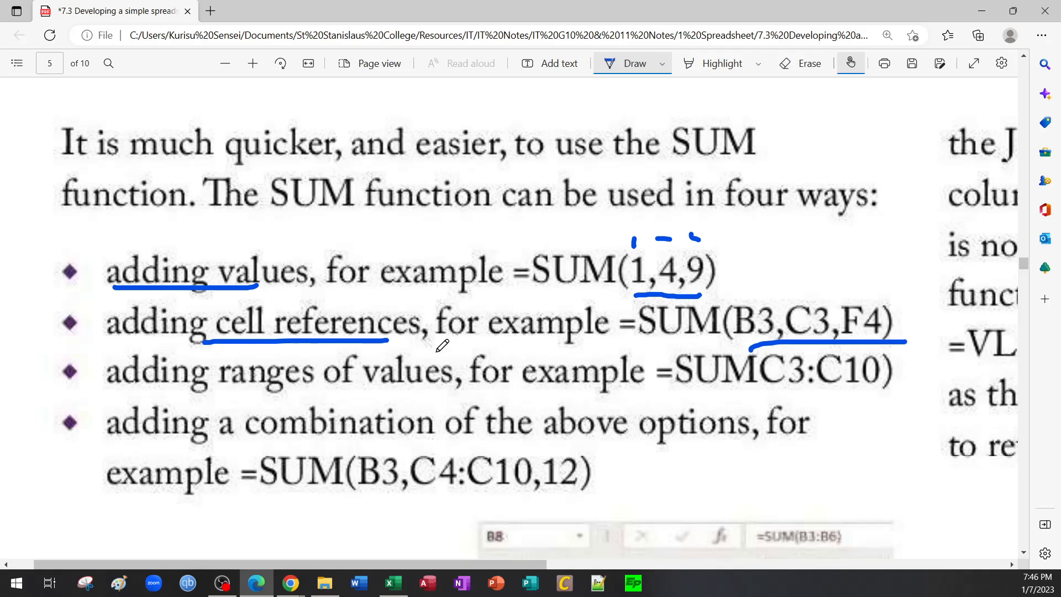
pyautogui.moveTo(755, 393); pyautogui.dragTo(907, 393)
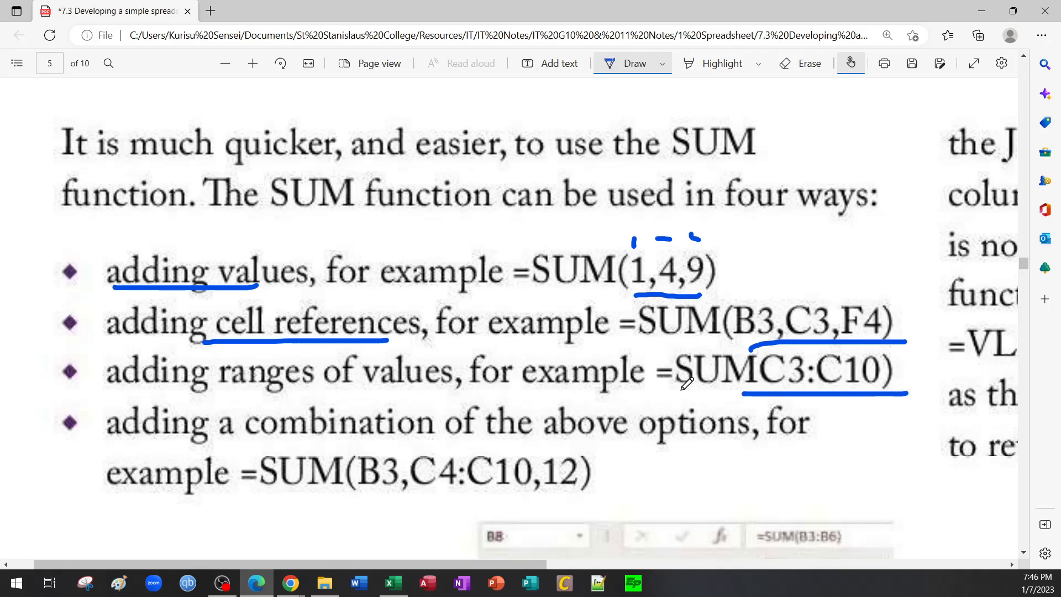
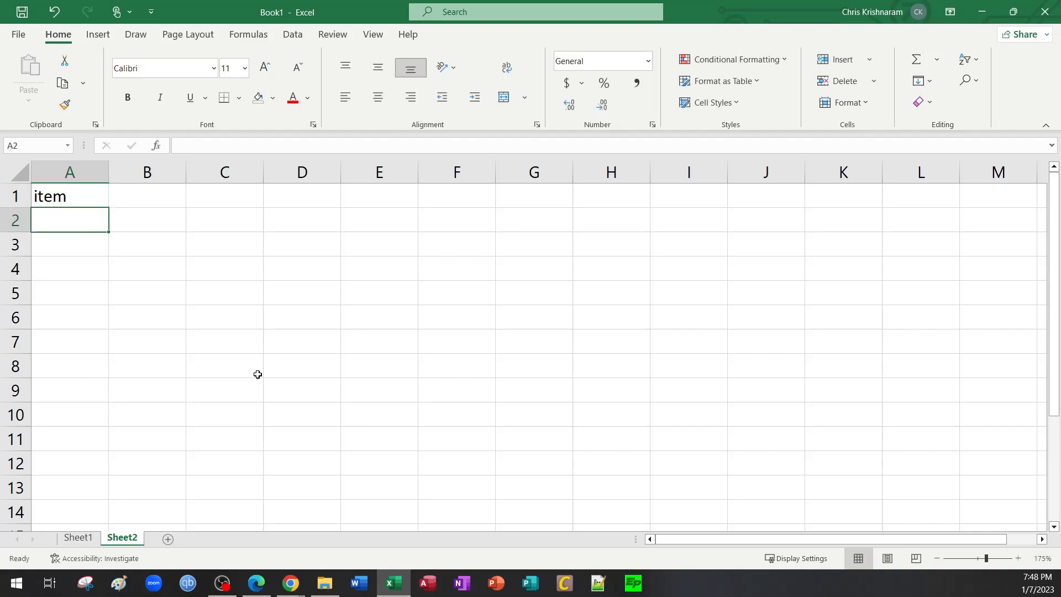
# Step: Enter the items biscuit and cheese stick in A2 and A3 under the item heading
pyautogui.write('biscuit')
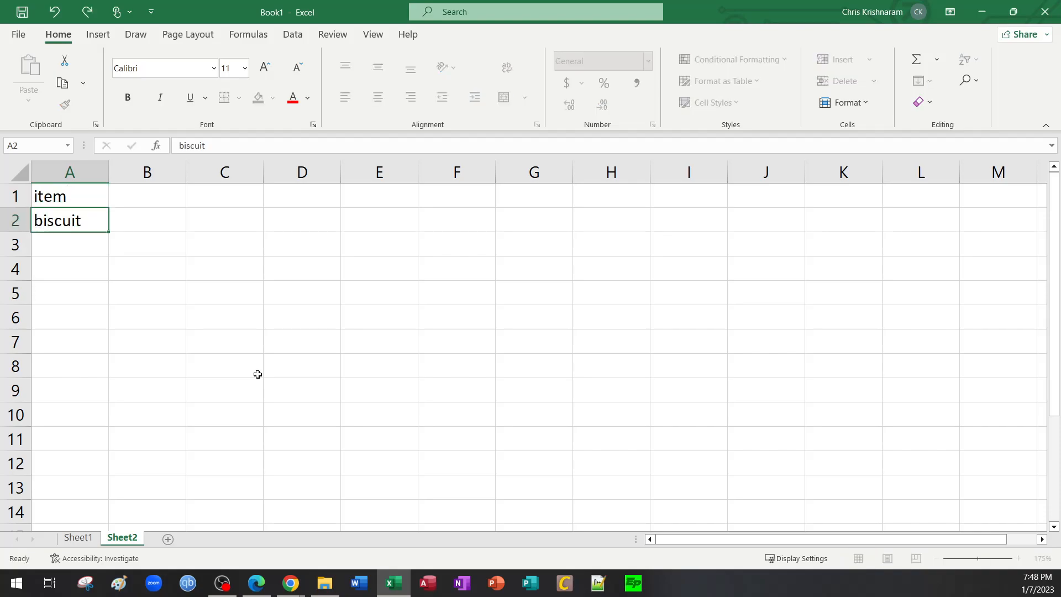
pyautogui.press('Return')
pyautogui.write('cheese c')
pyautogui.write('tick')
pyautogui.press('Return')
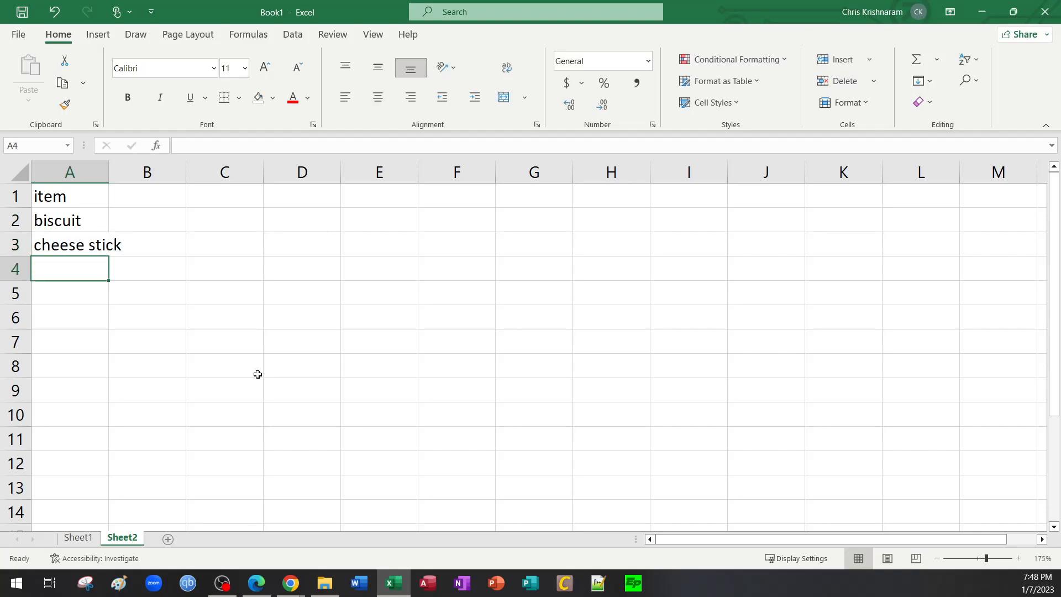
# Step: Add a price column in B1 with the values 20 for biscuit and 100 for cheese stick
pyautogui.press('Right')
pyautogui.press('Up')
pyautogui.press('Up')
pyautogui.press('Up')
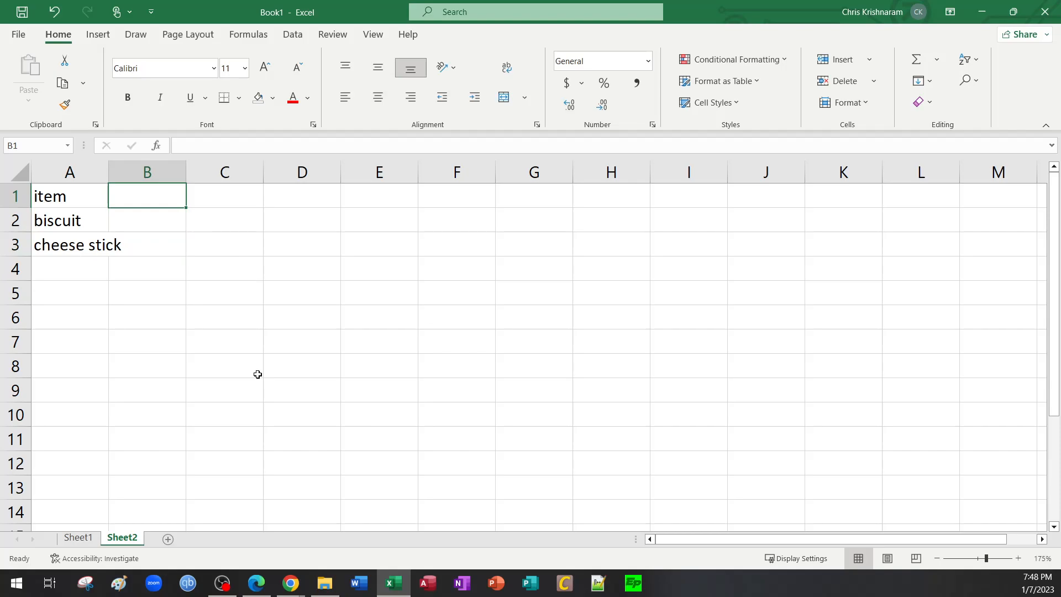
pyautogui.write('price')
pyautogui.press('Return')
pyautogui.write('20')
pyautogui.press('Return')
pyautogui.write('100')
pyautogui.press('Return')
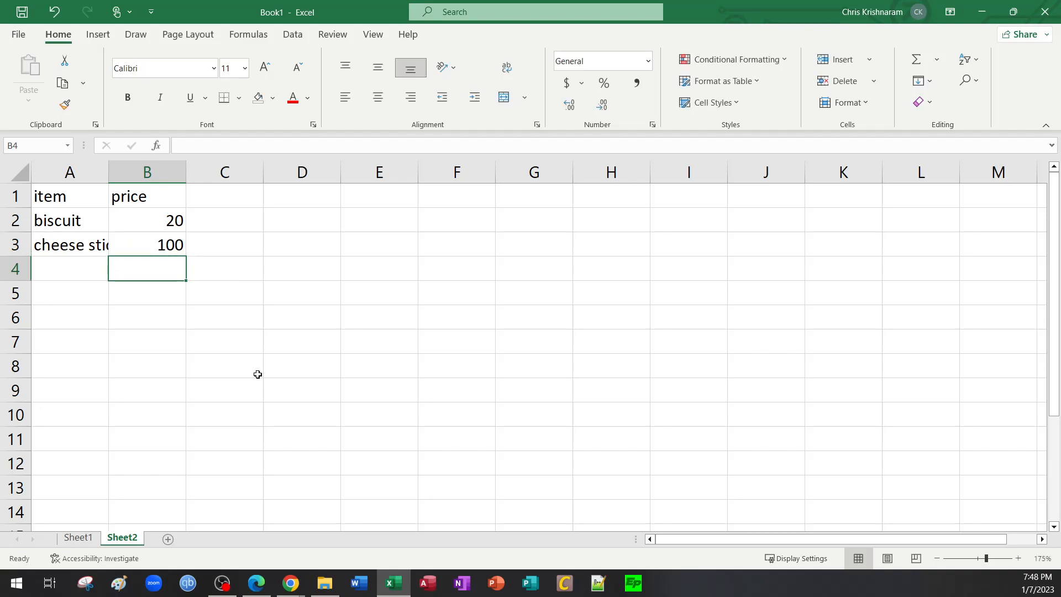
# Step: Widen column A to fit the item names, and highlight the item and price table in A1:B3
pyautogui.doubleClick(109, 172)
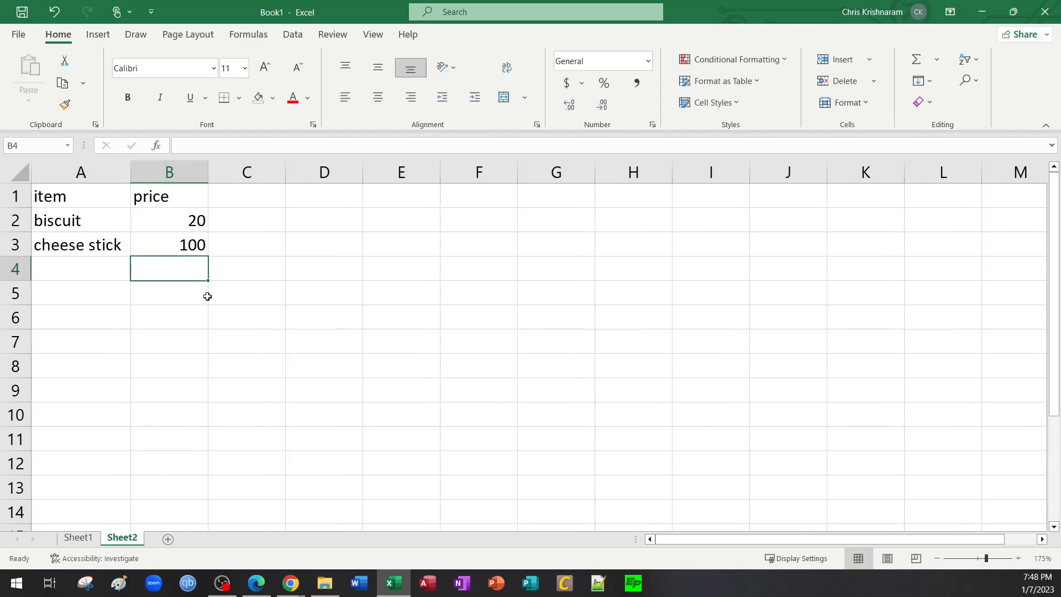
pyautogui.click(193, 219)
pyautogui.moveTo(89, 191); pyautogui.dragTo(177, 247)
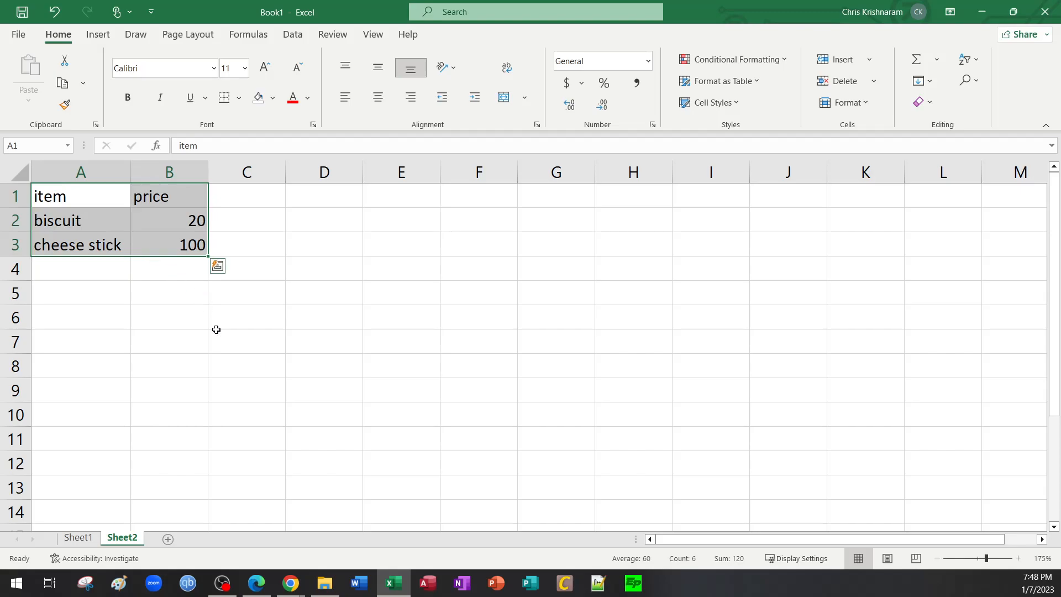
pyautogui.click(304, 360)
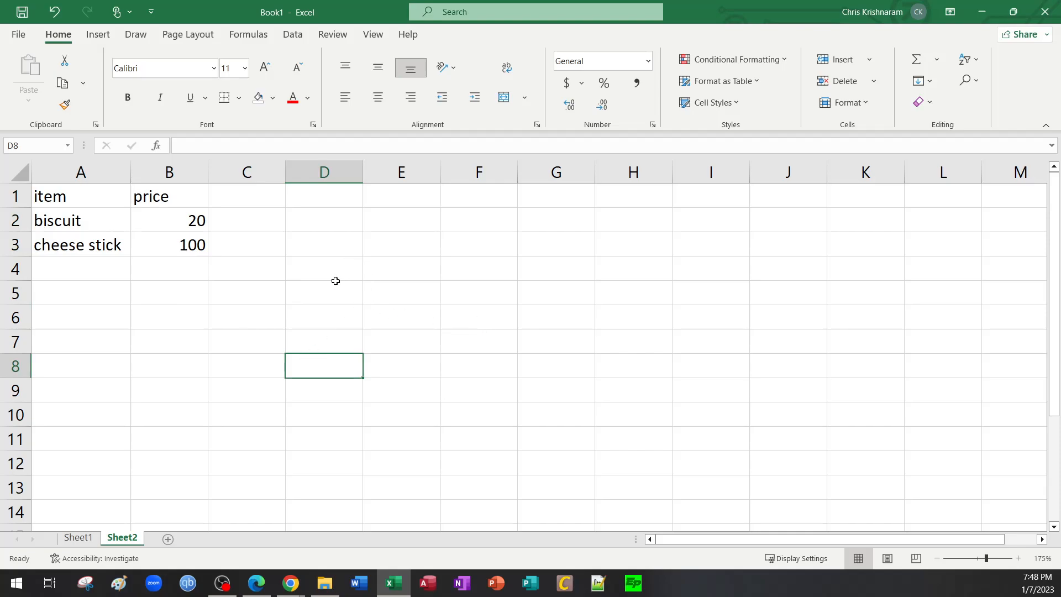
pyautogui.click(473, 324)
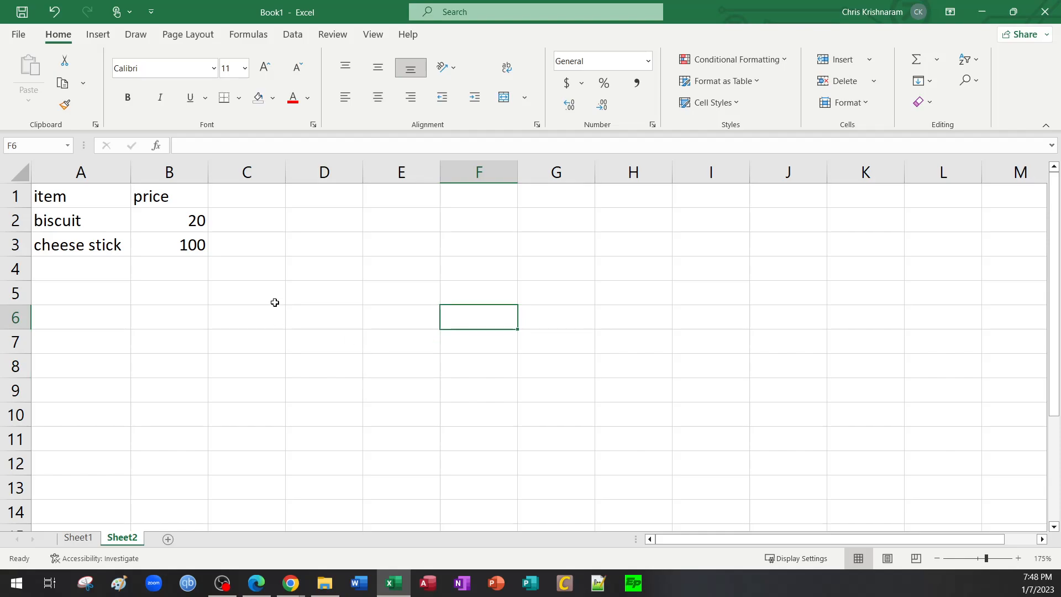
pyautogui.moveTo(71, 191); pyautogui.dragTo(184, 250)
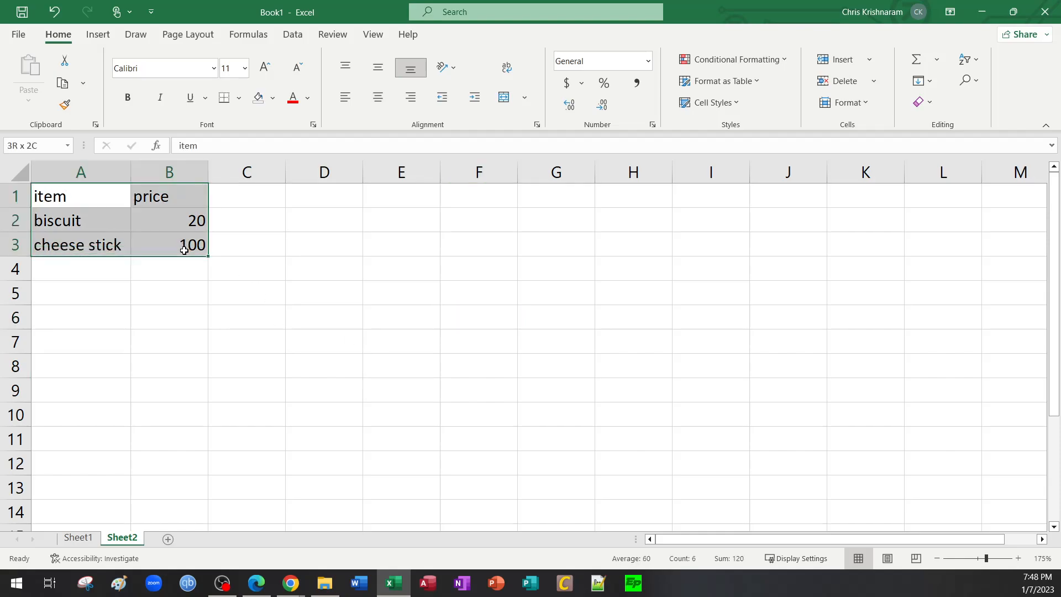
pyautogui.click(388, 295)
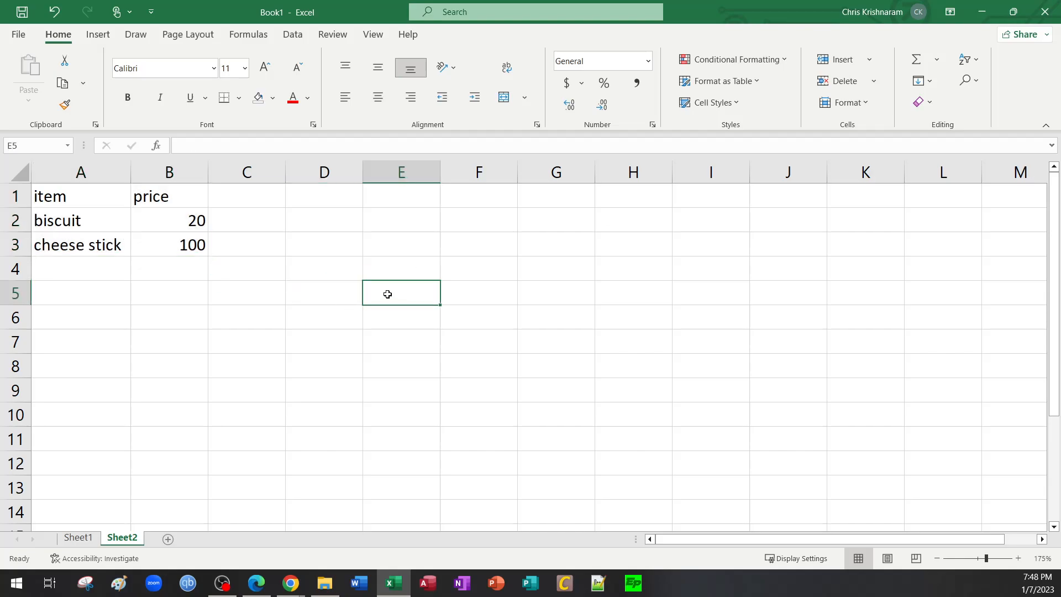
# Step: Start a second table with the title selling in E5, the heading item in E6, and cheese in E7
pyautogui.moveTo(455, 305); pyautogui.dragTo(531, 348)
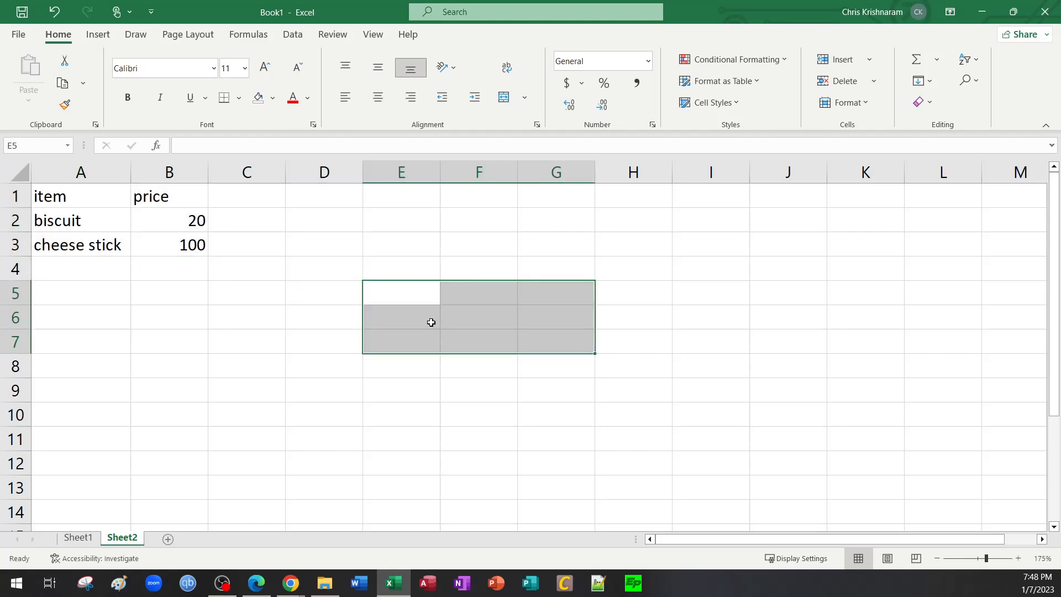
pyautogui.click(391, 293)
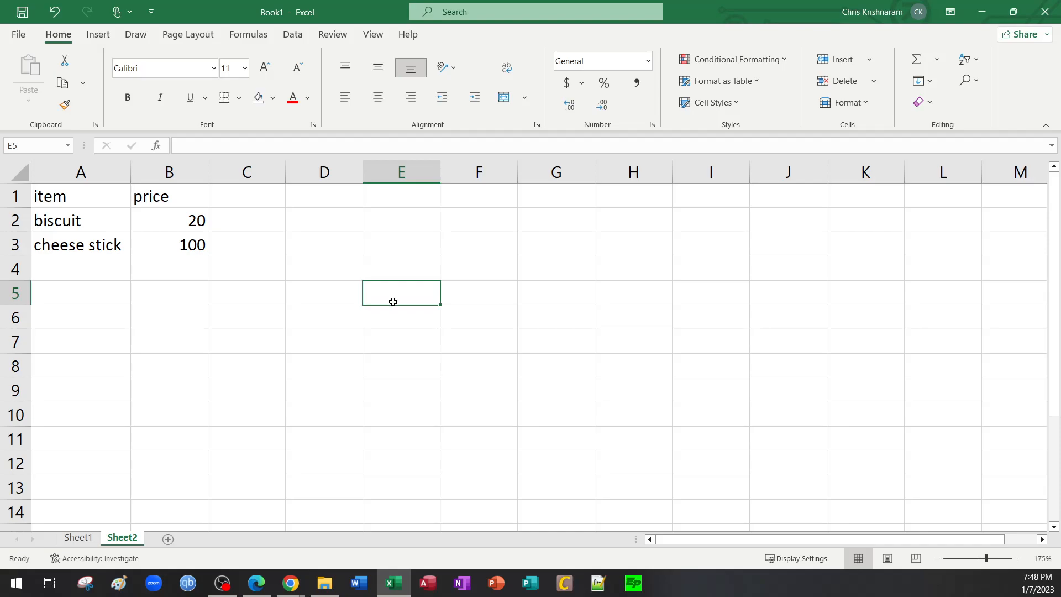
pyautogui.write('selling')
pyautogui.press('Return')
pyautogui.write('item')
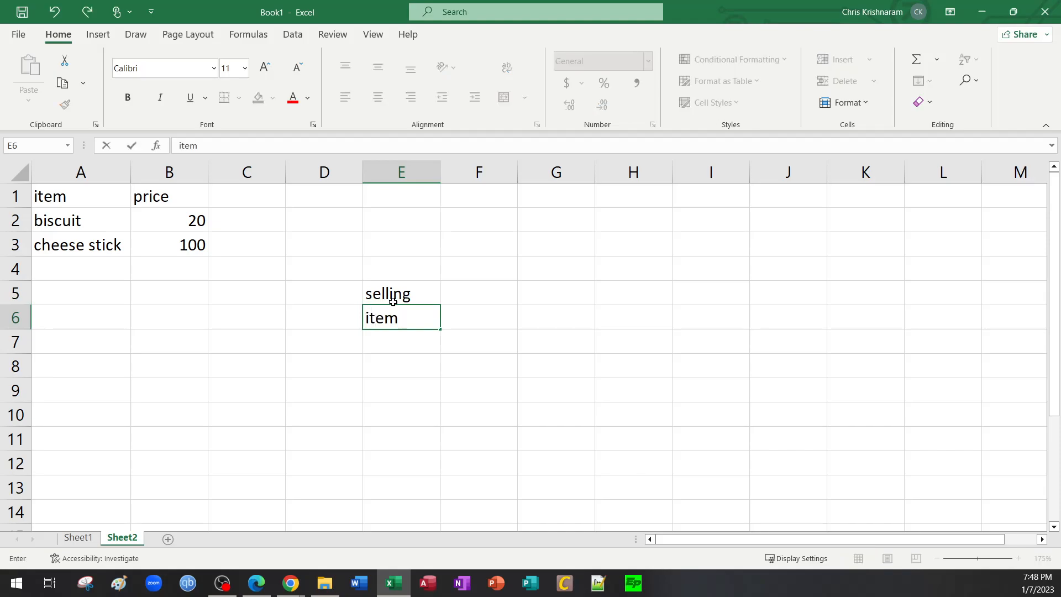
pyautogui.press('Return')
pyautogui.write('cheese')
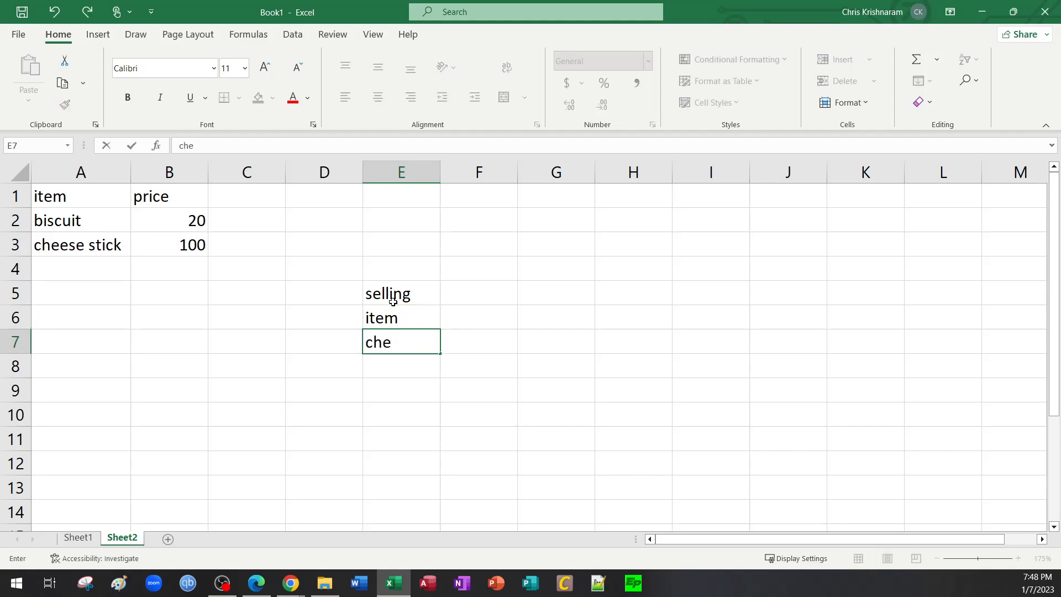
pyautogui.press('Tab')
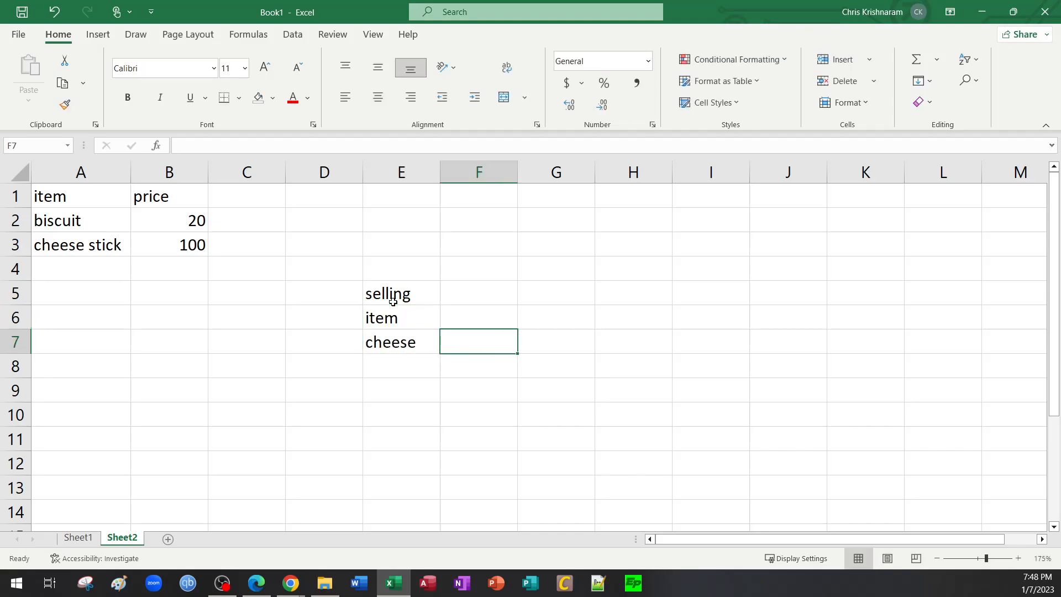
# Step: Add the heading price in F6 and enter 100 in F7 as the cheese price
pyautogui.press('Up')
pyautogui.write('price')
pyautogui.press('Return')
pyautogui.write('100')
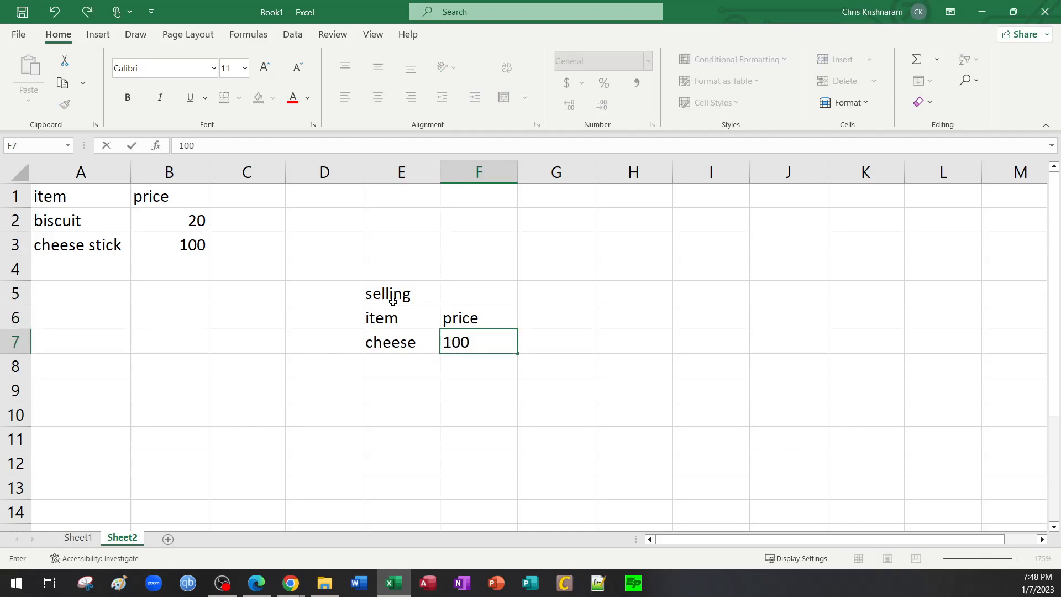
pyautogui.press('Return')
pyautogui.press('Left')
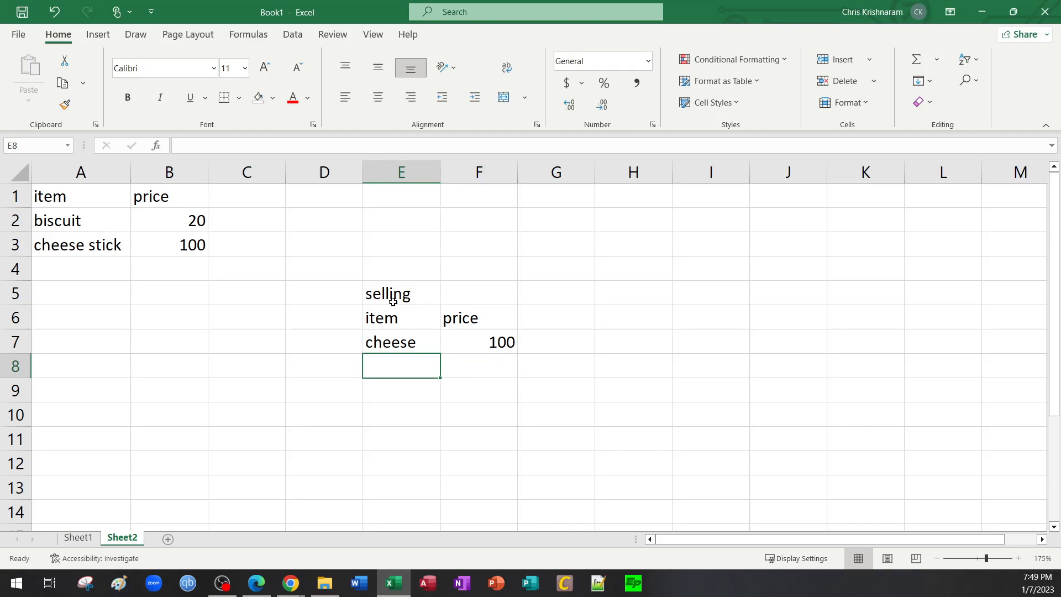
# Step: Add biscuit in E8 of the selling table with a price of 20 in F8
pyautogui.write('biscu')
pyautogui.press('Return')
pyautogui.press('Up')
pyautogui.press('Right')
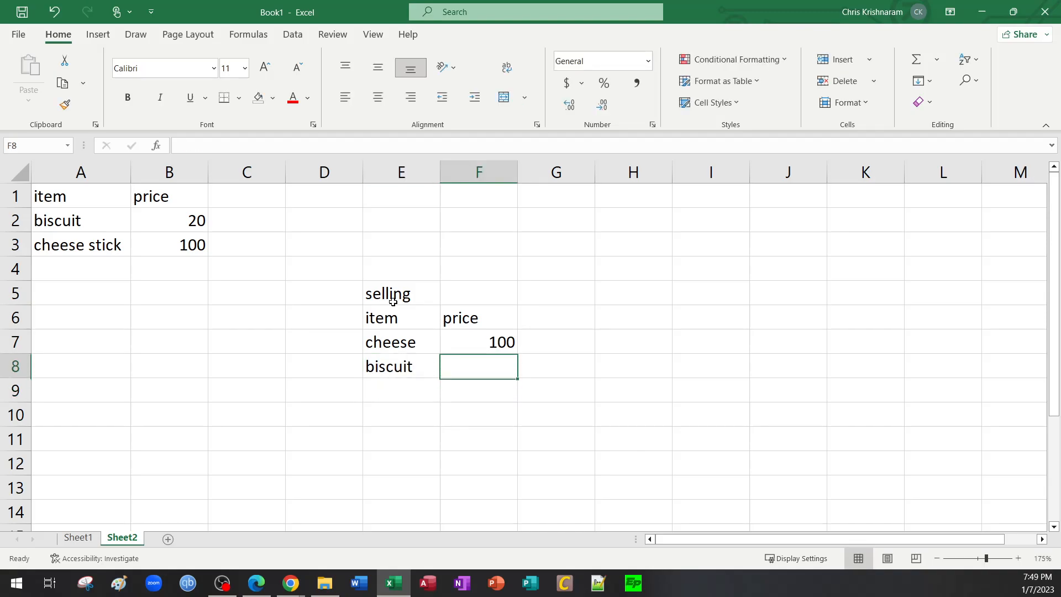
pyautogui.write('29')
pyautogui.press('BackSpace')
pyautogui.write('0')
pyautogui.press('Return')
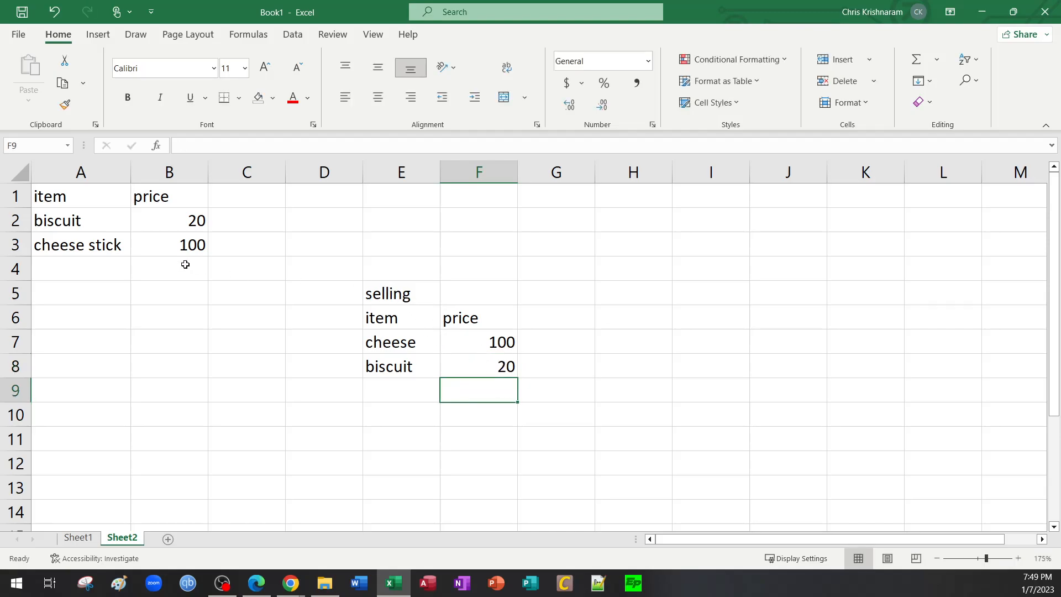
# Step: Insert a row above the first table and enter the title stock in A1
pyautogui.rightClick(16, 194)
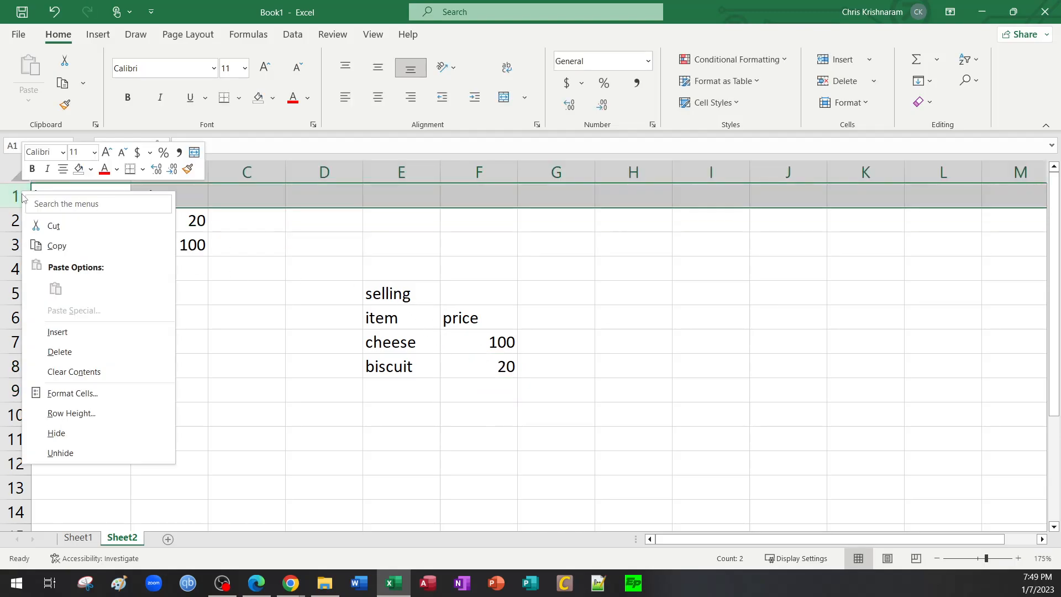
pyautogui.click(61, 332)
pyautogui.click(61, 198)
pyautogui.write('stock')
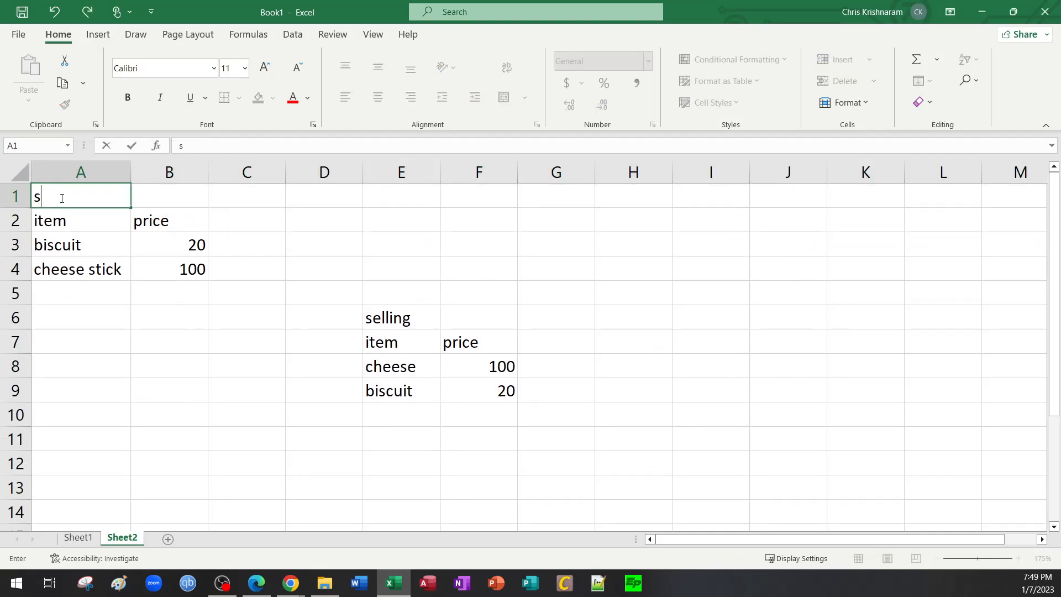
pyautogui.press('Return')
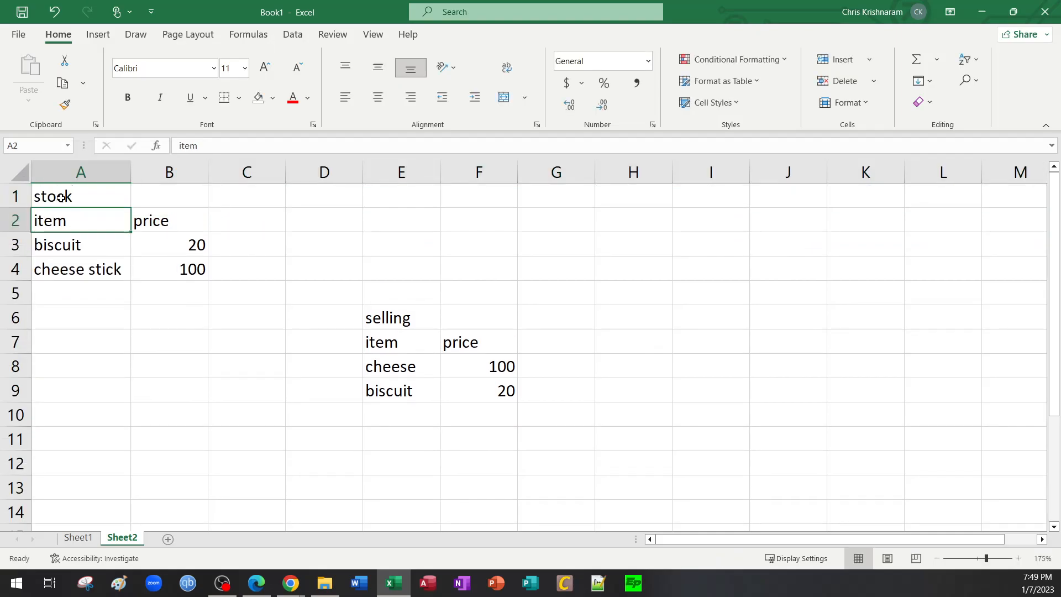
# Step: Format the stock table A1:B4 with a light blue fill and all borders
pyautogui.moveTo(66, 196); pyautogui.dragTo(201, 271)
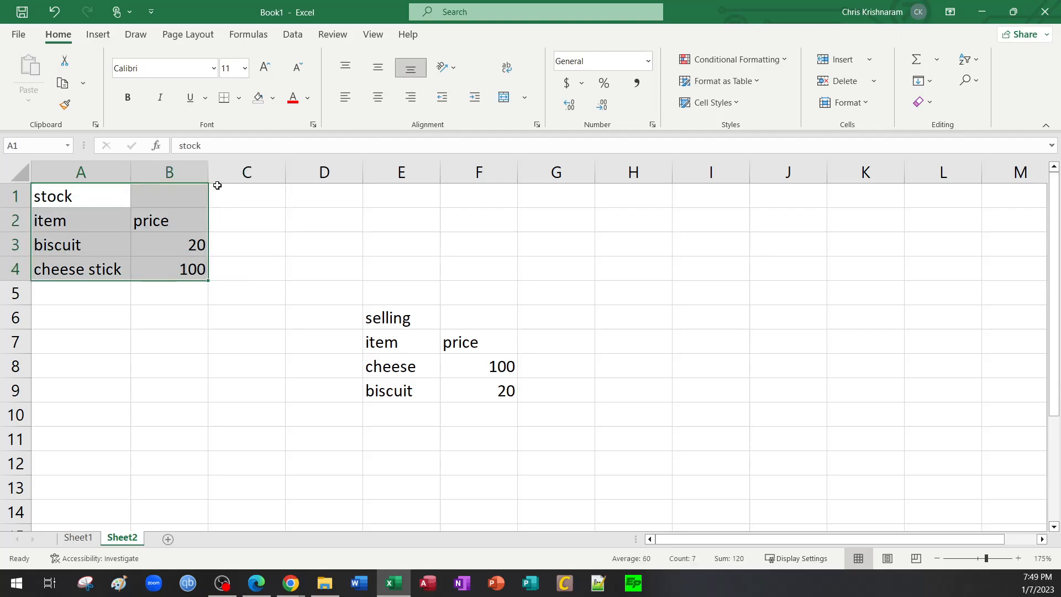
pyautogui.click(273, 98)
pyautogui.click(337, 156)
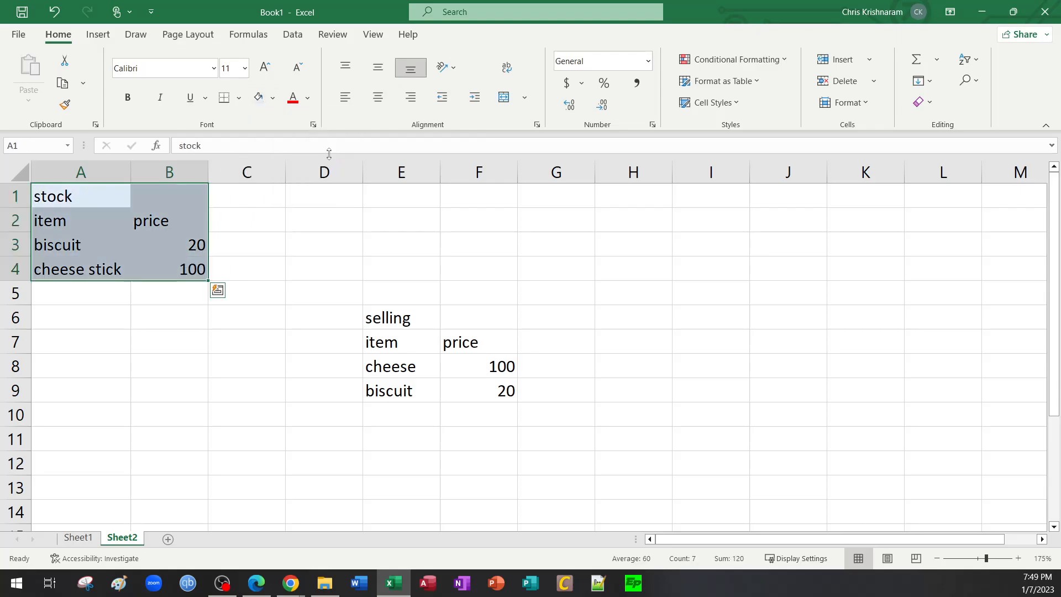
pyautogui.click(239, 97)
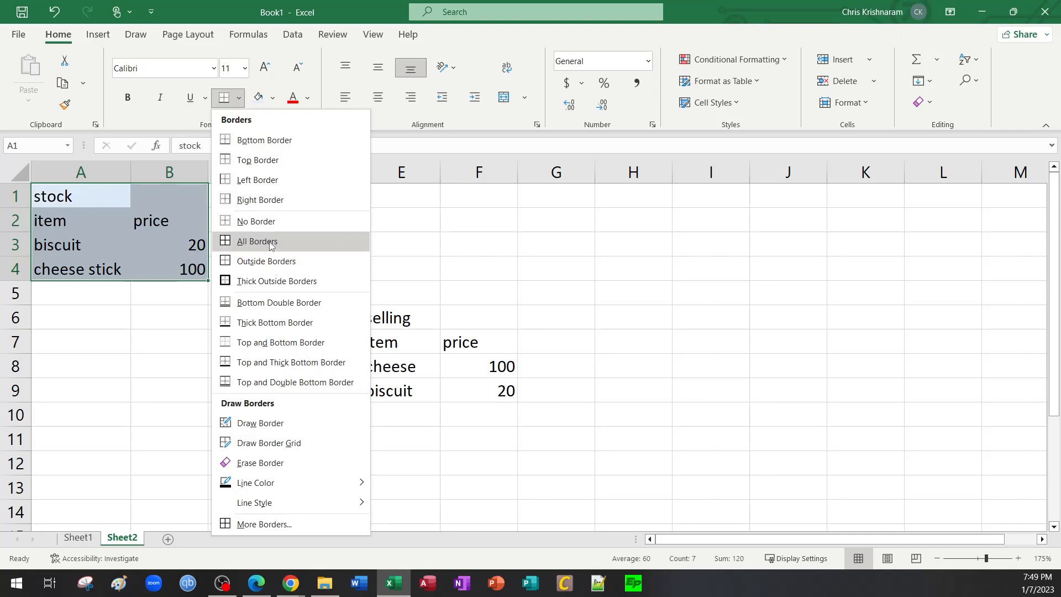
pyautogui.click(251, 239)
# Step: Format the selling table E6:F9 with a light green fill and all borders
pyautogui.moveTo(378, 323); pyautogui.dragTo(466, 387)
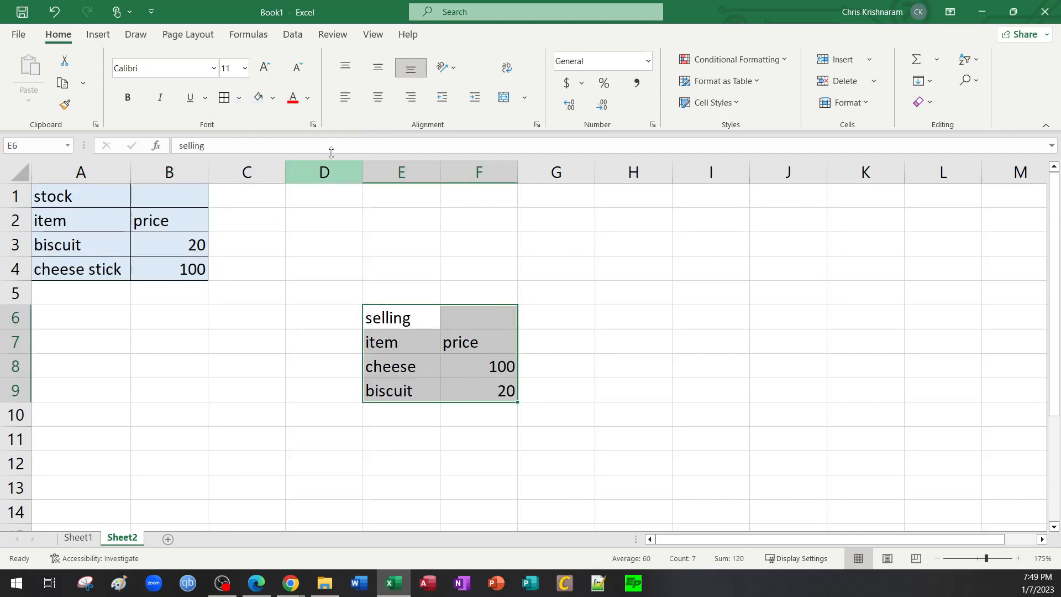
pyautogui.click(273, 98)
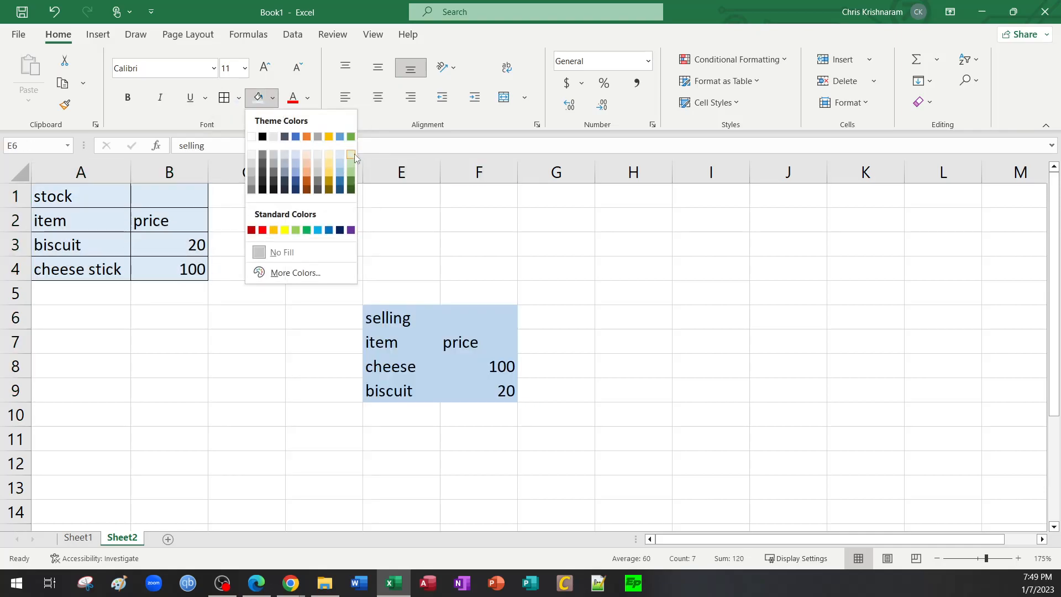
pyautogui.click(355, 153)
pyautogui.click(224, 98)
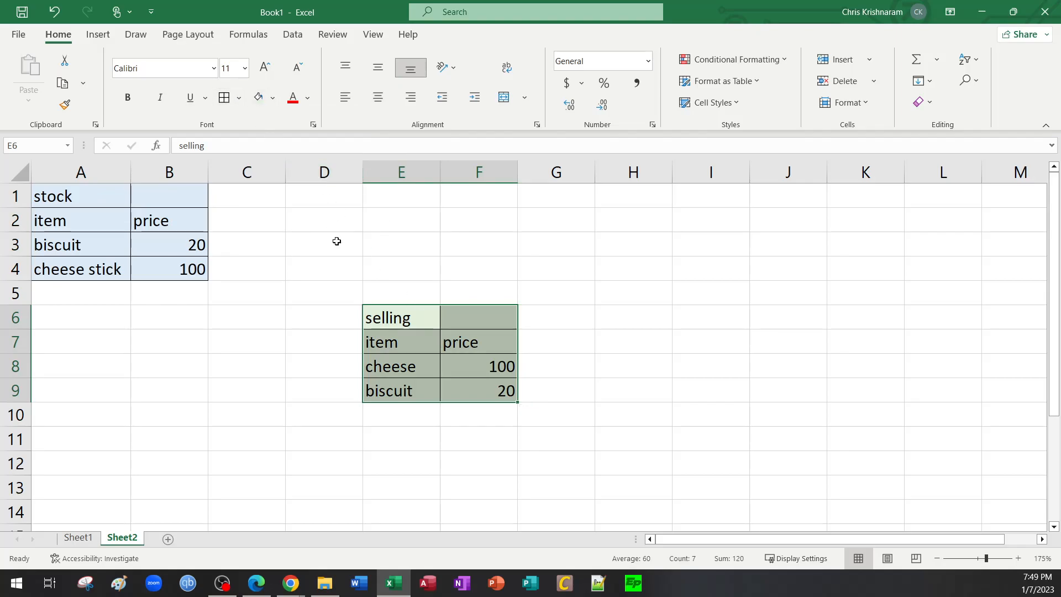
pyautogui.click(336, 242)
# Step: Compare the items and prices in the stock table A1:B4 with those in the selling table E6:F9
pyautogui.scroll(3, 214, 245)
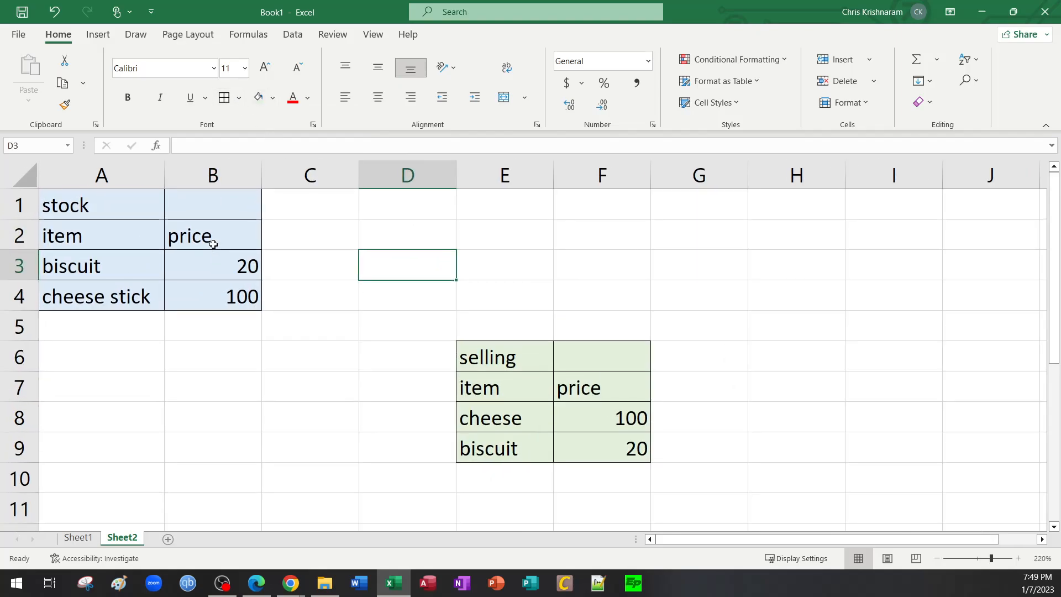
pyautogui.scroll(1, 212, 244)
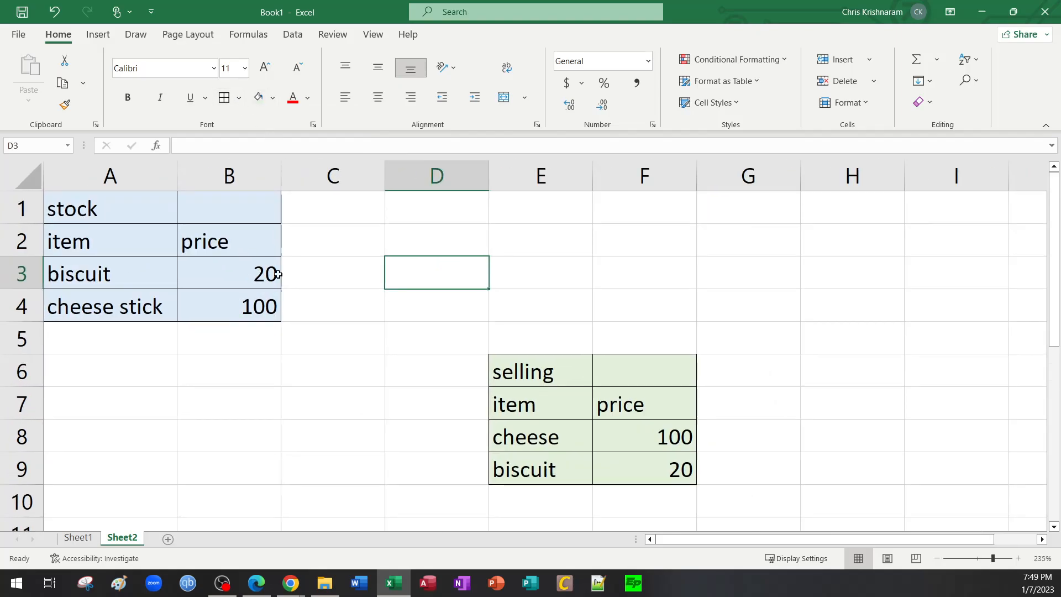
pyautogui.click(643, 436)
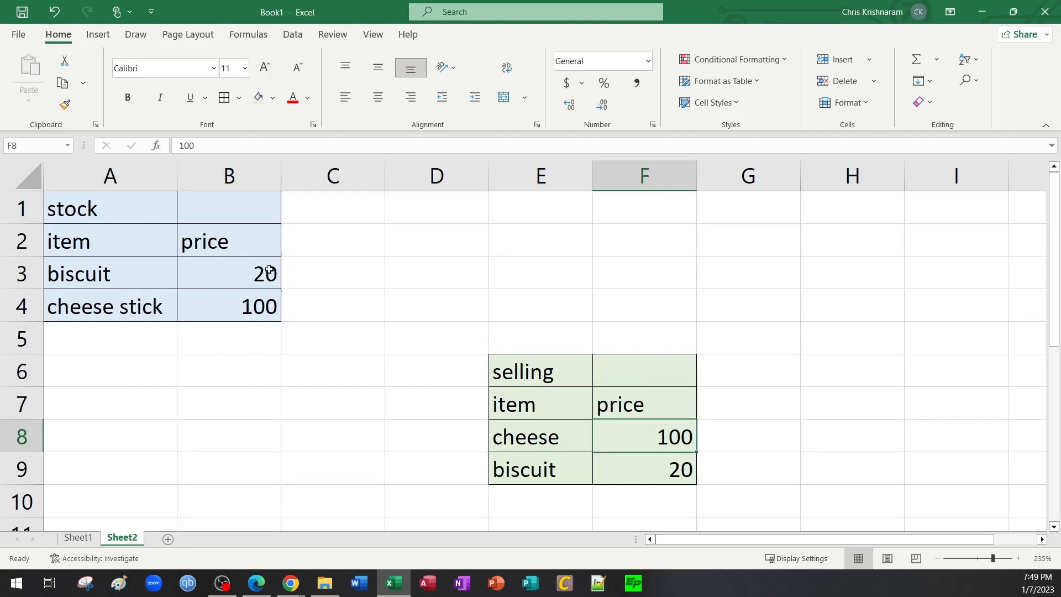
pyautogui.moveTo(90, 210); pyautogui.dragTo(204, 305)
pyautogui.moveTo(519, 370); pyautogui.dragTo(639, 457)
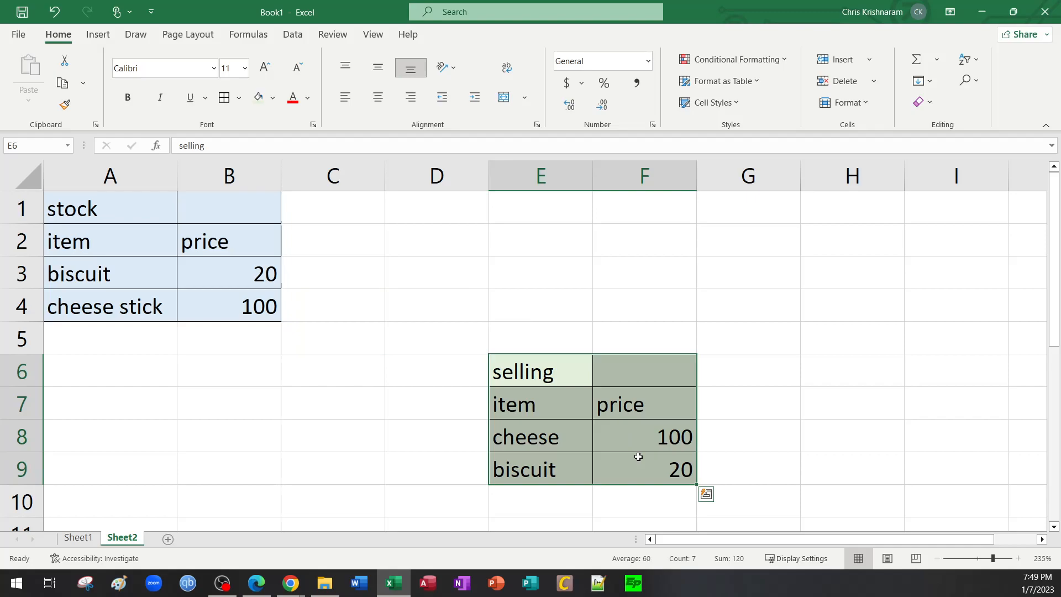
pyautogui.click(542, 368)
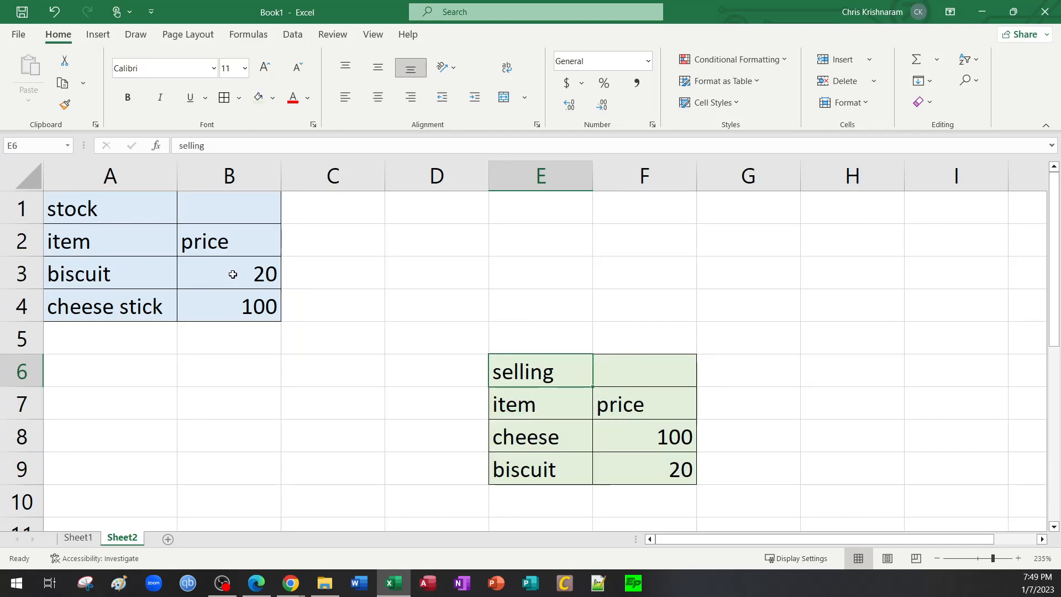
pyautogui.click(128, 281)
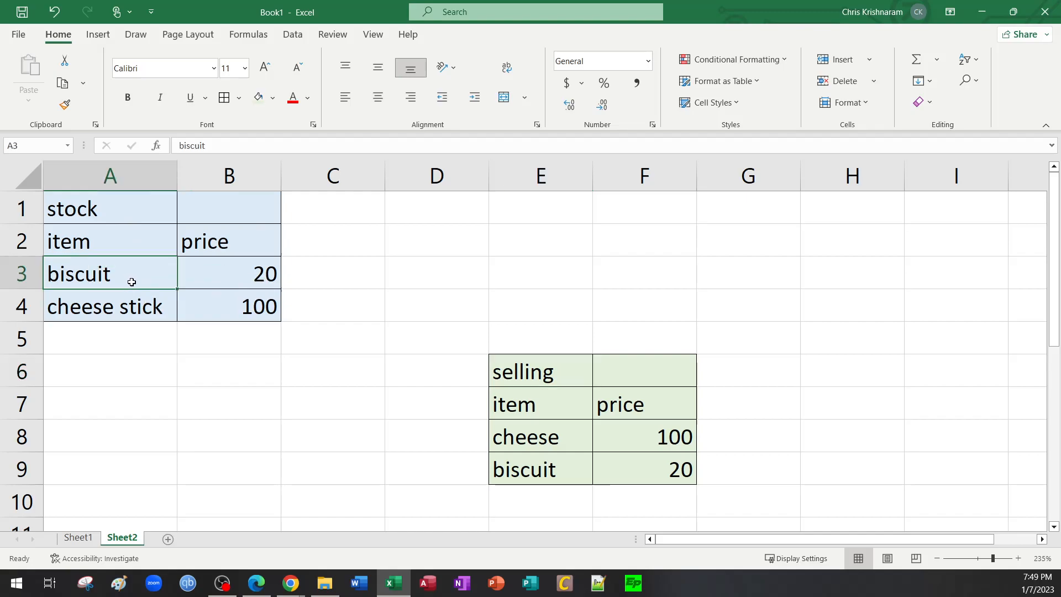
# Step: Set the biscuit price in B3 of the stock table to 40 and check the biscuit's selling price in F9
pyautogui.click(231, 270)
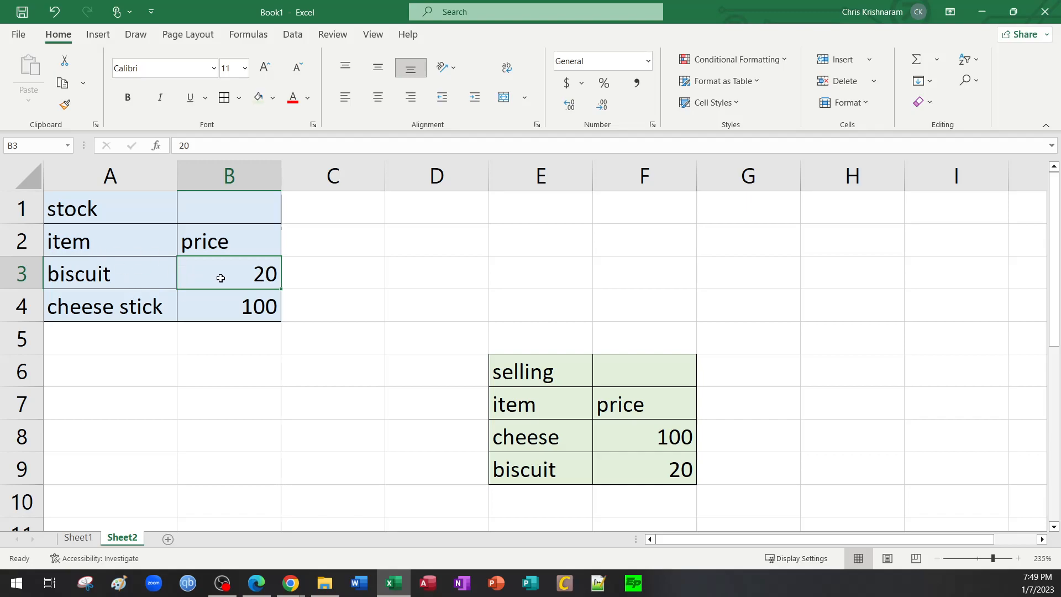
pyautogui.write('40')
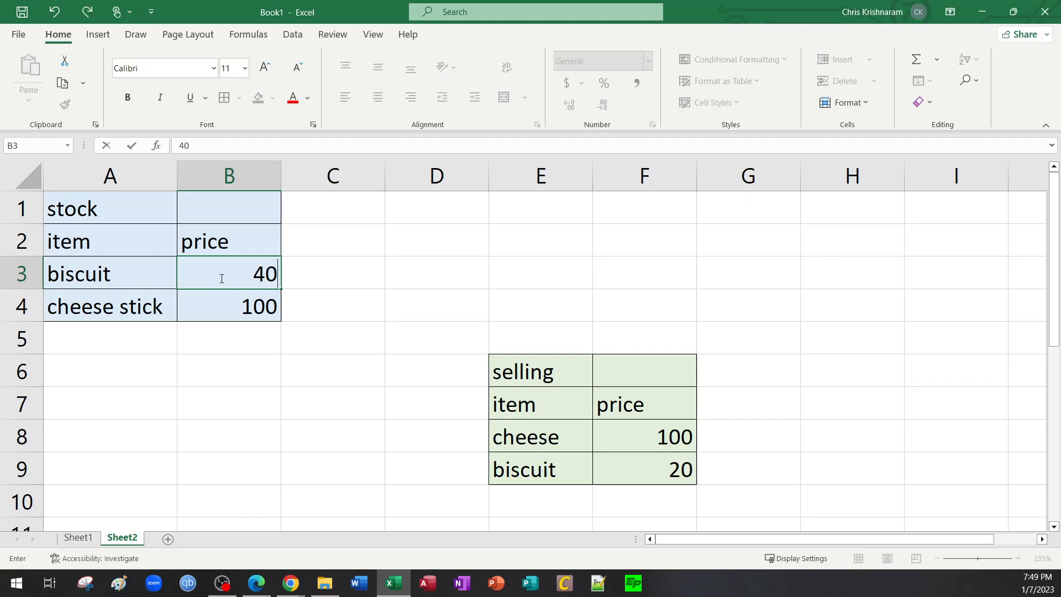
pyautogui.press('Return')
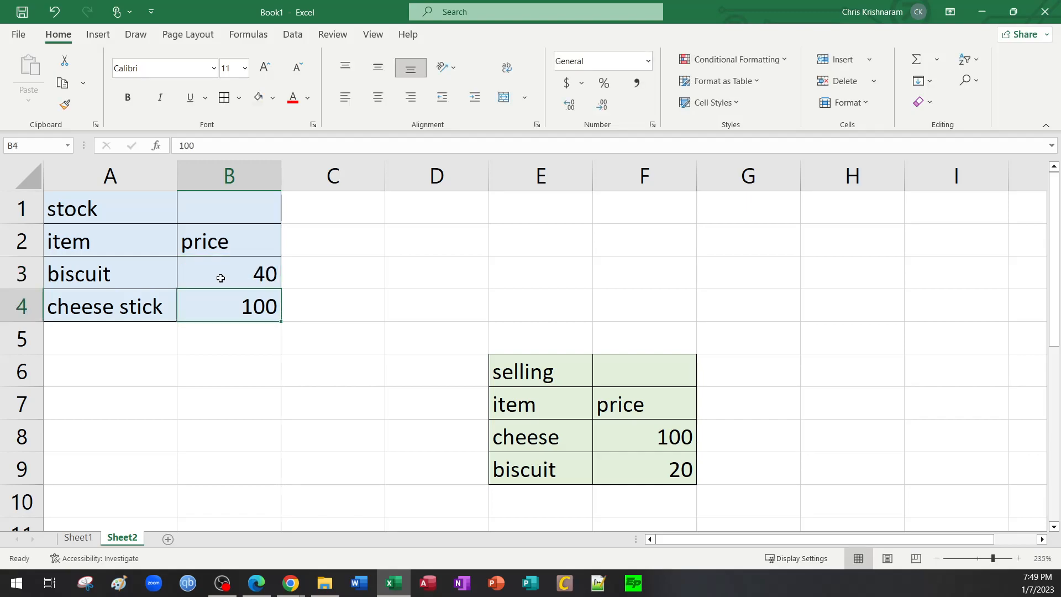
pyautogui.click(255, 275)
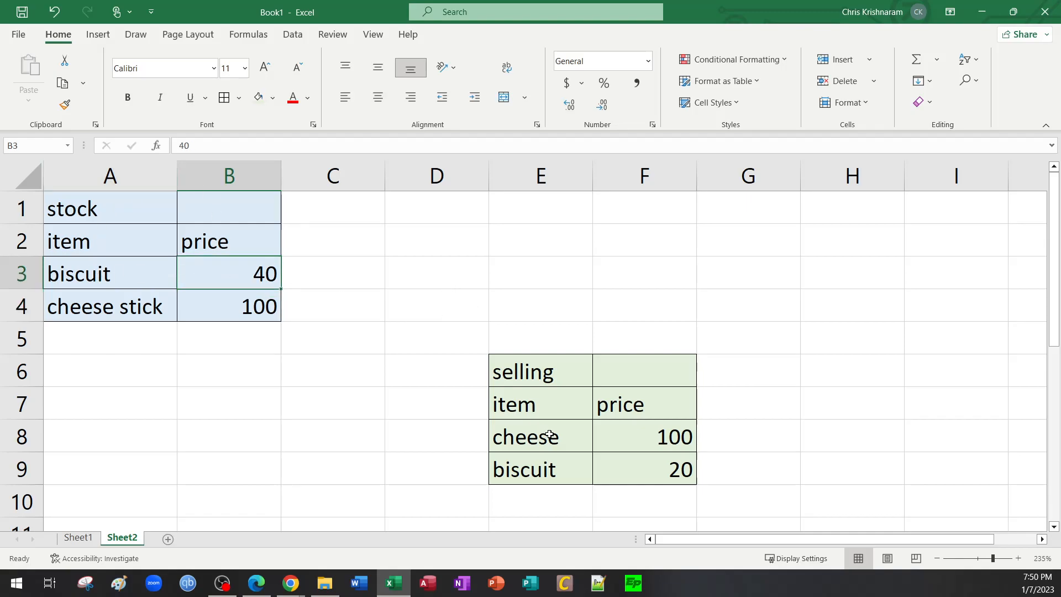
pyautogui.click(668, 464)
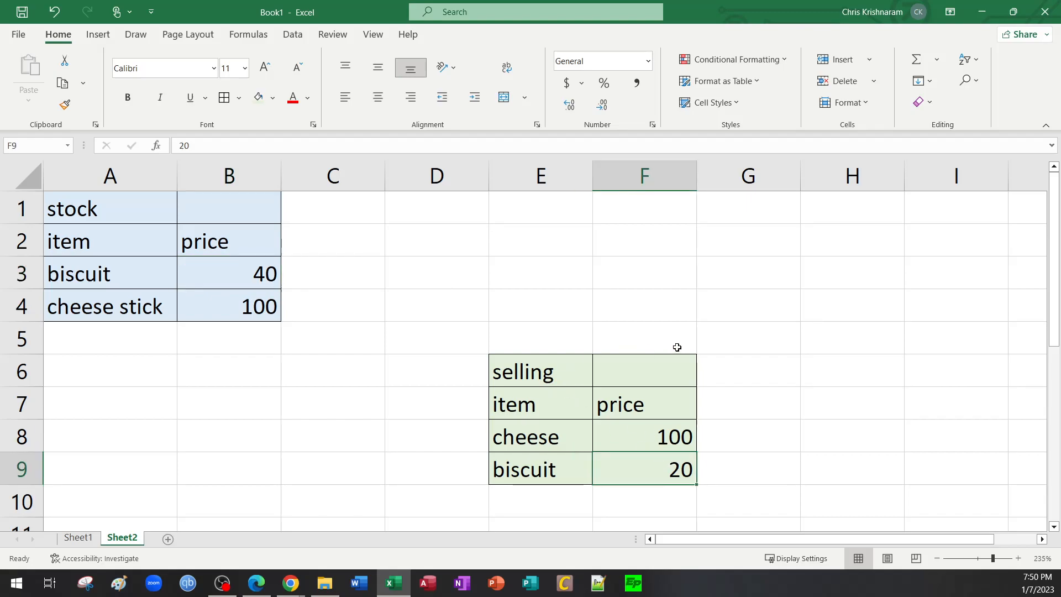
# Step: Set the biscuit's selling price in F9 to 40 and the cheese price in both B4 and F8 to 200
pyautogui.write('40')
pyautogui.press('Return')
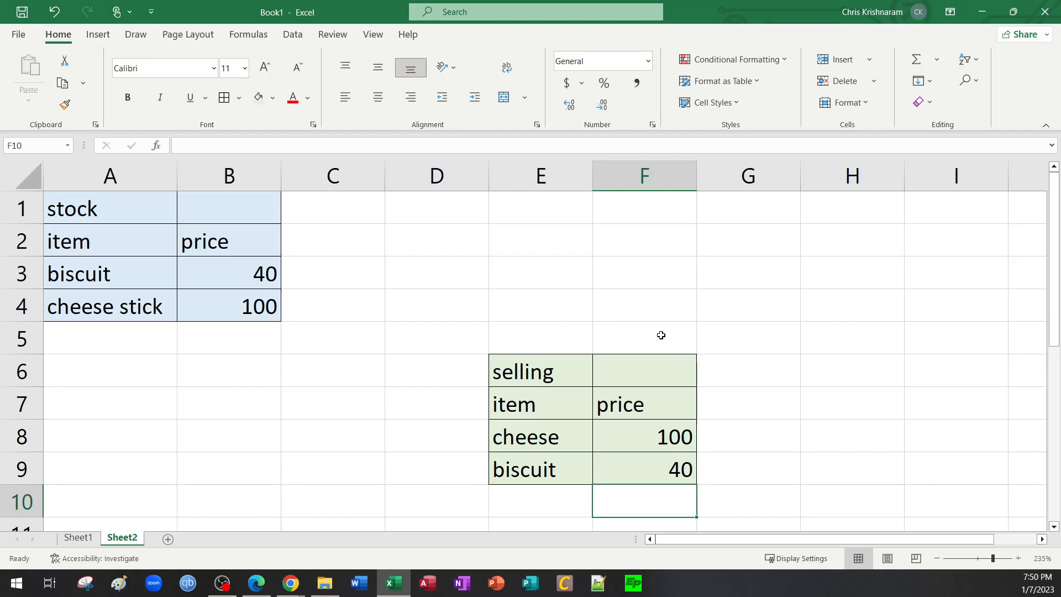
pyautogui.click(251, 308)
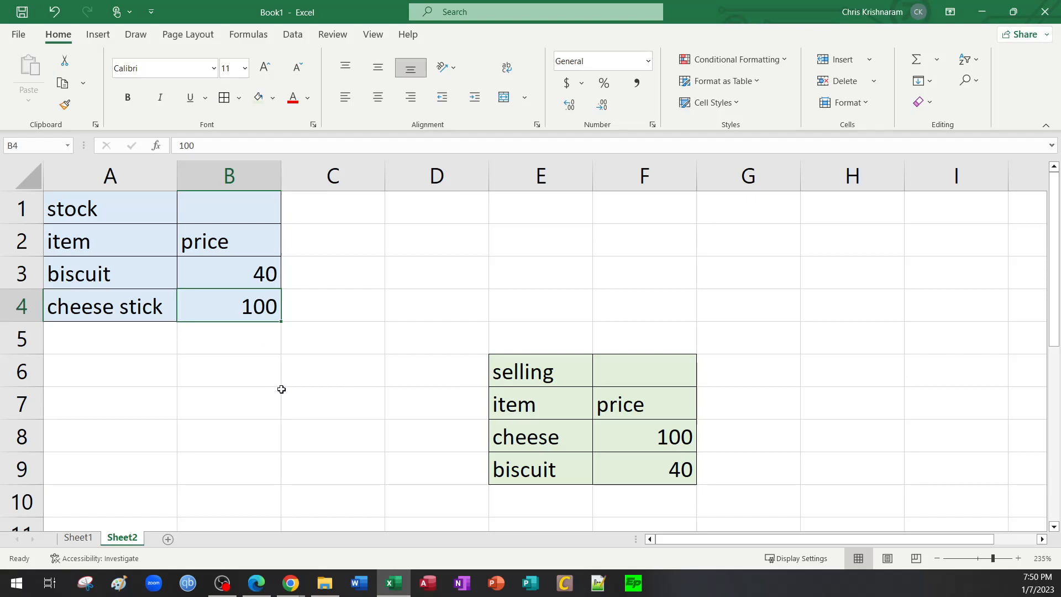
pyautogui.write('200')
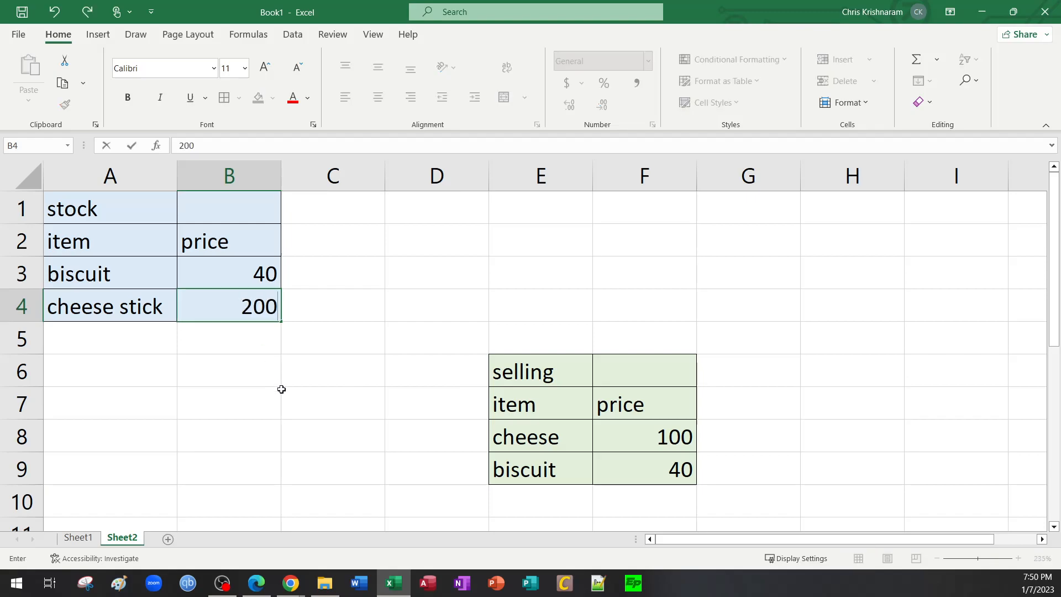
pyautogui.press('Return')
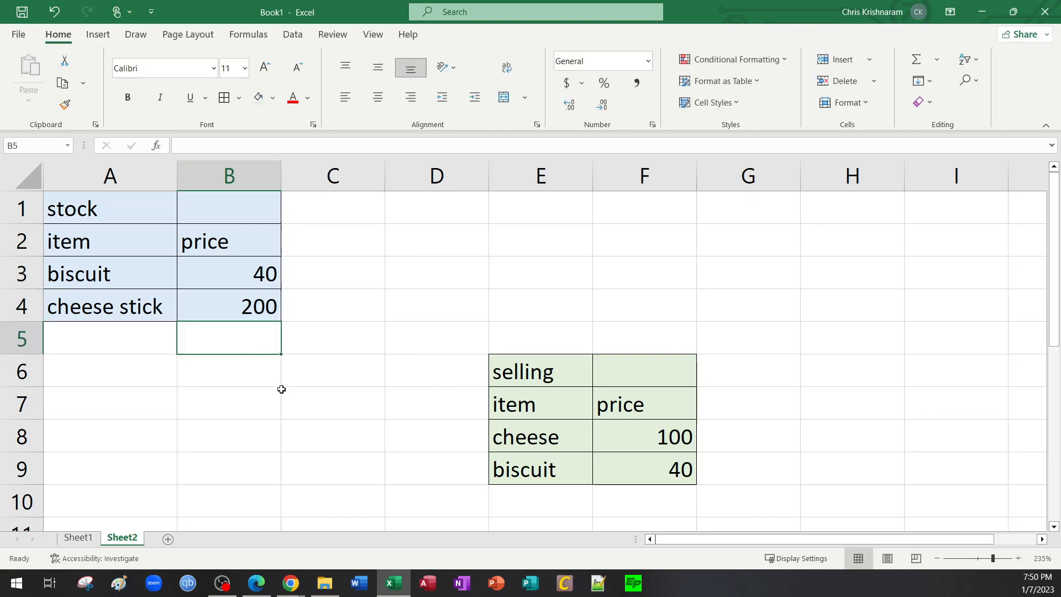
pyautogui.click(652, 436)
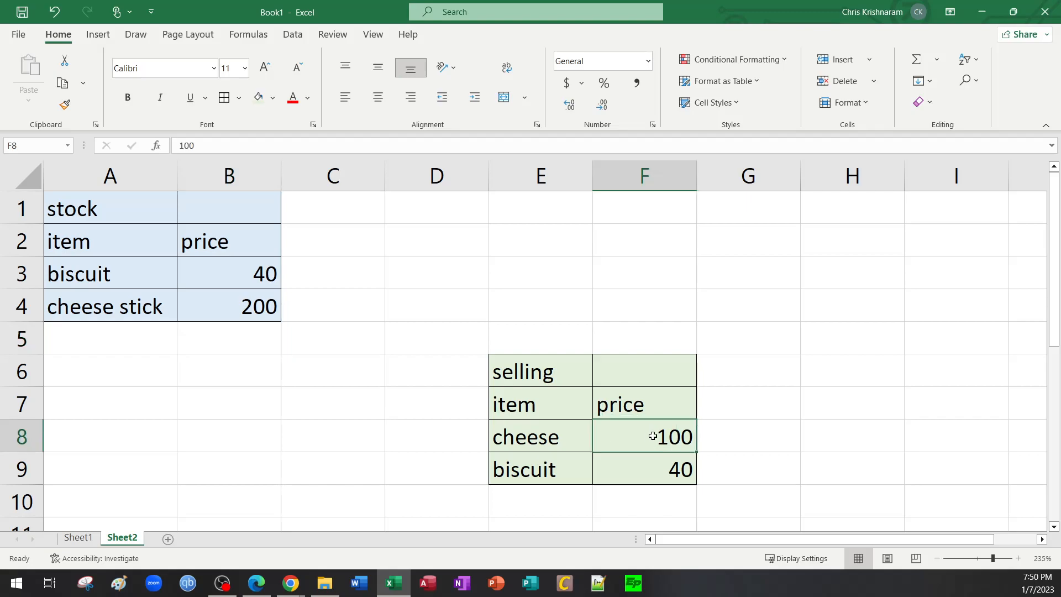
pyautogui.write('200')
pyautogui.press('Return')
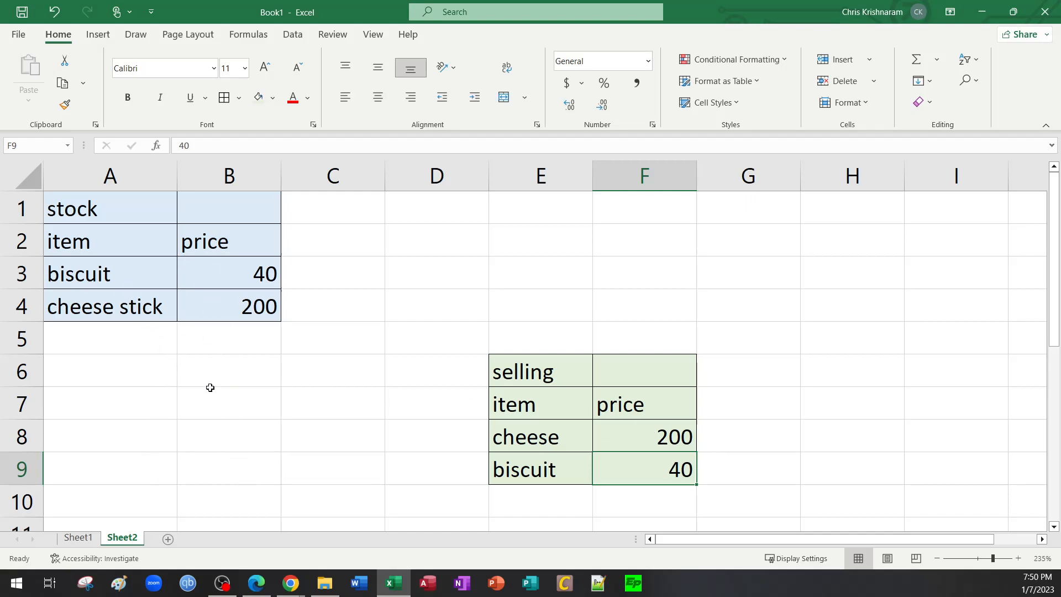
# Step: Compare the stock table A1:B4 with the selling table E6:F9, focusing on the biscuit prices in B3 and F9
pyautogui.moveTo(517, 359); pyautogui.dragTo(668, 467)
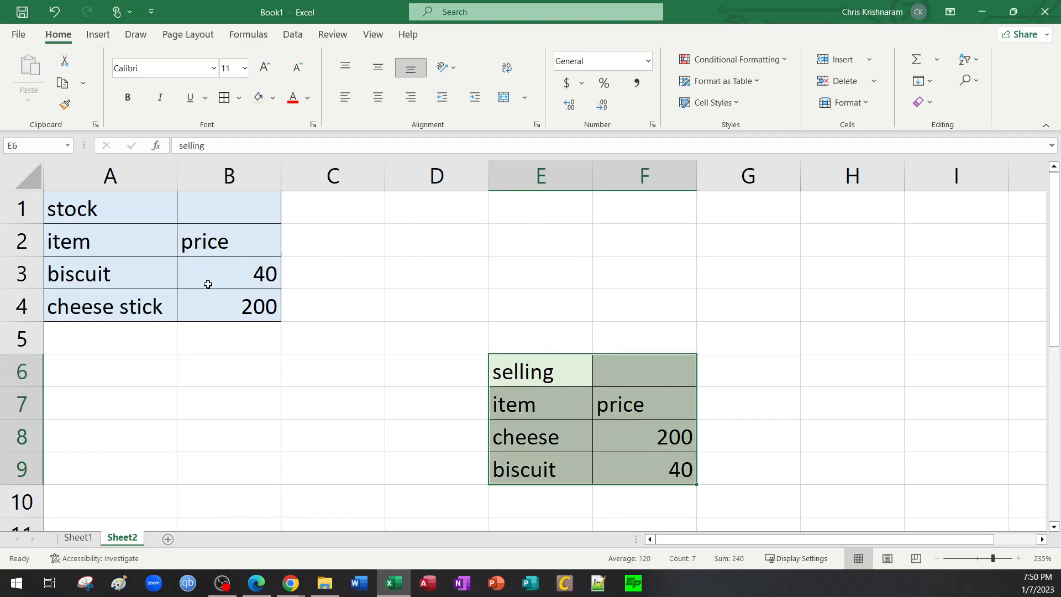
pyautogui.moveTo(113, 212); pyautogui.dragTo(217, 300)
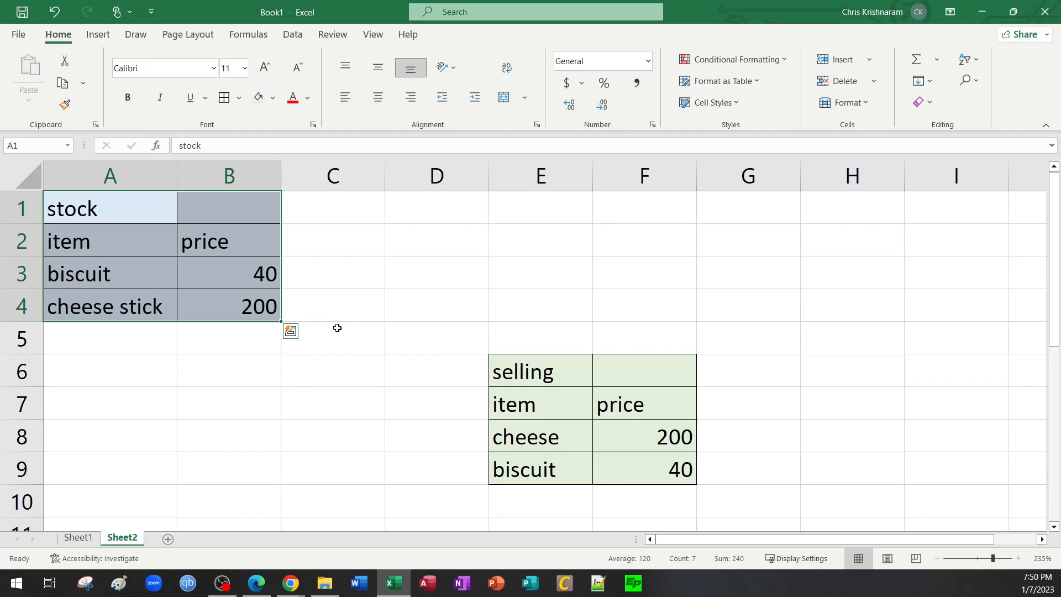
pyautogui.click(357, 275)
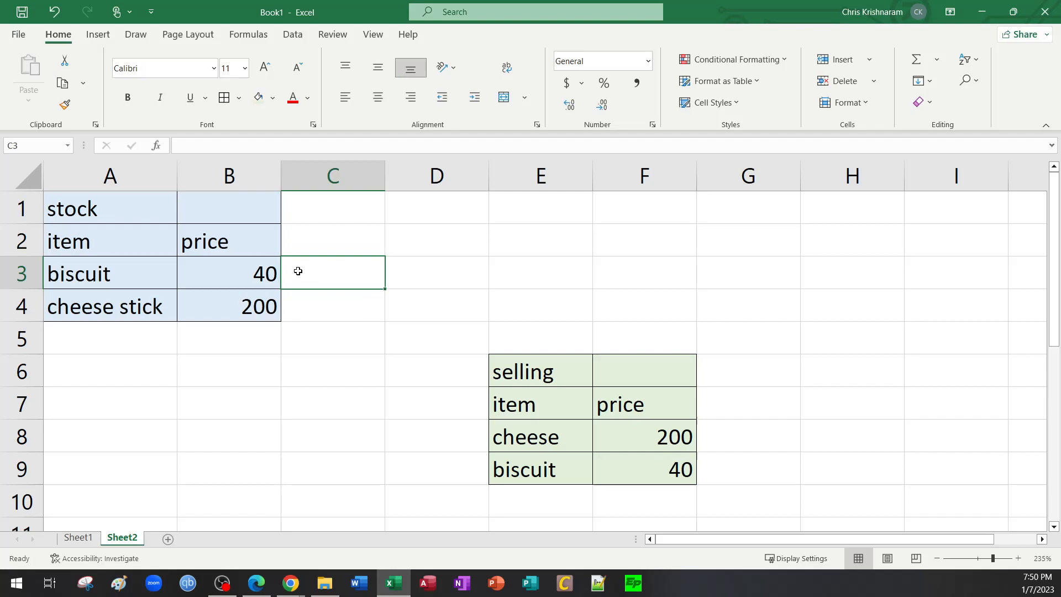
pyautogui.click(251, 271)
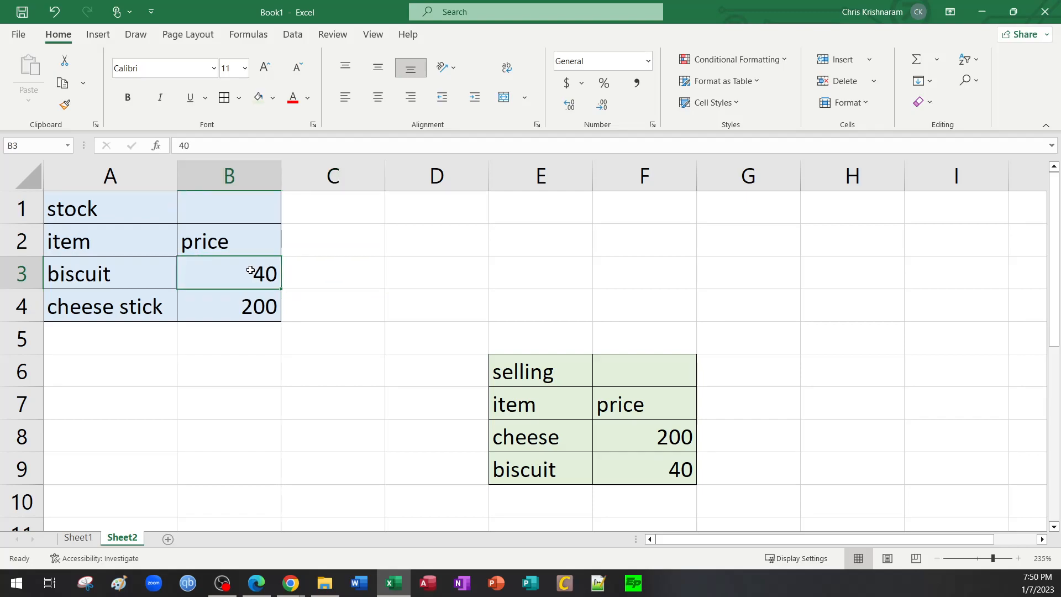
pyautogui.click(658, 470)
pyautogui.click(267, 284)
pyautogui.click(626, 467)
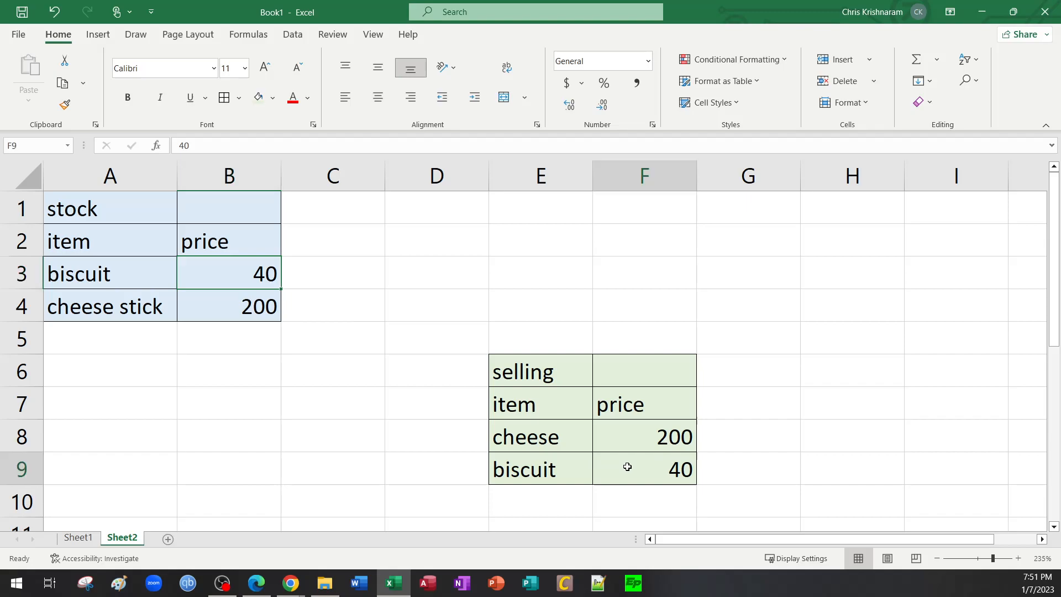
# Step: Set the biscuit price to 60 in both B3 of the stock table and F9 of the selling table
pyautogui.click(248, 273)
pyautogui.write('60')
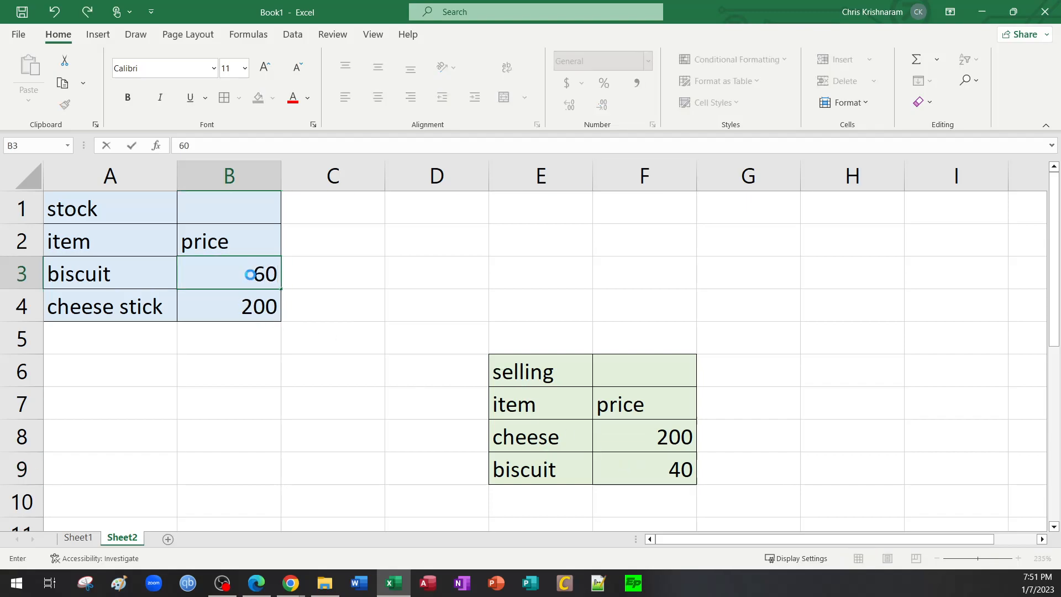
pyautogui.press('Return')
pyautogui.click(647, 467)
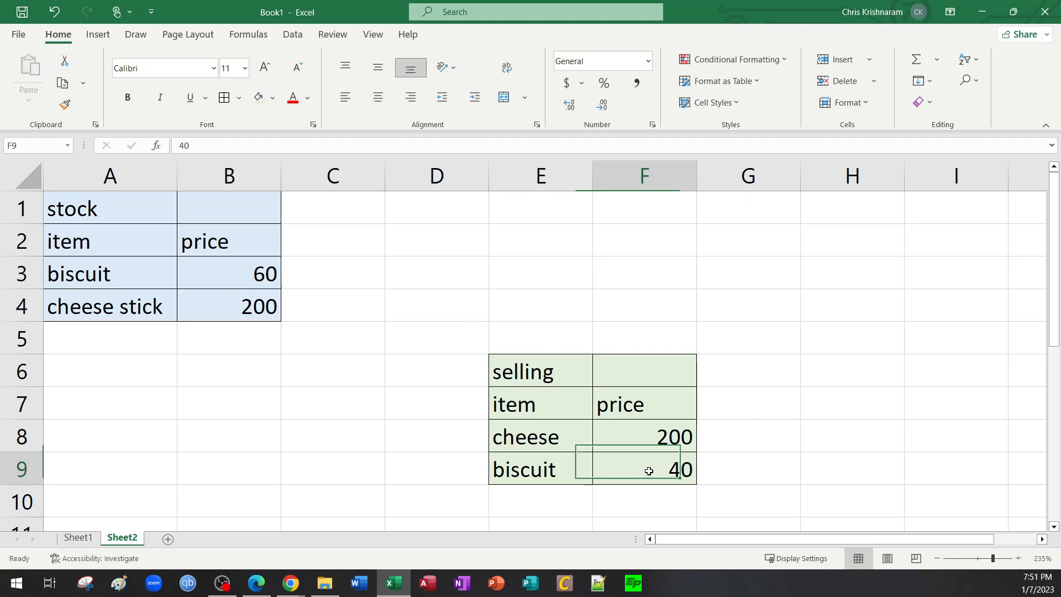
pyautogui.write('60')
pyautogui.press('Return')
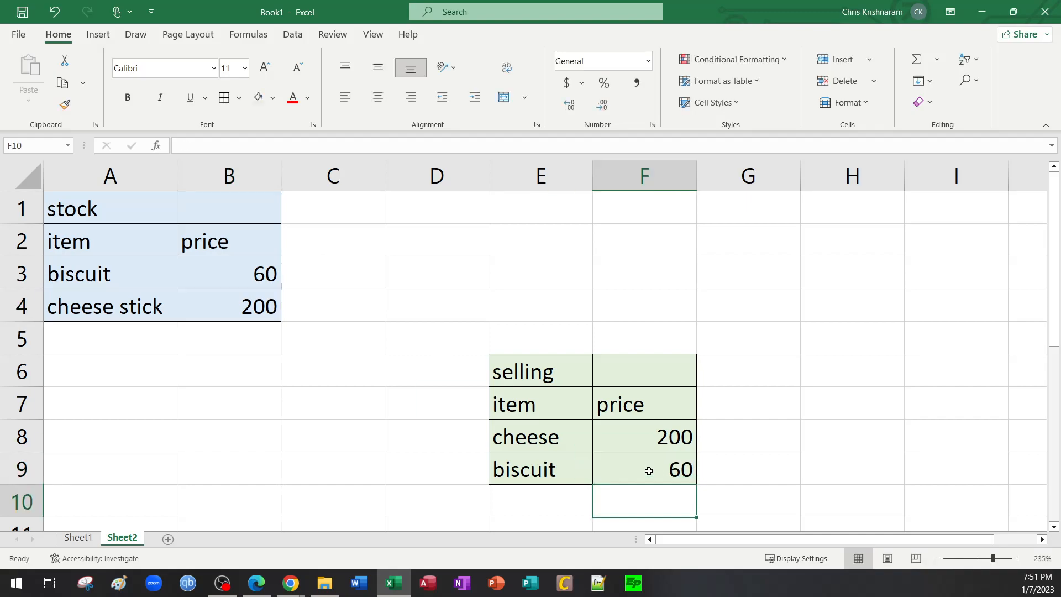
# Step: Set the cheese stick price to 100 in both B4 of the stock table and F8 of the selling table
pyautogui.click(229, 307)
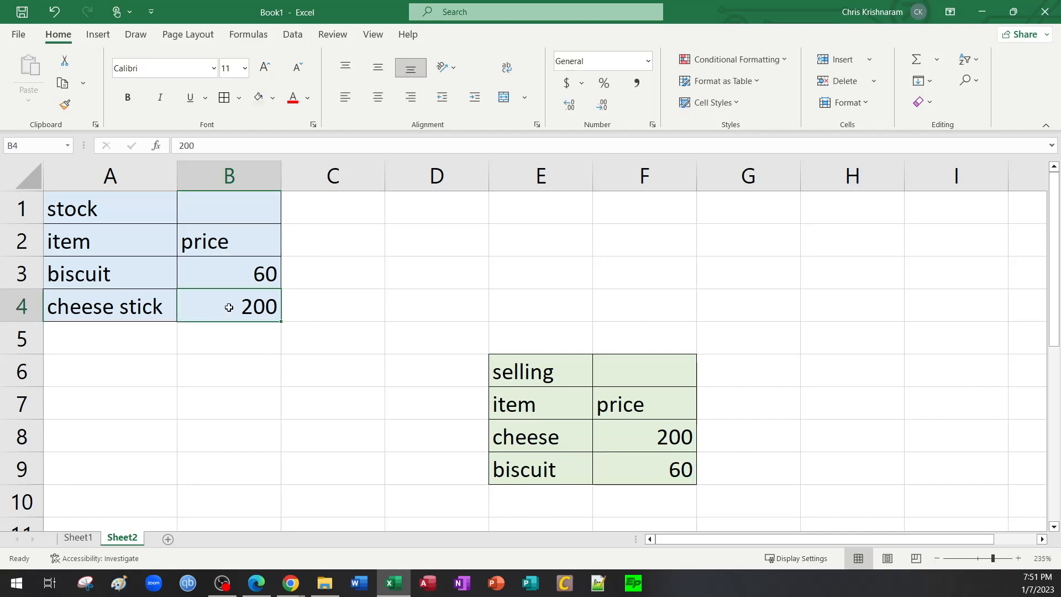
pyautogui.write('100')
pyautogui.press('Return')
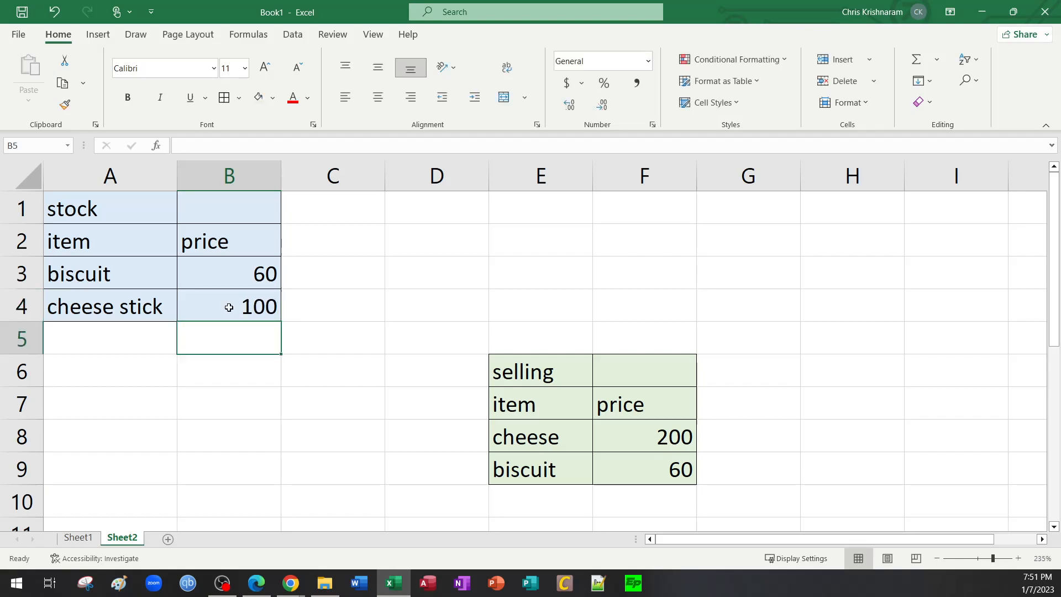
pyautogui.click(638, 436)
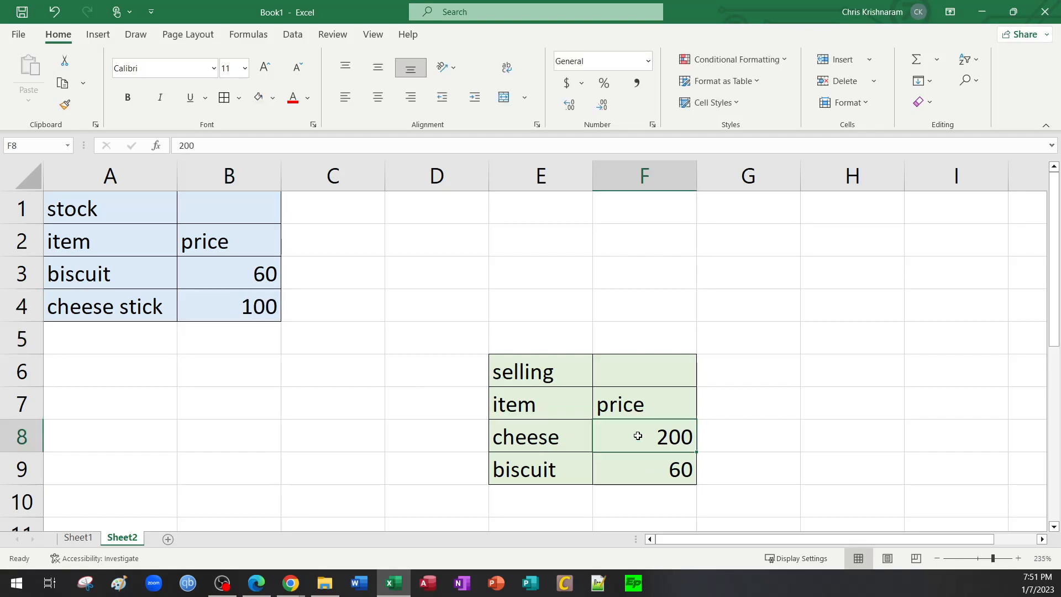
pyautogui.write('100')
pyautogui.press('Return')
# Step: Change the item name in E8 to "cheese stick" and fit column E's width to its contents
pyautogui.press('Left')
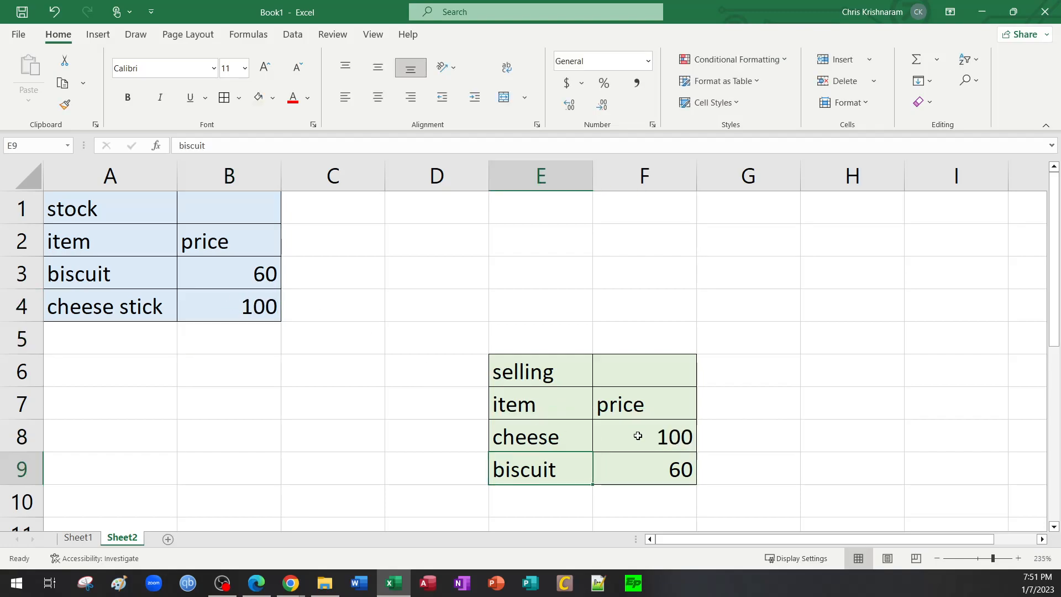
pyautogui.press('Up')
pyautogui.doubleClick(580, 437)
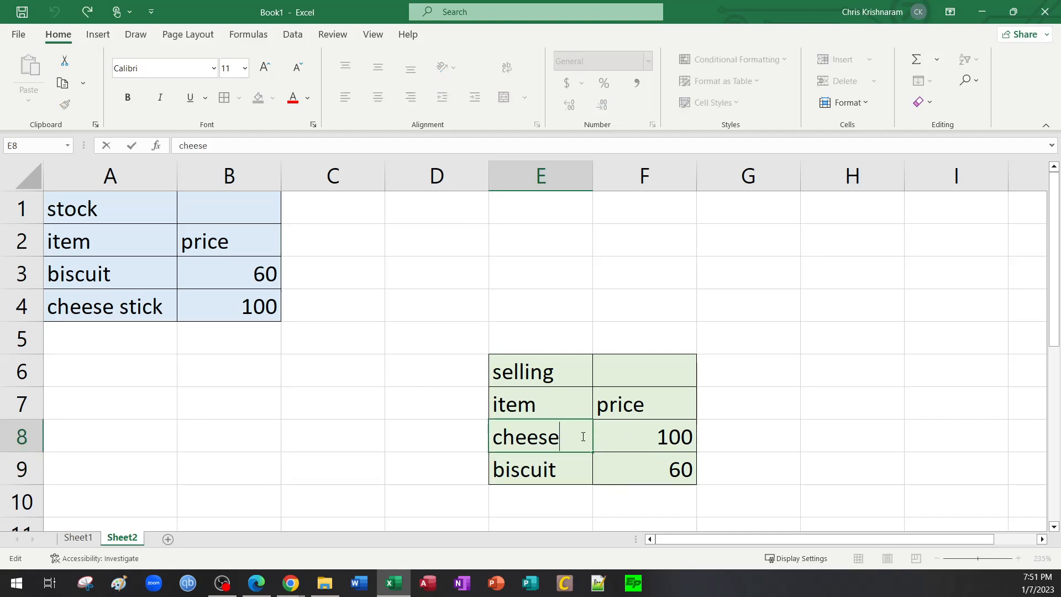
pyautogui.write('stick')
pyautogui.press('Return')
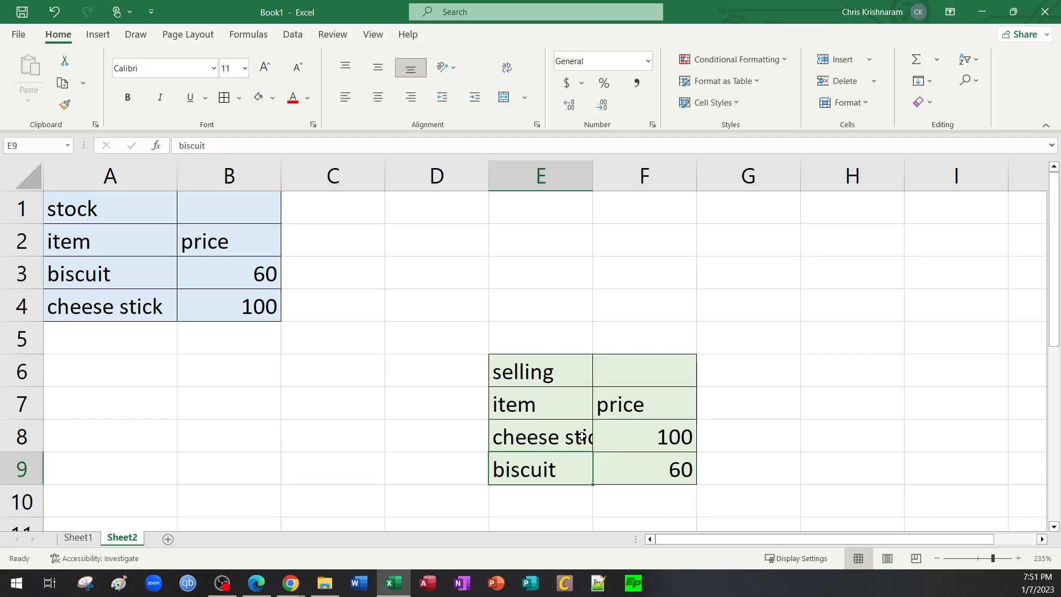
pyautogui.doubleClick(593, 176)
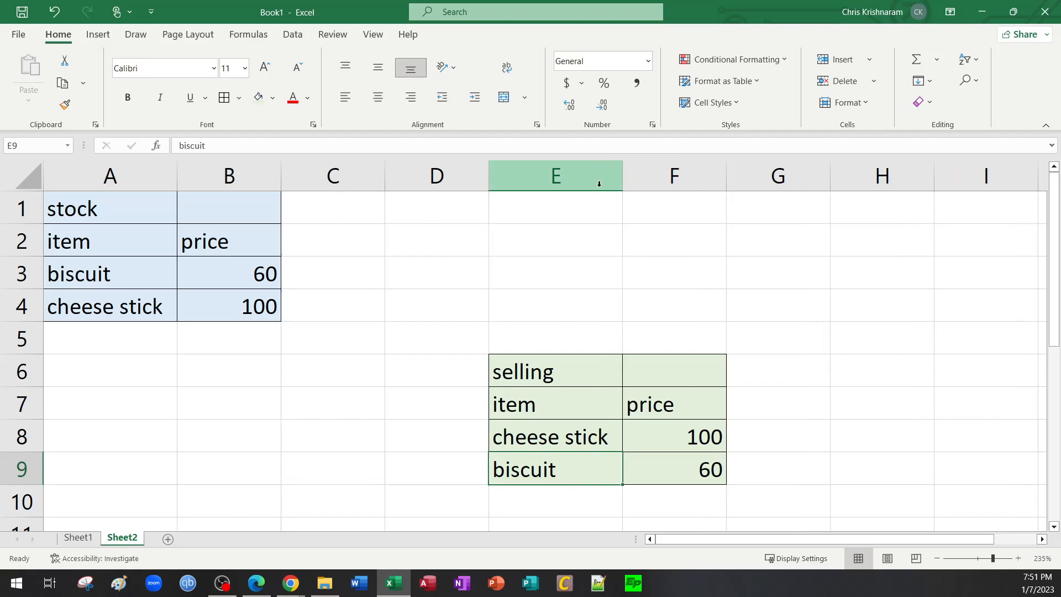
# Step: Review the selling table E6:F9 against the stock prices in B1:B4
pyautogui.moveTo(686, 455); pyautogui.dragTo(699, 471)
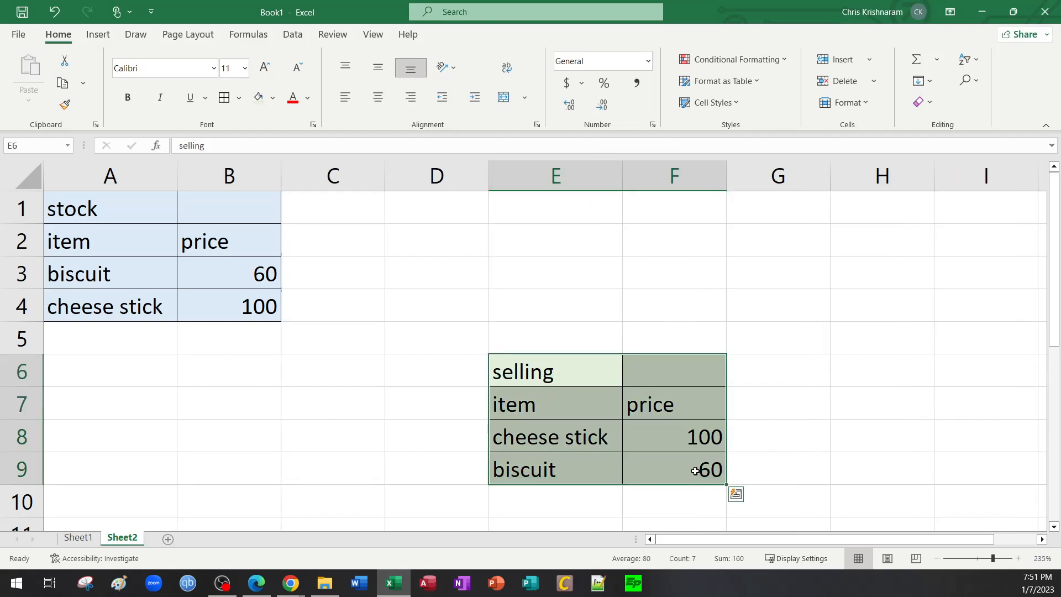
pyautogui.click(635, 267)
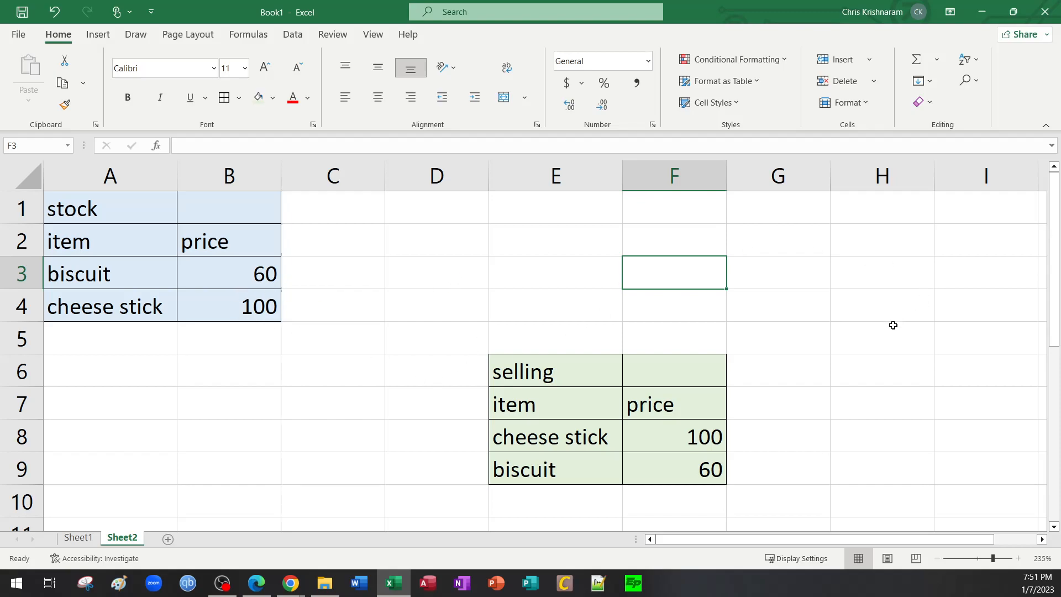
pyautogui.click(251, 269)
pyautogui.moveTo(204, 215); pyautogui.dragTo(224, 293)
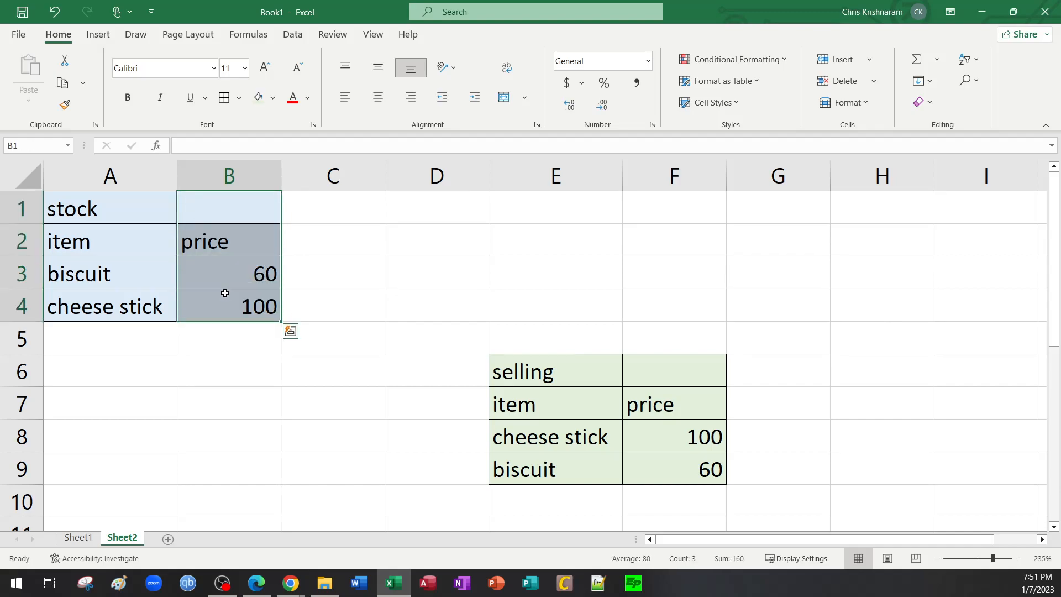
# Step: Switch to the PDF notes in Edge, circle the VLOOKUP heading in blue and handwrite "links" beside it
pyautogui.click(256, 583)
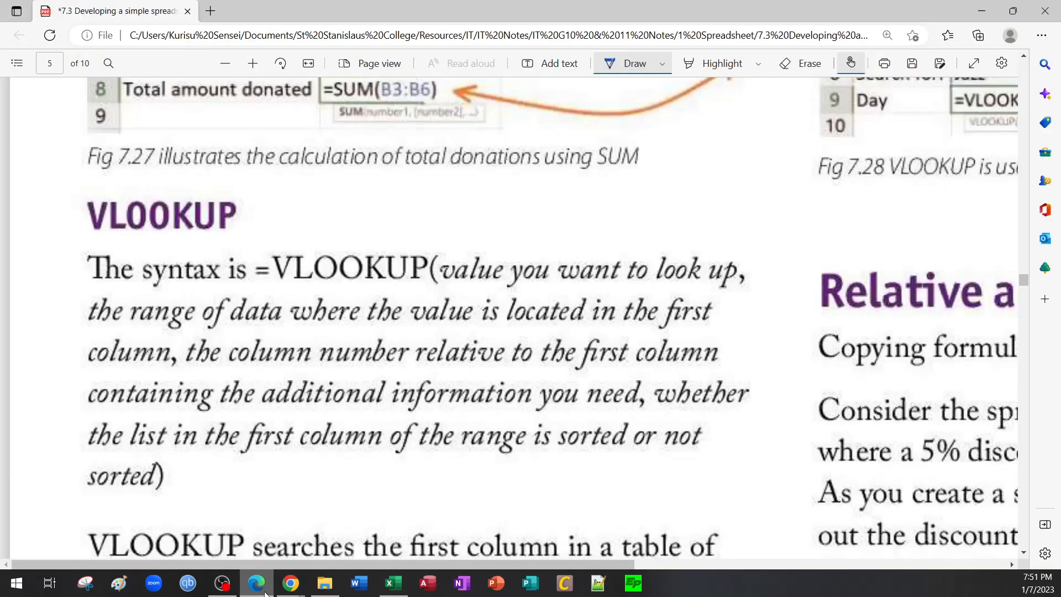
pyautogui.moveTo(54, 191)
pyautogui.mouseDown()
pyautogui.moveTo(52, 238)
pyautogui.moveTo(45, 183)
pyautogui.mouseUp()
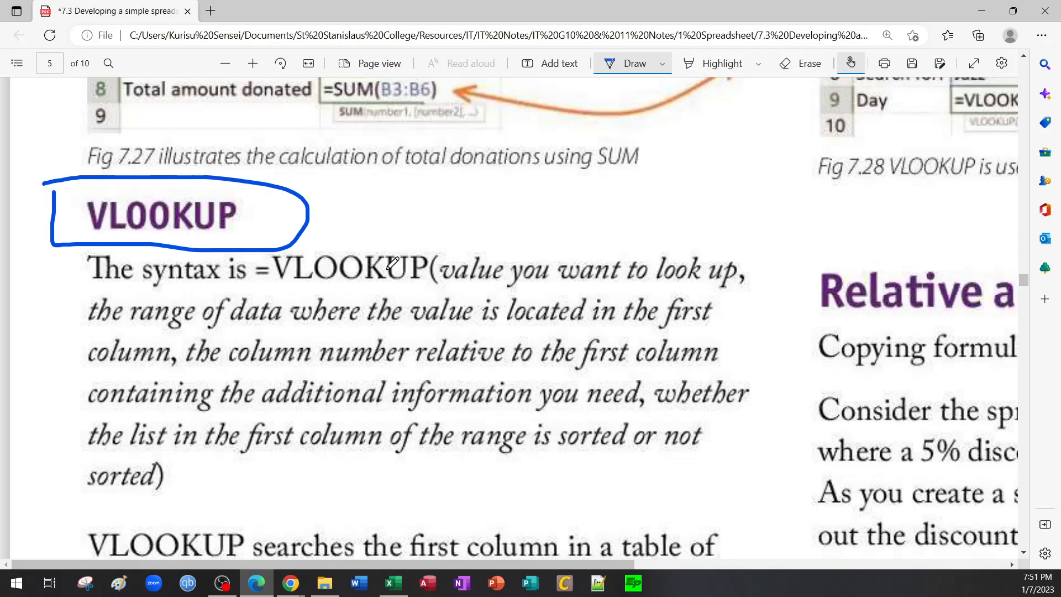
pyautogui.moveTo(364, 179)
pyautogui.mouseDown()
pyautogui.moveTo(361, 229)
pyautogui.moveTo(398, 209)
pyautogui.moveTo(405, 224)
pyautogui.mouseUp()
pyautogui.click(373, 193)
pyautogui.moveTo(418, 176)
pyautogui.mouseDown()
pyautogui.moveTo(417, 223)
pyautogui.moveTo(443, 222)
pyautogui.mouseUp()
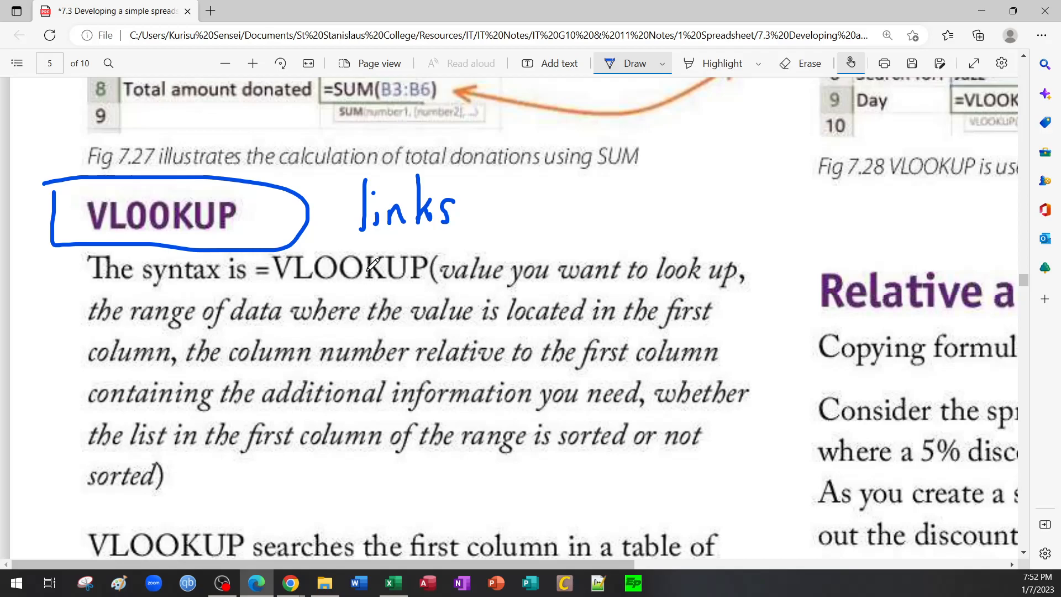
# Step: Underline "syntax" and "look up" in the sentence giving the VLOOKUP syntax
pyautogui.moveTo(141, 288); pyautogui.dragTo(210, 291)
pyautogui.moveTo(650, 292); pyautogui.dragTo(733, 287)
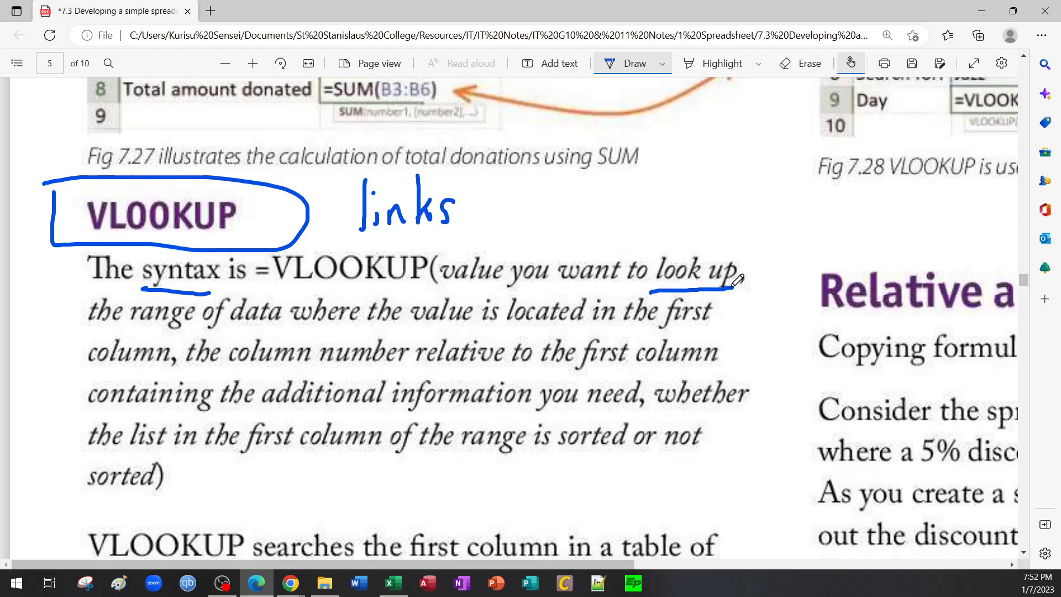
pyautogui.moveTo(695, 217); pyautogui.dragTo(700, 238)
# Step: Switch back to Excel and examine which stock table prices in A1:B4 correspond to the items in the selling table E6:F9
pyautogui.click(394, 583)
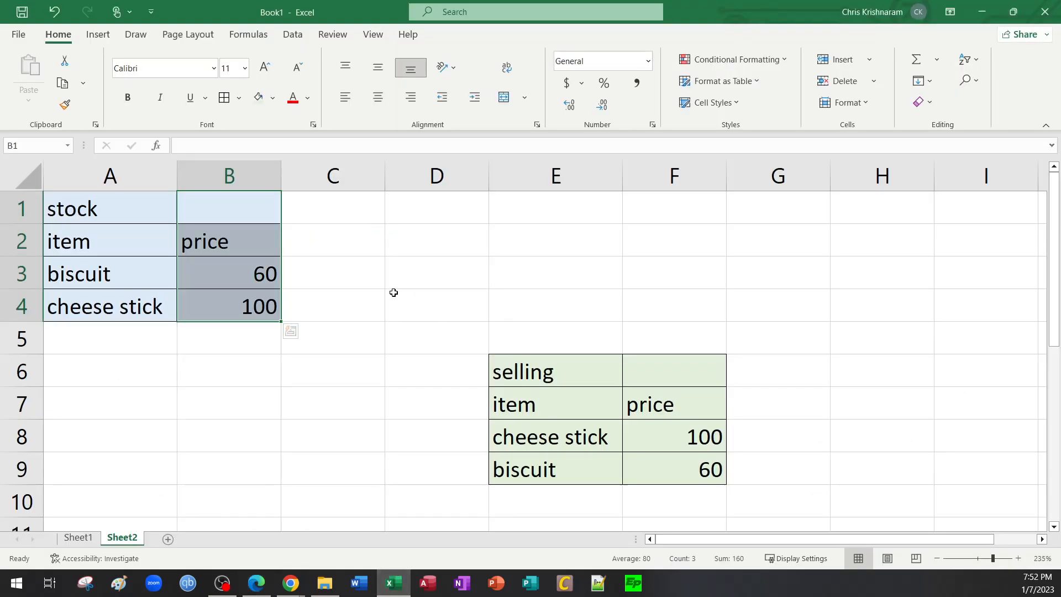
pyautogui.click(244, 272)
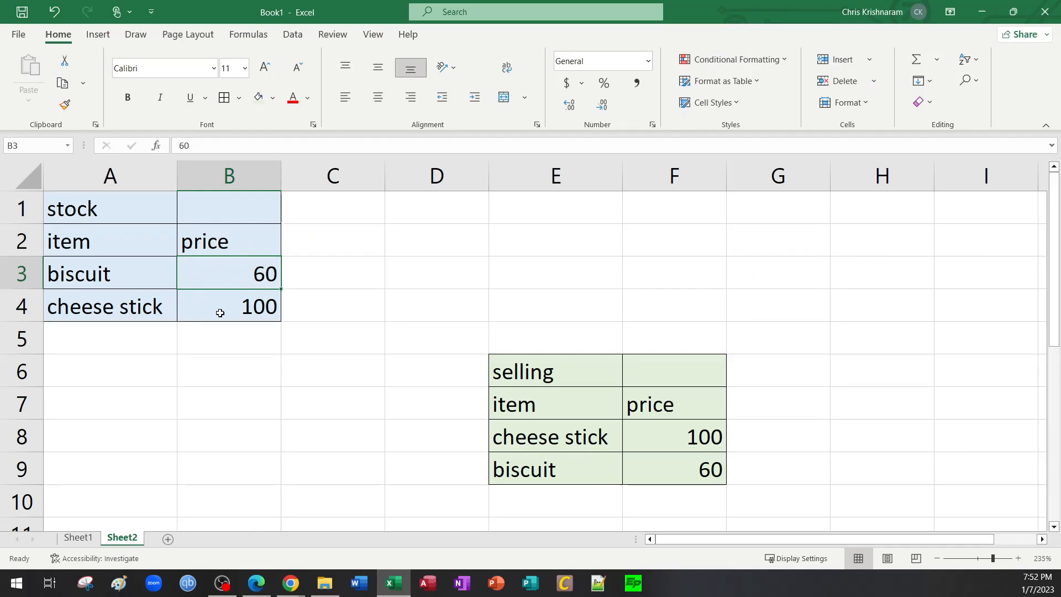
pyautogui.click(693, 438)
pyautogui.moveTo(537, 359); pyautogui.dragTo(706, 477)
pyautogui.click(654, 412)
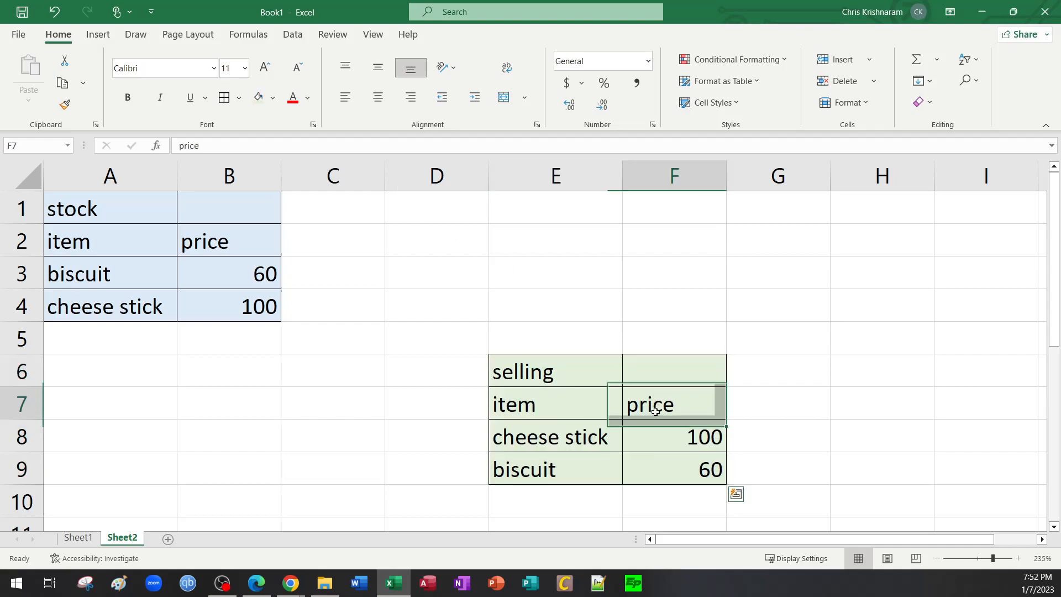
pyautogui.click(669, 439)
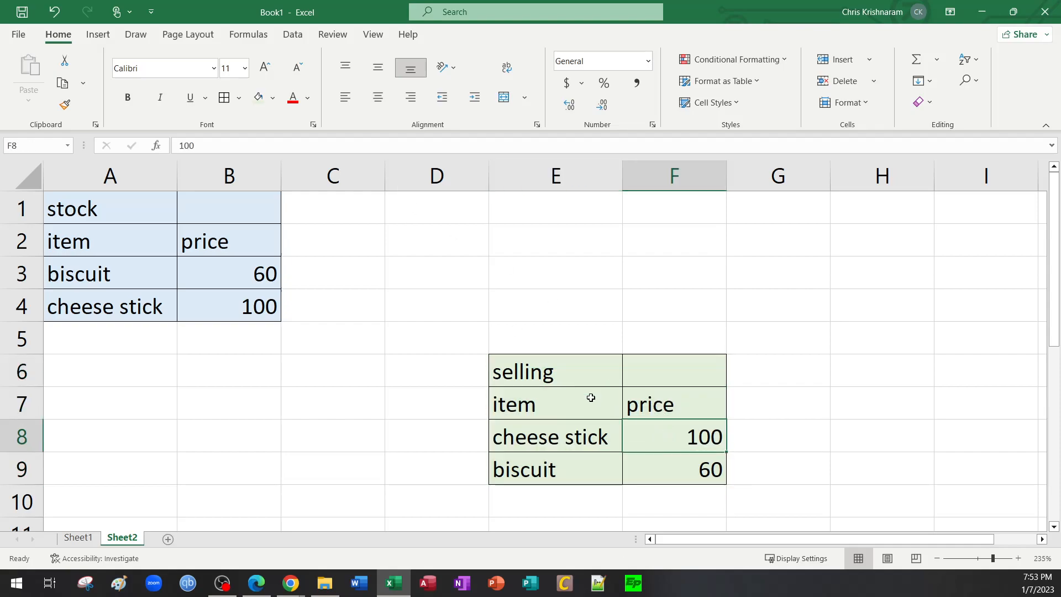
pyautogui.click(132, 274)
pyautogui.click(242, 269)
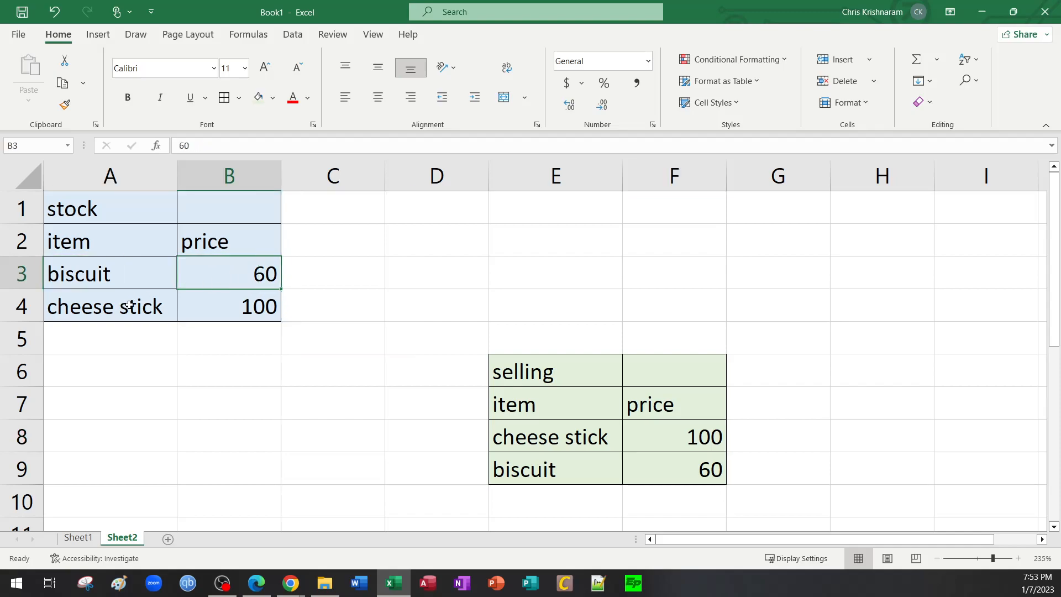
pyautogui.click(223, 297)
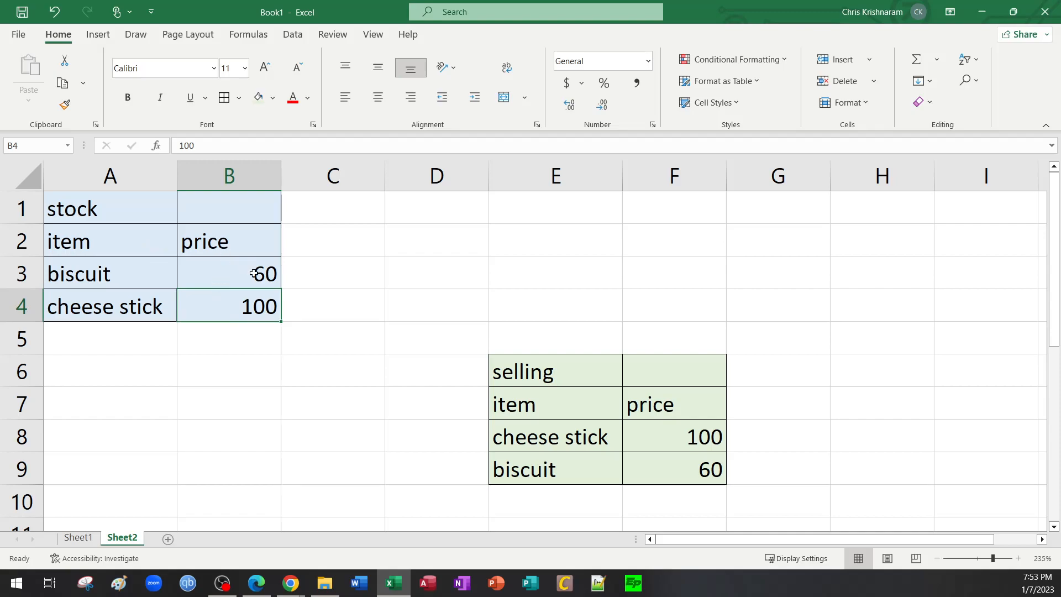
pyautogui.moveTo(133, 209); pyautogui.dragTo(243, 306)
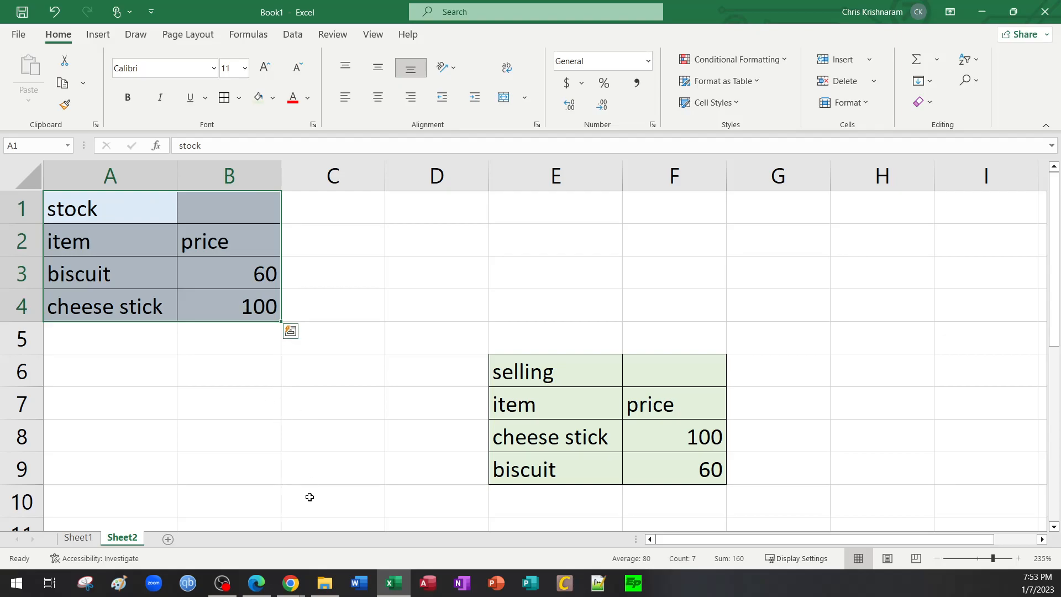
# Step: Switch to the PDF notes in Edge and underline "the range of data" in blue and "first column" in orange
pyautogui.click(256, 583)
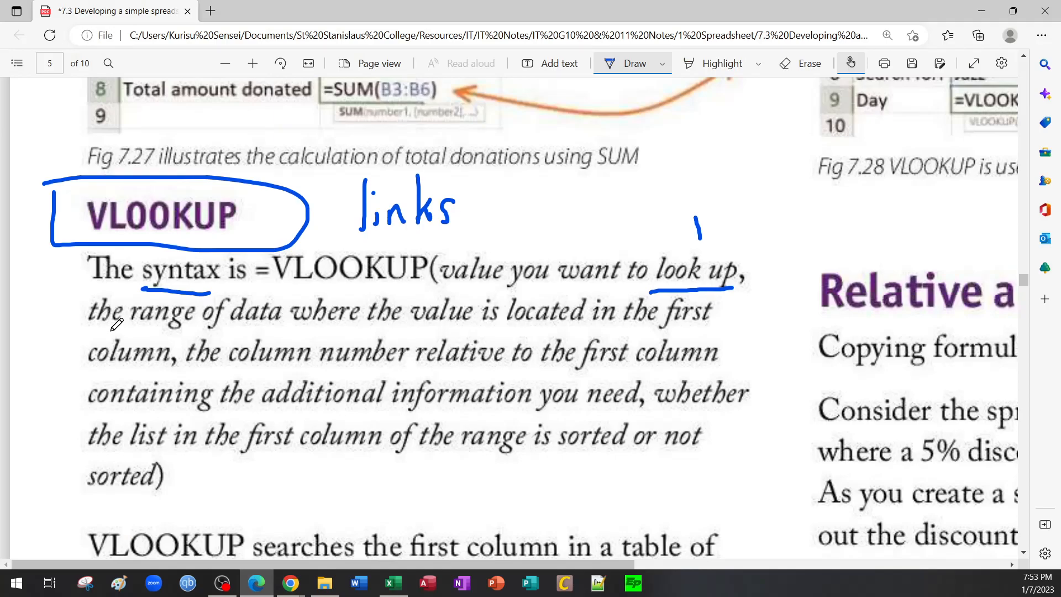
pyautogui.moveTo(103, 329); pyautogui.dragTo(283, 332)
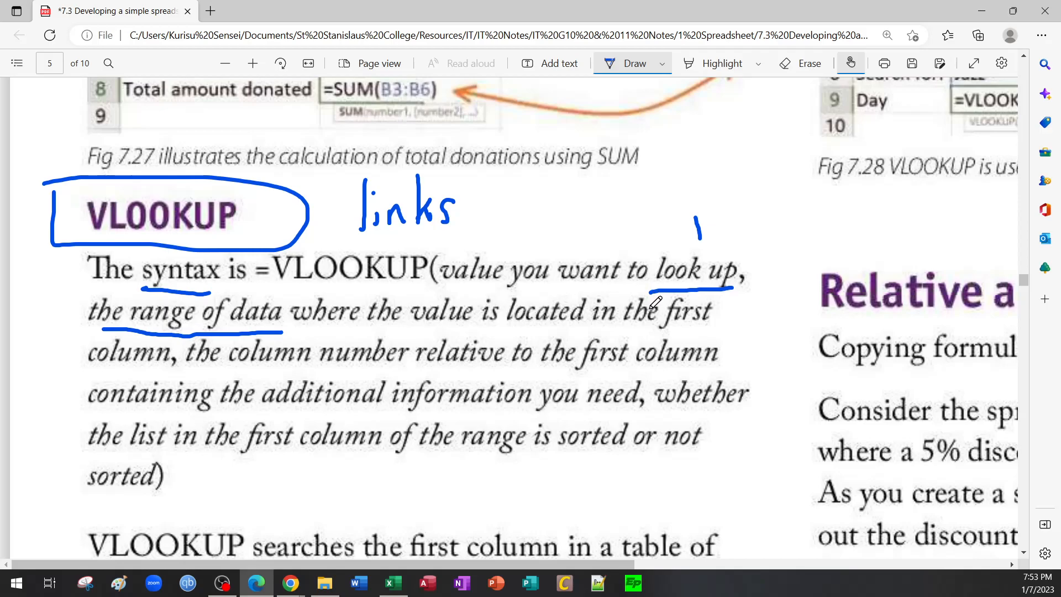
pyautogui.click(663, 64)
pyautogui.click(568, 143)
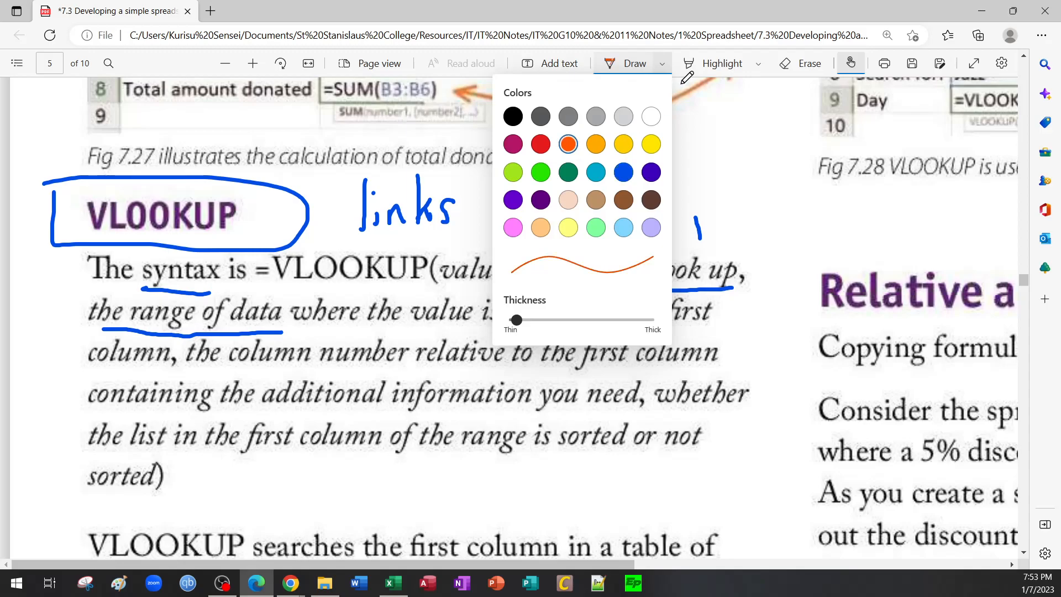
pyautogui.click(663, 64)
pyautogui.moveTo(656, 327); pyautogui.dragTo(703, 325)
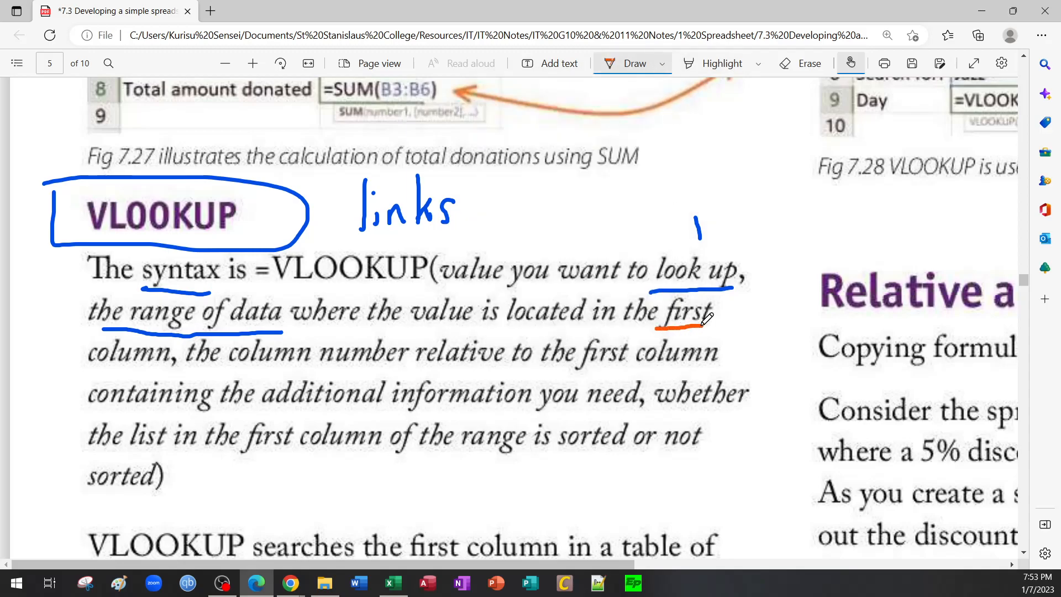
pyautogui.moveTo(89, 371); pyautogui.dragTo(153, 372)
# Step: Set the pen colour back to blue and handwrite "2" beside the line beginning "the range of data"
pyautogui.click(663, 64)
pyautogui.click(623, 175)
pyautogui.click(674, 62)
pyautogui.moveTo(45, 301)
pyautogui.mouseDown()
pyautogui.moveTo(56, 310)
pyautogui.moveTo(40, 321)
pyautogui.moveTo(65, 320)
pyautogui.mouseUp()
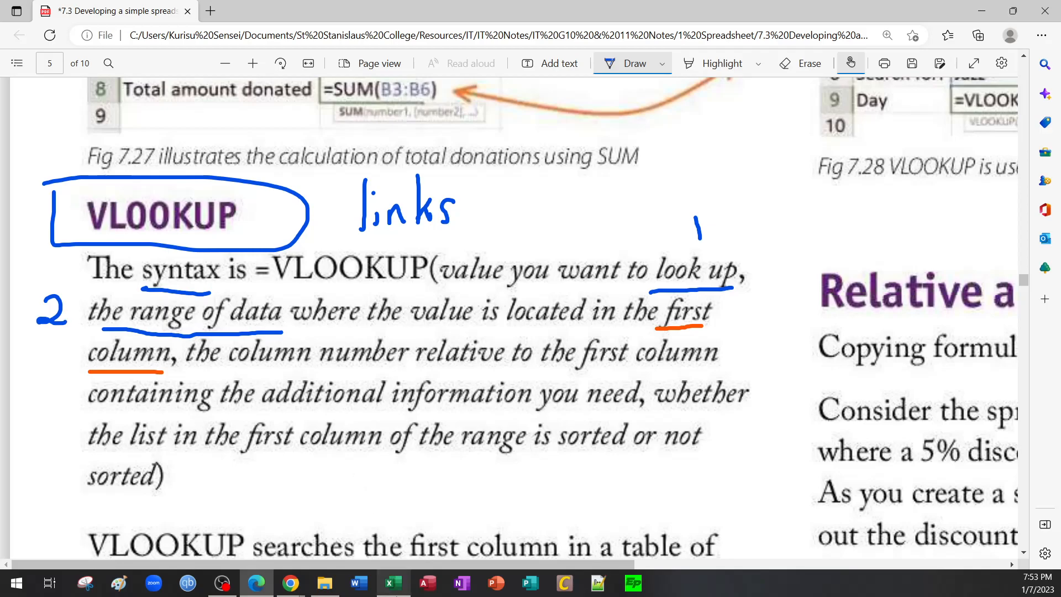
# Step: Switch to Excel and examine the stock table as a lookup range, first as A1:B4 and then as A2:B4
pyautogui.click(394, 583)
pyautogui.click(225, 398)
pyautogui.moveTo(101, 205); pyautogui.dragTo(226, 308)
pyautogui.moveTo(115, 241); pyautogui.dragTo(221, 293)
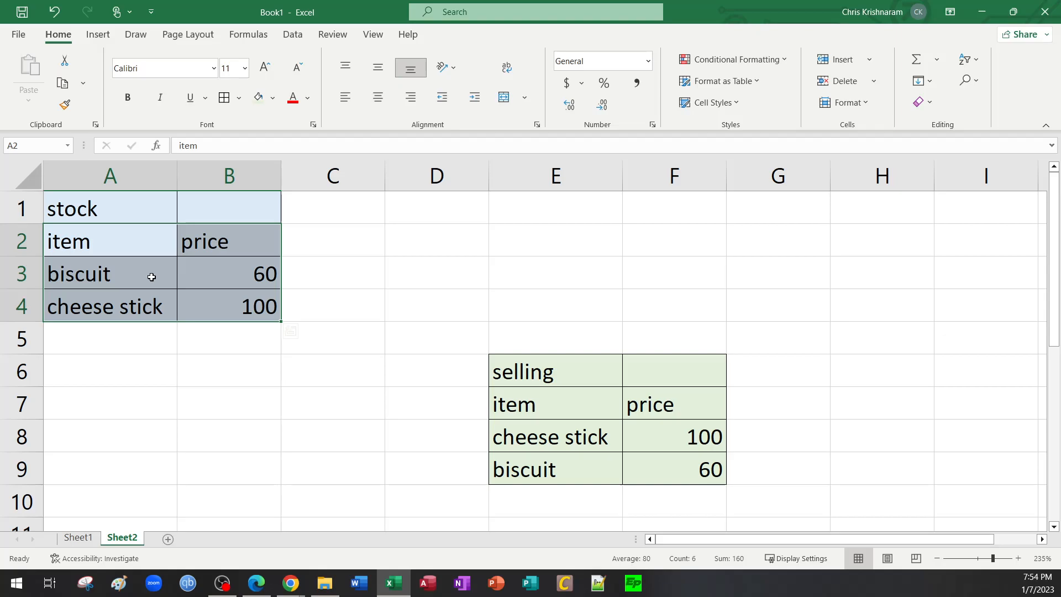
# Step: Switch to the PDF notes in Edge and underline "column number" in blue in the VLOOKUP syntax
pyautogui.click(260, 584)
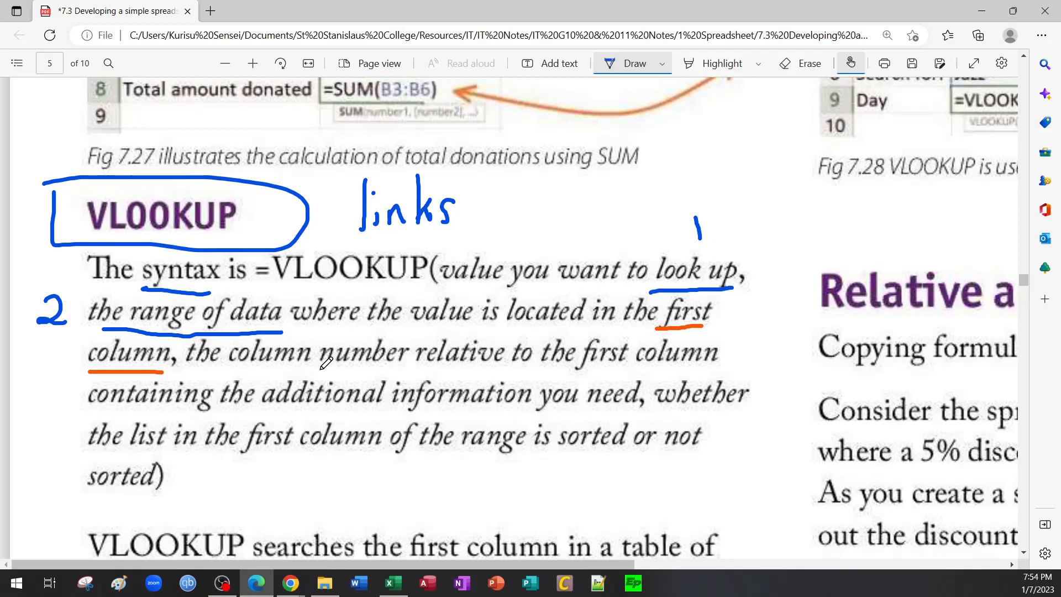
pyautogui.moveTo(225, 371); pyautogui.dragTo(386, 374)
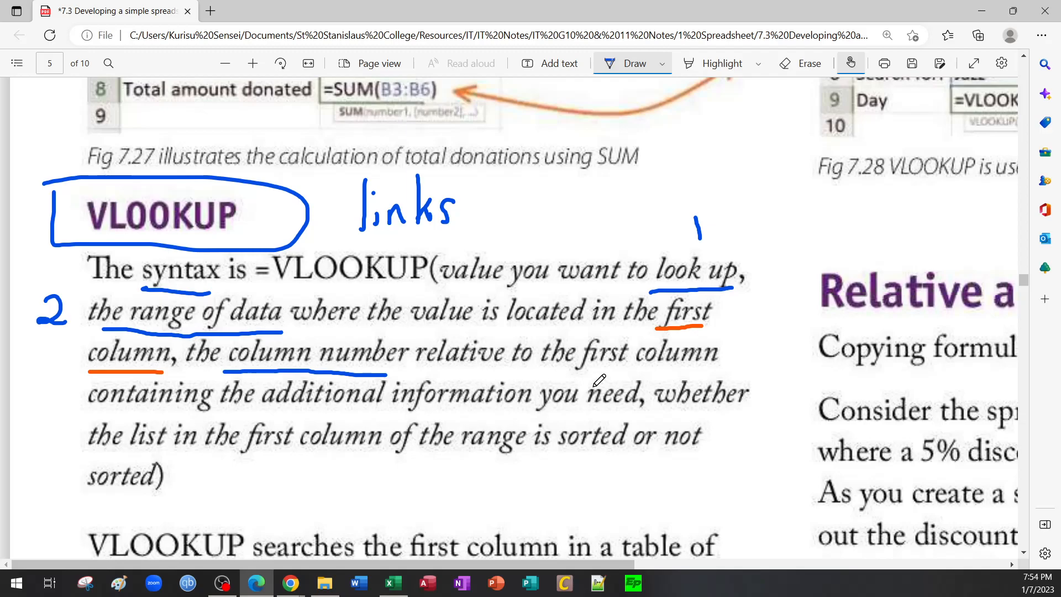
# Step: Switch back to Excel and examine the stock table's first column, A1:A4
pyautogui.click(393, 583)
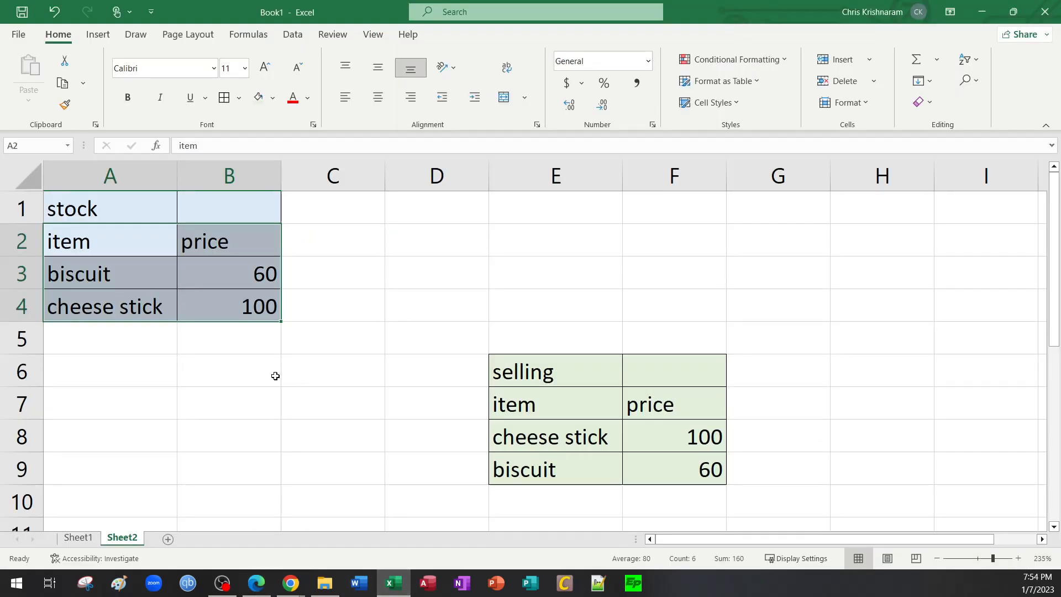
pyautogui.click(255, 414)
pyautogui.moveTo(120, 206); pyautogui.dragTo(106, 303)
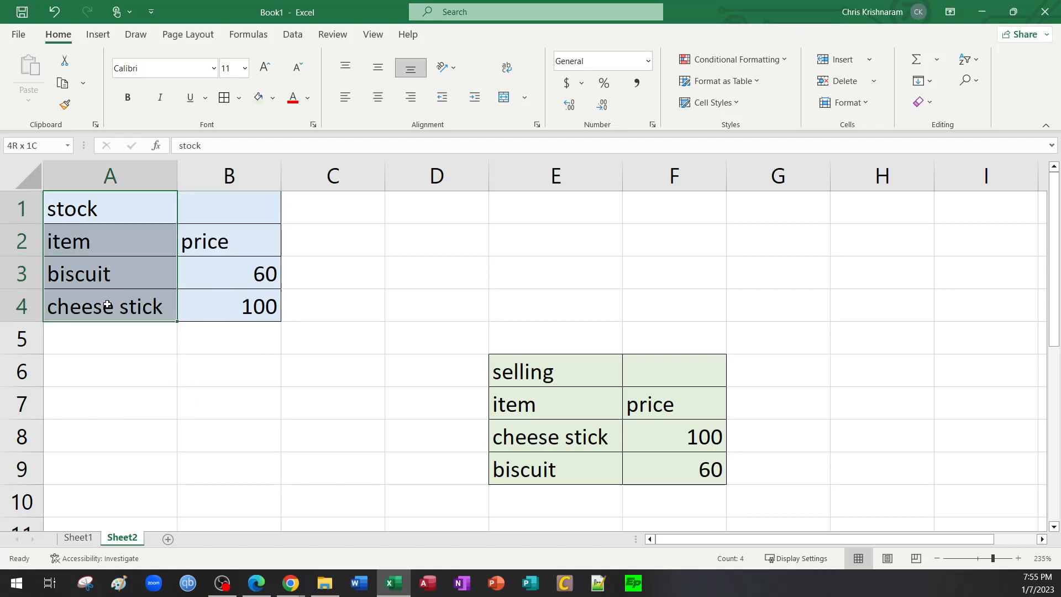
# Step: Examine the stock table's vertical item column and the horizontal biscuit row
pyautogui.moveTo(102, 240); pyautogui.dragTo(212, 307)
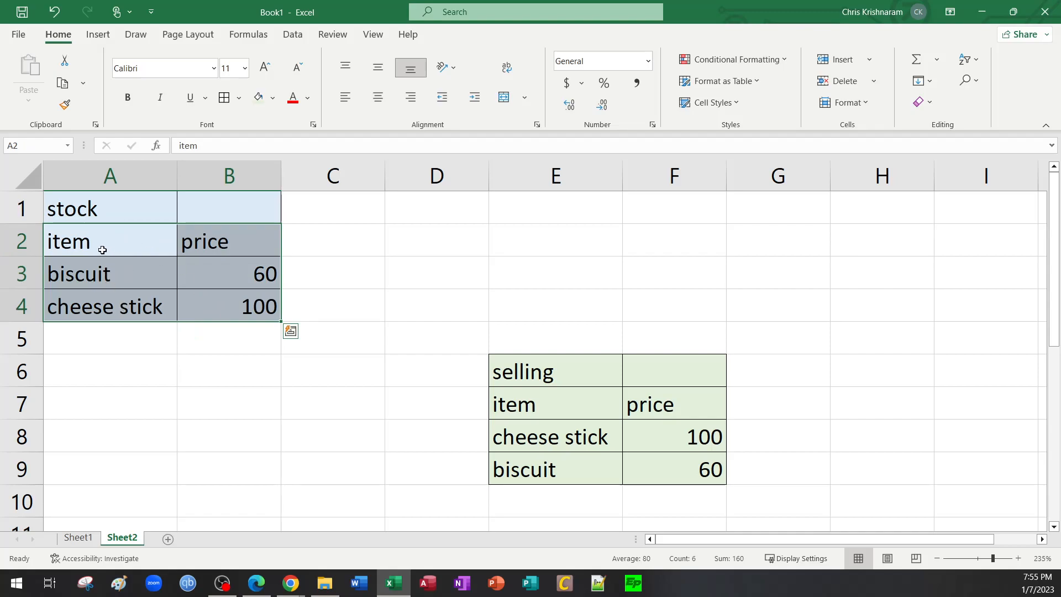
pyautogui.click(101, 272)
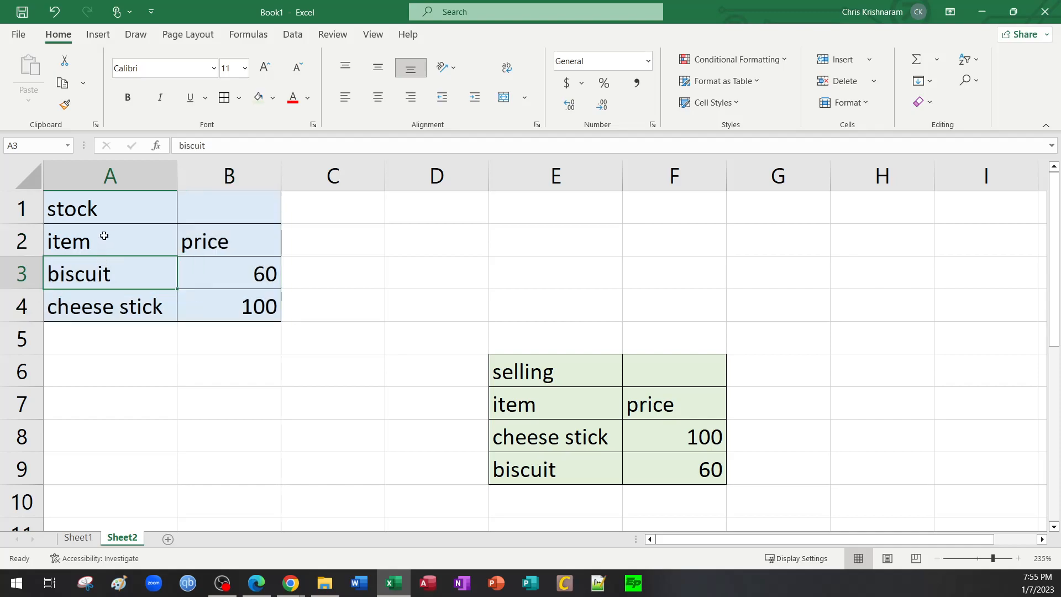
pyautogui.moveTo(103, 233); pyautogui.dragTo(98, 307)
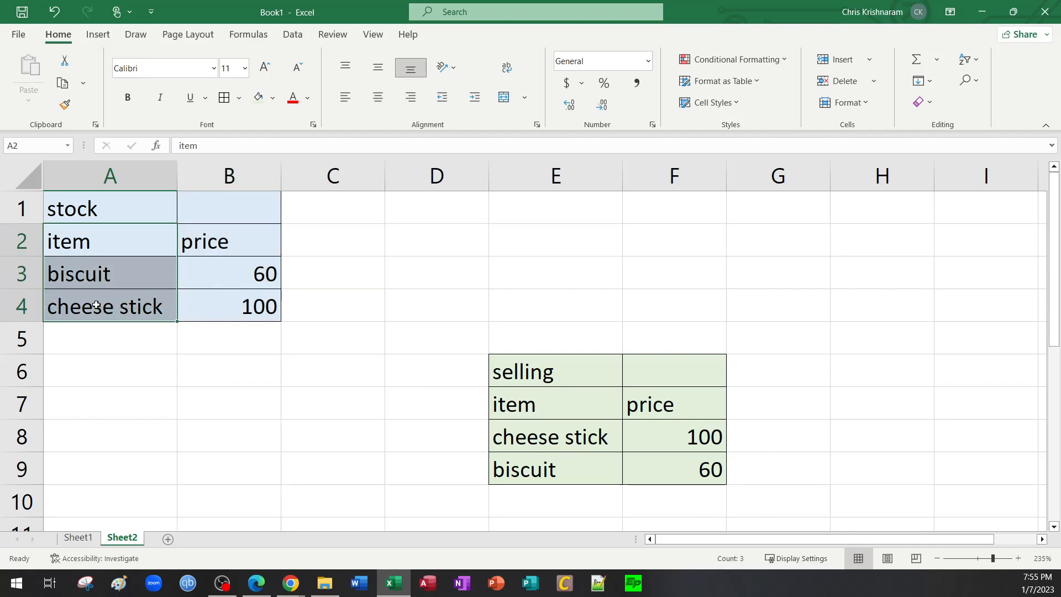
pyautogui.click(107, 270)
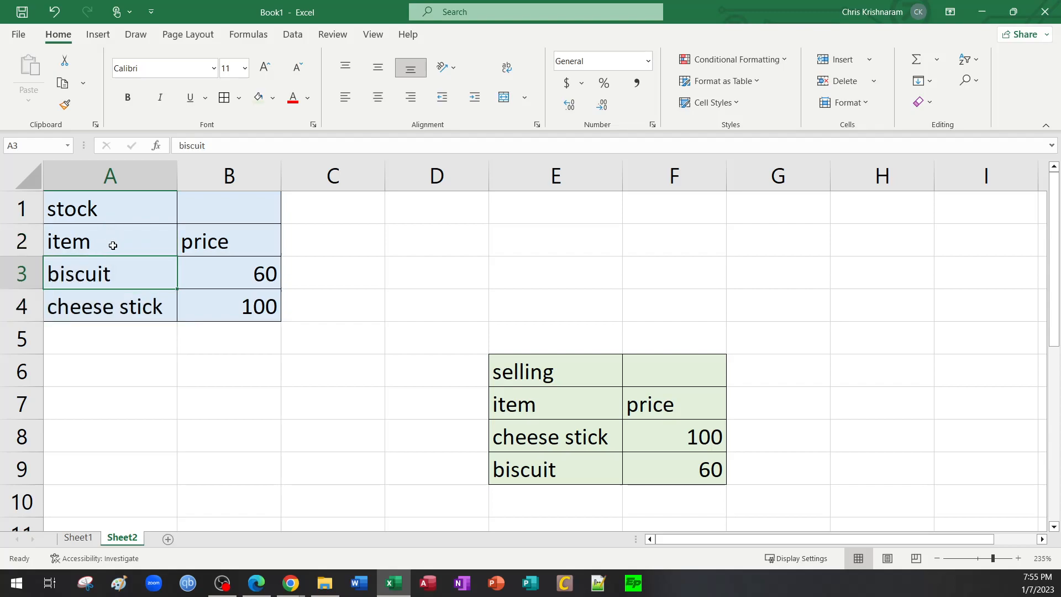
pyautogui.click(113, 175)
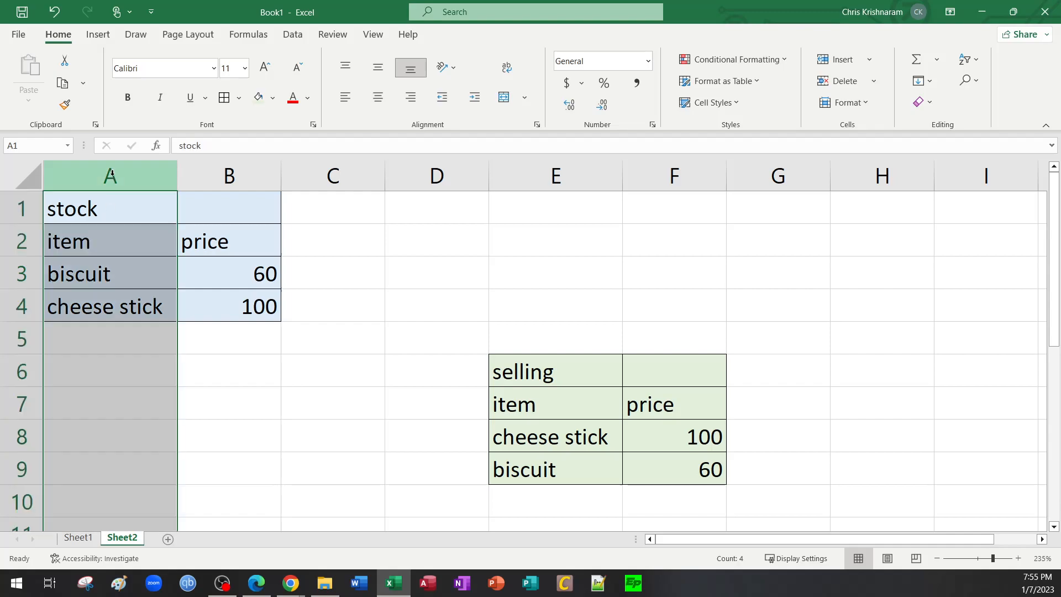
pyautogui.moveTo(103, 217); pyautogui.dragTo(104, 257)
pyautogui.click(94, 270)
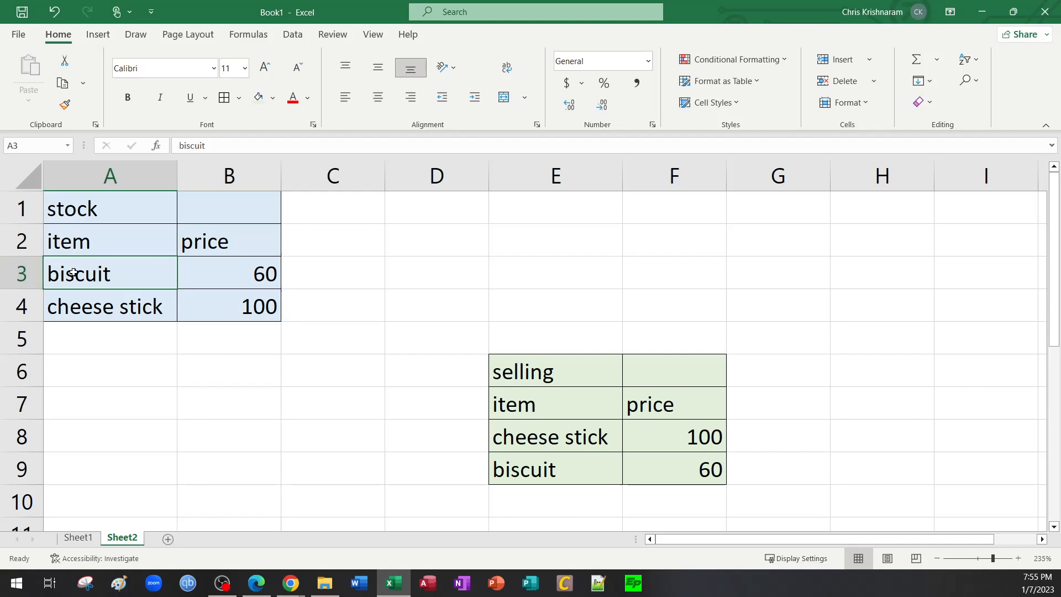
pyautogui.click(26, 271)
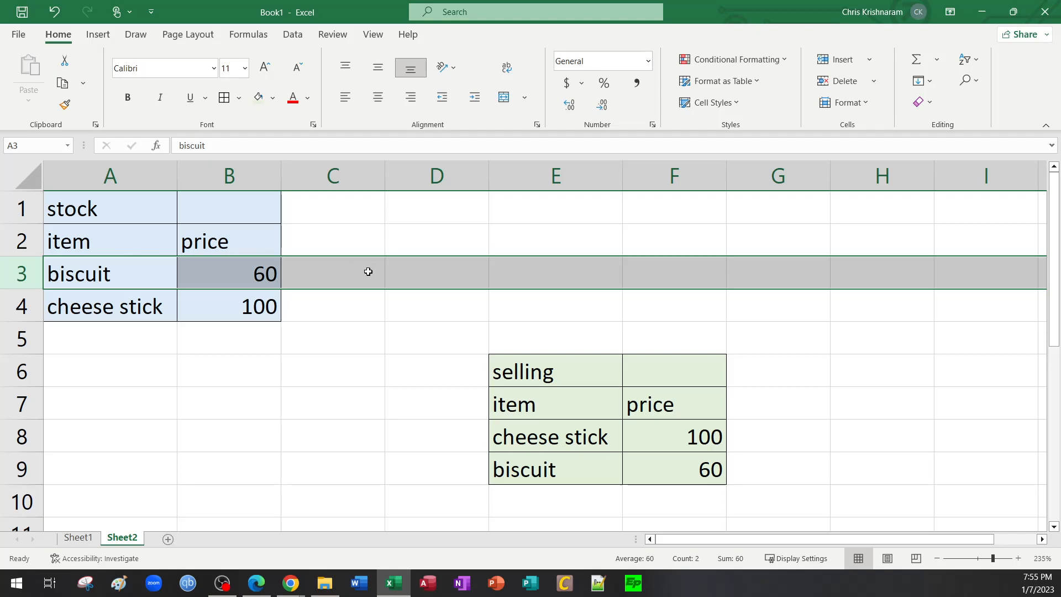
# Step: Enter the note "v = vertical" in cell E2
pyautogui.click(553, 246)
pyautogui.write('v')
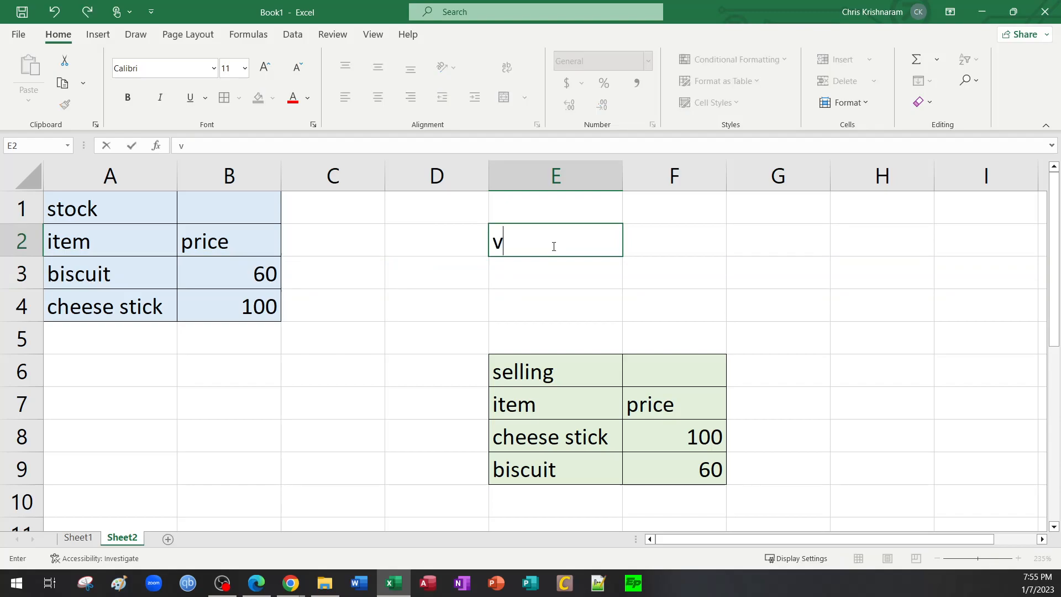
pyautogui.write(' =')
pyautogui.write('vet')
pyautogui.press('BackSpace')
pyautogui.write('rticial')
pyautogui.press('BackSpace')
pyautogui.press('BackSpace')
pyautogui.press('BackSpace')
pyautogui.write('al')
pyautogui.press('Return')
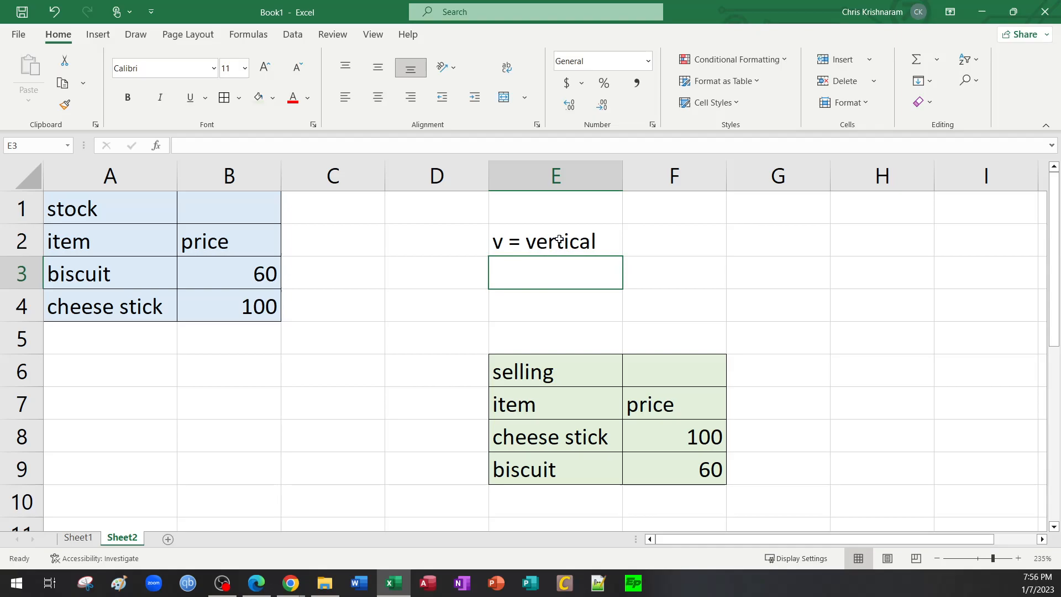
pyautogui.click(556, 212)
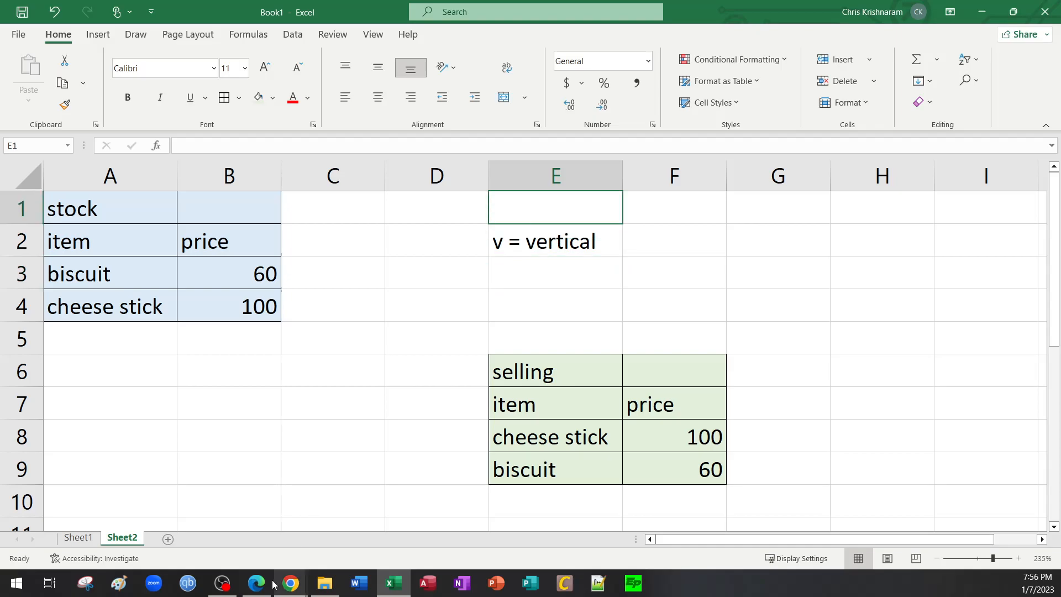
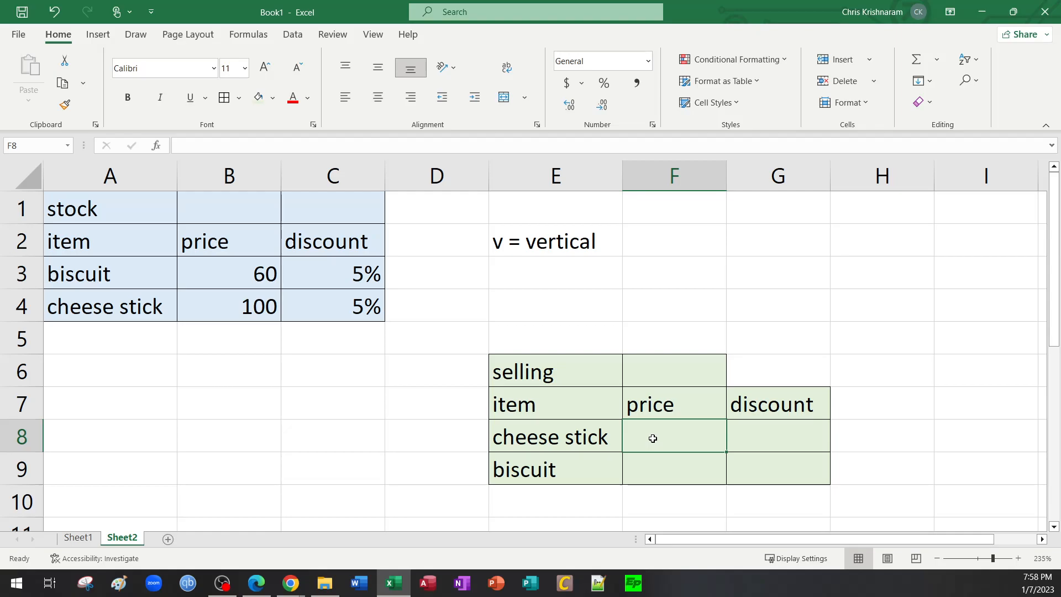
pyautogui.doubleClick(652, 439)
pyautogui.write('=')
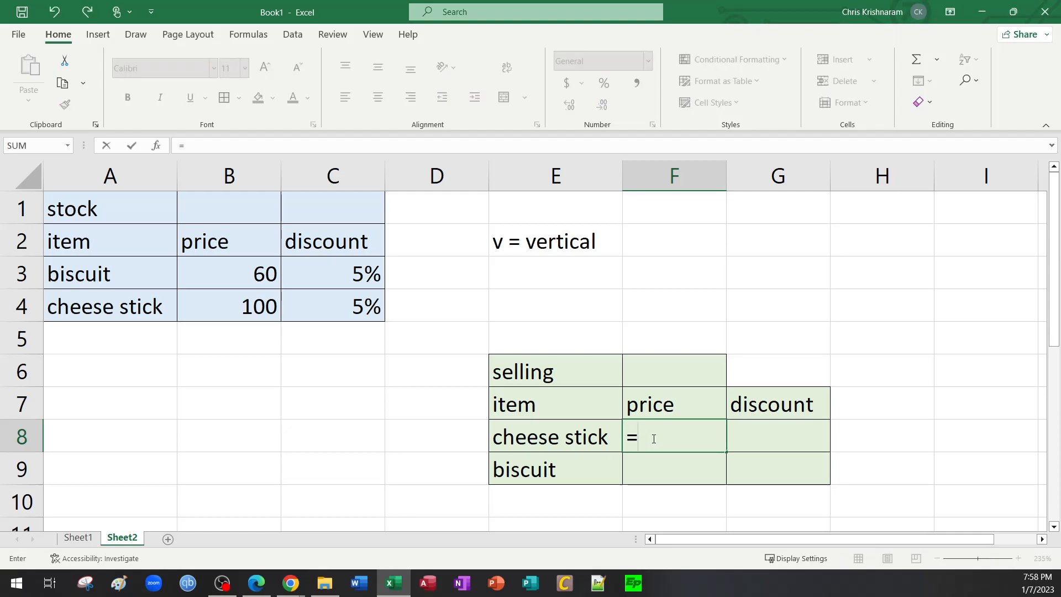
pyautogui.write('vlookup')
pyautogui.press('Tab')
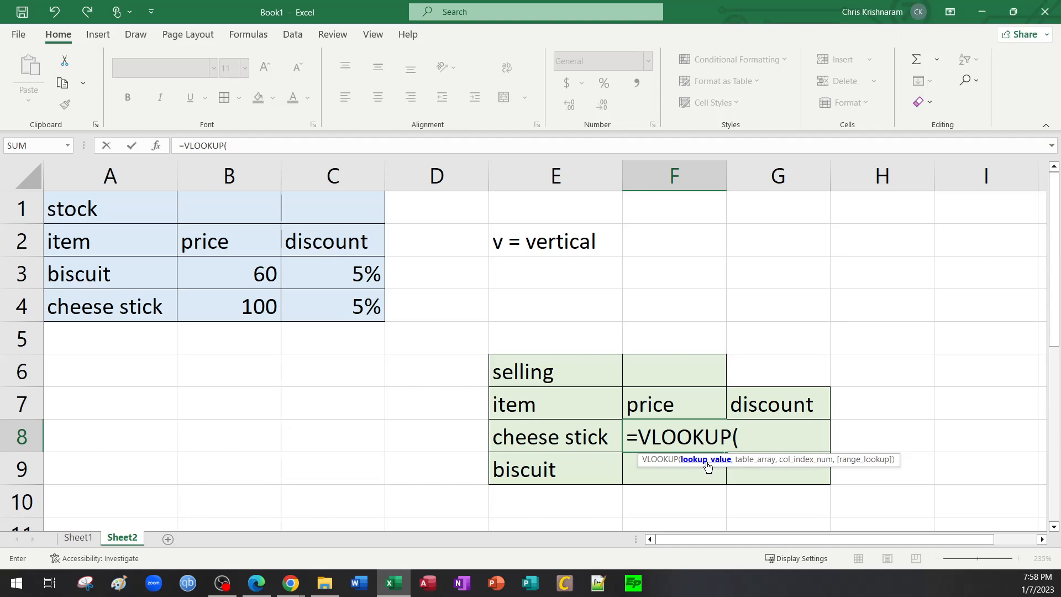
pyautogui.press('Escape')
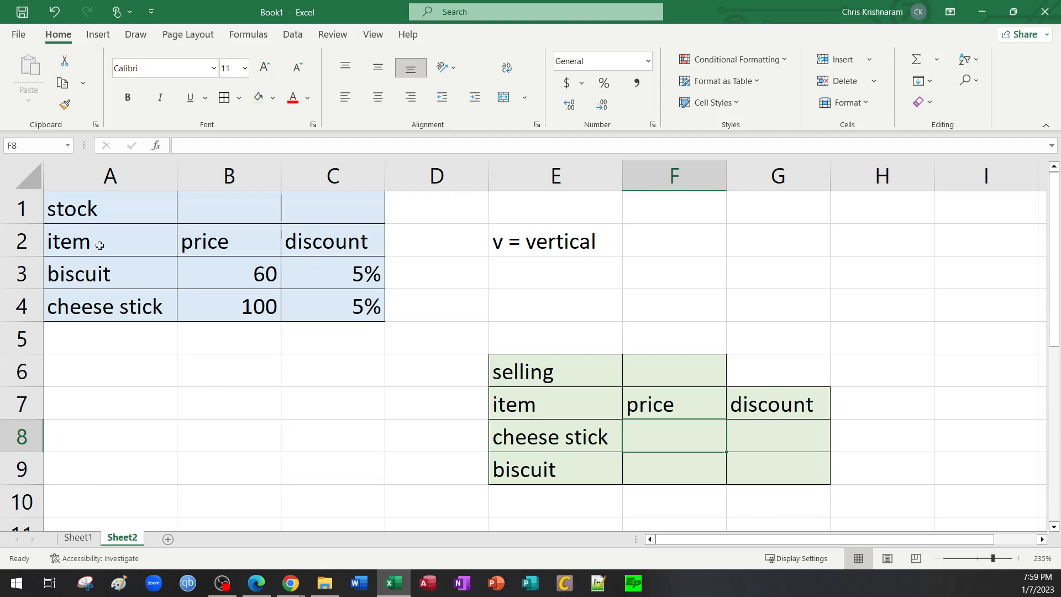
# Step: Examine the stock table's title row and the block of cells from the item header to the cheese stick's discount
pyautogui.moveTo(94, 236); pyautogui.dragTo(345, 304)
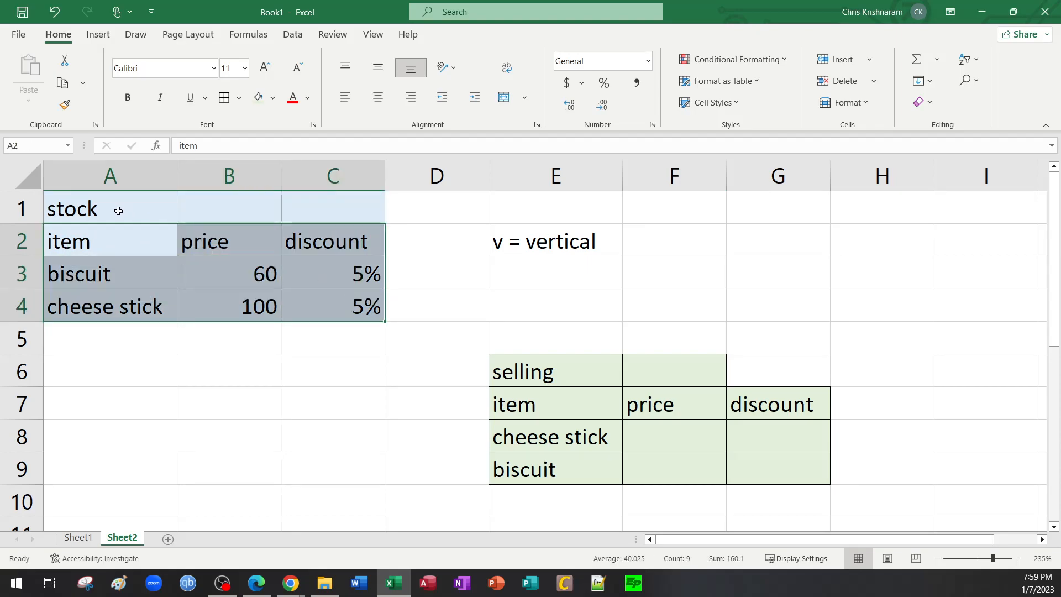
pyautogui.moveTo(131, 242); pyautogui.dragTo(308, 303)
pyautogui.hotkey('ctrl', 'v')
pyautogui.click(107, 237)
pyautogui.moveTo(107, 237); pyautogui.dragTo(322, 296)
pyautogui.moveTo(126, 338); pyautogui.dragTo(348, 424)
pyautogui.click(113, 209)
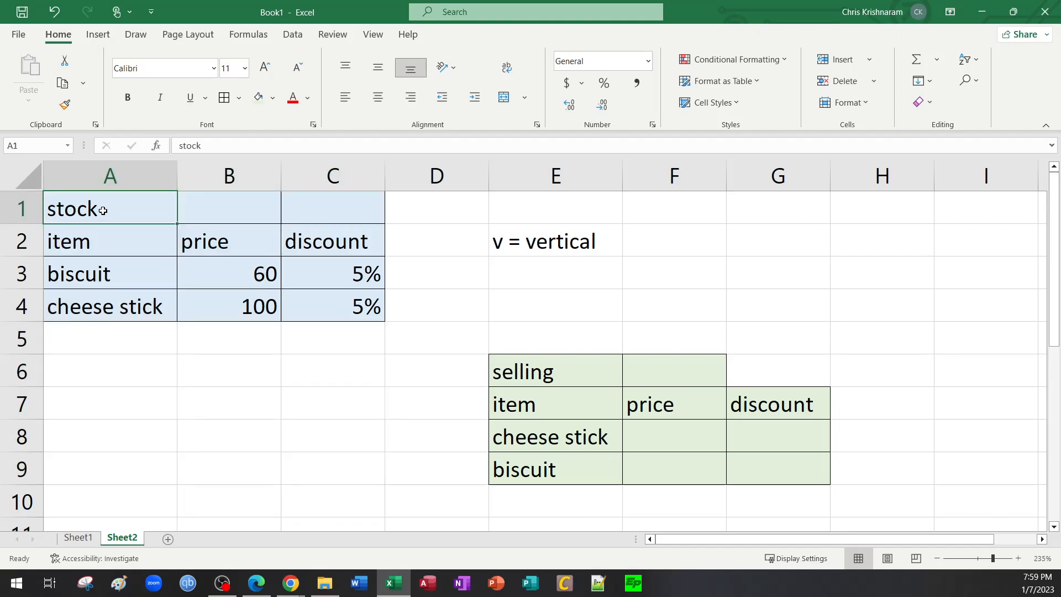
pyautogui.moveTo(116, 209); pyautogui.dragTo(326, 206)
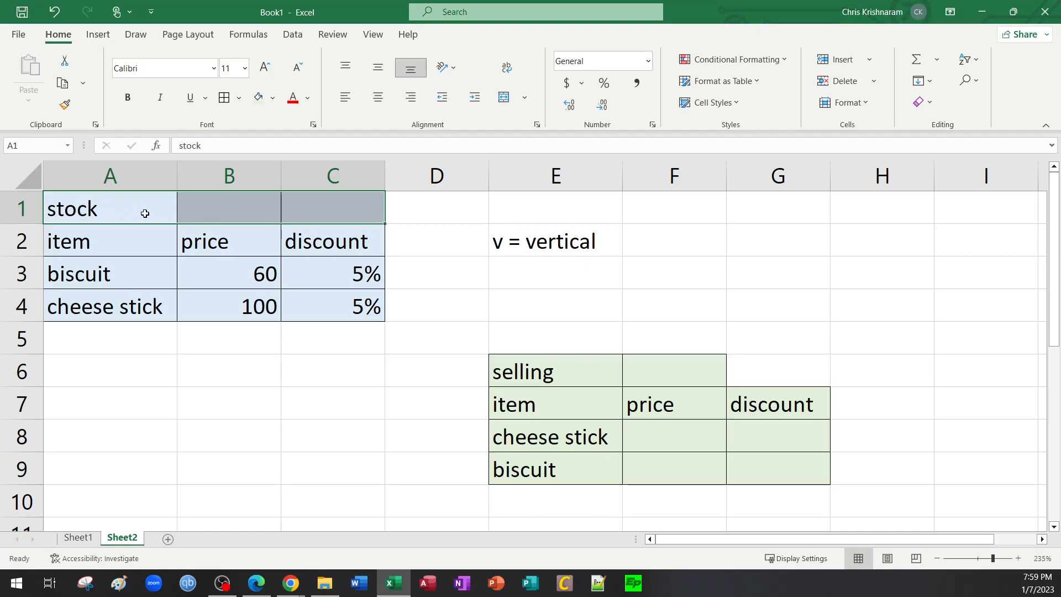
pyautogui.moveTo(125, 234); pyautogui.dragTo(354, 310)
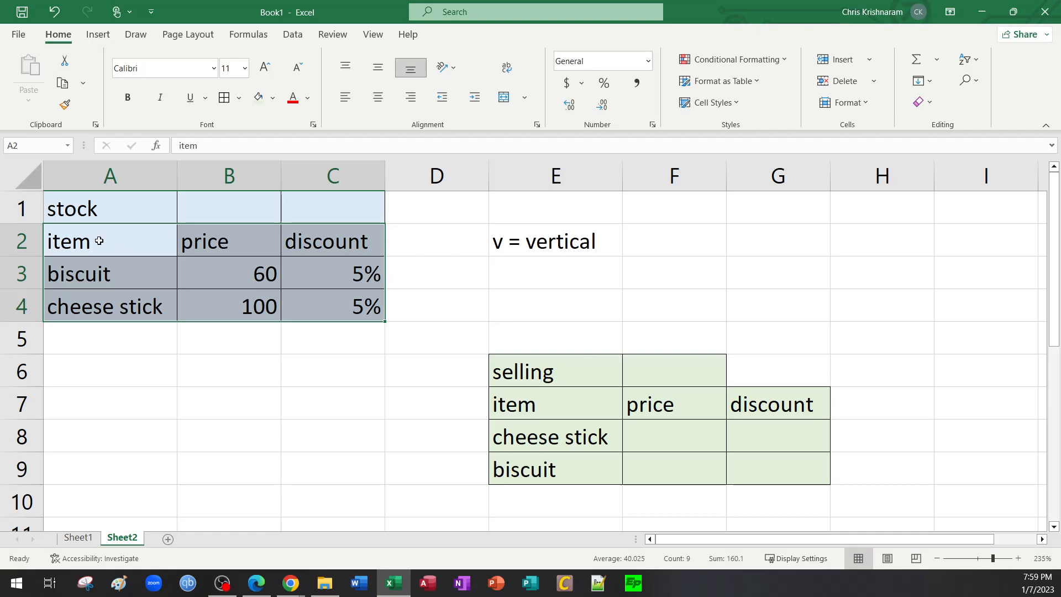
# Step: Name the range A2:C4, from the item header to the cheese stick's discount, "stock"
pyautogui.moveTo(100, 240); pyautogui.dragTo(326, 307)
pyautogui.click(46, 146)
pyautogui.write('stock')
pyautogui.press('Return')
pyautogui.click(239, 358)
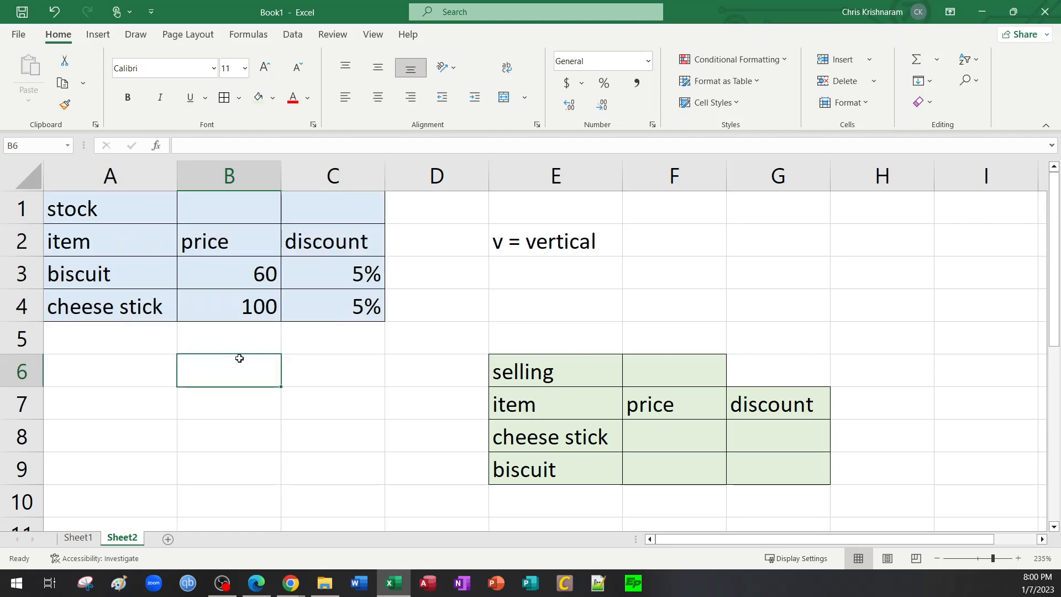
# Step: Start a VLOOKUP formula in F8, the cheese stick's selling price, with E8 as the lookup value
pyautogui.click(657, 436)
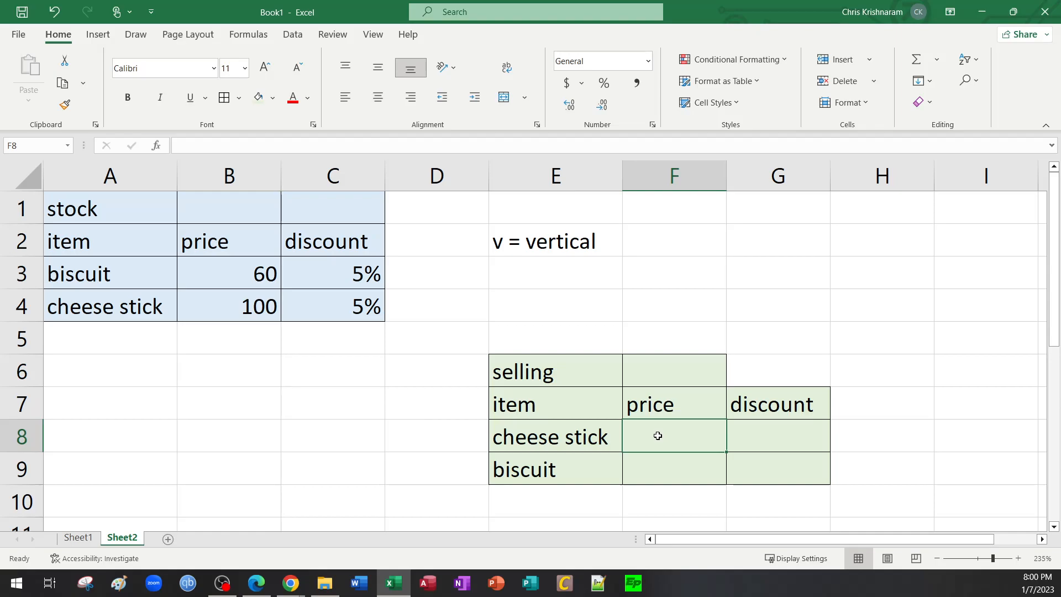
pyautogui.write('=')
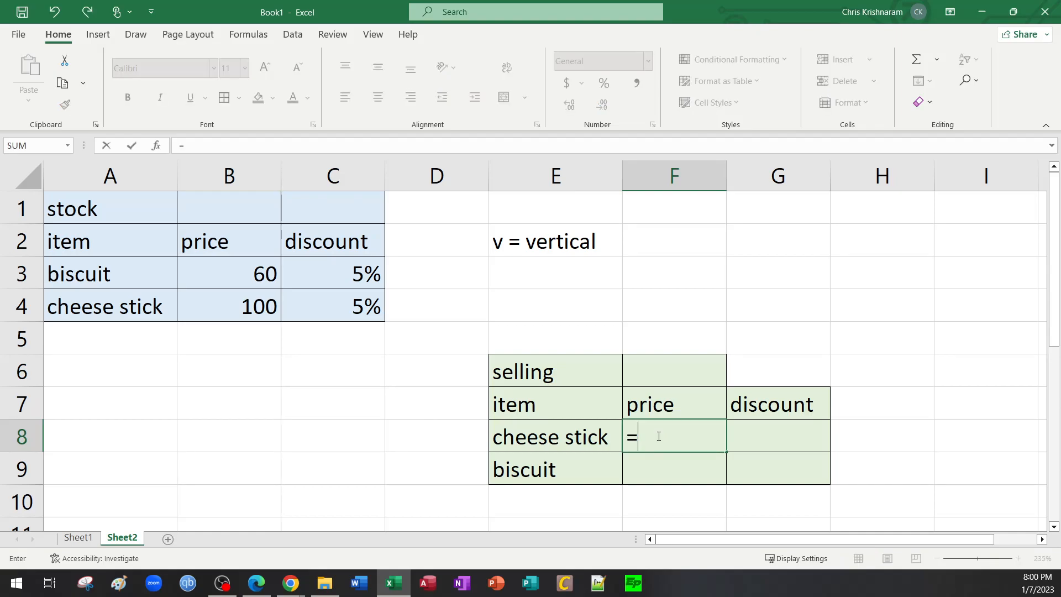
pyautogui.write('vlookup')
pyautogui.press('Tab')
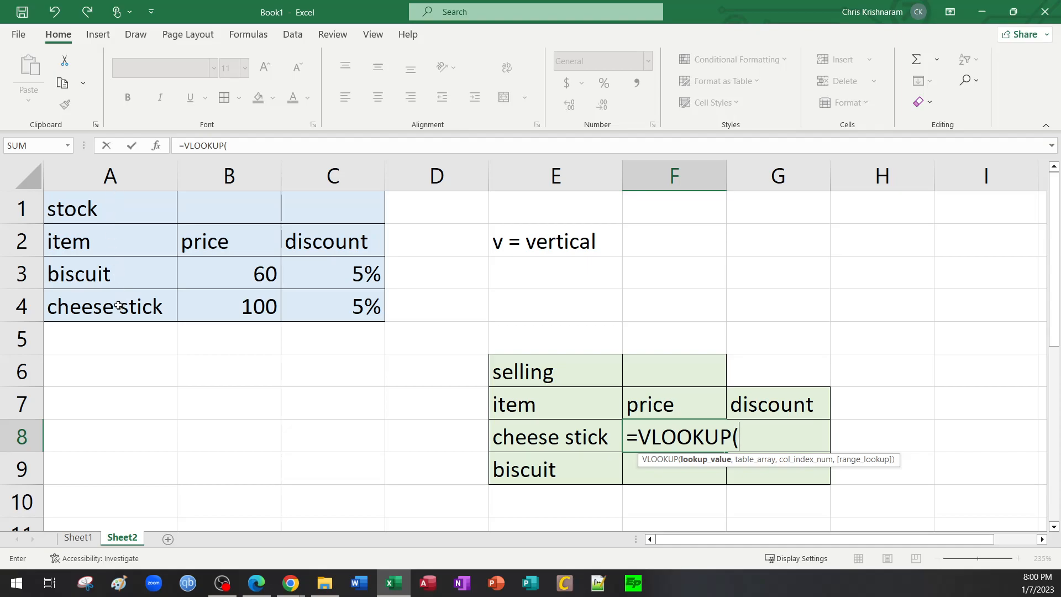
pyautogui.click(556, 437)
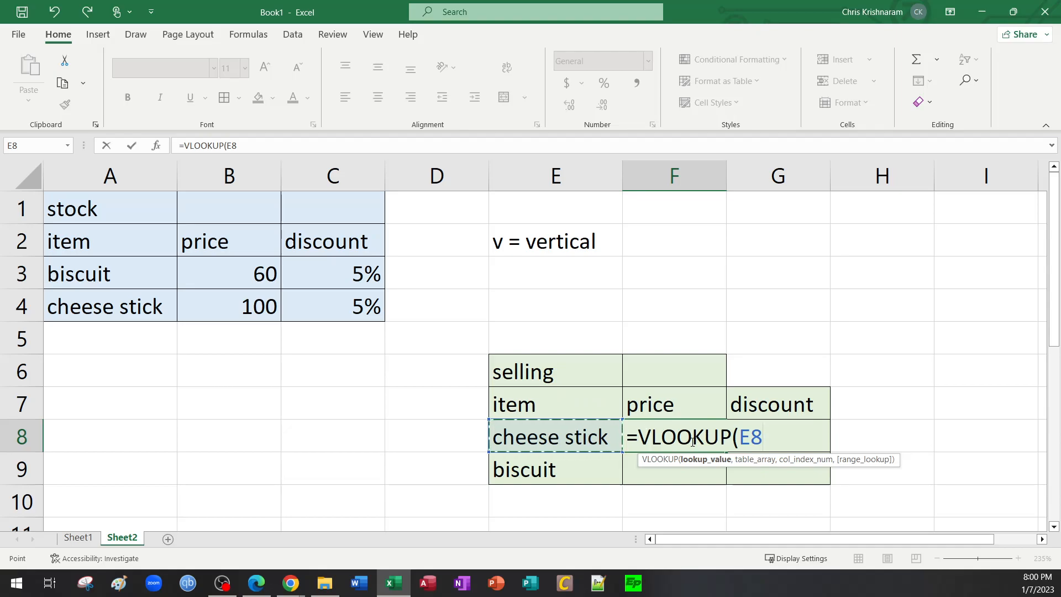
pyautogui.moveTo(766, 438); pyautogui.dragTo(741, 439)
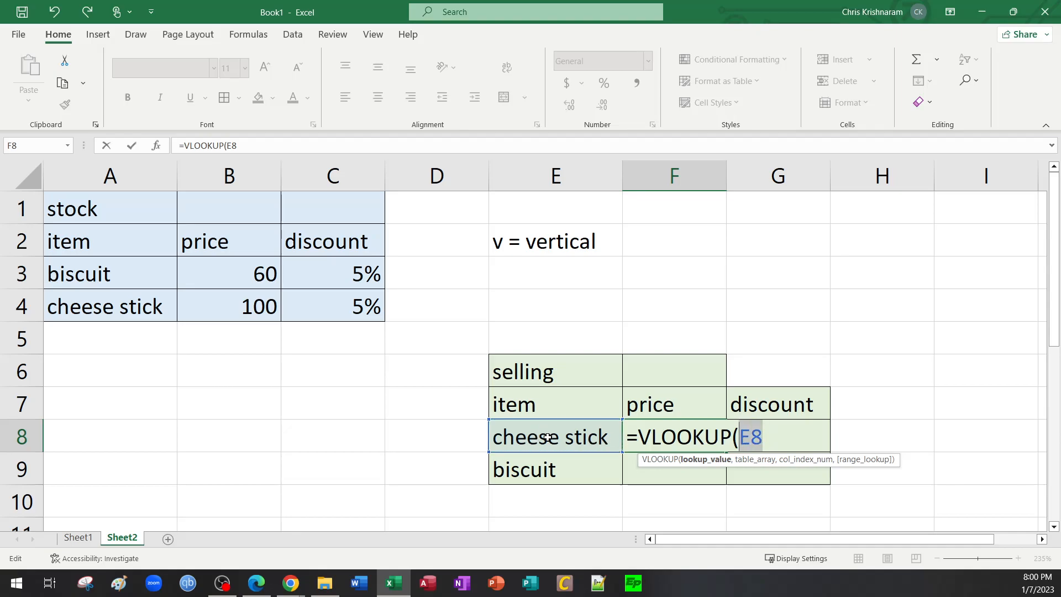
pyautogui.click(767, 438)
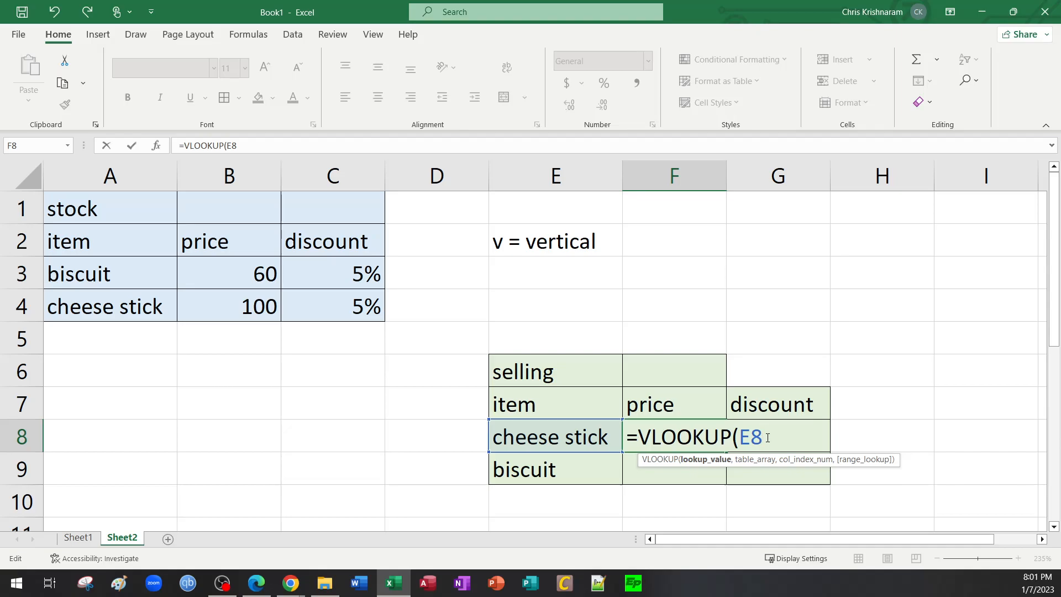
# Step: Complete the VLOOKUP in F8 with the named range stock, column index 2 and FALSE for an exact match
pyautogui.write(',')
pyautogui.write('stock')
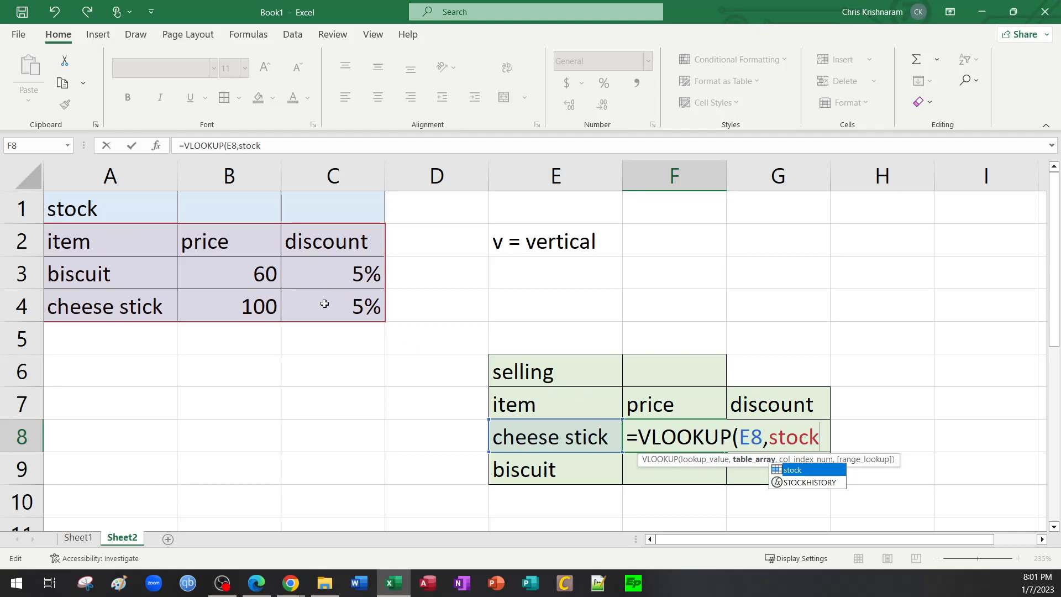
pyautogui.write(',')
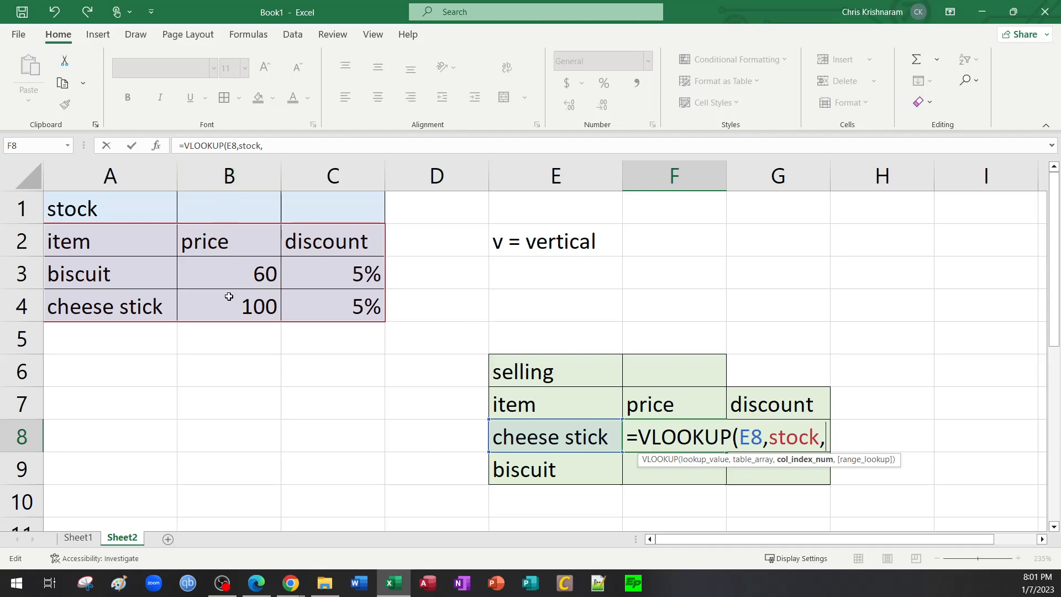
pyautogui.write('2')
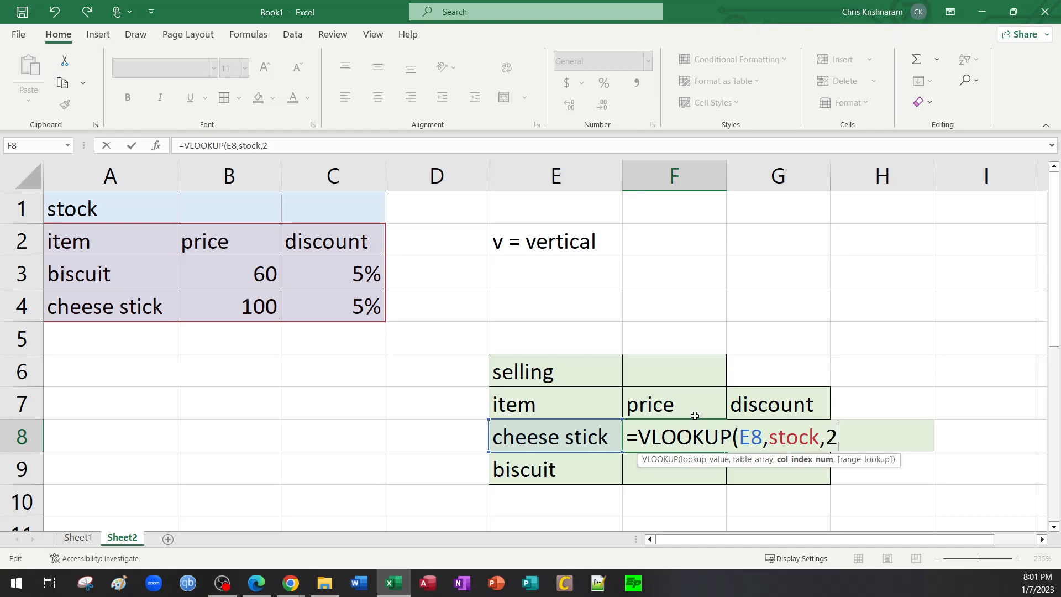
pyautogui.write(',')
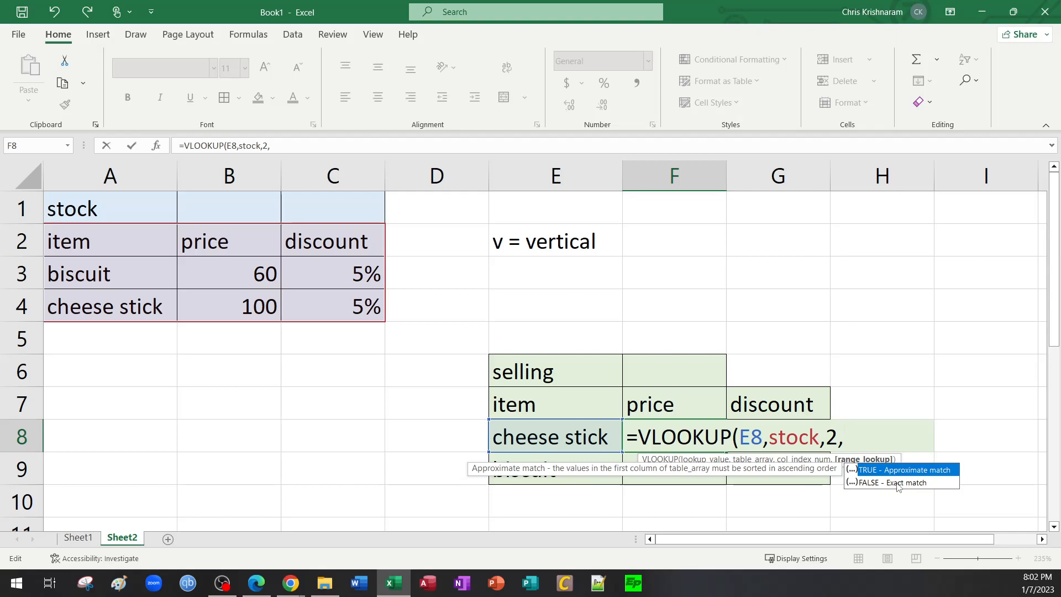
pyautogui.click(879, 483)
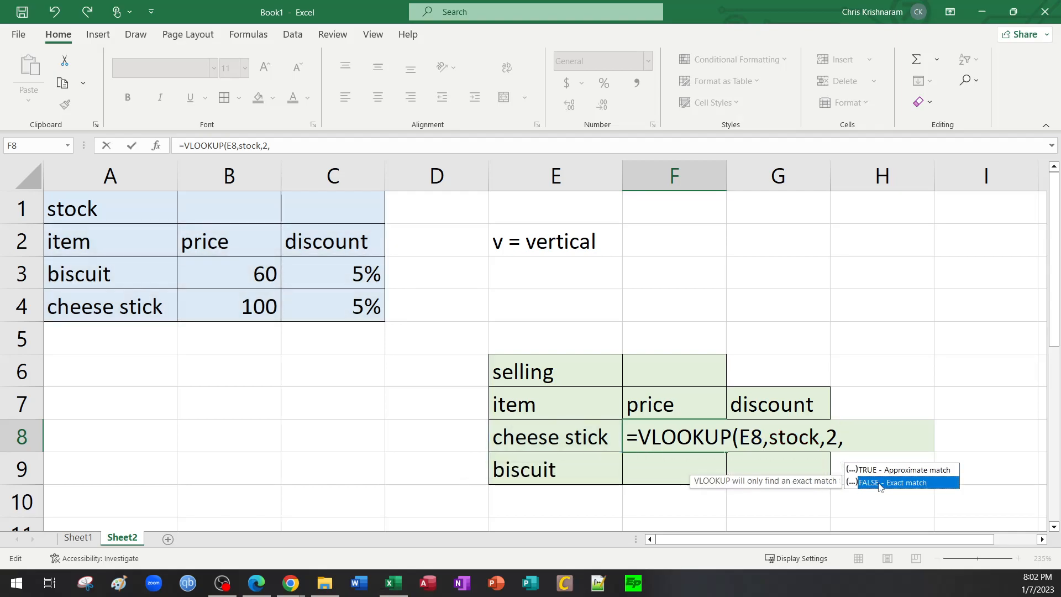
pyautogui.doubleClick(880, 483)
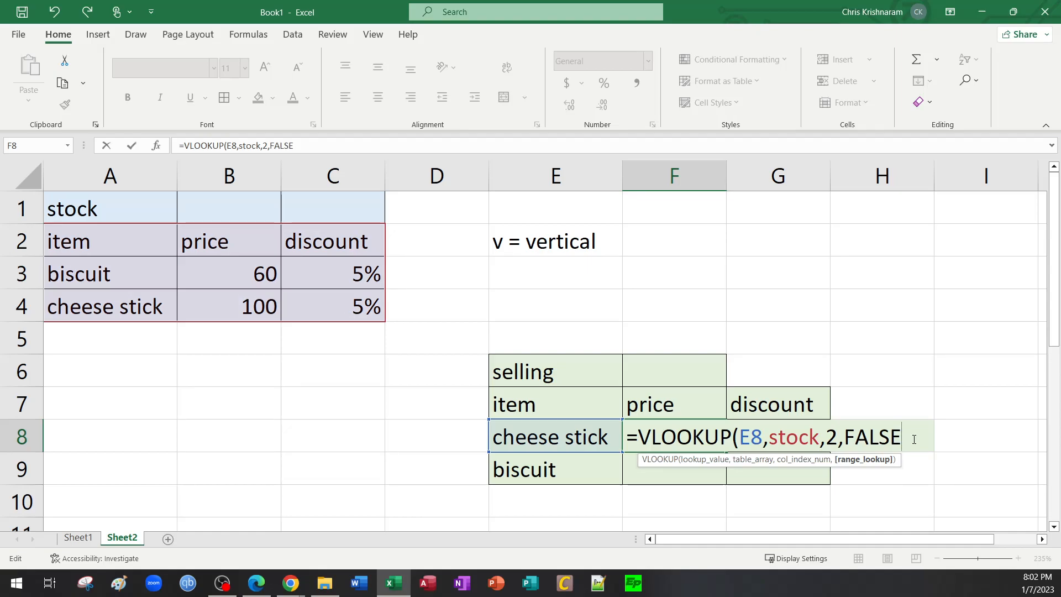
pyautogui.write(')')
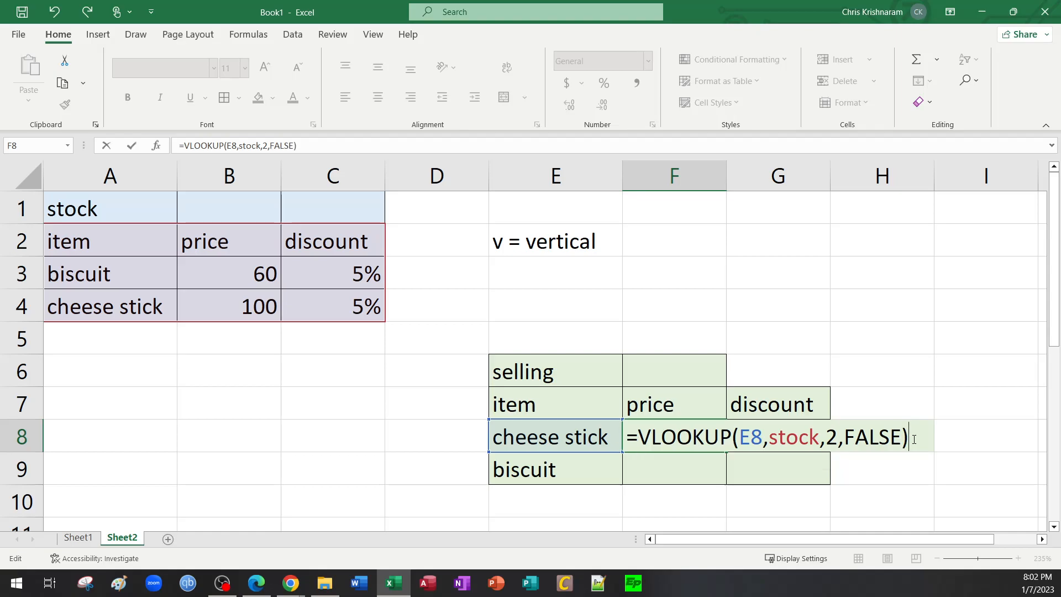
pyautogui.press('Return')
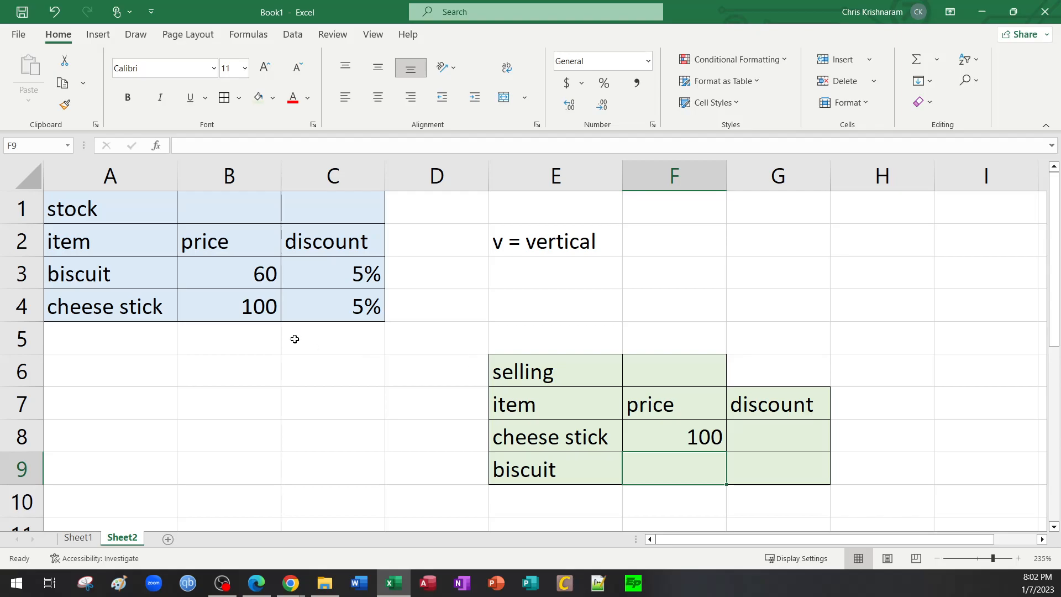
# Step: Change the cheese stick's price in the stock table to 200 and then to 400 to test the lookup
pyautogui.click(255, 304)
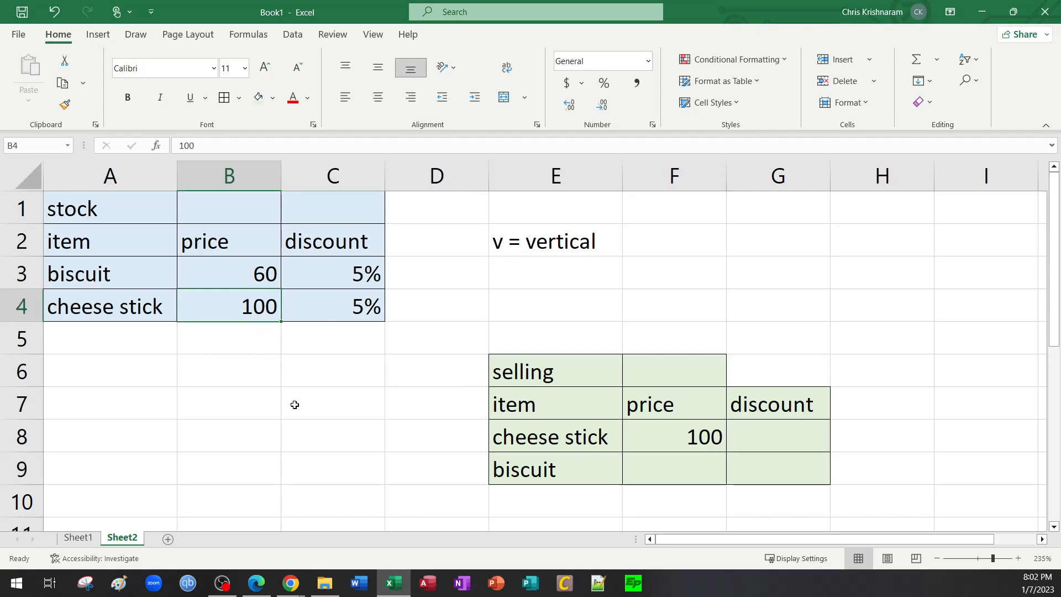
pyautogui.write('200')
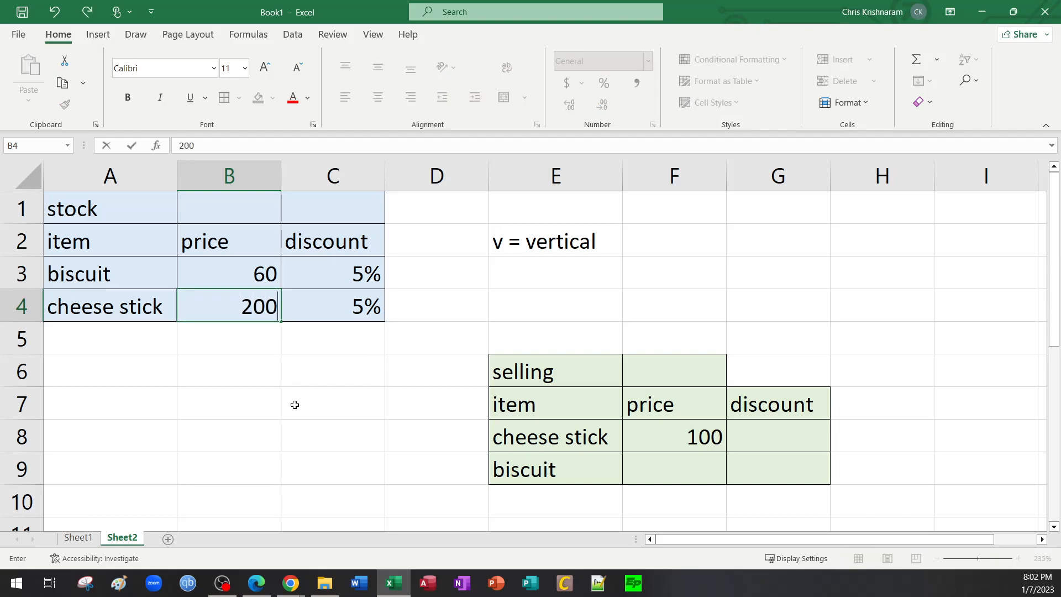
pyautogui.press('Return')
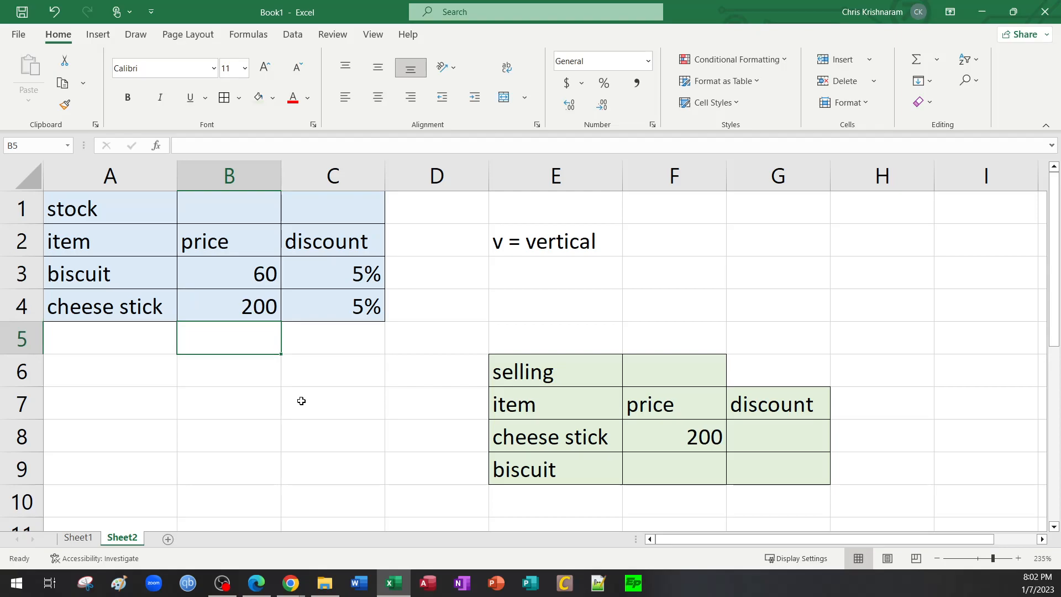
pyautogui.click(241, 307)
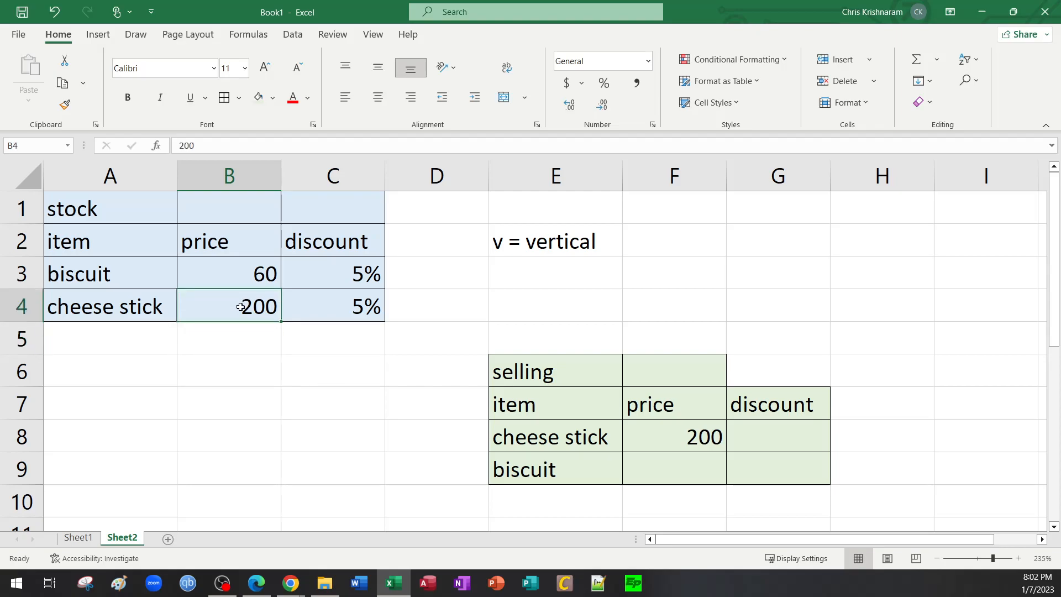
pyautogui.write('400')
pyautogui.press('Return')
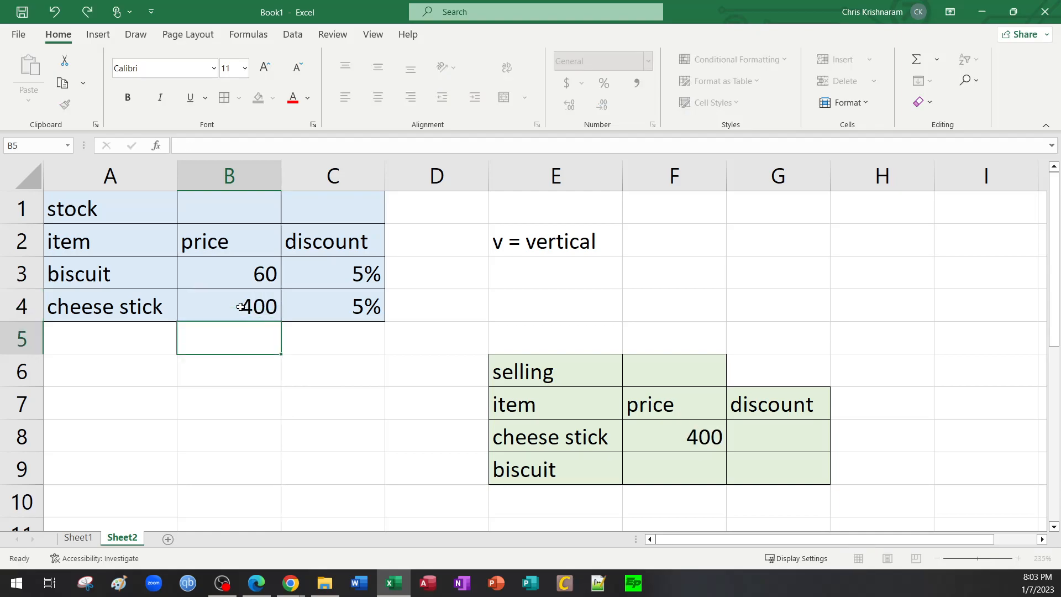
# Step: Replace the cheese stick's stock price with the text kjhgf and then tyui to test the lookup with text
pyautogui.click(241, 307)
pyautogui.write('kjhgf')
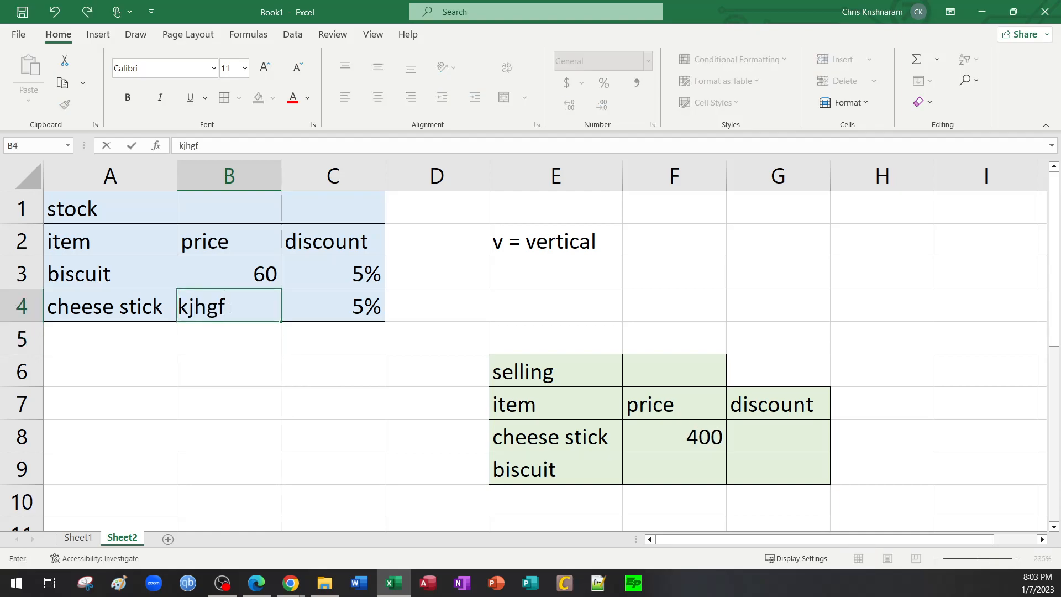
pyautogui.press('Return')
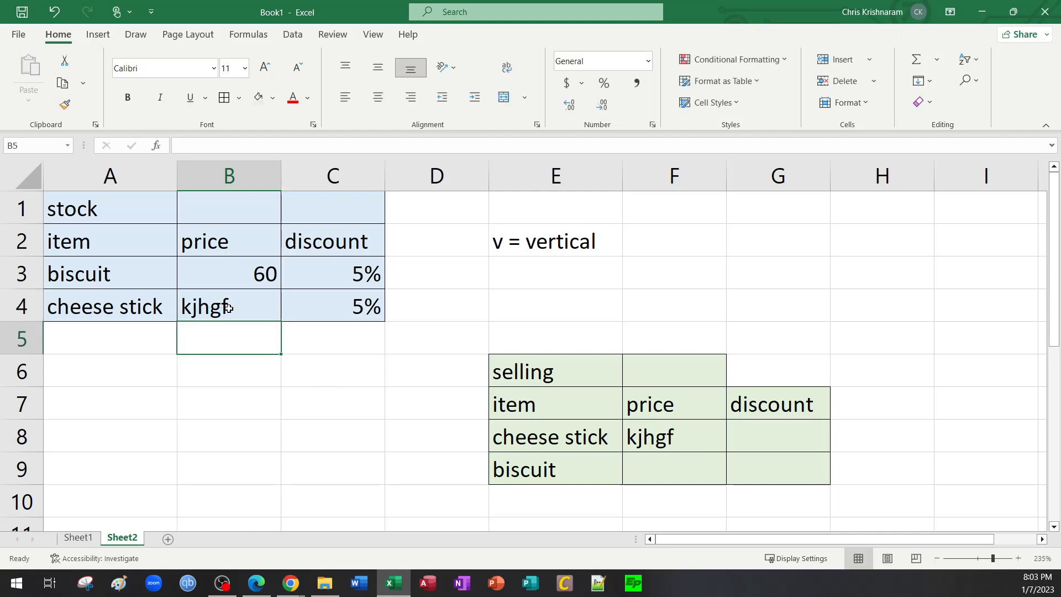
pyautogui.click(228, 307)
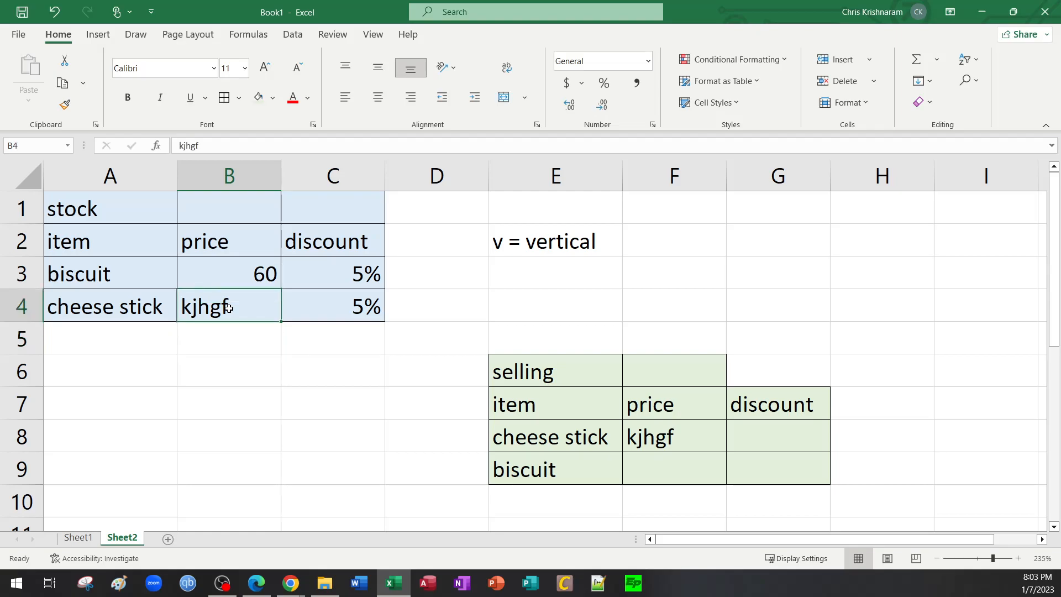
pyautogui.write('tyui')
pyautogui.press('Return')
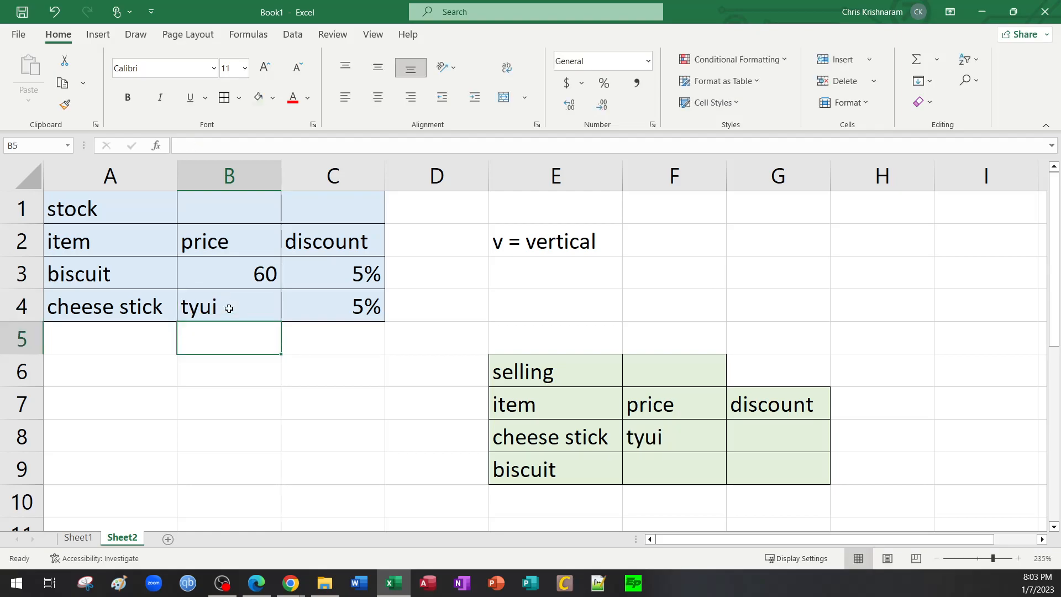
# Step: Set the cheese stick's price in the stock table to 500
pyautogui.click(229, 308)
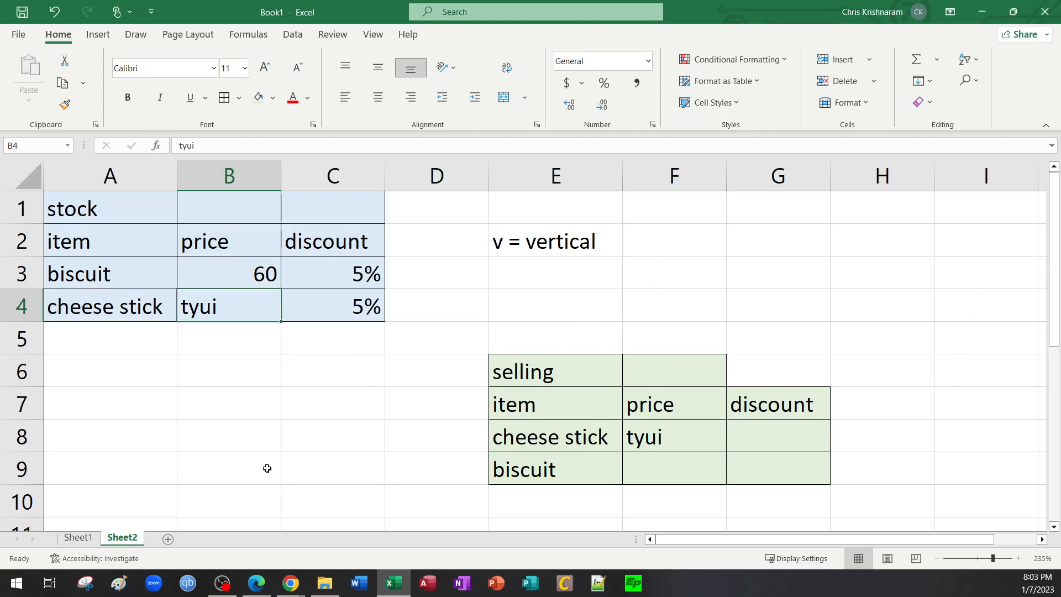
pyautogui.click(78, 539)
pyautogui.click(114, 532)
pyautogui.doubleClick(241, 303)
pyautogui.press('BackSpace')
pyautogui.press('BackSpace')
pyautogui.press('BackSpace')
pyautogui.press('BackSpace')
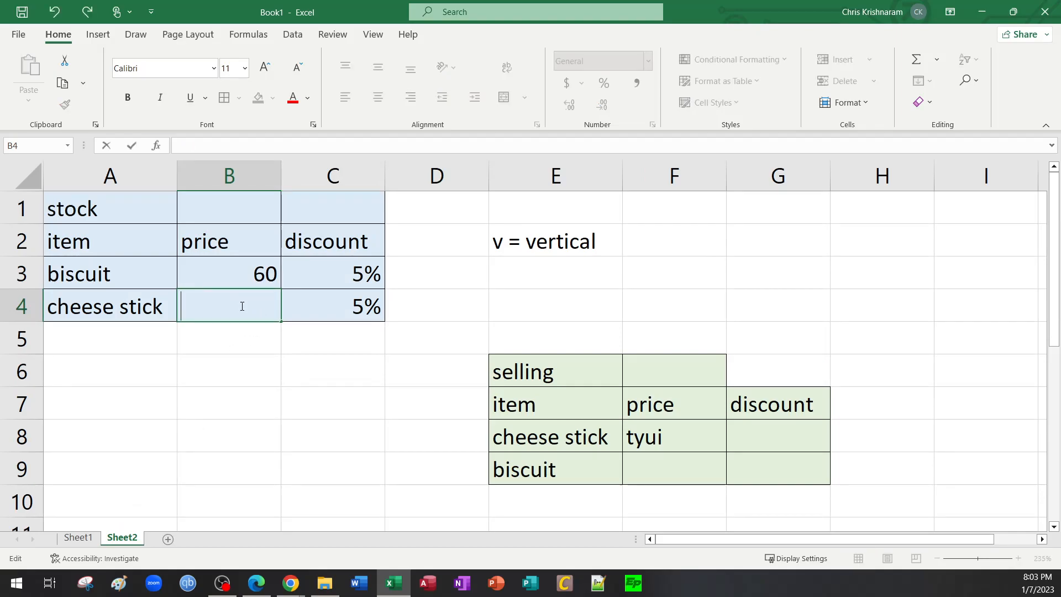
pyautogui.write('500')
pyautogui.press('Return')
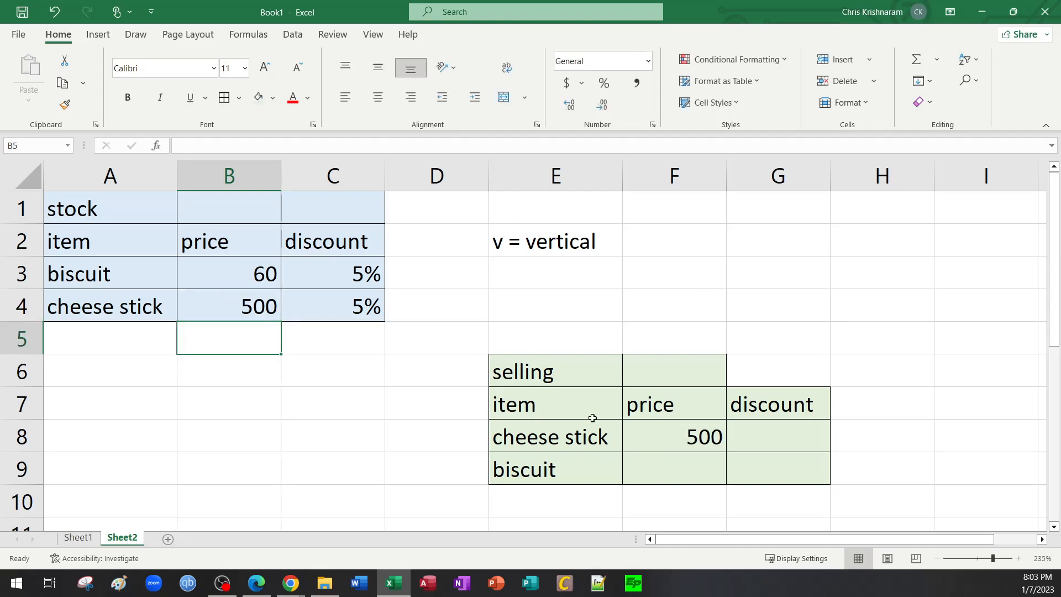
# Step: Fill the VLOOKUP formula from F8 down to the biscuit's price in F9 and check the copied formula's lookup value
pyautogui.click(680, 449)
pyautogui.moveTo(728, 453); pyautogui.dragTo(728, 479)
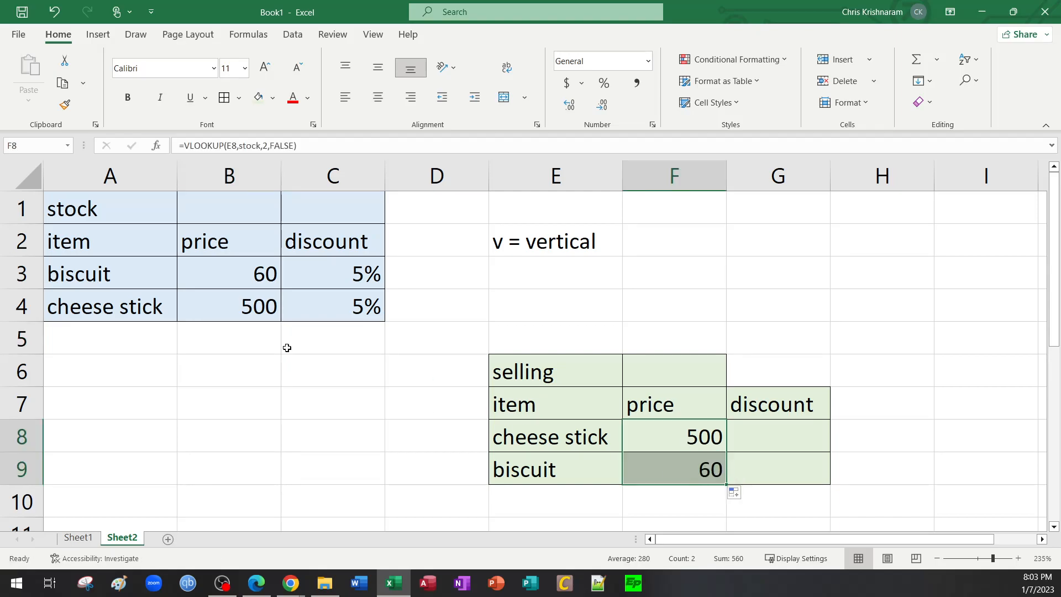
pyautogui.click(710, 472)
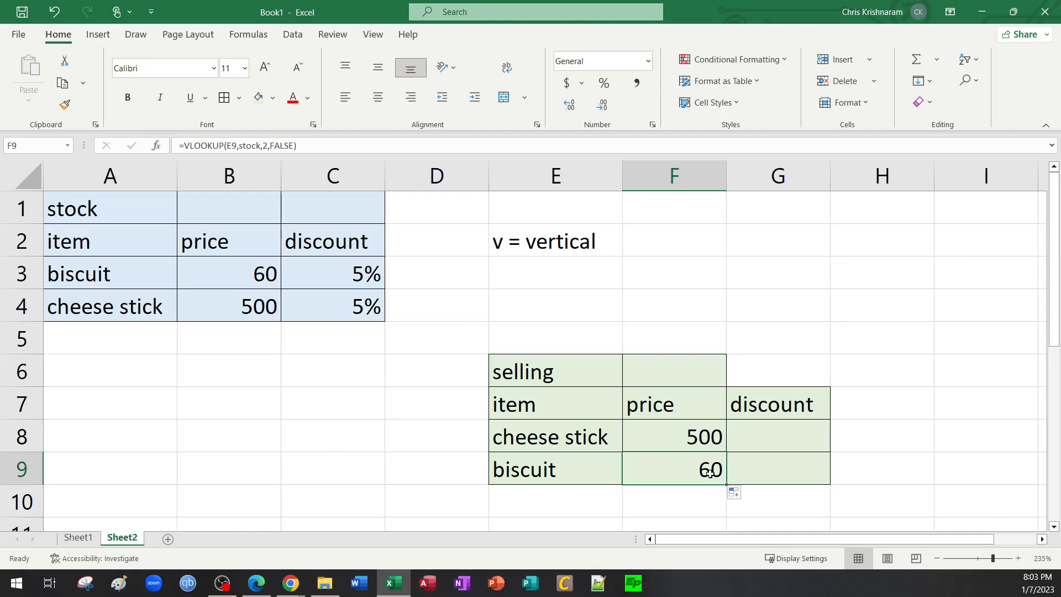
pyautogui.doubleClick(670, 467)
pyautogui.moveTo(755, 475)
pyautogui.mouseDown()
pyautogui.moveTo(741, 473)
pyautogui.moveTo(764, 473)
pyautogui.moveTo(743, 468)
pyautogui.mouseUp()
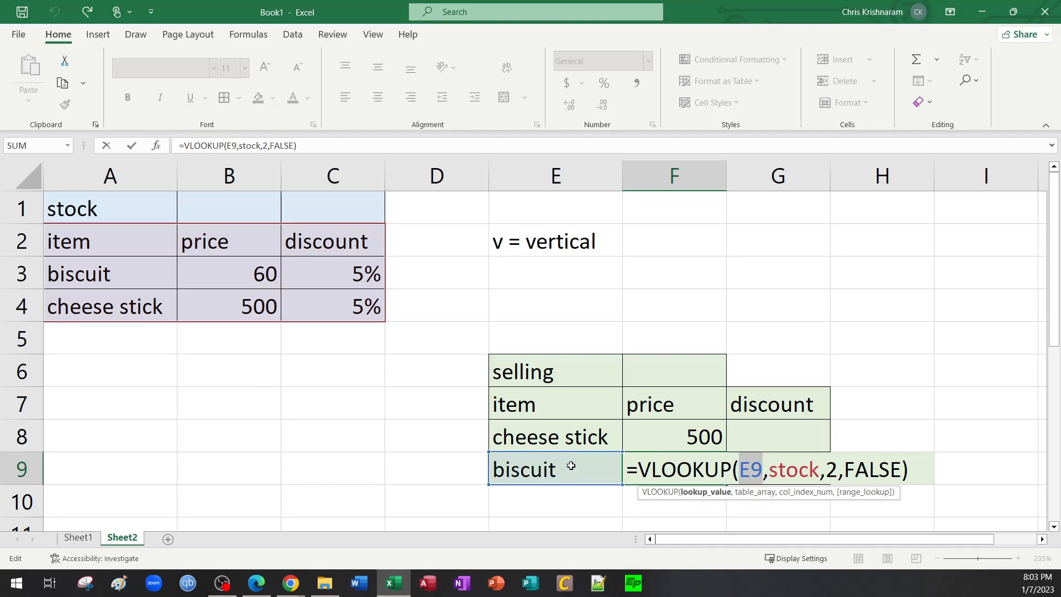
pyautogui.hotkey('ctrl', 'Return')
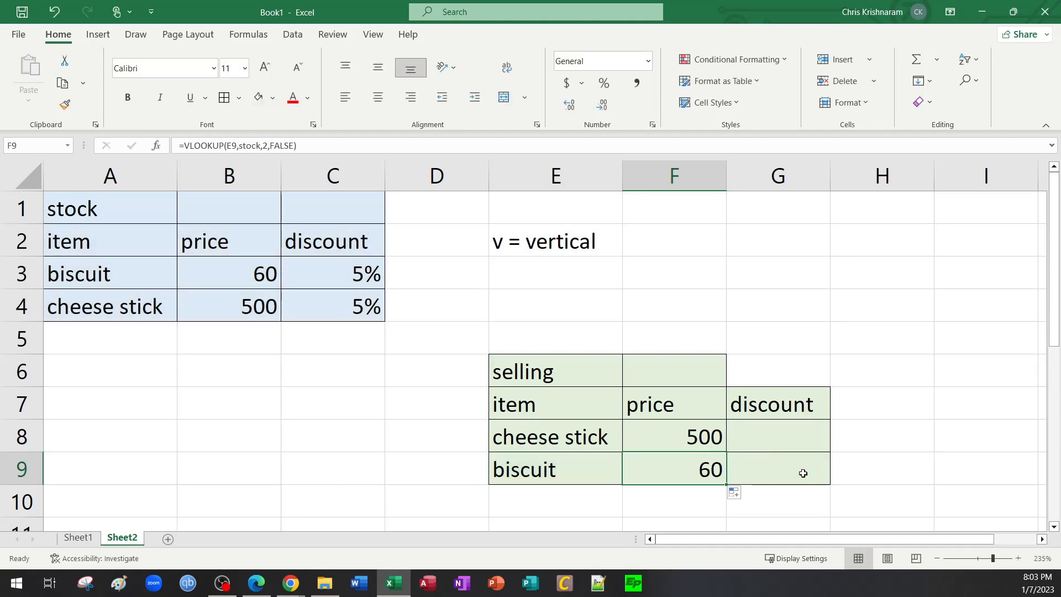
# Step: Set the biscuit's price in the stock table to 90
pyautogui.click(251, 273)
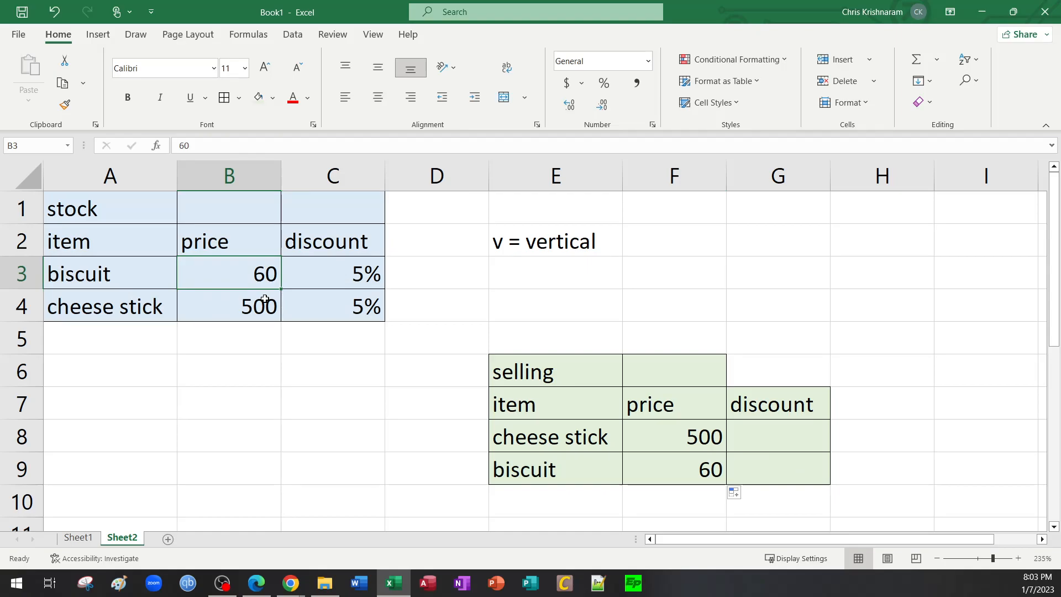
pyautogui.write('90')
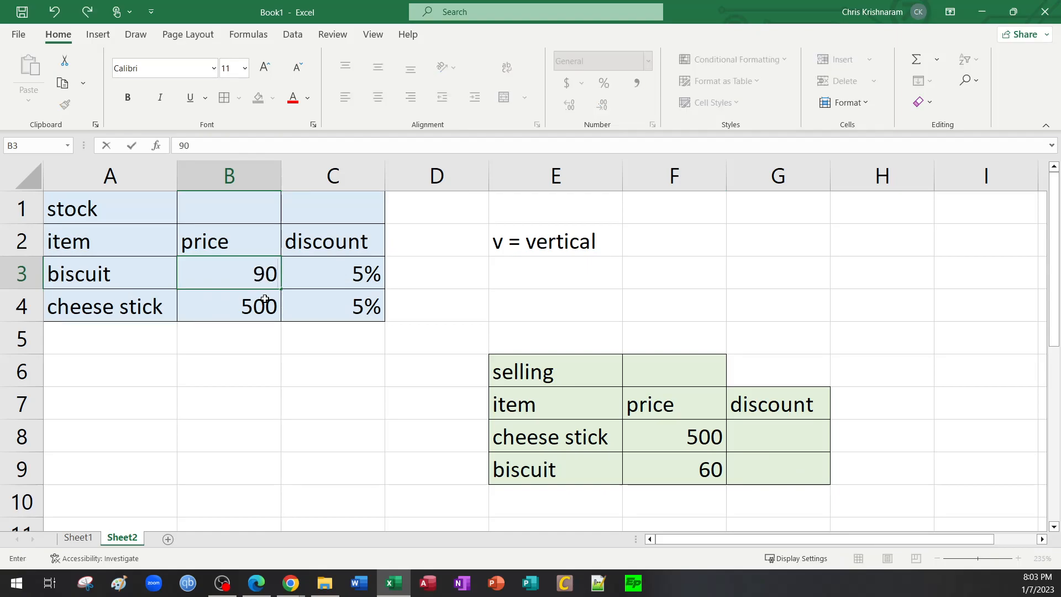
pyautogui.press('Return')
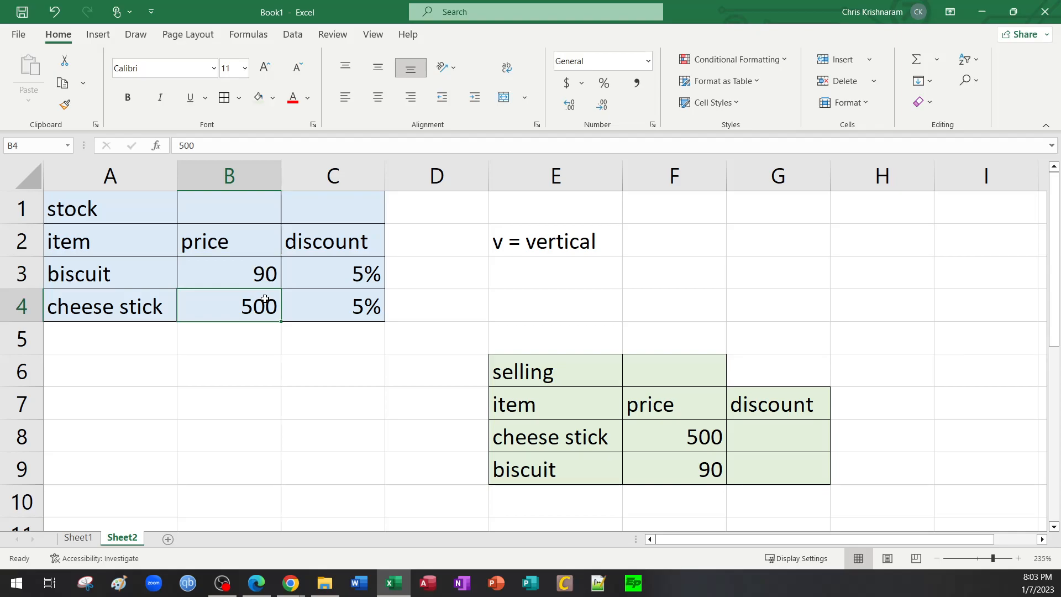
pyautogui.click(266, 277)
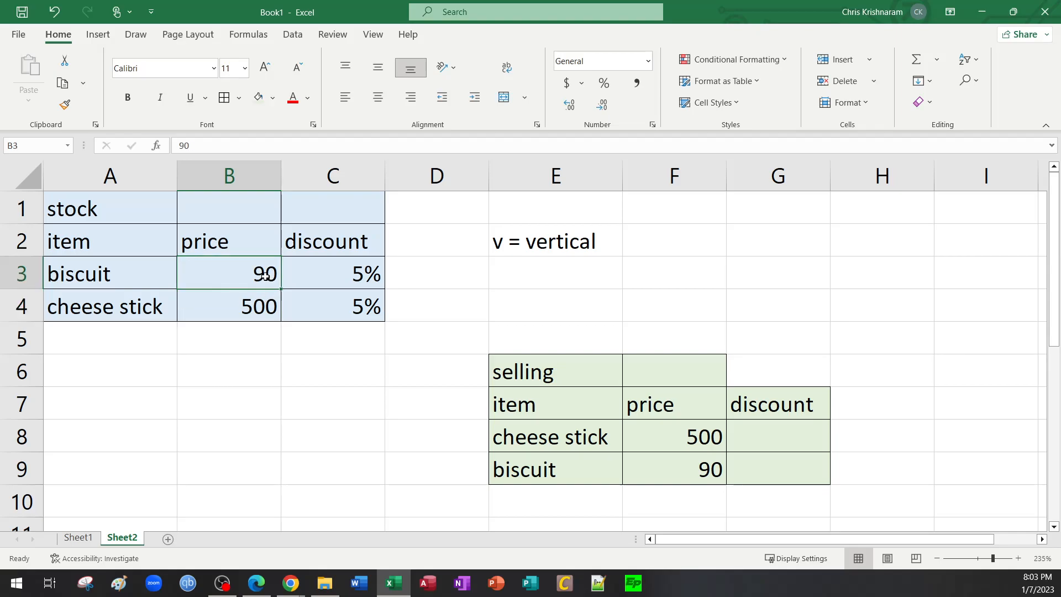
# Step: Replace the lookup value E8 in F8's VLOOKUP formula with the literal text "cheese stick" and check the formula
pyautogui.click(677, 434)
pyautogui.doubleClick(677, 434)
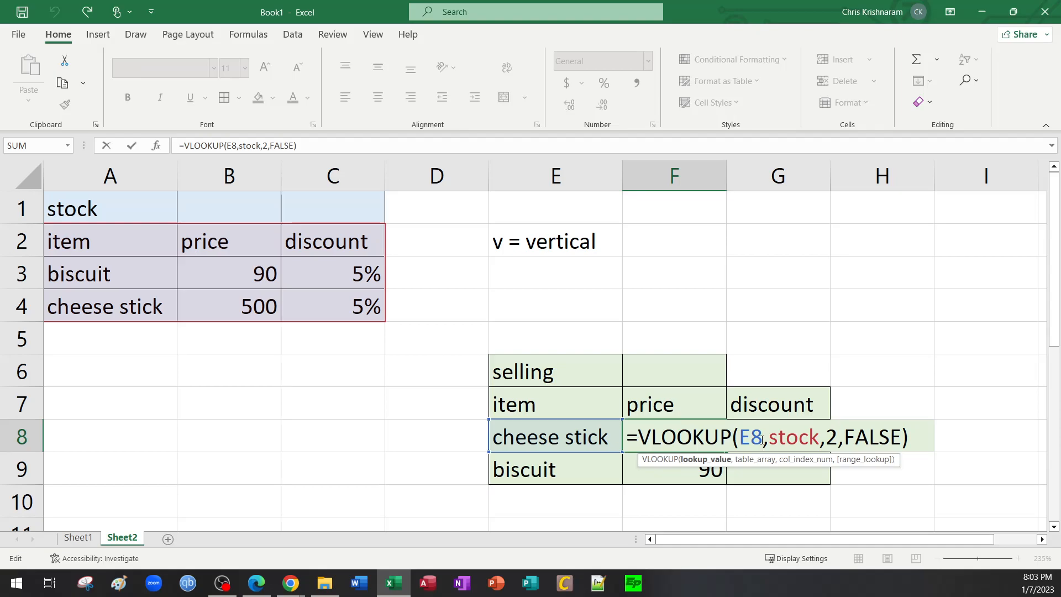
pyautogui.press('Escape')
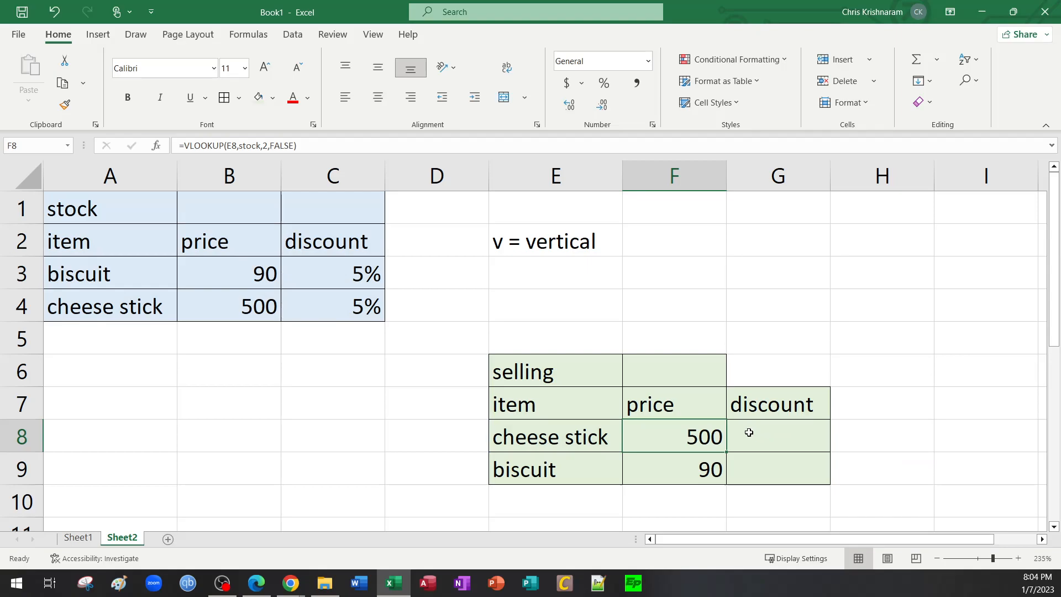
pyautogui.doubleClick(701, 433)
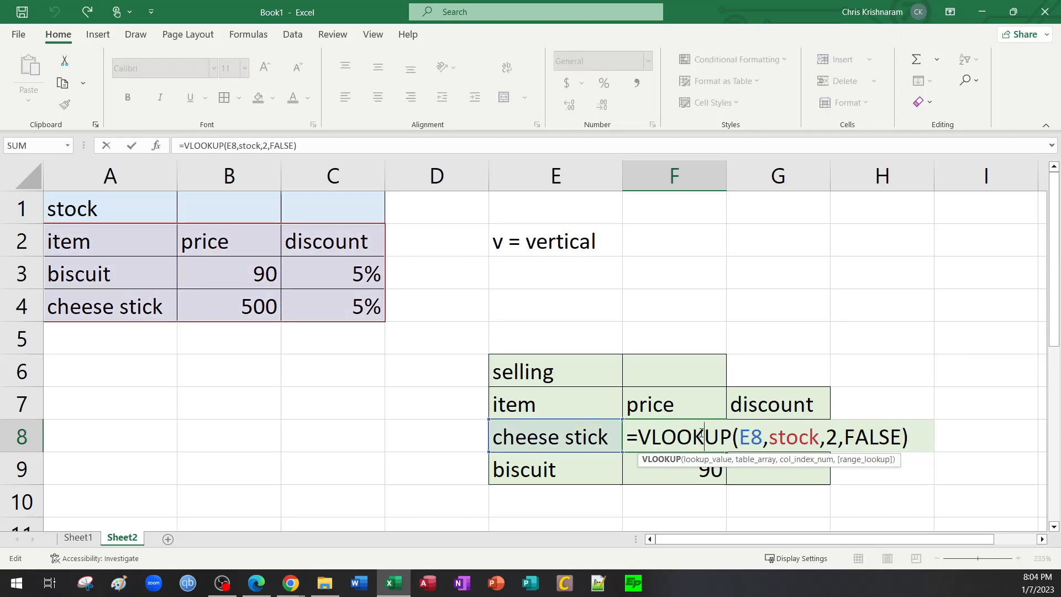
pyautogui.moveTo(762, 435); pyautogui.dragTo(741, 437)
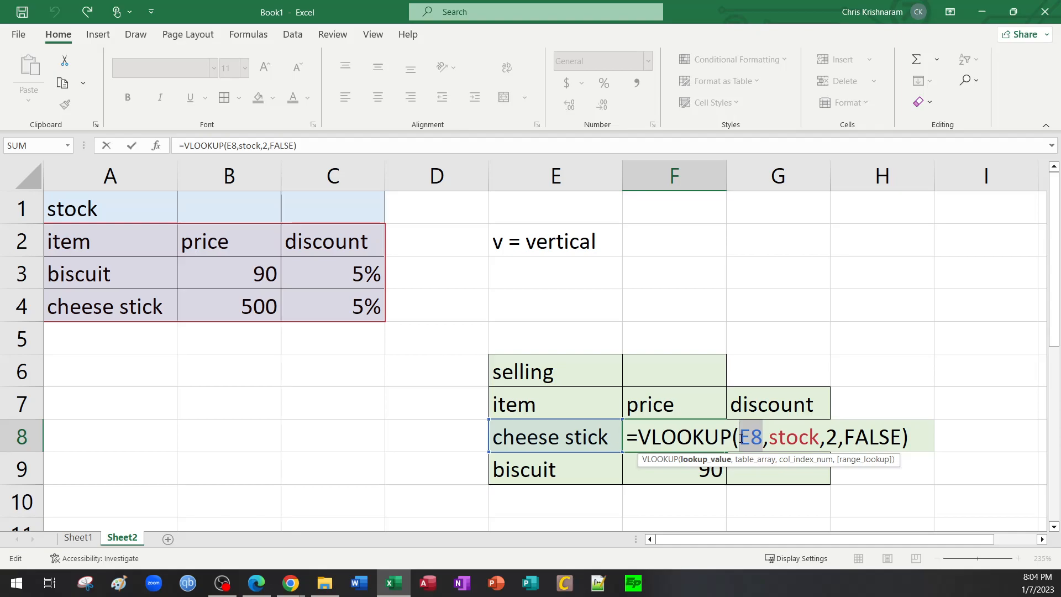
pyautogui.press('BackSpace')
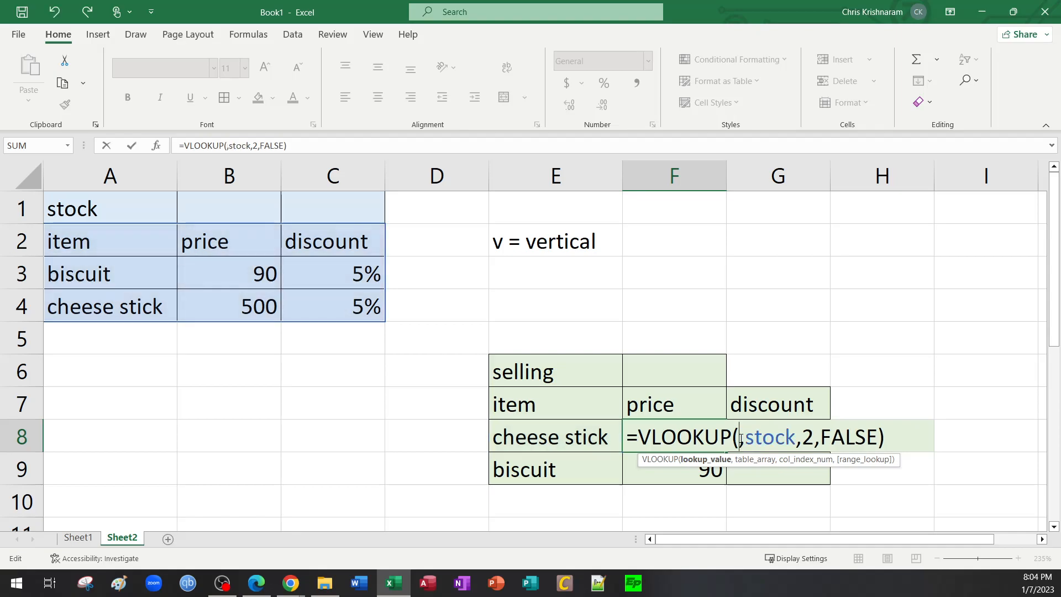
pyautogui.write('"')
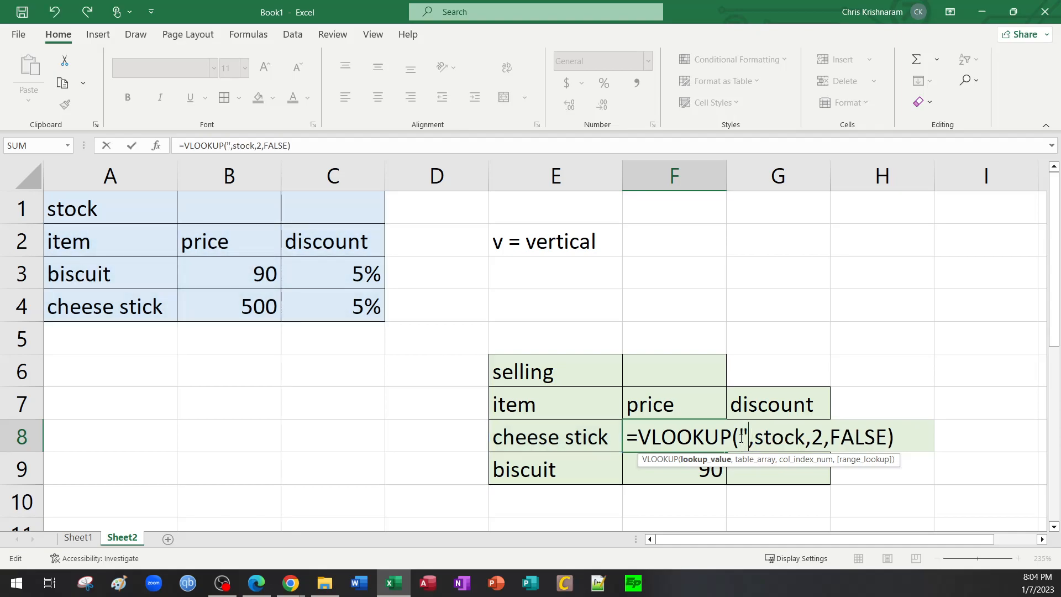
pyautogui.write('chee')
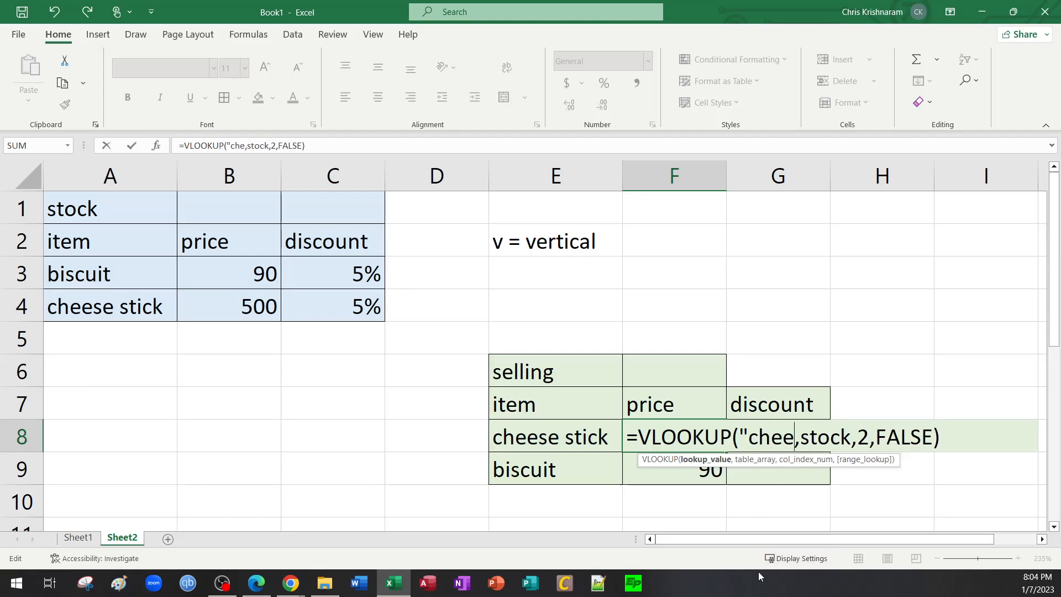
pyautogui.write('se stick')
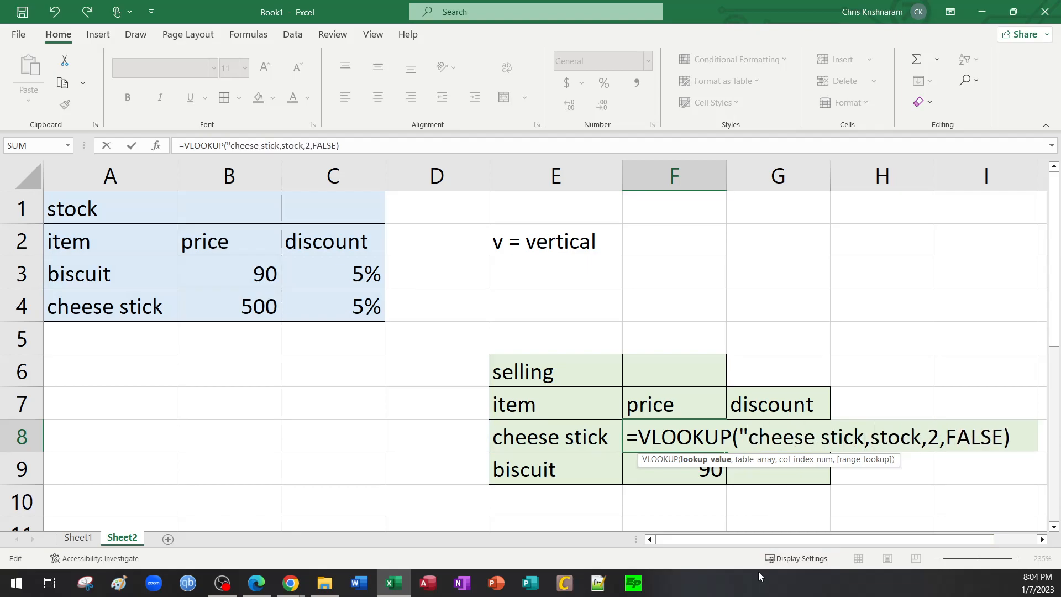
pyautogui.press('Left')
pyautogui.write('"')
pyautogui.press('Return')
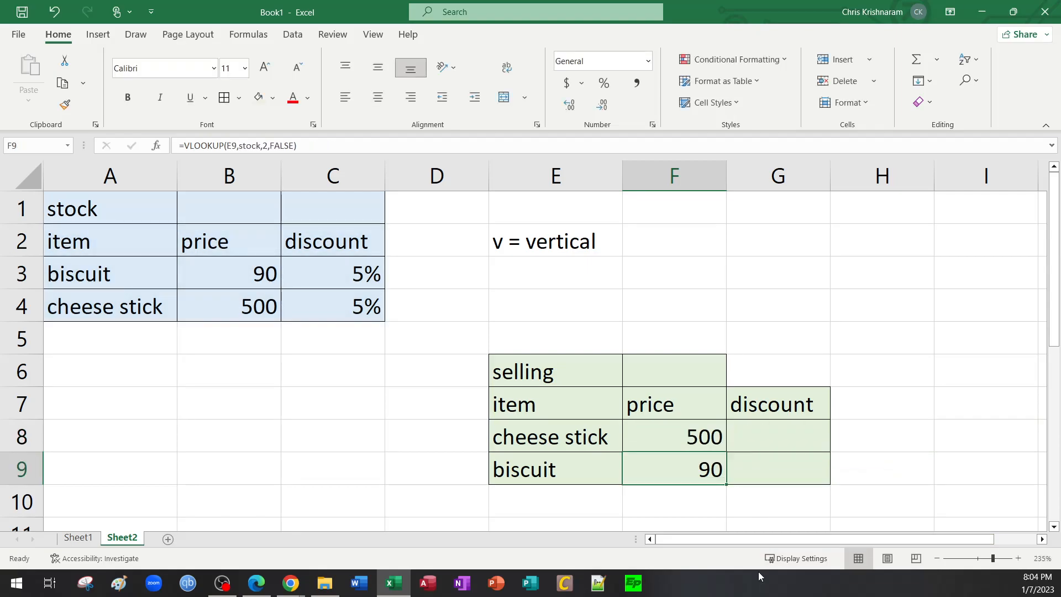
pyautogui.click(690, 433)
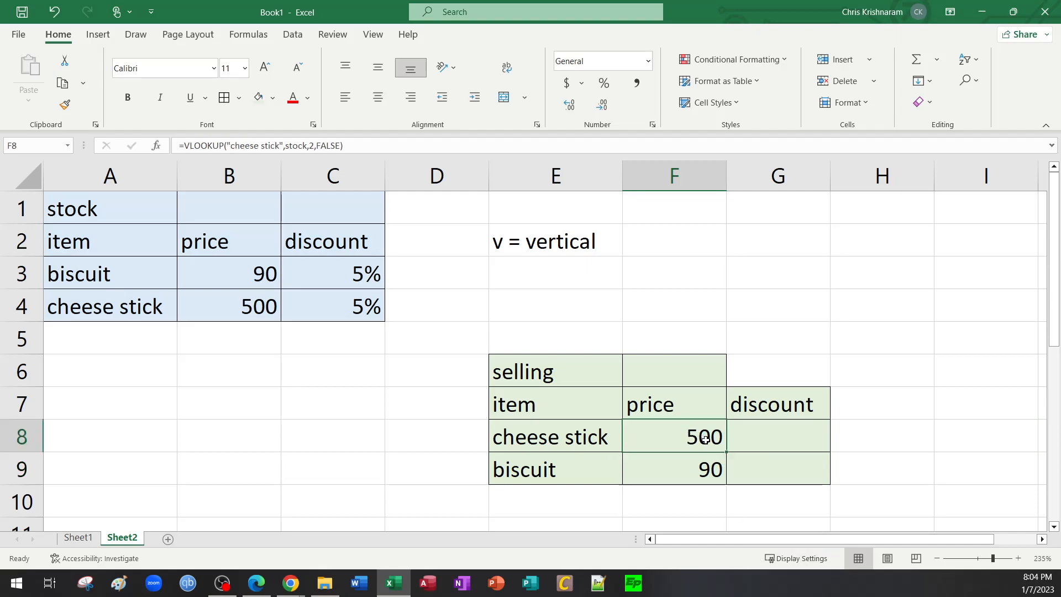
# Step: Set the cheese stick's price in the stock table to 200
pyautogui.click(235, 302)
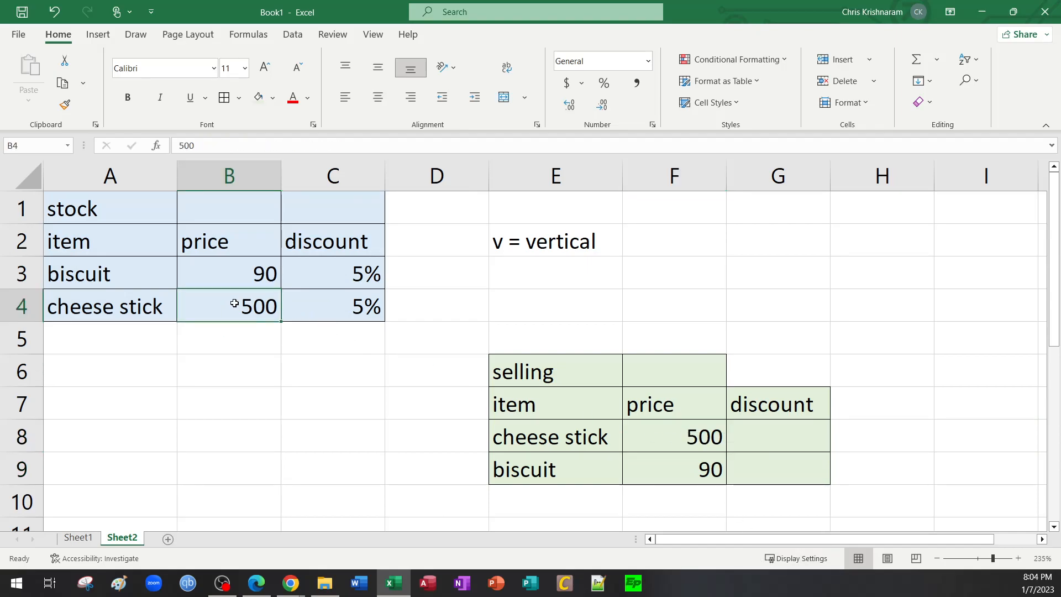
pyautogui.write('200')
pyautogui.press('Return')
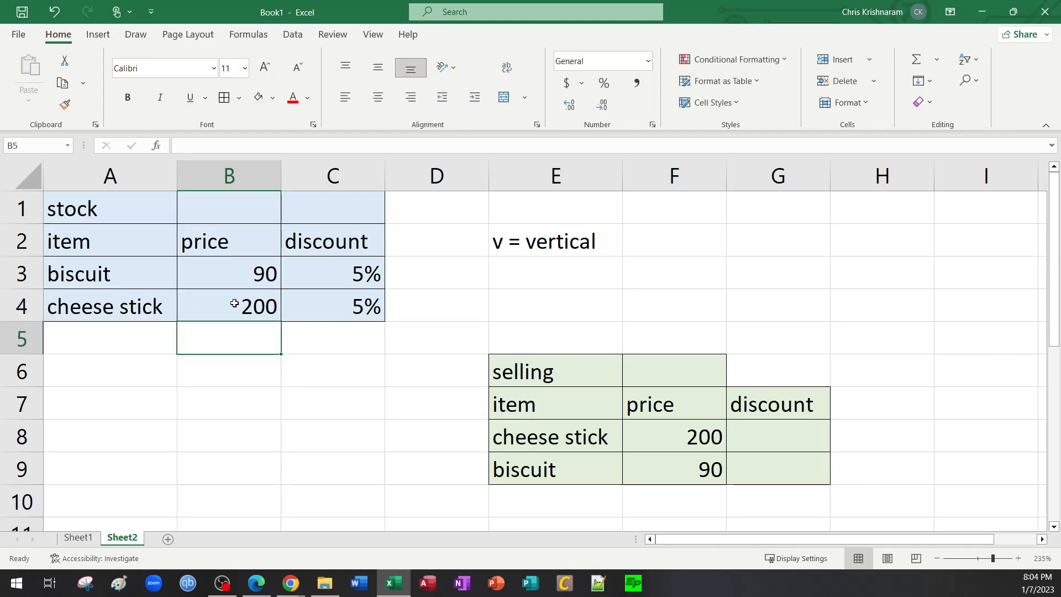
# Step: Replace the literal "cheese stick" lookup value in F8's VLOOKUP formula with a reference to cell E8
pyautogui.click(713, 442)
pyautogui.doubleClick(720, 437)
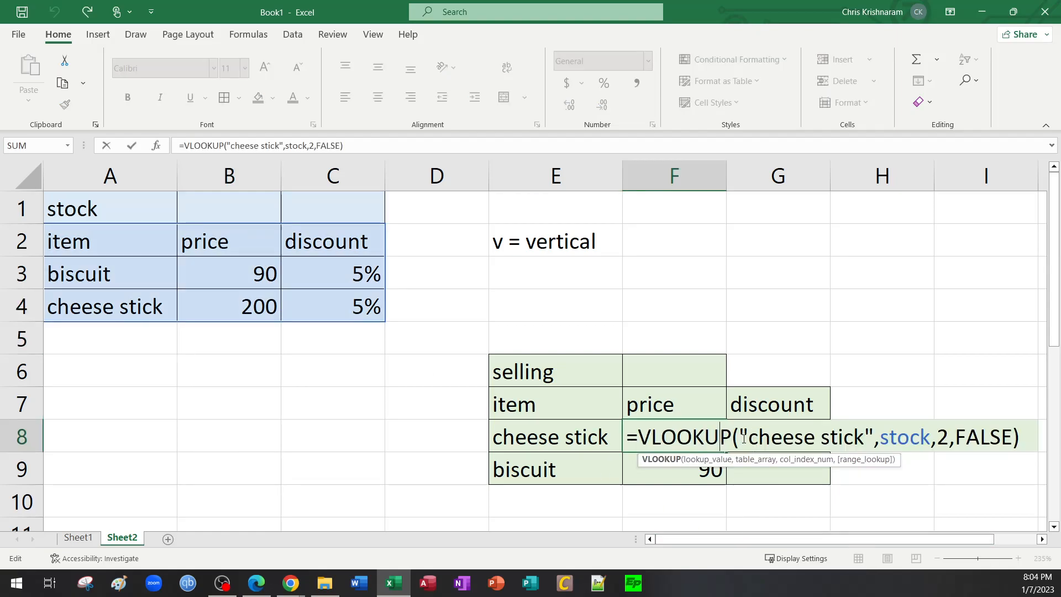
pyautogui.moveTo(740, 437); pyautogui.dragTo(873, 446)
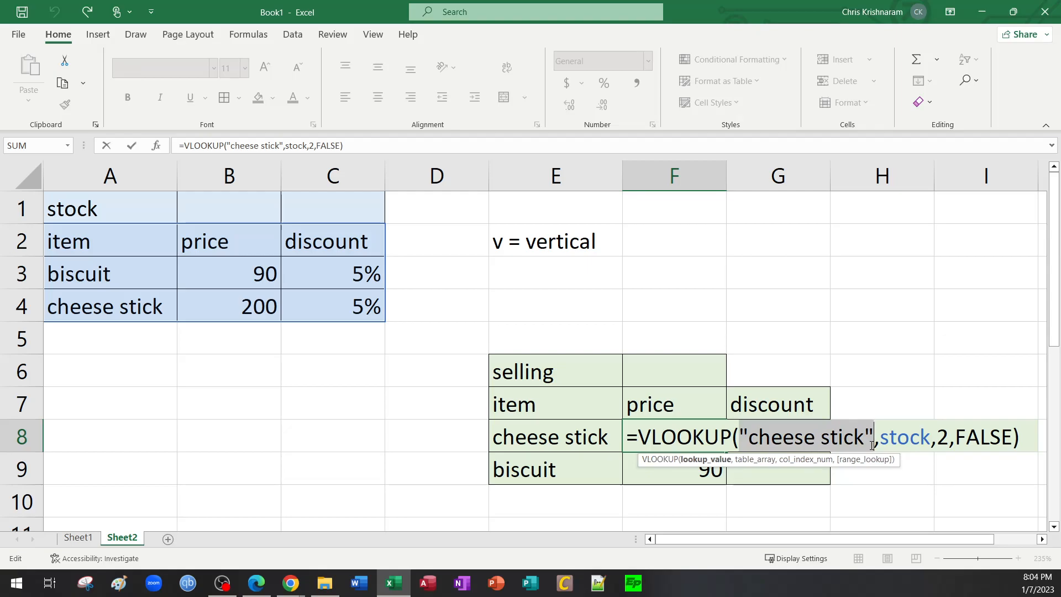
pyautogui.click(741, 432)
pyautogui.moveTo(740, 432); pyautogui.dragTo(871, 438)
pyautogui.click(570, 439)
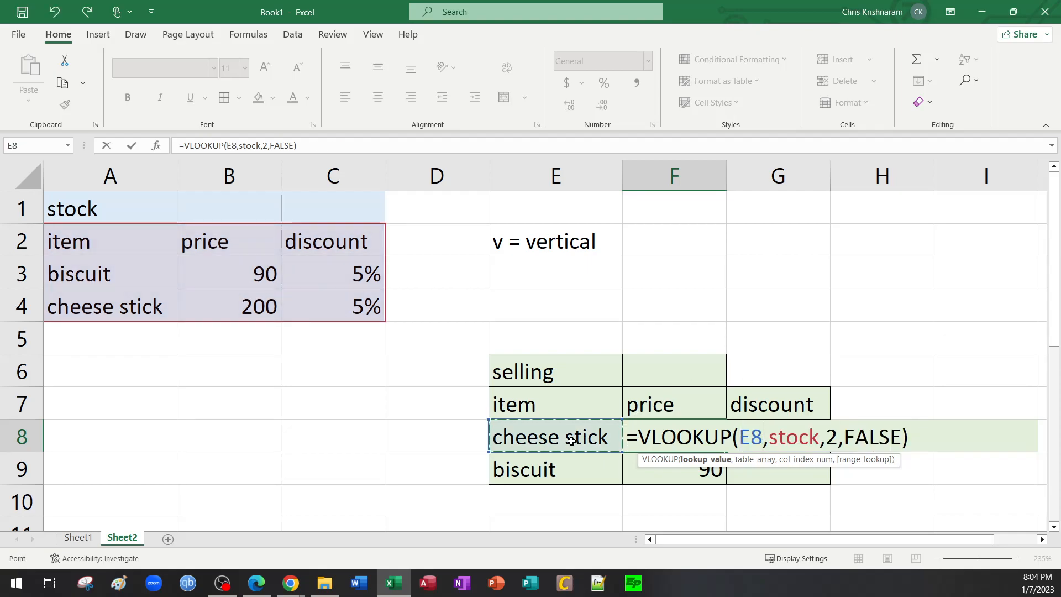
pyautogui.press('Return')
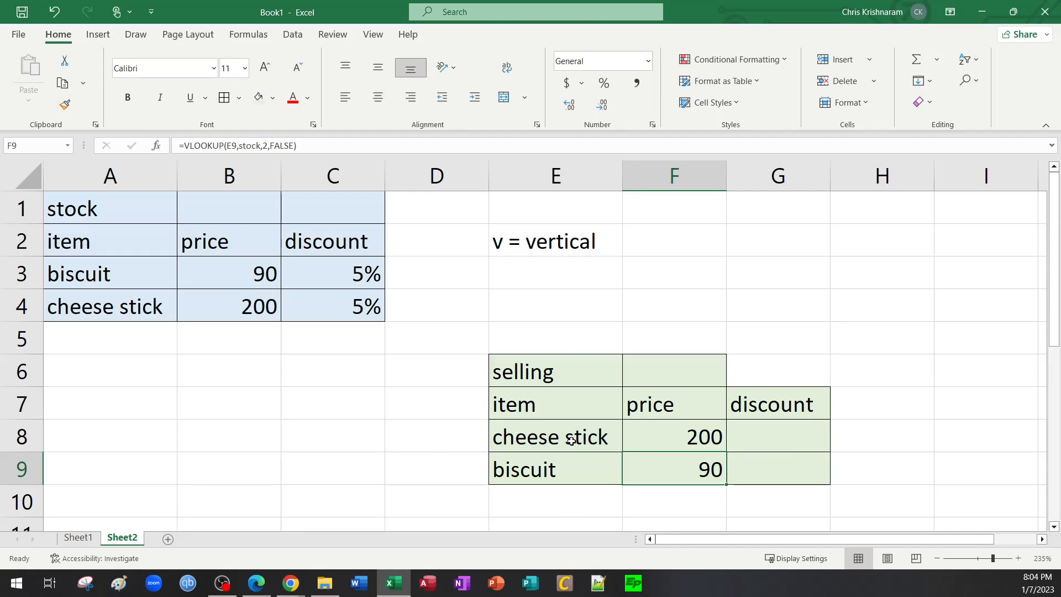
# Step: Clear the biscuit entry in E9 and its price formula in F9 of the selling table
pyautogui.click(579, 439)
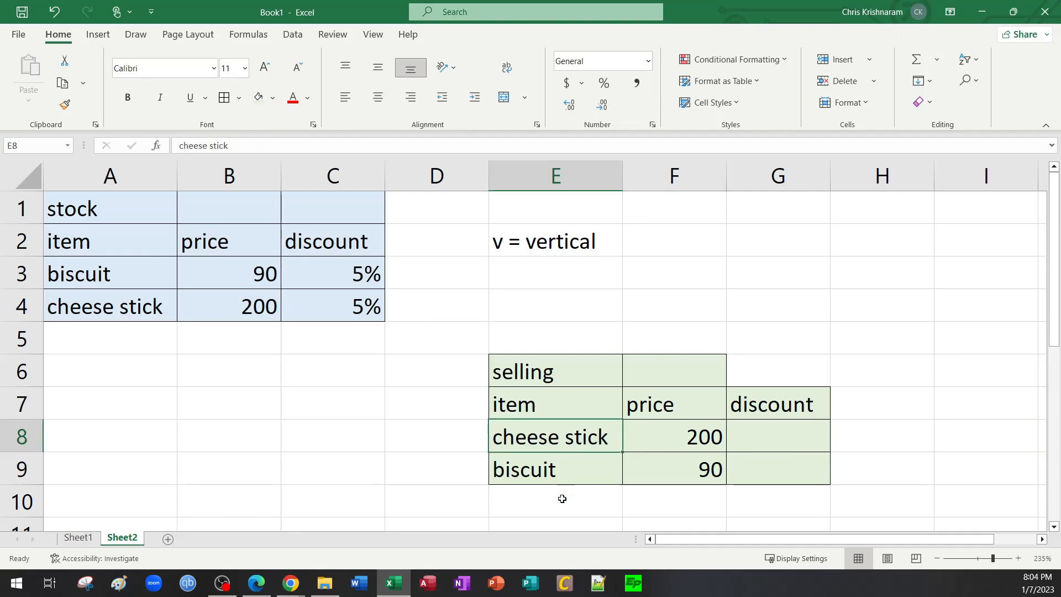
pyautogui.press('Down')
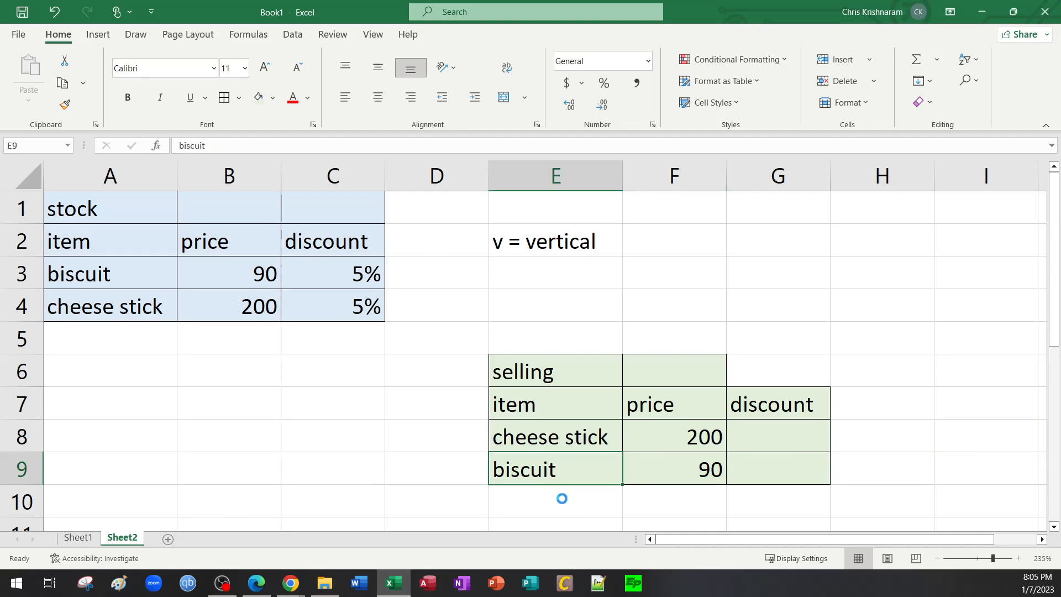
pyautogui.press('Delete')
pyautogui.press('Right')
pyautogui.press('Delete')
# Step: Change the selling table's item in E8 to biscuit
pyautogui.press('Left')
pyautogui.press('Up')
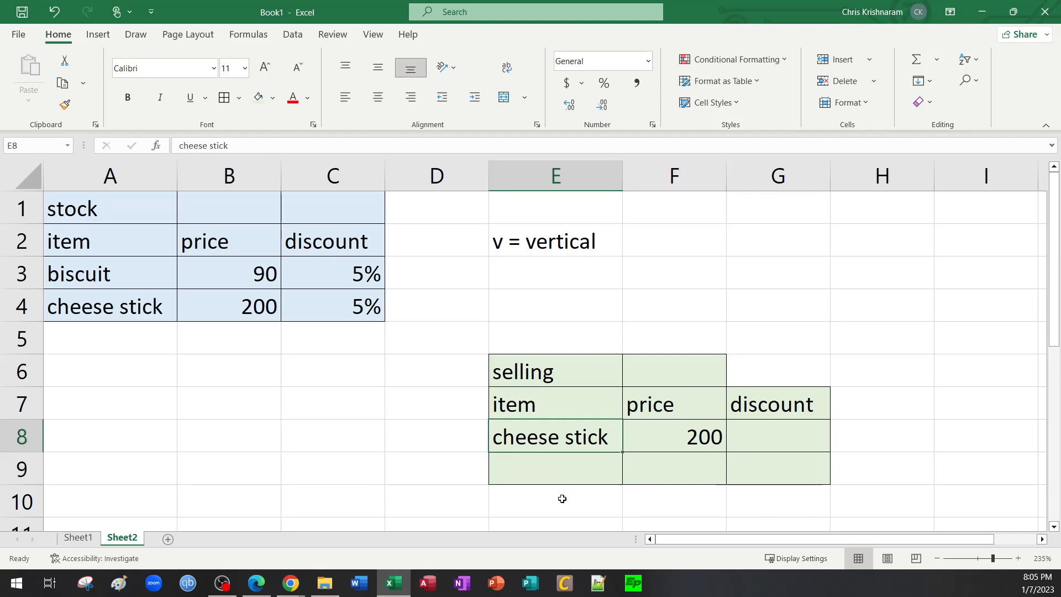
pyautogui.write('bu')
pyautogui.press('BackSpace')
pyautogui.press('BackSpace')
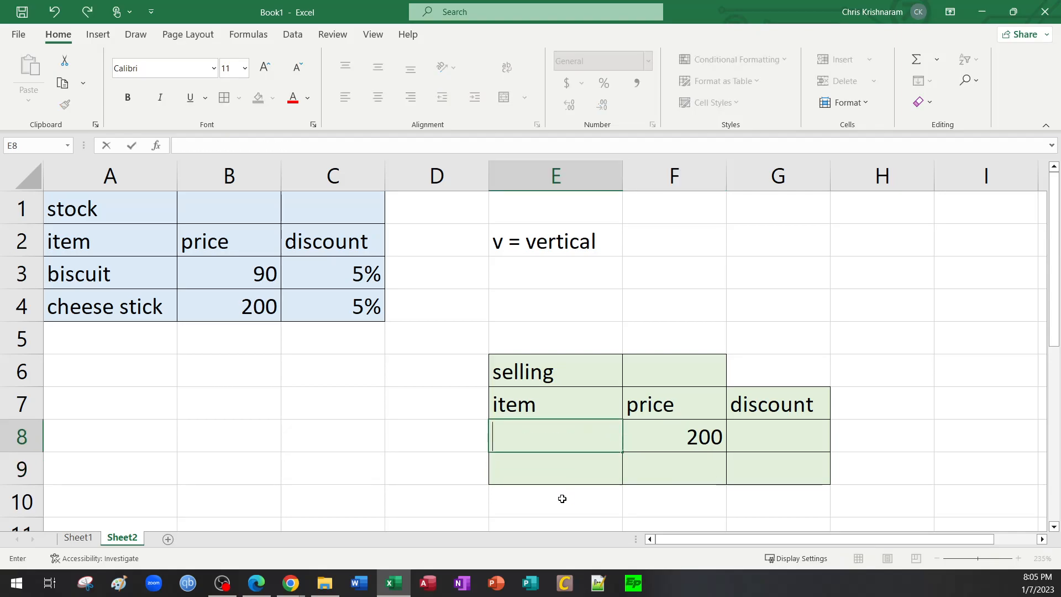
pyautogui.write('biscuit')
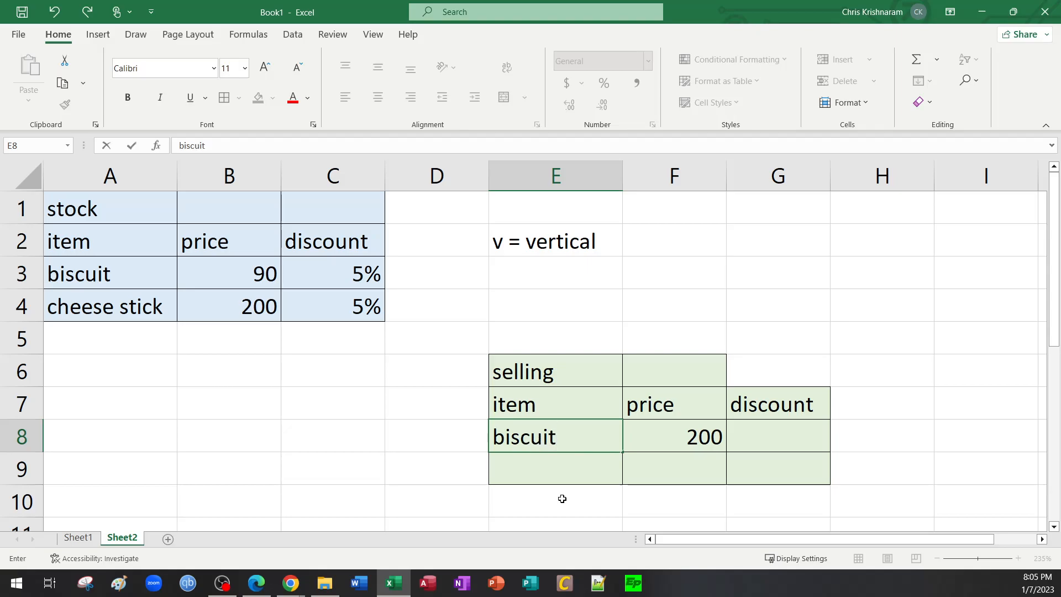
pyautogui.press('Return')
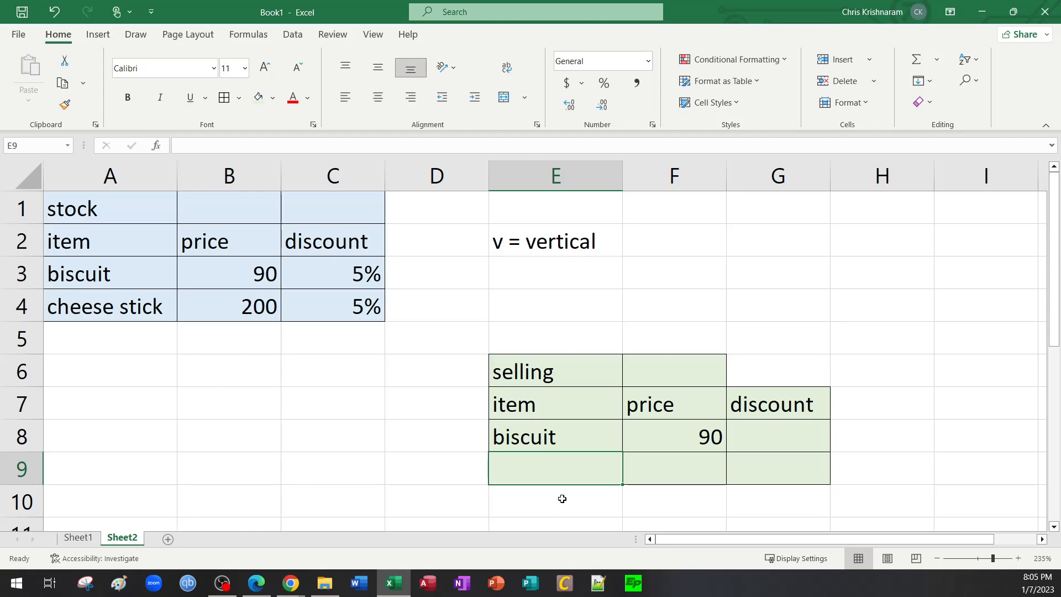
# Step: Examine the E8 lookup value in F8's VLOOKUP formula
pyautogui.doubleClick(670, 434)
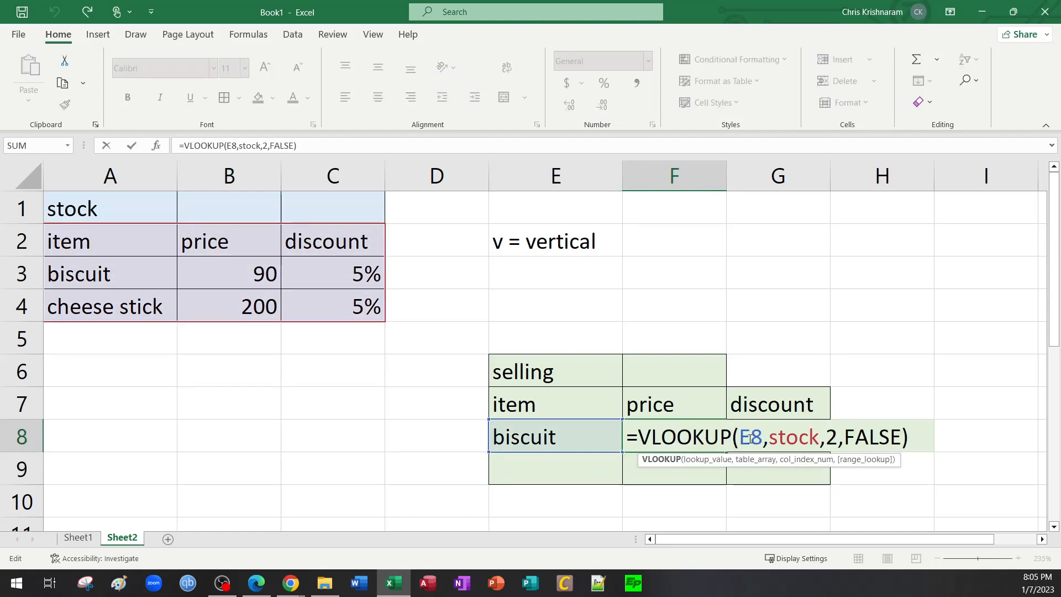
pyautogui.moveTo(740, 437); pyautogui.dragTo(761, 436)
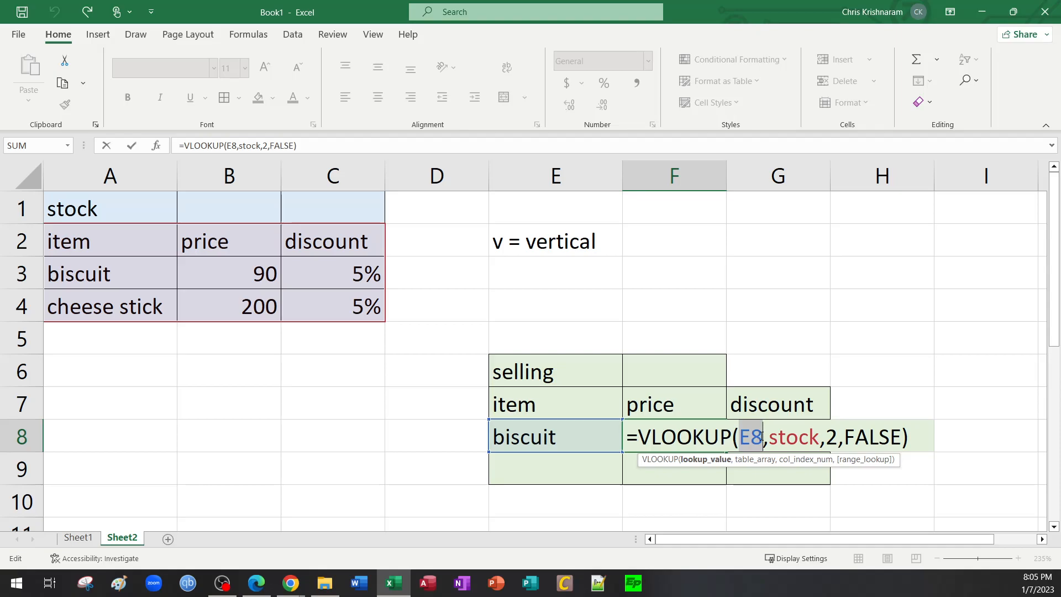
pyautogui.click(762, 437)
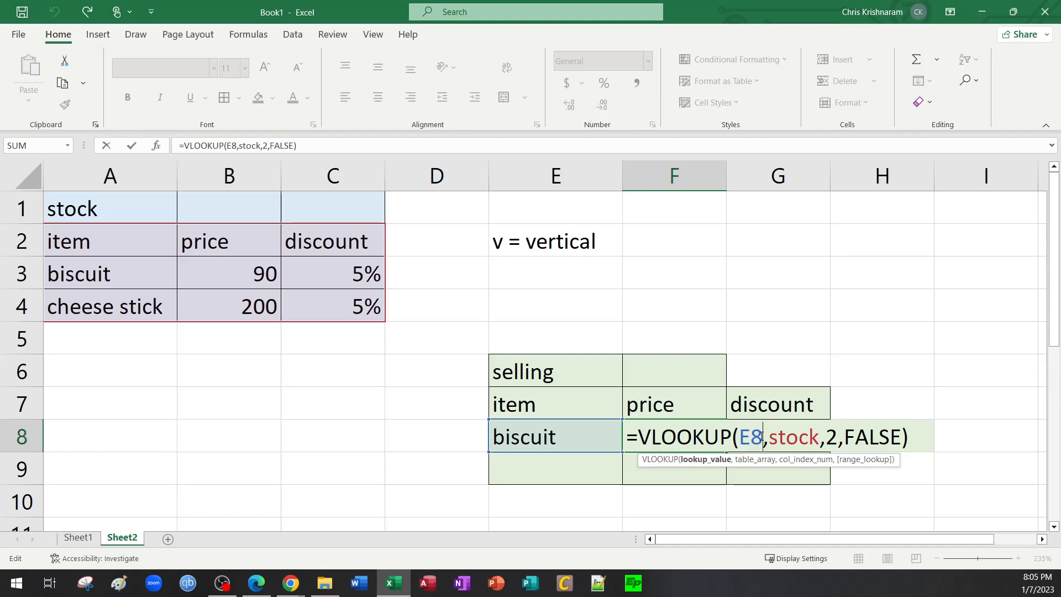
pyautogui.click(662, 510)
pyautogui.doubleClick(668, 438)
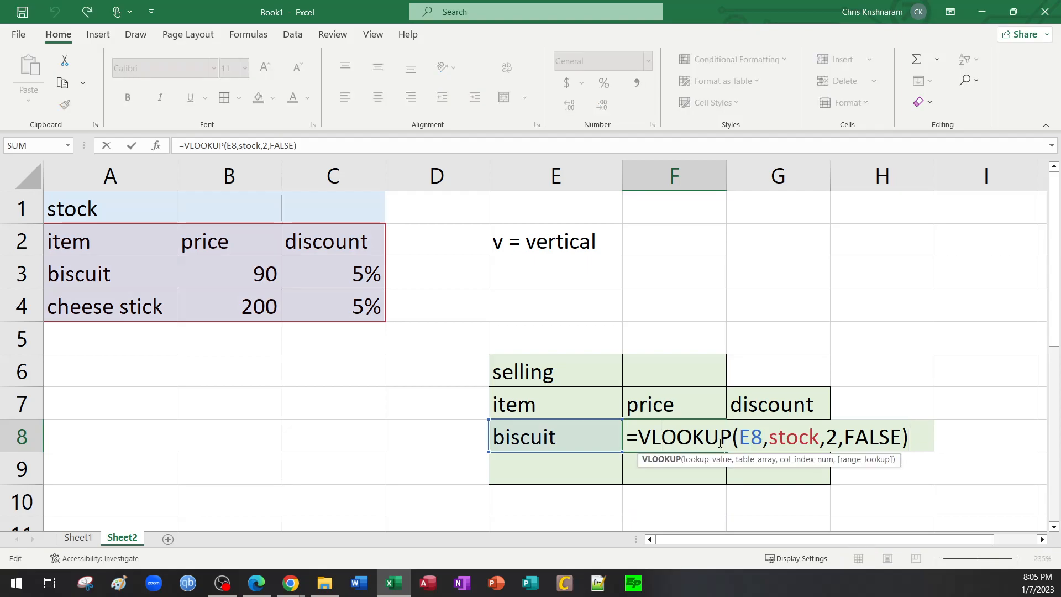
pyautogui.moveTo(747, 437)
pyautogui.mouseDown()
pyautogui.moveTo(762, 437)
pyautogui.moveTo(741, 437)
pyautogui.mouseUp()
pyautogui.click(758, 438)
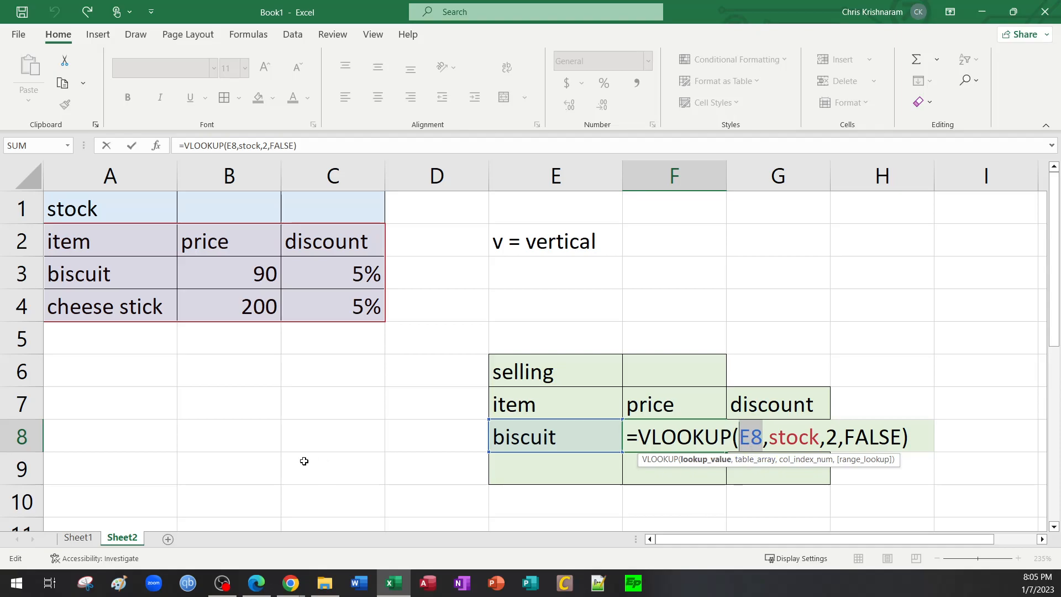
# Step: Check the first-column rule of the VLOOKUP syntax in the PDF notes in Edge, then return to Excel and highlight the stock range A2:C4
pyautogui.click(257, 583)
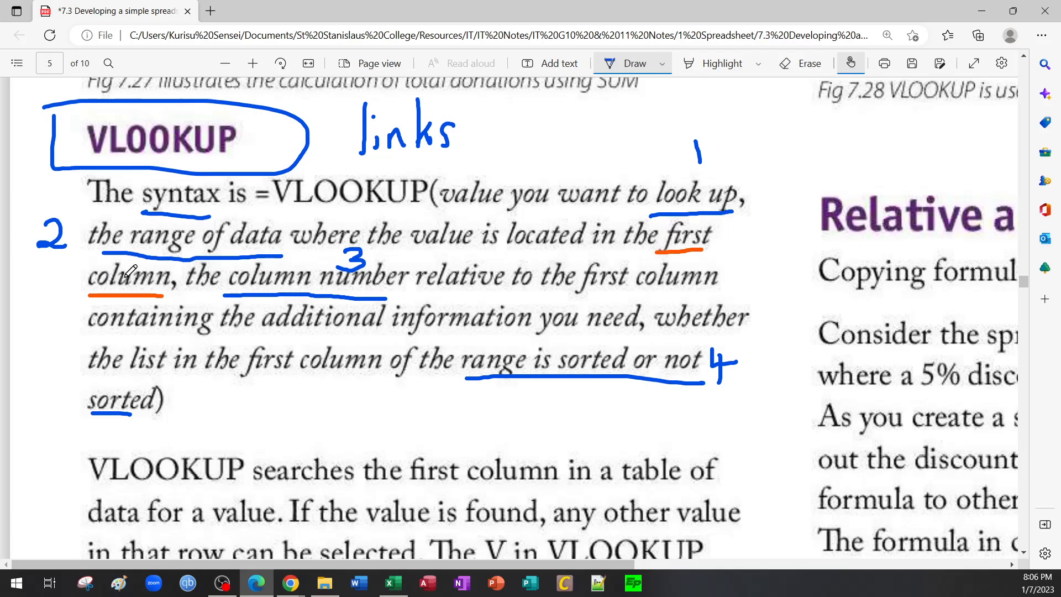
pyautogui.click(393, 583)
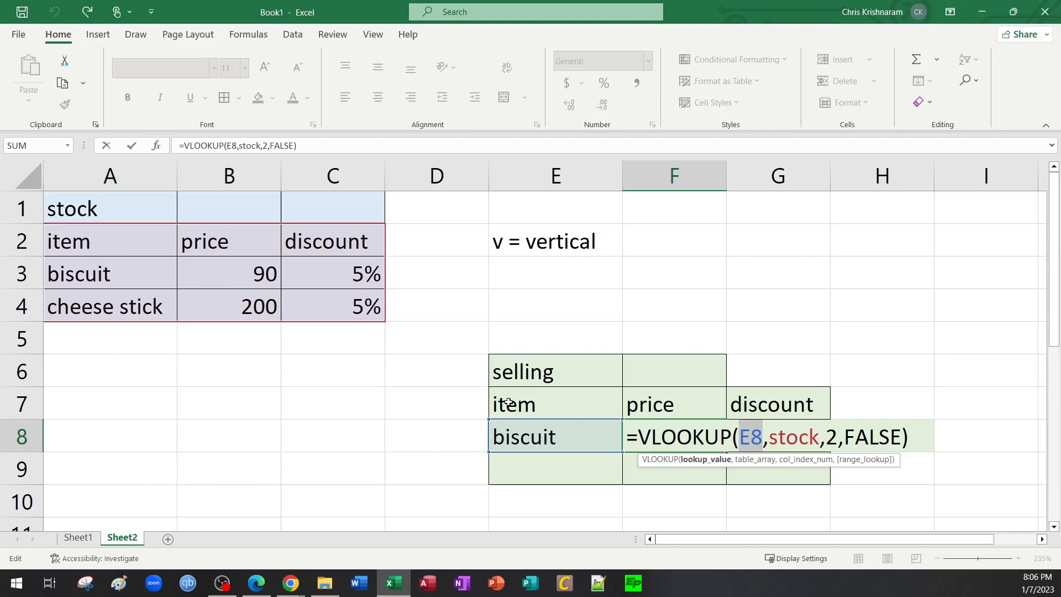
pyautogui.moveTo(111, 235); pyautogui.dragTo(344, 302)
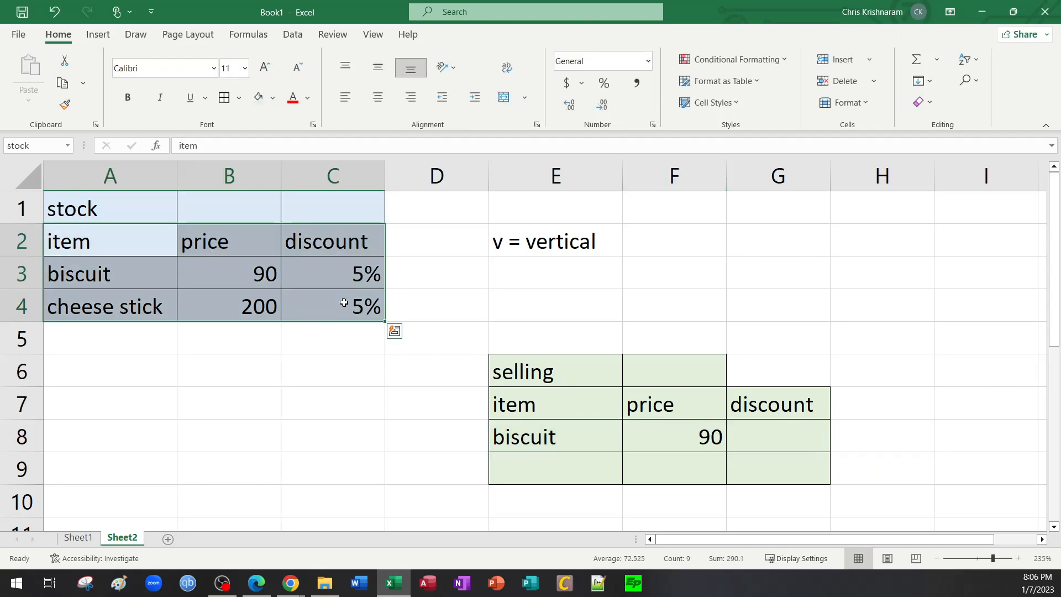
pyautogui.click(165, 360)
# Step: Insert a blank column before column A, ahead of the stock table
pyautogui.click(110, 170)
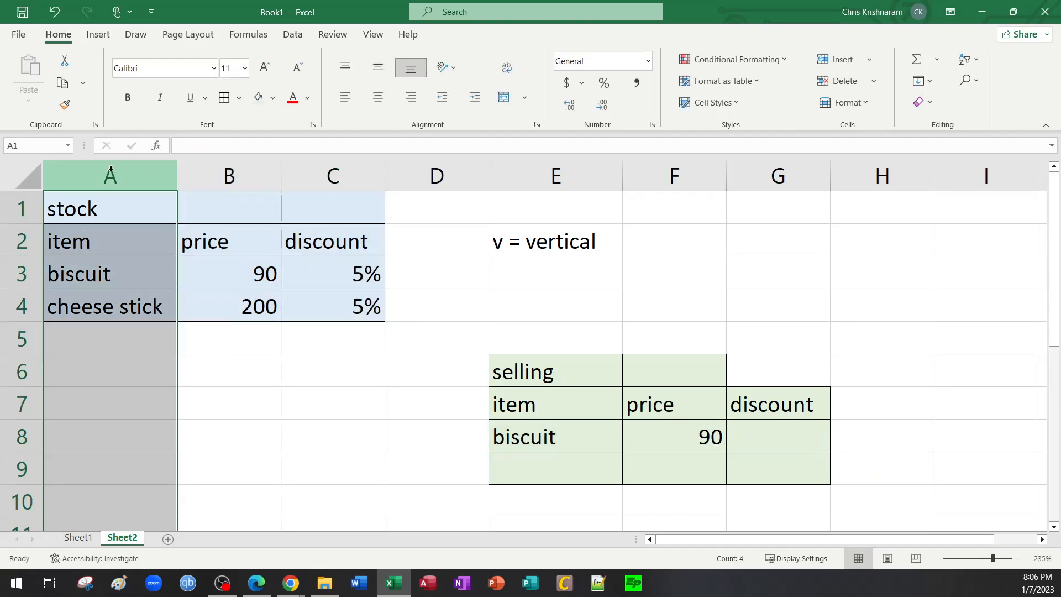
pyautogui.rightClick(111, 169)
pyautogui.click(161, 312)
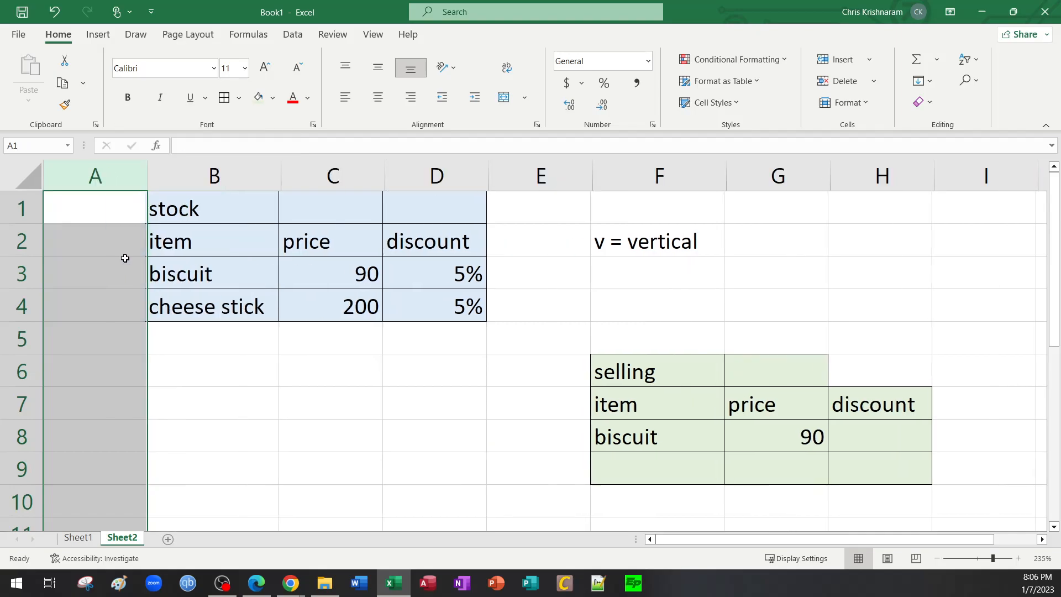
pyautogui.click(105, 193)
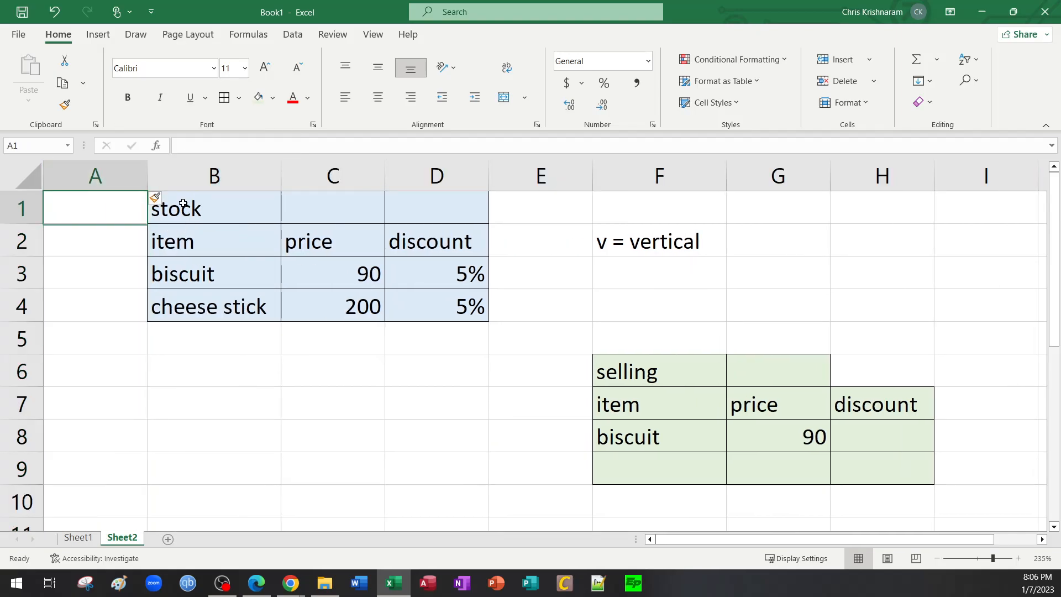
# Step: Highlight the shifted stock table and go to the named range stock to check which cells it covers
pyautogui.moveTo(155, 204); pyautogui.dragTo(431, 309)
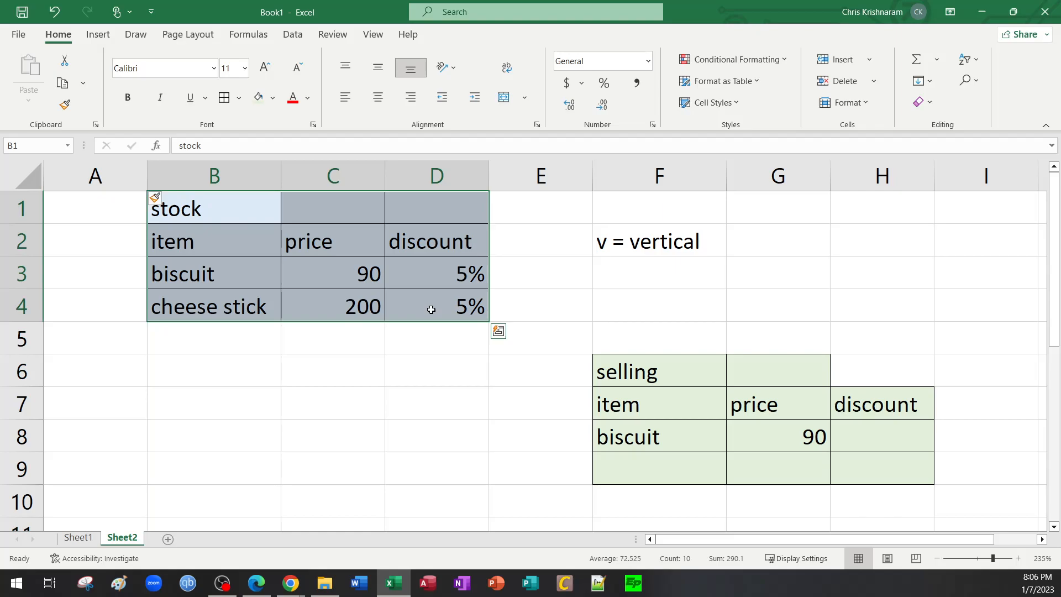
pyautogui.click(379, 400)
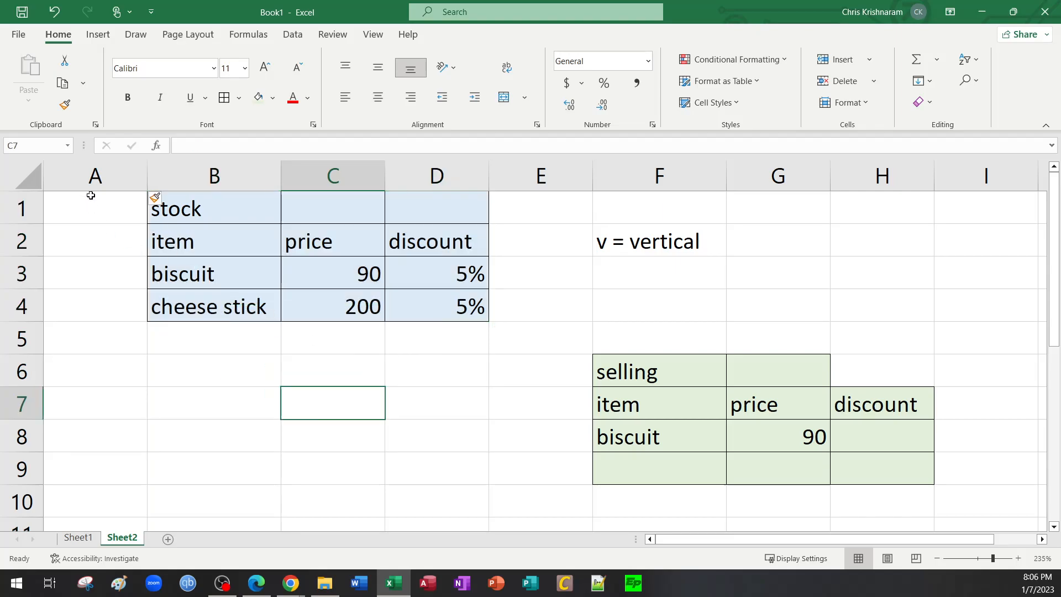
pyautogui.click(68, 146)
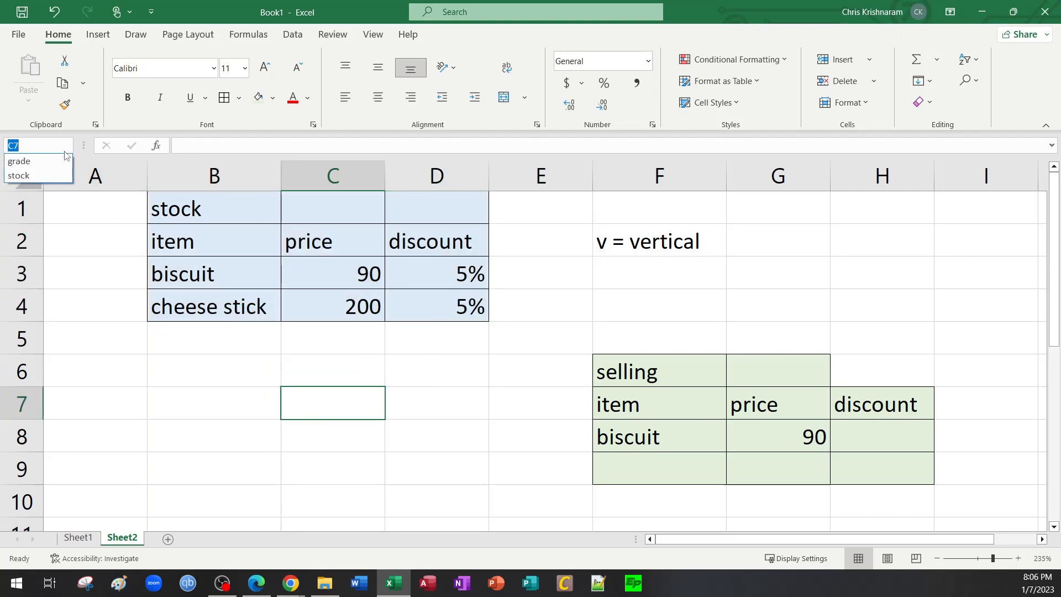
pyautogui.click(19, 176)
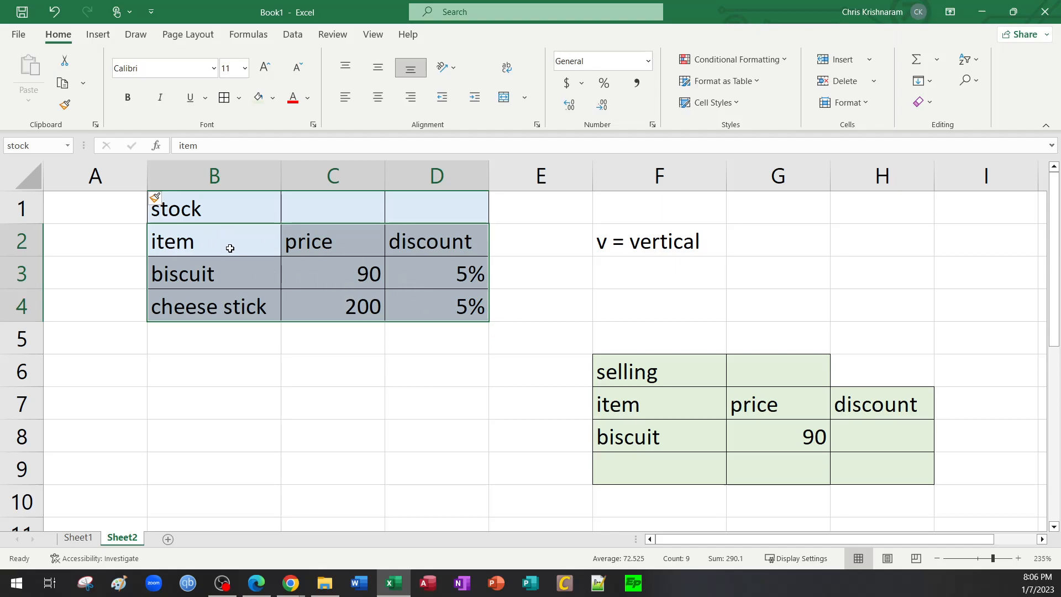
# Step: Examine columns B, C and D in turn against their order within the stock range B2:D4
pyautogui.click(223, 175)
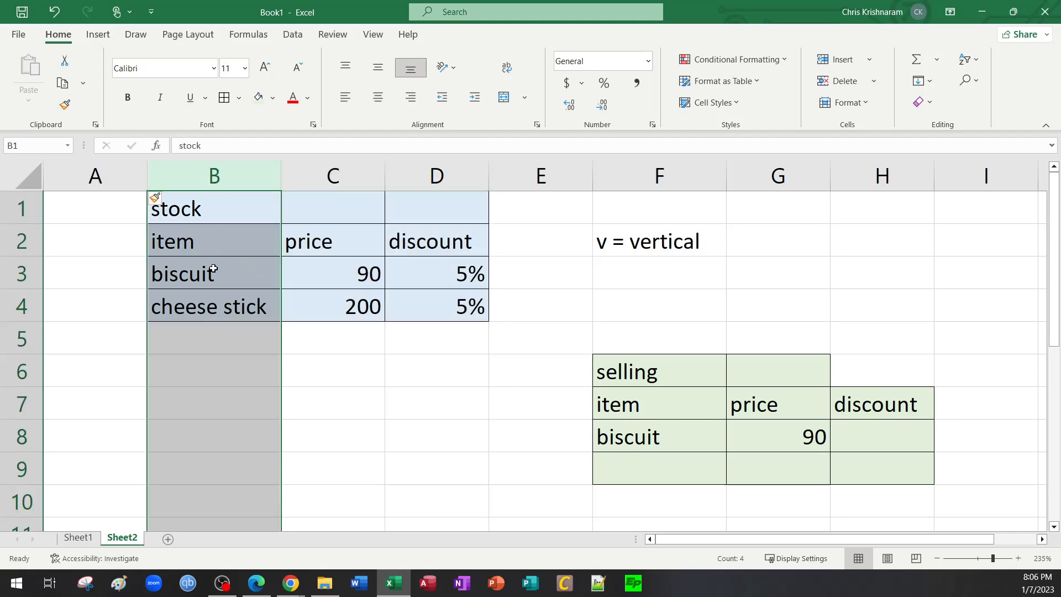
pyautogui.click(325, 172)
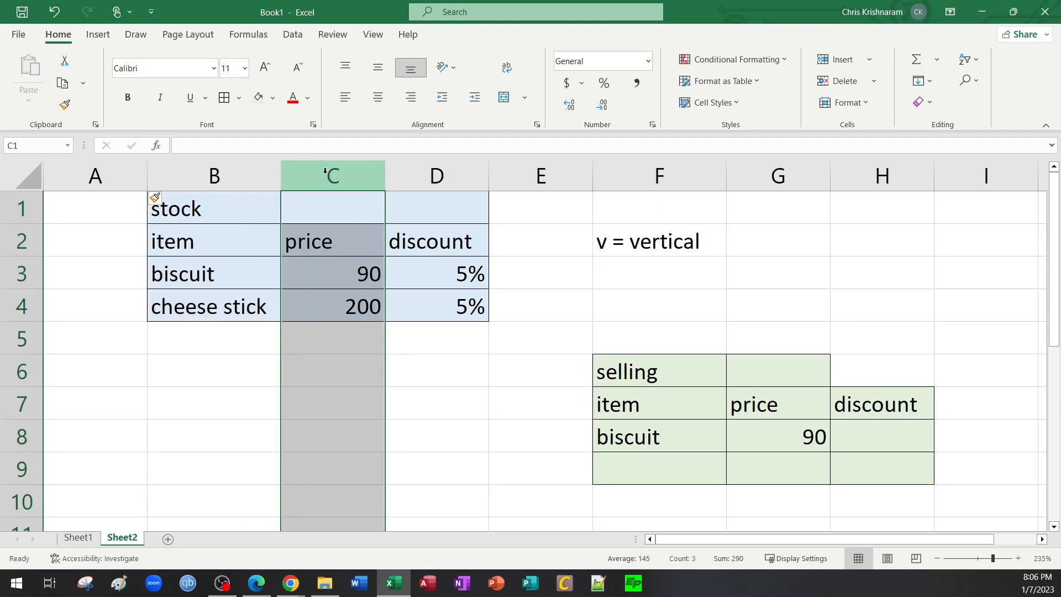
pyautogui.click(422, 167)
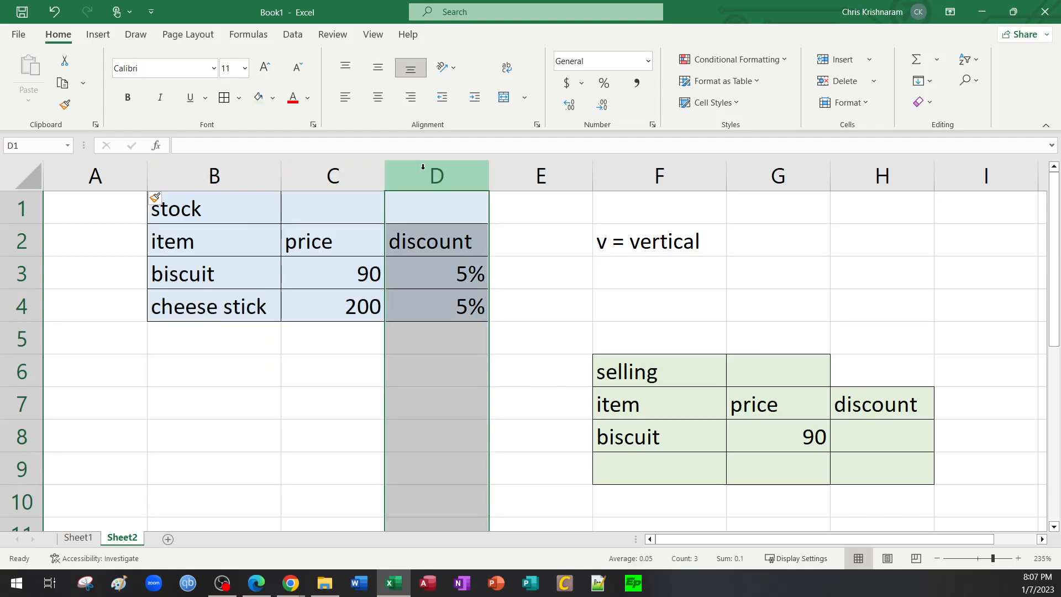
pyautogui.moveTo(214, 239); pyautogui.dragTo(431, 307)
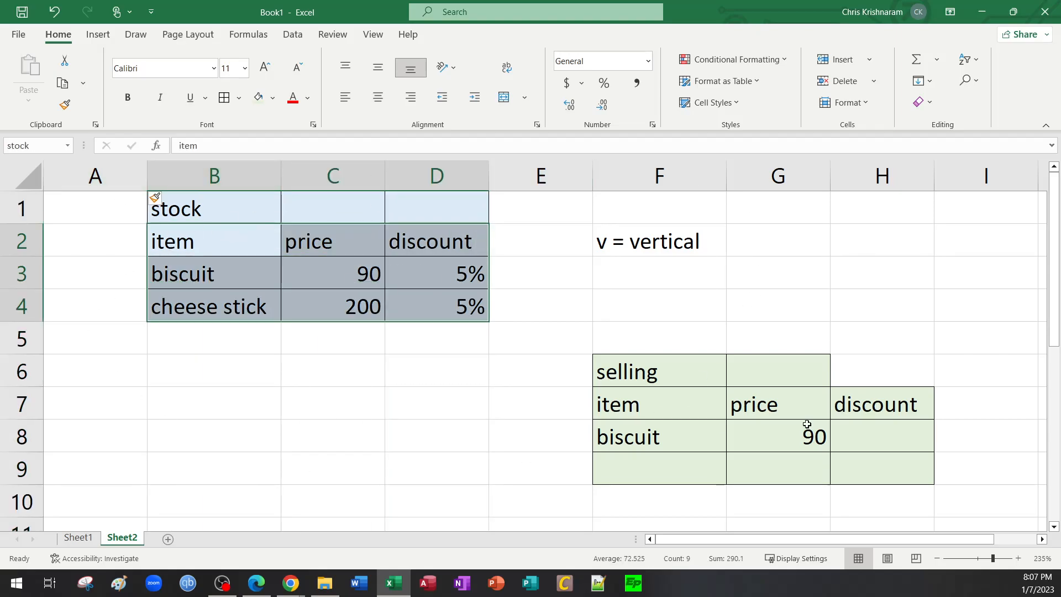
# Step: Check the stock table array argument in G8's VLOOKUP formula
pyautogui.doubleClick(798, 436)
pyautogui.click(890, 441)
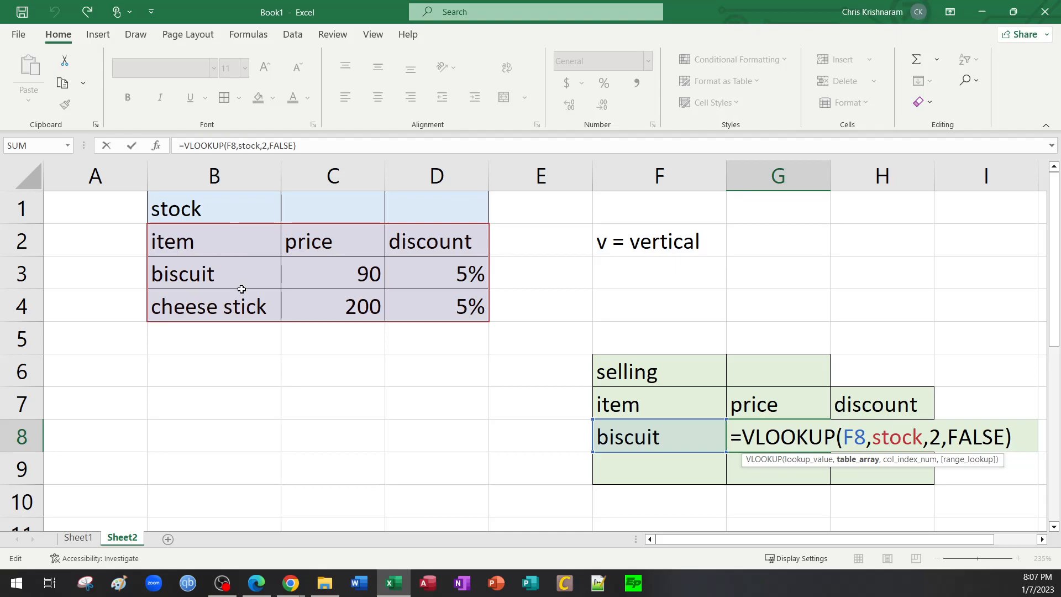
pyautogui.hotkey('ctrl', 'Return')
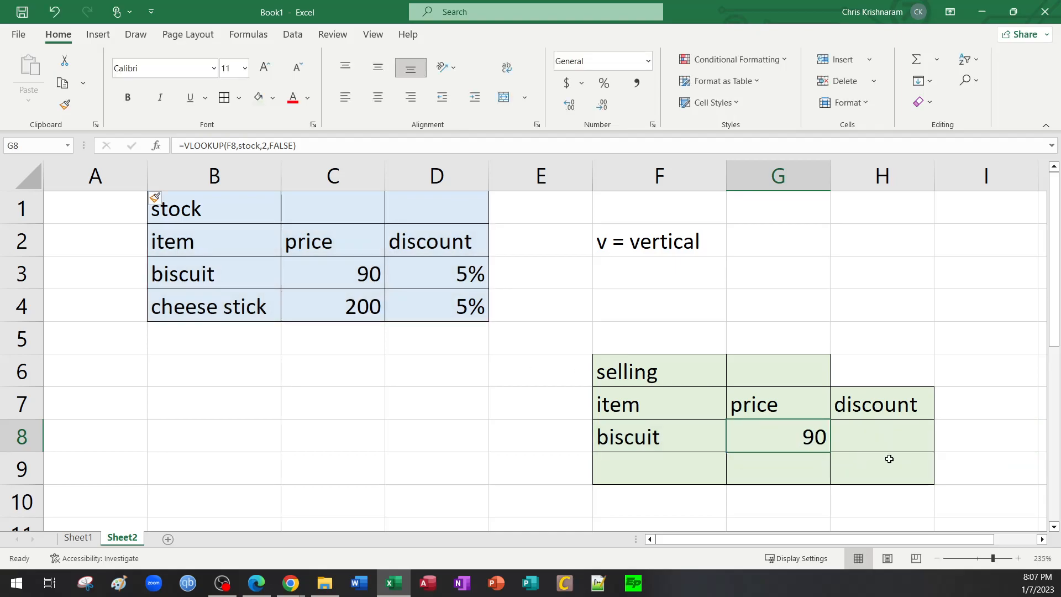
# Step: Replace the selling table's item in F8 with the biscuit's stock price, 90, to test looking up a price
pyautogui.doubleClick(681, 436)
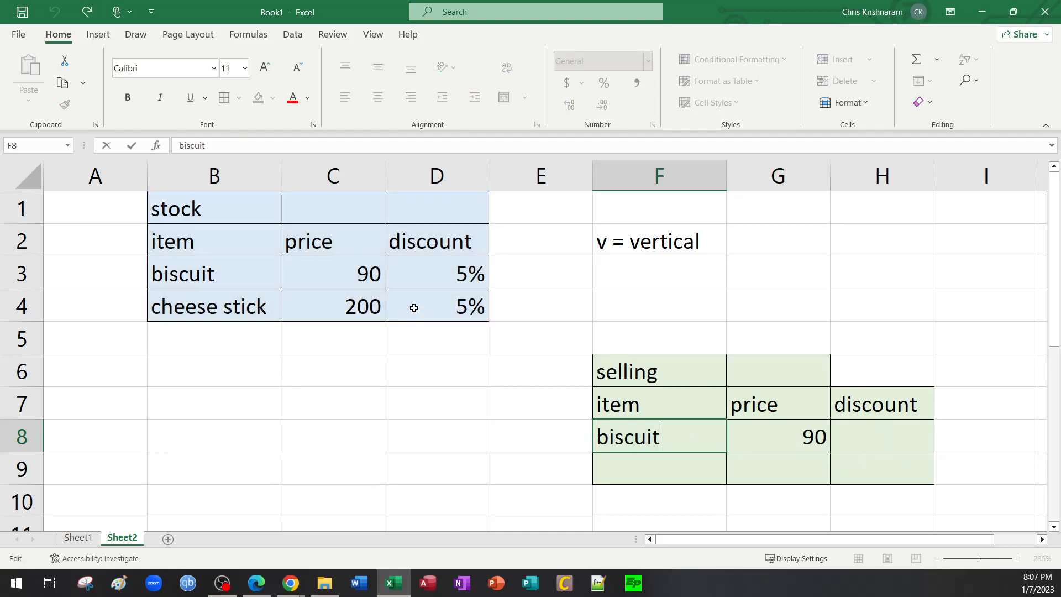
pyautogui.click(360, 269)
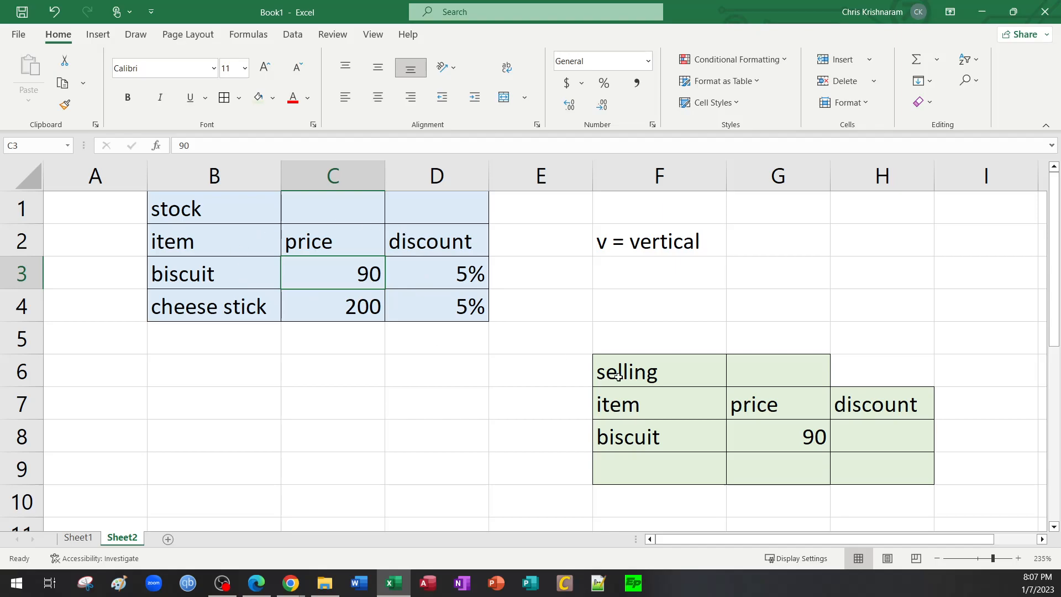
pyautogui.click(669, 425)
pyautogui.write('90')
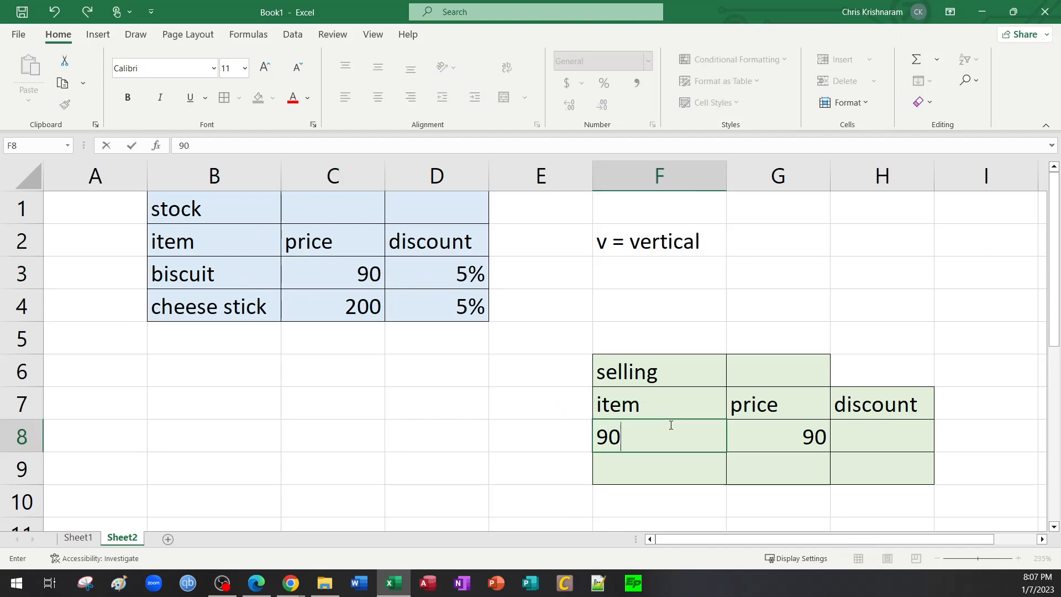
pyautogui.press('Return')
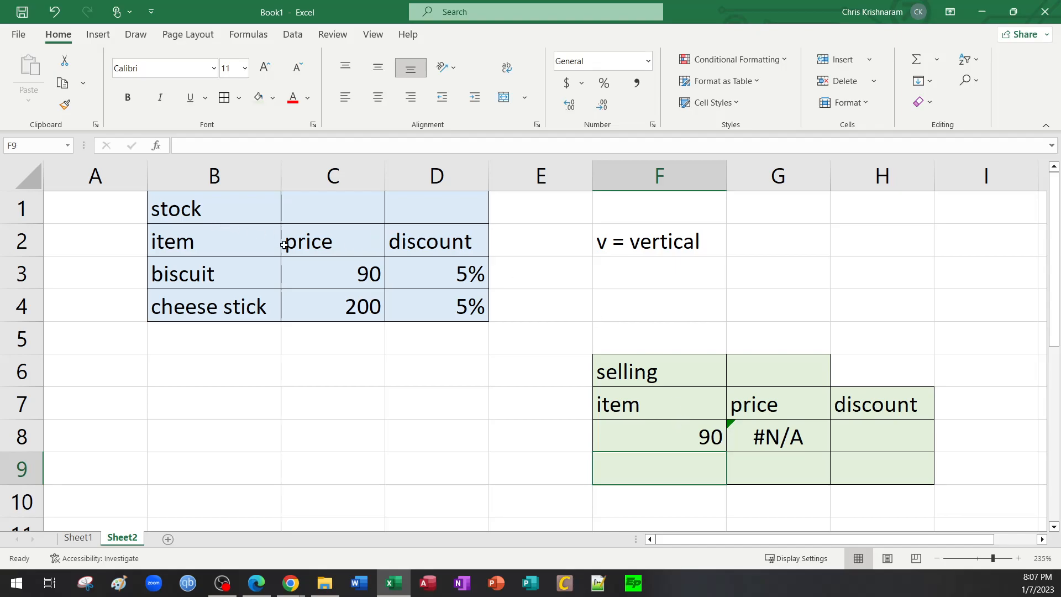
# Step: Check G8's VLOOKUP formula against the price used as lookup value, and replace the selling table's item in F8 with biscuit
pyautogui.click(689, 432)
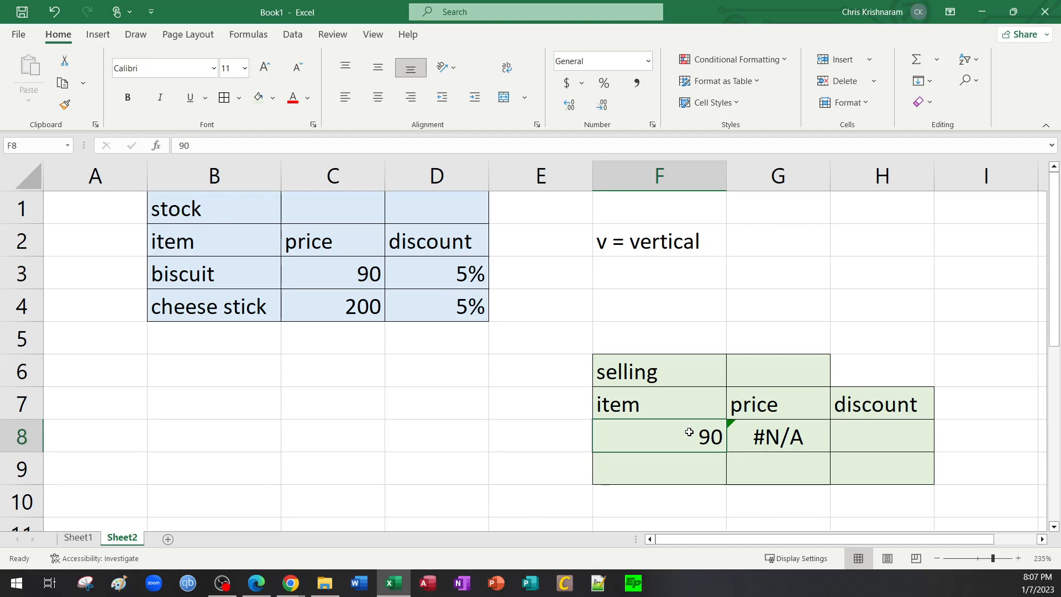
pyautogui.doubleClick(785, 440)
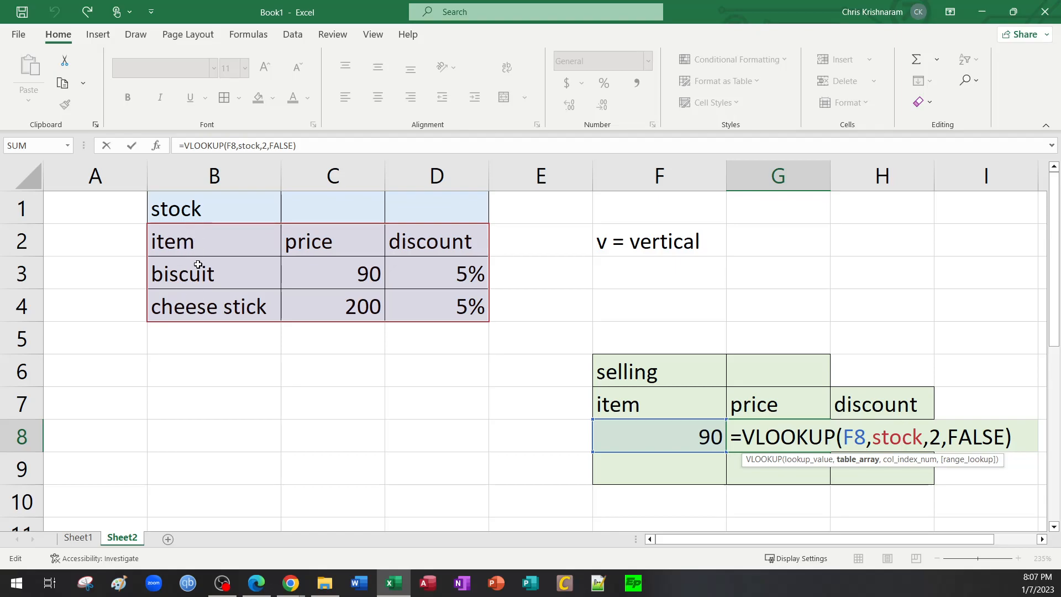
pyautogui.hotkey('ctrl', 'Return')
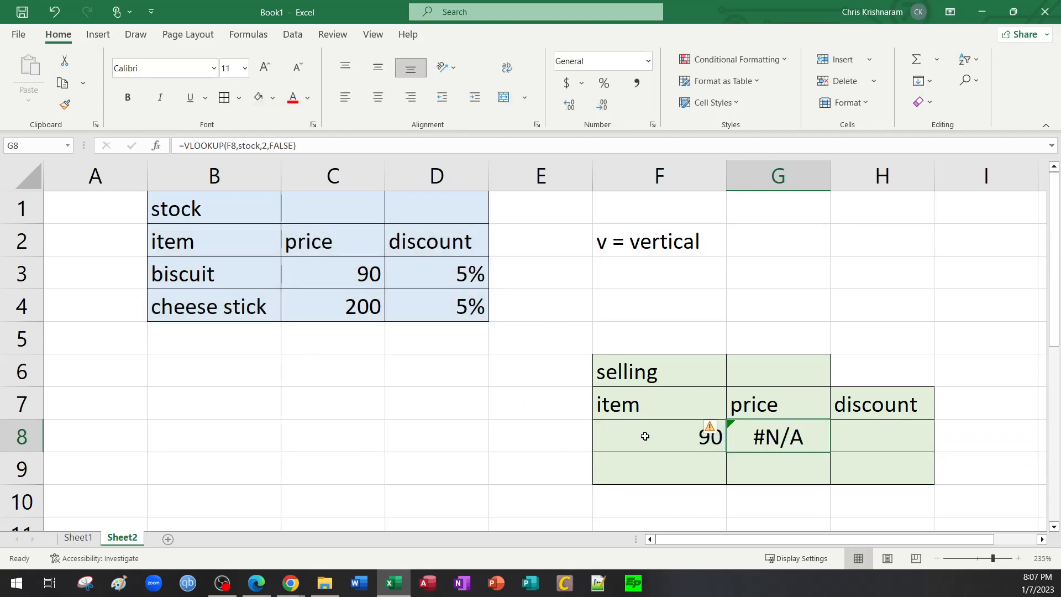
pyautogui.click(645, 437)
pyautogui.write('bu')
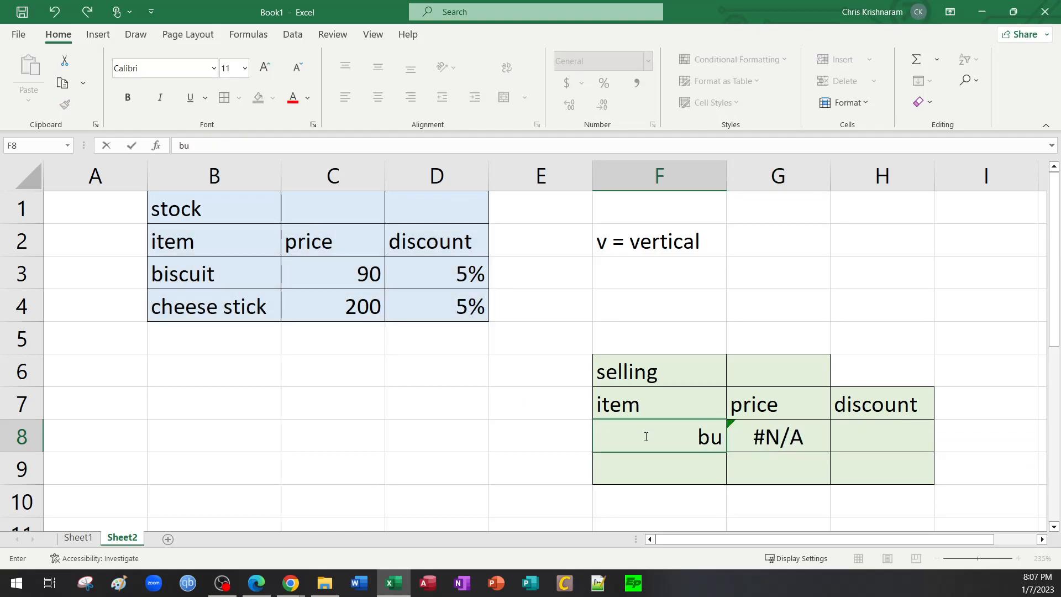
pyautogui.press('BackSpace')
pyautogui.write('iscuit')
pyautogui.press('Return')
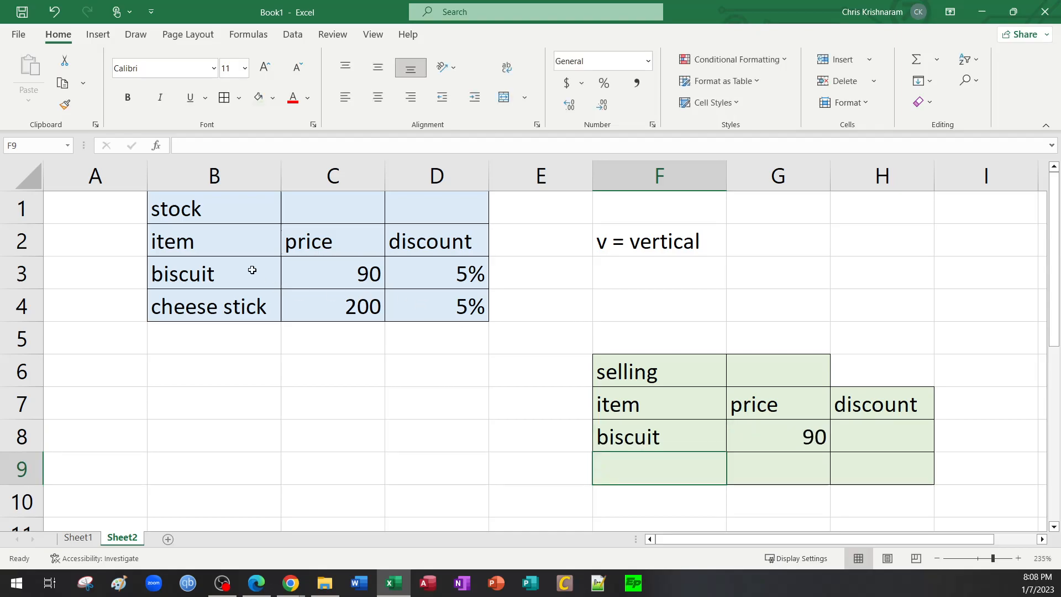
# Step: Review the stock table array in G8's VLOOKUP and set its column index to 1 to return the item column
pyautogui.doubleClick(808, 439)
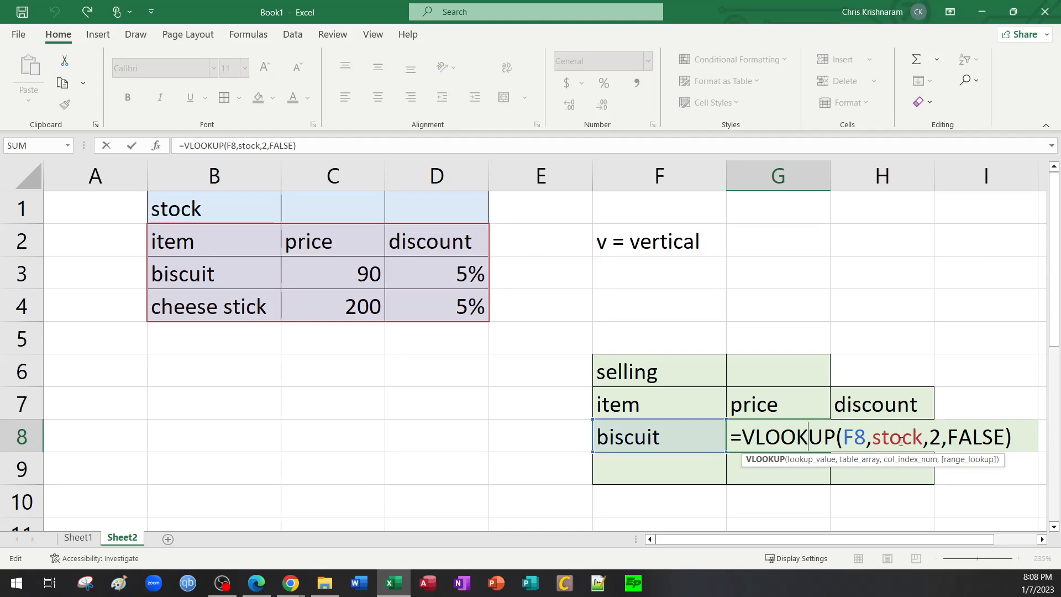
pyautogui.moveTo(871, 439); pyautogui.dragTo(919, 437)
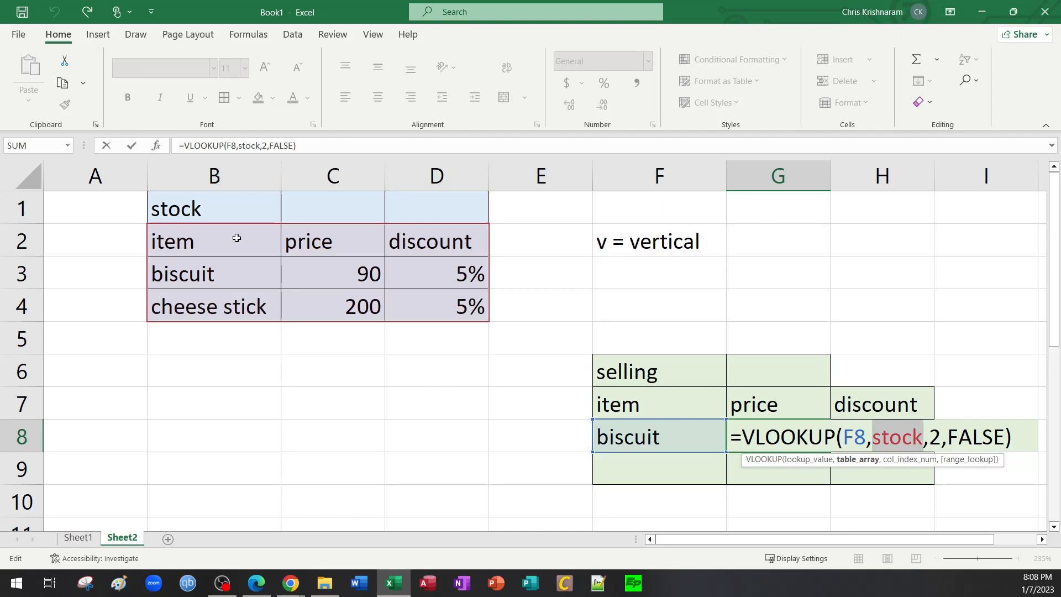
pyautogui.doubleClick(934, 437)
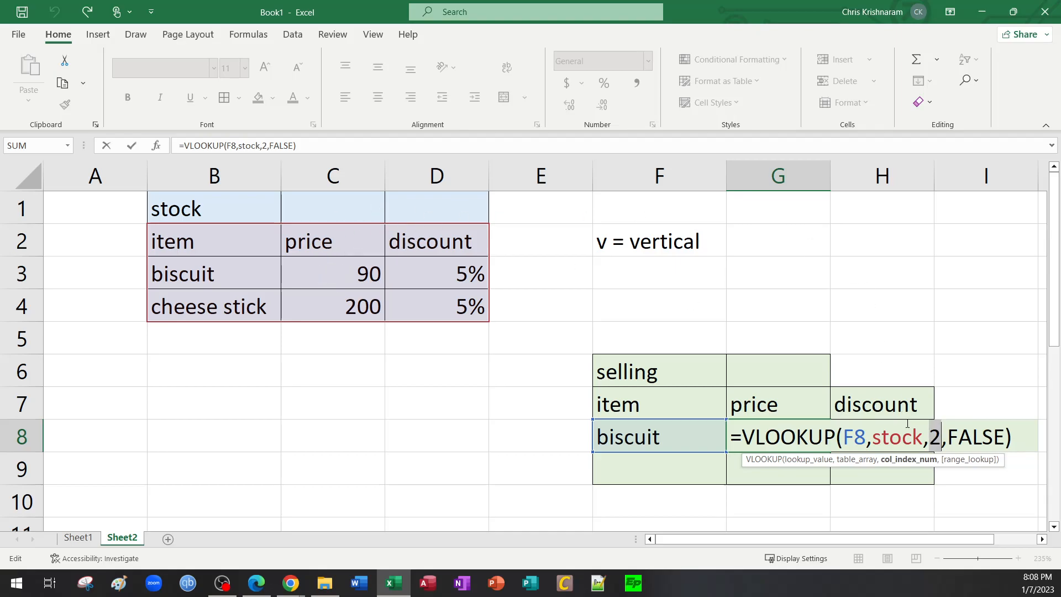
pyautogui.click(938, 436)
pyautogui.press('BackSpace')
pyautogui.write('1')
pyautogui.press('Return')
pyautogui.click(788, 436)
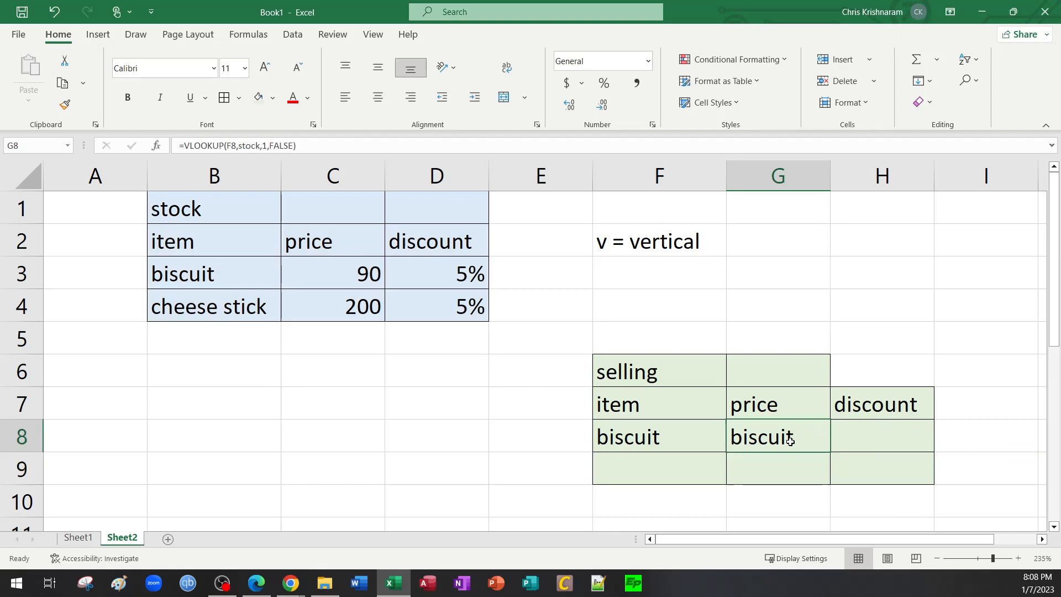
# Step: Set the column index in G8's VLOOKUP to 2 to return the stock price column
pyautogui.doubleClick(795, 436)
pyautogui.press('Return')
pyautogui.click(794, 446)
pyautogui.doubleClick(801, 434)
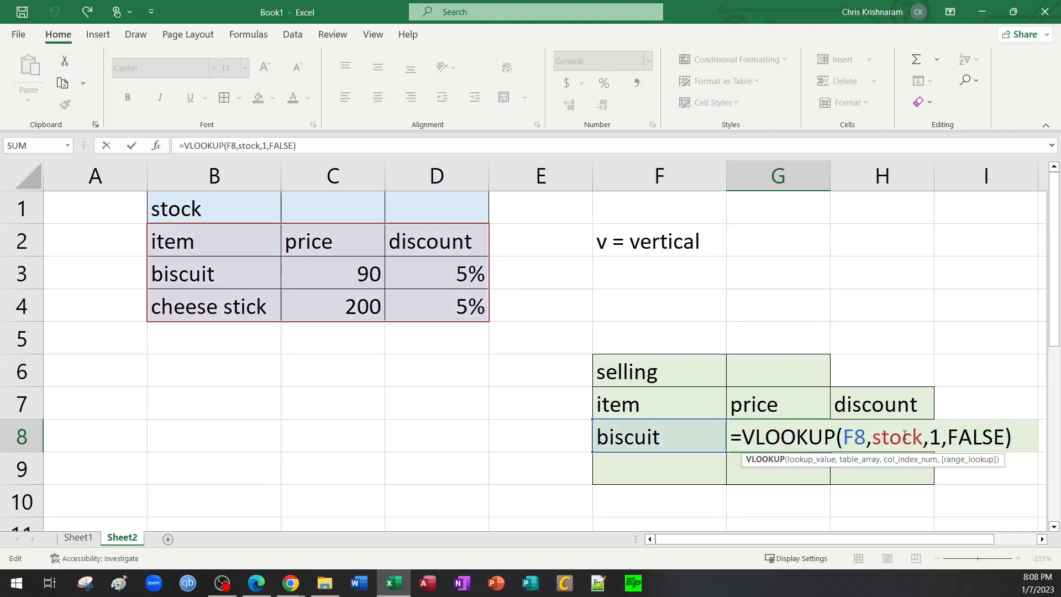
pyautogui.click(937, 439)
pyautogui.press('BackSpace')
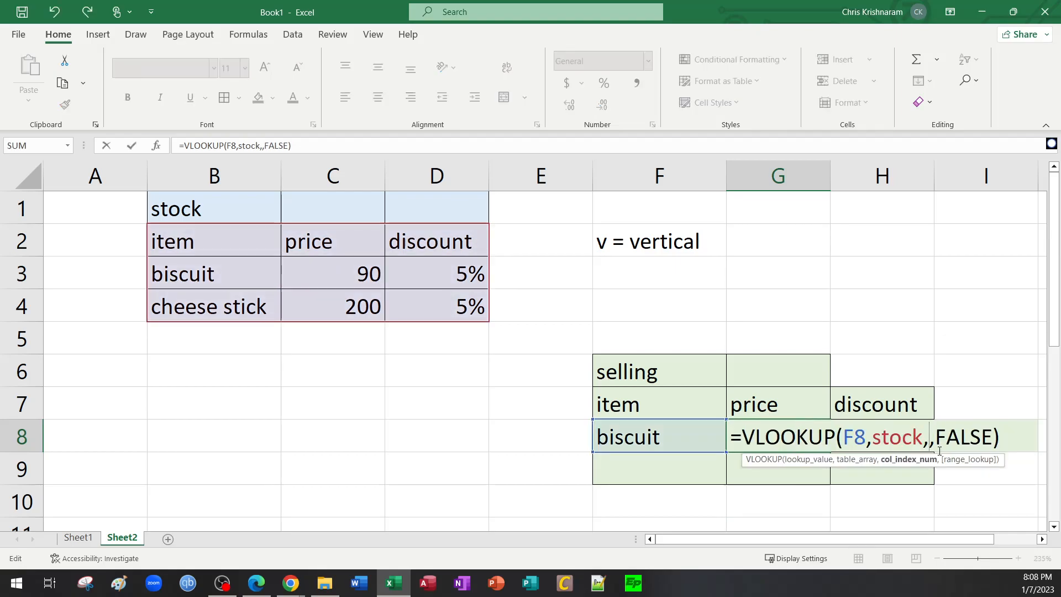
pyautogui.write('2')
pyautogui.press('Return')
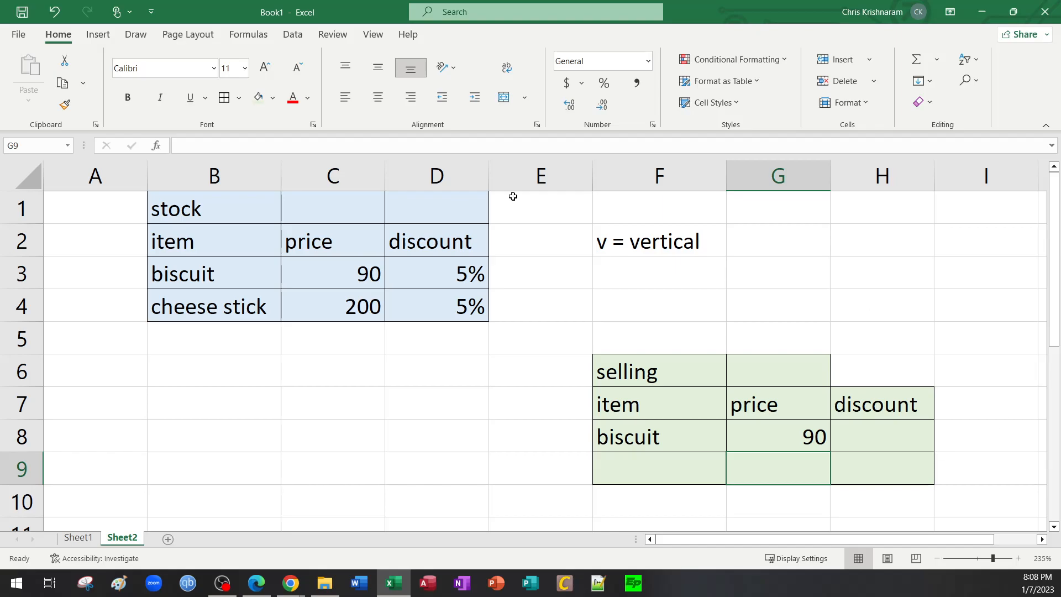
# Step: Point out the stock price column and set the column index in G8's VLOOKUP to 3 to look up the discount
pyautogui.click(316, 239)
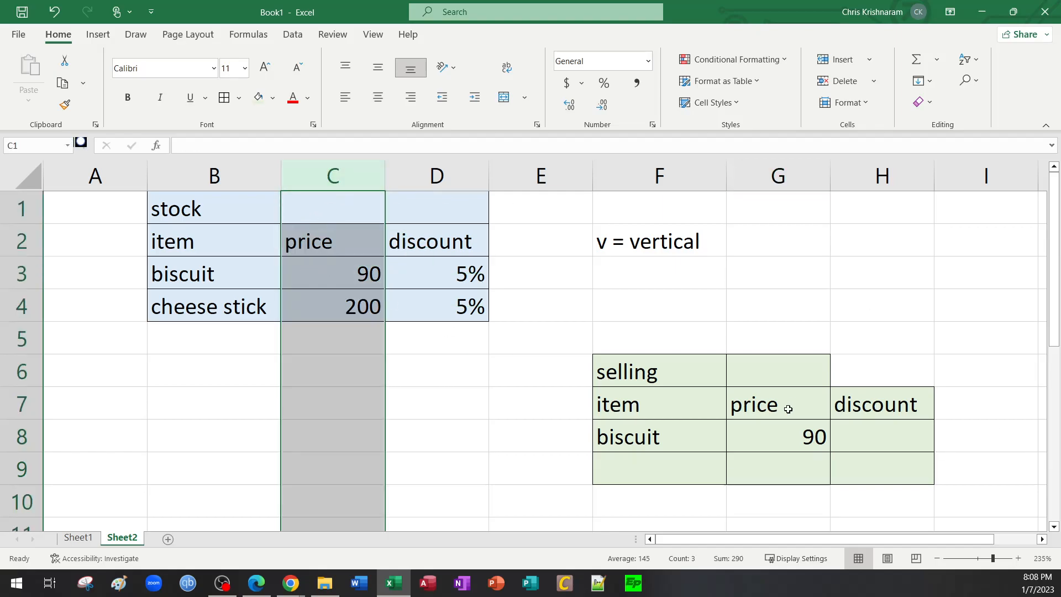
pyautogui.click(787, 434)
pyautogui.doubleClick(773, 434)
pyautogui.click(939, 442)
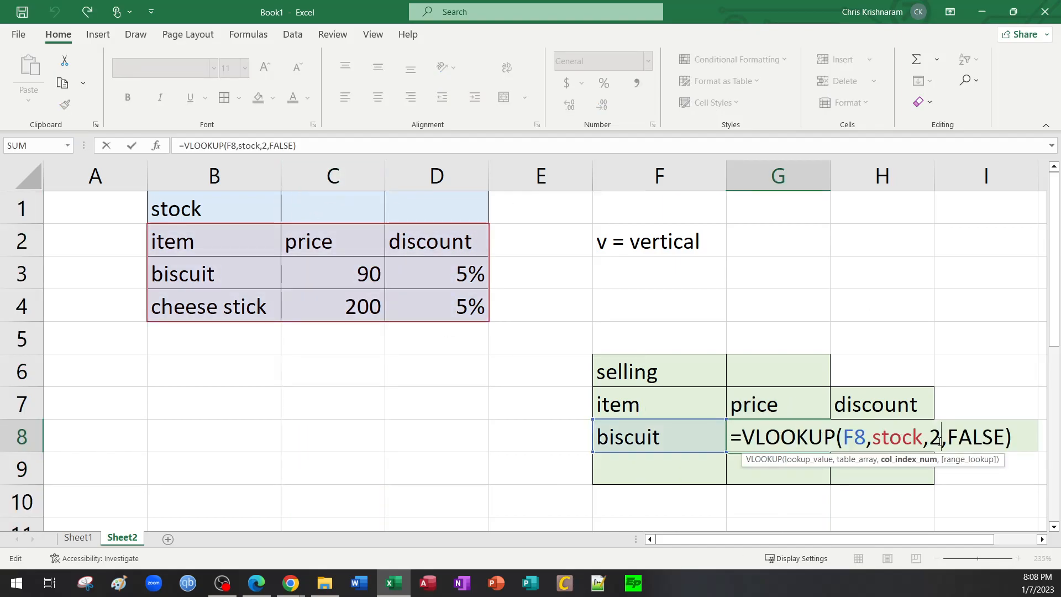
pyautogui.press('BackSpace')
pyautogui.write('3')
pyautogui.press('Return')
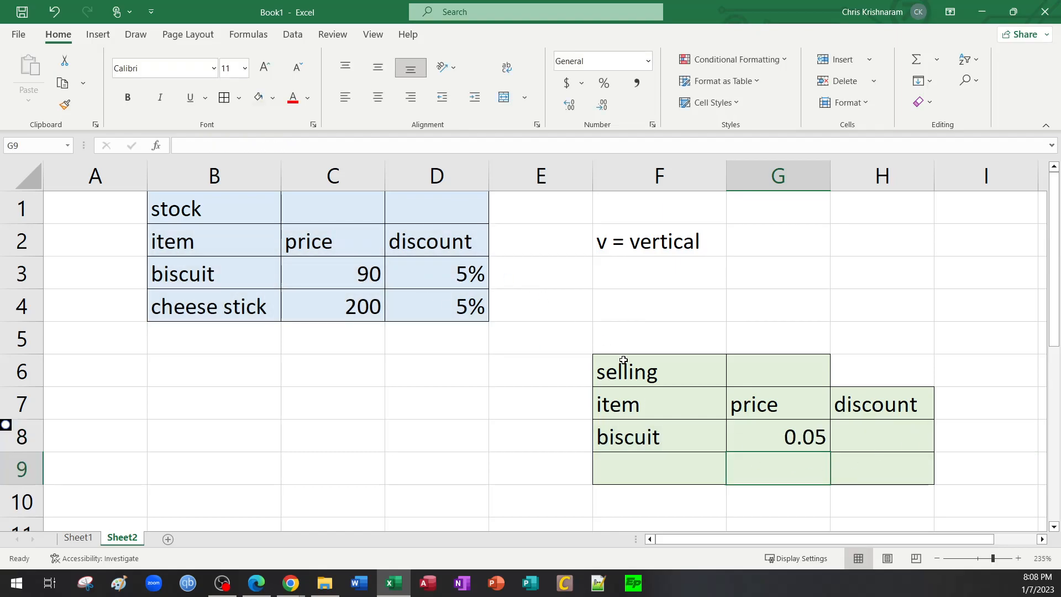
# Step: Restore the column index in G8's VLOOKUP to 2 so the formula looks up the price again
pyautogui.doubleClick(807, 438)
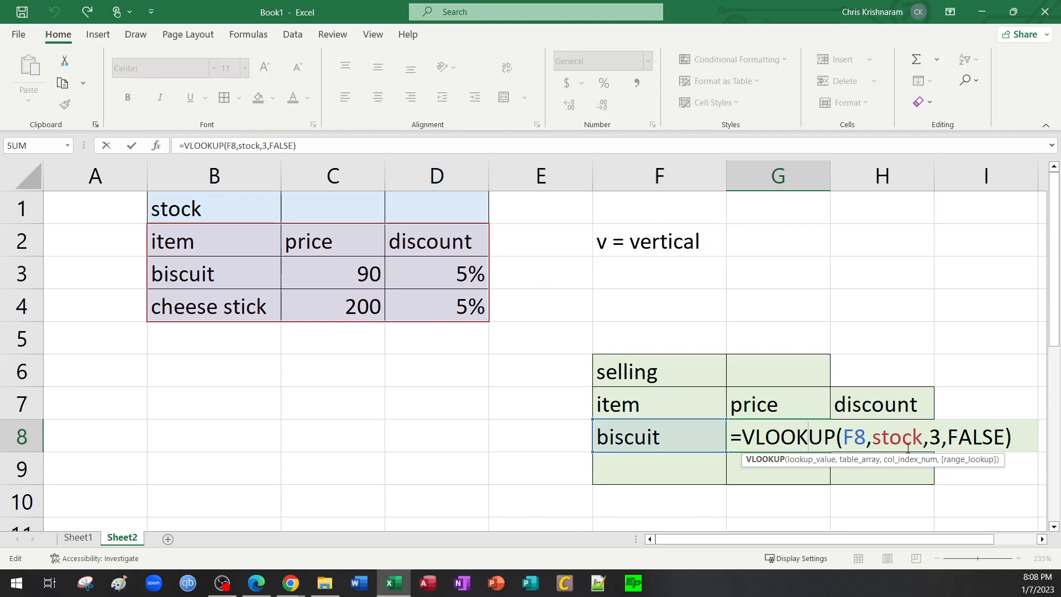
pyautogui.click(940, 440)
pyautogui.press('BackSpace')
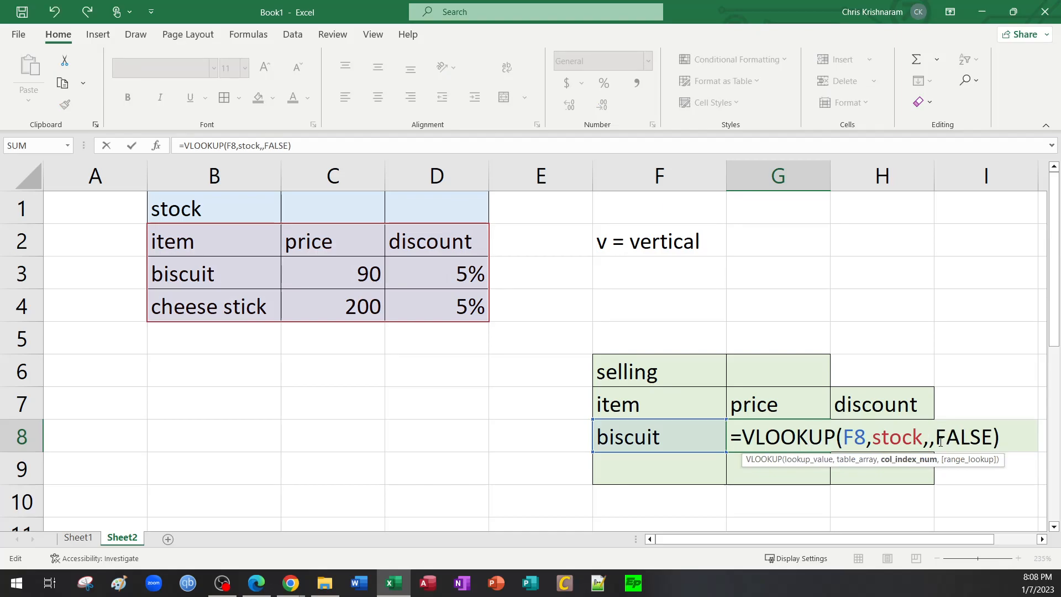
pyautogui.write('2')
pyautogui.press('Return')
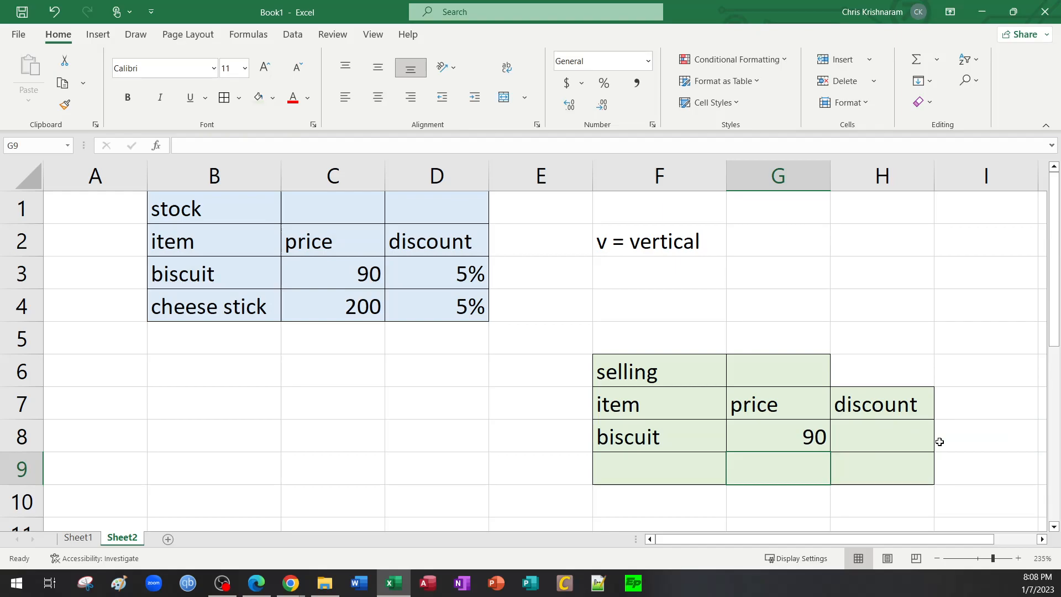
# Step: Remove the FALSE range_lookup argument from G8's formula, leaving =VLOOKUP(F8,stock,2), and check the shortened formula
pyautogui.doubleClick(810, 440)
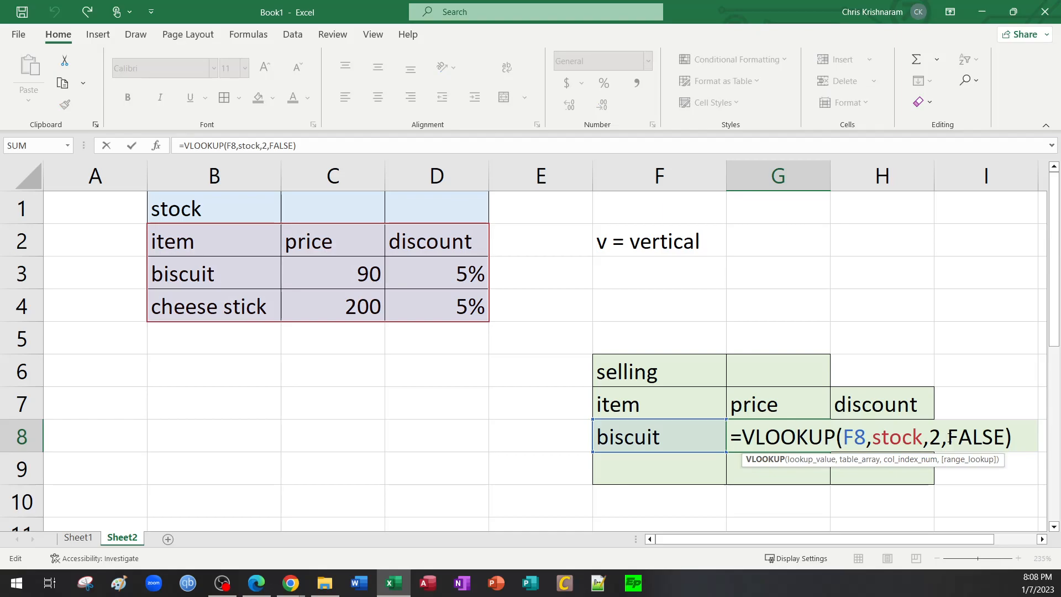
pyautogui.moveTo(947, 437); pyautogui.dragTo(1002, 438)
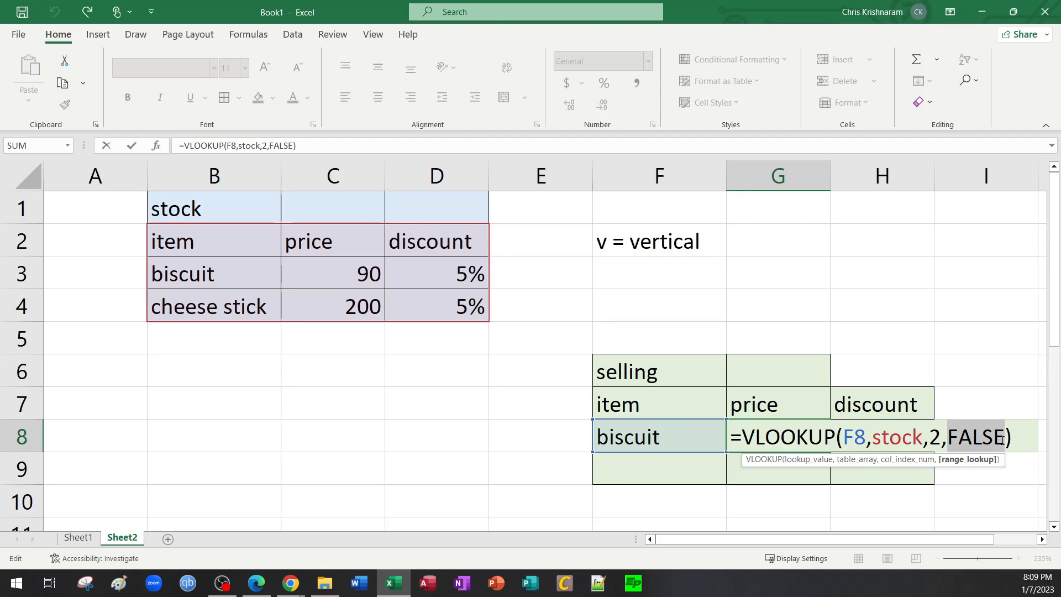
pyautogui.press('BackSpace')
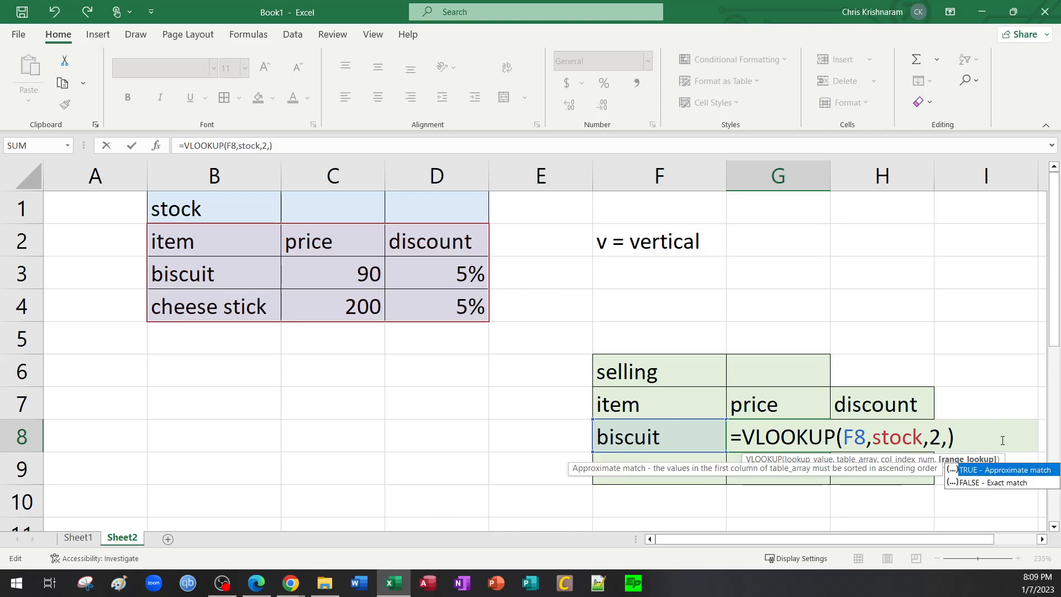
pyautogui.press('BackSpace')
pyautogui.press('Return')
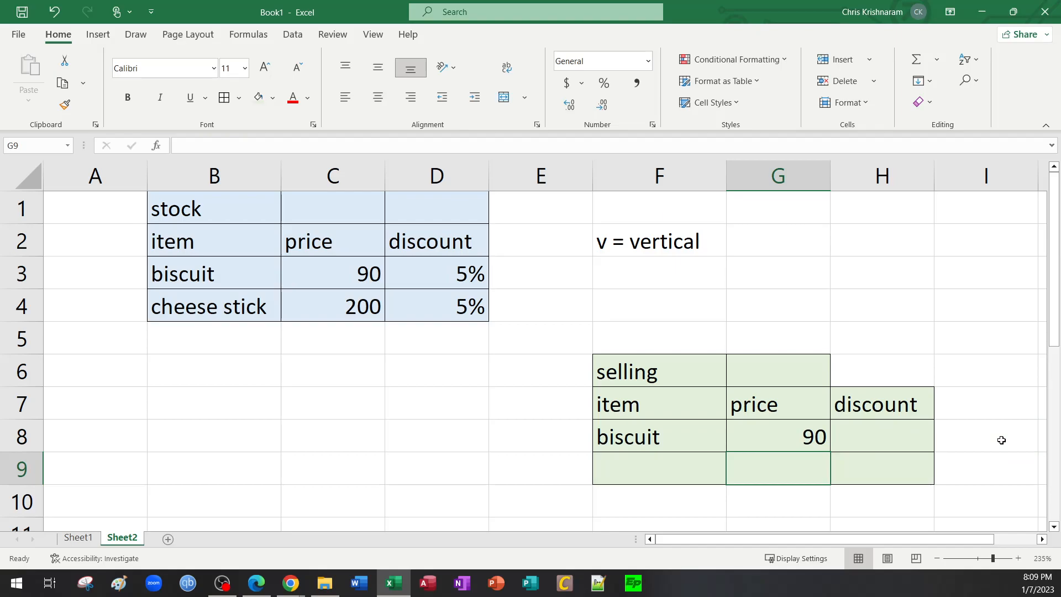
pyautogui.doubleClick(794, 436)
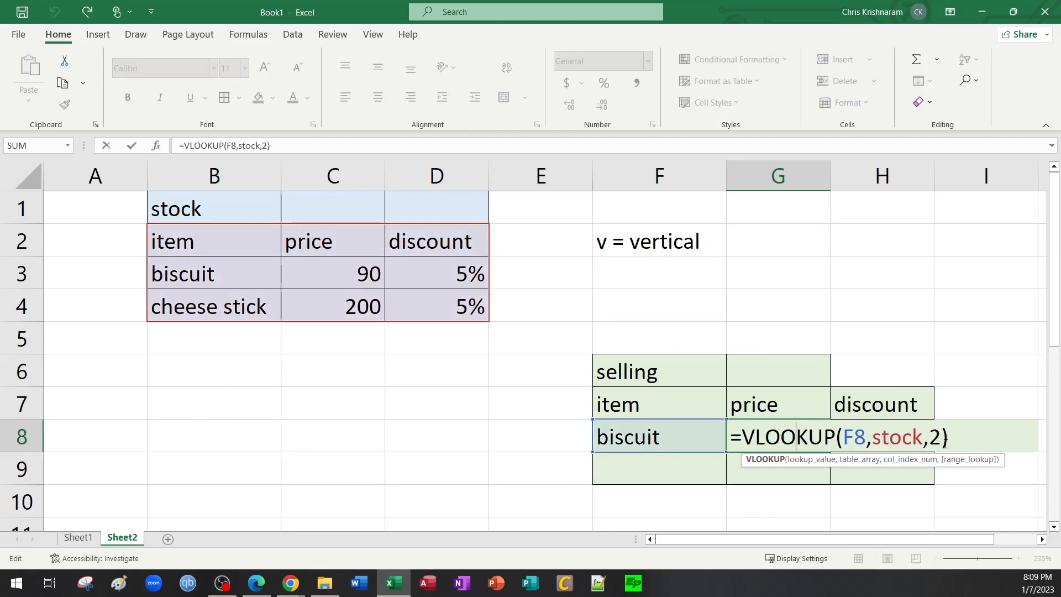
pyautogui.click(784, 487)
pyautogui.click(807, 437)
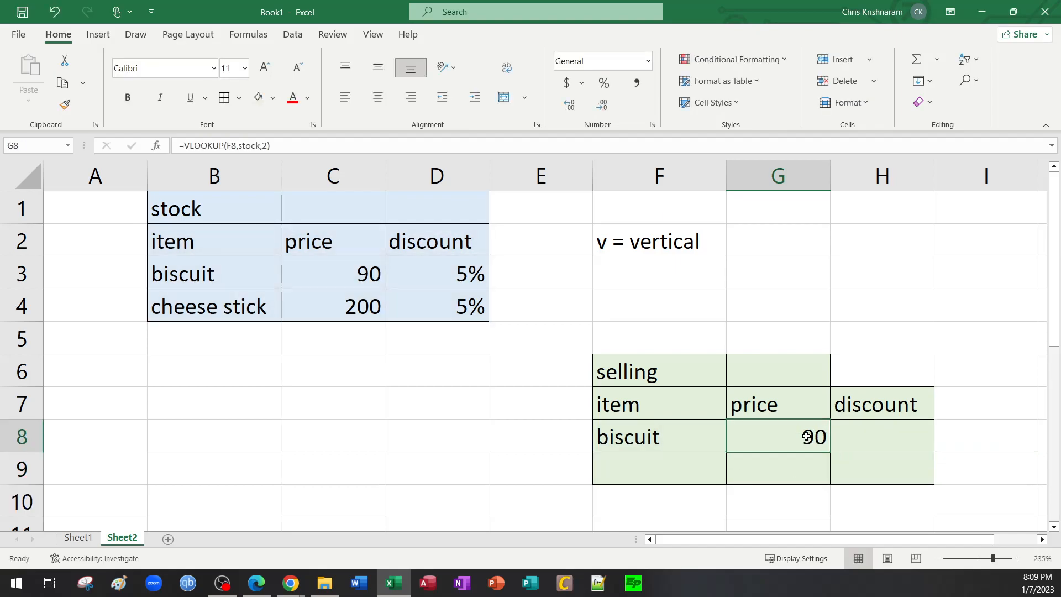
# Step: Change the selling table's item in F8 to cheese stick to test the VLOOKUP without a range_lookup argument
pyautogui.doubleClick(806, 436)
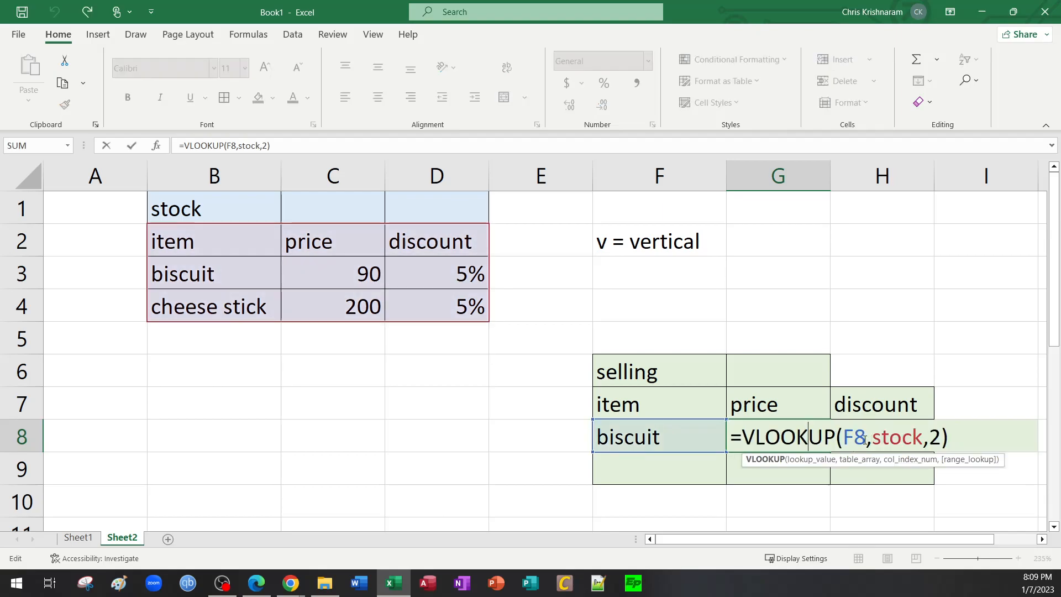
pyautogui.click(723, 475)
pyautogui.click(660, 436)
pyautogui.write('che')
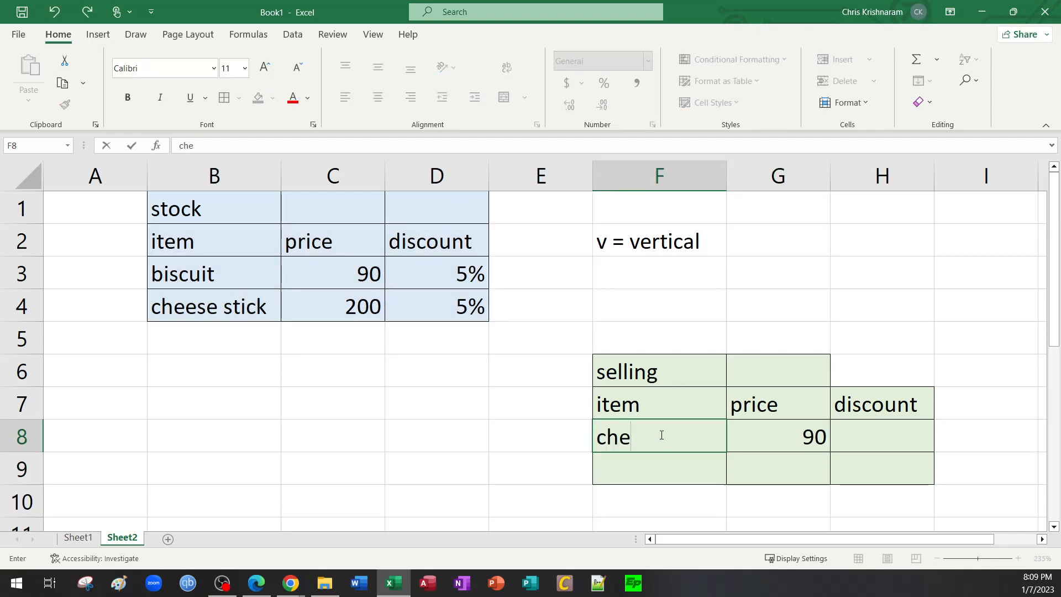
pyautogui.write('ese stick')
pyautogui.press('Return')
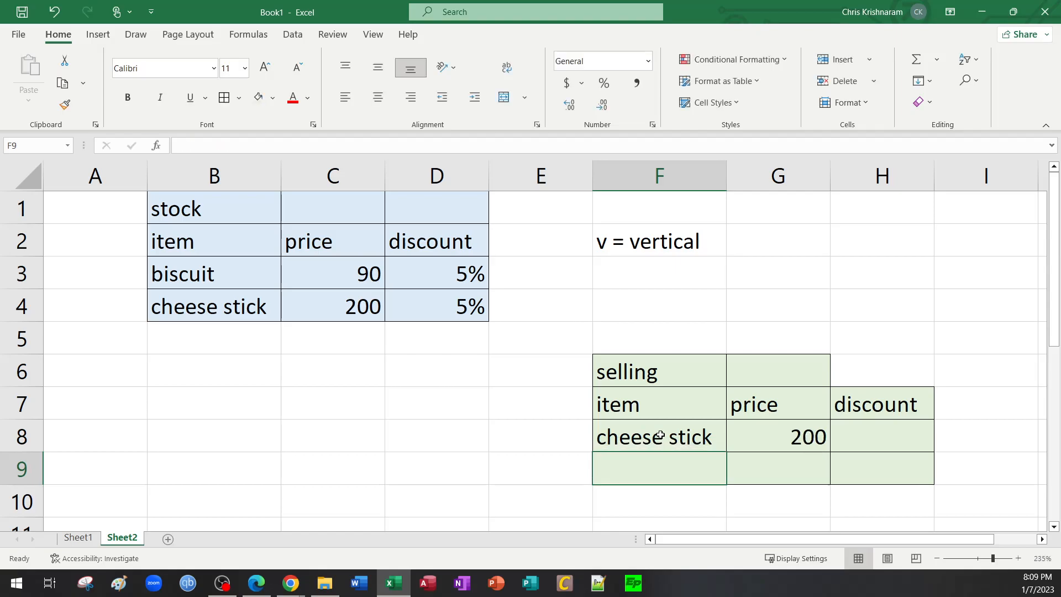
# Step: Set the cheese stick's stock price in C4 to 400 to test whether the selling price follows
pyautogui.click(354, 301)
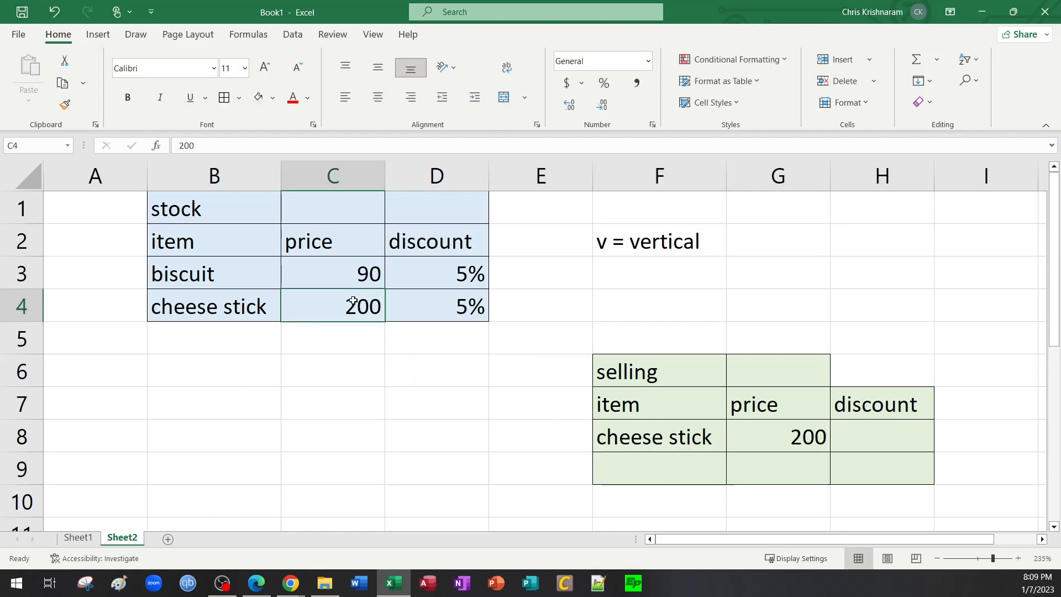
pyautogui.write('400')
pyautogui.press('Return')
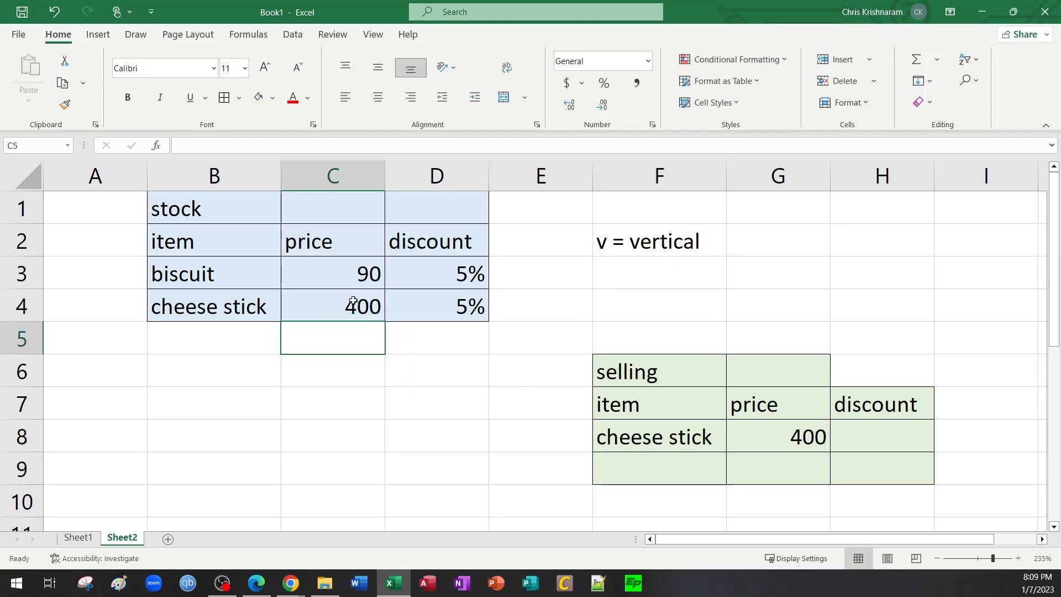
# Step: Add FALSE as the range_lookup argument to G8's VLOOKUP after column index 2, and reopen the formula at that argument
pyautogui.doubleClick(827, 436)
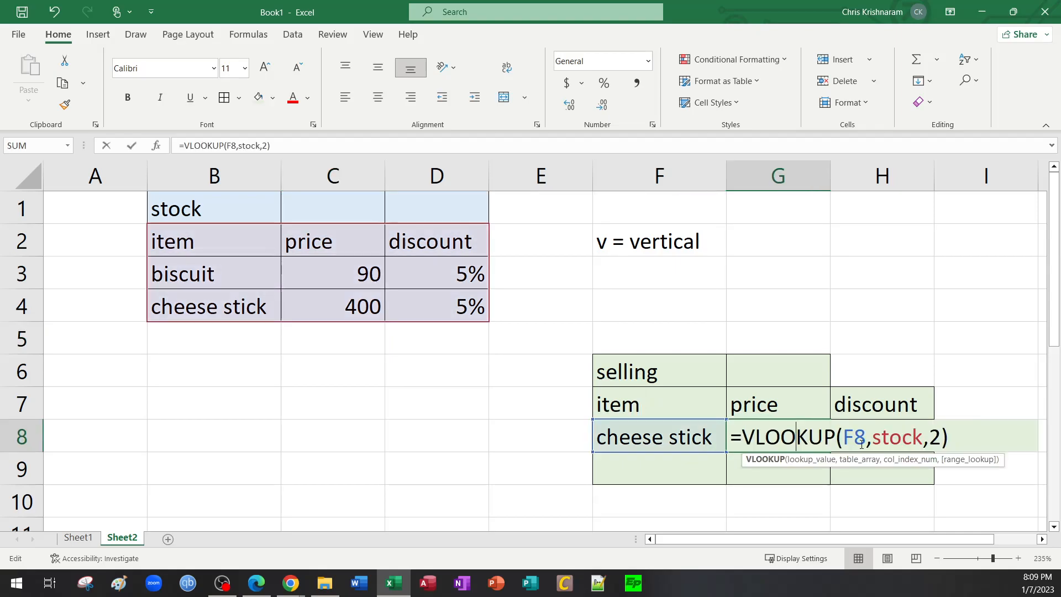
pyautogui.click(941, 436)
pyautogui.write(',fals')
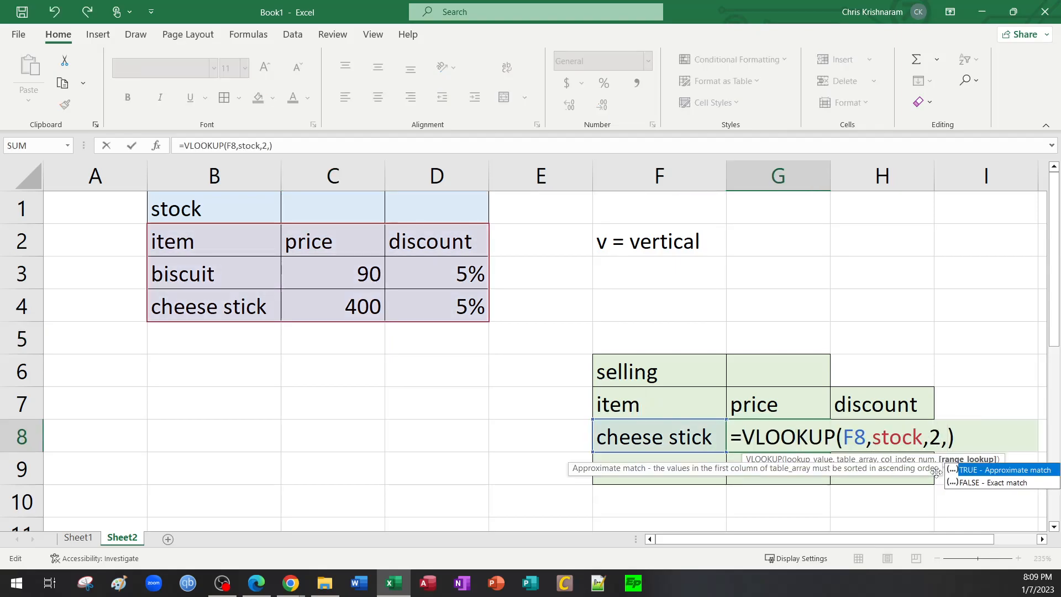
pyautogui.write('e')
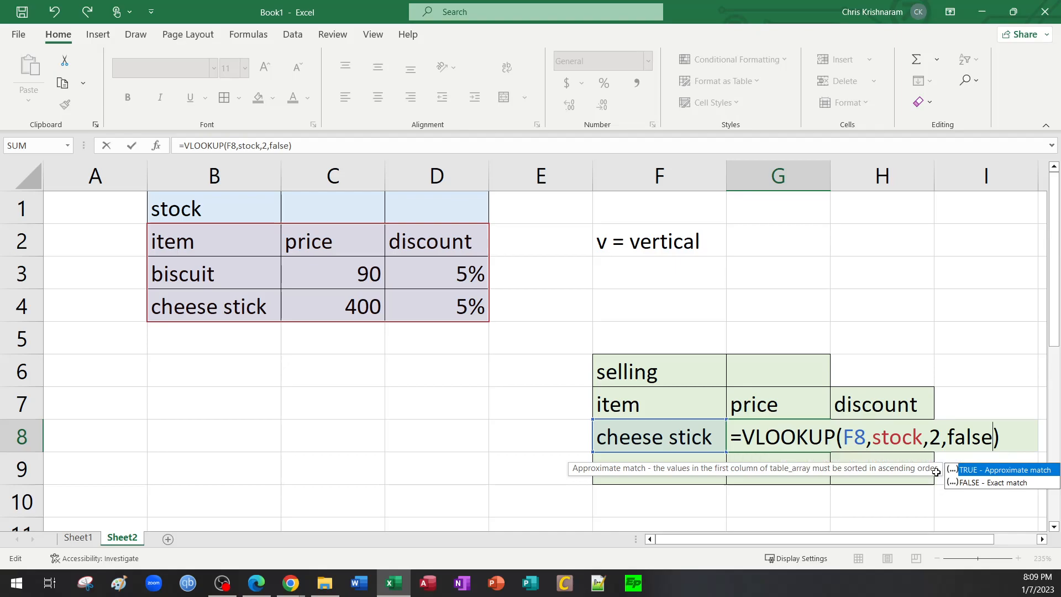
pyautogui.press('Return')
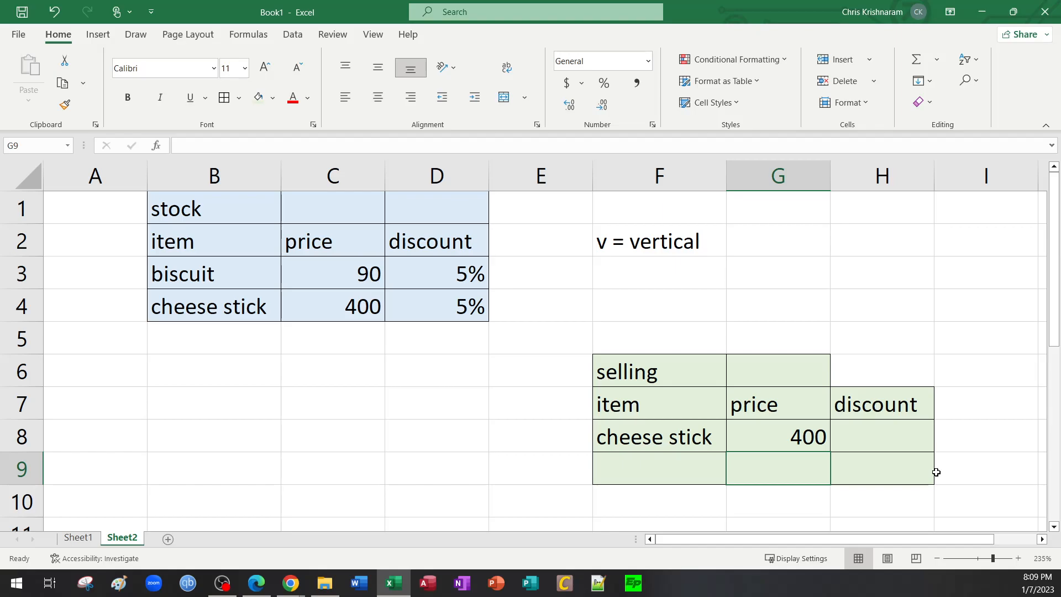
pyautogui.doubleClick(812, 437)
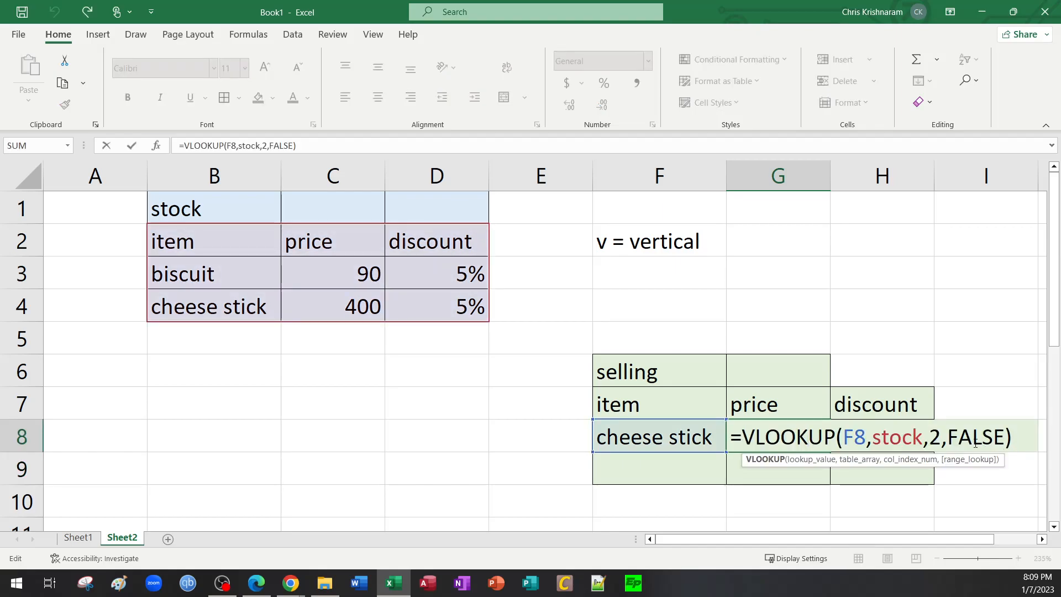
pyautogui.click(1005, 437)
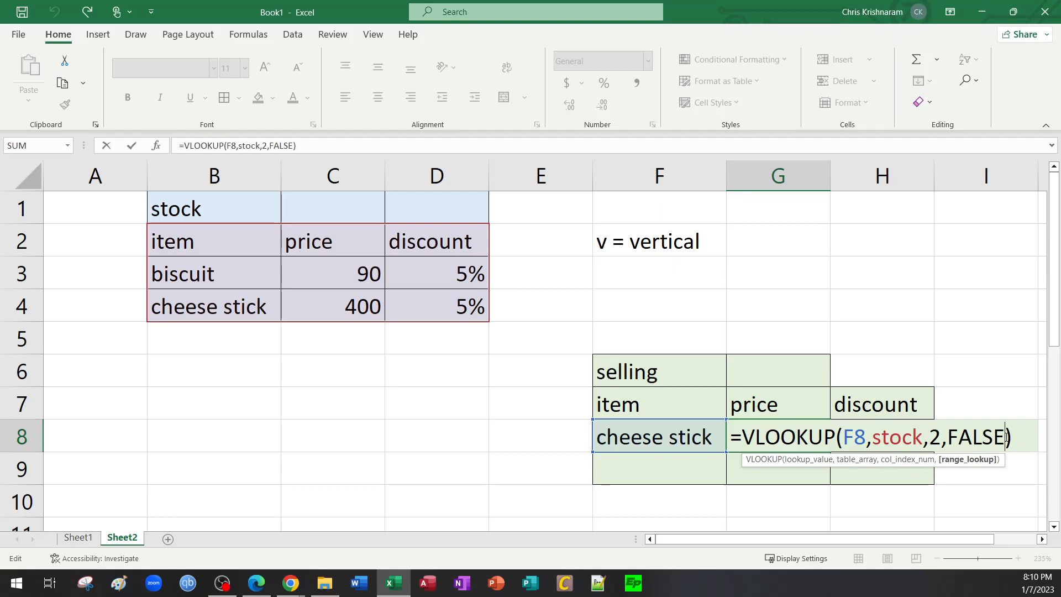
# Step: Commit G8's VLOOKUP with FALSE as range_lookup, and bring up the function list on Sheet1
pyautogui.hotkey('ctrl', 'Return')
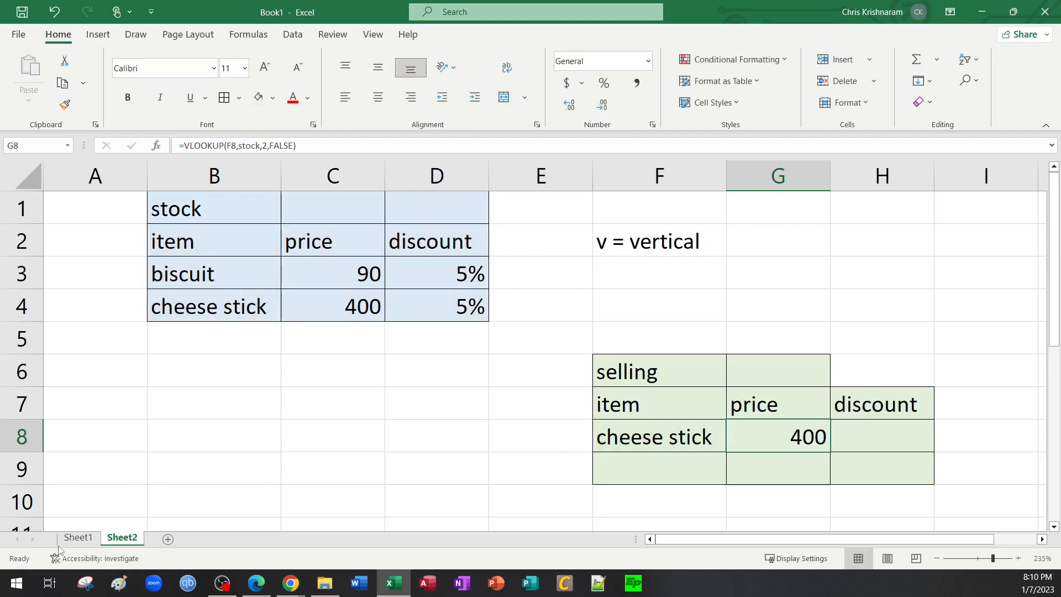
pyautogui.click(78, 538)
pyautogui.scroll(3, 263, 421)
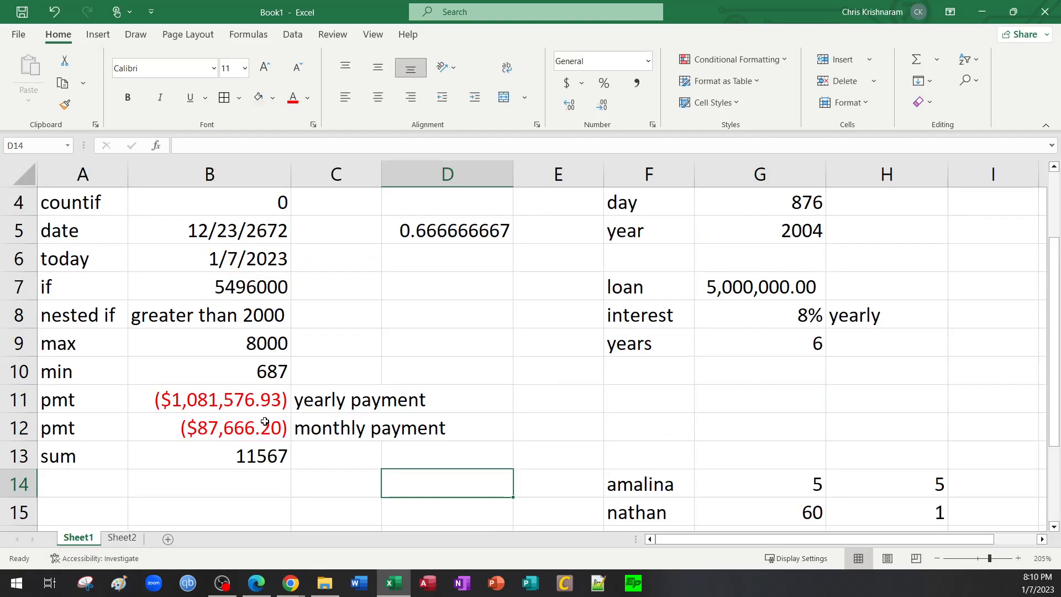
pyautogui.scroll(-1, 317, 402)
pyautogui.click(122, 537)
pyautogui.click(79, 537)
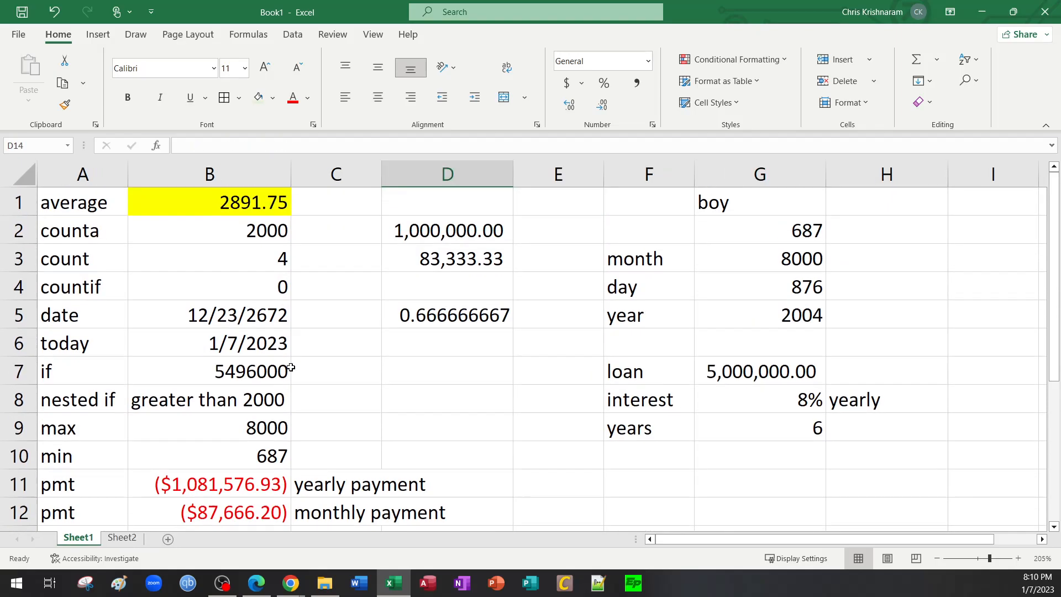
# Step: Name the function list A1:B13 on Sheet1 functions
pyautogui.moveTo(83, 204); pyautogui.dragTo(230, 492)
pyautogui.scroll(1, 230, 492)
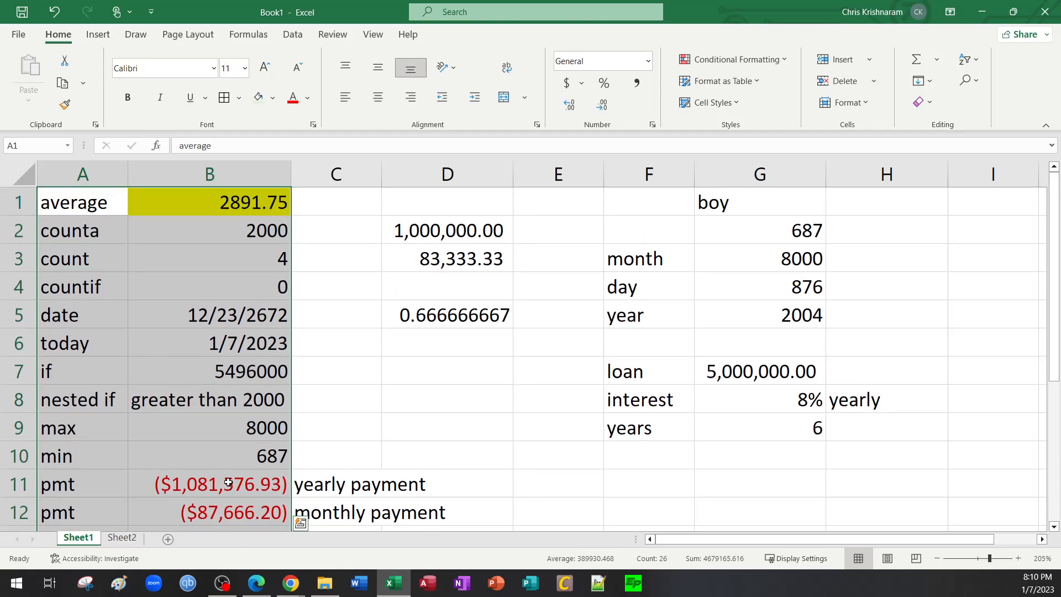
pyautogui.click(33, 141)
pyautogui.write('functions')
pyautogui.press('Return')
# Step: On Sheet2, enter the headings functions and value in B7:C7, with counta as the lookup item in B8
pyautogui.click(128, 541)
pyautogui.click(239, 378)
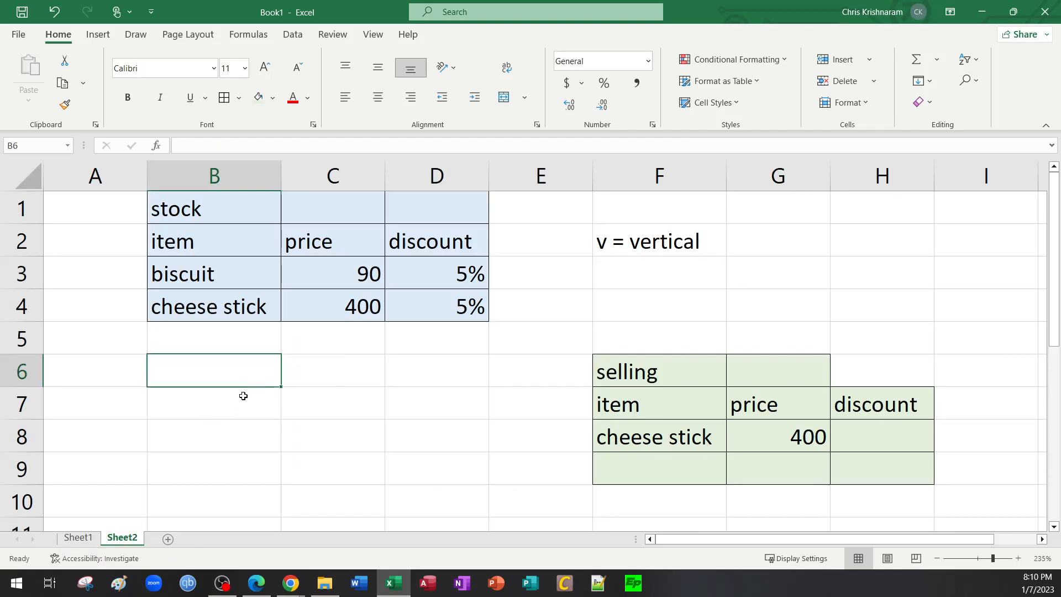
pyautogui.click(204, 404)
pyautogui.write('func')
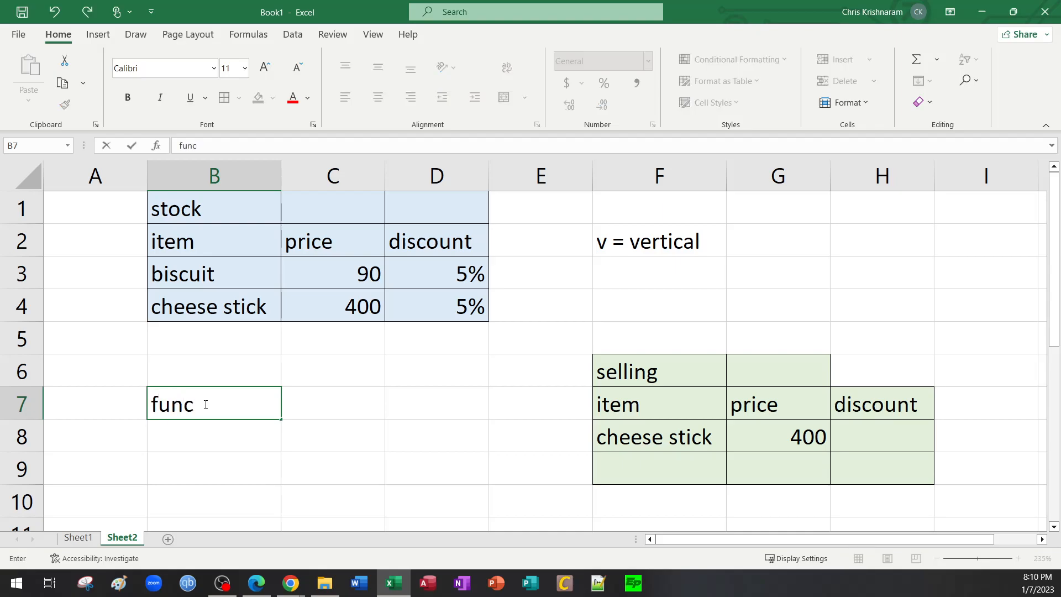
pyautogui.write('tions')
pyautogui.press('Tab')
pyautogui.write('vl')
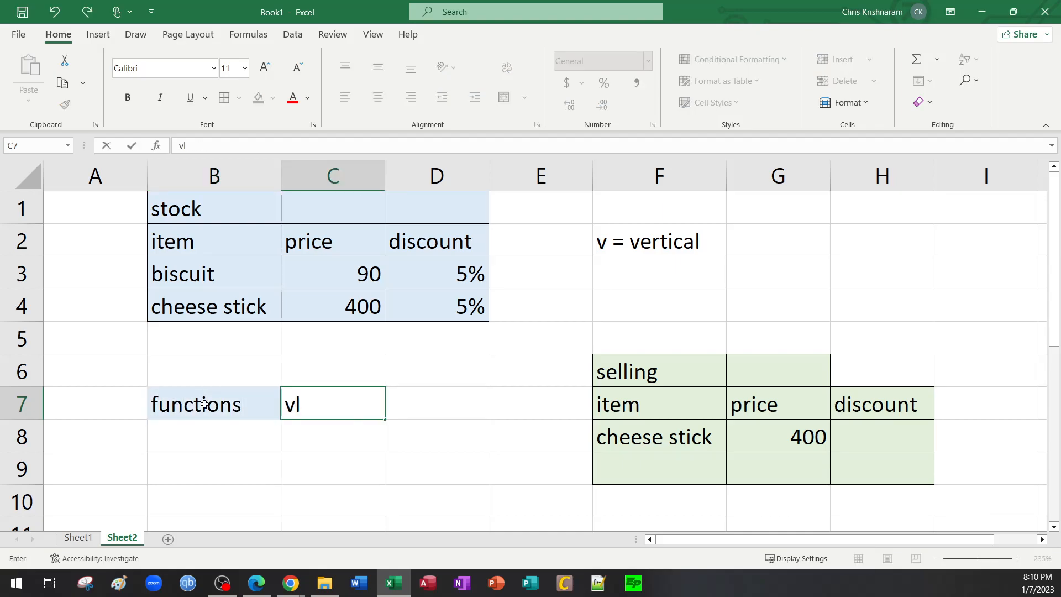
pyautogui.press('BackSpace')
pyautogui.write('alue')
pyautogui.press('Return')
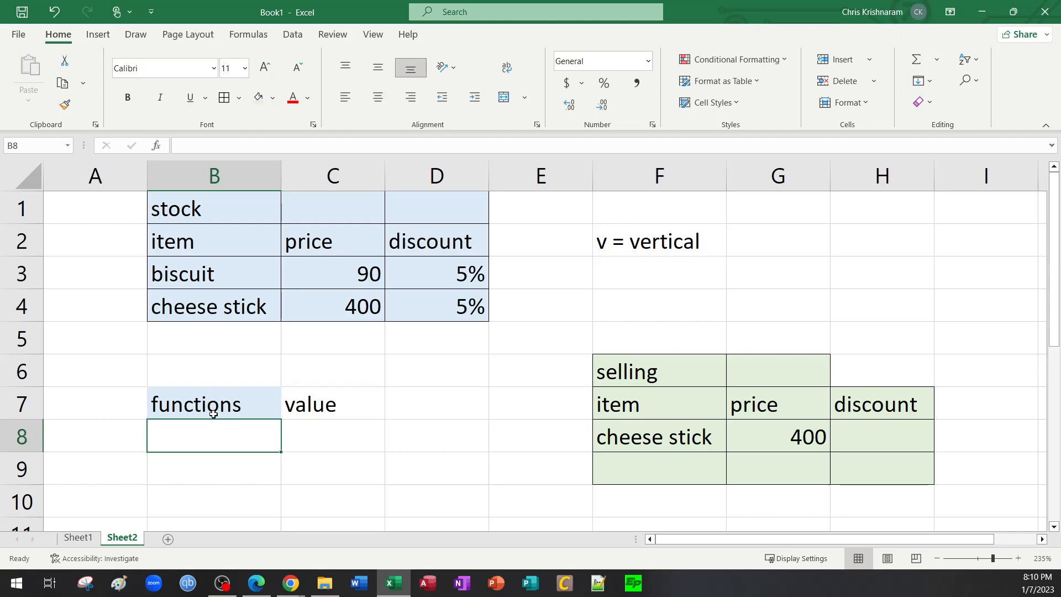
pyautogui.write('counta')
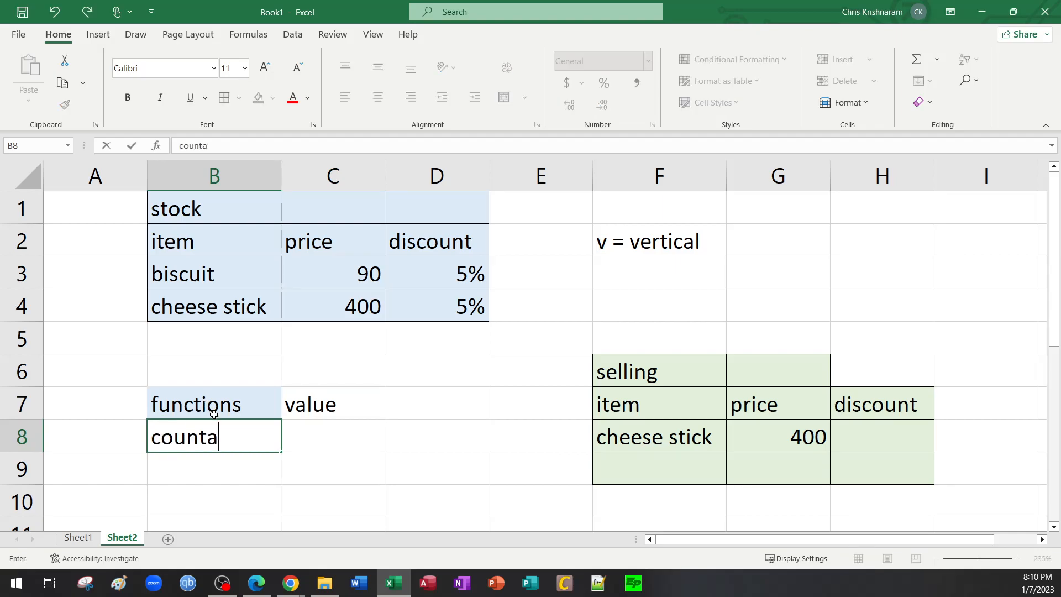
pyautogui.press('Tab')
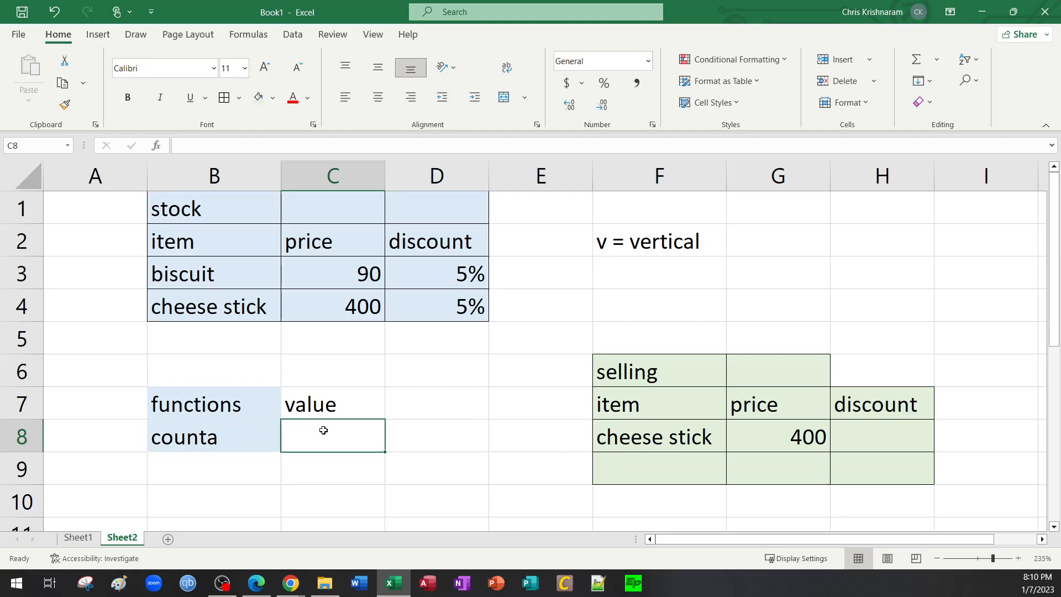
# Step: Start a VLOOKUP in C8 with B8 as the lookup value and the named range functions as the table array
pyautogui.write('=')
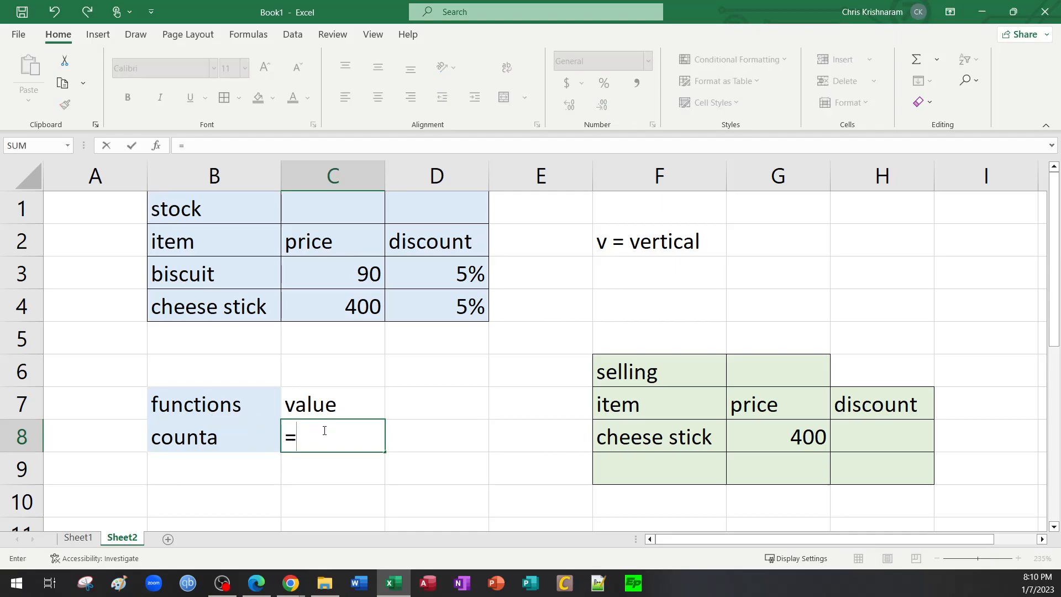
pyautogui.write('vlookup')
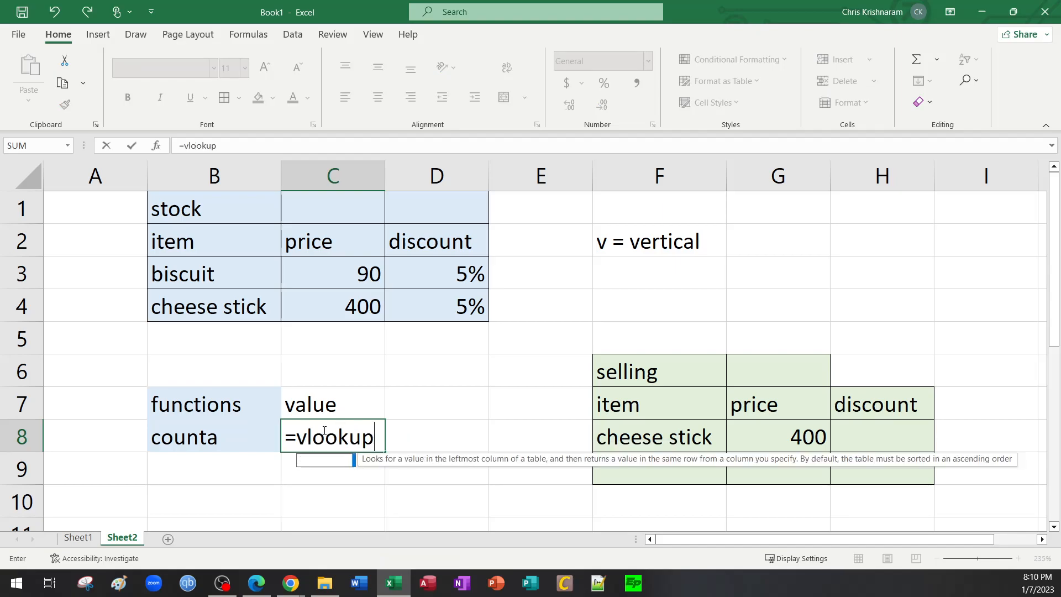
pyautogui.press('Tab')
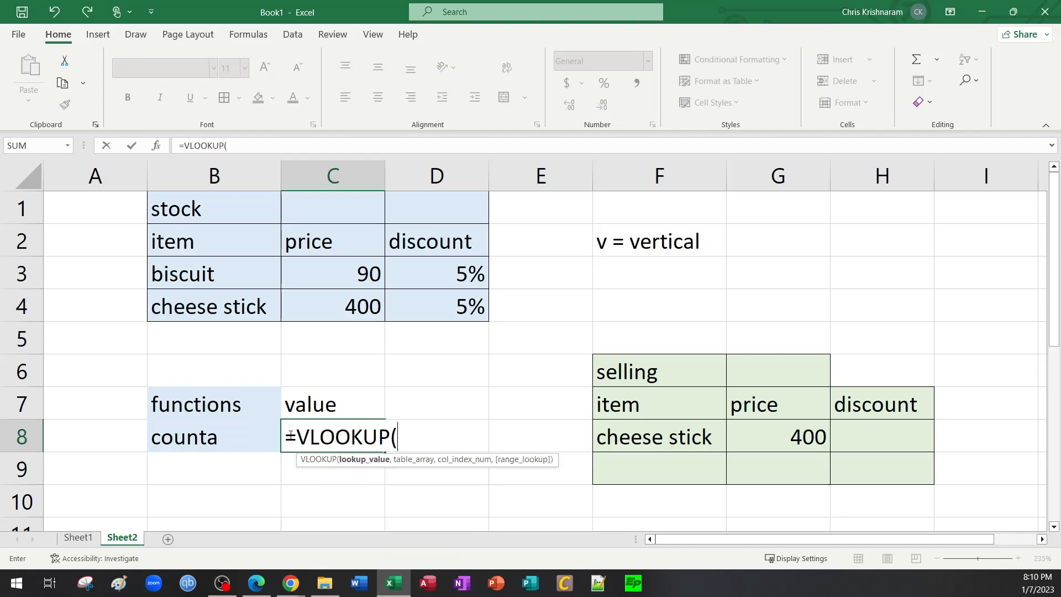
pyautogui.click(217, 437)
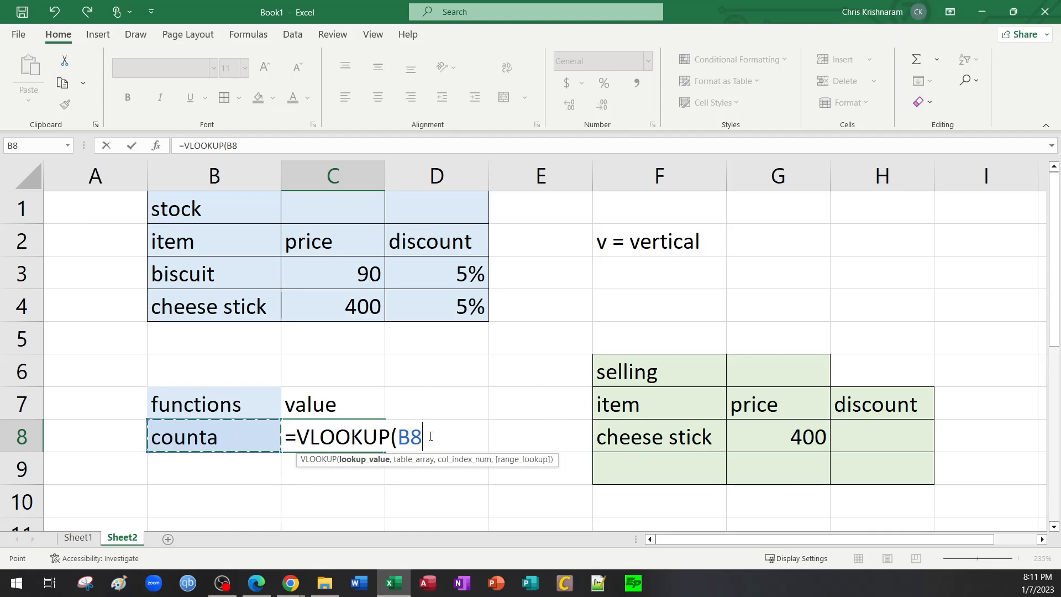
pyautogui.write(',')
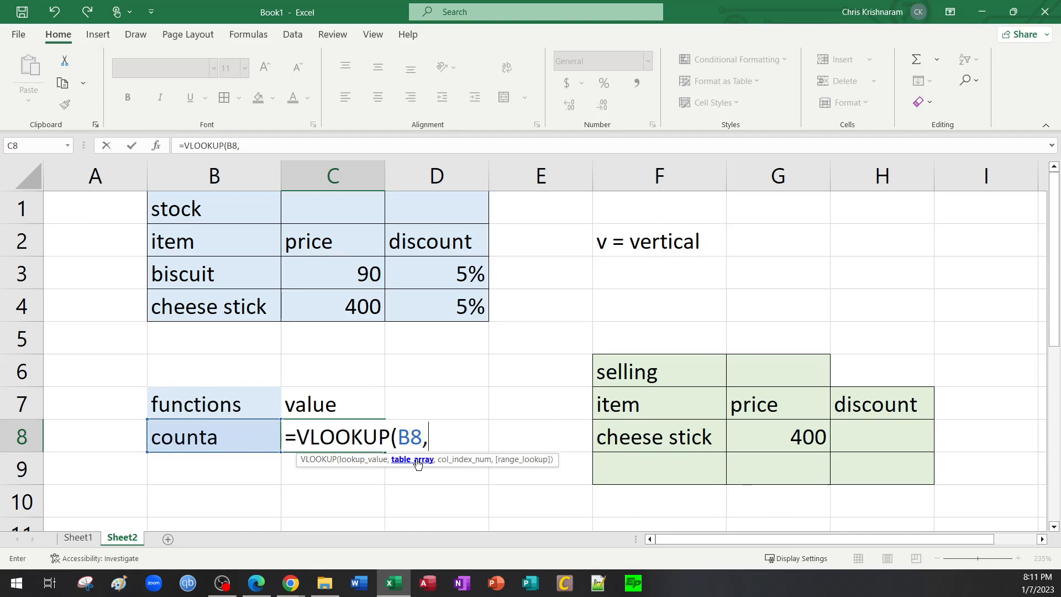
pyautogui.write('fun')
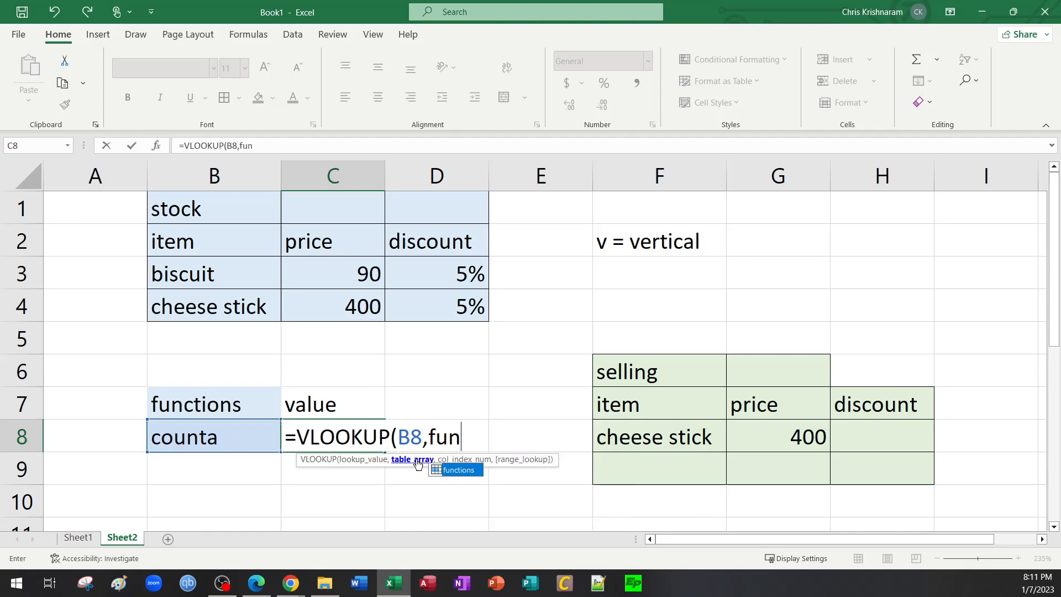
pyautogui.write('ctions')
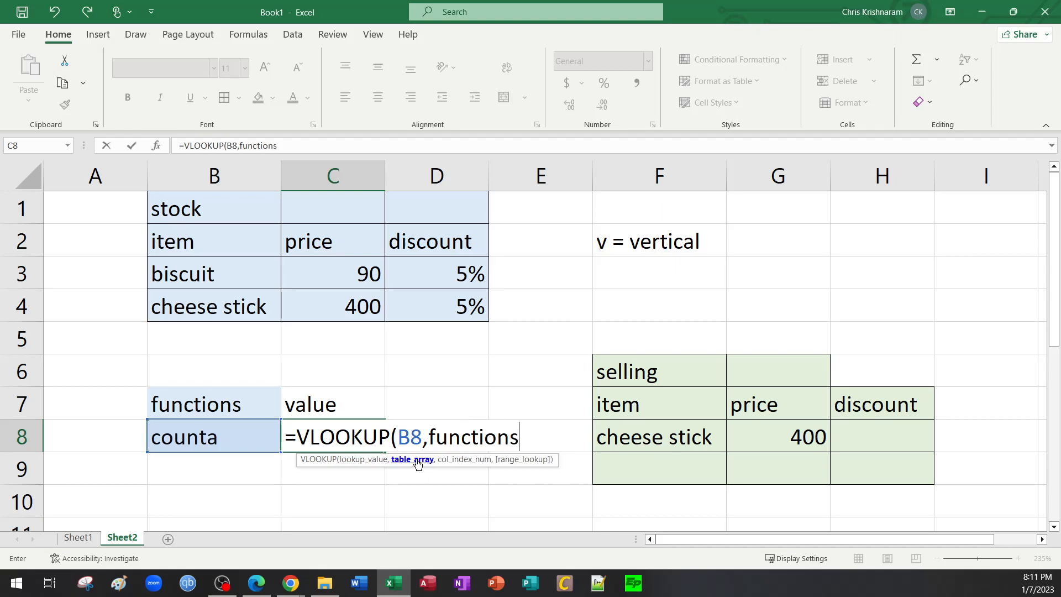
pyautogui.write(',')
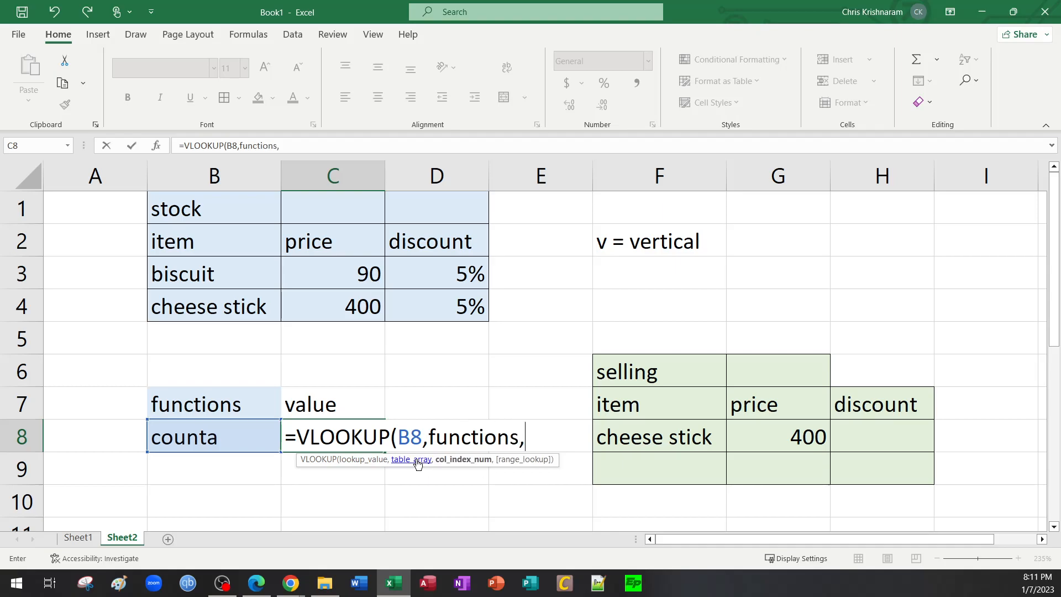
# Step: Re-enter functions from the suggested names in C8's formula, and complete it as =VLOOKUP(B8,functions,2,FALSE)
pyautogui.click(494, 443)
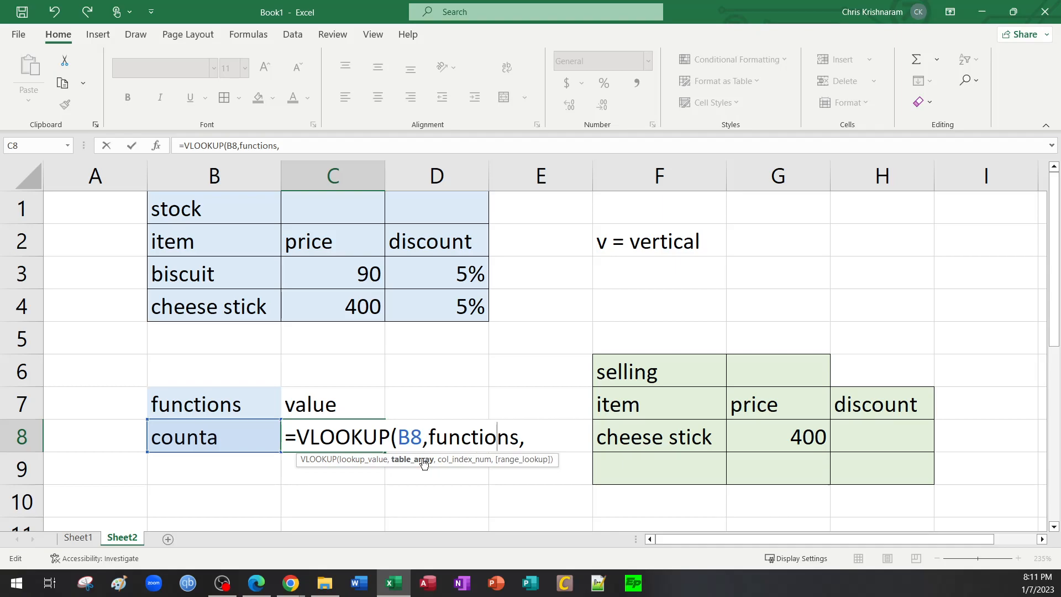
pyautogui.press('BackSpace')
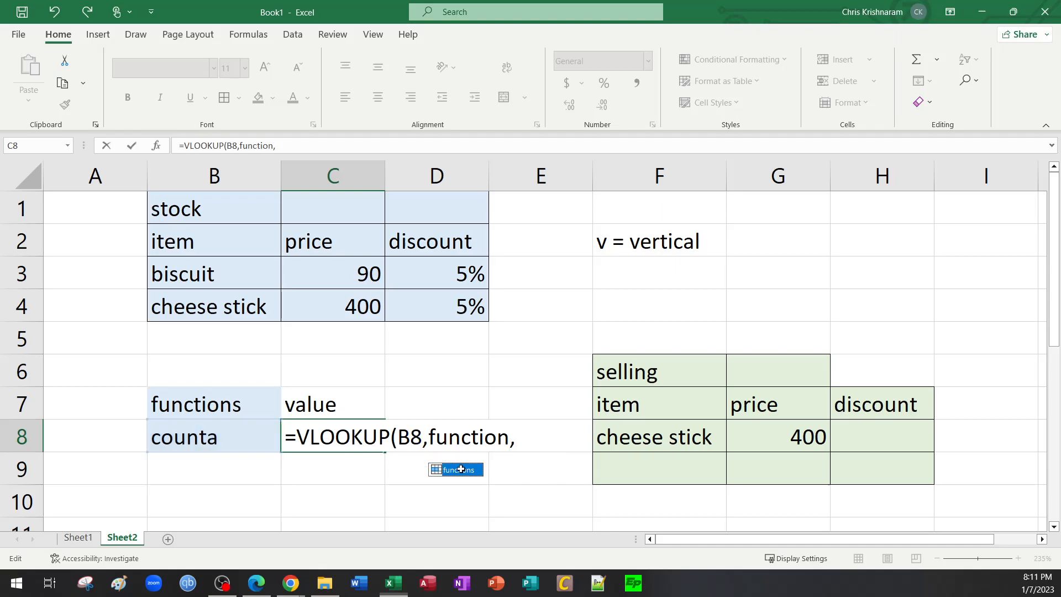
pyautogui.doubleClick(462, 470)
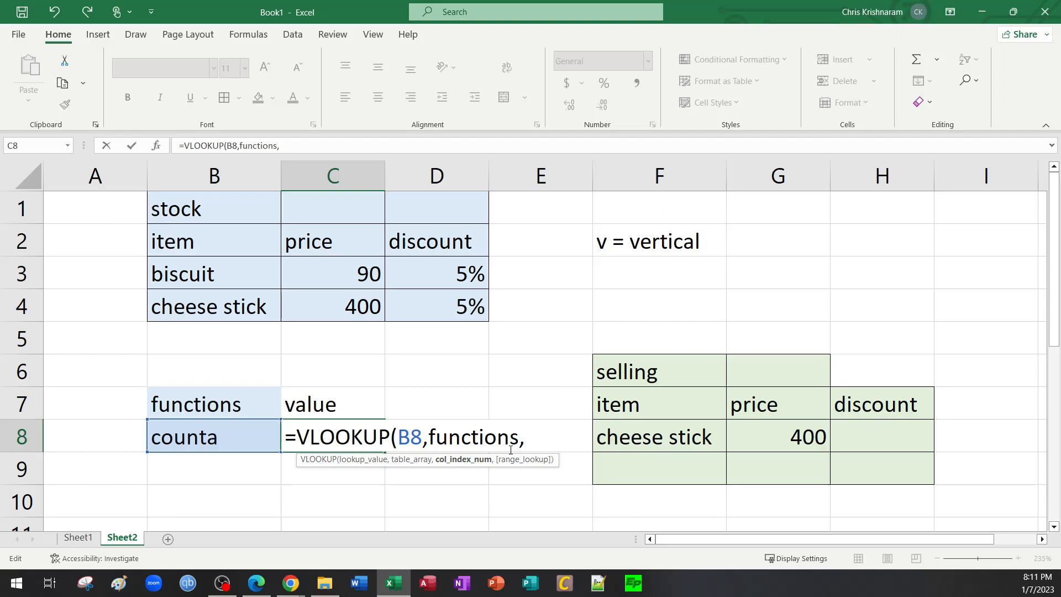
pyautogui.write('2,')
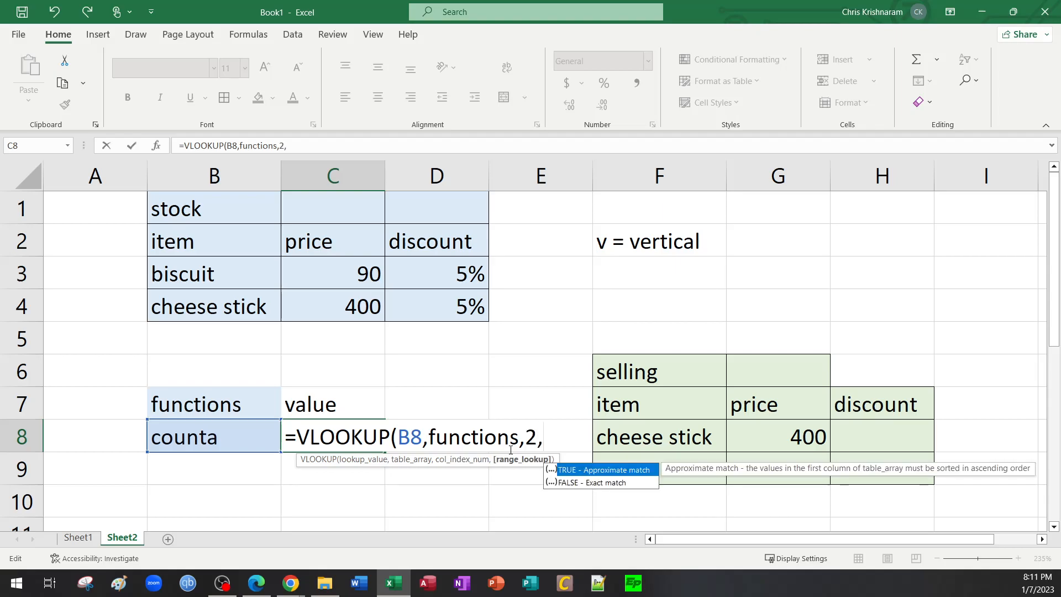
pyautogui.write('false)')
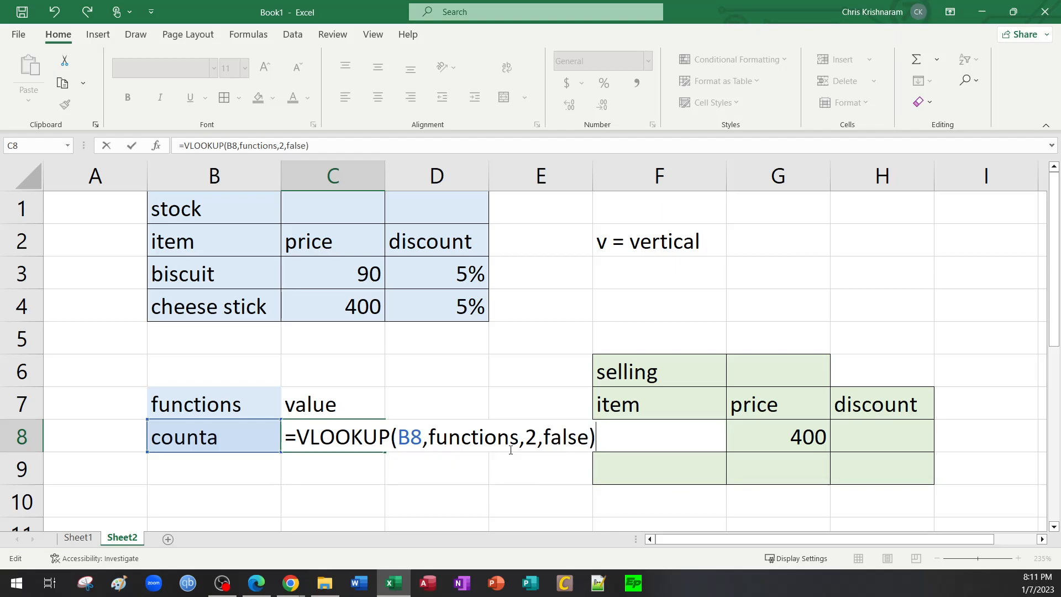
pyautogui.press('Return')
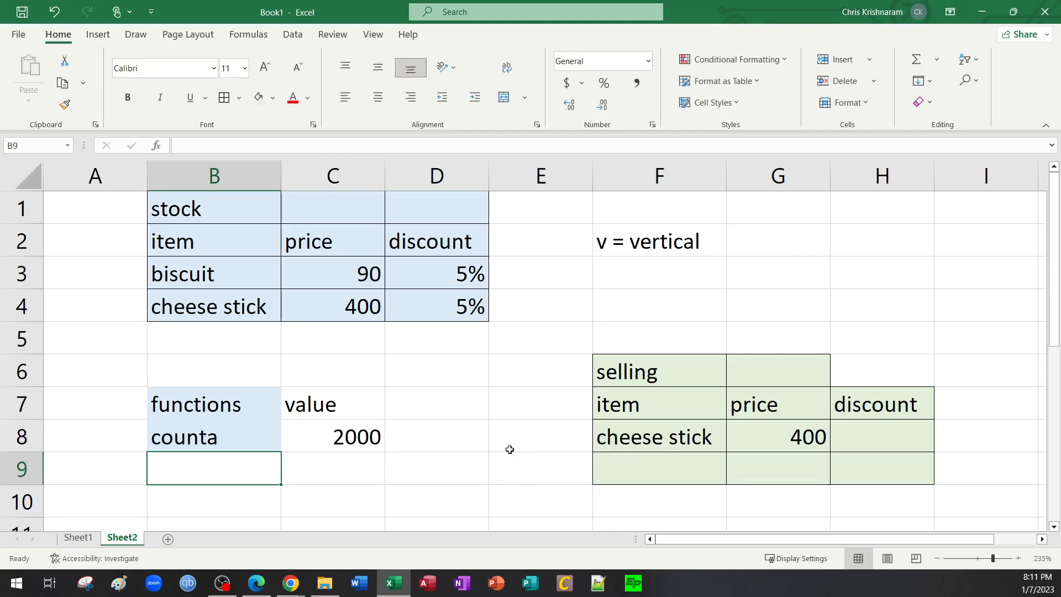
# Step: Compare C8's VLOOKUP result on Sheet2 with the counta value in B2 on Sheet1
pyautogui.click(343, 431)
pyautogui.click(78, 537)
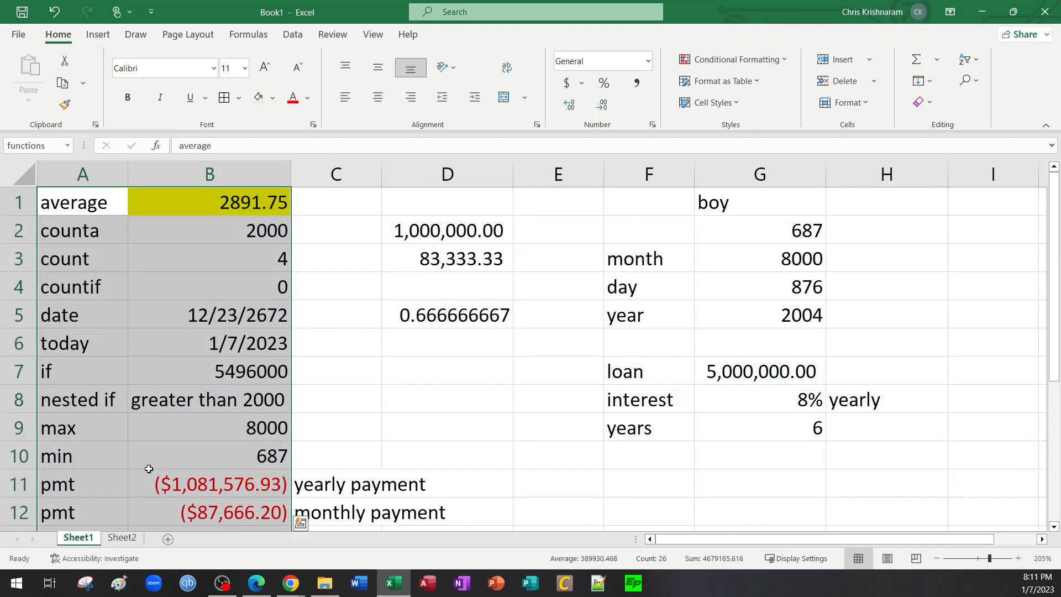
pyautogui.click(228, 222)
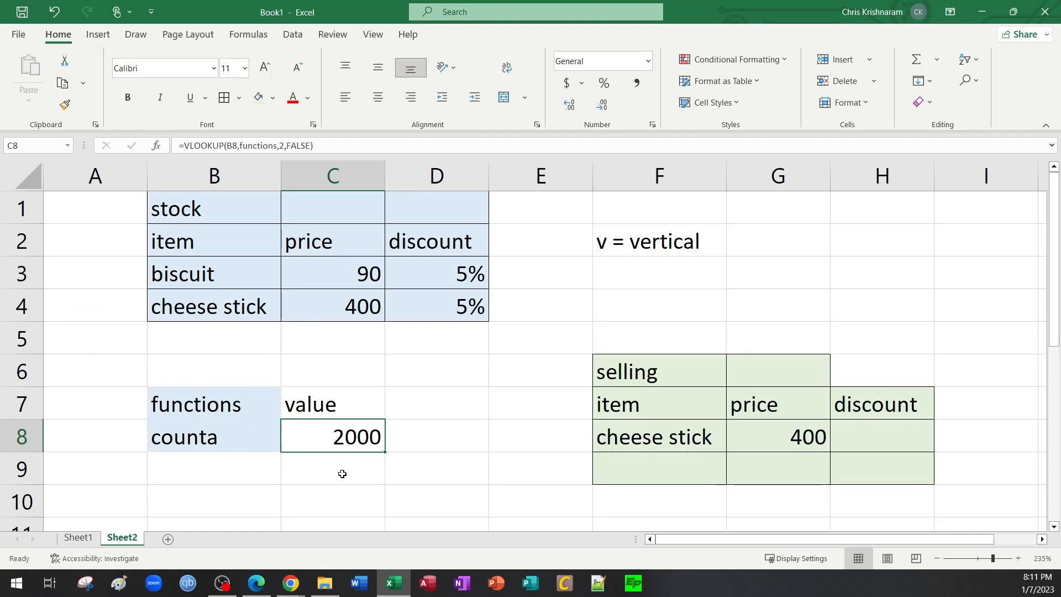
pyautogui.click(88, 544)
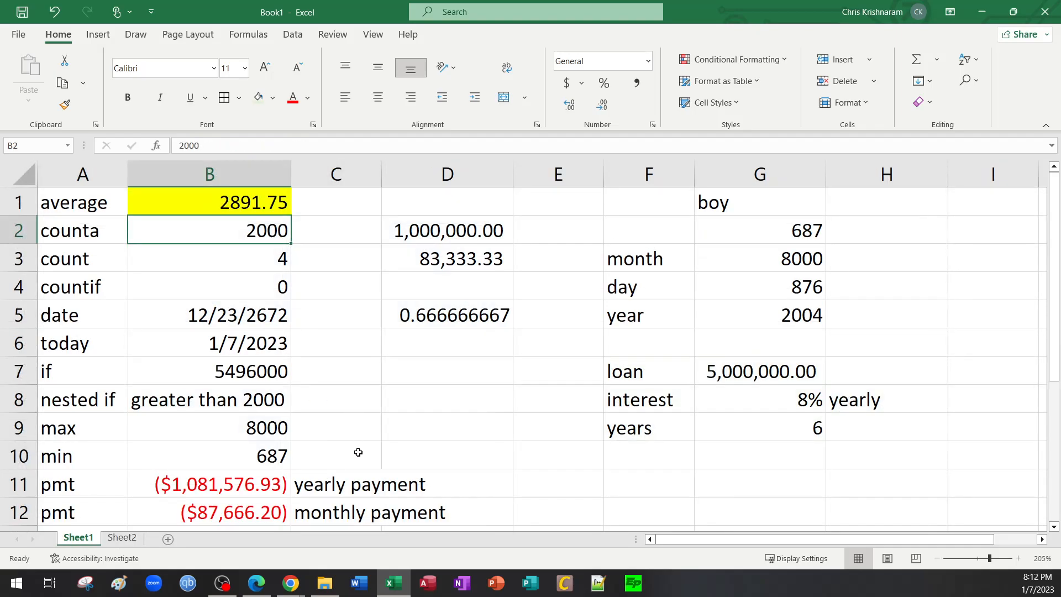
pyautogui.click(130, 530)
# Step: Try replacing the functions name in C8's VLOOKUP with a typed A1:B reference, and clear the table_array argument
pyautogui.doubleClick(350, 431)
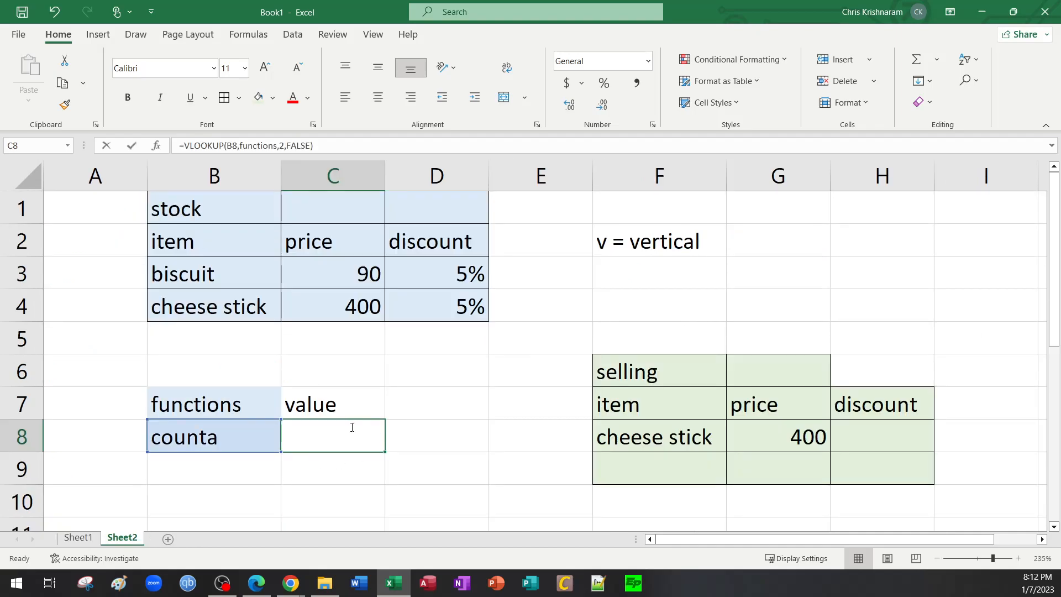
pyautogui.moveTo(426, 436); pyautogui.dragTo(521, 442)
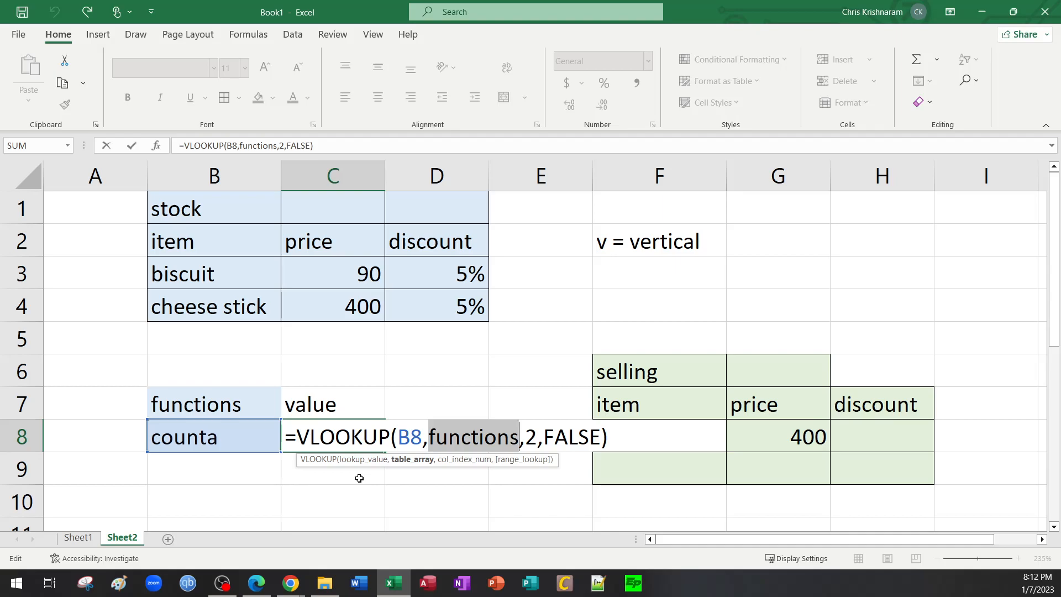
pyautogui.write('A1:')
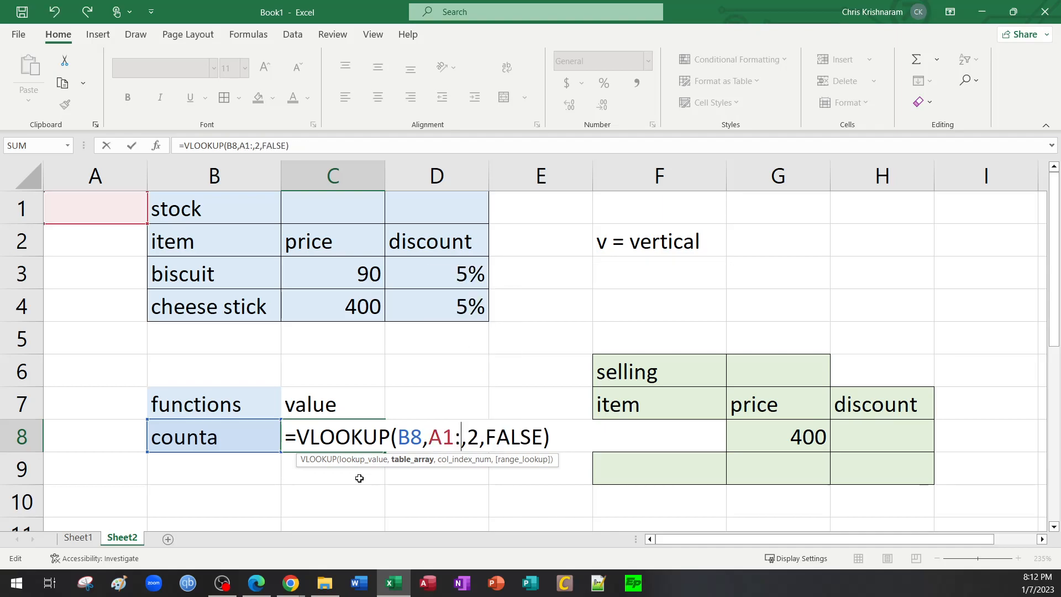
pyautogui.write('B')
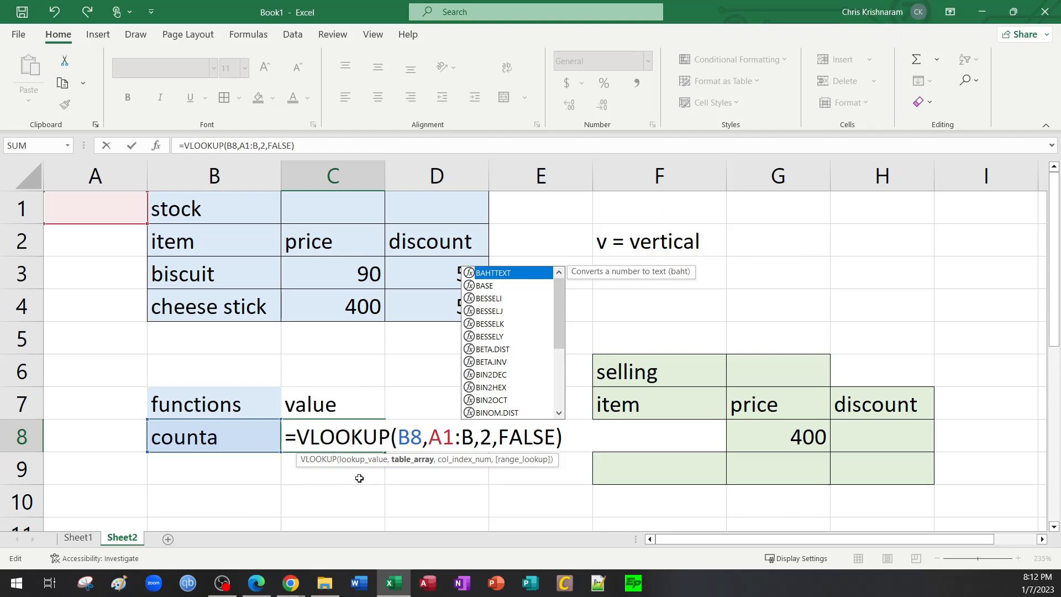
pyautogui.press('BackSpace')
pyautogui.press('BackSpace')
pyautogui.press('BackSpace')
pyautogui.press('BackSpace')
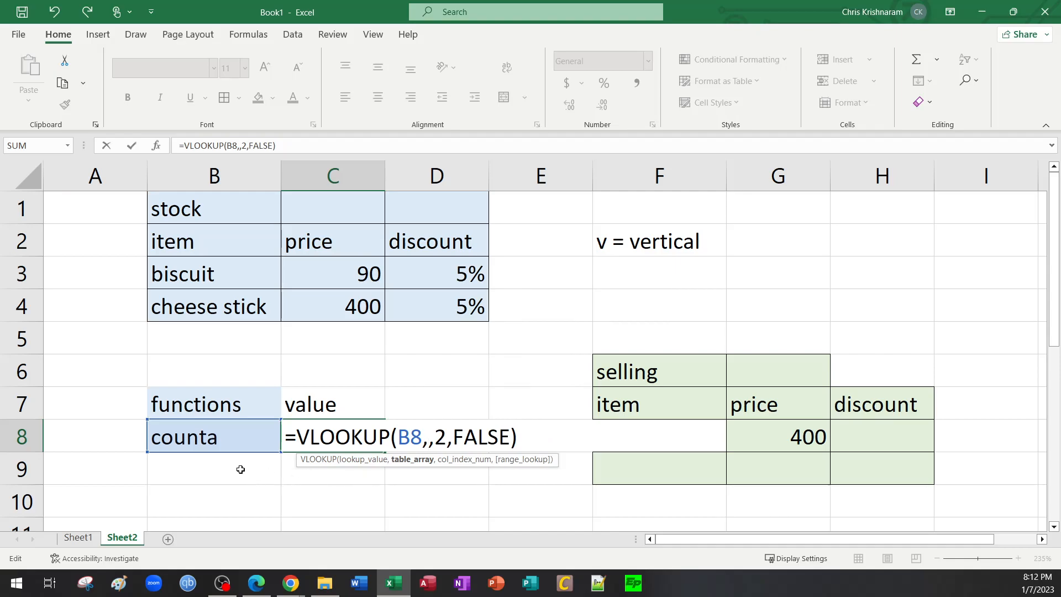
# Step: Try Sheet1's functions list and finally the range F3:G9 on Sheet1 as the table_array in C8's VLOOKUP
pyautogui.click(80, 538)
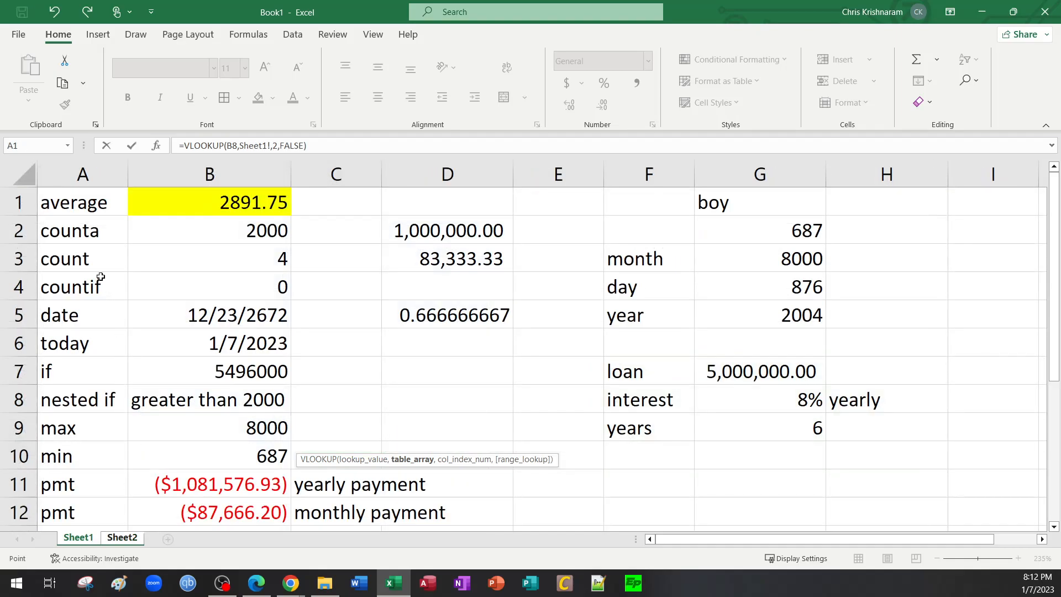
pyautogui.moveTo(77, 204); pyautogui.dragTo(236, 481)
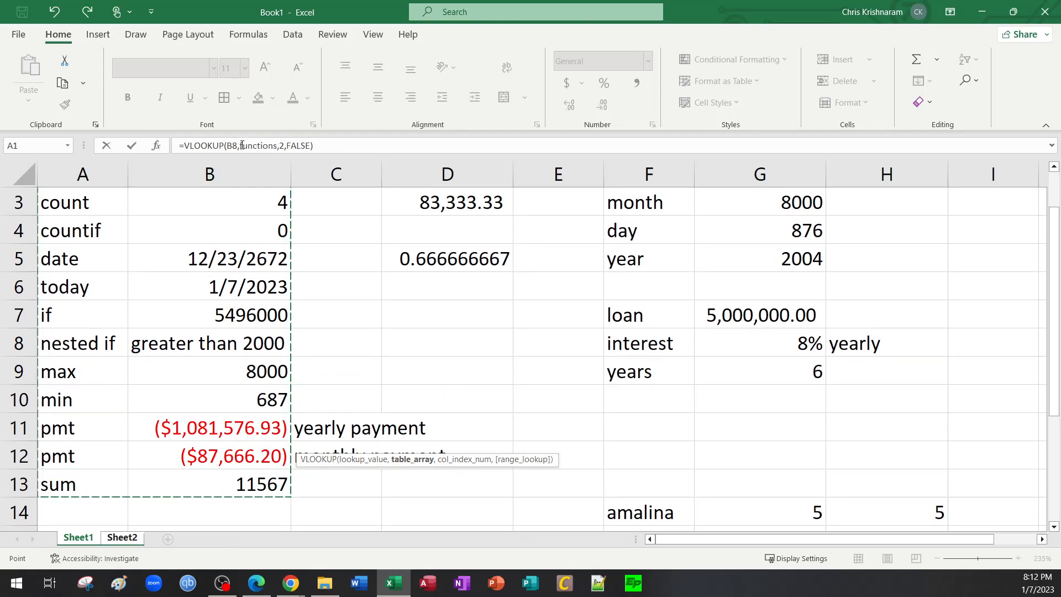
pyautogui.scroll(1, 419, 379)
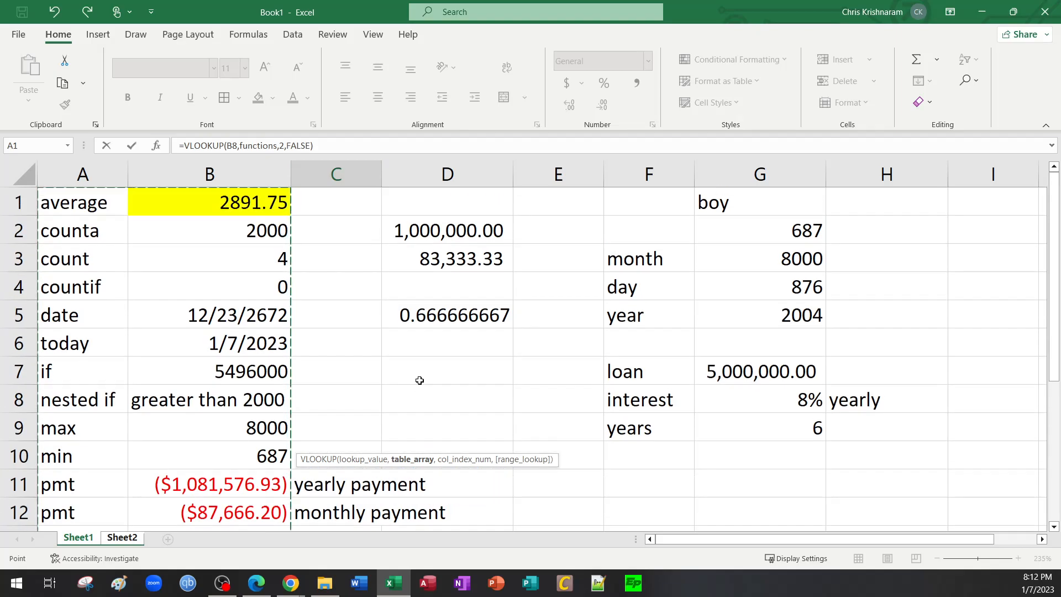
pyautogui.moveTo(650, 256); pyautogui.dragTo(770, 439)
pyautogui.press('Return')
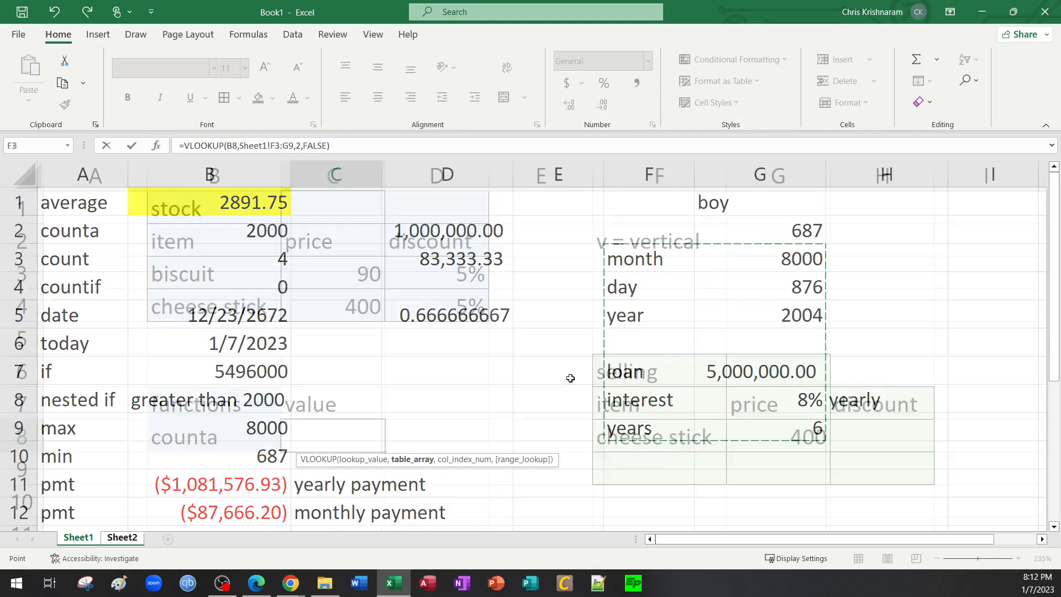
# Step: Examine the Sheet1!F3:G9 reference in C8's VLOOKUP, including its sheet name, exclamation mark and cell range
pyautogui.doubleClick(385, 437)
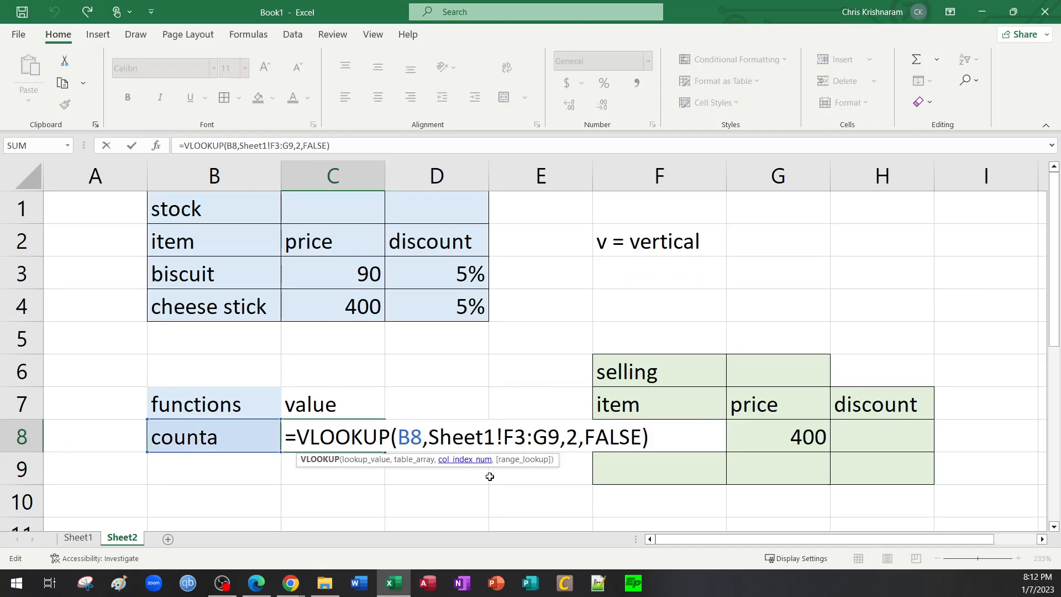
pyautogui.click(434, 437)
pyautogui.moveTo(434, 437); pyautogui.dragTo(558, 437)
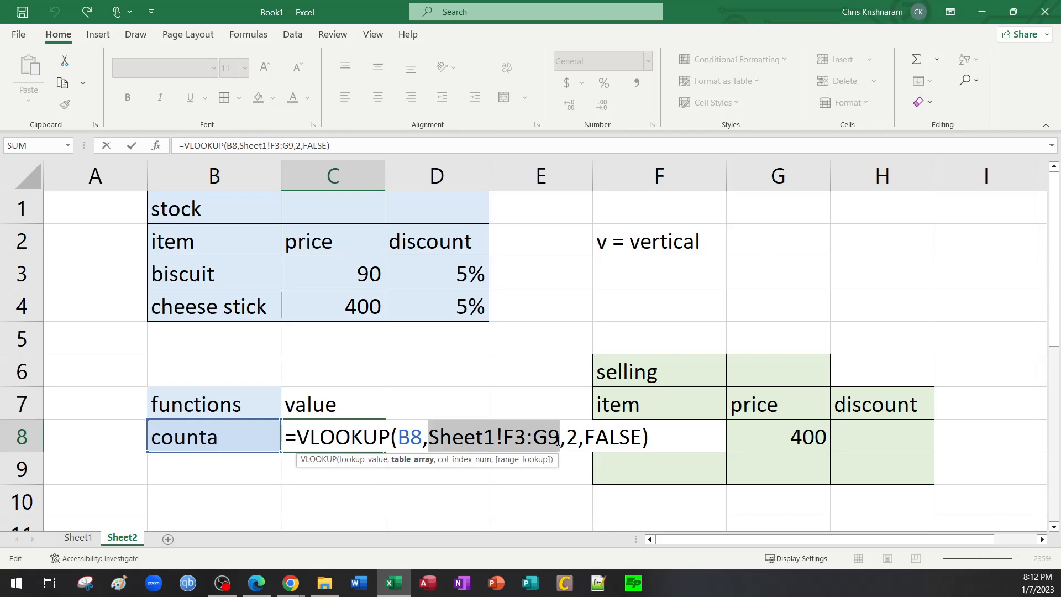
pyautogui.click(487, 445)
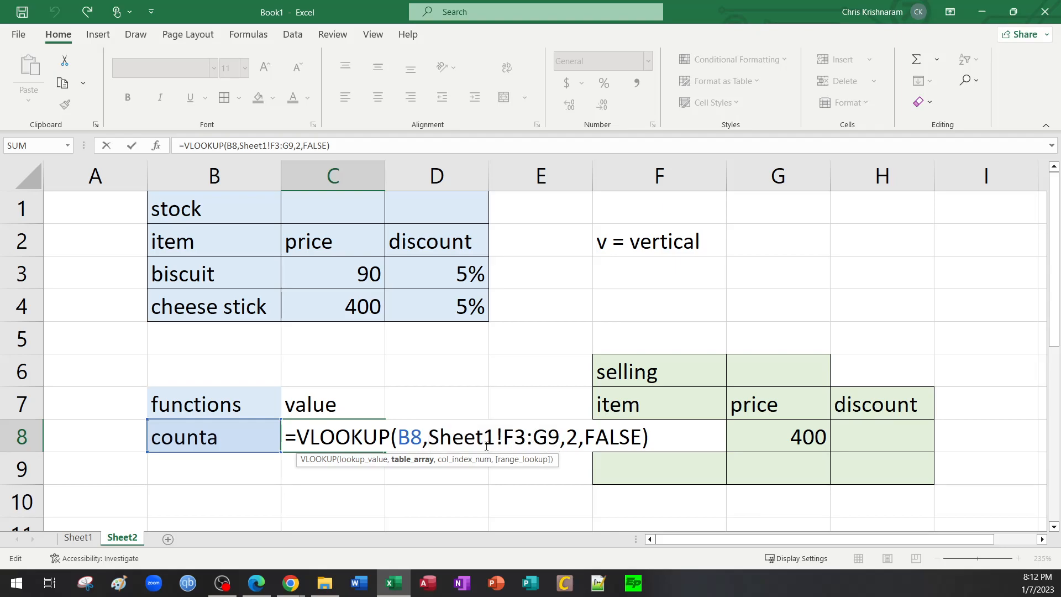
pyautogui.moveTo(434, 437)
pyautogui.mouseDown()
pyautogui.moveTo(493, 436)
pyautogui.moveTo(429, 442)
pyautogui.mouseUp()
pyautogui.click(495, 437)
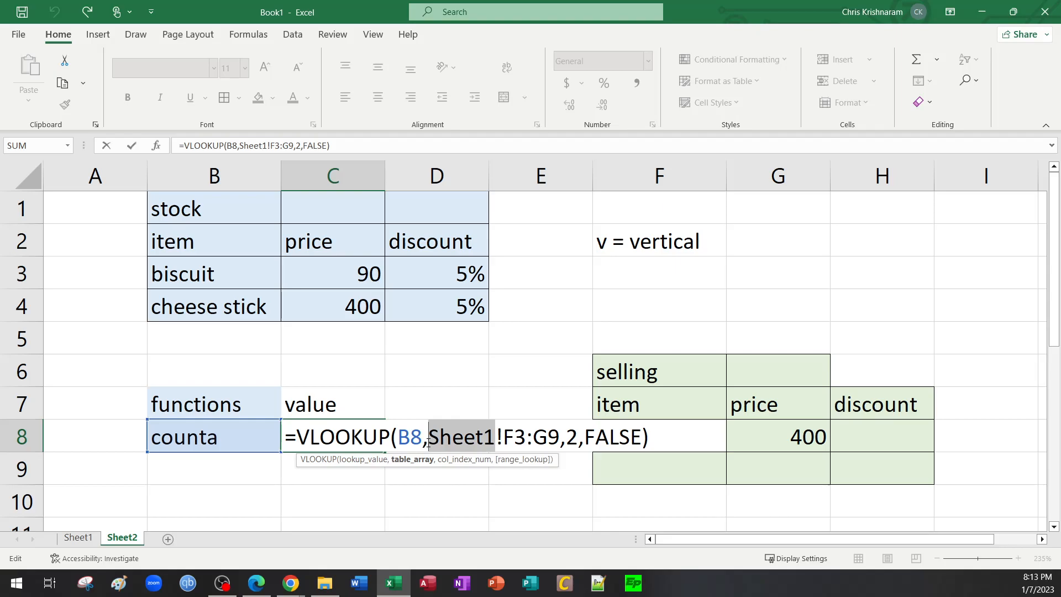
pyautogui.click(495, 444)
pyautogui.moveTo(497, 441); pyautogui.dragTo(503, 441)
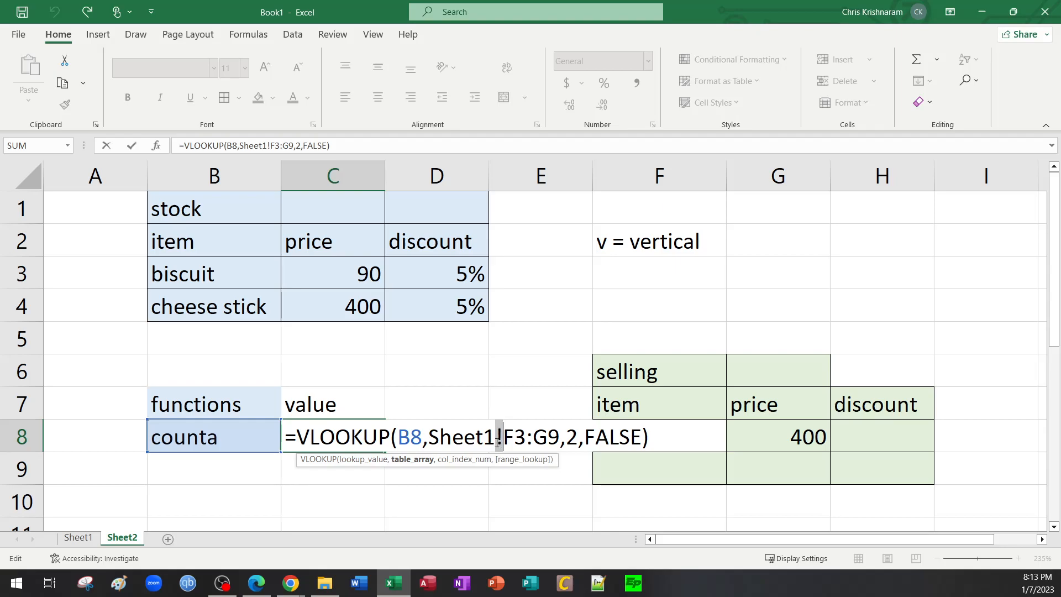
pyautogui.moveTo(500, 441); pyautogui.dragTo(430, 437)
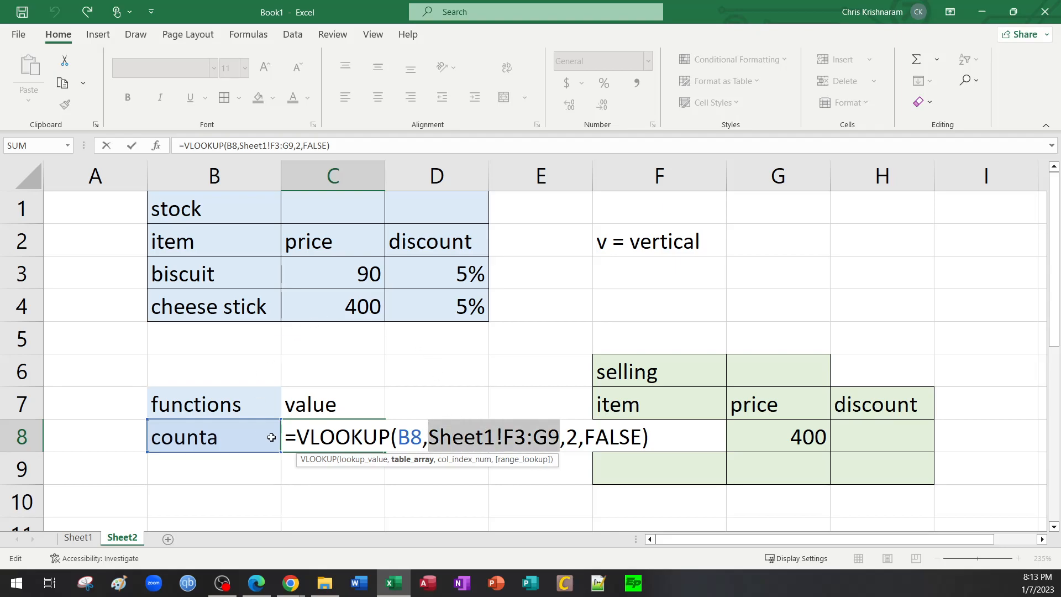
pyautogui.click(461, 435)
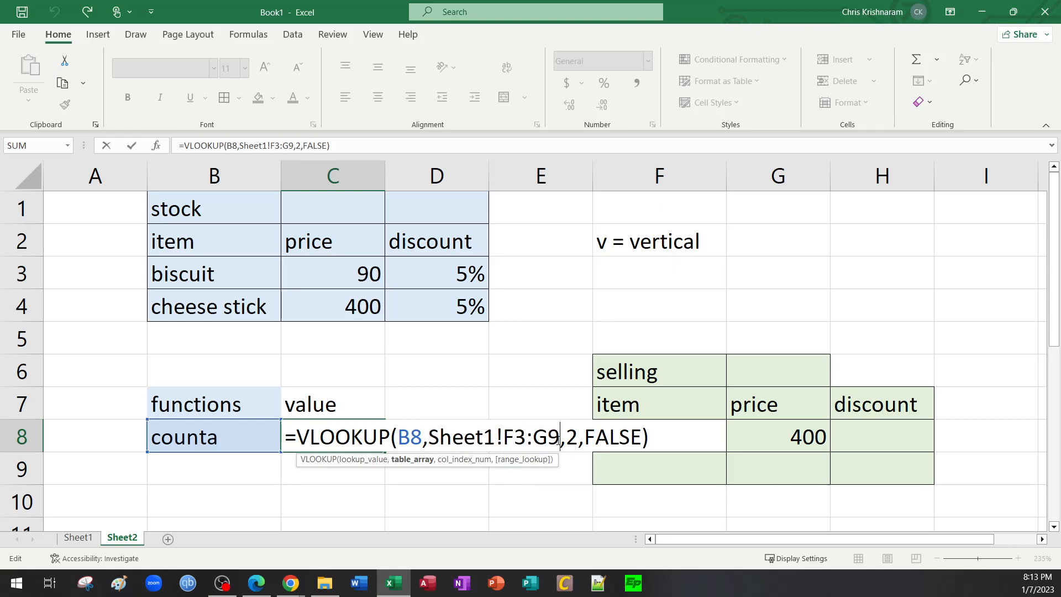
pyautogui.press('BackSpace')
pyautogui.press('BackSpace')
pyautogui.press('BackSpace')
pyautogui.press('BackSpace')
pyautogui.press('BackSpace')
pyautogui.press('BackSpace')
pyautogui.press('BackSpace')
pyautogui.press('BackSpace')
pyautogui.press('BackSpace')
pyautogui.press('BackSpace')
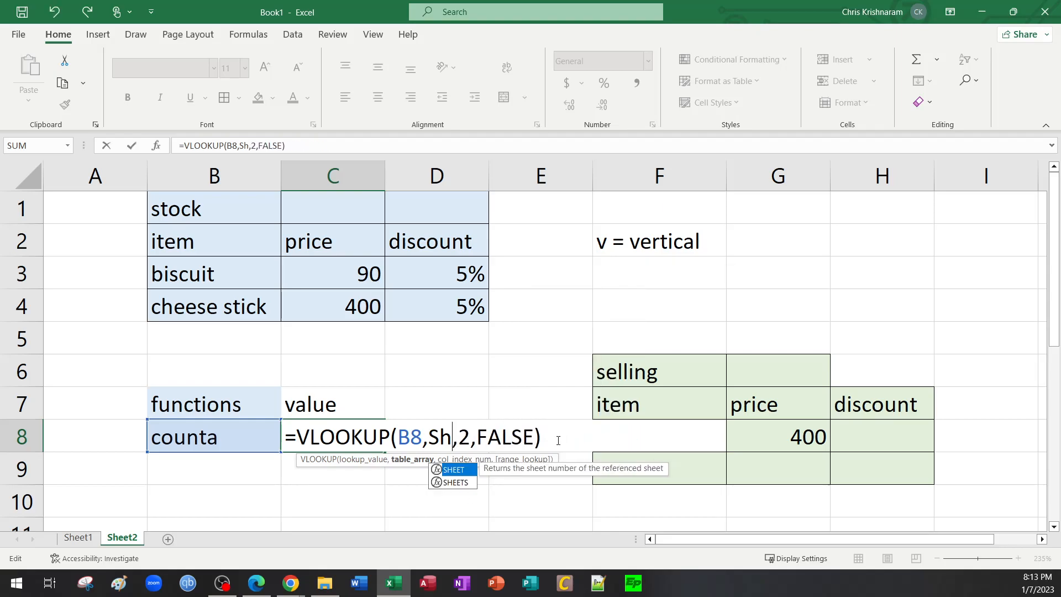
pyautogui.press('BackSpace')
pyautogui.press('BackSpace')
pyautogui.click(89, 538)
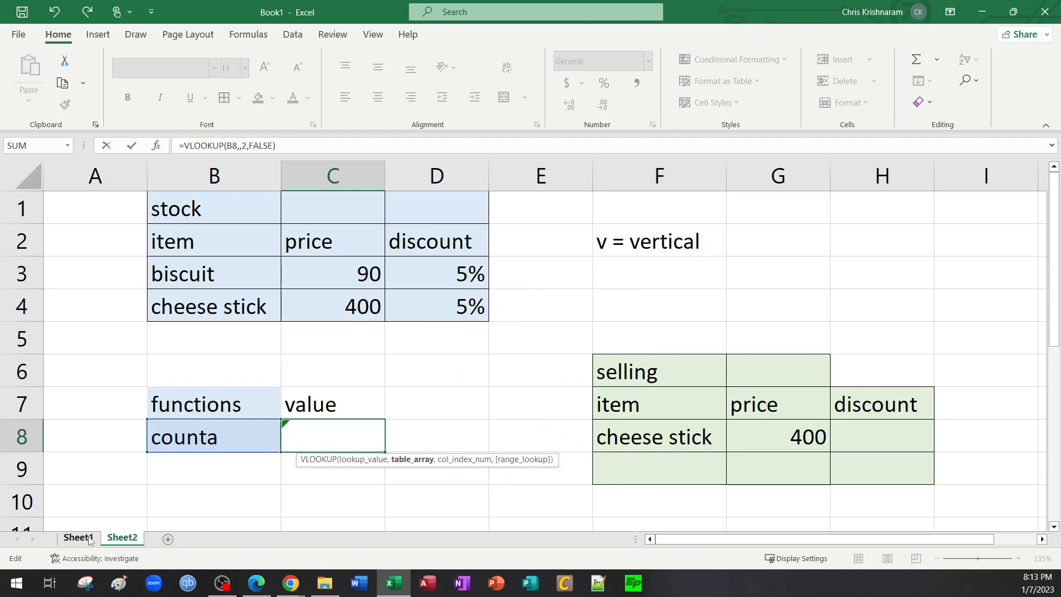
pyautogui.moveTo(169, 239); pyautogui.dragTo(503, 346)
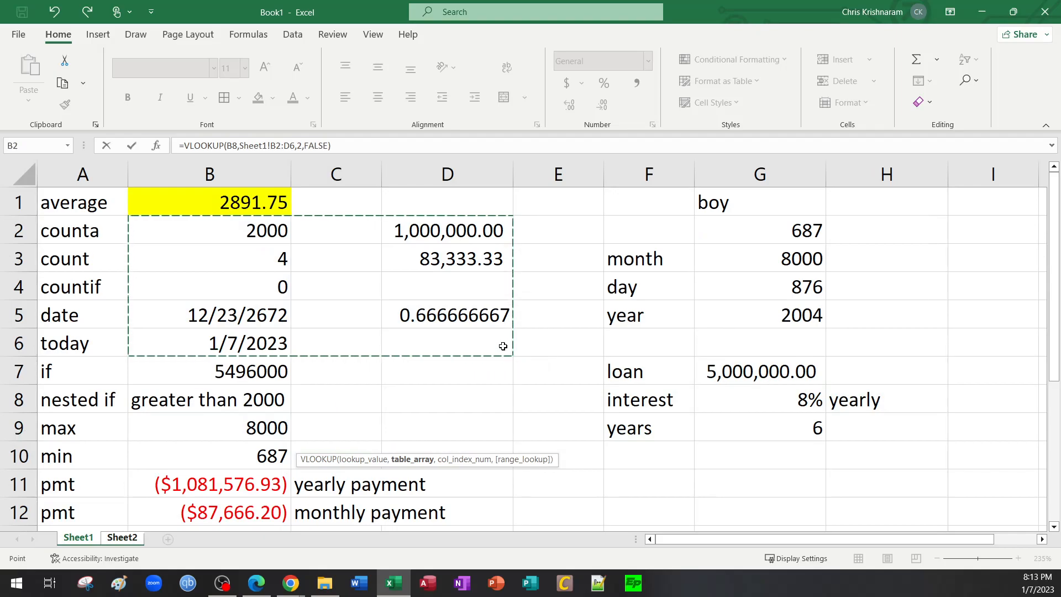
pyautogui.press('Escape')
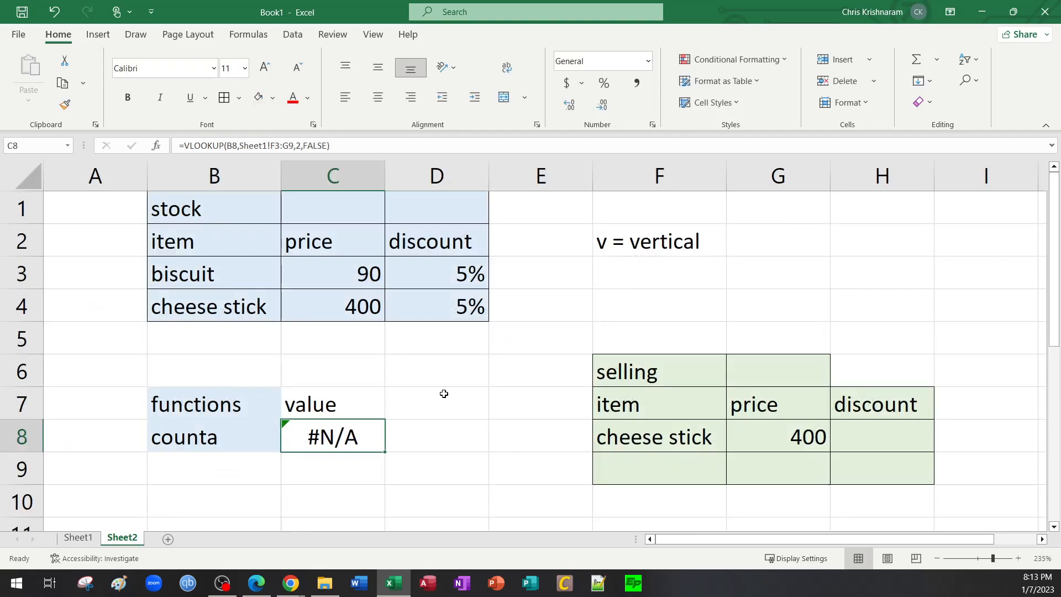
# Step: Replace the table_array in C8's VLOOKUP with the suggested name functions, so the formula reads =VLOOKUP(B8,functions,2,FALSE)
pyautogui.doubleClick(362, 441)
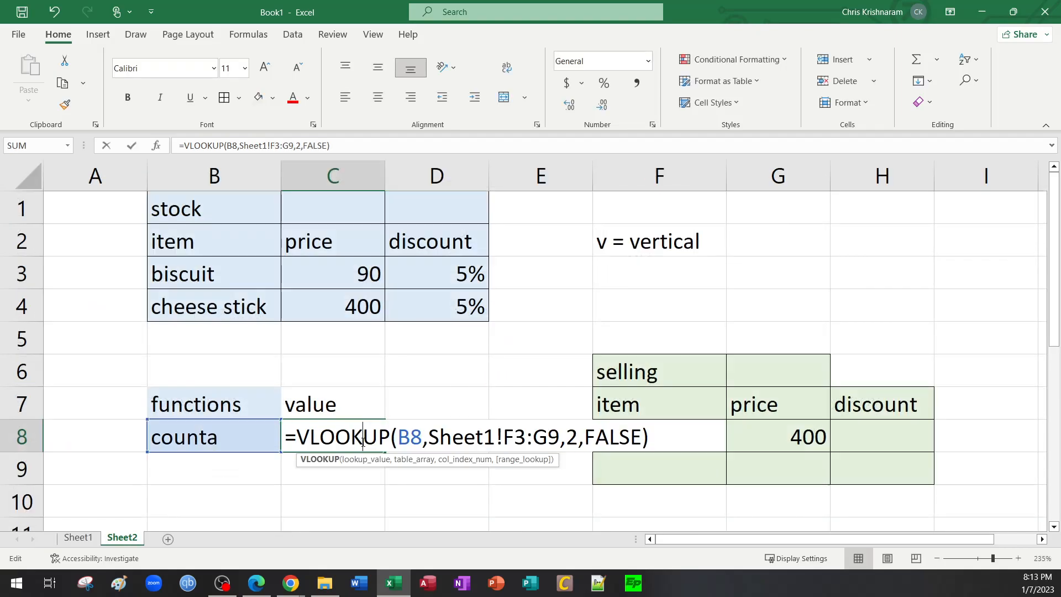
pyautogui.click(561, 441)
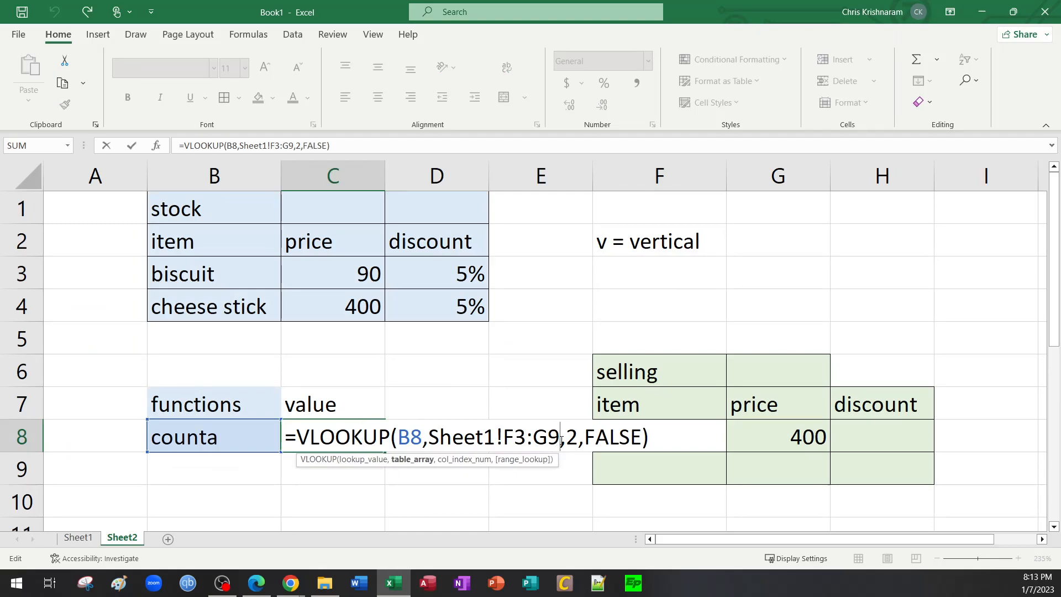
pyautogui.press('BackSpace')
pyautogui.press('BackSpace')
pyautogui.press('BackSpace')
pyautogui.press('BackSpace')
pyautogui.press('BackSpace')
pyautogui.press('BackSpace')
pyautogui.press('BackSpace')
pyautogui.press('BackSpace')
pyautogui.press('BackSpace')
pyautogui.press('BackSpace')
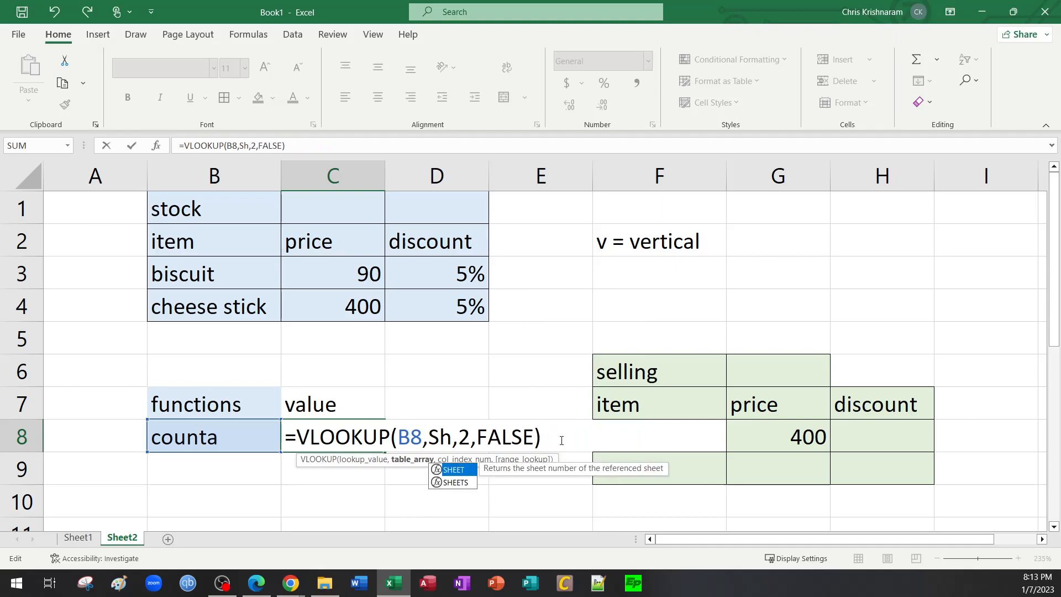
pyautogui.press('BackSpace')
pyautogui.press('BackSpace')
pyautogui.write('fun')
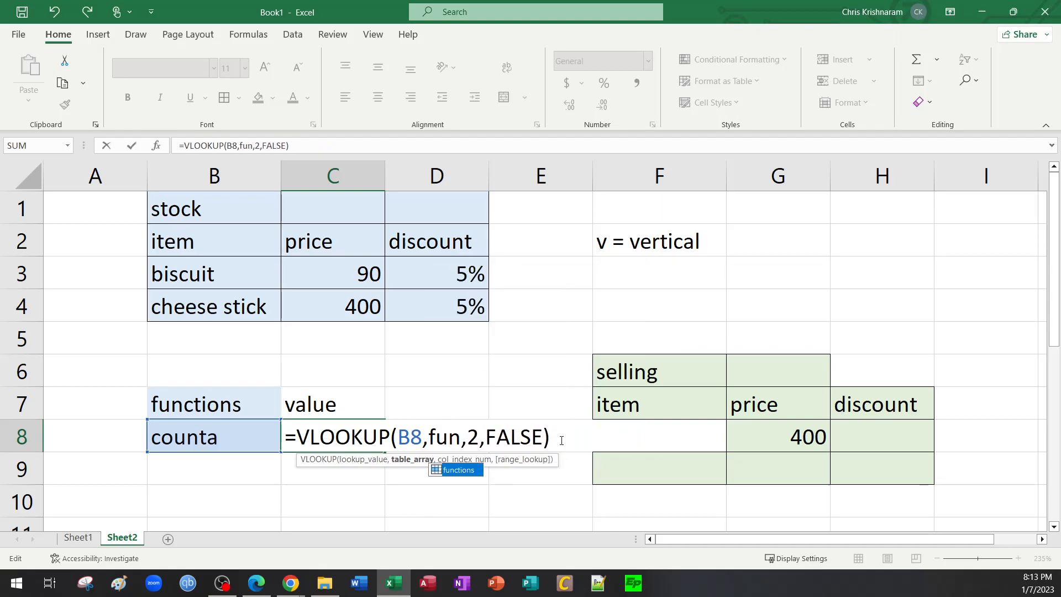
pyautogui.doubleClick(458, 470)
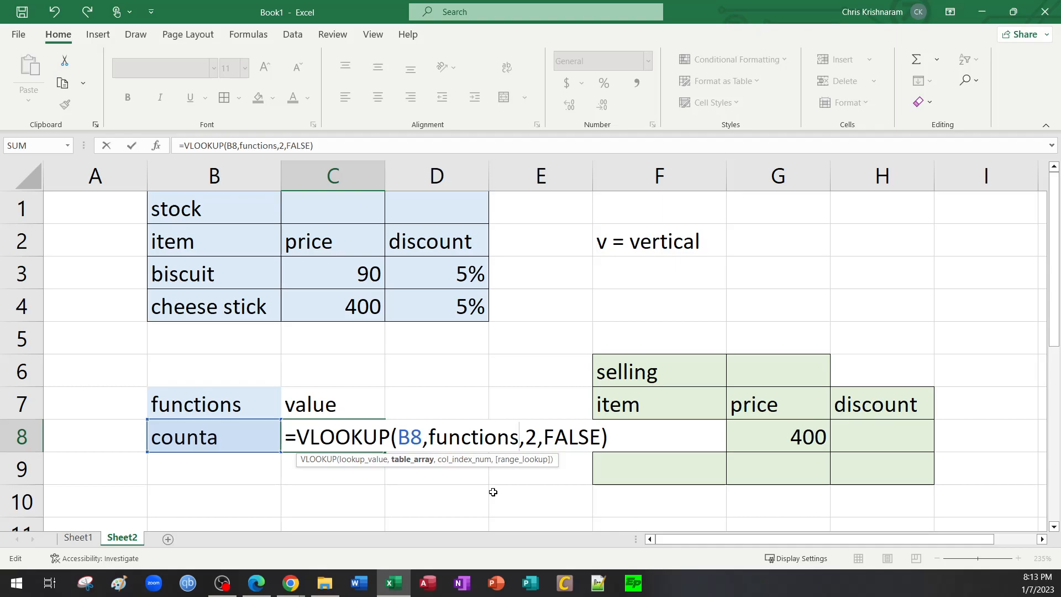
pyautogui.click(414, 491)
pyautogui.click(365, 443)
pyautogui.doubleClick(365, 443)
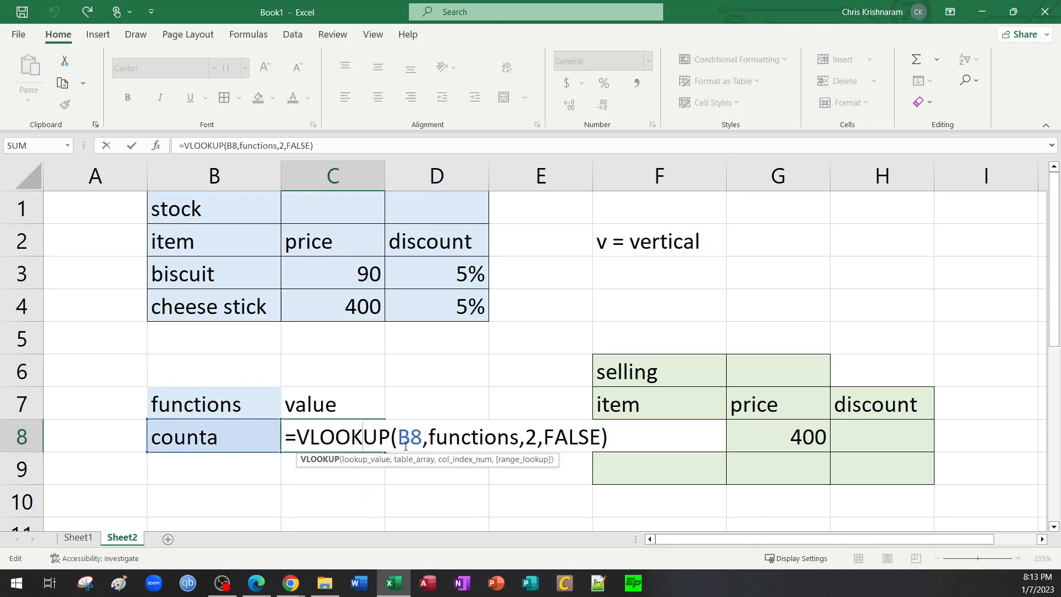
pyautogui.press('Escape')
# Step: Change the counta value in B2 on Sheet1 to hello, and check the lookup on Sheet2
pyautogui.click(78, 537)
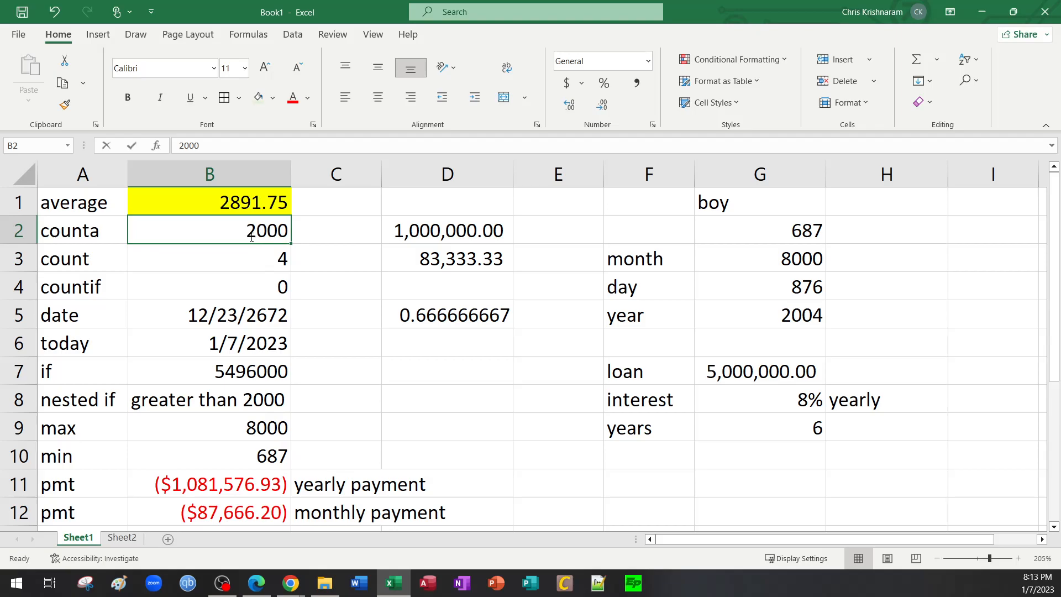
pyautogui.write('hello')
pyautogui.press('Return')
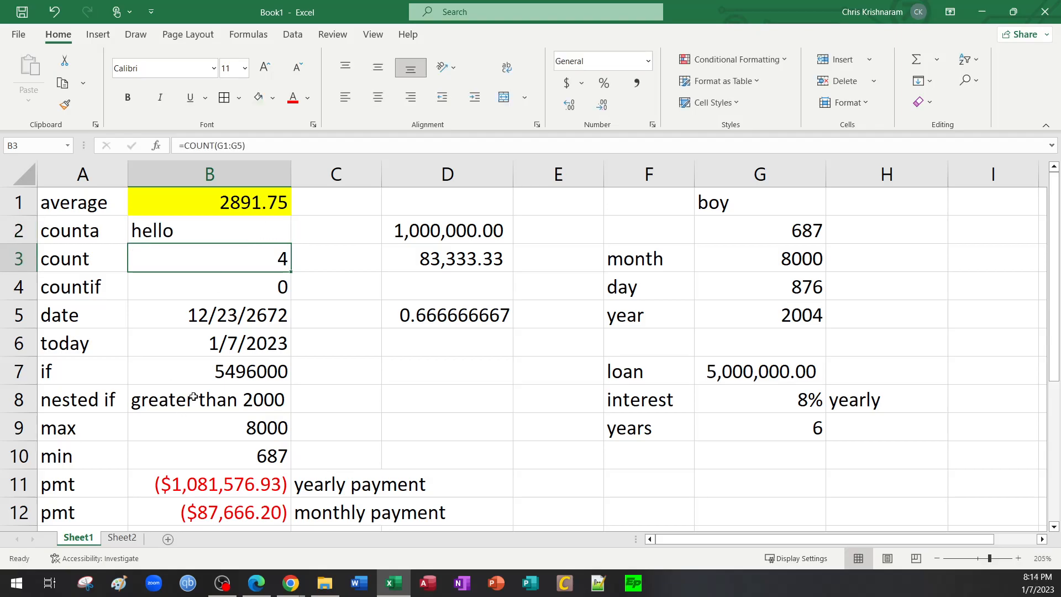
pyautogui.click(122, 537)
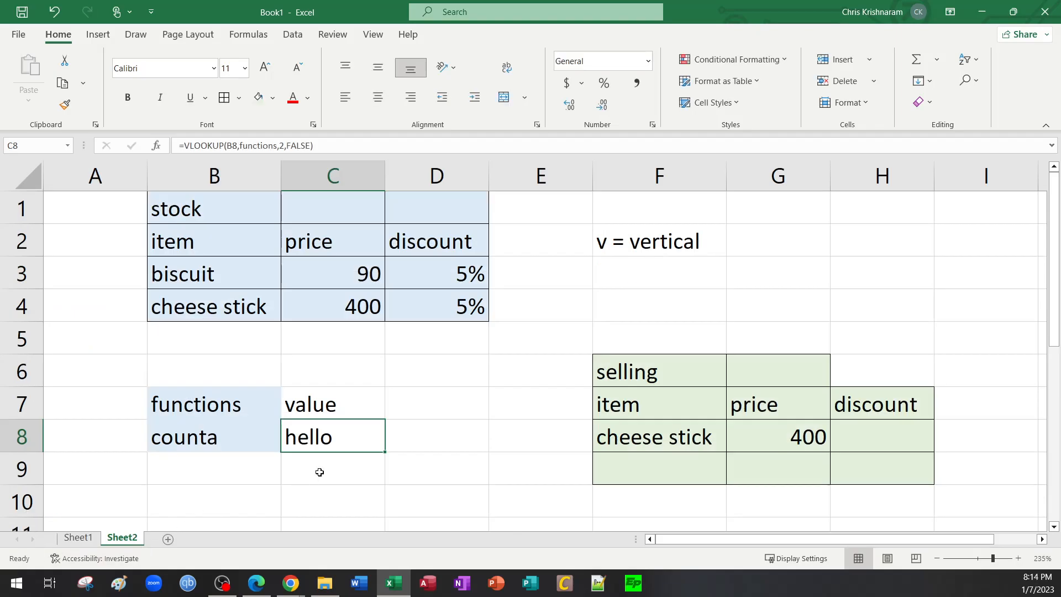
# Step: Set the range_lookup argument of C8's VLOOKUP to TRUE for an approximate match
pyautogui.doubleClick(360, 442)
pyautogui.moveTo(545, 438); pyautogui.dragTo(602, 438)
pyautogui.write('tr')
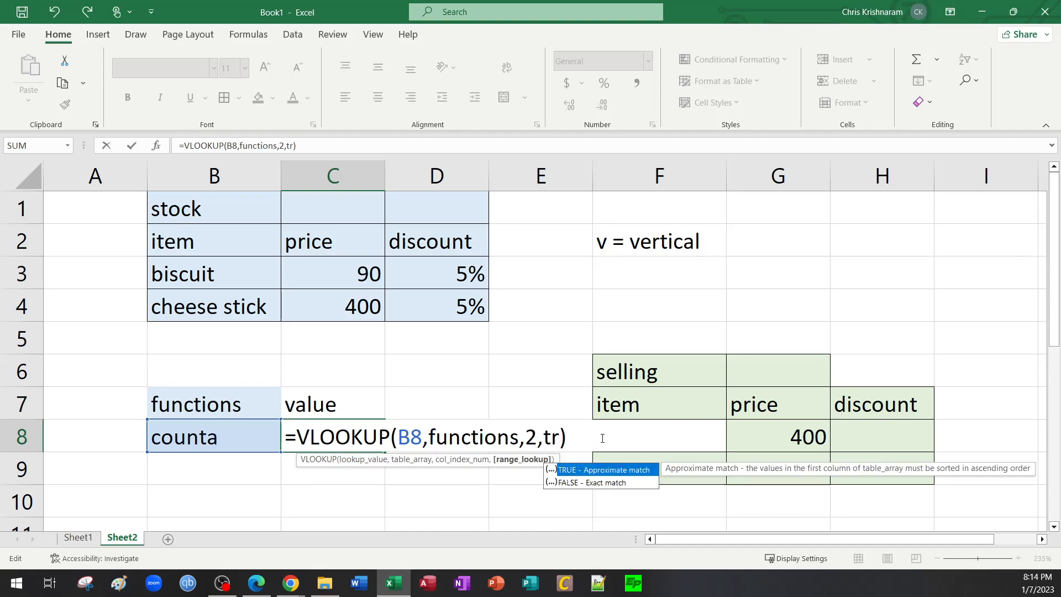
pyautogui.press('Return')
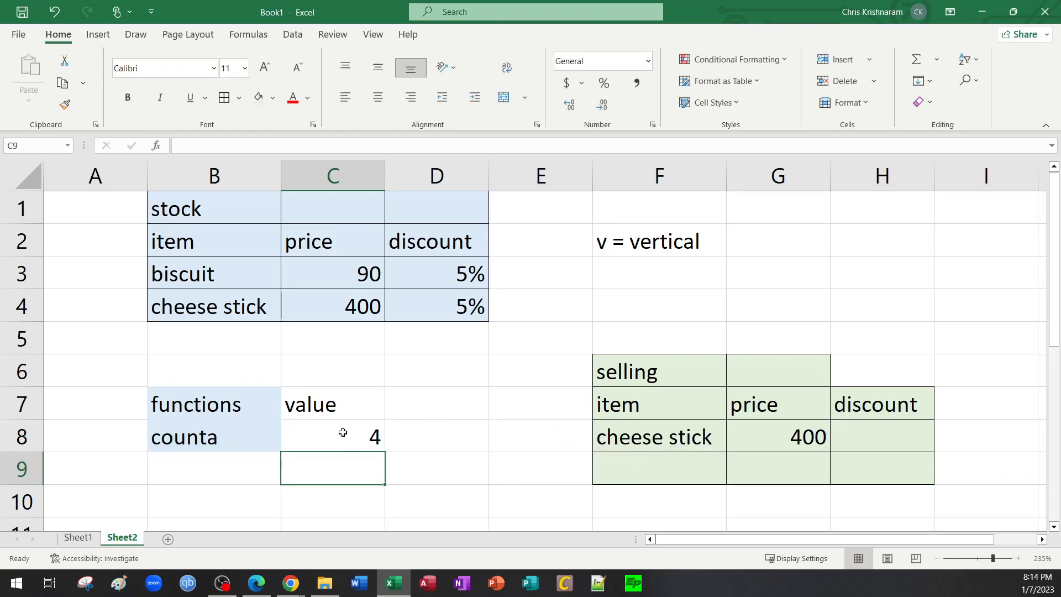
# Step: Compare C8's approximate-match formula and result on Sheet2 with the counta and count rows on Sheet1
pyautogui.click(343, 432)
pyautogui.doubleClick(344, 432)
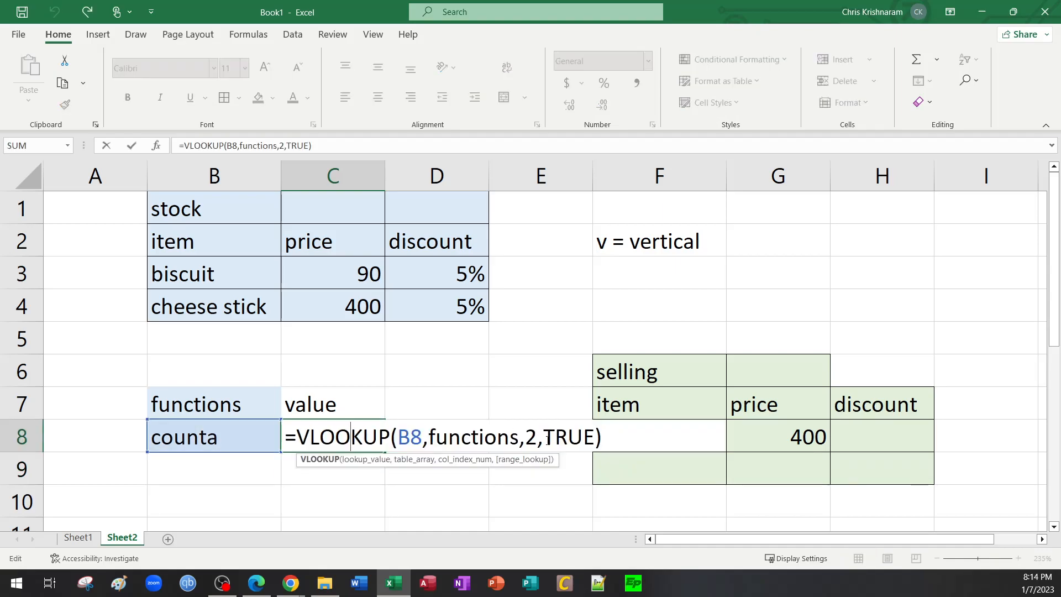
pyautogui.click(547, 367)
pyautogui.click(357, 436)
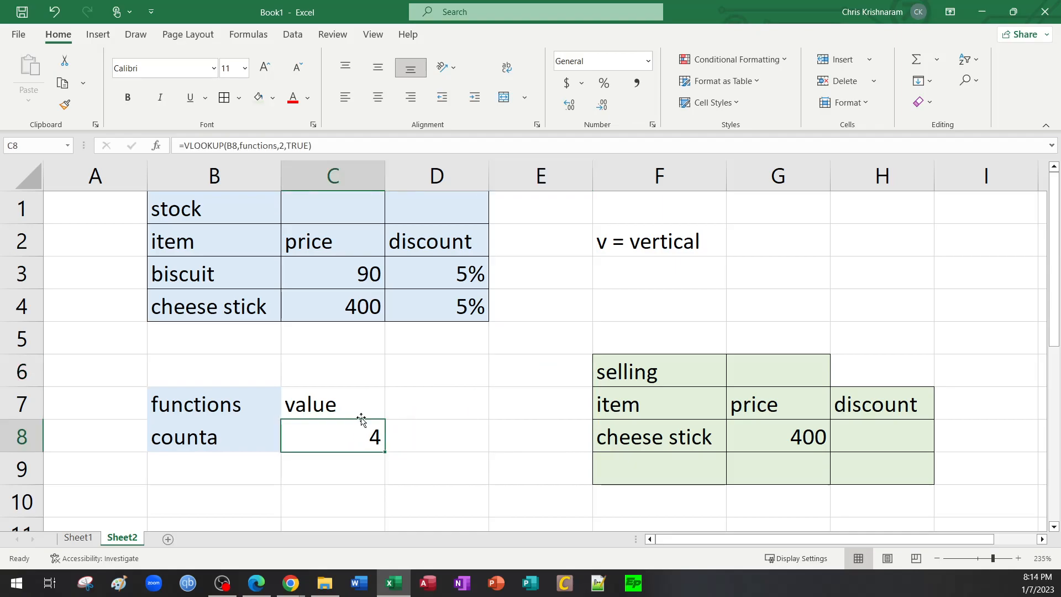
pyautogui.click(78, 538)
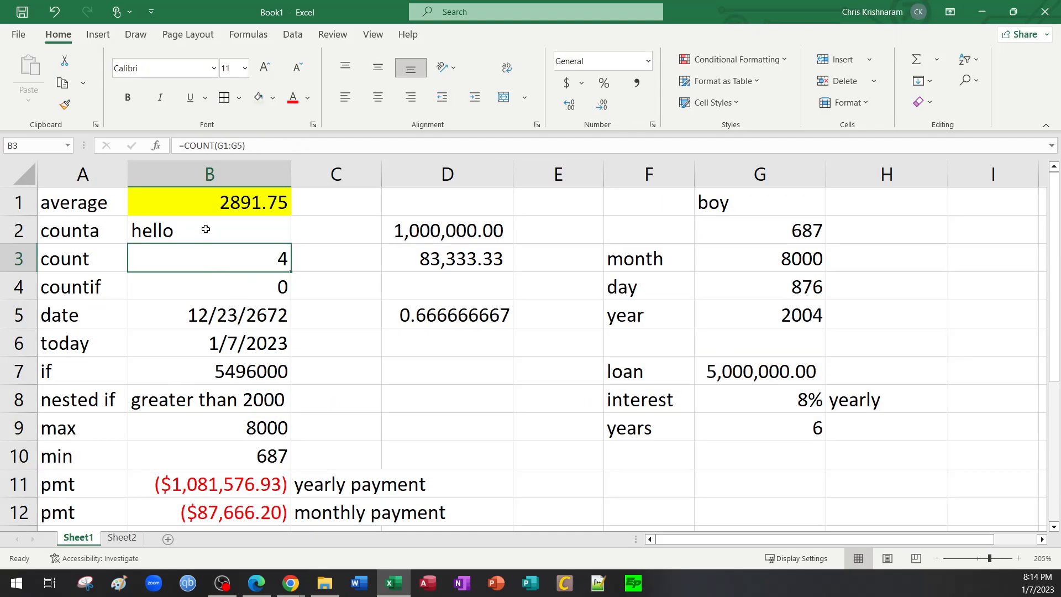
pyautogui.click(121, 537)
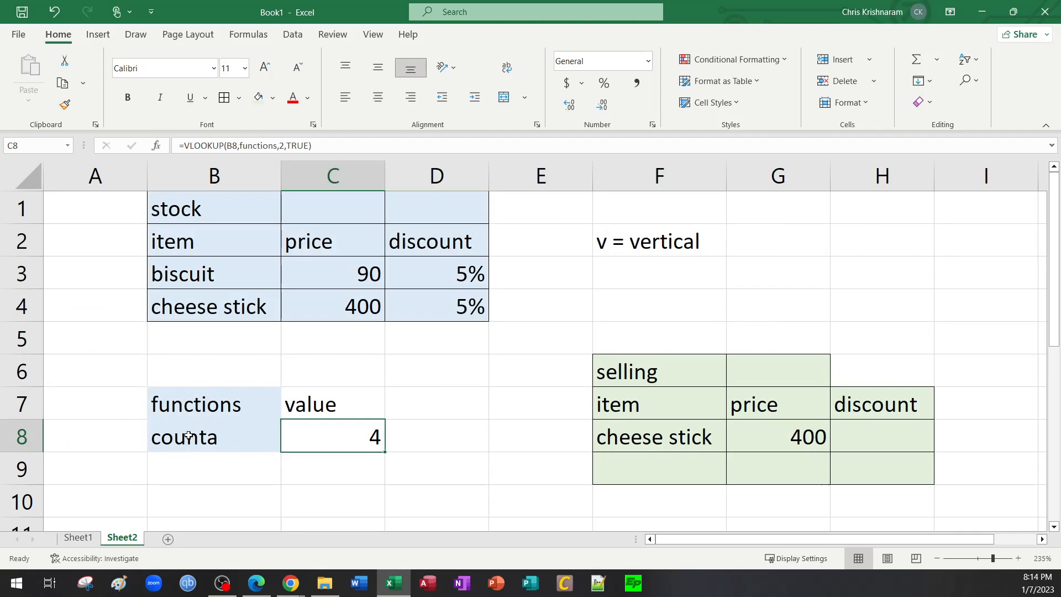
pyautogui.click(72, 539)
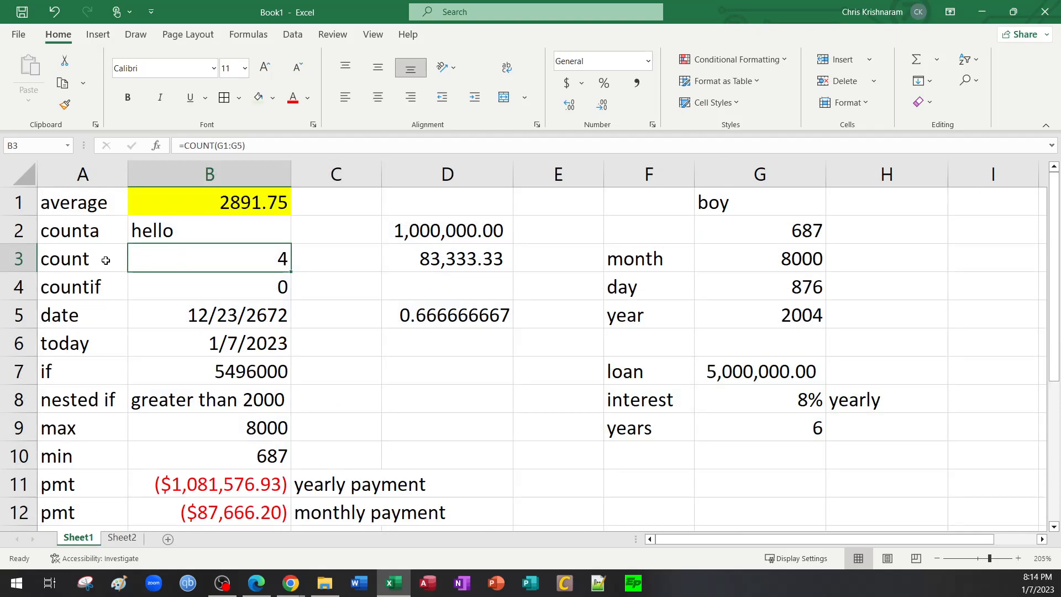
pyautogui.click(121, 537)
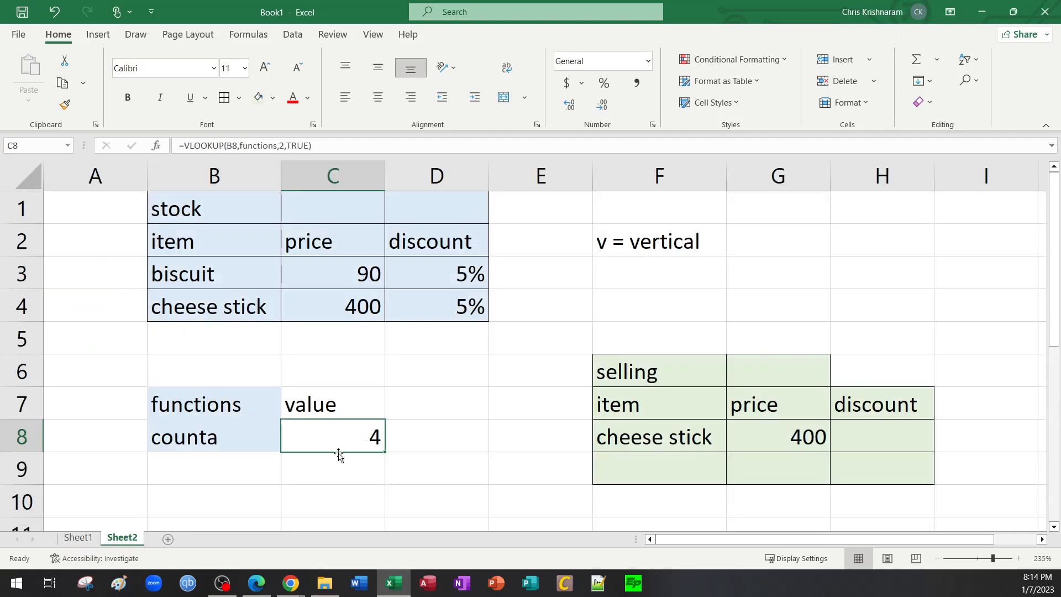
# Step: Examine the TRUE range_lookup argument in C8's VLOOKUP formula on Sheet2 without changing the formula
pyautogui.doubleClick(370, 439)
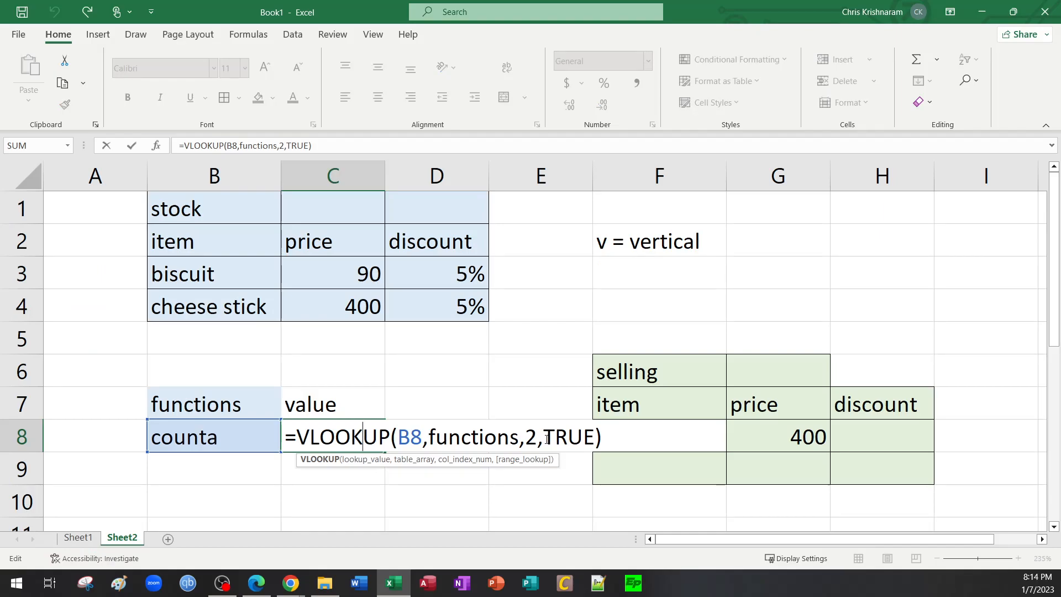
pyautogui.moveTo(544, 439); pyautogui.dragTo(591, 441)
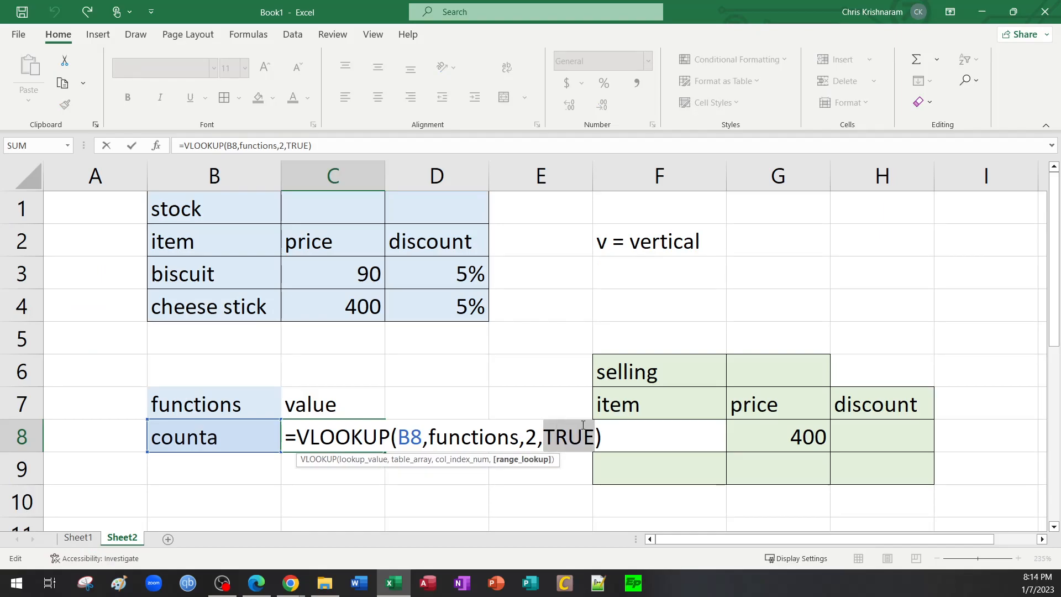
pyautogui.click(420, 329)
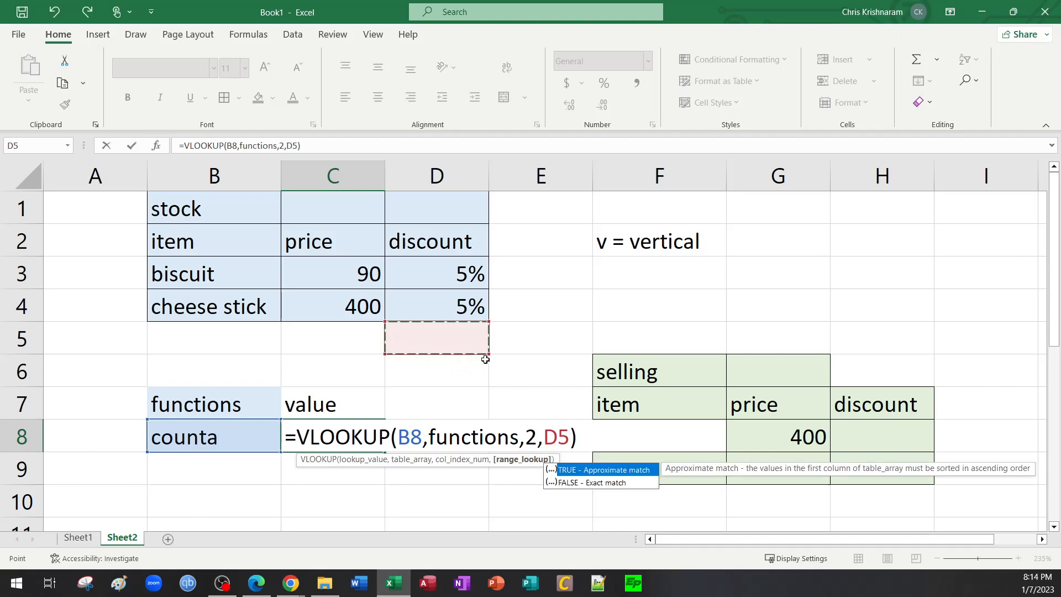
pyautogui.press('Escape')
pyautogui.press('Escape')
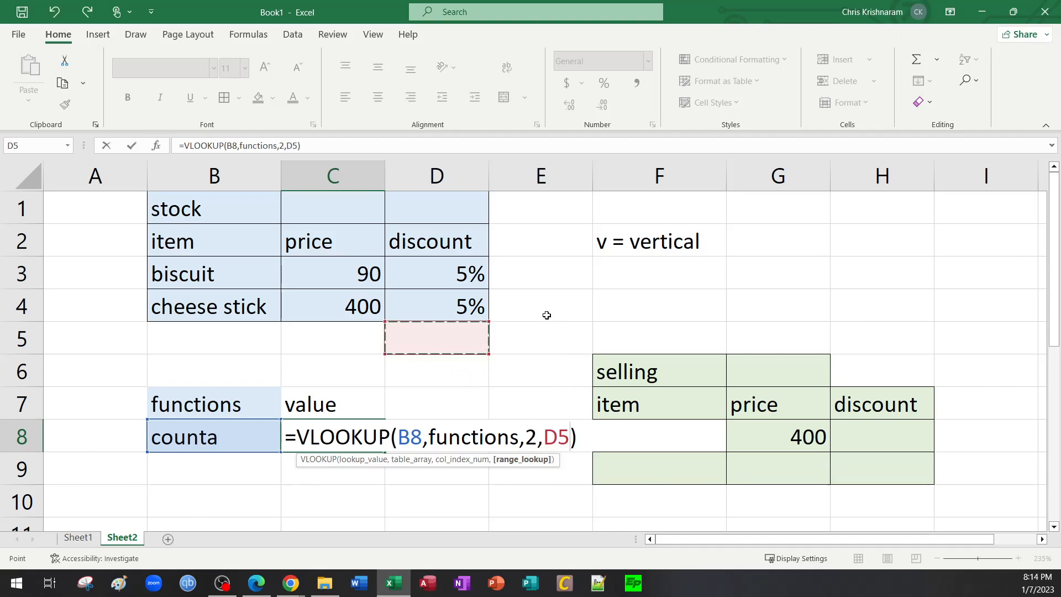
pyautogui.doubleClick(356, 422)
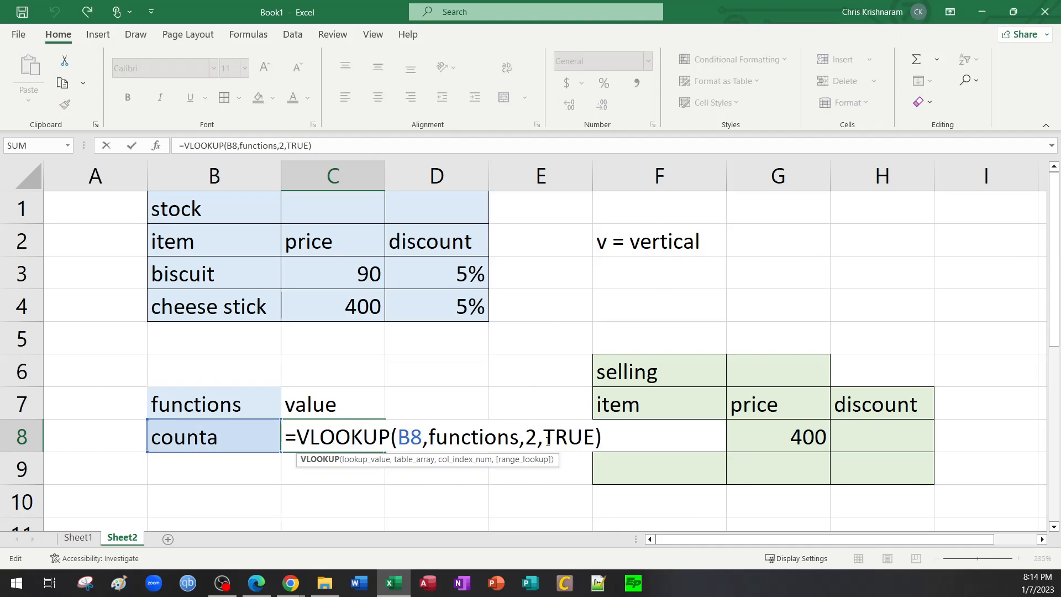
pyautogui.click(567, 437)
pyautogui.moveTo(568, 436); pyautogui.dragTo(594, 440)
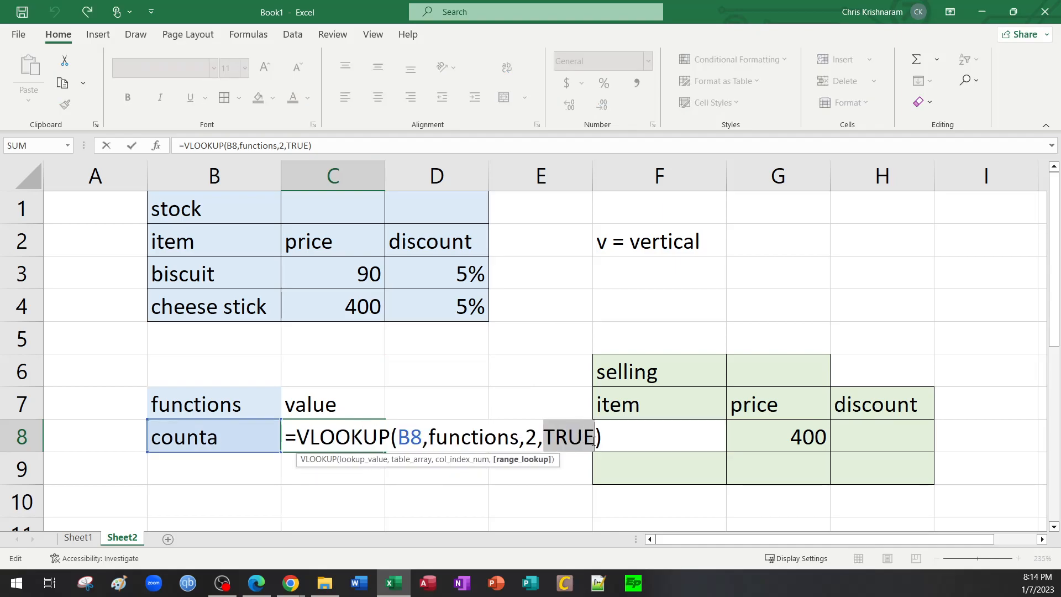
pyautogui.press('Escape')
# Step: Review the order of the function names in column A on Sheet1 against the range_lookup argument of C8's VLOOKUP on Sheet2
pyautogui.click(83, 538)
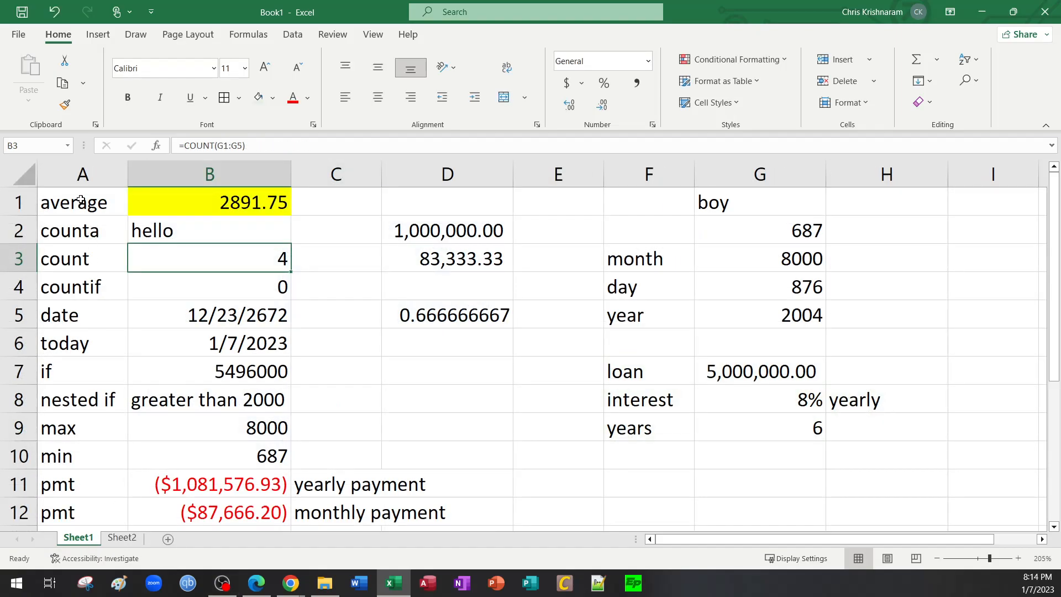
pyautogui.moveTo(81, 200); pyautogui.dragTo(86, 464)
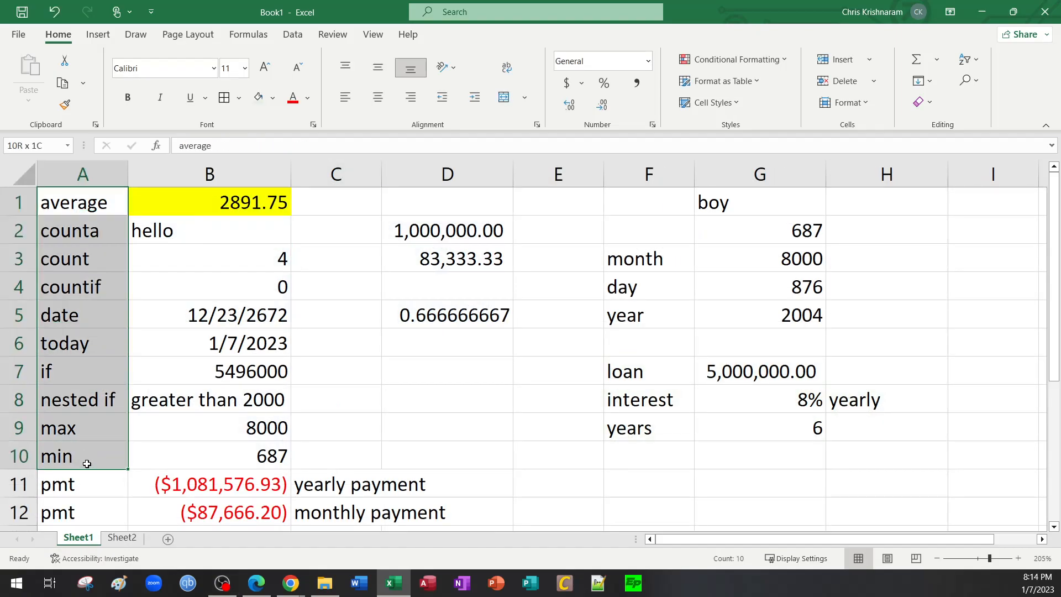
pyautogui.click(102, 319)
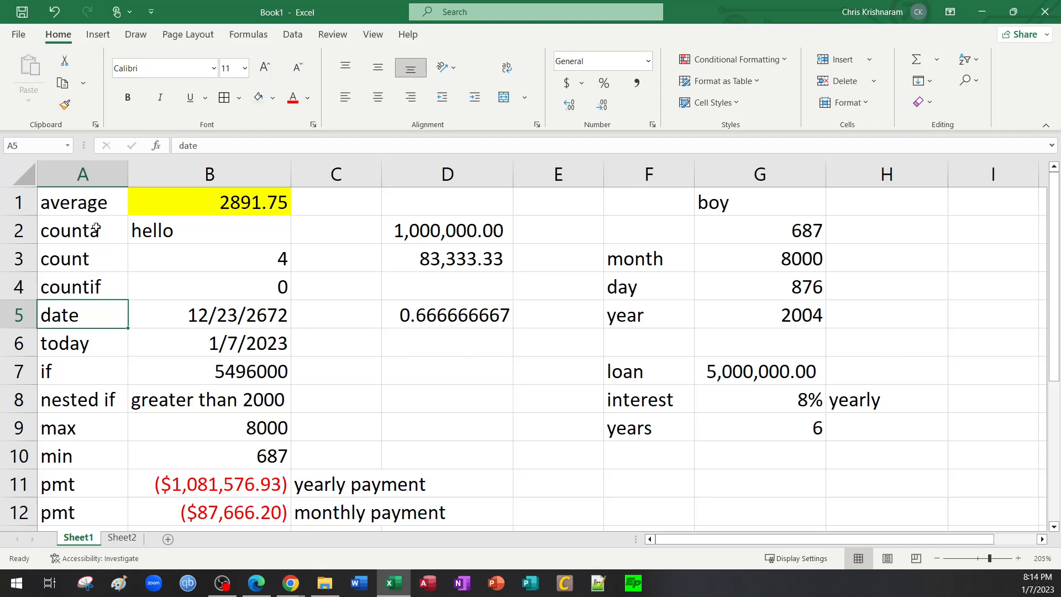
pyautogui.scroll(-2, 81, 453)
pyautogui.scroll(2, 84, 420)
pyautogui.click(123, 538)
pyautogui.doubleClick(362, 436)
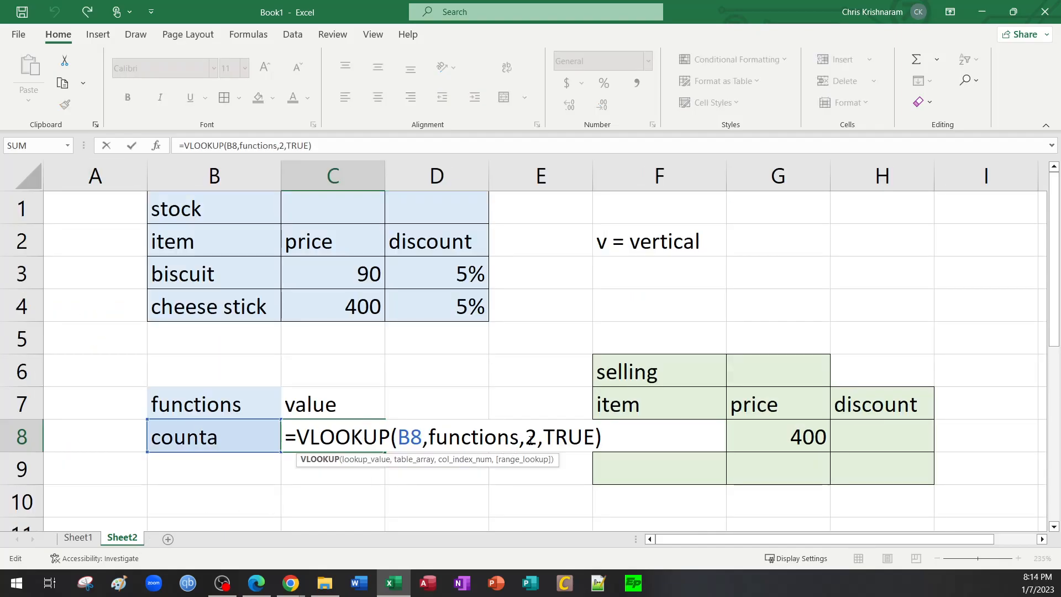
pyautogui.moveTo(537, 437); pyautogui.dragTo(592, 437)
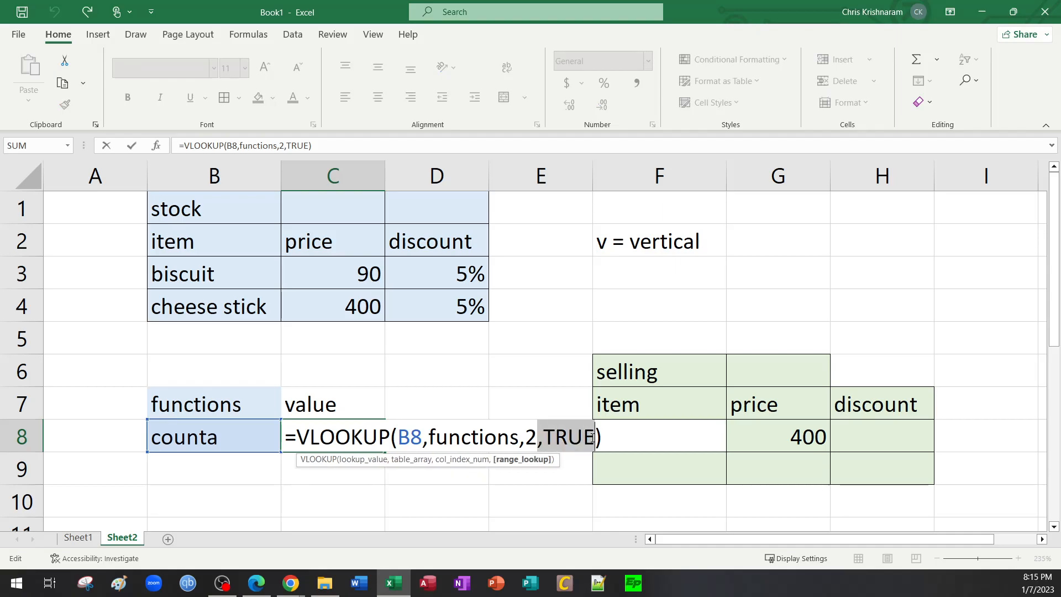
pyautogui.press('Escape')
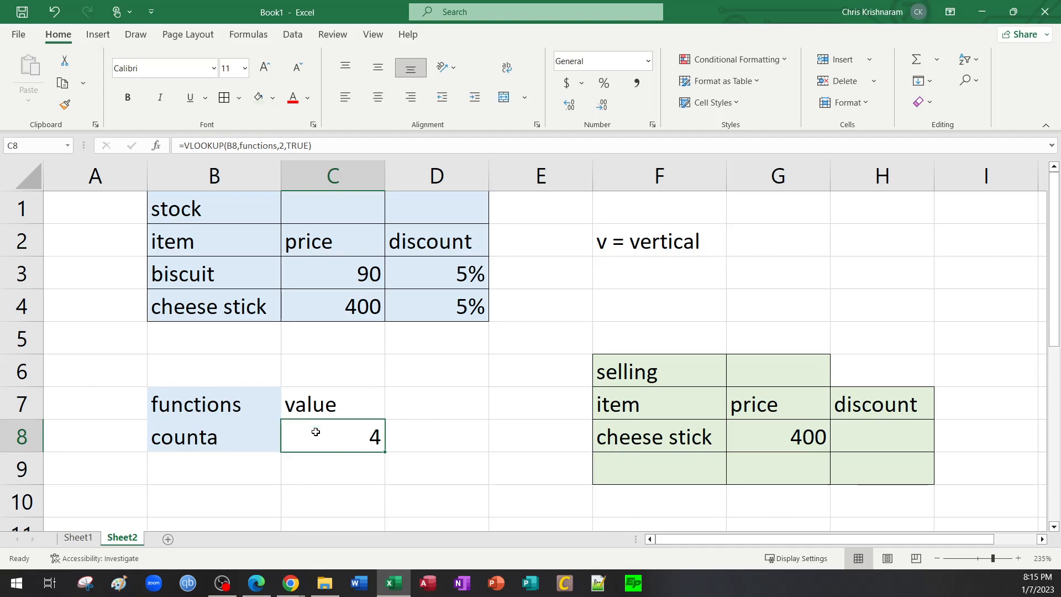
# Step: Set the range_lookup argument of C8's VLOOKUP to FALSE for an exact match
pyautogui.doubleClick(329, 441)
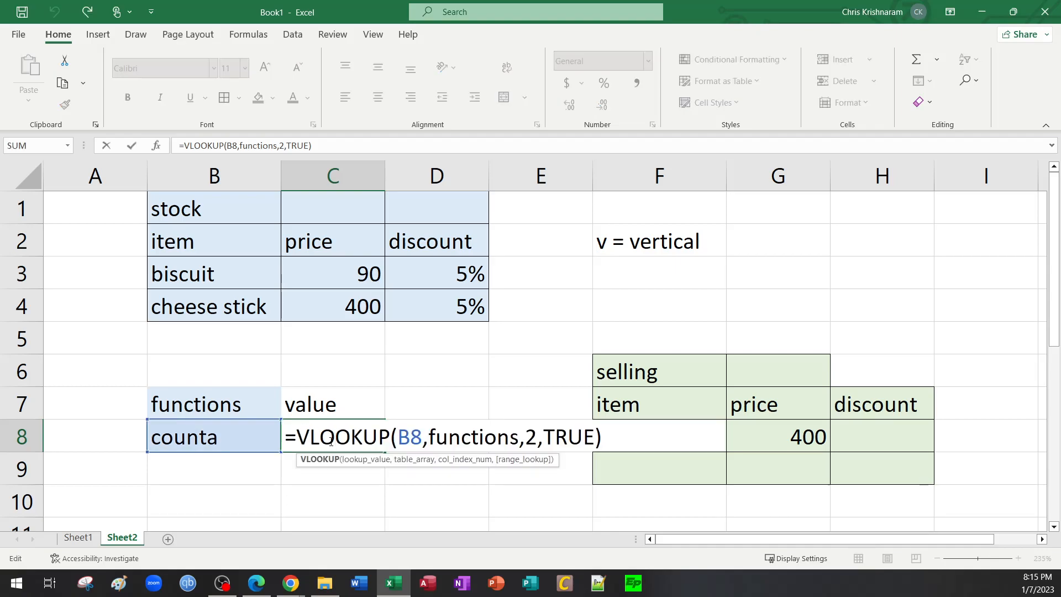
pyautogui.moveTo(544, 445); pyautogui.dragTo(593, 445)
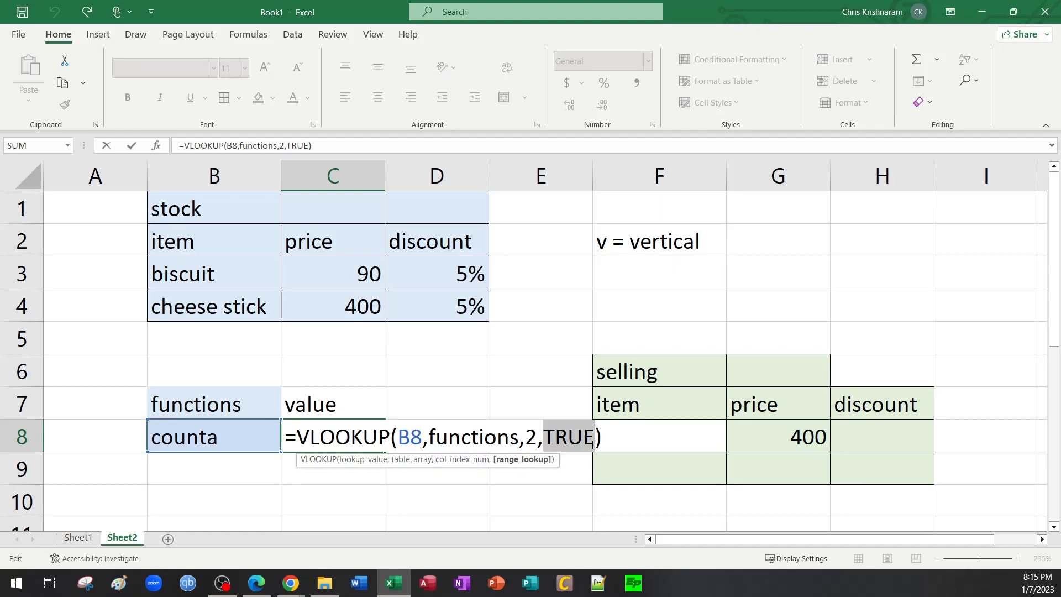
pyautogui.write('false')
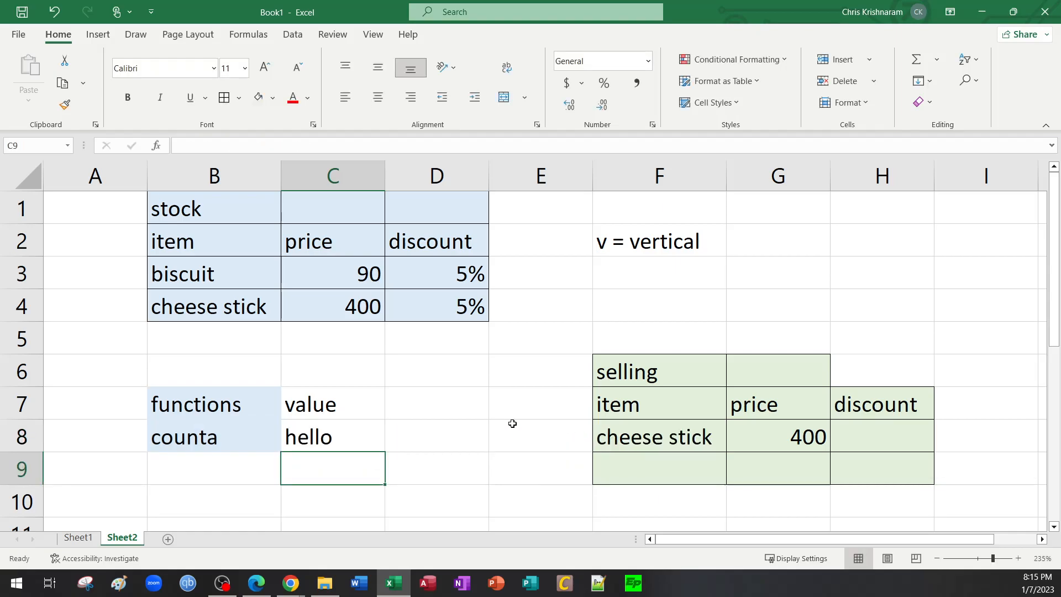
# Step: Sort the functions table in A1:B13 on Sheet1 by the function names in column A from A to Z
pyautogui.click(78, 537)
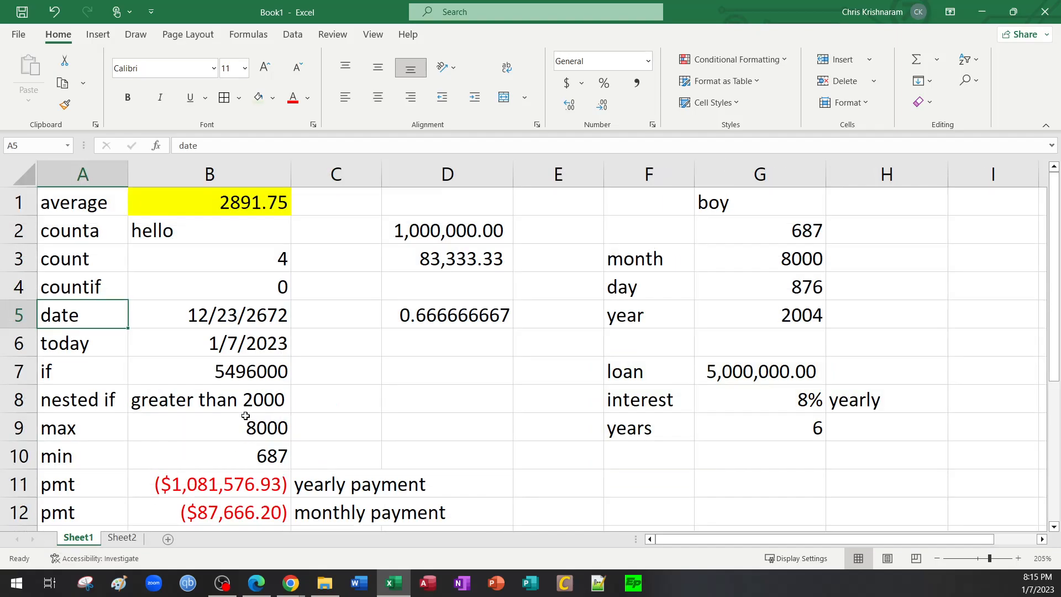
pyautogui.scroll(-1, 245, 415)
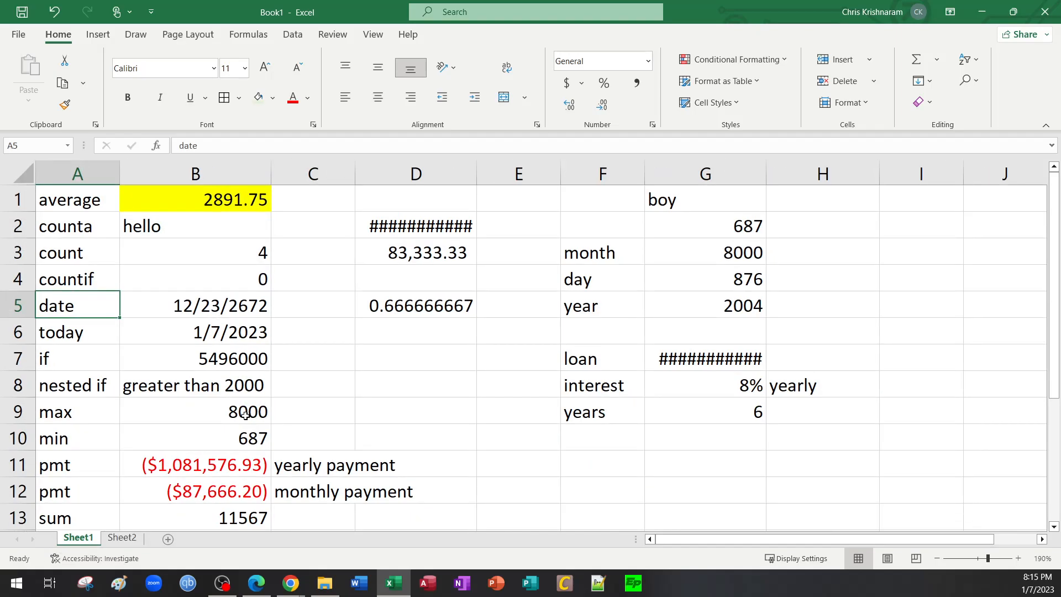
pyautogui.scroll(-1, 245, 416)
pyautogui.moveTo(64, 194); pyautogui.dragTo(193, 488)
pyautogui.rightClick(78, 318)
pyautogui.press('Escape')
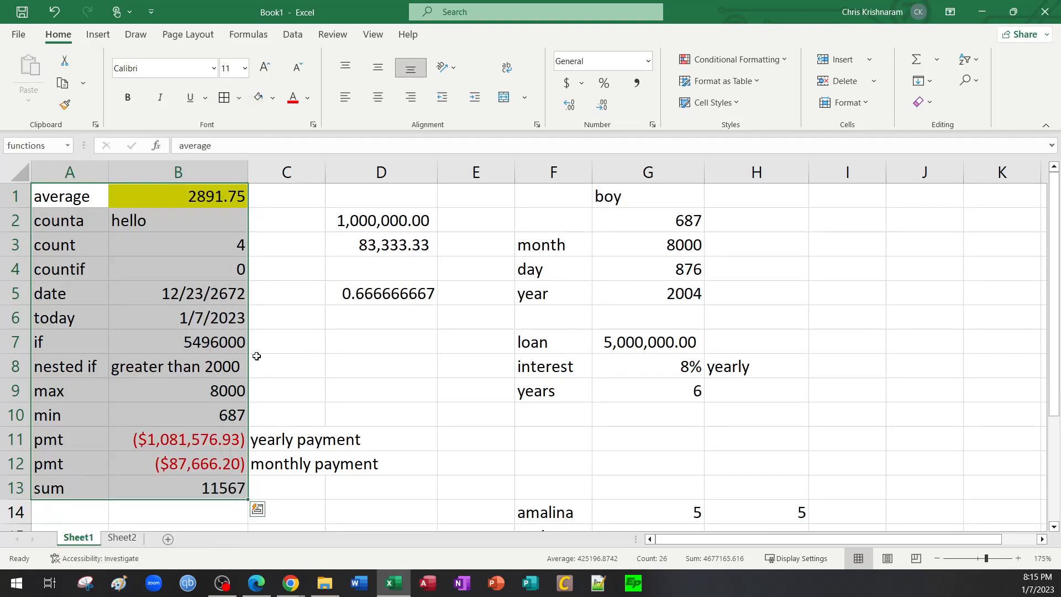
pyautogui.click(57, 296)
pyautogui.rightClick(64, 257)
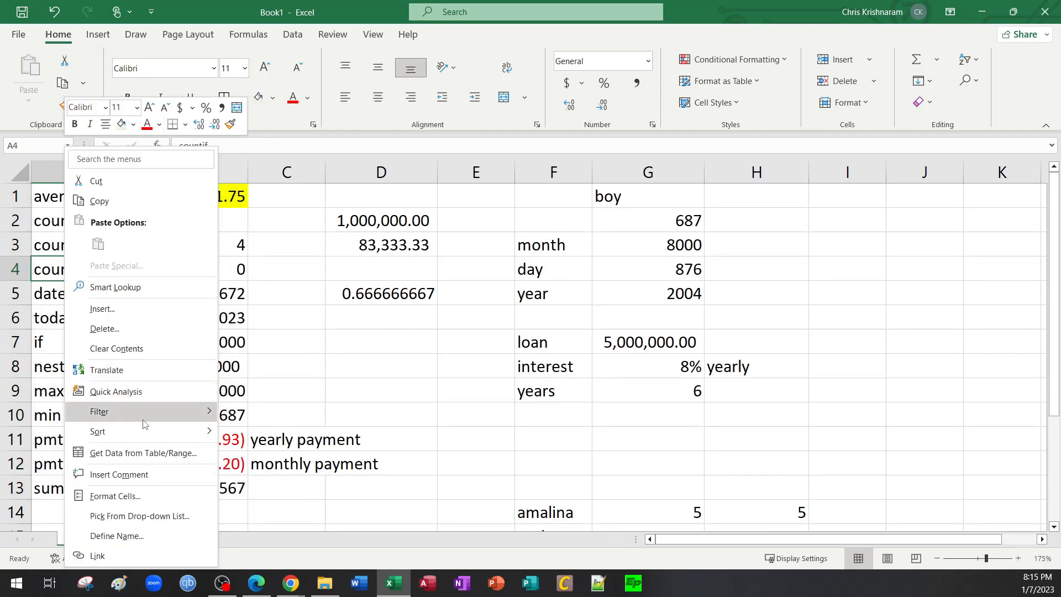
pyautogui.moveTo(151, 436)
pyautogui.click(269, 438)
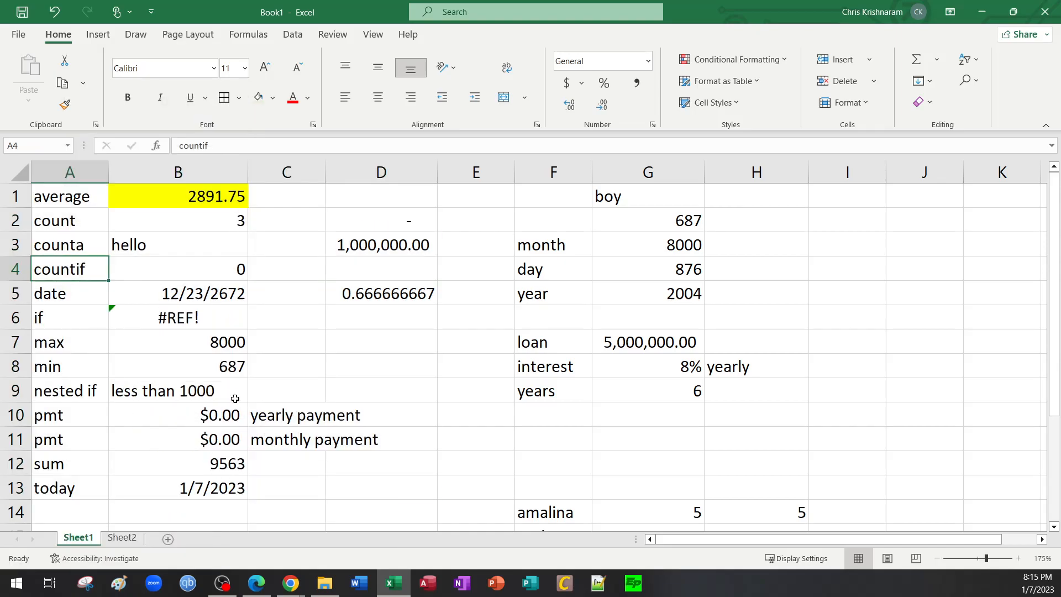
# Step: Change the range_lookup argument of C8's VLOOKUP on Sheet2 to TRUE to test it against the sorted table
pyautogui.click(123, 538)
pyautogui.click(318, 437)
pyautogui.doubleClick(319, 437)
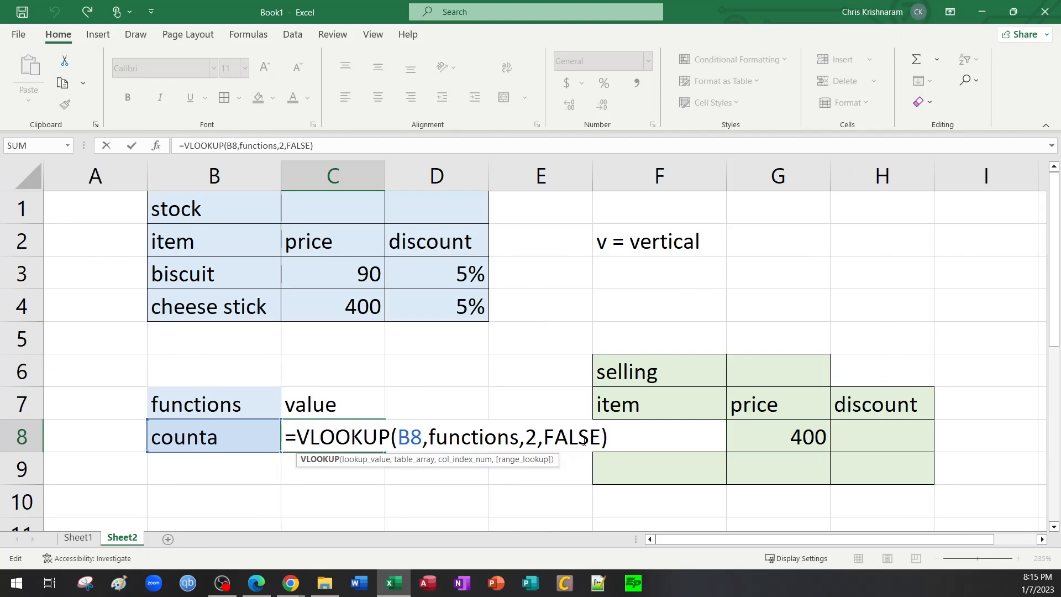
pyautogui.click(603, 437)
pyautogui.press('BackSpace')
pyautogui.press('BackSpace')
pyautogui.press('BackSpace')
pyautogui.press('BackSpace')
pyautogui.press('BackSpace')
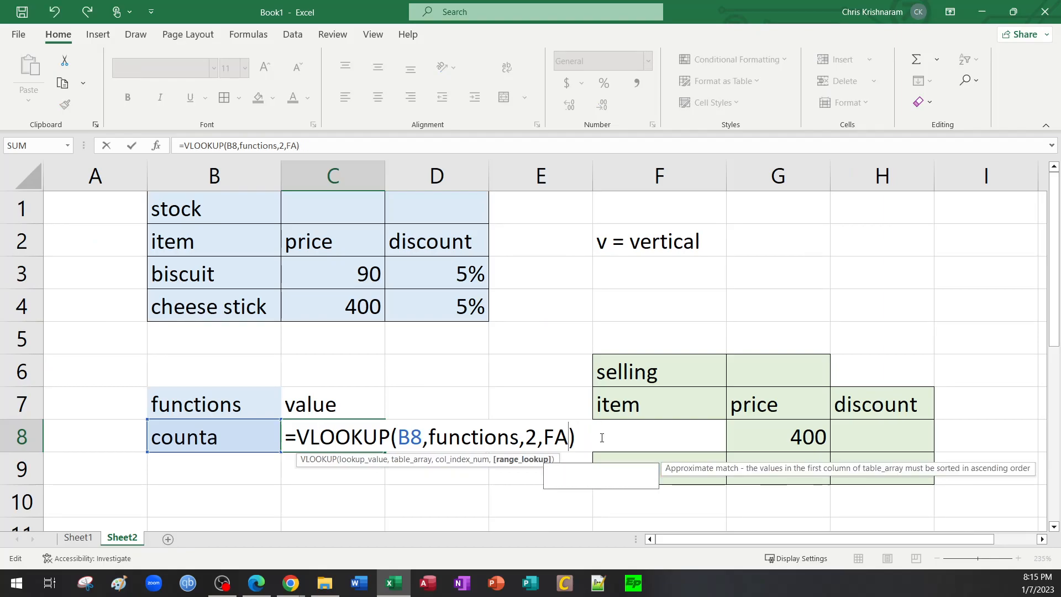
pyautogui.write('true')
pyautogui.press('Return')
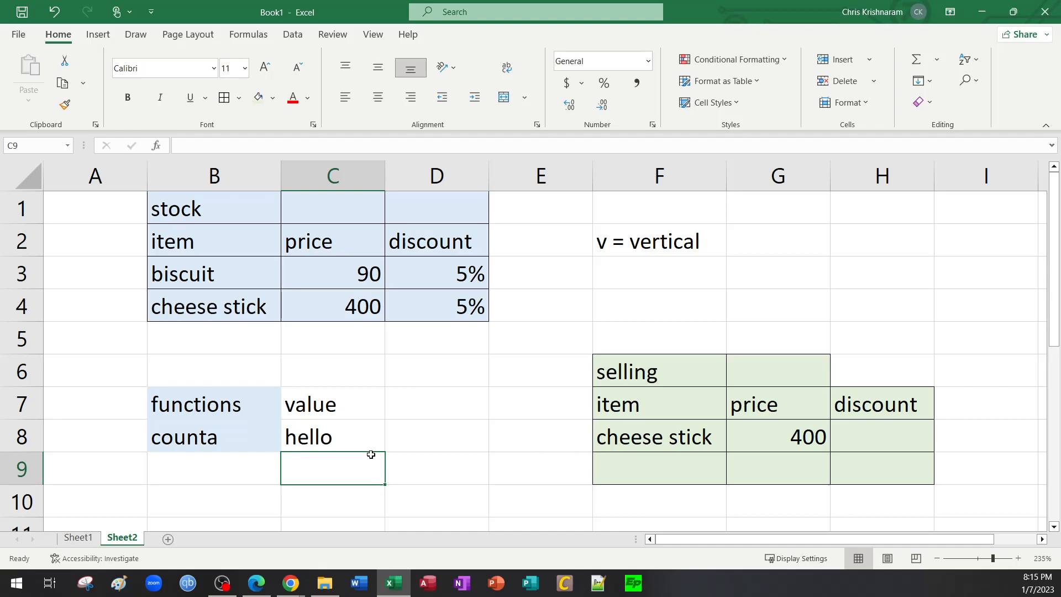
# Step: Change C8's range_lookup argument back to FALSE, so the formula reads =VLOOKUP(B8,functions,2,FALSE)
pyautogui.click(351, 435)
pyautogui.doubleClick(351, 435)
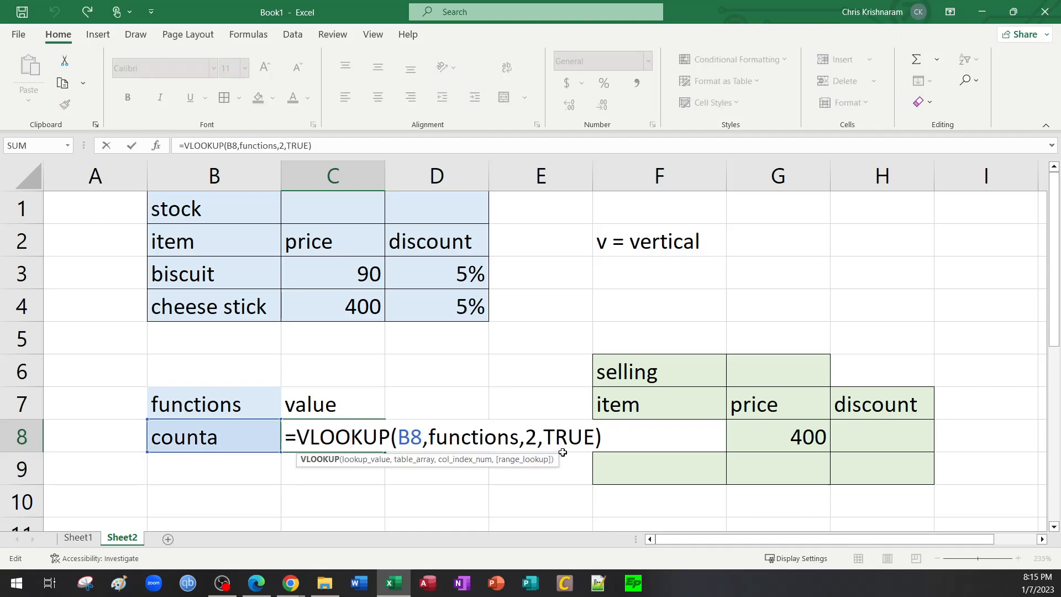
pyautogui.press('BackSpace')
pyautogui.press('BackSpace')
pyautogui.press('BackSpace')
pyautogui.press('BackSpace')
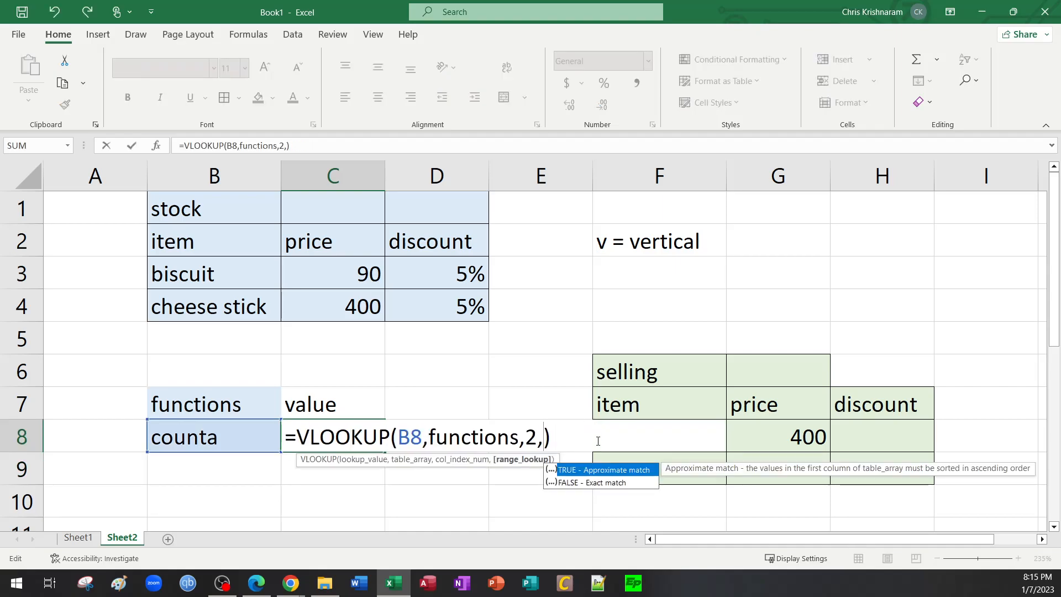
pyautogui.write('fas')
pyautogui.press('BackSpace')
pyautogui.write('lse')
pyautogui.press('Return')
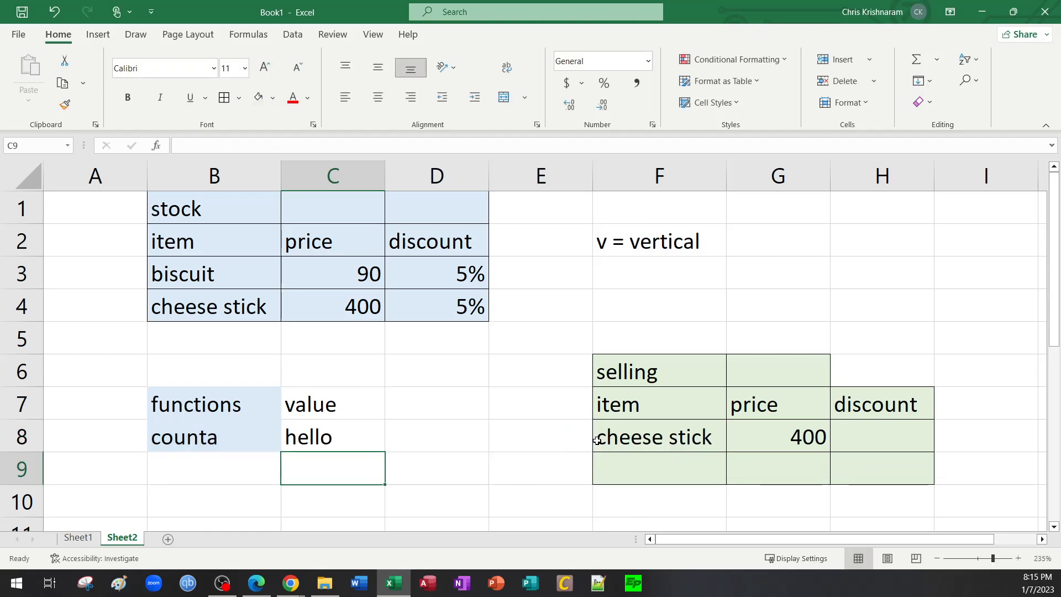
# Step: Check C8's formula and the sorted list on Sheet1, and change the lookup value in B8 on Sheet2 to if
pyautogui.doubleClick(330, 438)
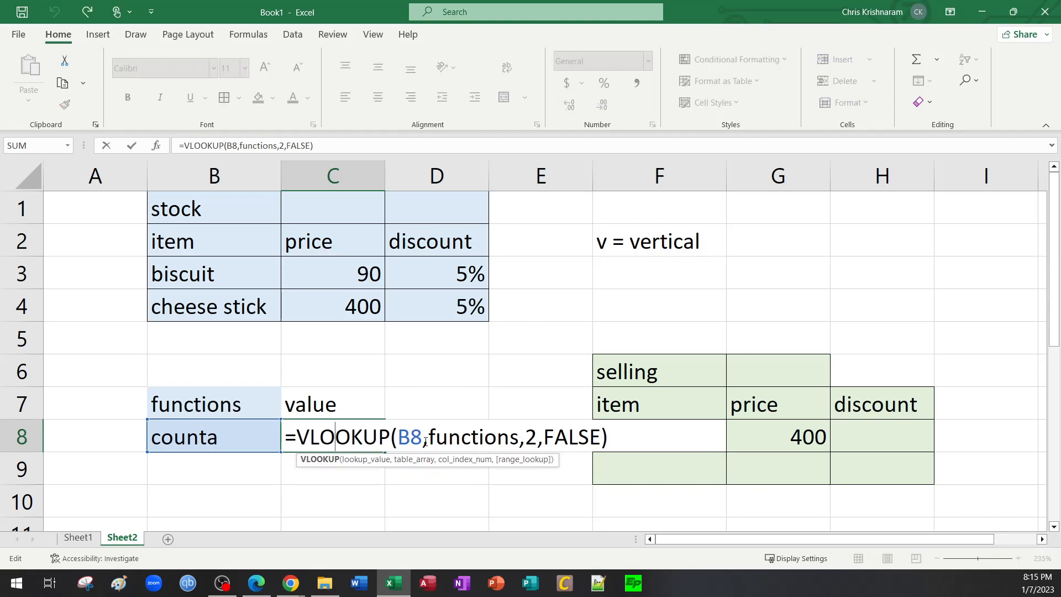
pyautogui.click(273, 481)
pyautogui.click(78, 537)
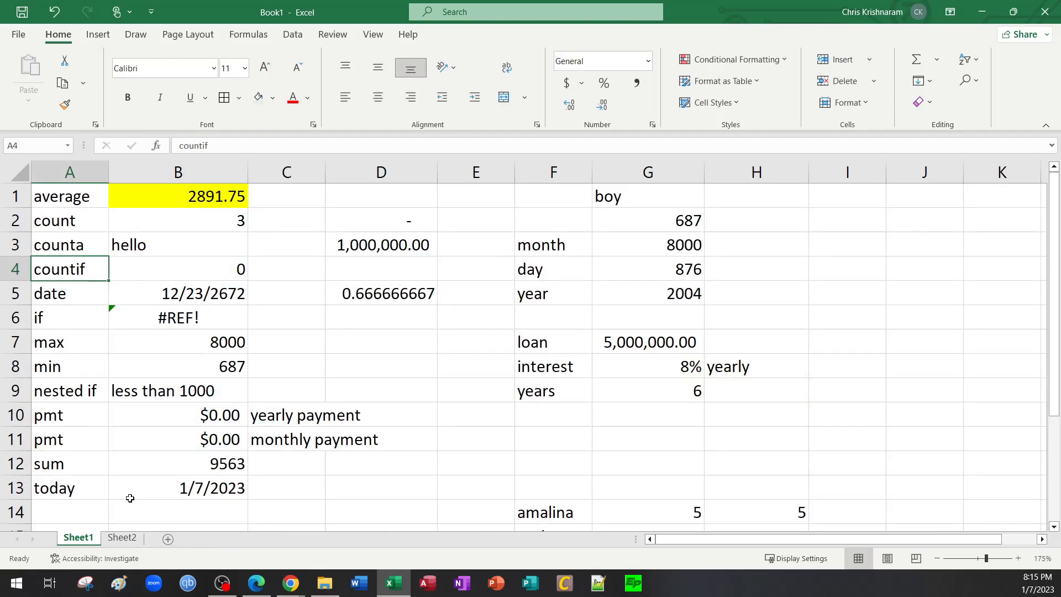
pyautogui.click(113, 539)
pyautogui.click(188, 434)
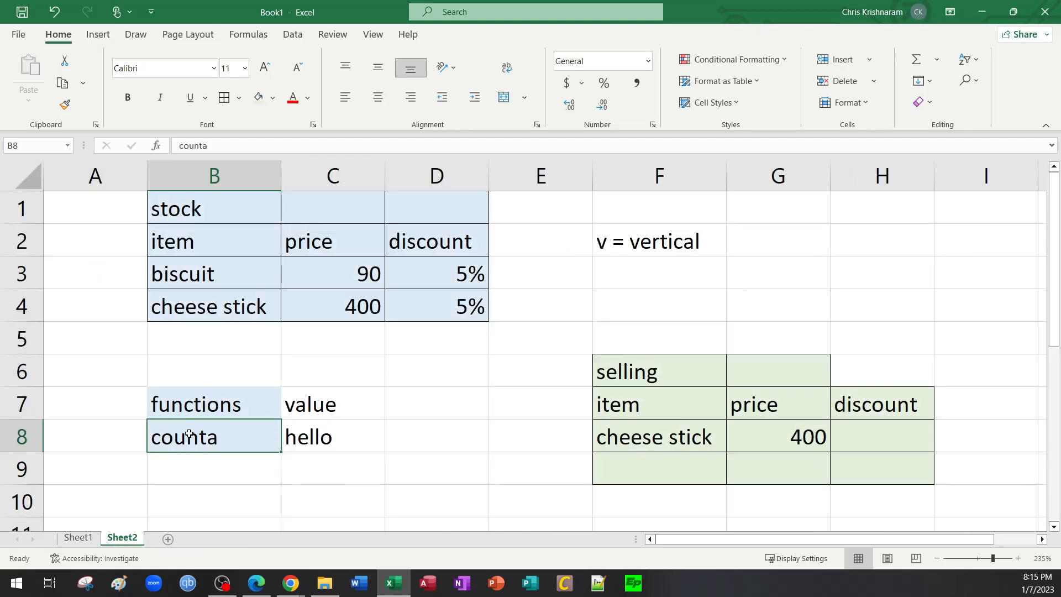
pyautogui.write('if')
pyautogui.press('Return')
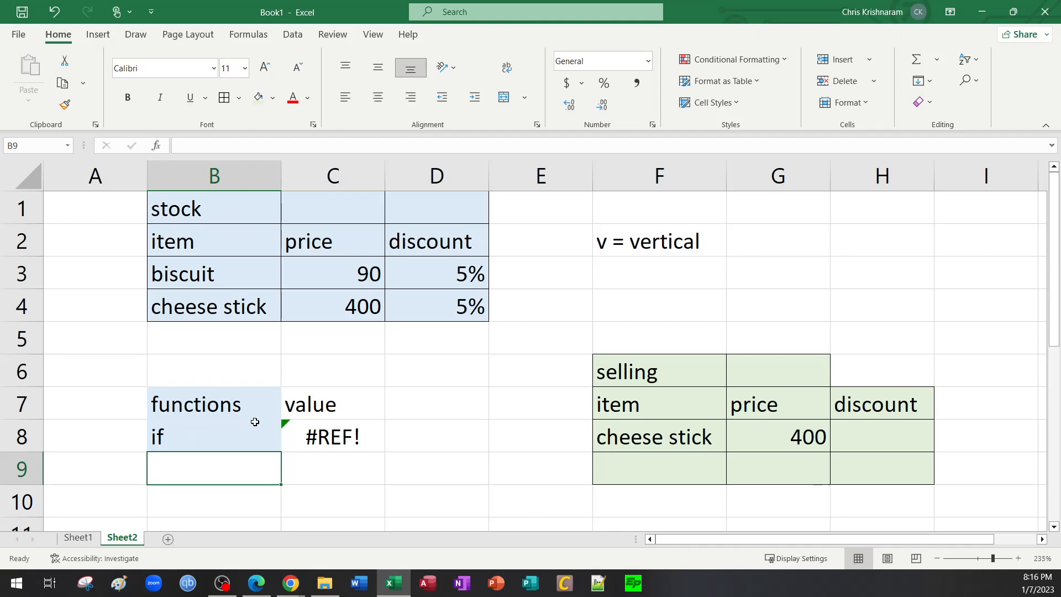
# Step: Replace the broken #REF! reference in B6's IF formula on Sheet1 with a reference to the average in B1
pyautogui.click(78, 538)
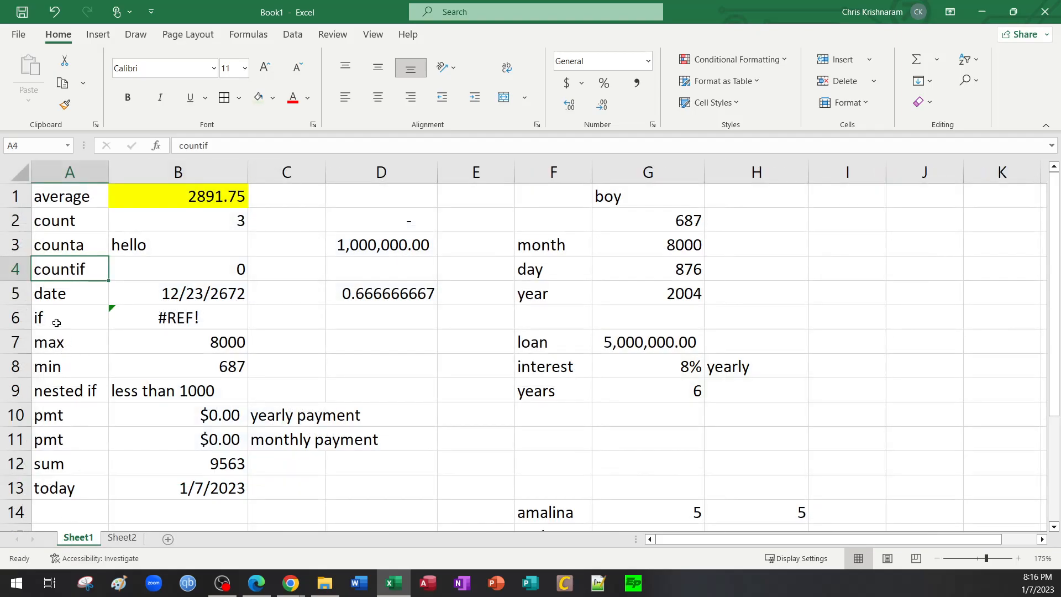
pyautogui.click(181, 315)
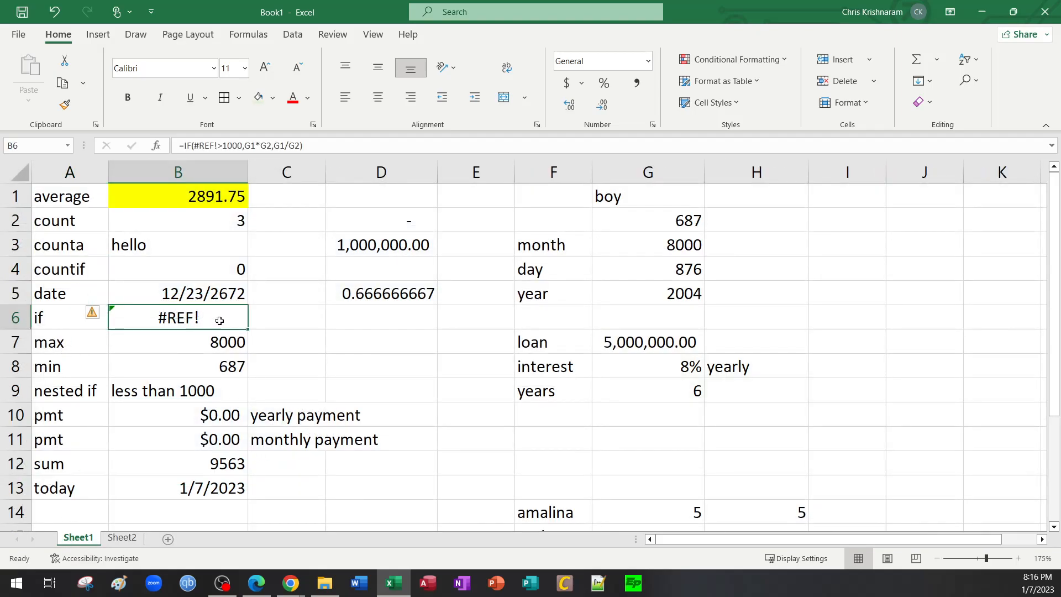
pyautogui.click(221, 145)
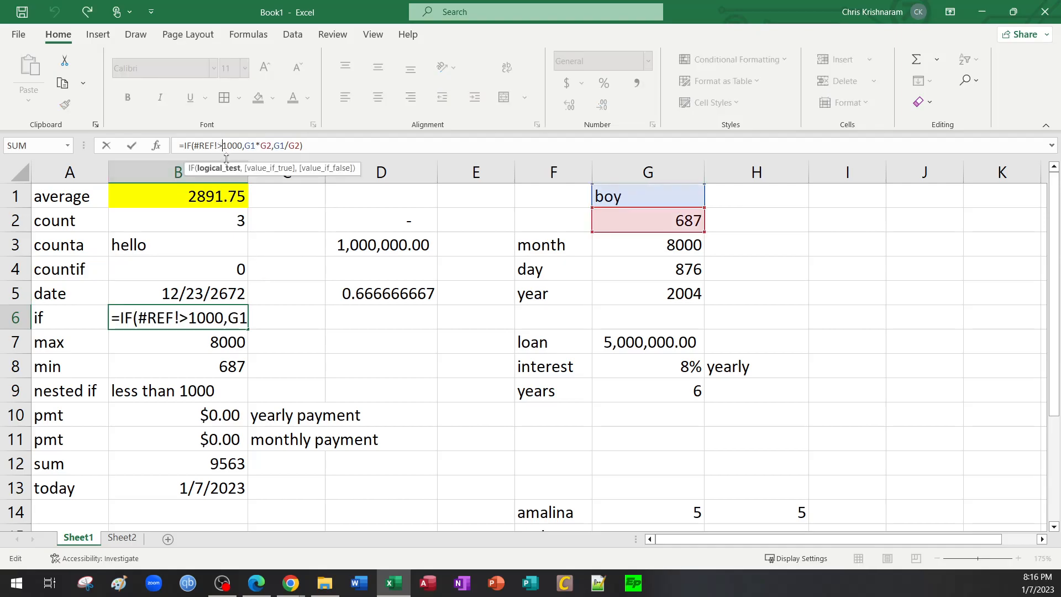
pyautogui.press('BackSpace')
pyautogui.press('BackSpace')
pyautogui.press('BackSpace')
pyautogui.press('BackSpace')
pyautogui.press('BackSpace')
pyautogui.press('BackSpace')
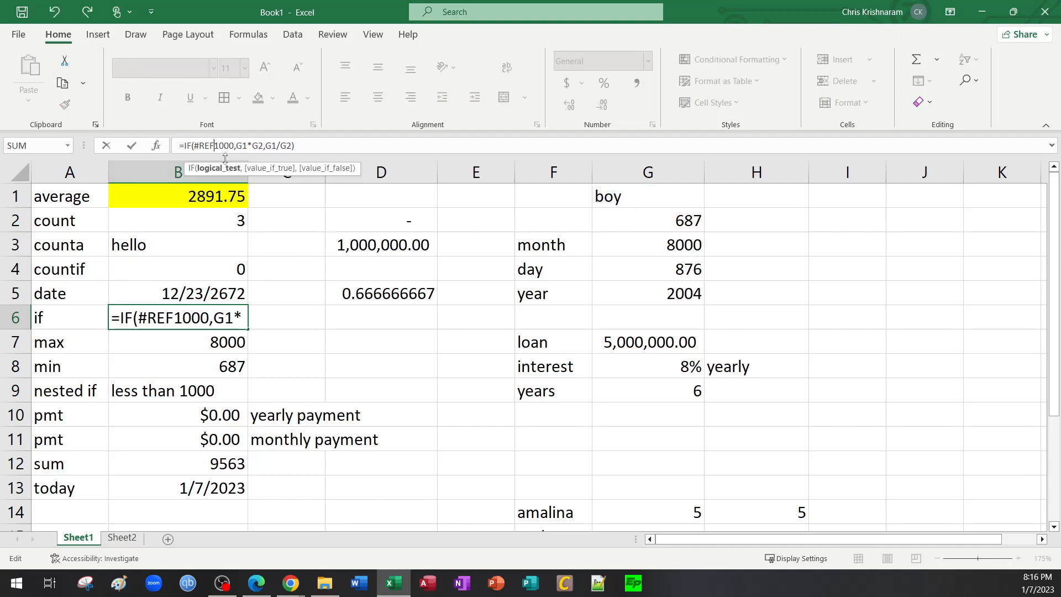
pyautogui.click(204, 196)
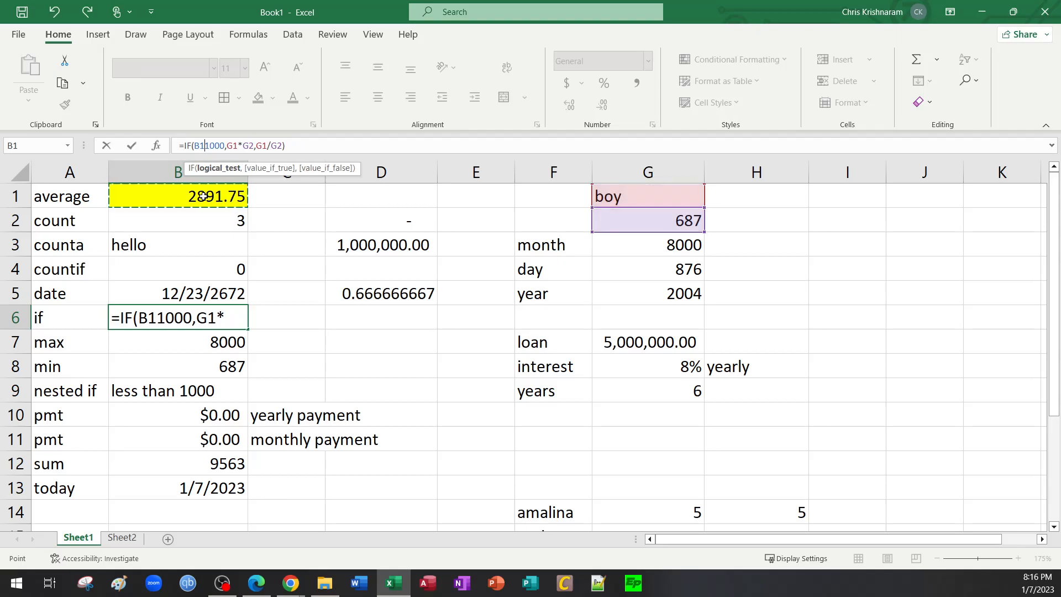
pyautogui.press('Return')
# Step: Insert the greater-than sign between B1 and 1000 in B6's formula, so the logical test reads B1>1000
pyautogui.doubleClick(181, 317)
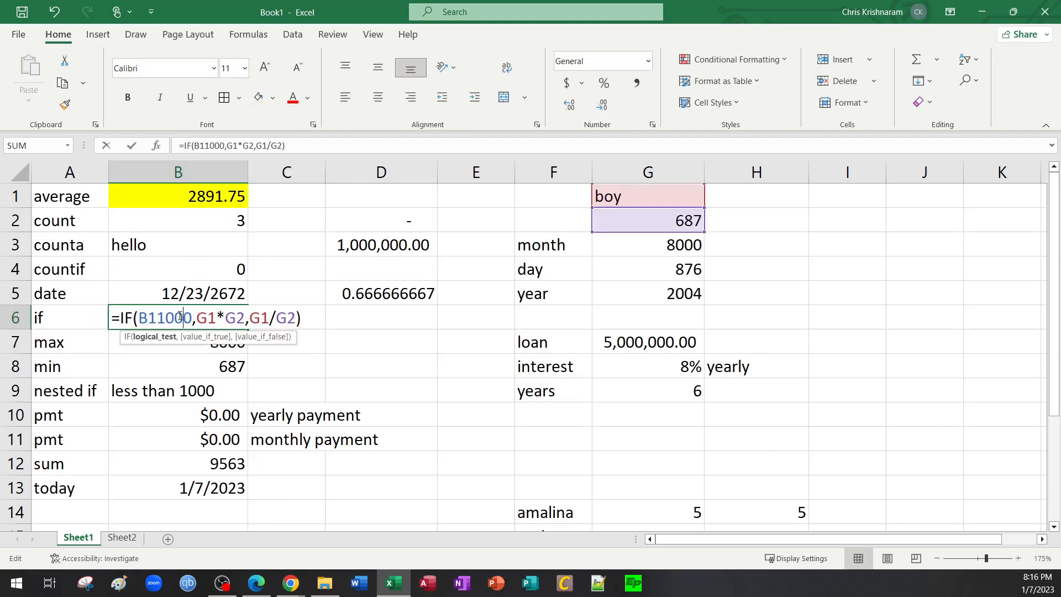
pyautogui.click(158, 318)
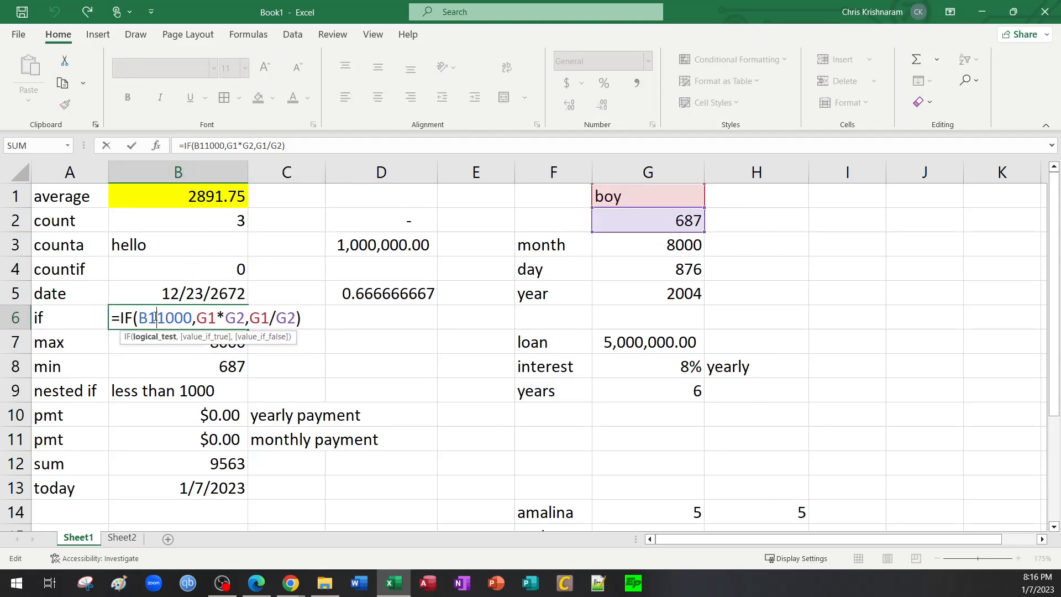
pyautogui.write('>')
pyautogui.press('Return')
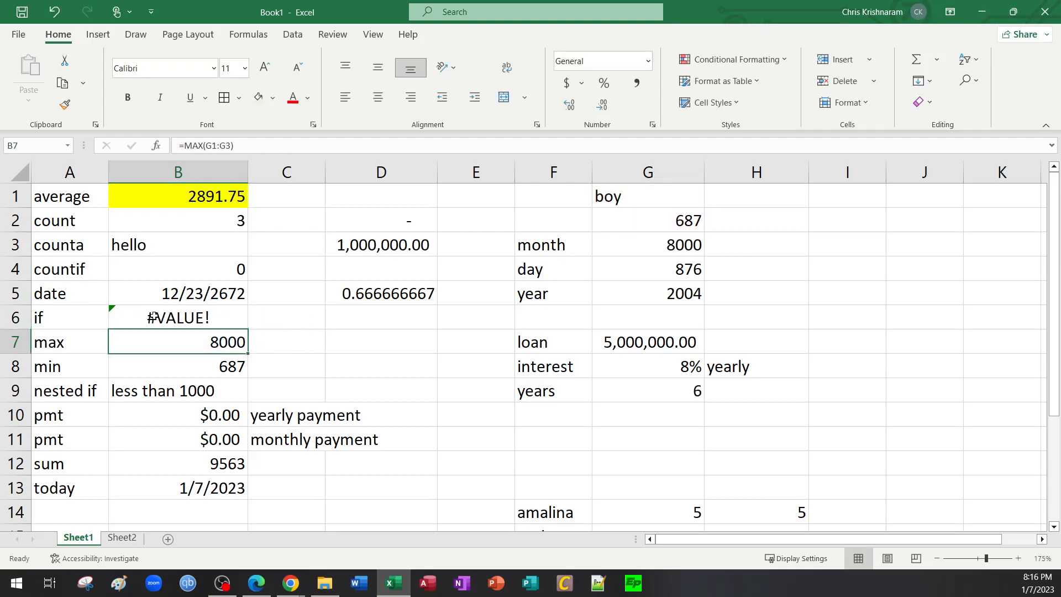
# Step: Change both G1 references in B6's formula to G3, so it reads =IF(B1>1000,G3*G2,G3/G2)
pyautogui.doubleClick(184, 318)
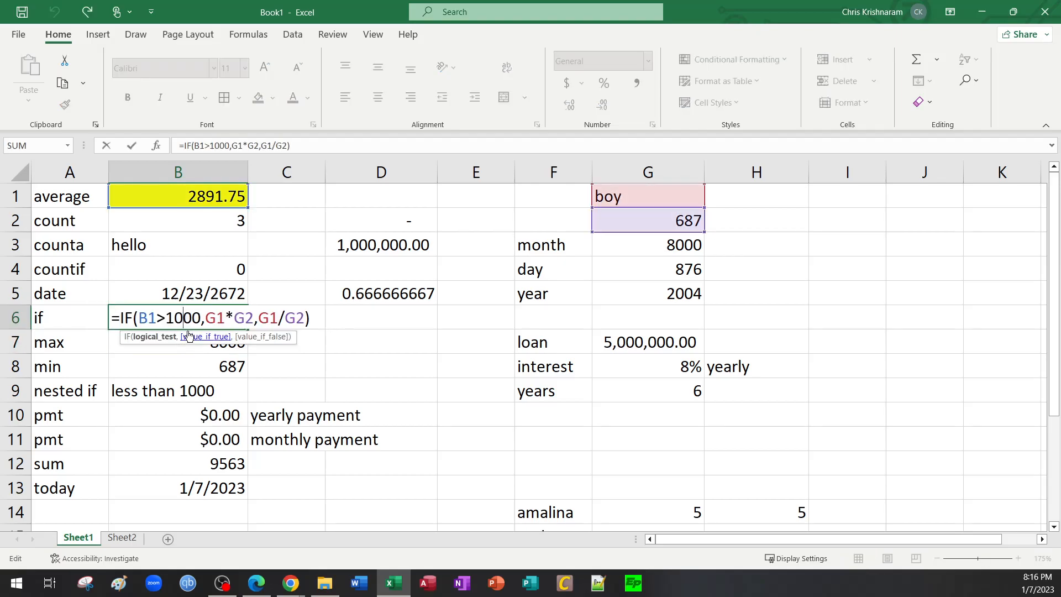
pyautogui.click(224, 318)
pyautogui.press('BackSpace')
pyautogui.write('3')
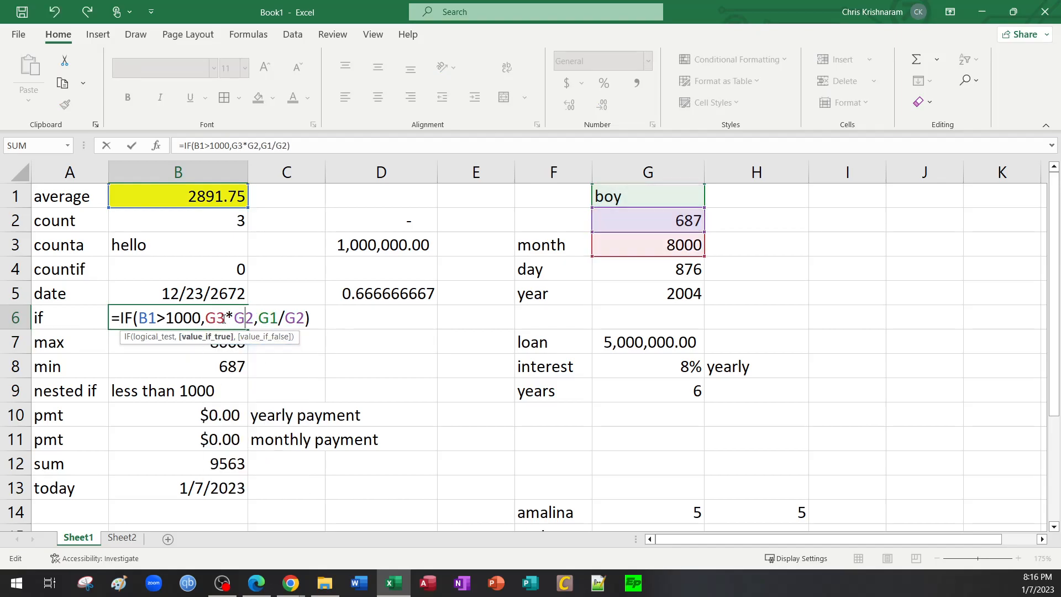
pyautogui.press('Right')
pyautogui.press('BackSpace')
pyautogui.write('3')
pyautogui.press('Return')
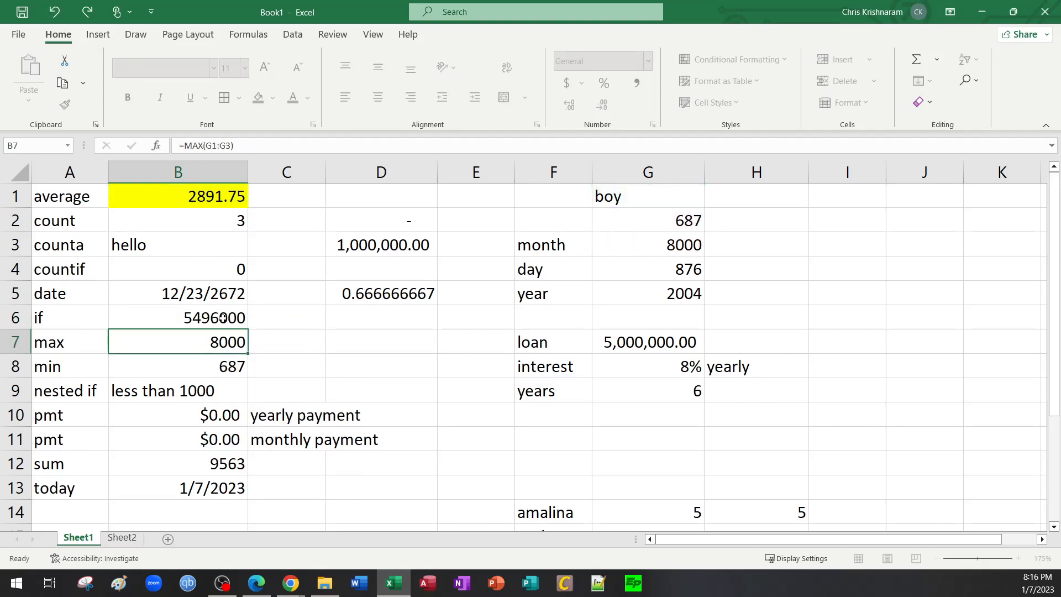
# Step: Compare C8 on Sheet2 with the IF formula in B6 on Sheet1, and change the range_lookup argument of C8's VLOOKUP to TRUE
pyautogui.click(121, 537)
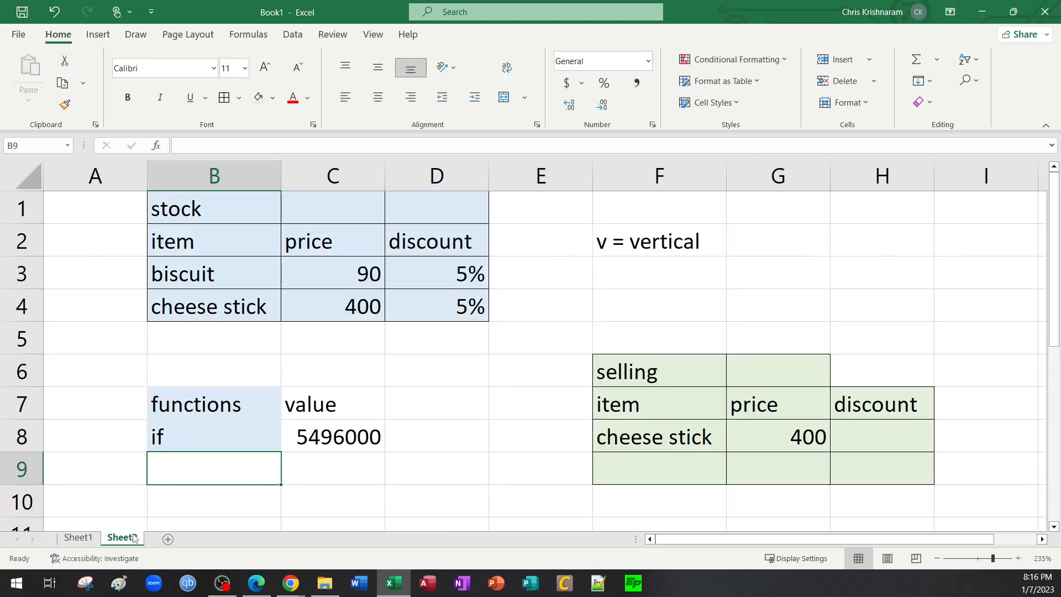
pyautogui.click(330, 440)
pyautogui.click(78, 537)
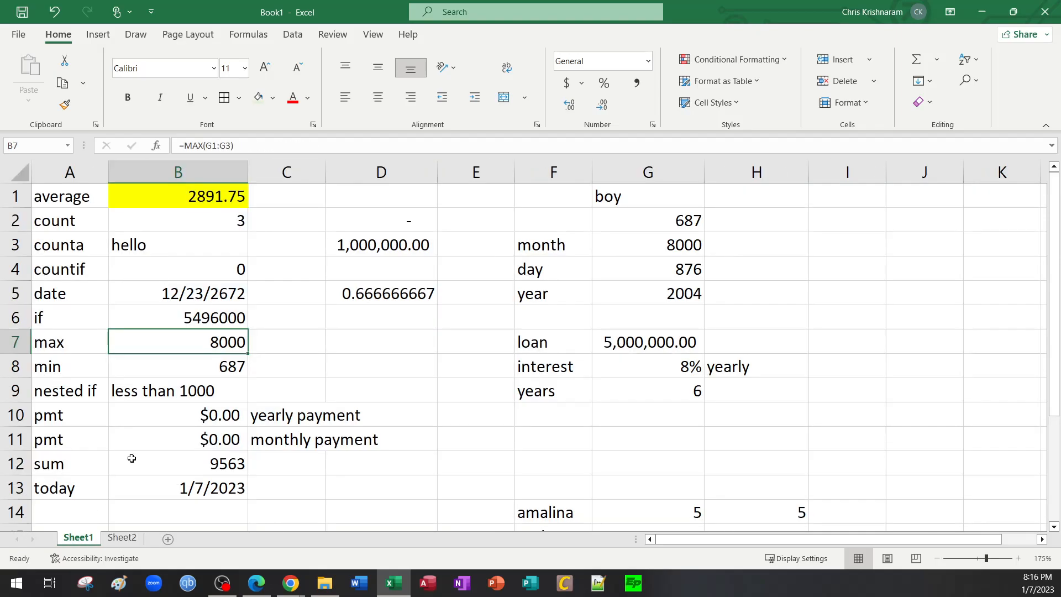
pyautogui.click(225, 326)
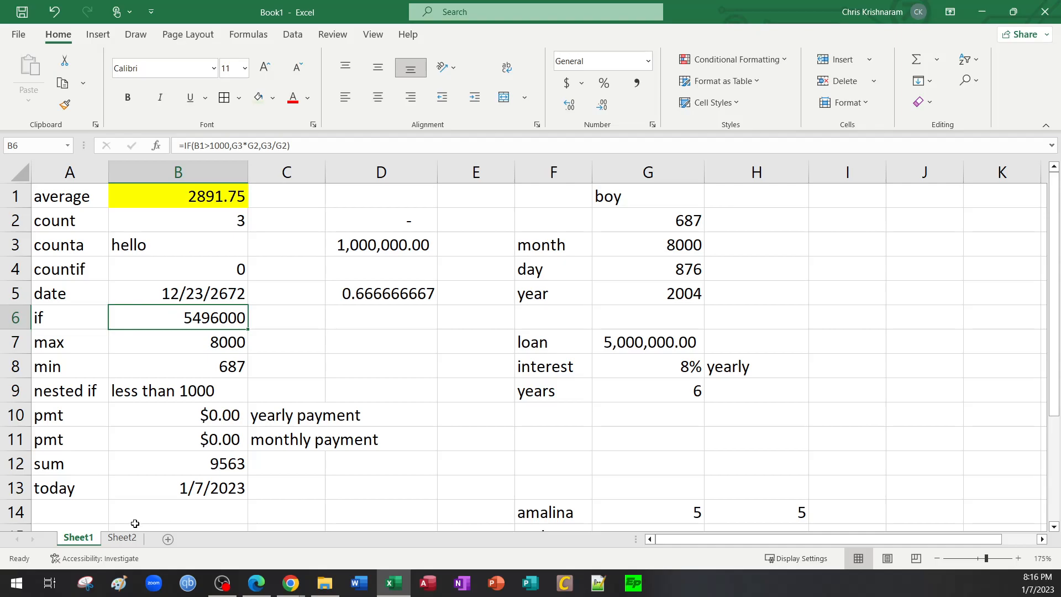
pyautogui.click(121, 537)
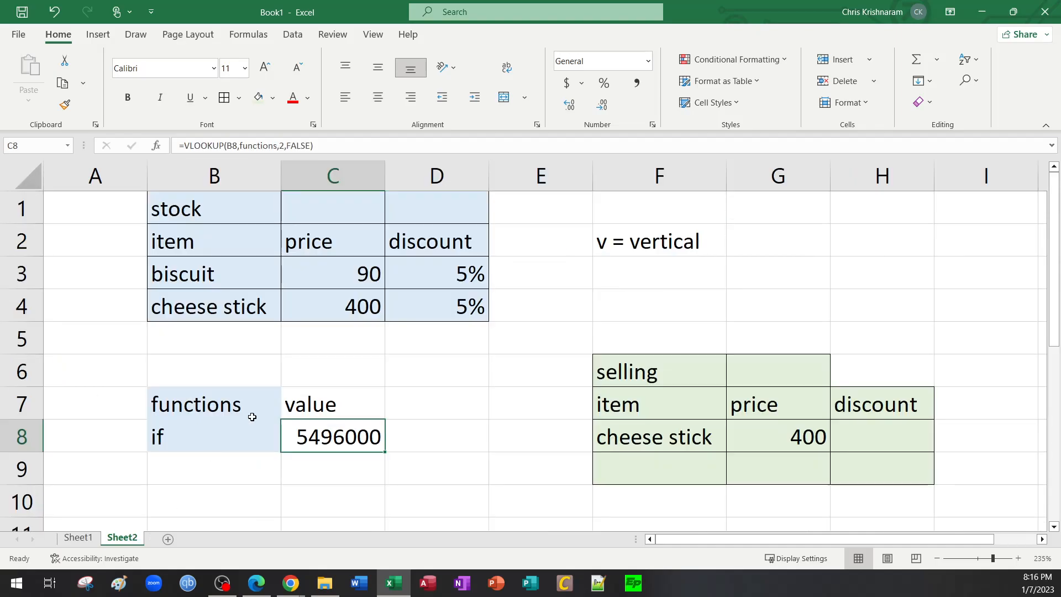
pyautogui.doubleClick(352, 442)
pyautogui.moveTo(547, 439); pyautogui.dragTo(600, 436)
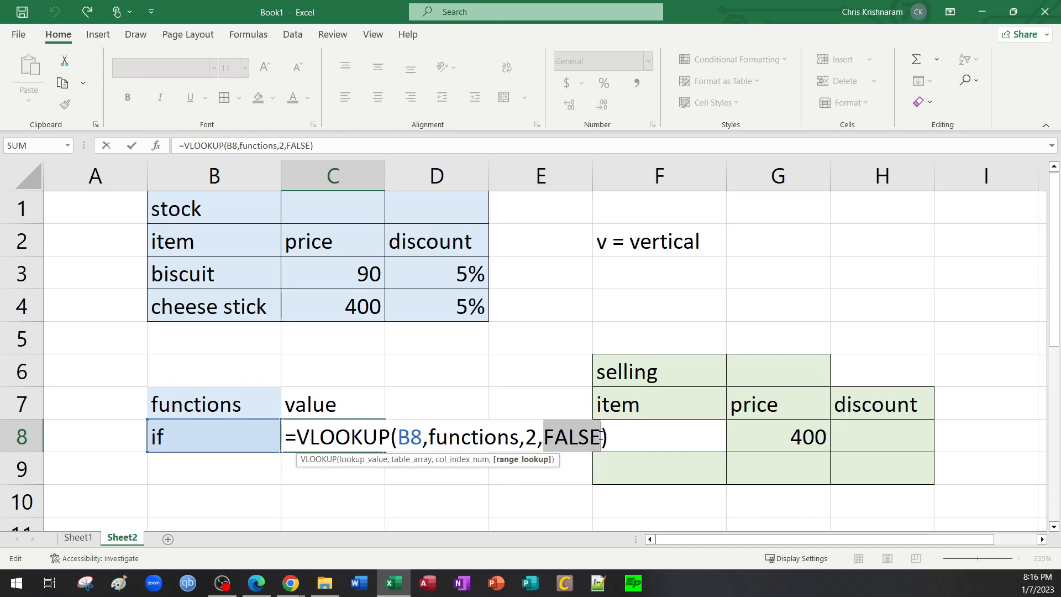
pyautogui.write('true')
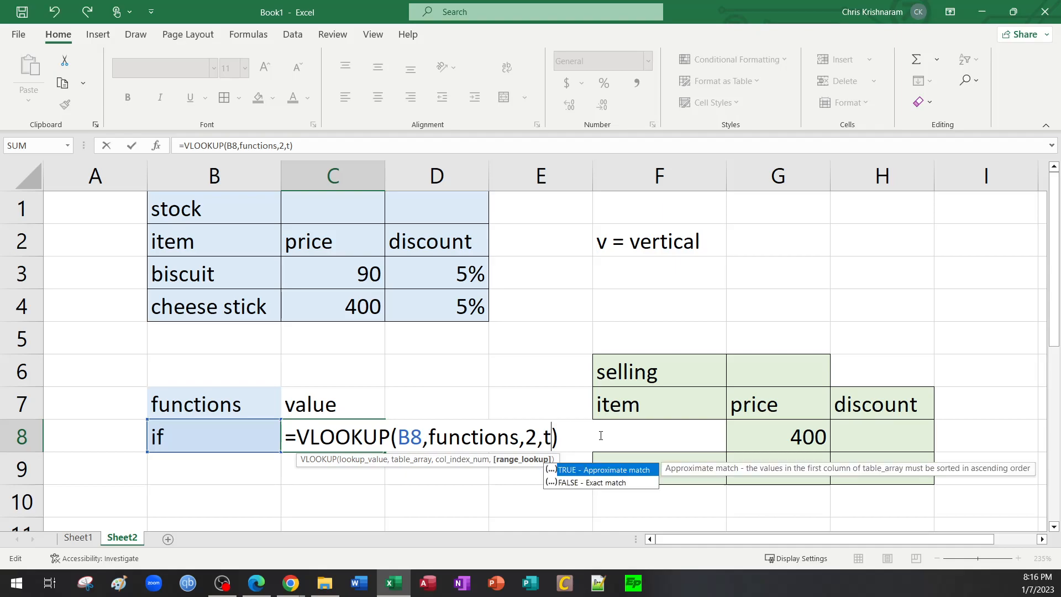
pyautogui.press('Return')
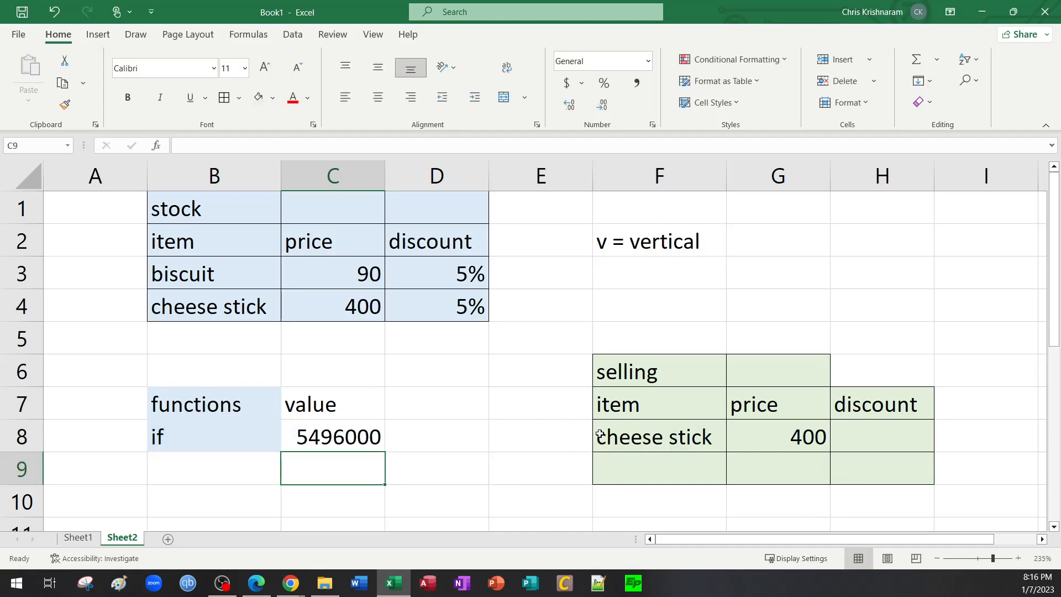
# Step: Examine the sorted functions list on Sheet1 and the VLOOKUP arguments in C8 and G8 on Sheet2
pyautogui.click(87, 538)
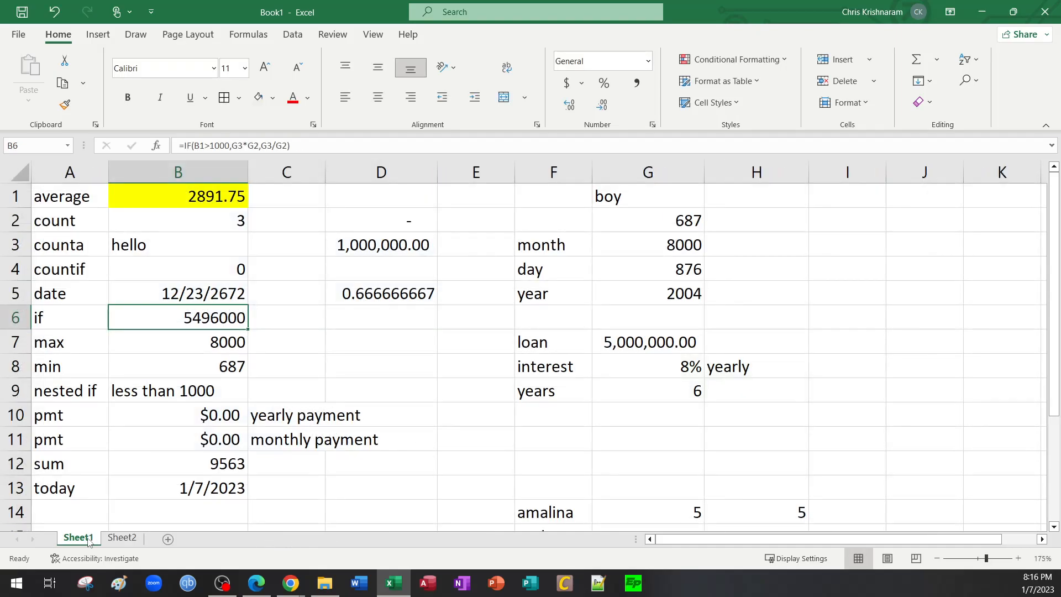
pyautogui.click(122, 538)
pyautogui.doubleClick(349, 437)
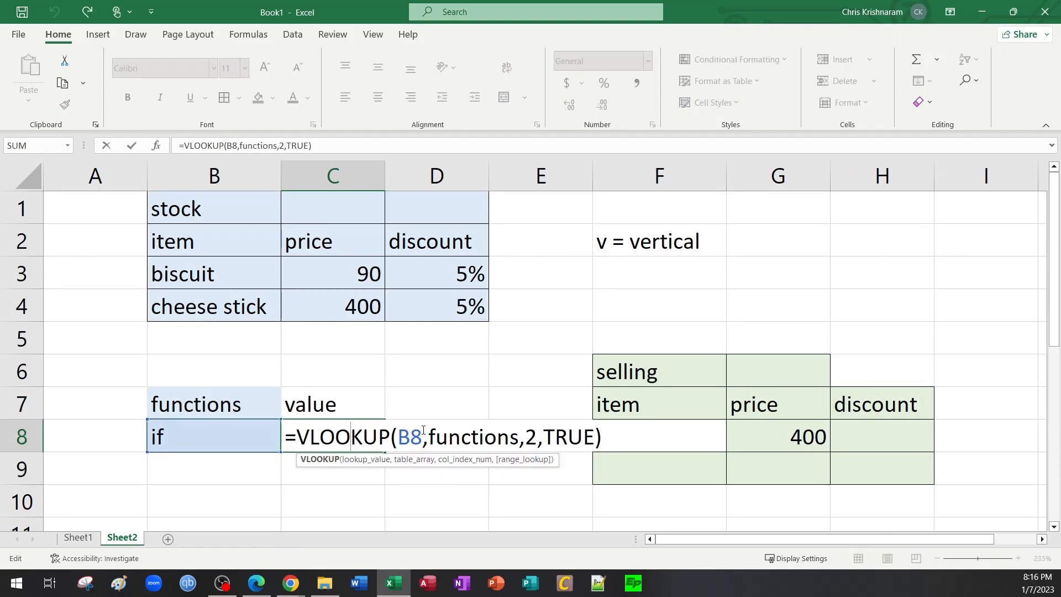
pyautogui.click(276, 359)
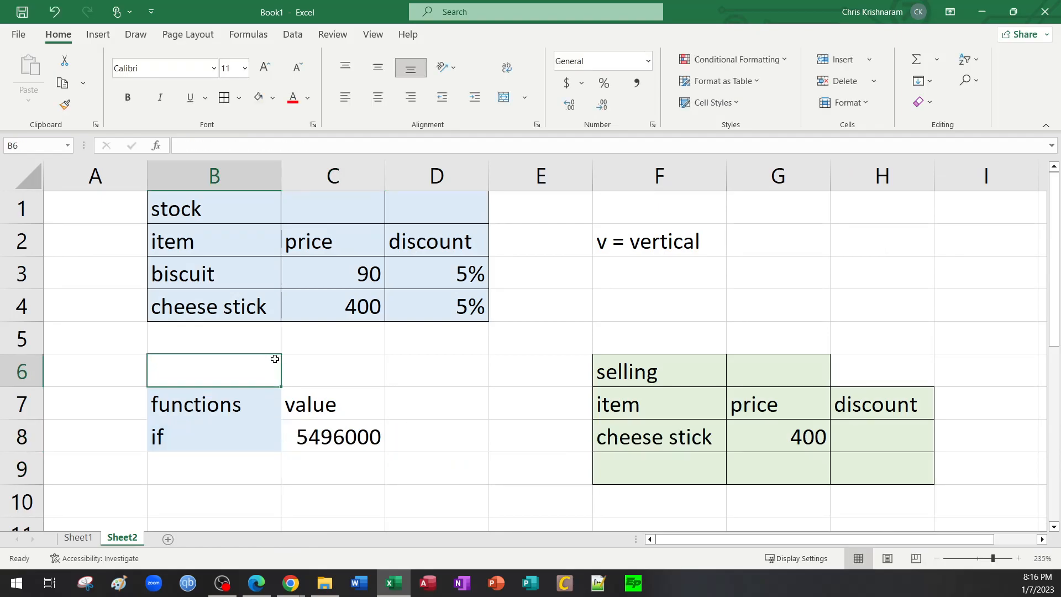
pyautogui.doubleClick(352, 436)
pyautogui.moveTo(400, 441); pyautogui.dragTo(594, 438)
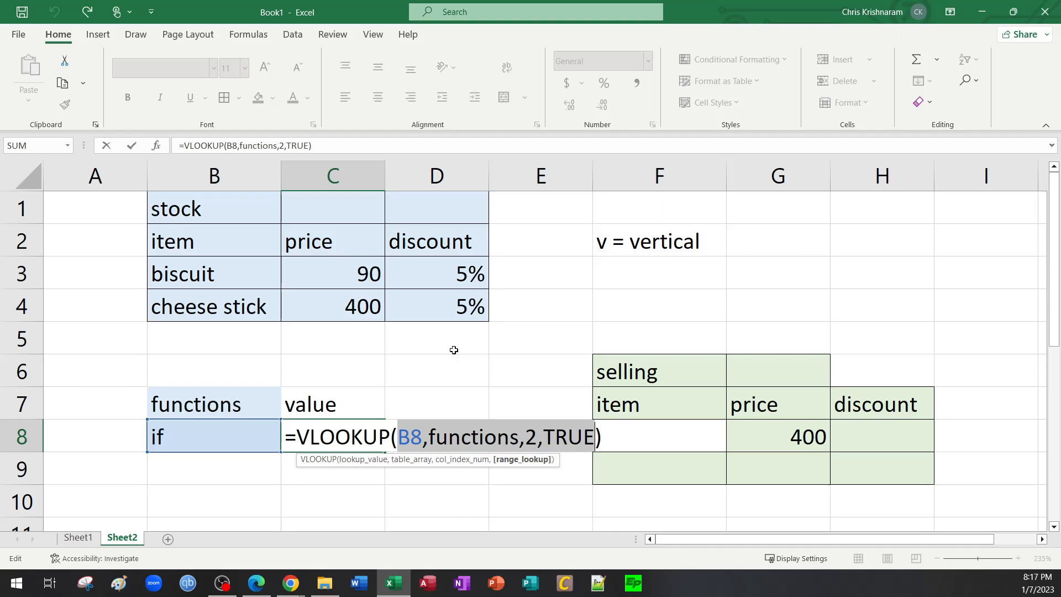
pyautogui.hotkey('ctrl', 'Return')
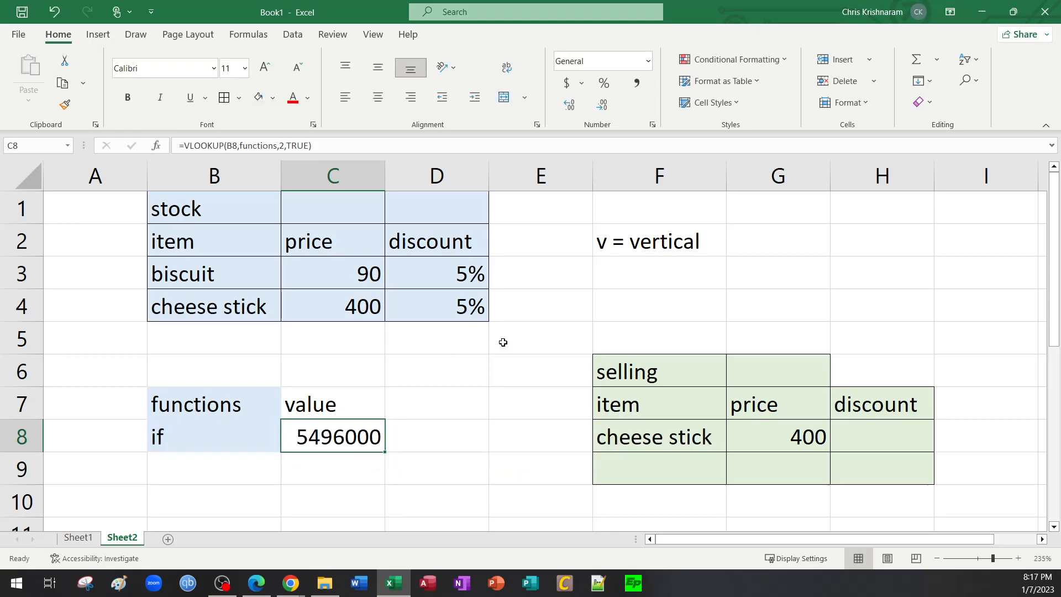
pyautogui.click(502, 341)
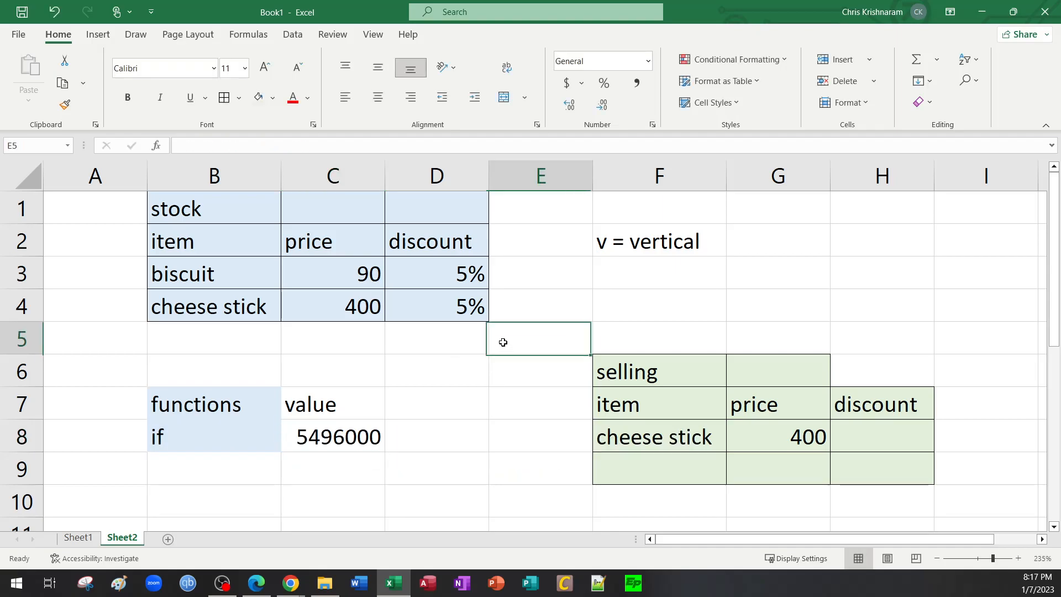
pyautogui.doubleClick(779, 439)
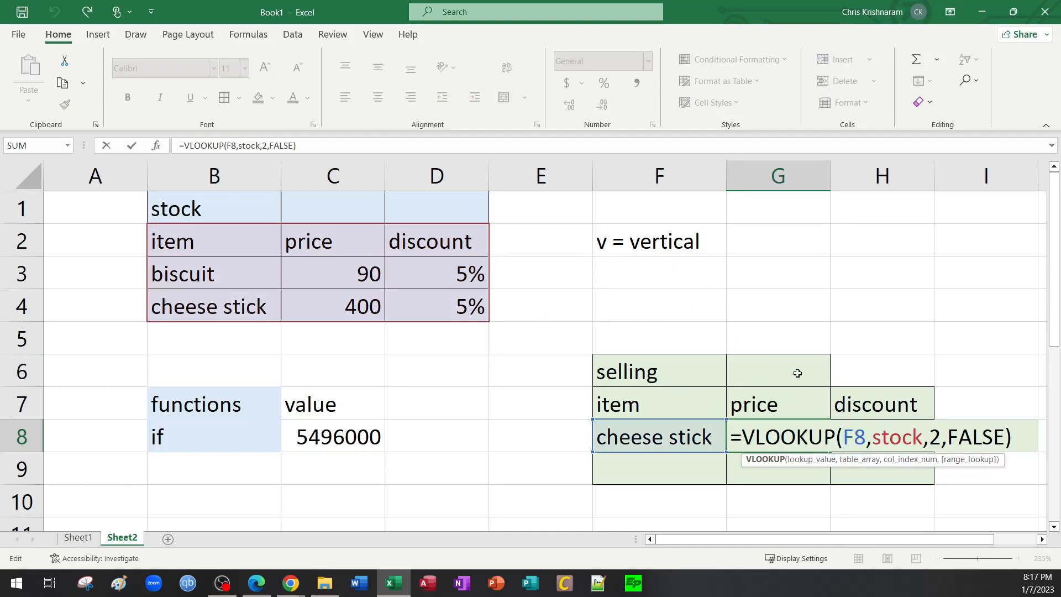
# Step: Clear the contents of the functions lookup in B7:C8 and the "v = vertical" note in F2 on Sheet2
pyautogui.click(258, 392)
pyautogui.moveTo(257, 391); pyautogui.dragTo(315, 439)
pyautogui.press('Delete')
pyautogui.doubleClick(765, 439)
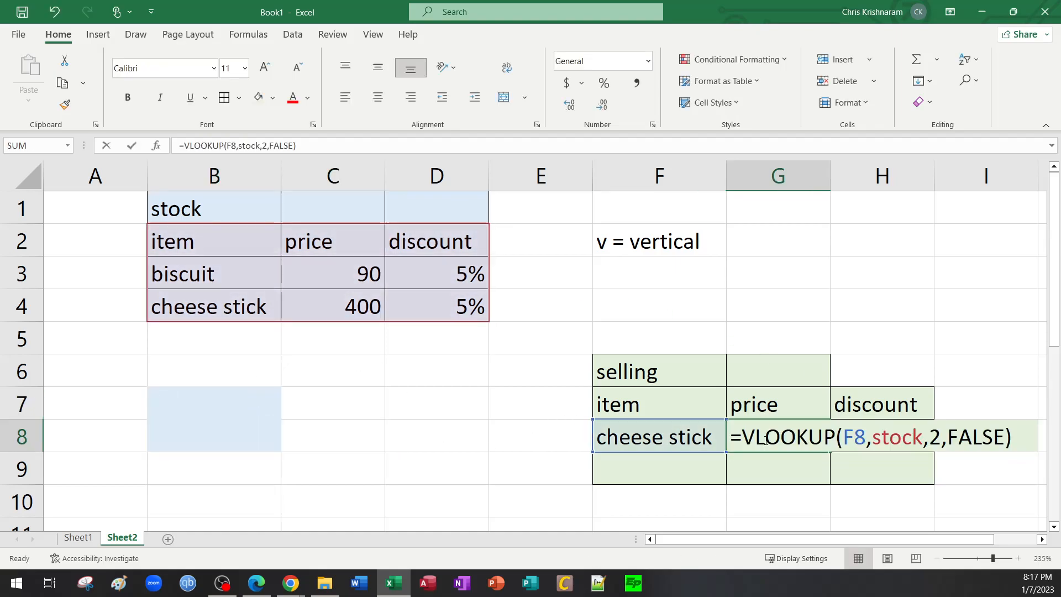
pyautogui.click(657, 241)
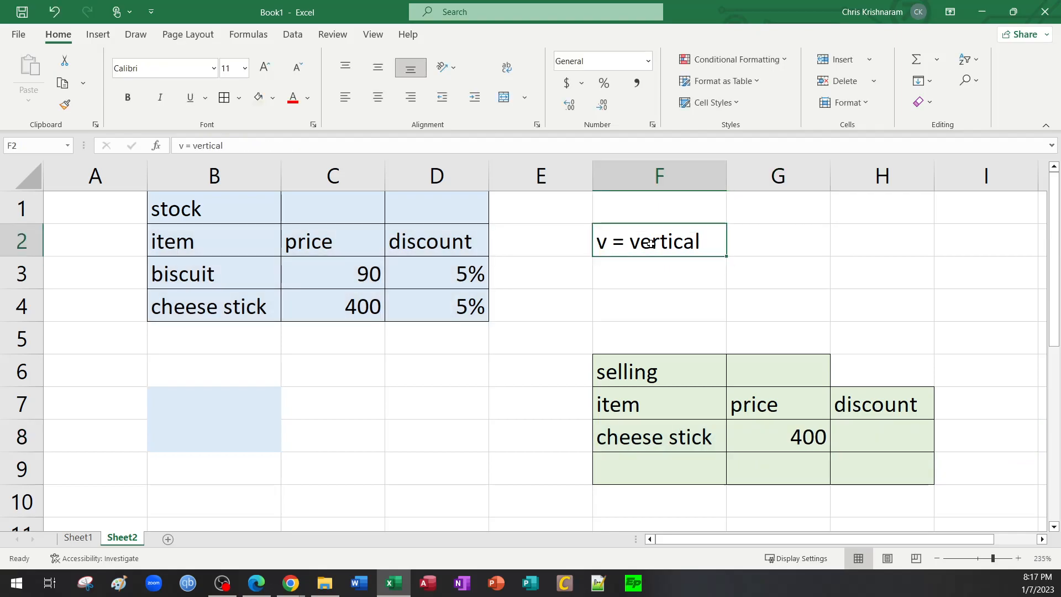
pyautogui.press('Delete')
# Step: Open G8's formula for review, and undo the change to G8 and the clearing of F2 and B7:C8
pyautogui.doubleClick(791, 448)
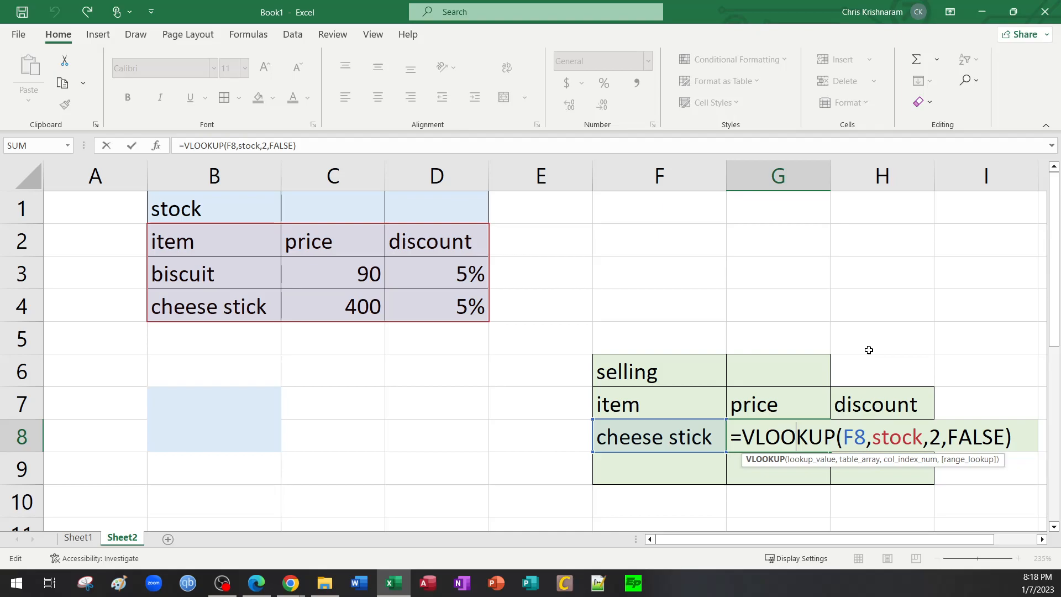
pyautogui.click(549, 296)
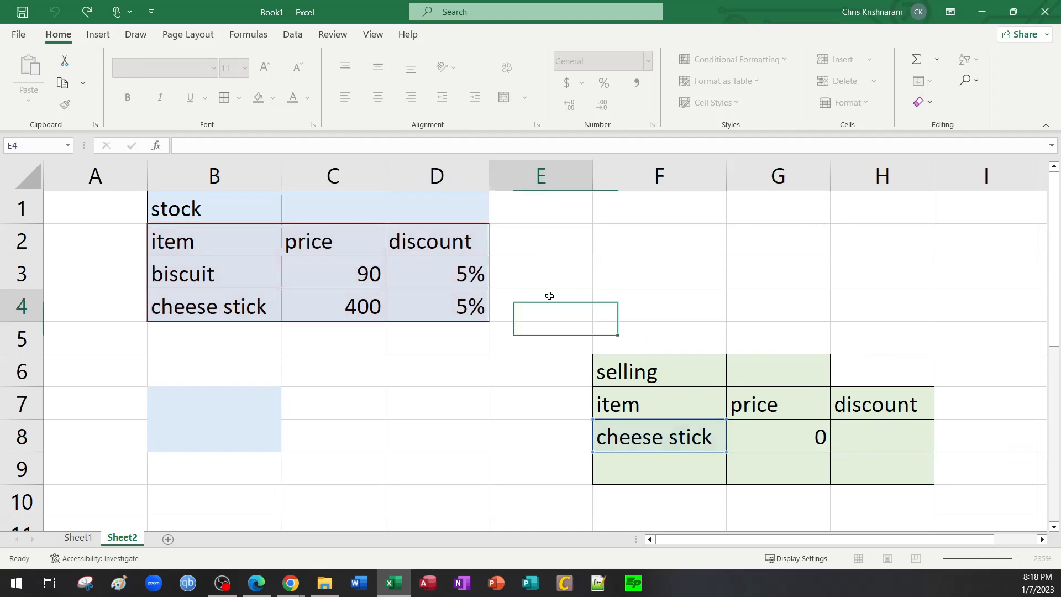
pyautogui.hotkey('ctrl', 'z')
pyautogui.hotkey('ctrl', 'z')
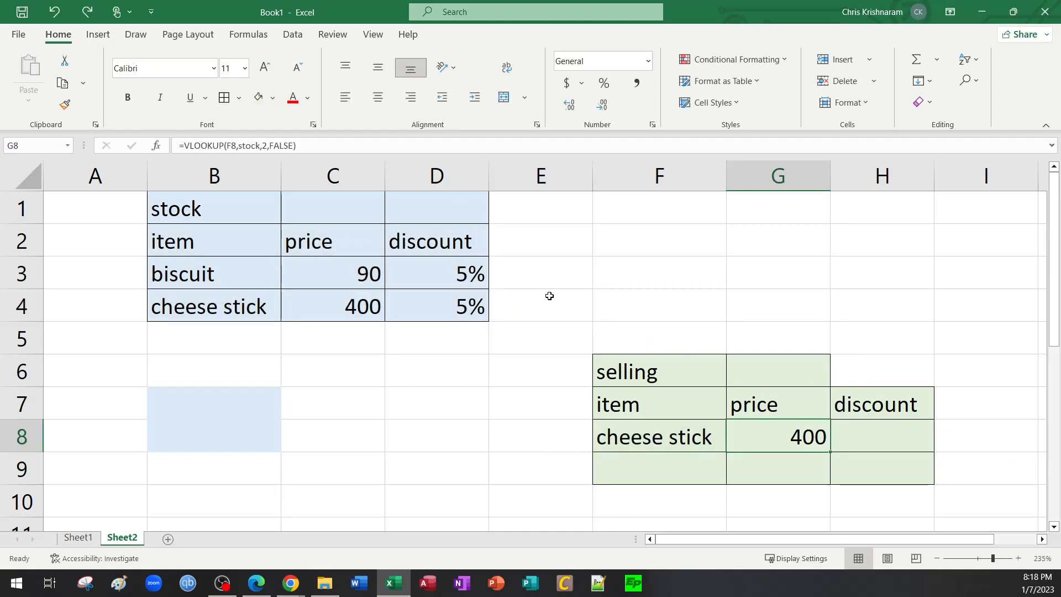
pyautogui.hotkey('ctrl', 'z')
pyautogui.hotkey('ctrl', 'z')
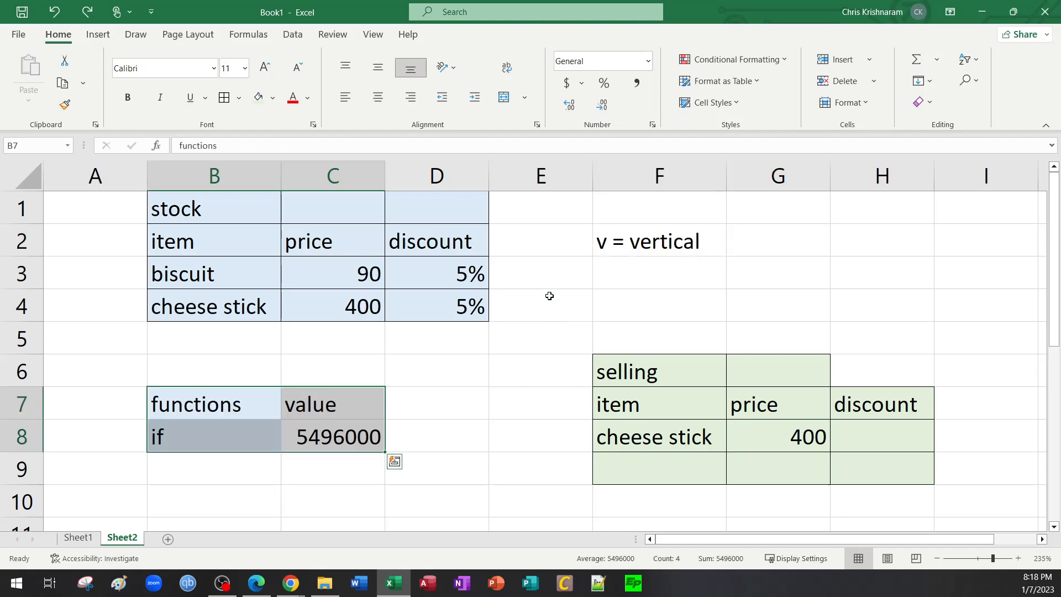
# Step: Display the formulas instead of results on Sheet2, and autofit the widths of columns B and C
pyautogui.hotkey('ctrl', '`')
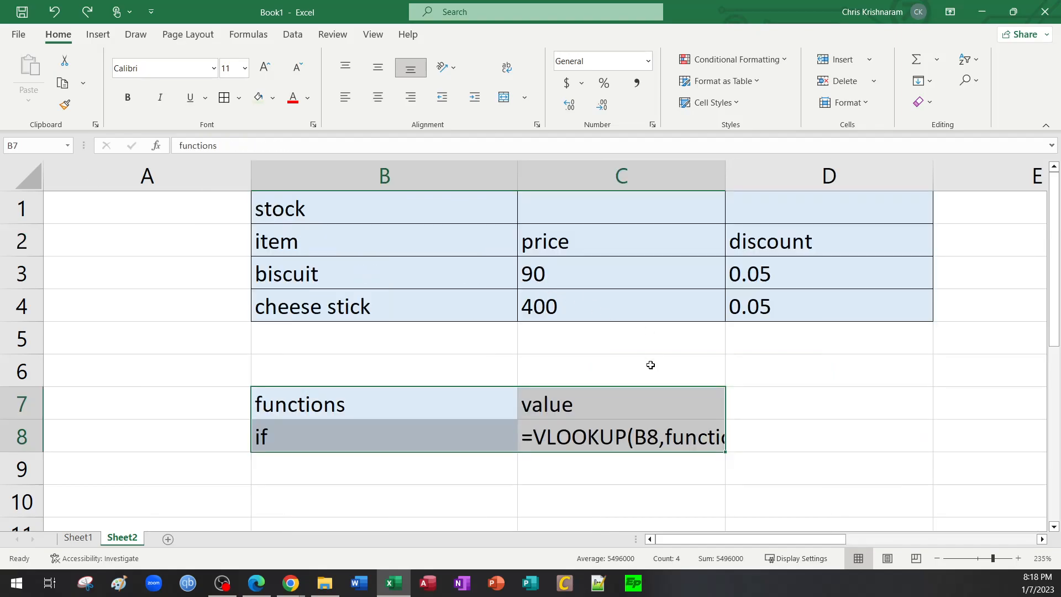
pyautogui.doubleClick(518, 166)
pyautogui.scroll(-1, 543, 273)
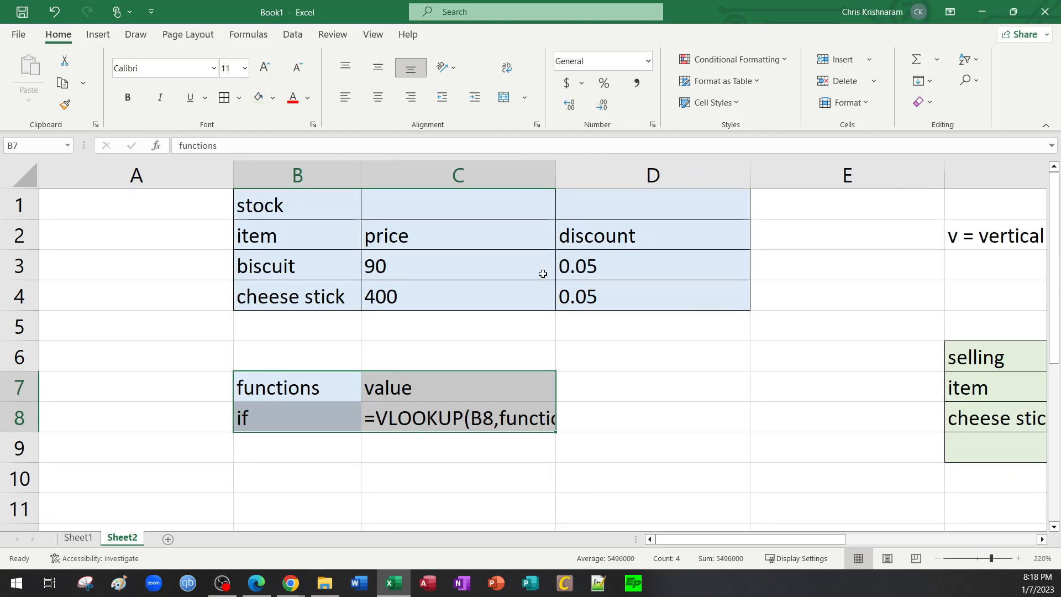
pyautogui.scroll(-1, 543, 273)
pyautogui.doubleClick(518, 168)
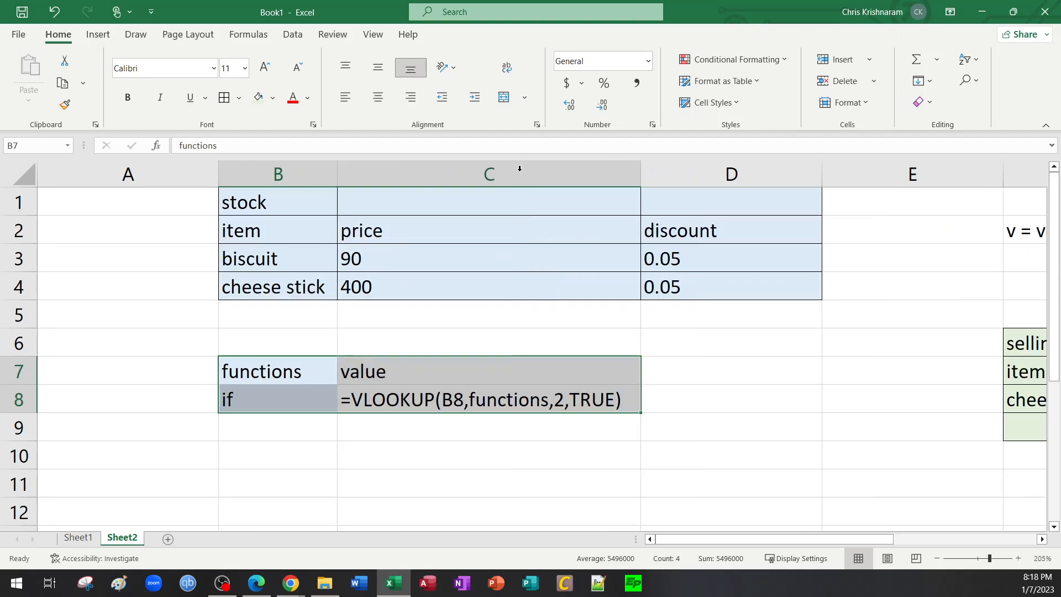
pyautogui.scroll(-2, 768, 339)
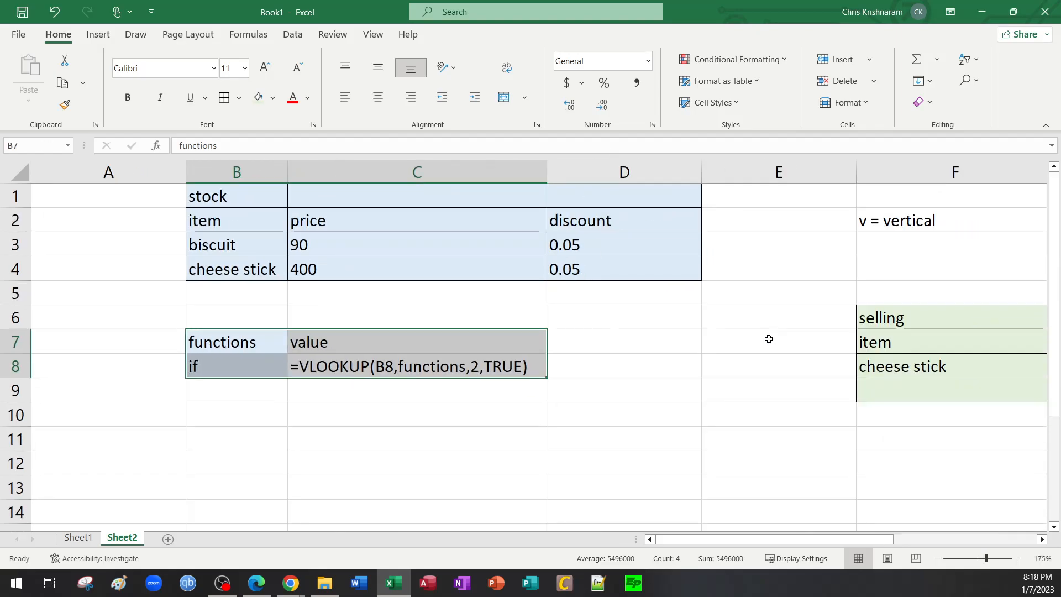
# Step: Autofit column D on Sheet2, narrow columns E and F, and widen column G to fit the whole G8 formula
pyautogui.scroll(-1, 753, 383)
pyautogui.doubleClick(642, 171)
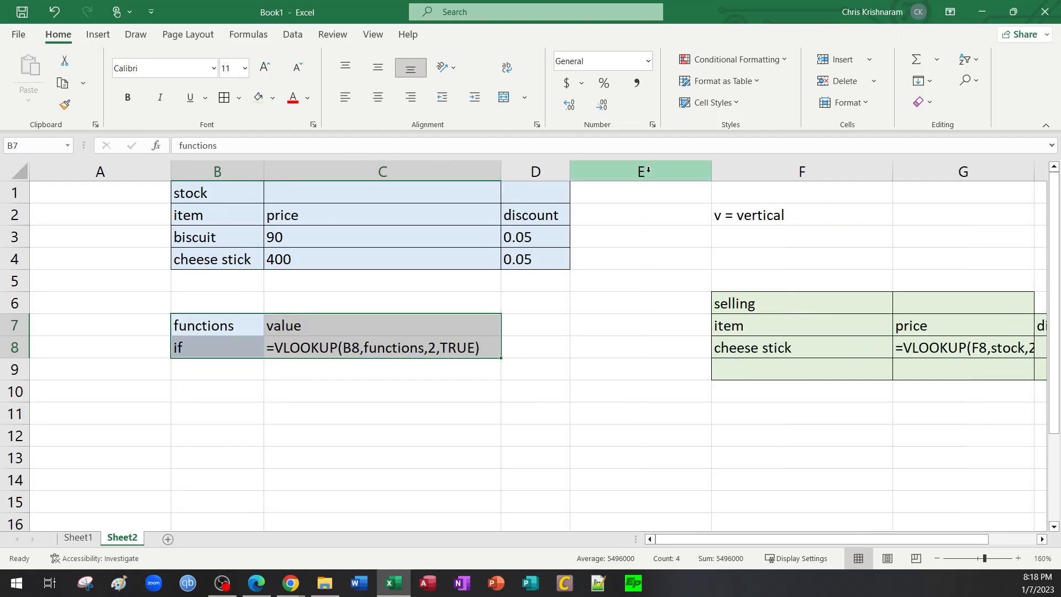
pyautogui.moveTo(711, 169); pyautogui.dragTo(630, 169)
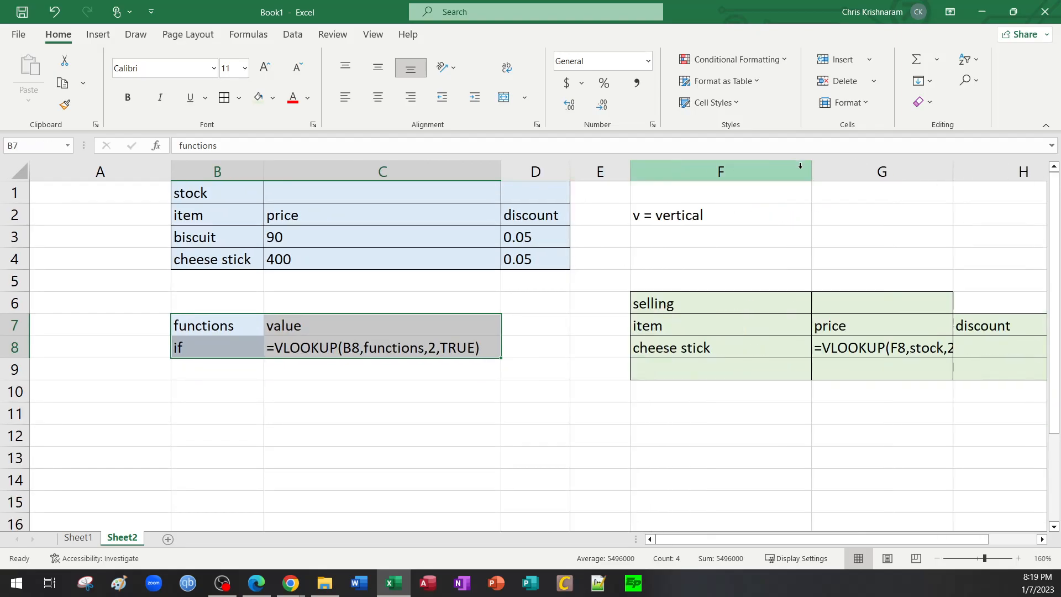
pyautogui.moveTo(811, 168); pyautogui.dragTo(722, 168)
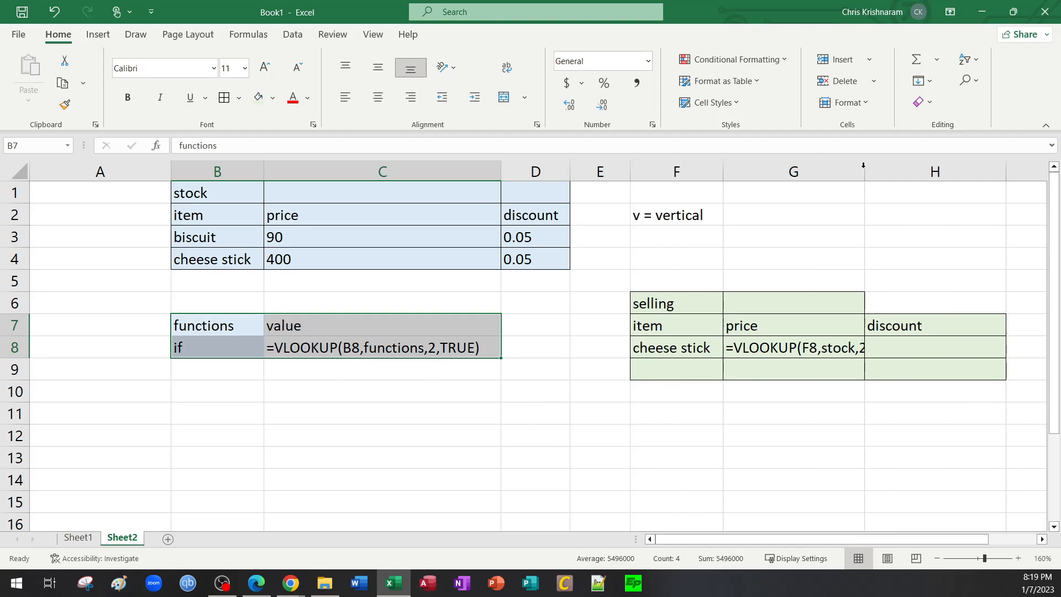
pyautogui.moveTo(863, 165); pyautogui.dragTo(930, 165)
pyautogui.scroll(-1, 898, 350)
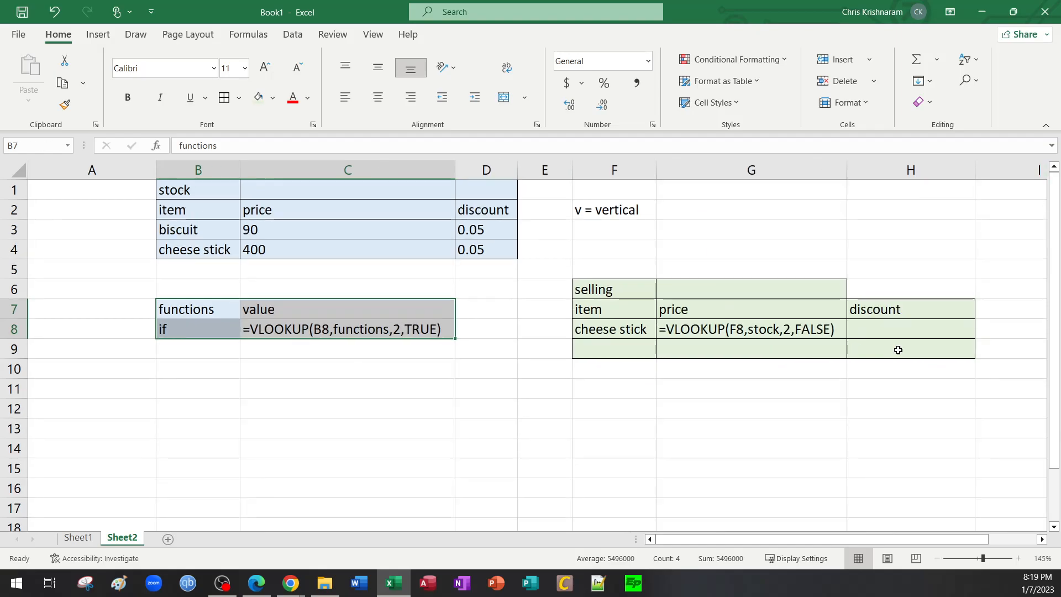
pyautogui.scroll(1, 898, 350)
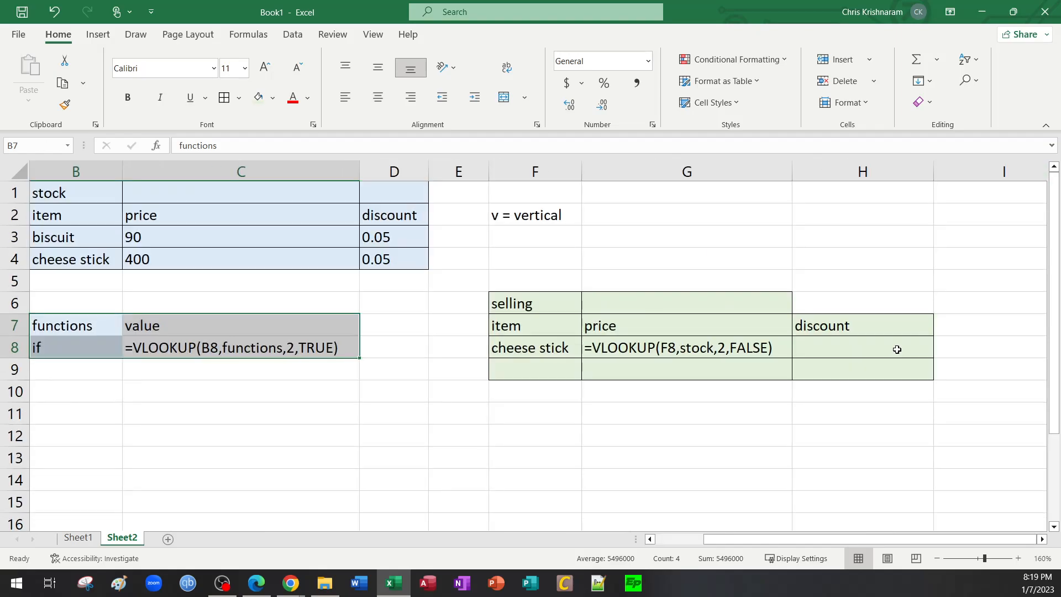
# Step: Fill the functions lookup range B7:C8 with the standard orange color
pyautogui.click(378, 413)
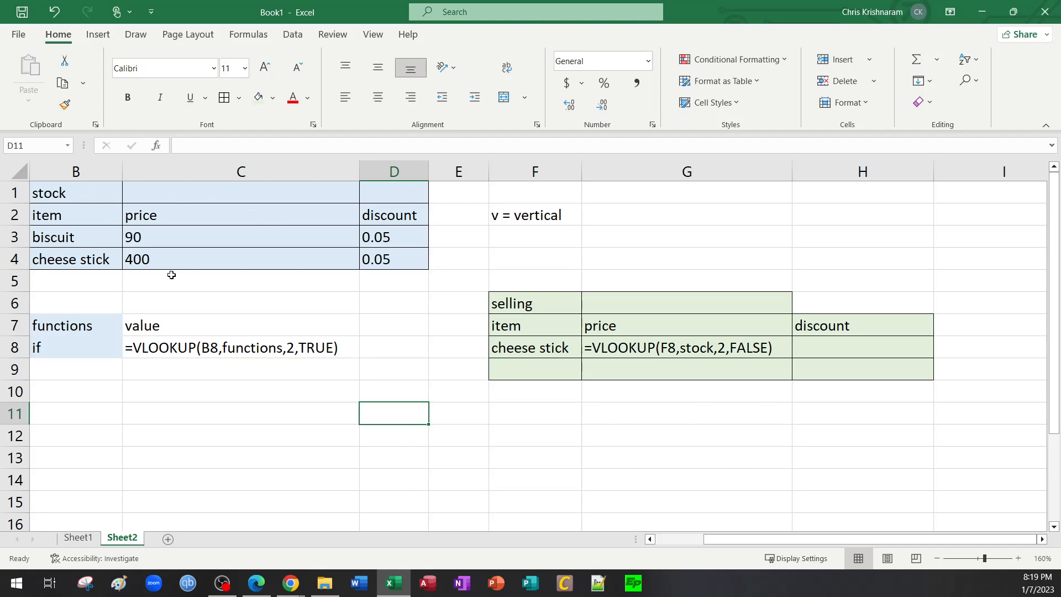
pyautogui.moveTo(85, 324); pyautogui.dragTo(282, 353)
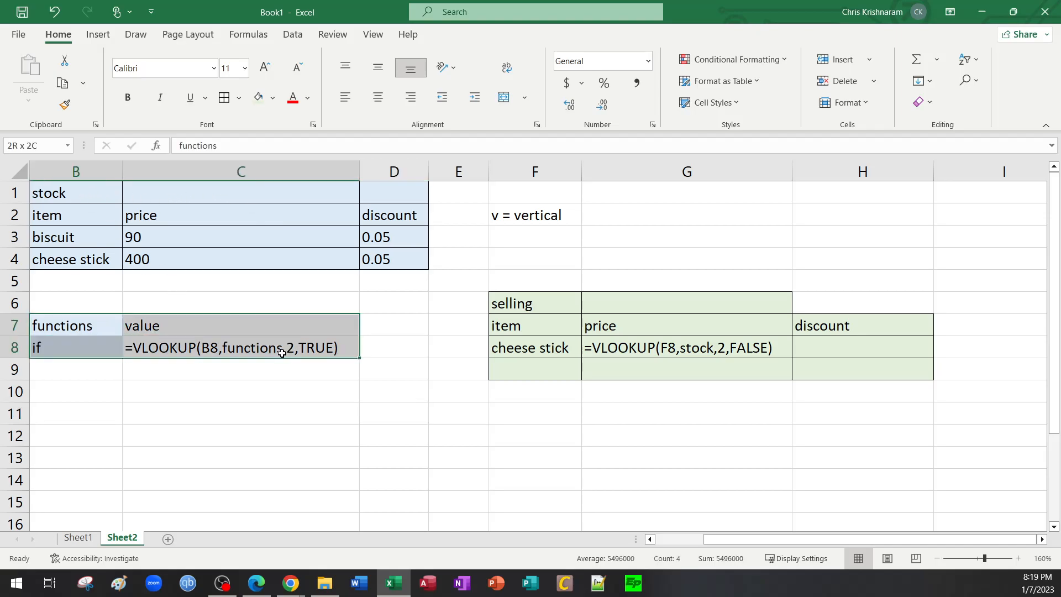
pyautogui.click(272, 98)
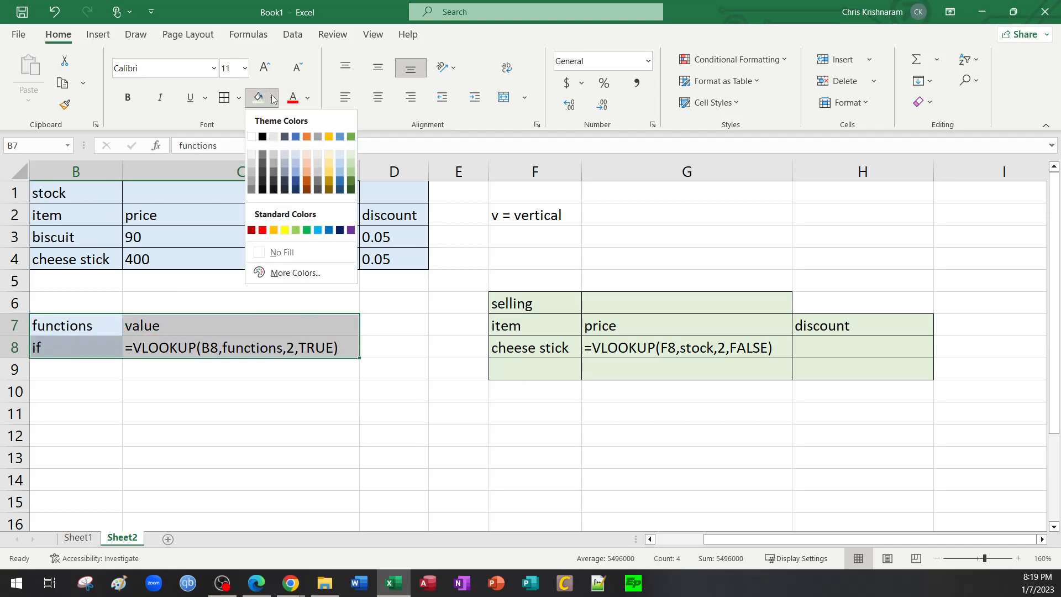
pyautogui.click(274, 230)
pyautogui.click(400, 323)
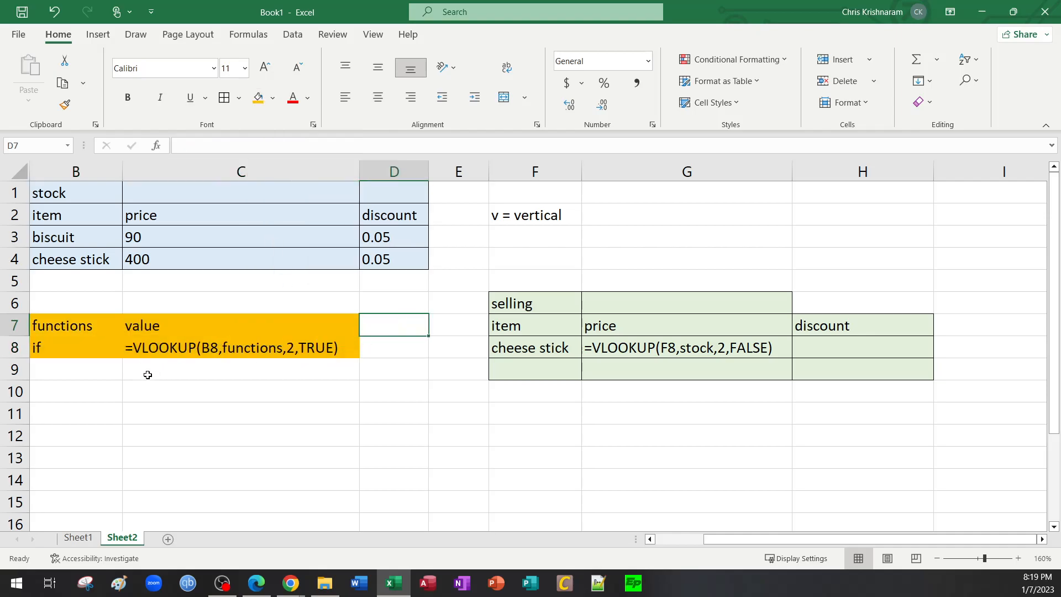
pyautogui.click(103, 370)
pyautogui.moveTo(92, 327); pyautogui.dragTo(317, 343)
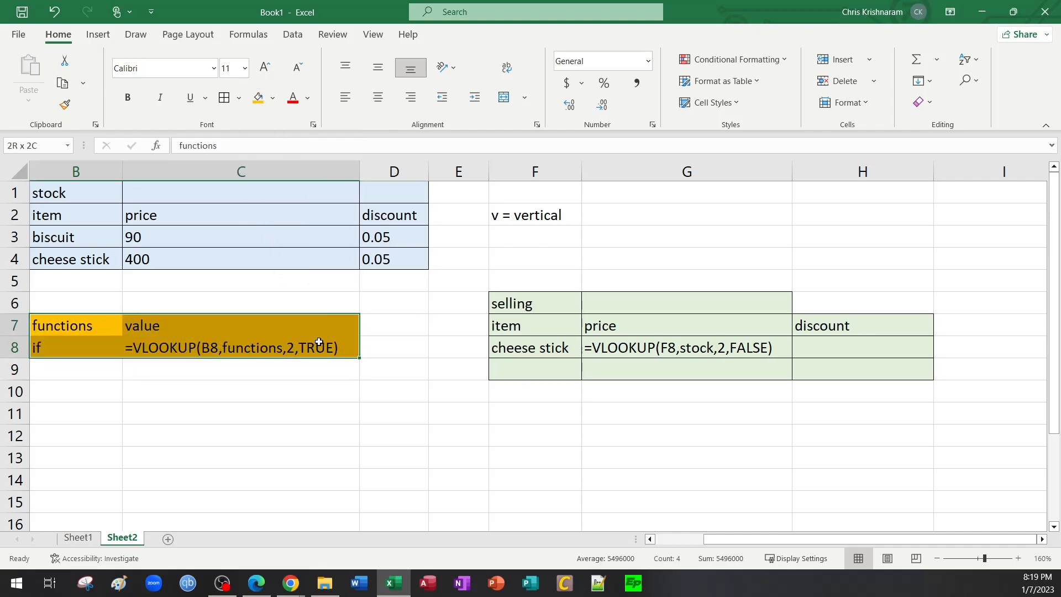
pyautogui.click(337, 450)
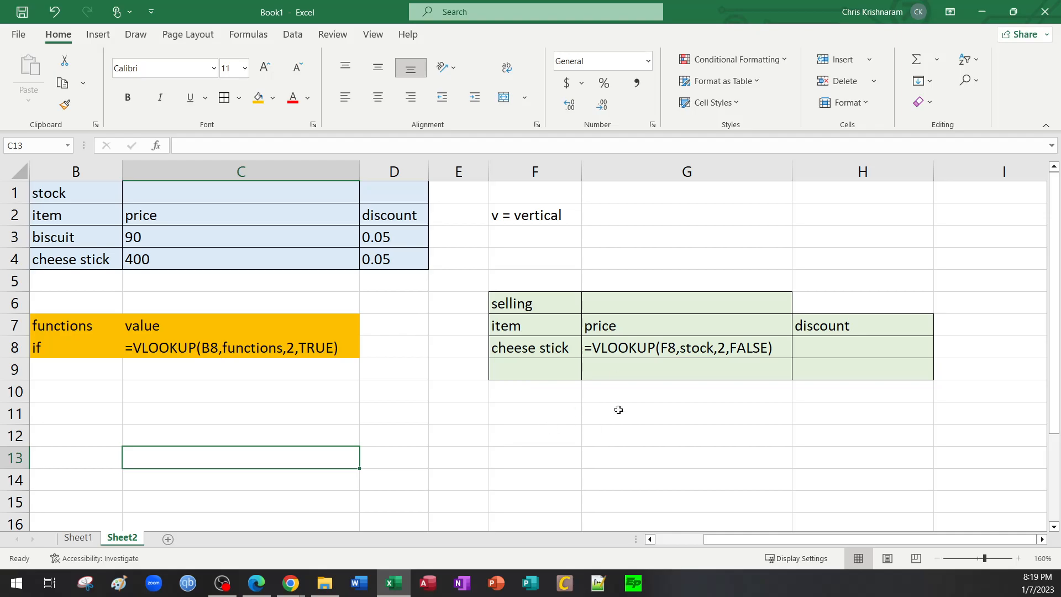
# Step: Change the range_lookup argument of the VLOOKUP formula in C8 to FALSE
pyautogui.doubleClick(334, 348)
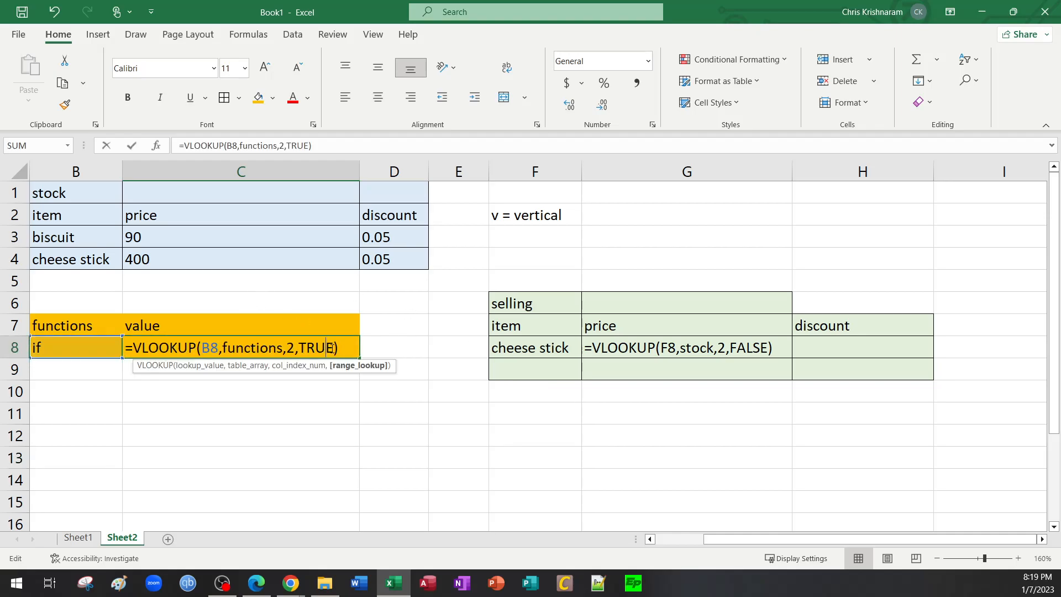
pyautogui.press('BackSpace')
pyautogui.press('BackSpace')
pyautogui.press('BackSpace')
pyautogui.press('BackSpace')
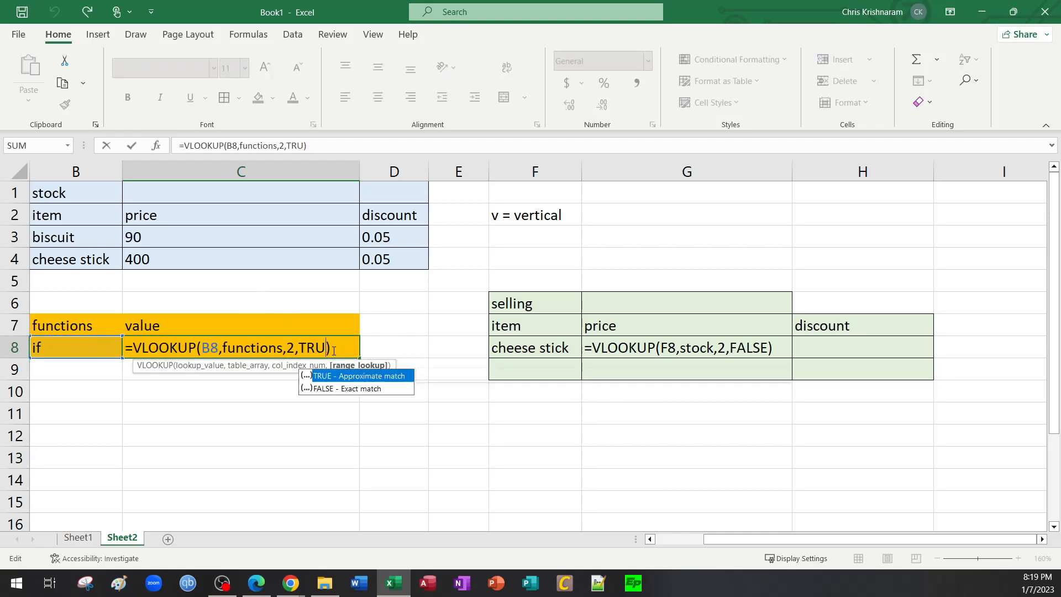
pyautogui.write('false')
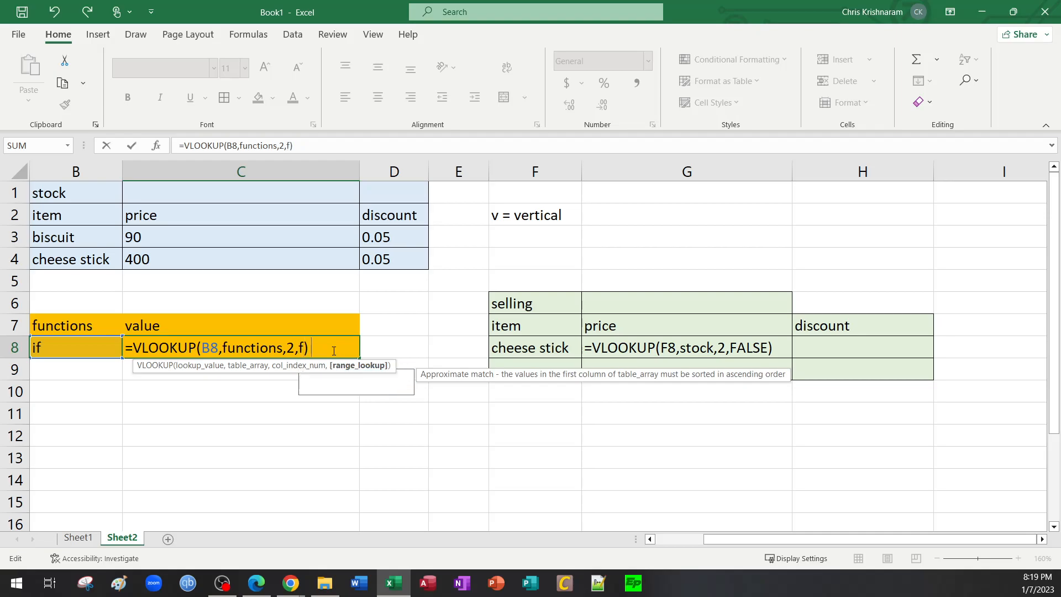
pyautogui.press('Return')
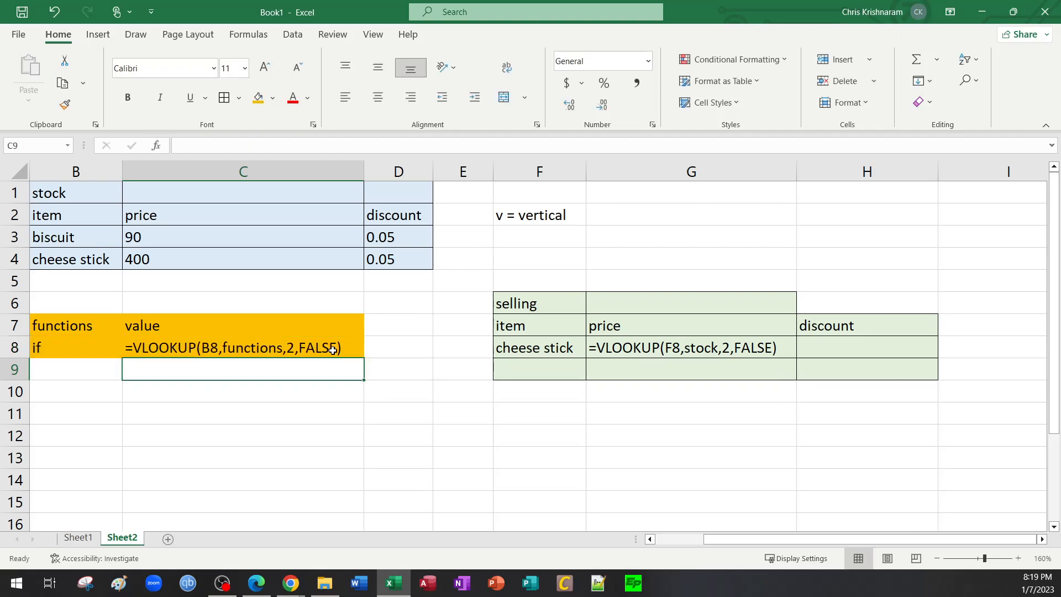
pyautogui.click(311, 426)
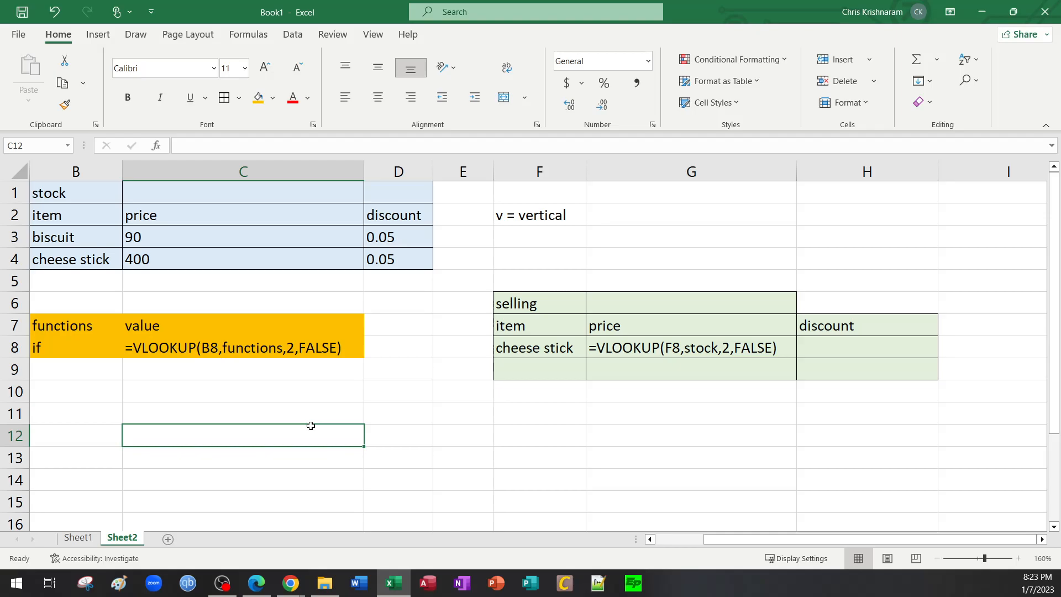
# Step: Switch to the spreadsheet notes PDF in Edge and review the VLOOKUP syntax and explanation on page 5
pyautogui.click(256, 583)
pyautogui.scroll(-3, 528, 401)
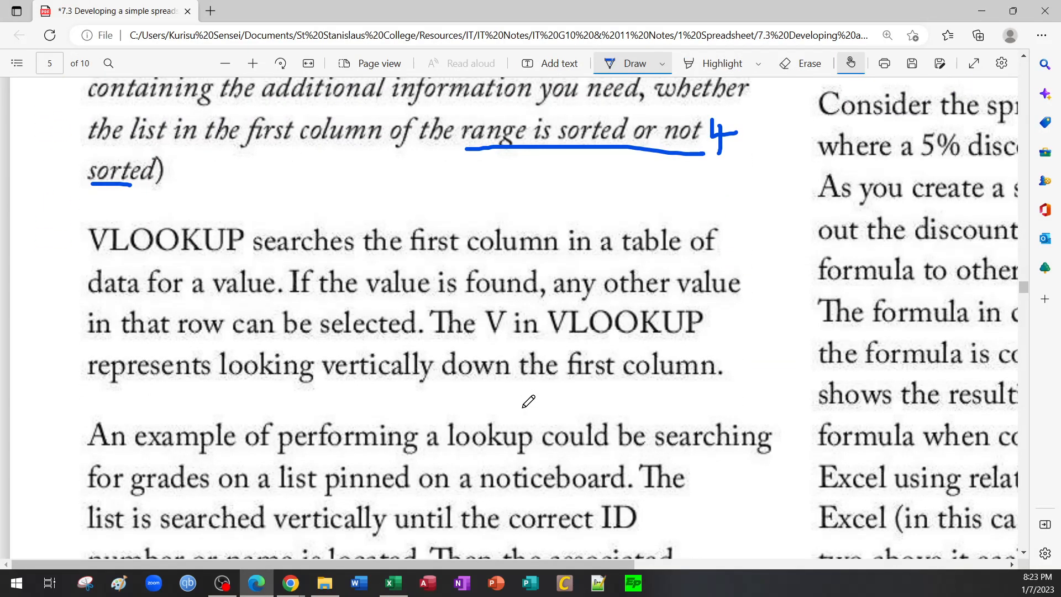
pyautogui.scroll(-1, 529, 401)
pyautogui.scroll(-6, 529, 401)
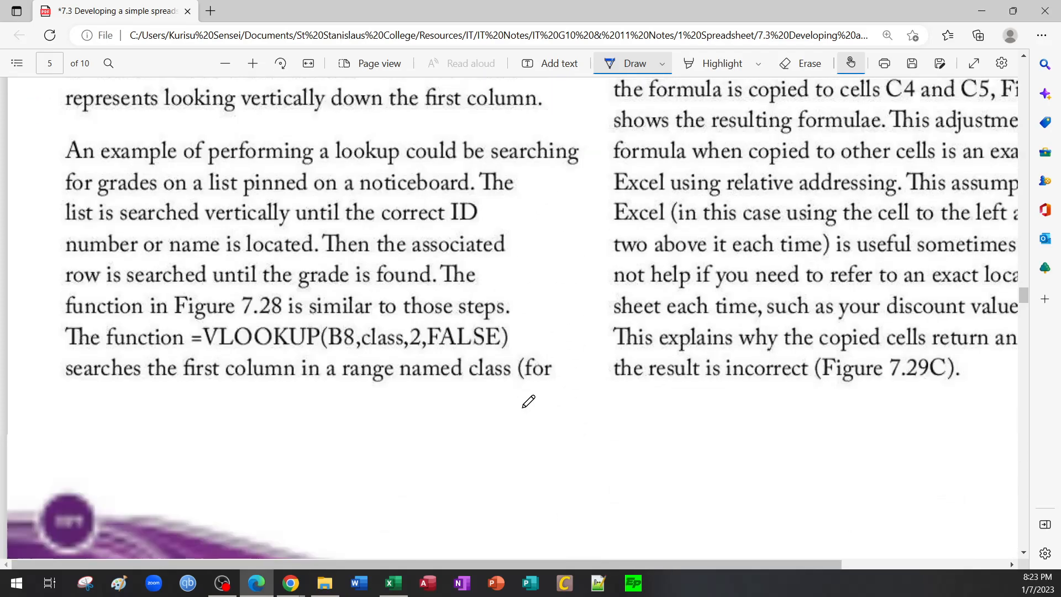
pyautogui.scroll(5, 529, 401)
pyautogui.scroll(15, 527, 400)
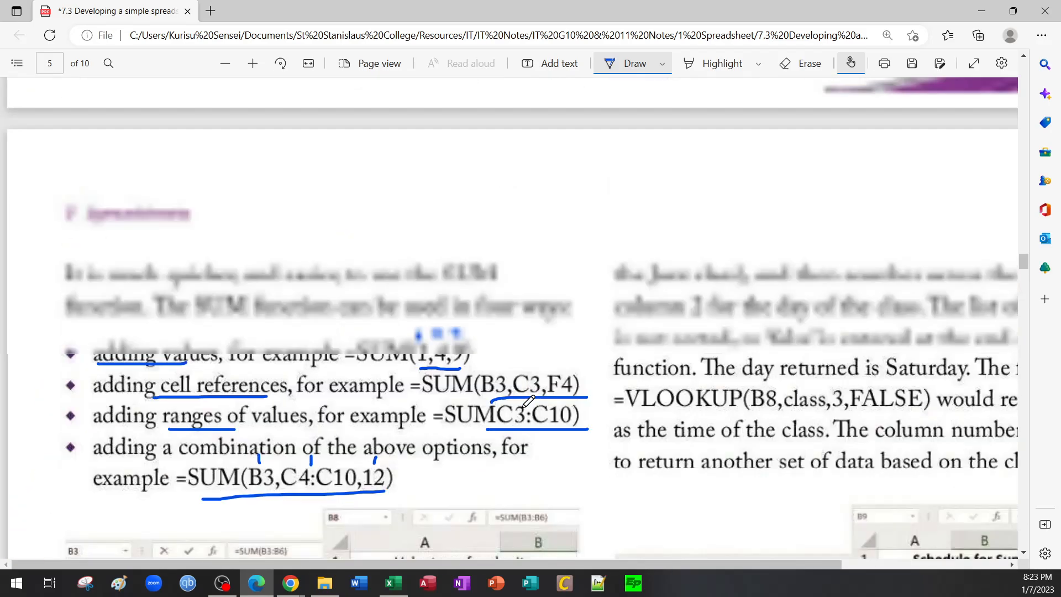
pyautogui.scroll(-14, 528, 401)
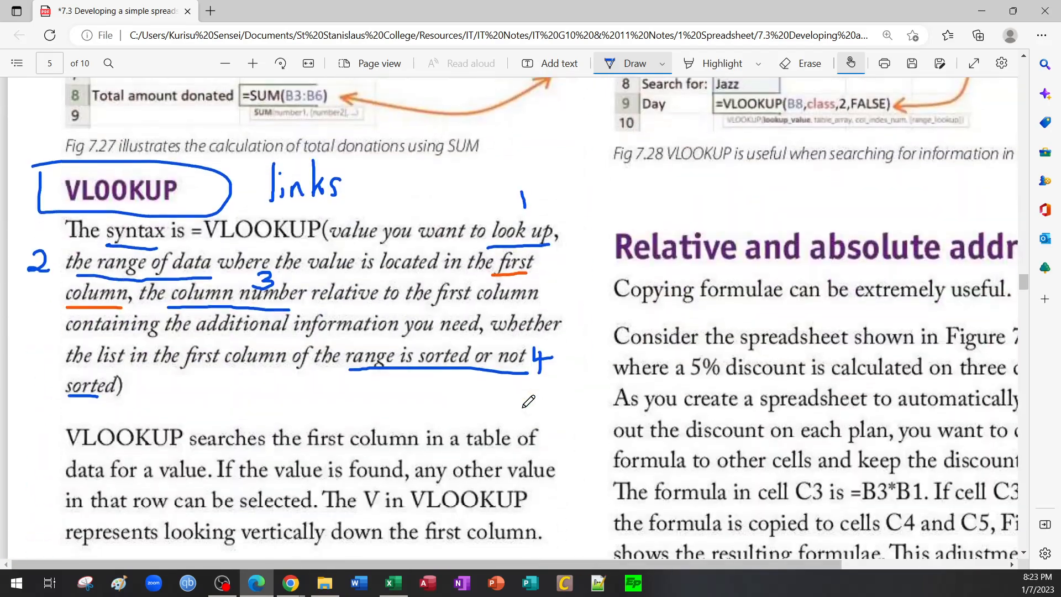
# Step: Switch back to the Excel workbook and enter "biscuit" as the second selling item in F9
pyautogui.click(393, 582)
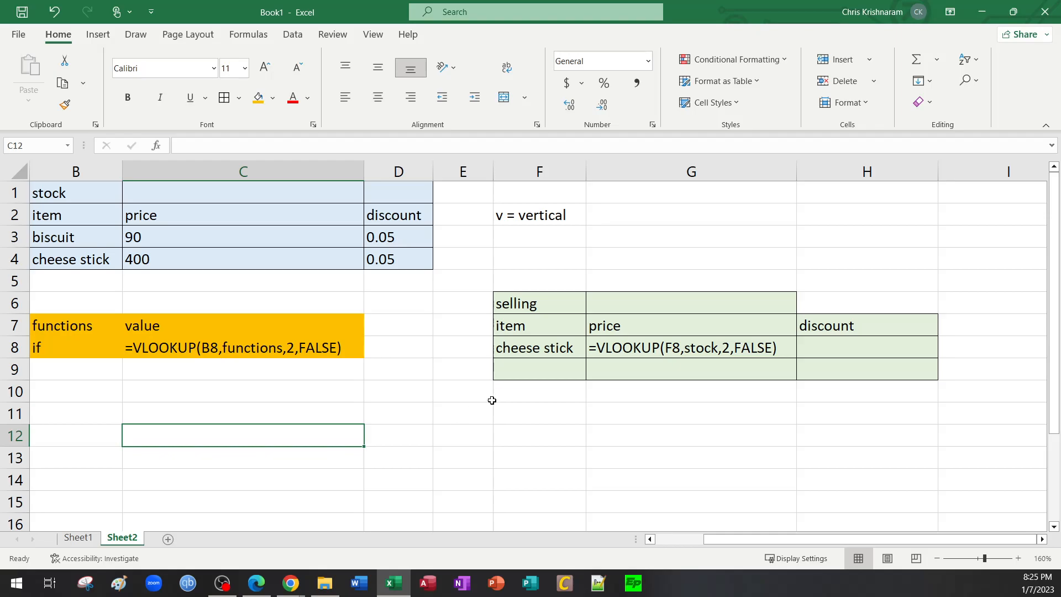
pyautogui.click(518, 370)
pyautogui.write('biscuit')
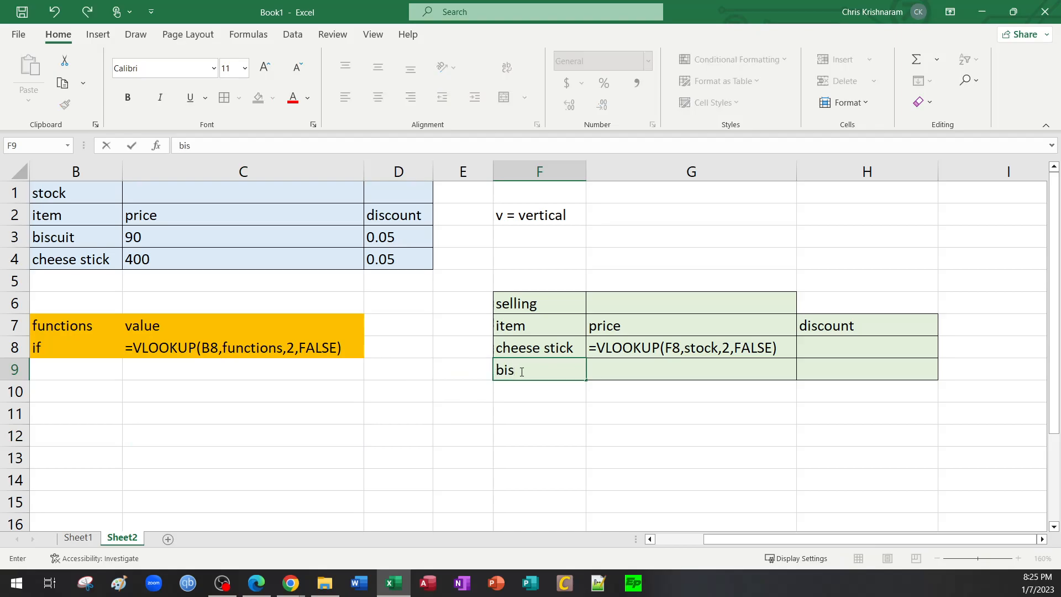
pyautogui.press('Return')
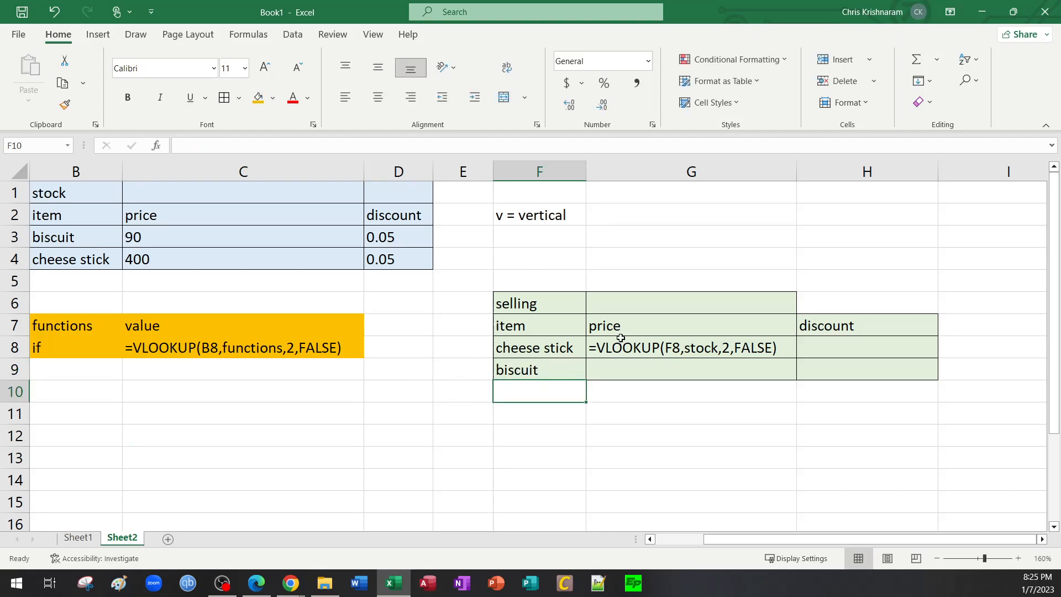
# Step: Enter "?" placeholders in the selling table for biscuit's price in G9 and the discounts in H9 and H8
pyautogui.doubleClick(689, 352)
pyautogui.click(666, 369)
pyautogui.click(668, 440)
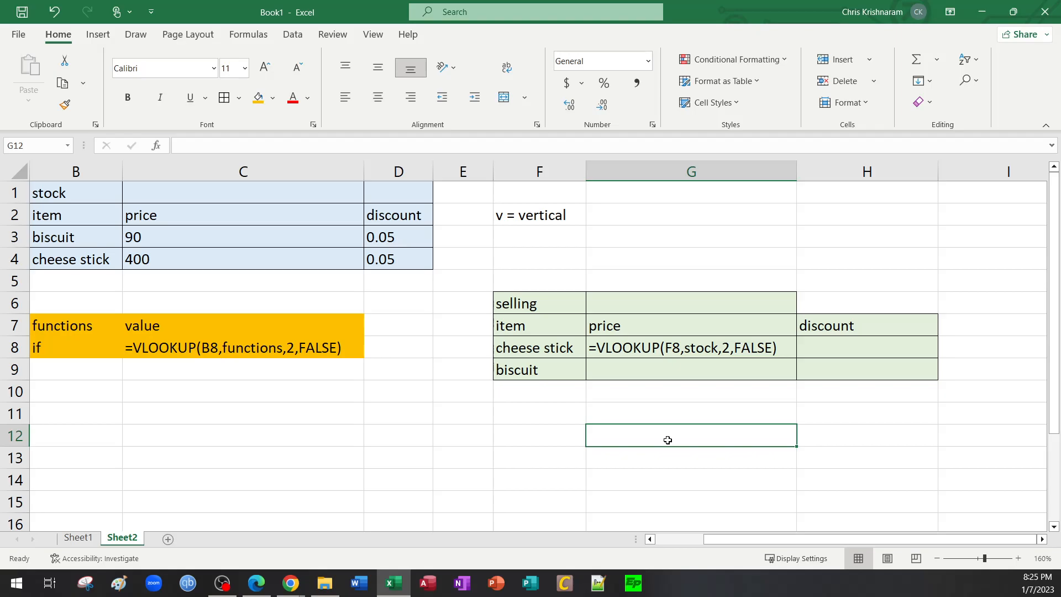
pyautogui.press('Up')
pyautogui.press('Up')
pyautogui.press('Up')
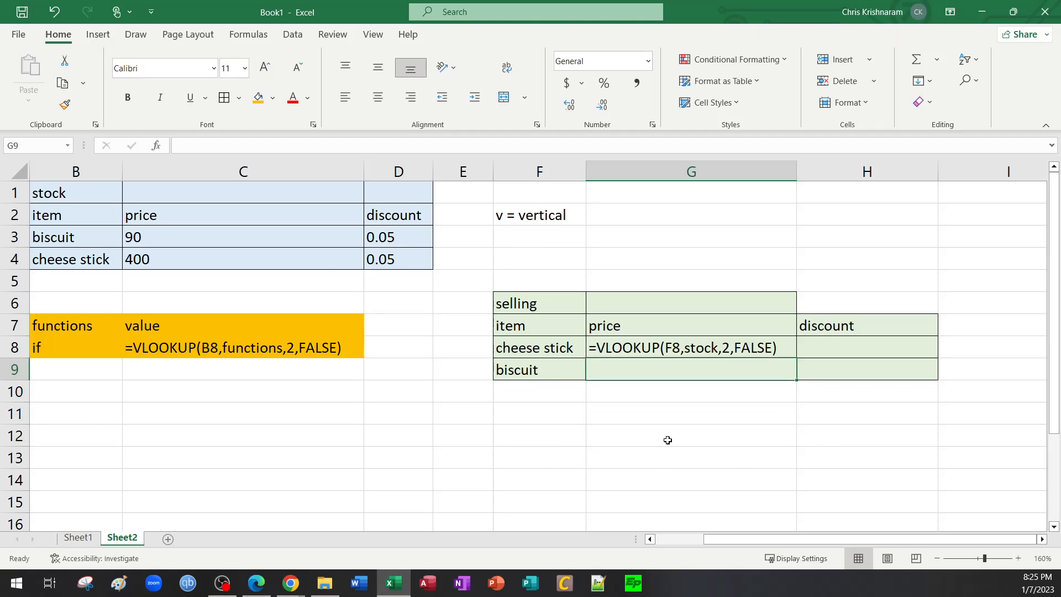
pyautogui.write('?')
pyautogui.press('Tab')
pyautogui.write('?')
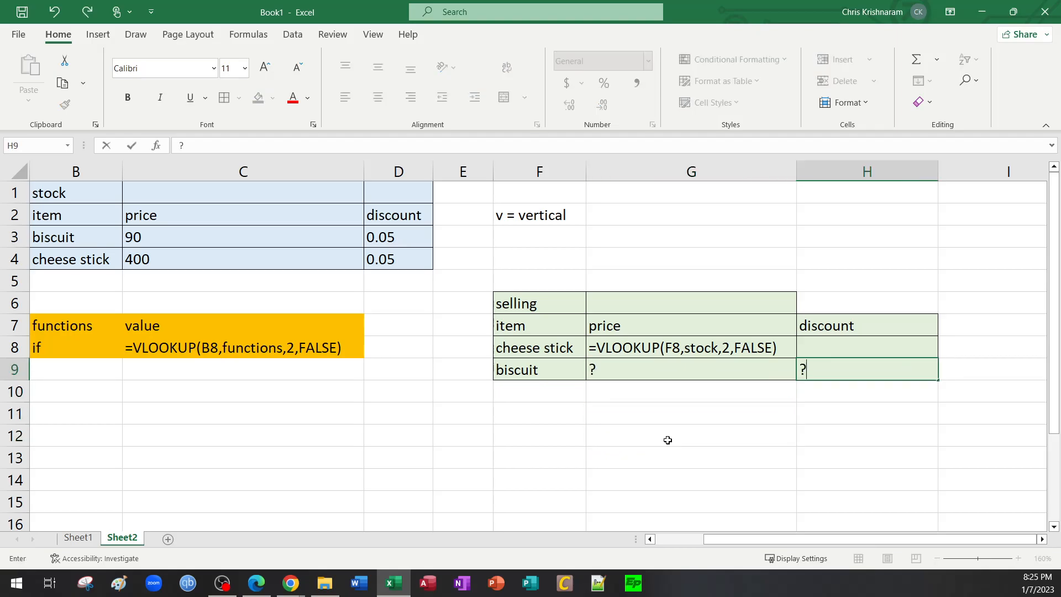
pyautogui.press('Up')
pyautogui.write('?')
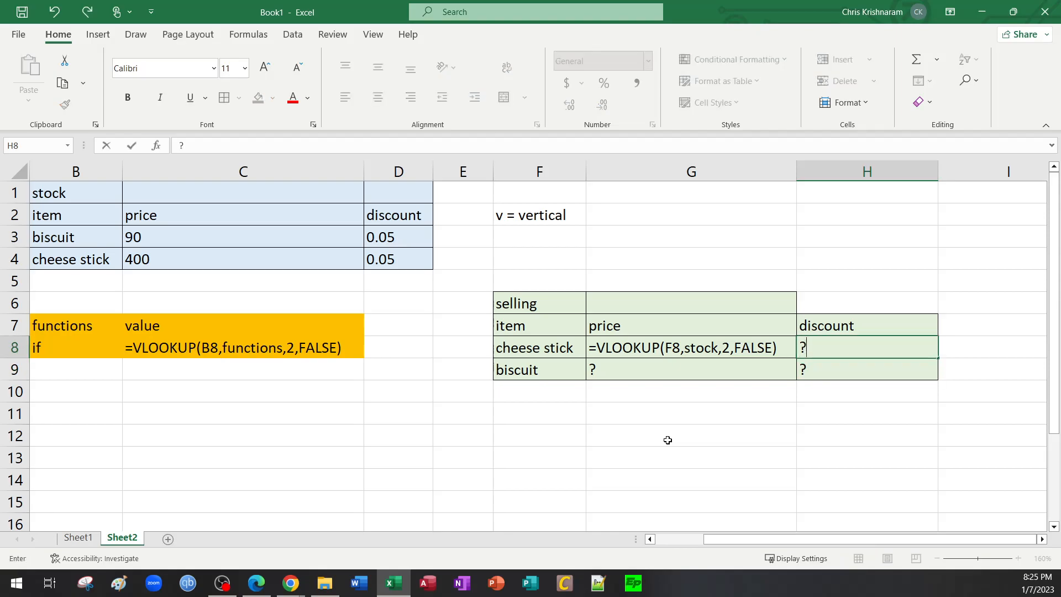
pyautogui.press('Return')
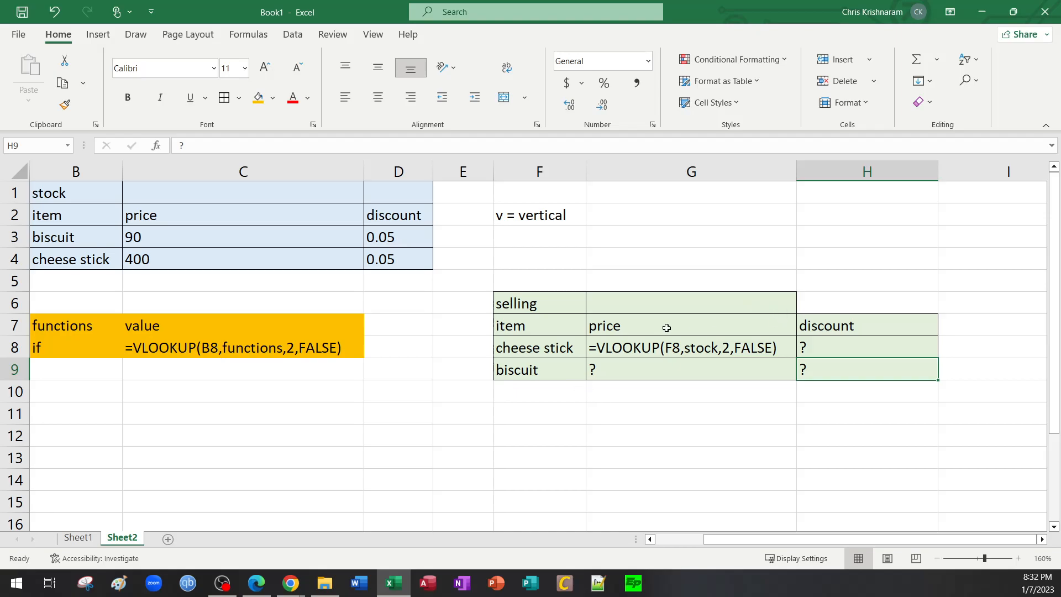
# Step: Examine how G8's VLOOKUP arguments relate to the cheese stick item in F8 and the stock range's columns in B2:D4
pyautogui.click(547, 350)
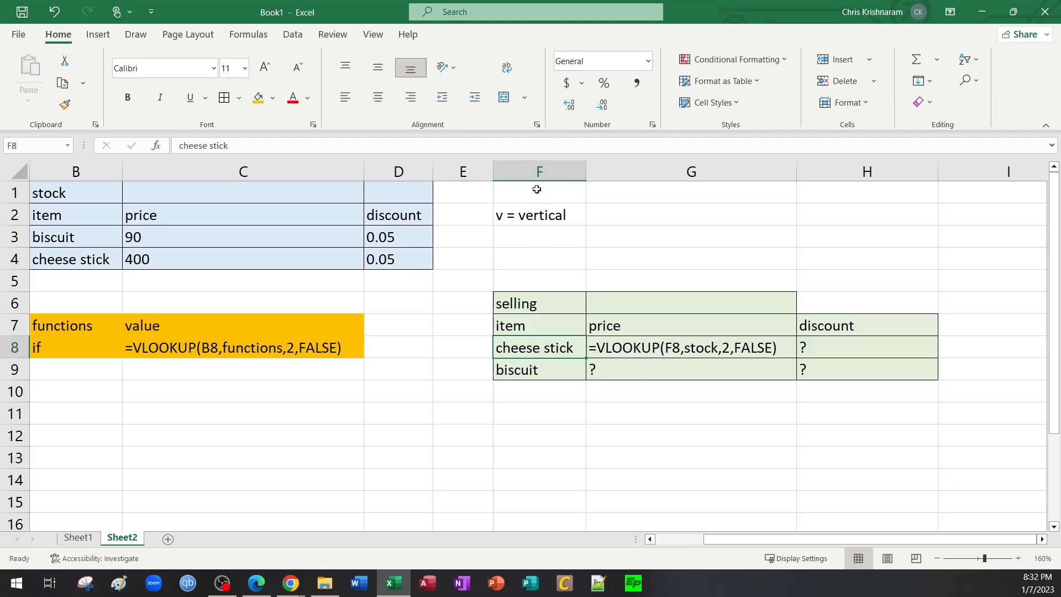
pyautogui.click(537, 172)
pyautogui.click(531, 348)
pyautogui.click(633, 348)
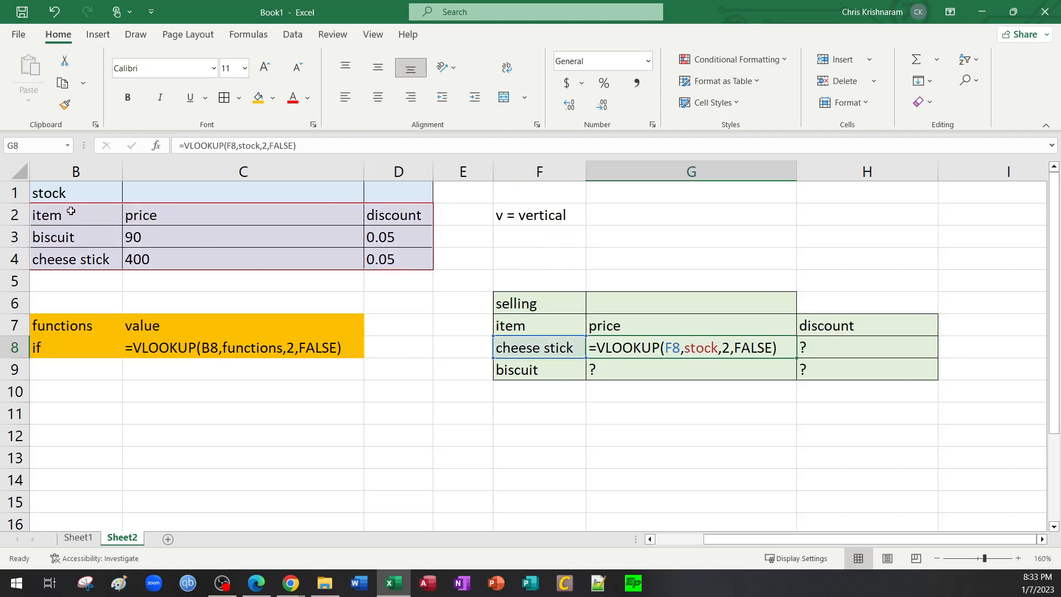
pyautogui.moveTo(71, 211); pyautogui.dragTo(391, 264)
pyautogui.click(390, 238)
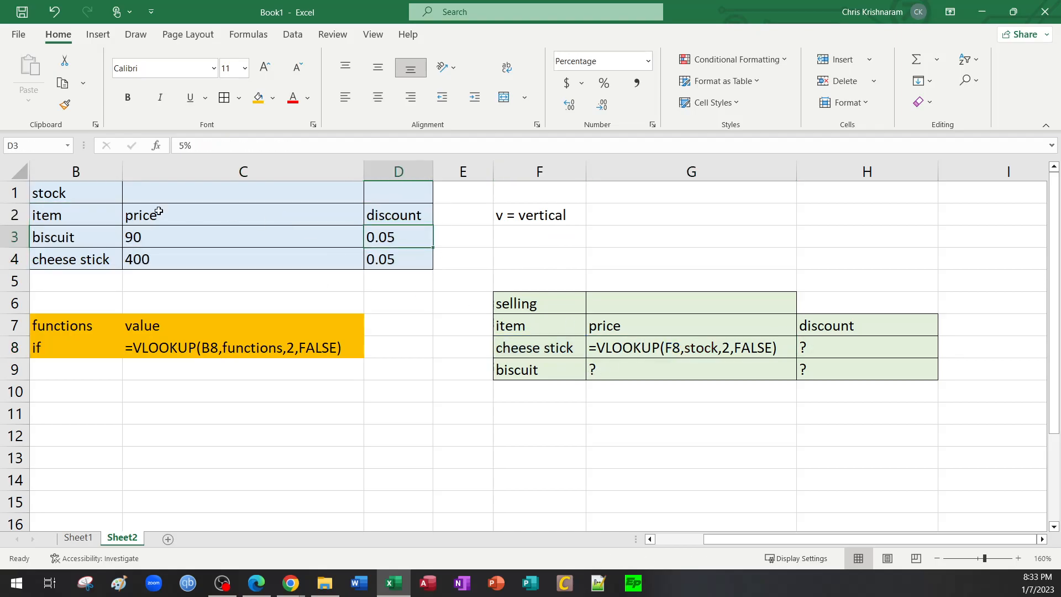
pyautogui.moveTo(79, 215); pyautogui.dragTo(398, 257)
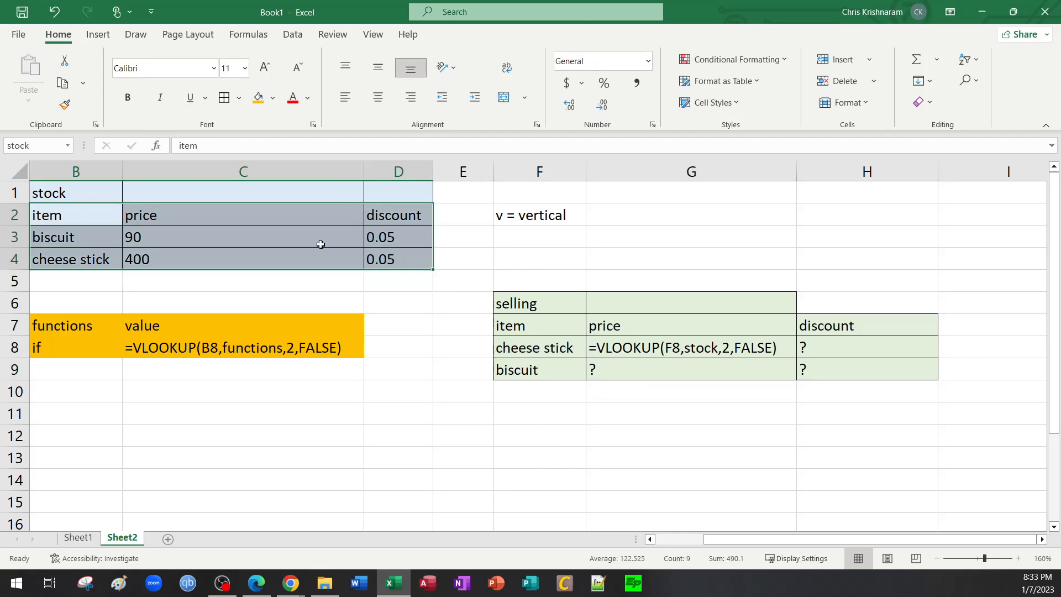
pyautogui.click(537, 351)
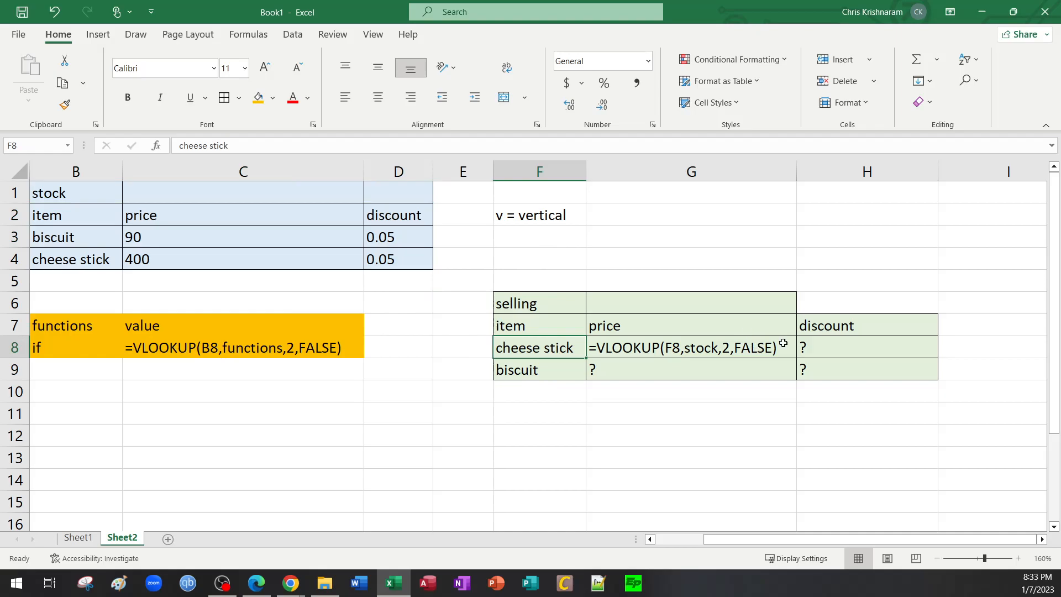
pyautogui.click(270, 213)
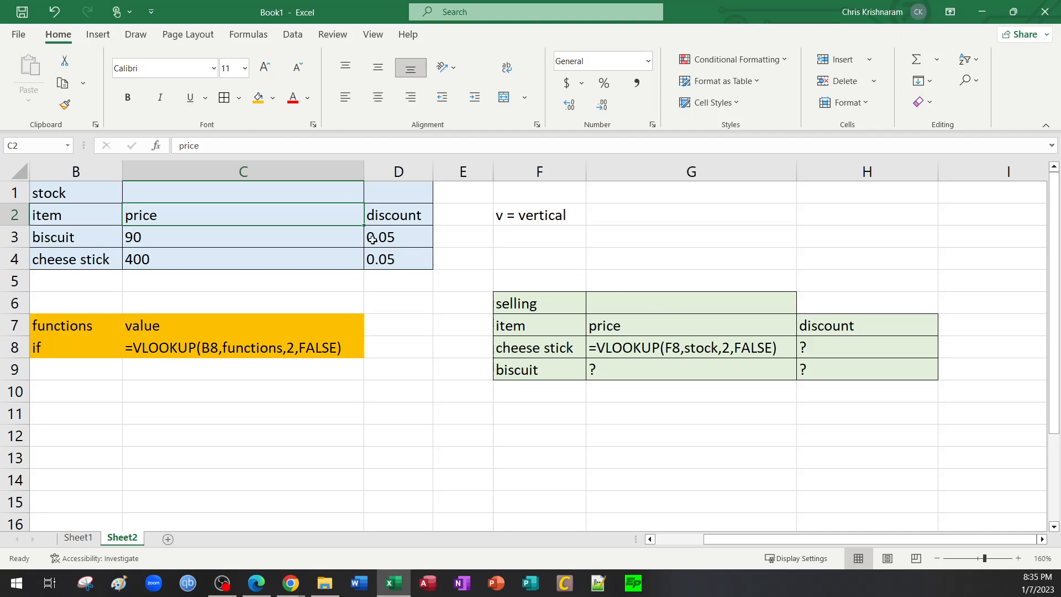
pyautogui.click(353, 233)
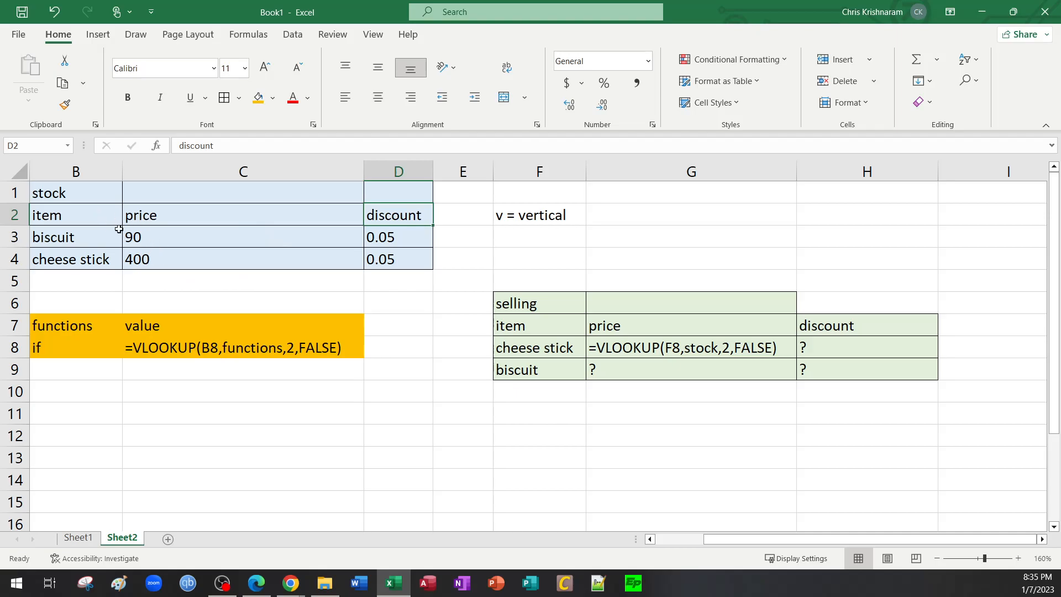
# Step: Inspect the lookup value and stock range referenced by G8's VLOOKUP, undoing the stray F10 reference
pyautogui.doubleClick(684, 348)
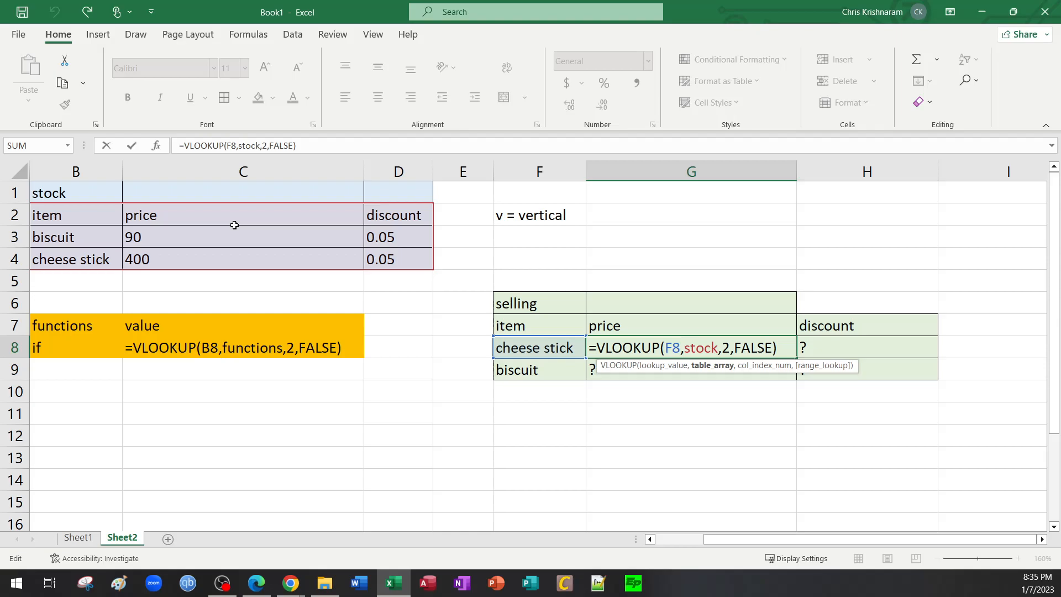
pyautogui.click(582, 398)
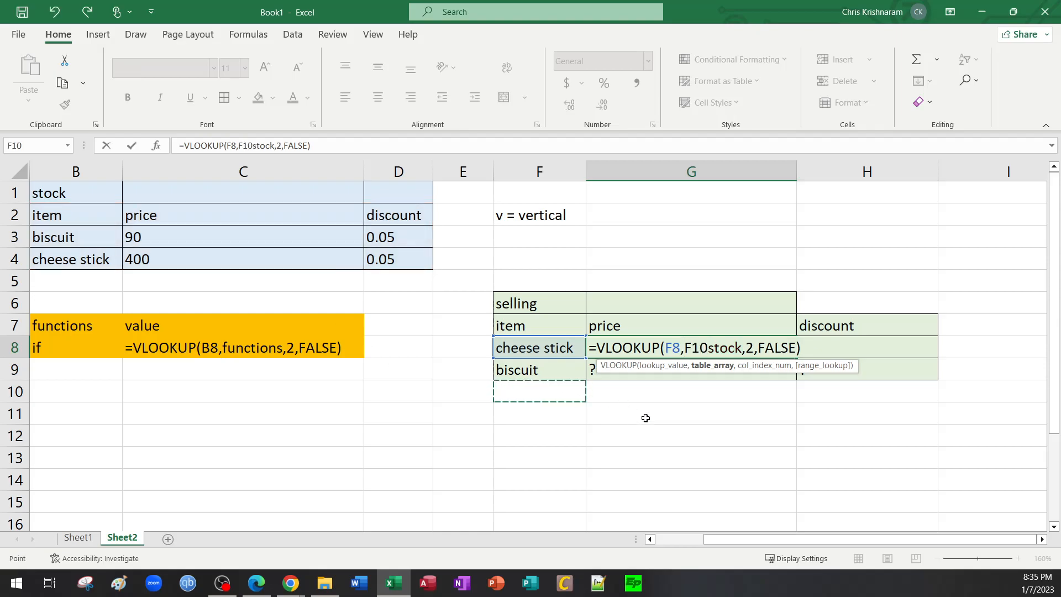
pyautogui.hotkey('ctrl', 'z')
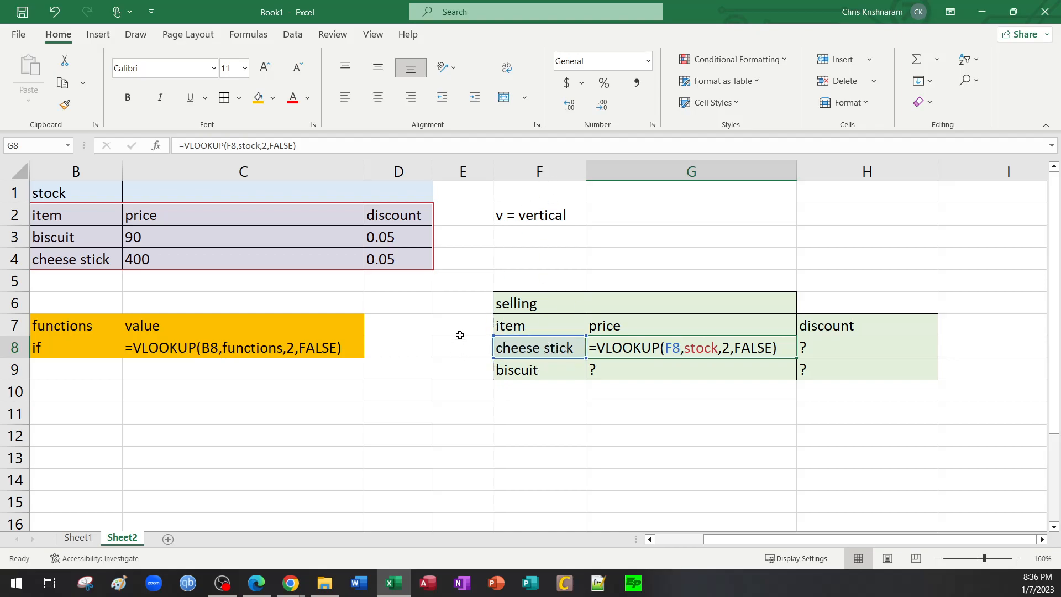
pyautogui.click(467, 300)
pyautogui.click(465, 346)
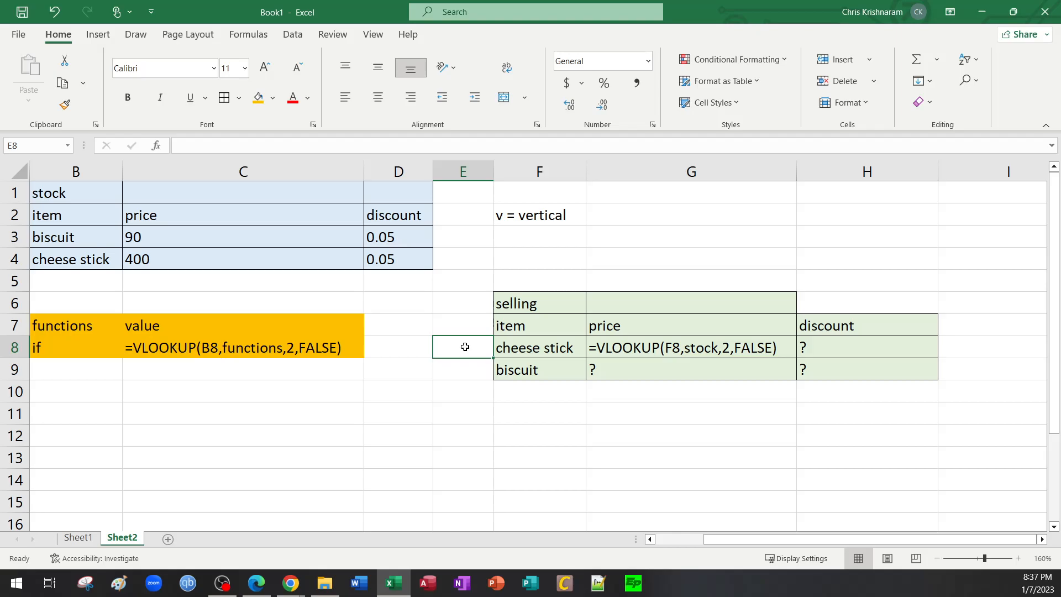
# Step: Highlight the stock table in B1:D4 and the whole worked area B1:H9 for review
pyautogui.moveTo(116, 192); pyautogui.dragTo(398, 264)
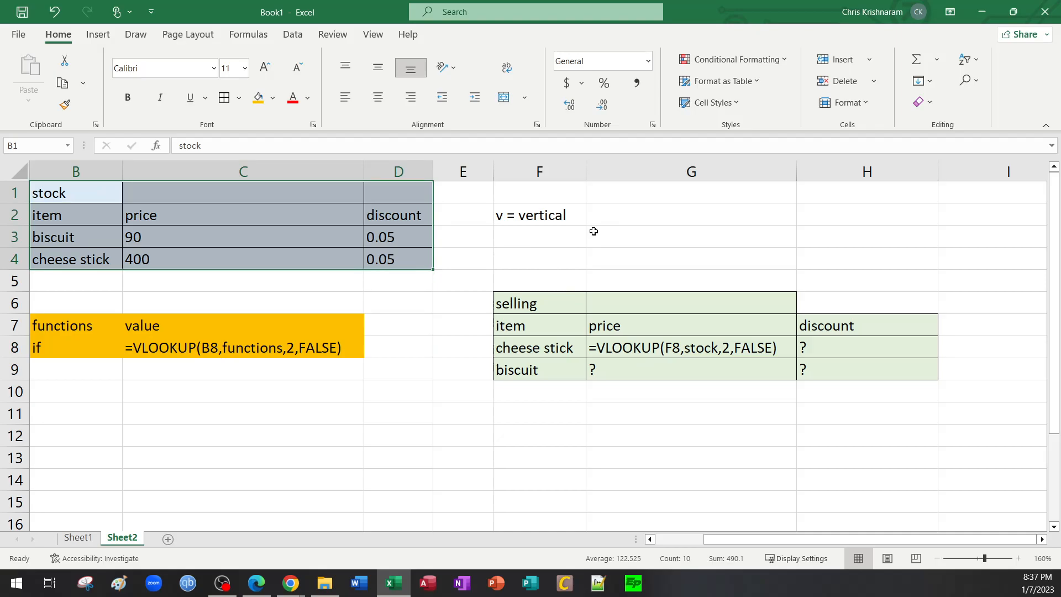
pyautogui.moveTo(56, 193); pyautogui.dragTo(864, 377)
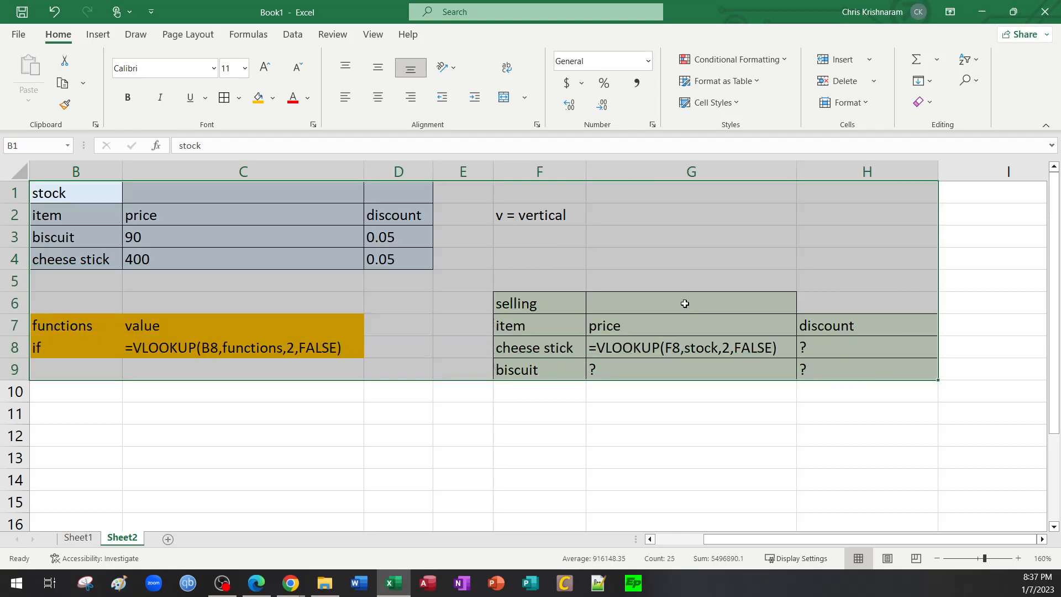
pyautogui.click(757, 320)
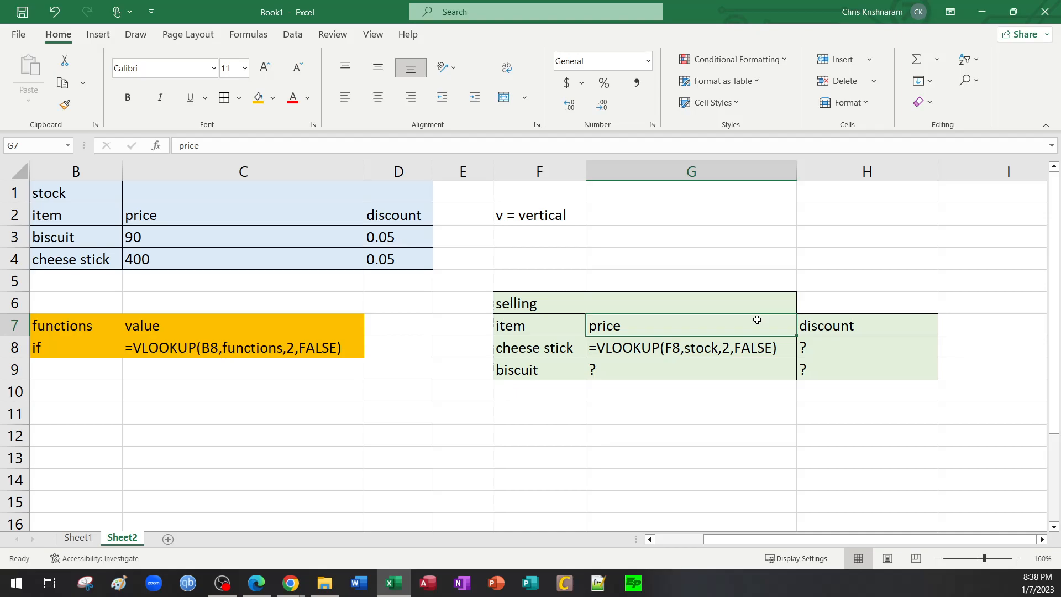
# Step: Trace the stock argument of G8's VLOOKUP to the cell range defined for that name in the Name Manager
pyautogui.doubleClick(682, 351)
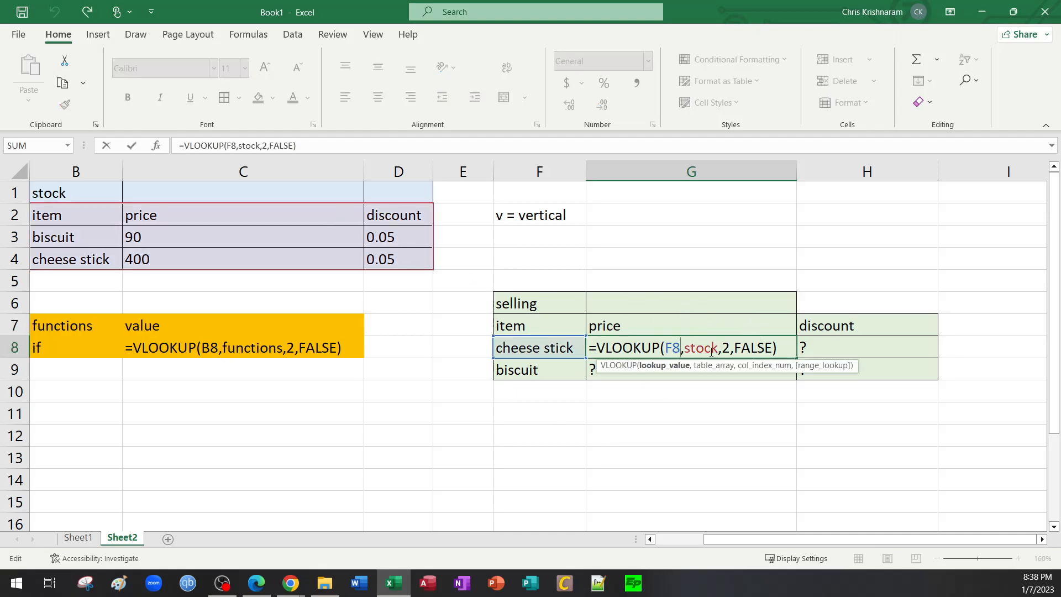
pyautogui.click(702, 351)
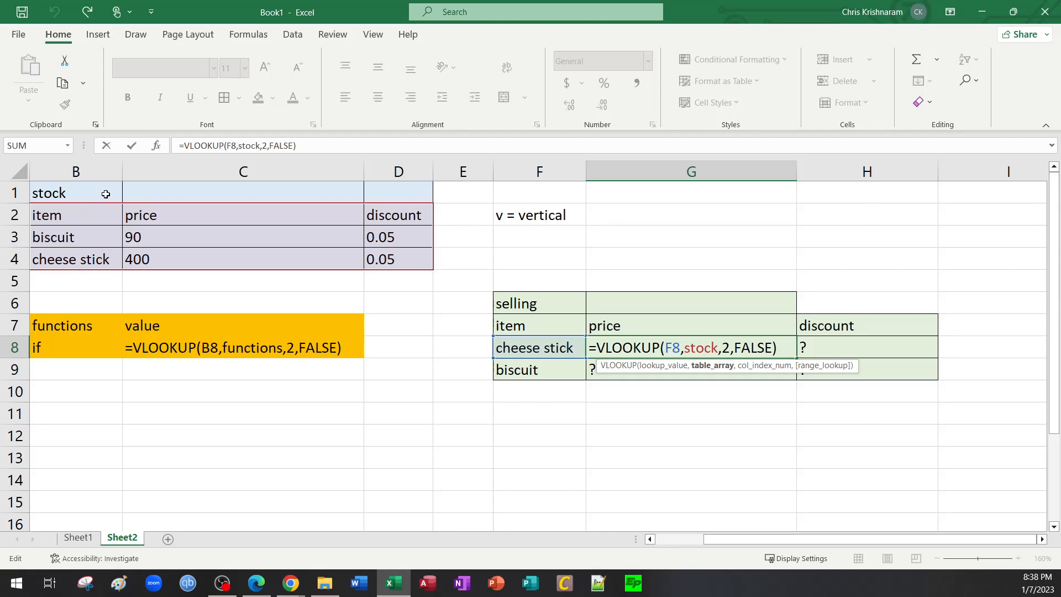
pyautogui.click(439, 332)
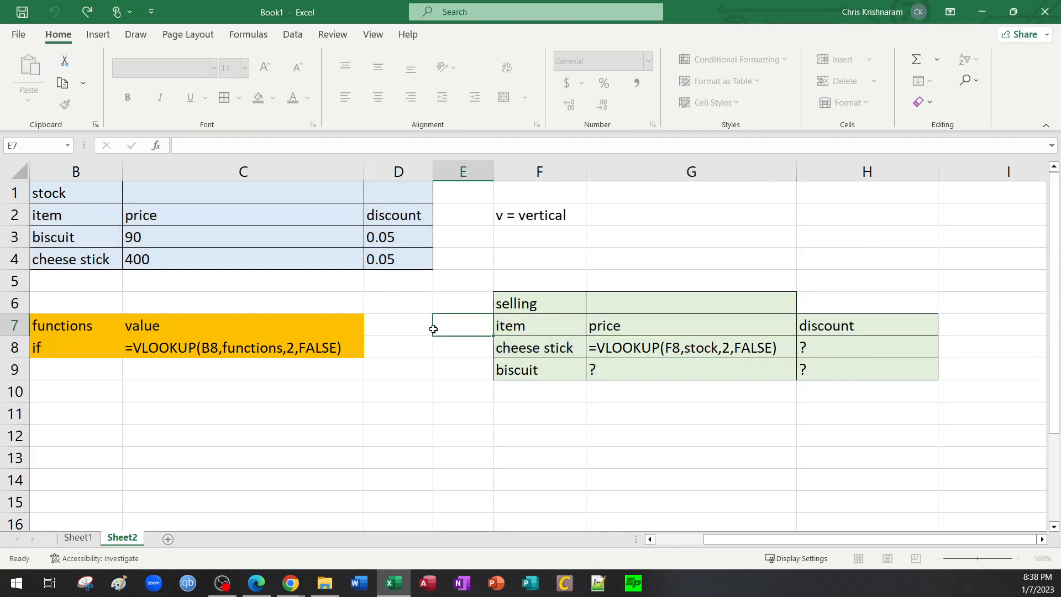
pyautogui.click(249, 36)
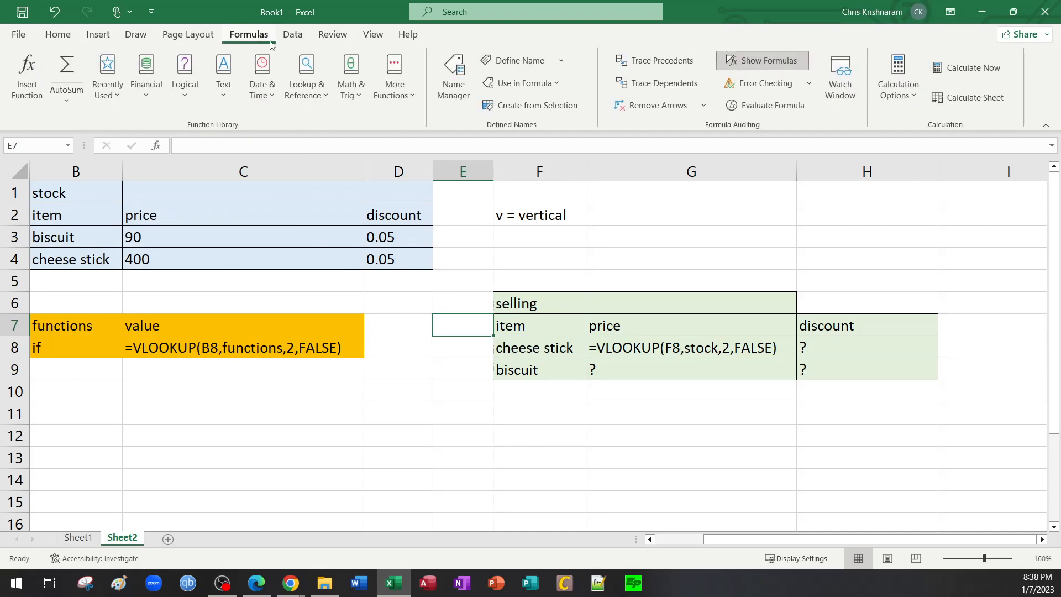
pyautogui.click(454, 77)
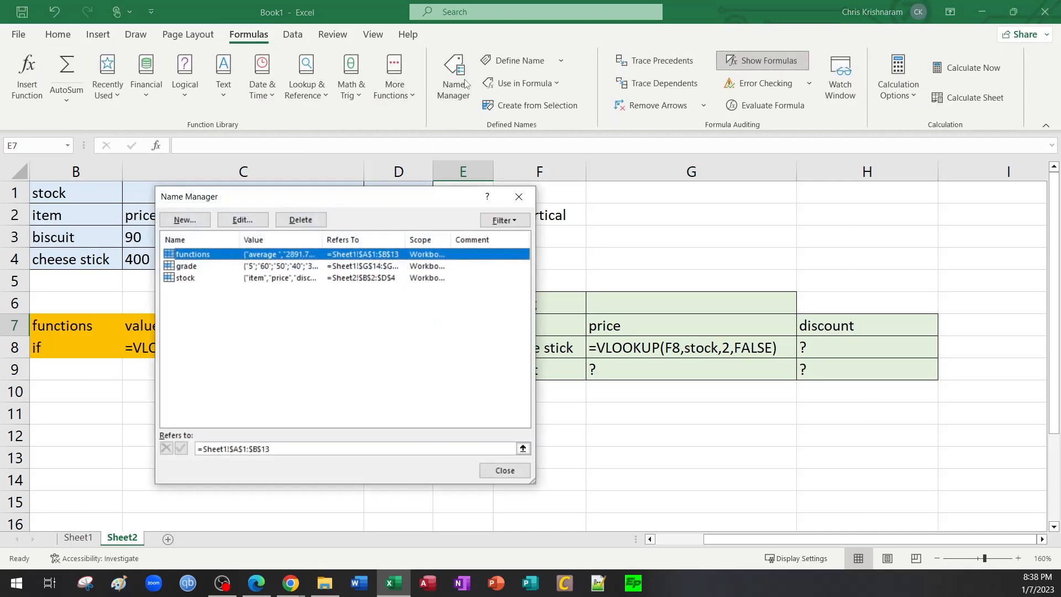
pyautogui.click(190, 279)
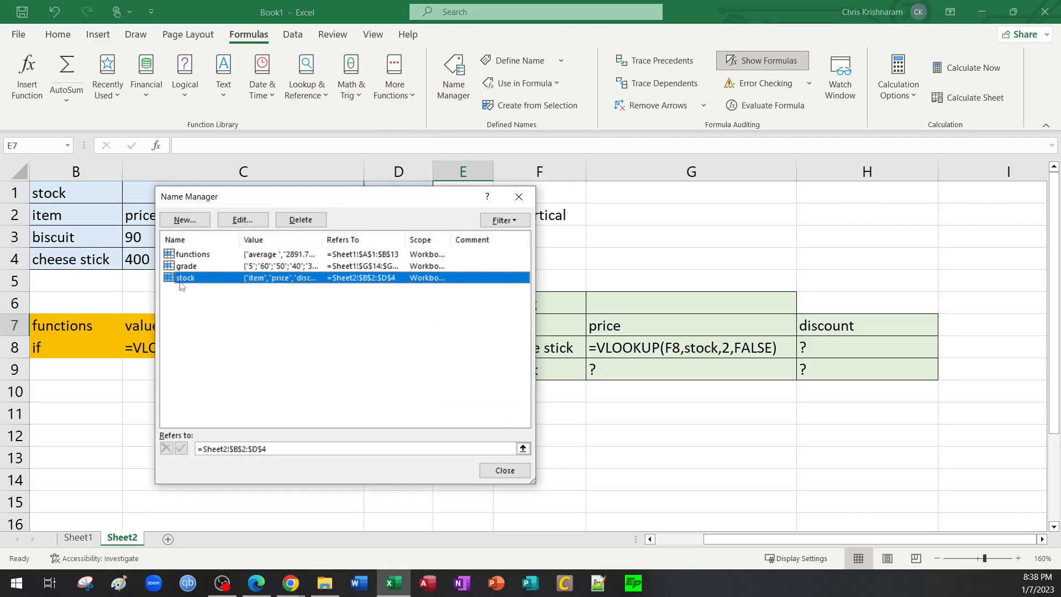
pyautogui.click(519, 196)
# Step: Review the table array argument of G8's VLOOKUP alongside the discount placeholder in H8
pyautogui.click(705, 349)
pyautogui.doubleClick(705, 348)
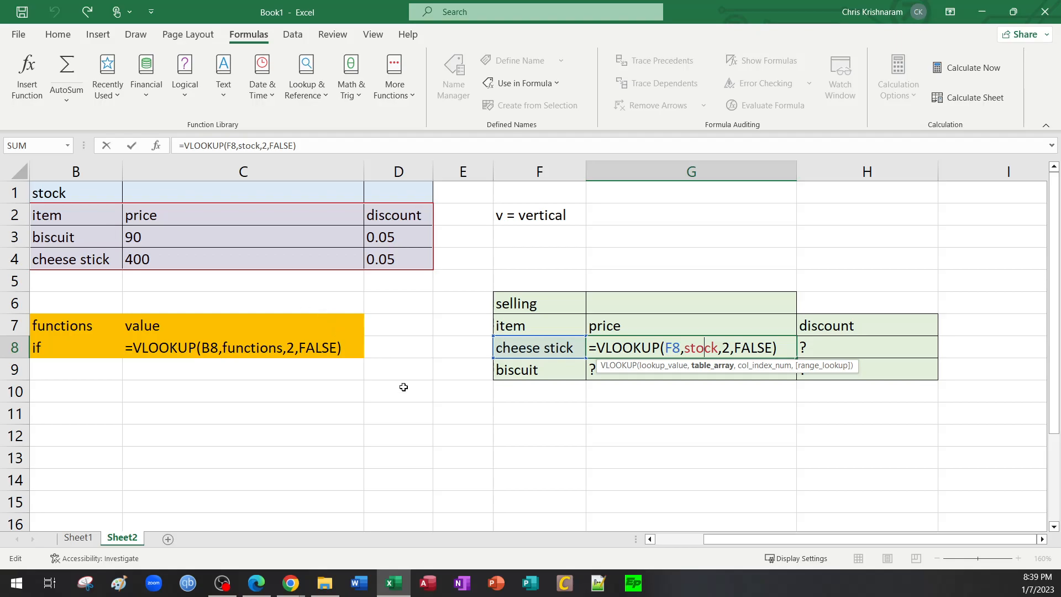
pyautogui.click(840, 404)
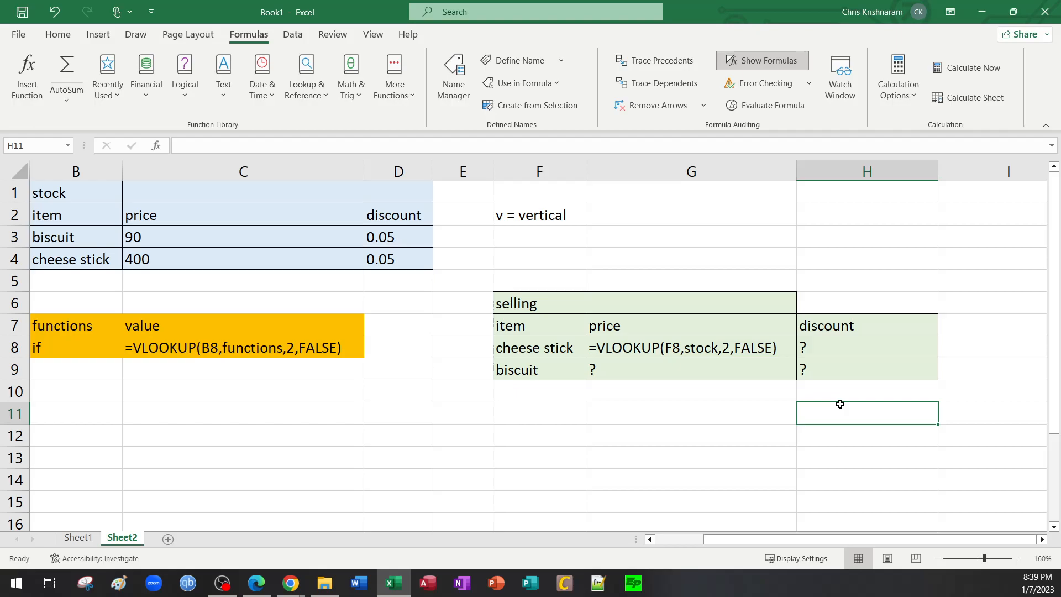
pyautogui.click(774, 341)
pyautogui.click(836, 343)
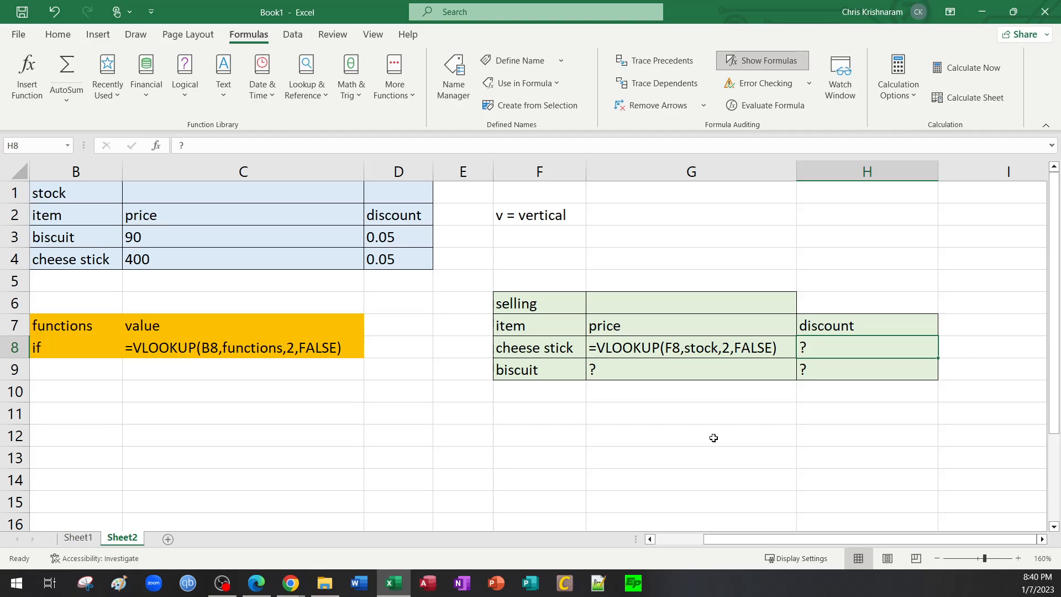
pyautogui.doubleClick(690, 350)
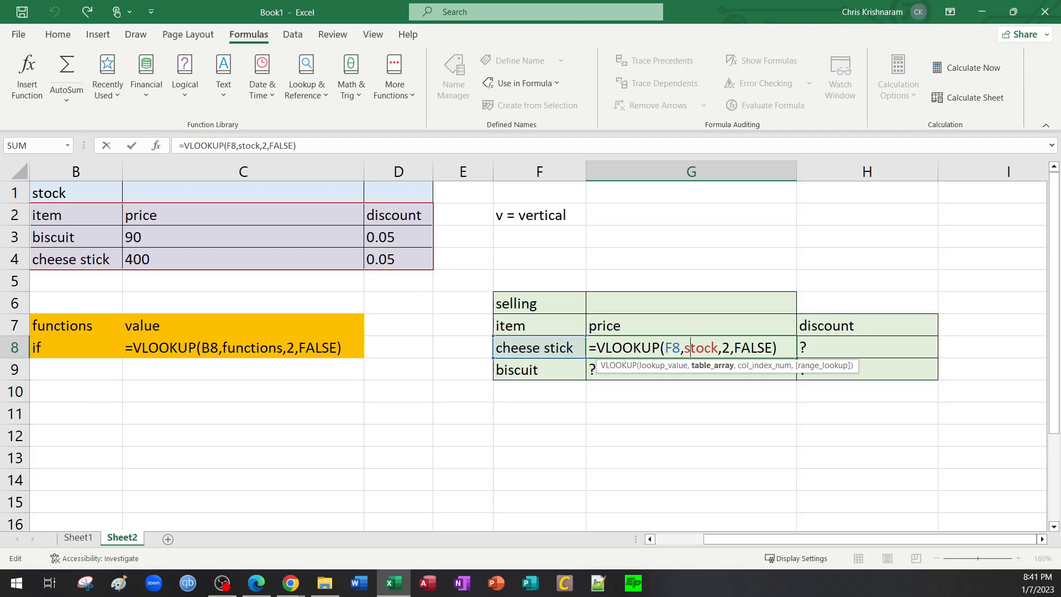
# Step: Switch to the Google Meet call in Chrome and close its list of participants
pyautogui.hotkey('alt', 'Tab')
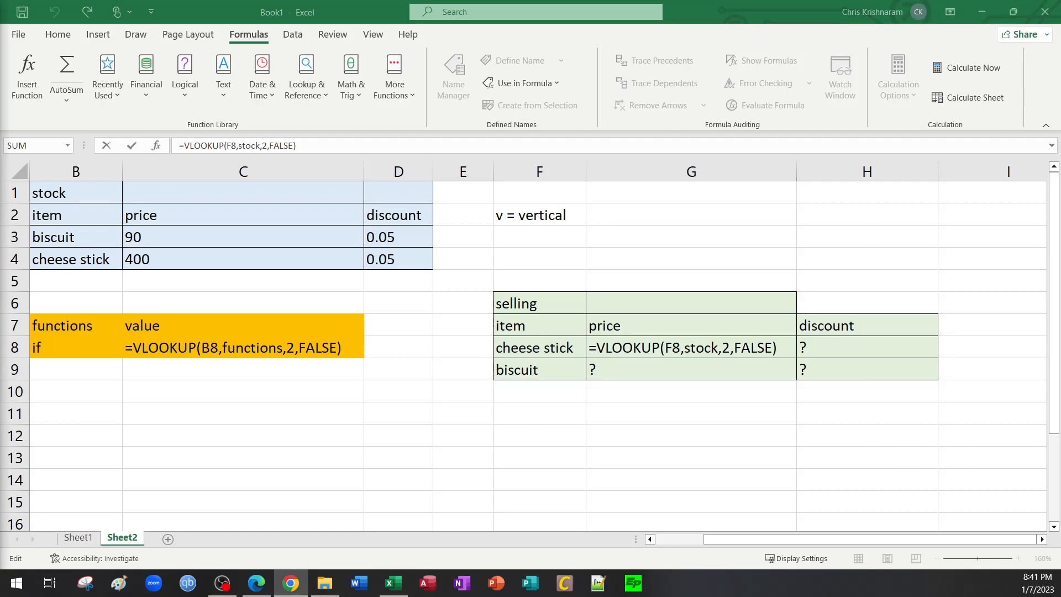
pyautogui.moveTo(0, 20); pyautogui.dragTo(377, 3)
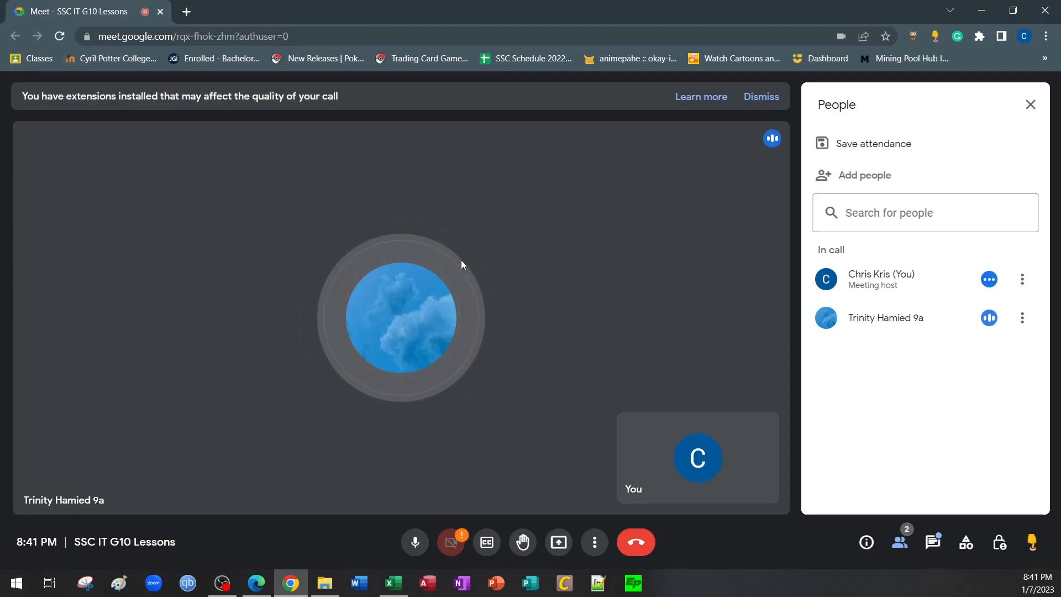
pyautogui.click(1030, 105)
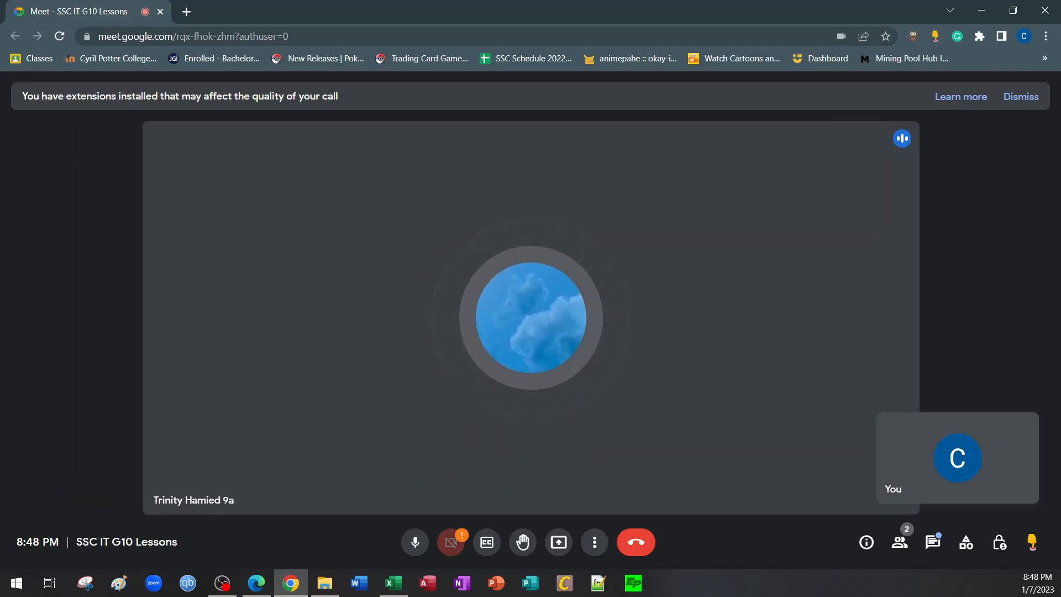
pyautogui.hotkey('alt', 'Tab')
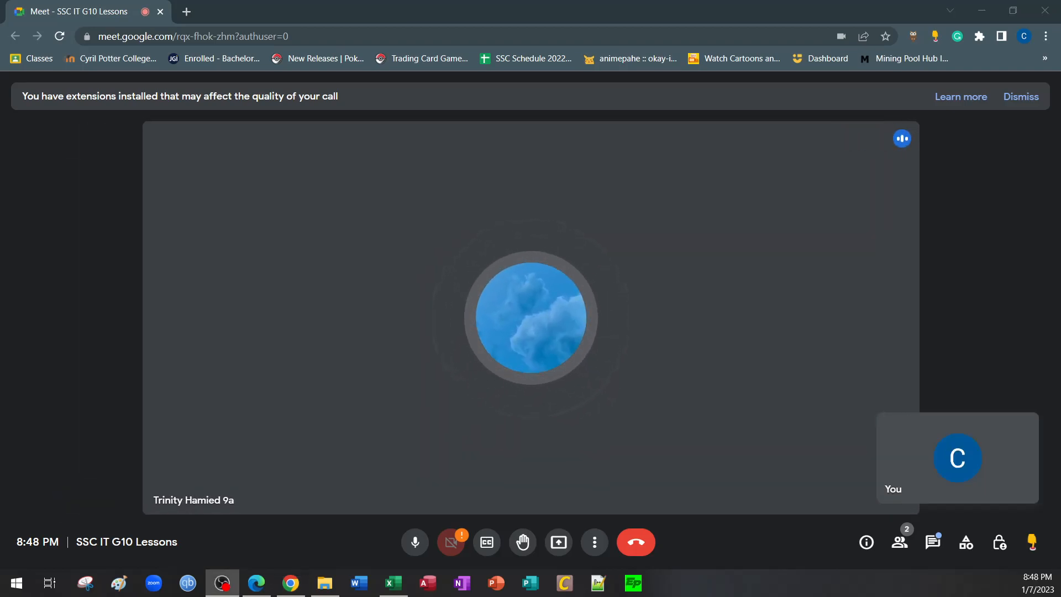